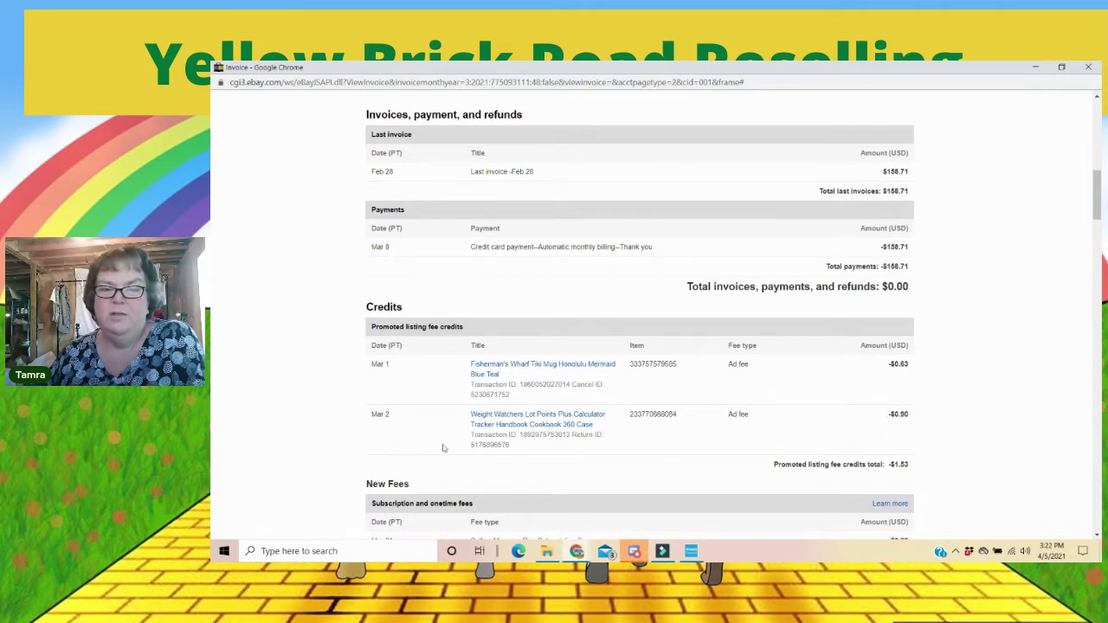
Step: Review the March 2021 invoice's credits, subscription fees, supplemental service fees and promoted listing fees, and minimize the invoice window
{"action": "scroll", "coordinate": [297, 421], "scroll_direction": "down", "scroll_amount": 1}
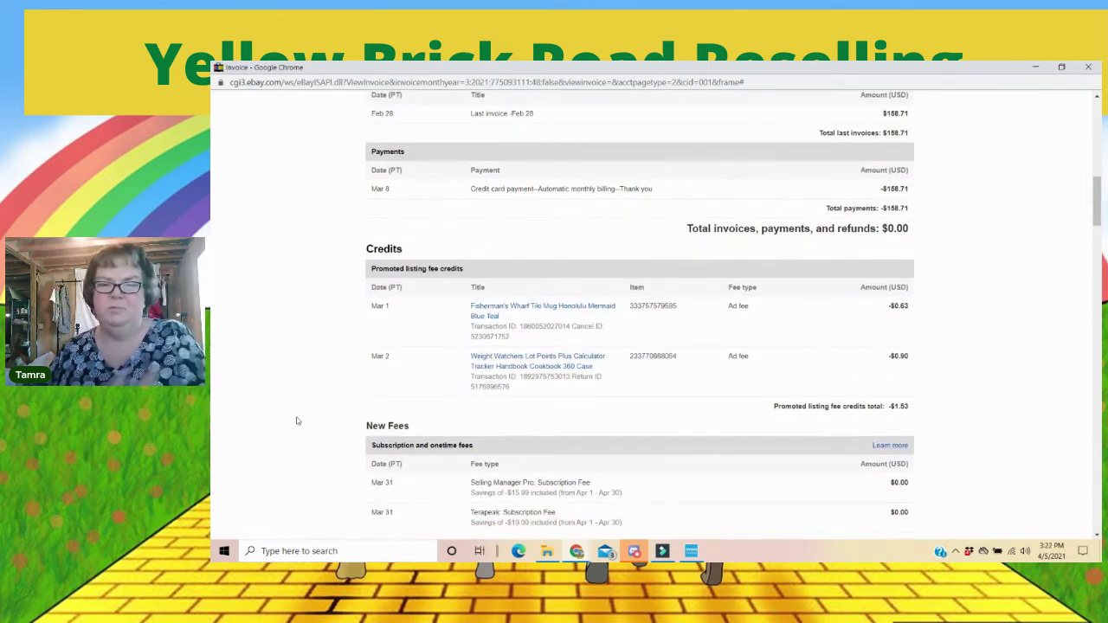
{"action": "scroll", "coordinate": [296, 421], "scroll_direction": "down", "scroll_amount": 2}
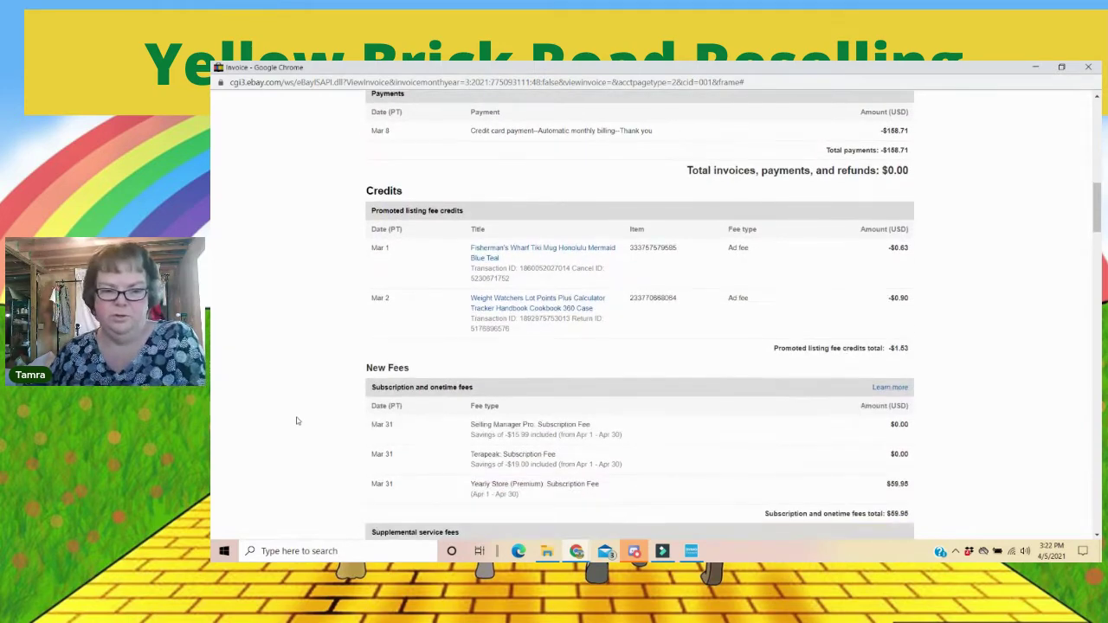
{"action": "scroll", "coordinate": [297, 420], "scroll_direction": "down", "scroll_amount": 2}
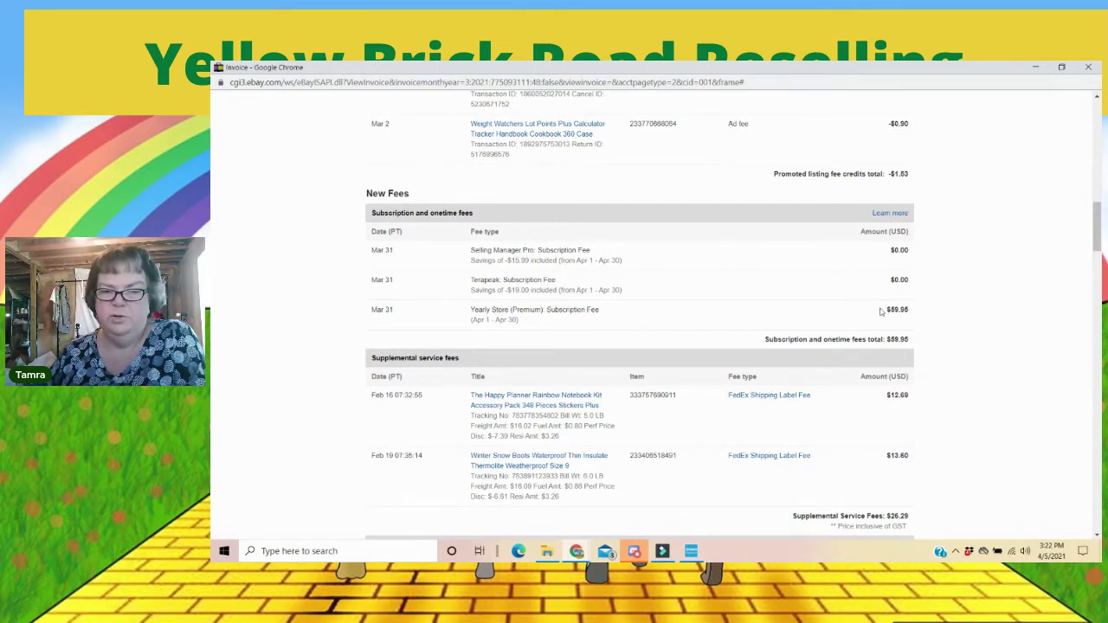
{"action": "scroll", "coordinate": [755, 421], "scroll_direction": "down", "scroll_amount": 3}
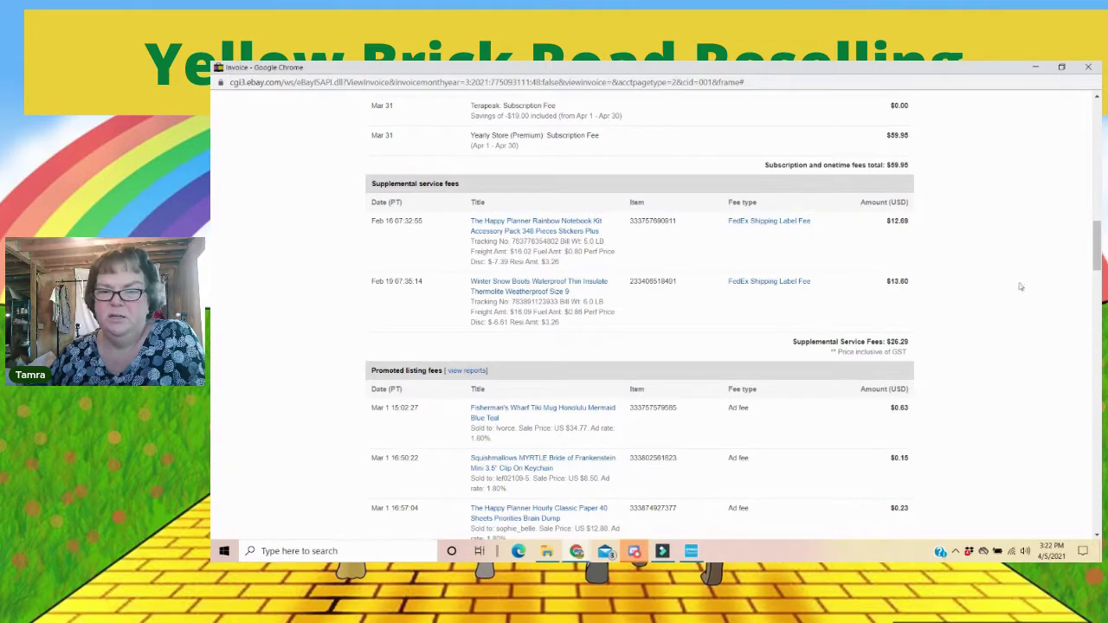
{"action": "scroll", "coordinate": [942, 380], "scroll_direction": "down", "scroll_amount": 4}
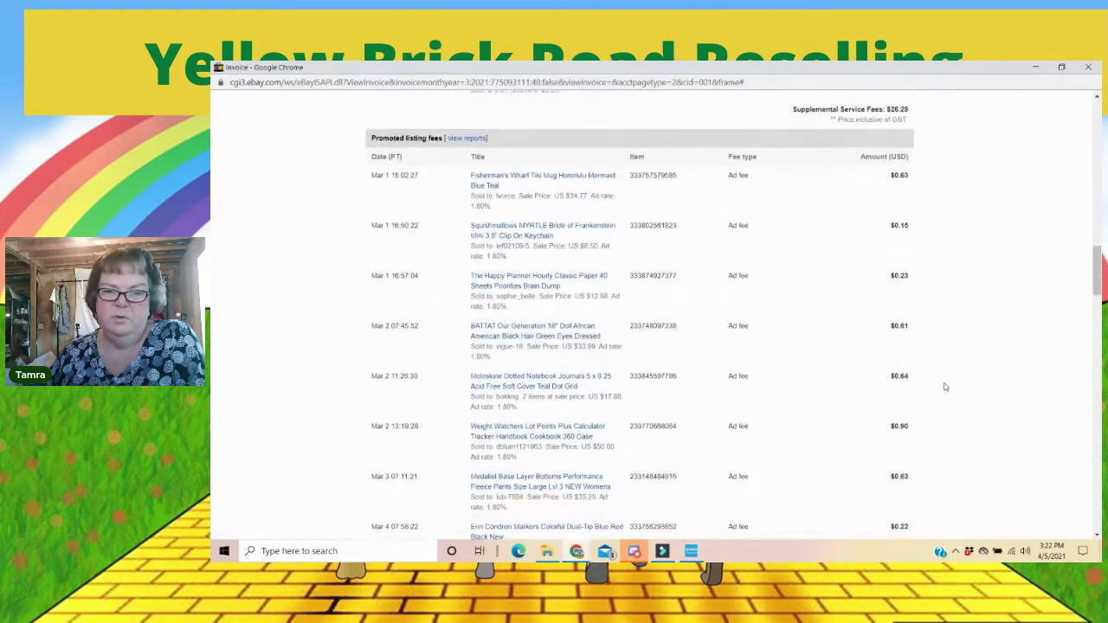
{"action": "scroll", "coordinate": [945, 386], "scroll_direction": "down", "scroll_amount": 9}
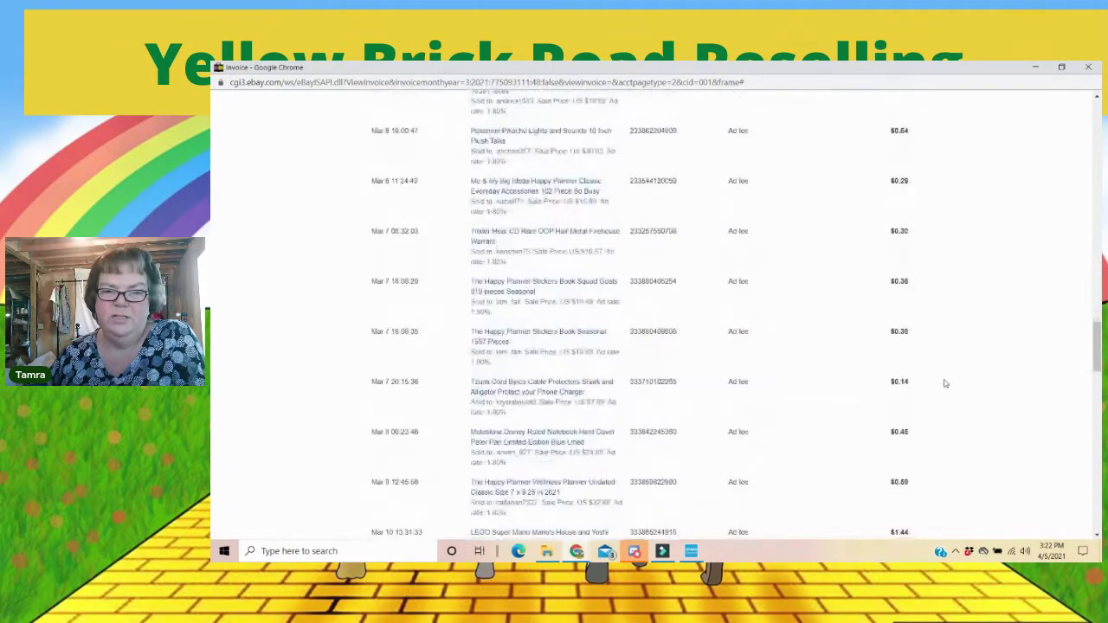
{"action": "scroll", "coordinate": [945, 384], "scroll_direction": "down", "scroll_amount": 10}
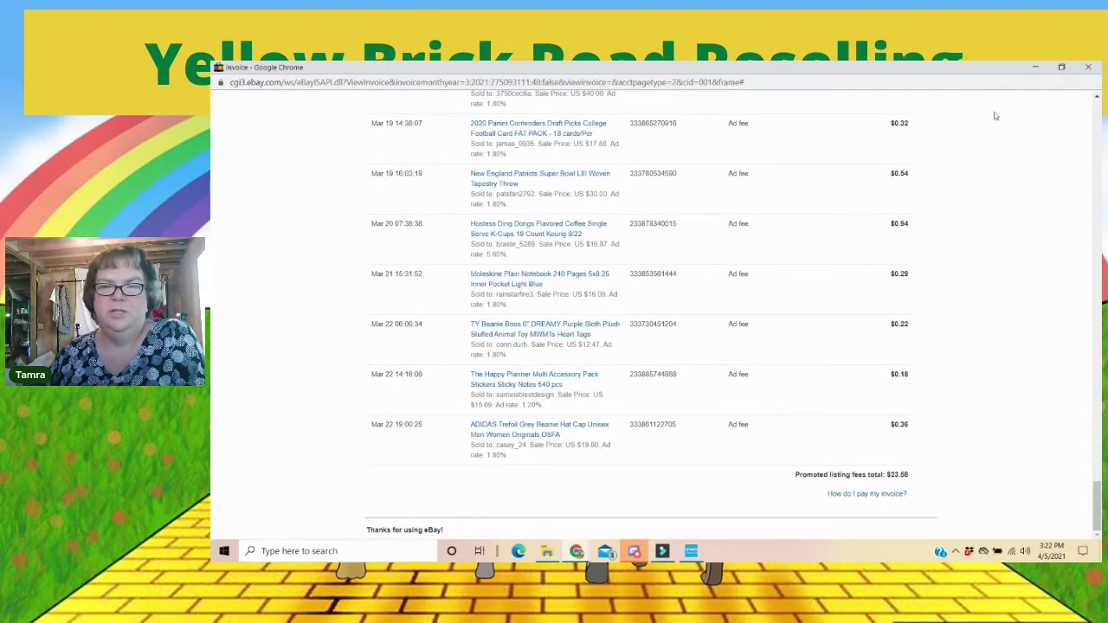
{"action": "left_click", "coordinate": [1035, 67]}
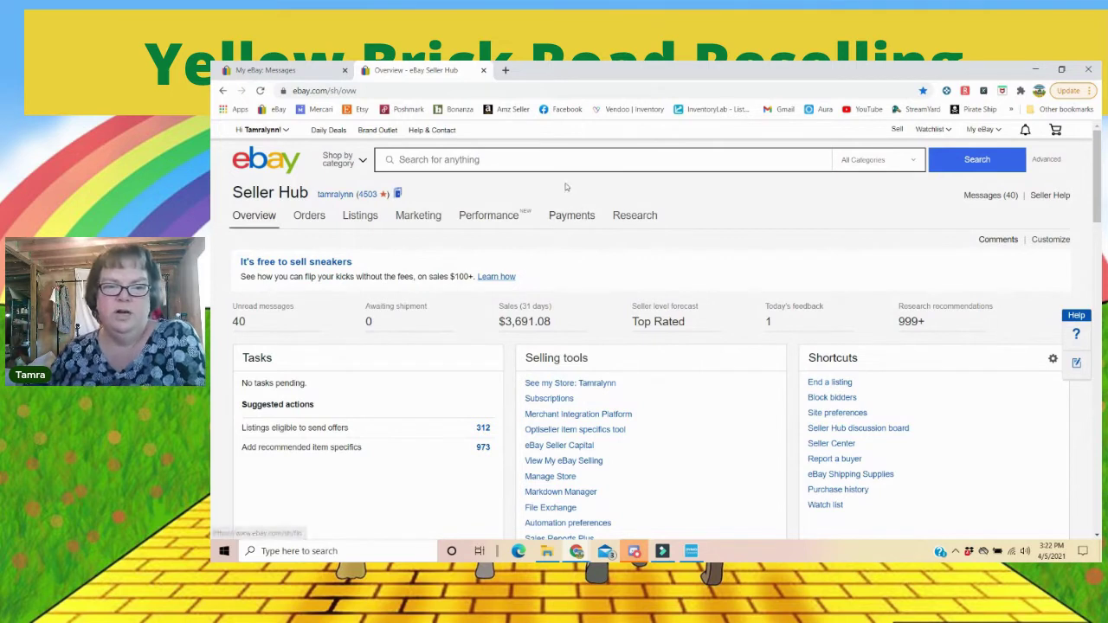
Step: Open the Seller Hub payment reports and bring up the list of monthly invoices
{"action": "mouse_move", "coordinate": [572, 219]}
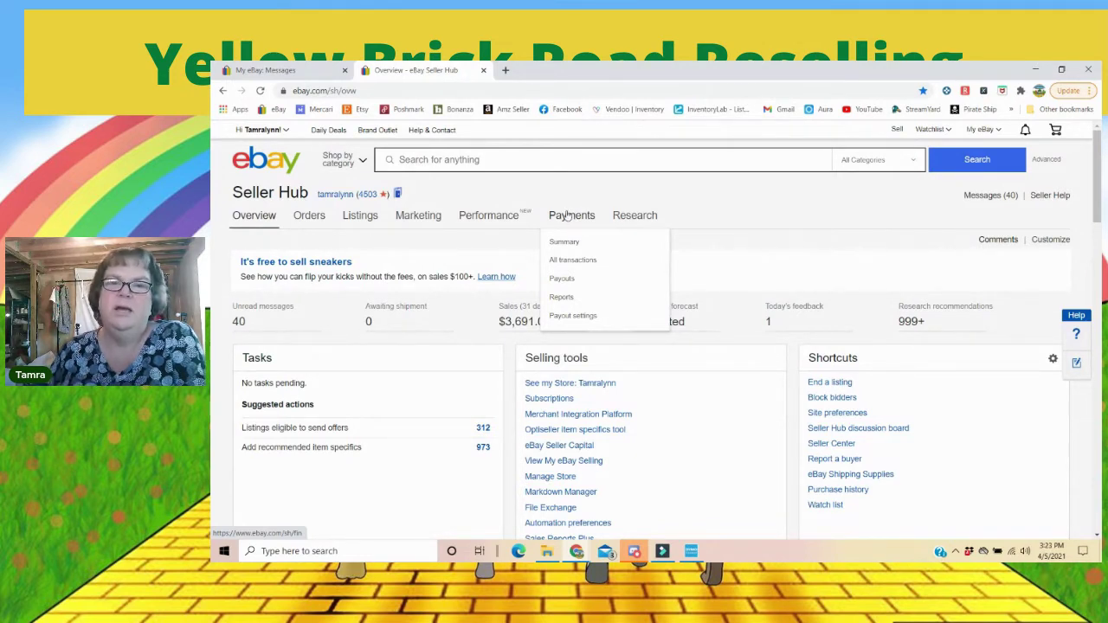
{"action": "left_click", "coordinate": [561, 297]}
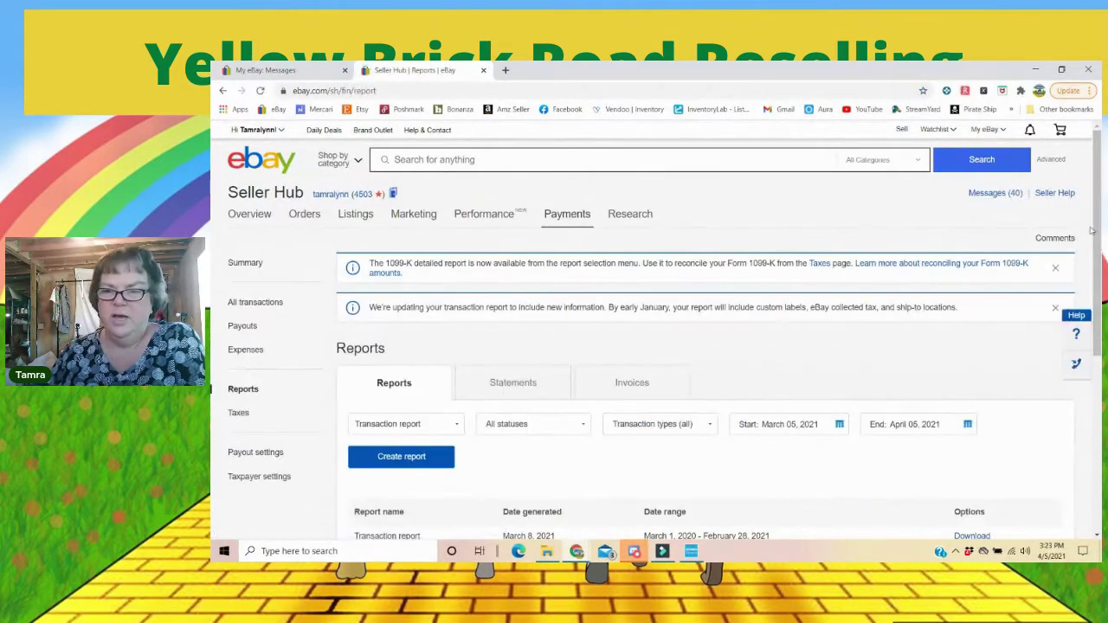
{"action": "scroll", "coordinate": [884, 377], "scroll_direction": "down", "scroll_amount": 2}
{"action": "scroll", "coordinate": [885, 377], "scroll_direction": "down", "scroll_amount": 1}
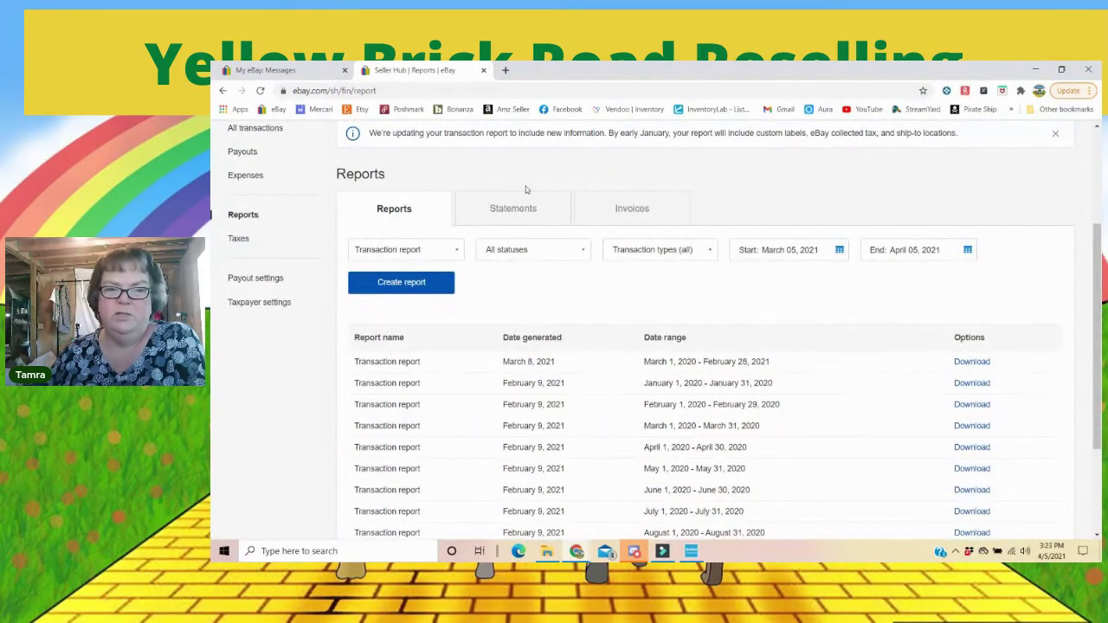
{"action": "left_click", "coordinate": [630, 210]}
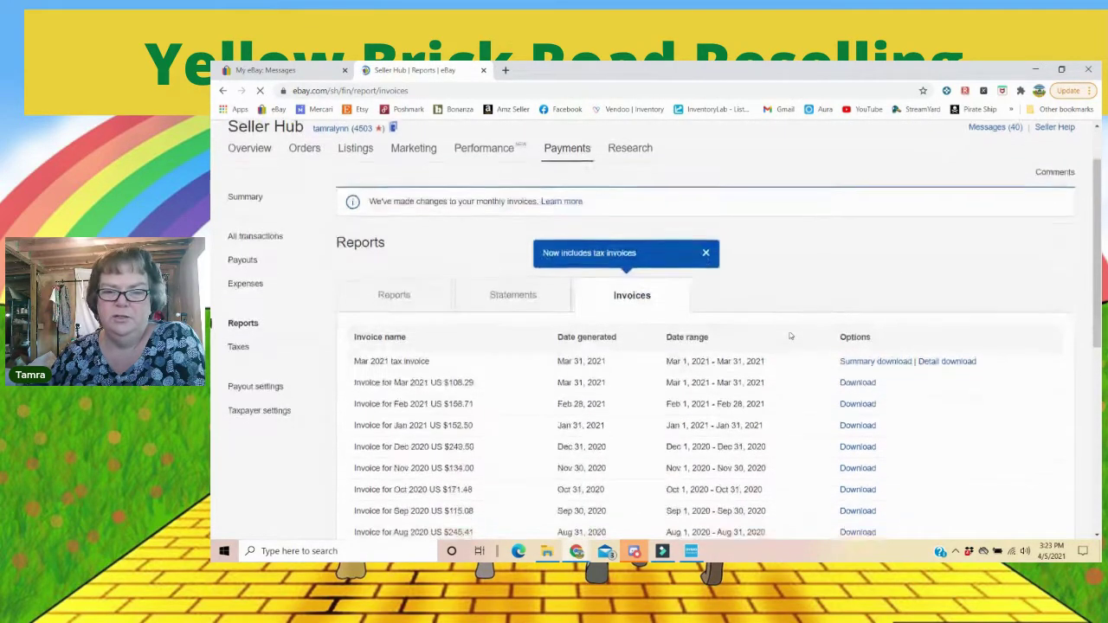
{"action": "scroll", "coordinate": [790, 336], "scroll_direction": "down", "scroll_amount": 1}
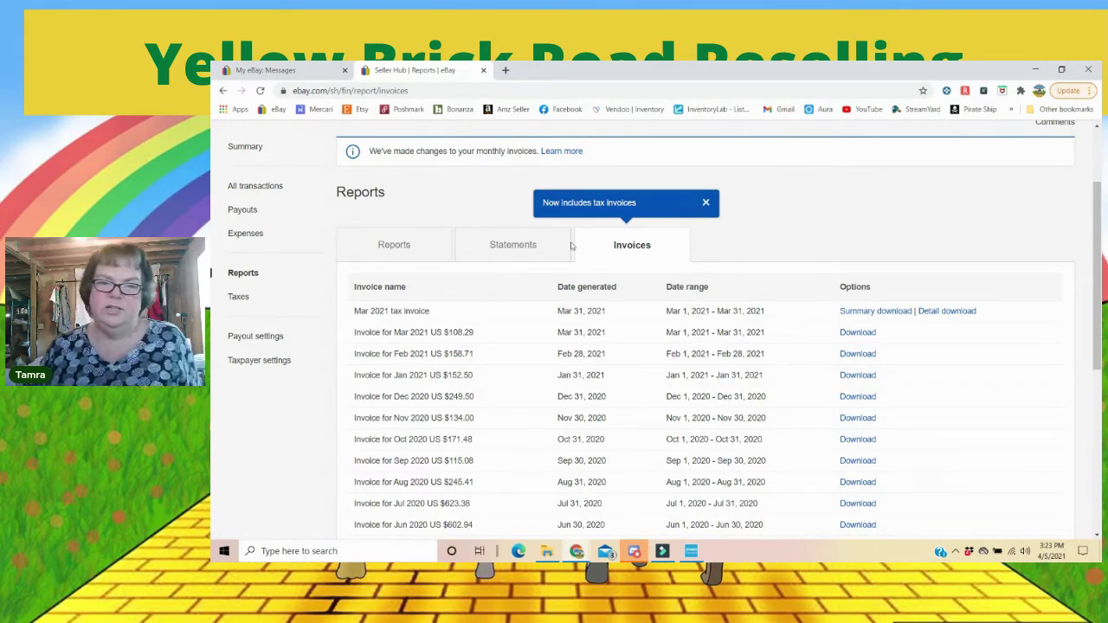
Step: Switch to the financial statements list and preview the statement for March 1, 2021 - March 31, 2021
{"action": "left_click", "coordinate": [503, 247]}
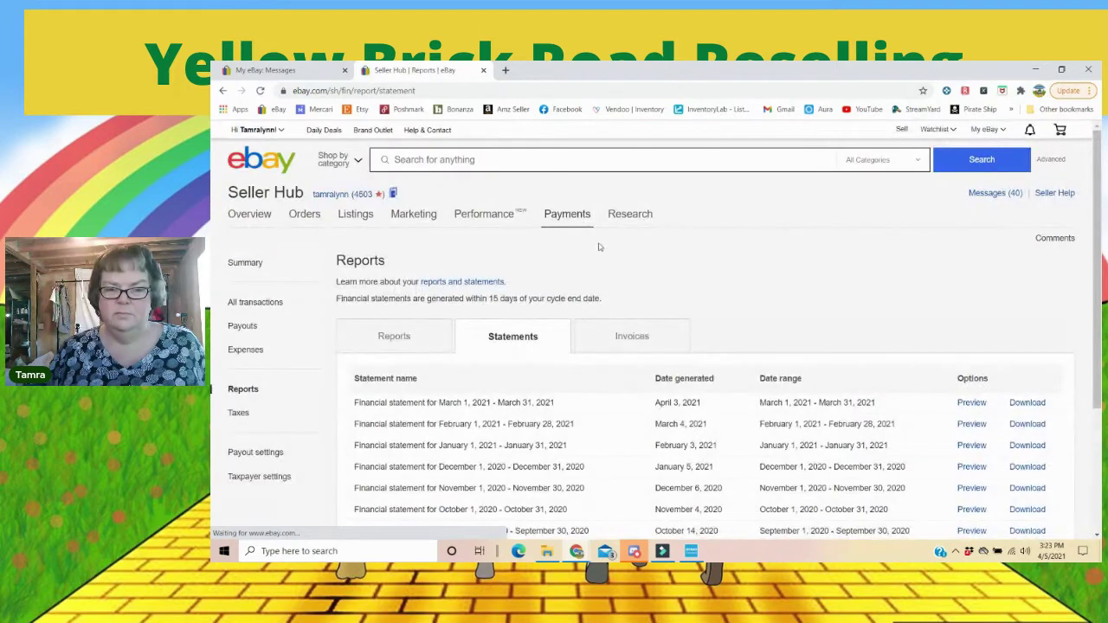
{"action": "scroll", "coordinate": [606, 244], "scroll_direction": "down", "scroll_amount": 1}
{"action": "scroll", "coordinate": [612, 242], "scroll_direction": "down", "scroll_amount": 1}
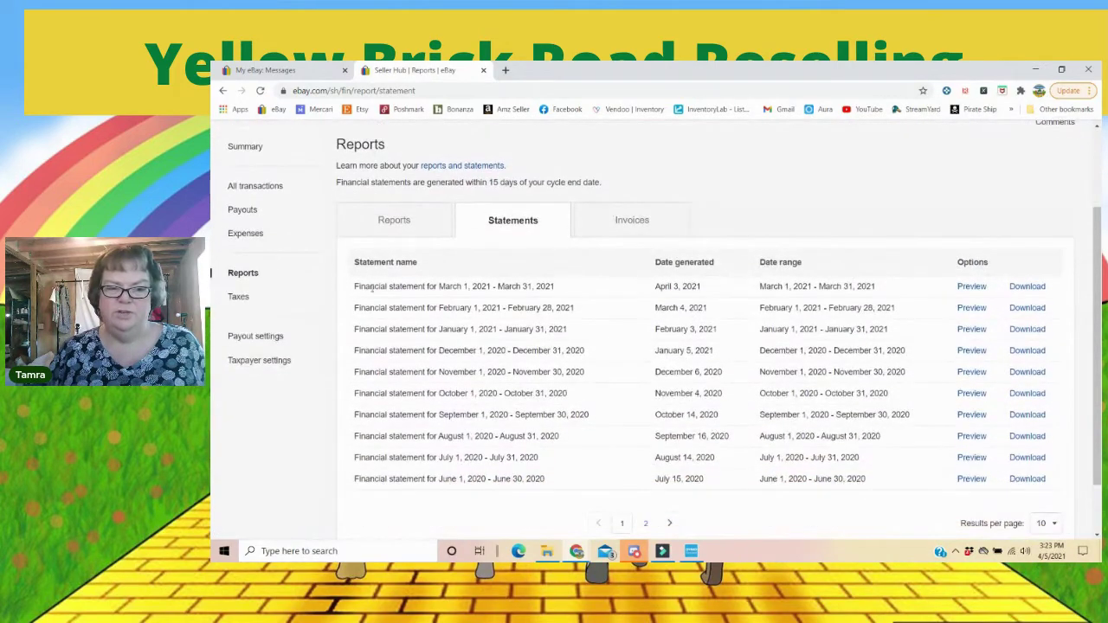
{"action": "left_click", "coordinate": [971, 287]}
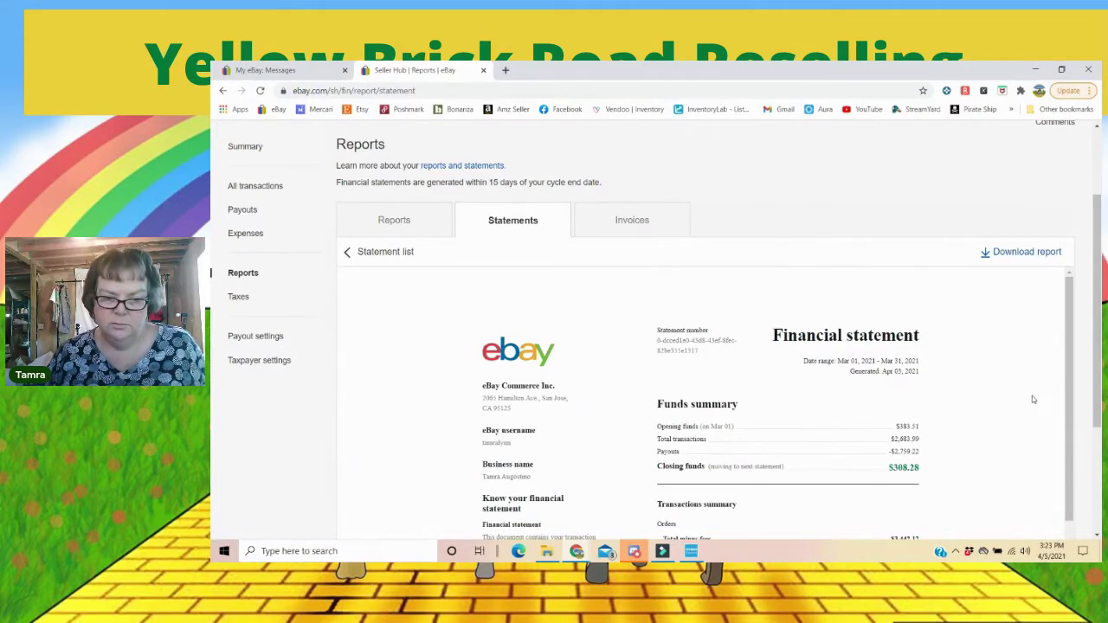
Step: Examine the March statement's funds summary and its transactions summary, from orders and refunds through shipping labels and other fees
{"action": "scroll", "coordinate": [1032, 397], "scroll_direction": "down", "scroll_amount": 1}
{"action": "scroll", "coordinate": [1032, 397], "scroll_direction": "down", "scroll_amount": 1}
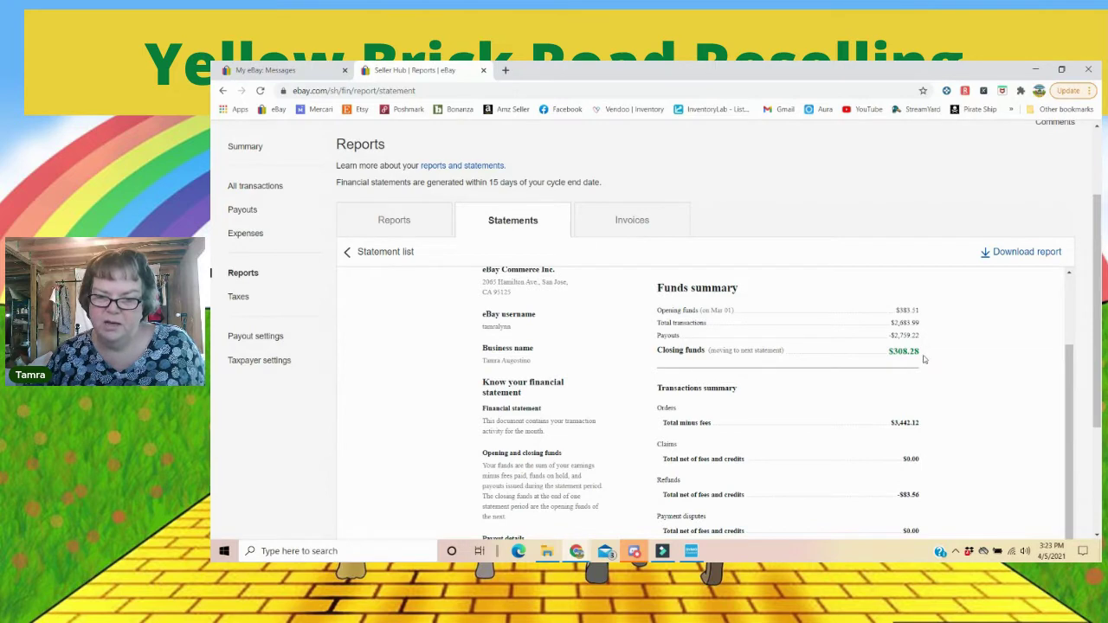
{"action": "scroll", "coordinate": [945, 436], "scroll_direction": "down", "scroll_amount": 1}
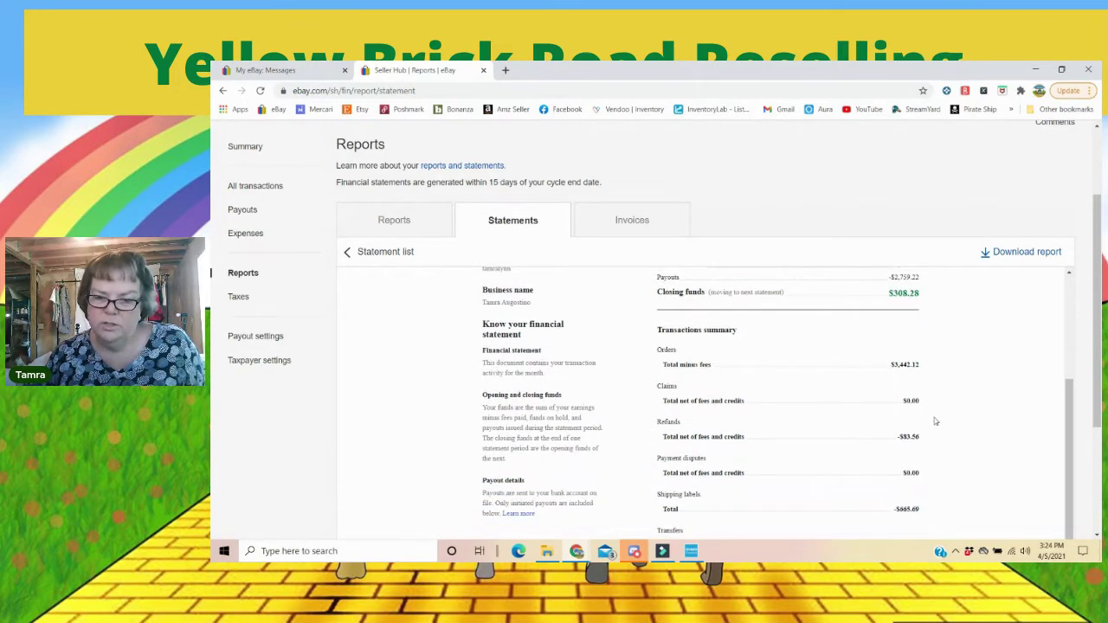
{"action": "scroll", "coordinate": [935, 421], "scroll_direction": "down", "scroll_amount": 2}
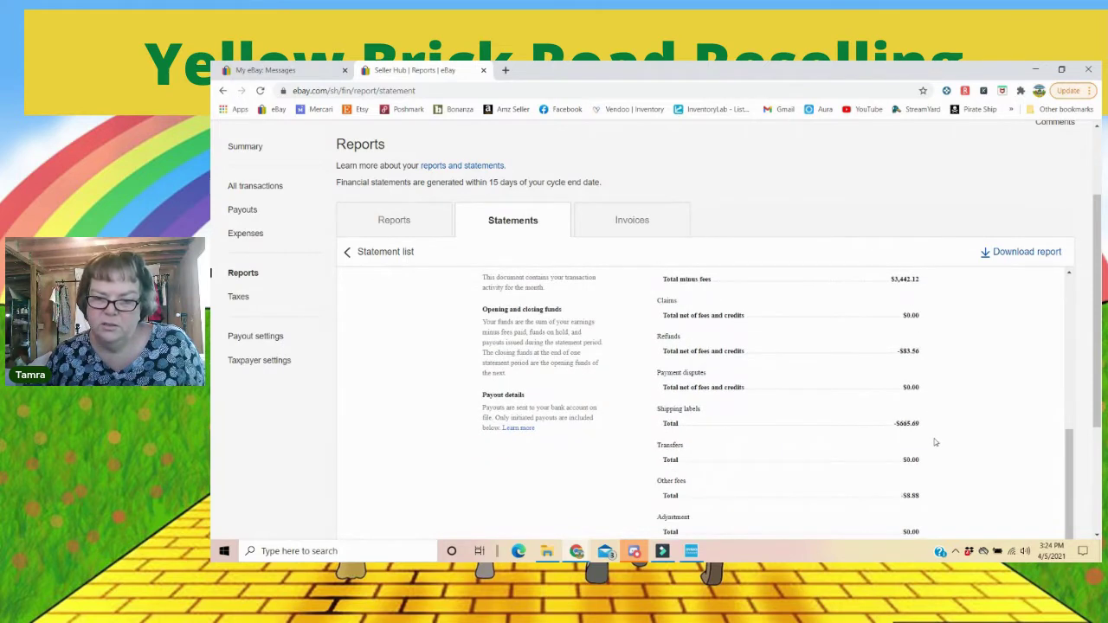
{"action": "scroll", "coordinate": [935, 442], "scroll_direction": "down", "scroll_amount": 1}
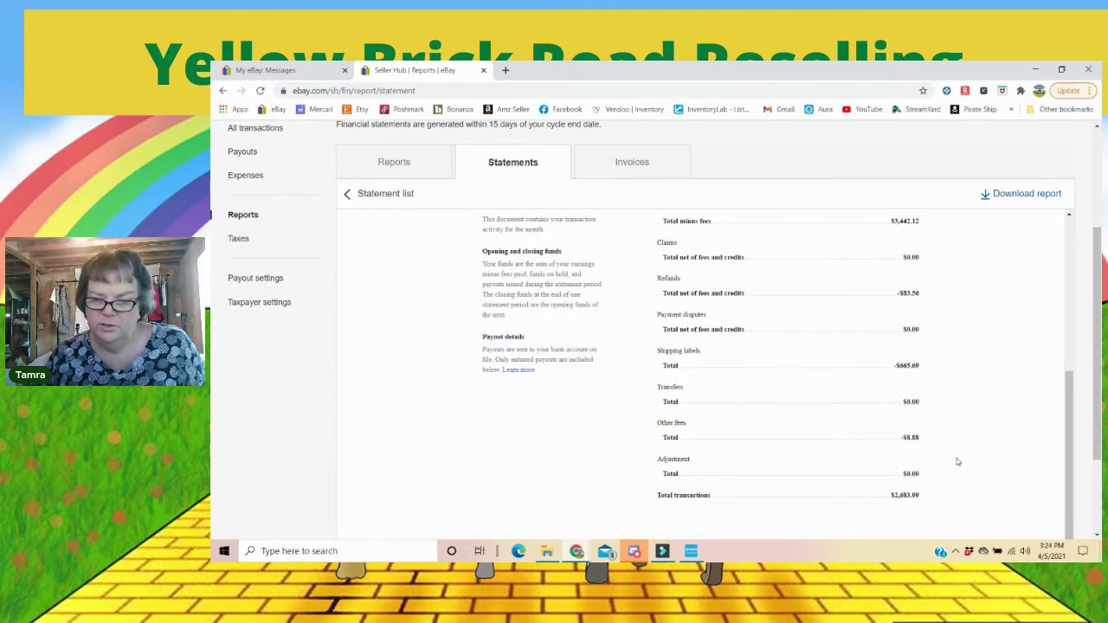
{"action": "scroll", "coordinate": [957, 462], "scroll_direction": "down", "scroll_amount": 1}
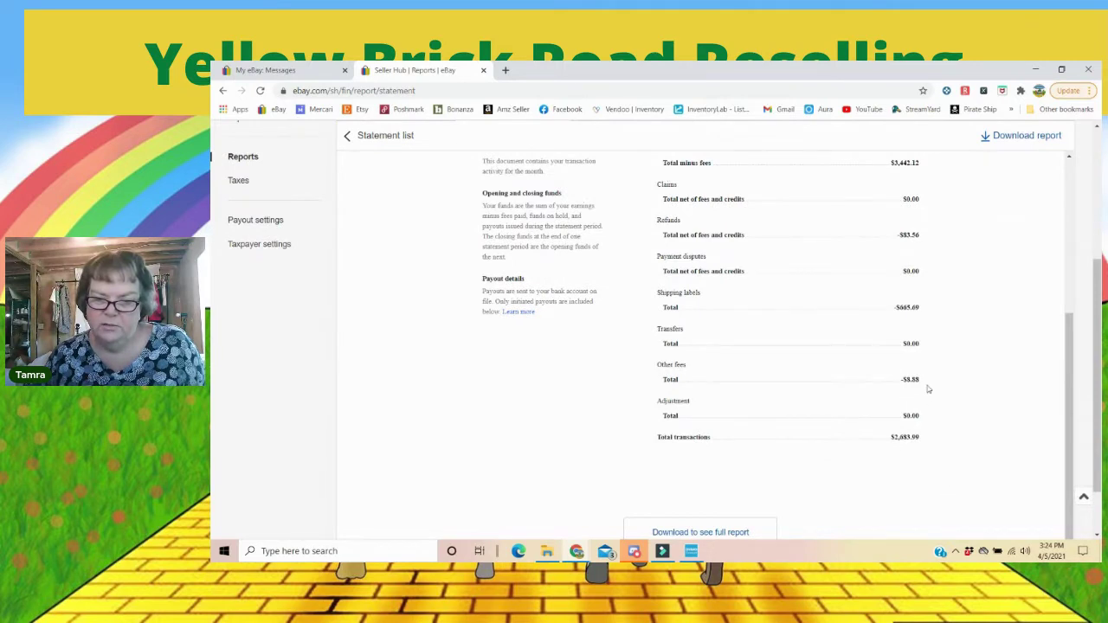
{"action": "scroll", "coordinate": [971, 434], "scroll_direction": "down", "scroll_amount": 1}
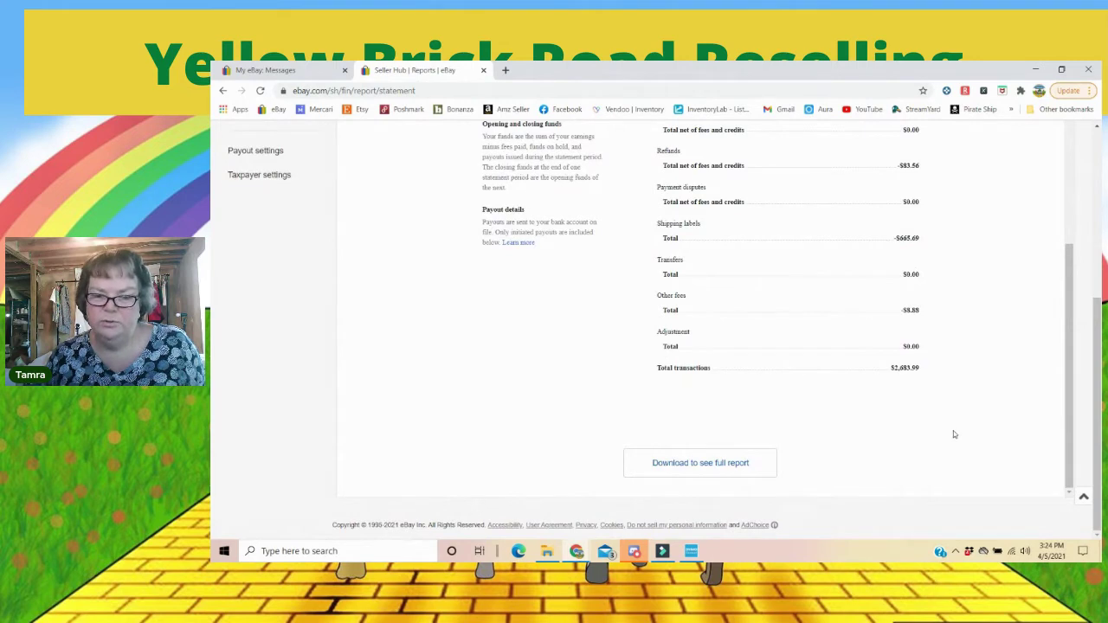
Step: Open the full March statement as a PDF, dismiss the rewards popup, review the page and close the PDF
{"action": "left_click", "coordinate": [697, 464]}
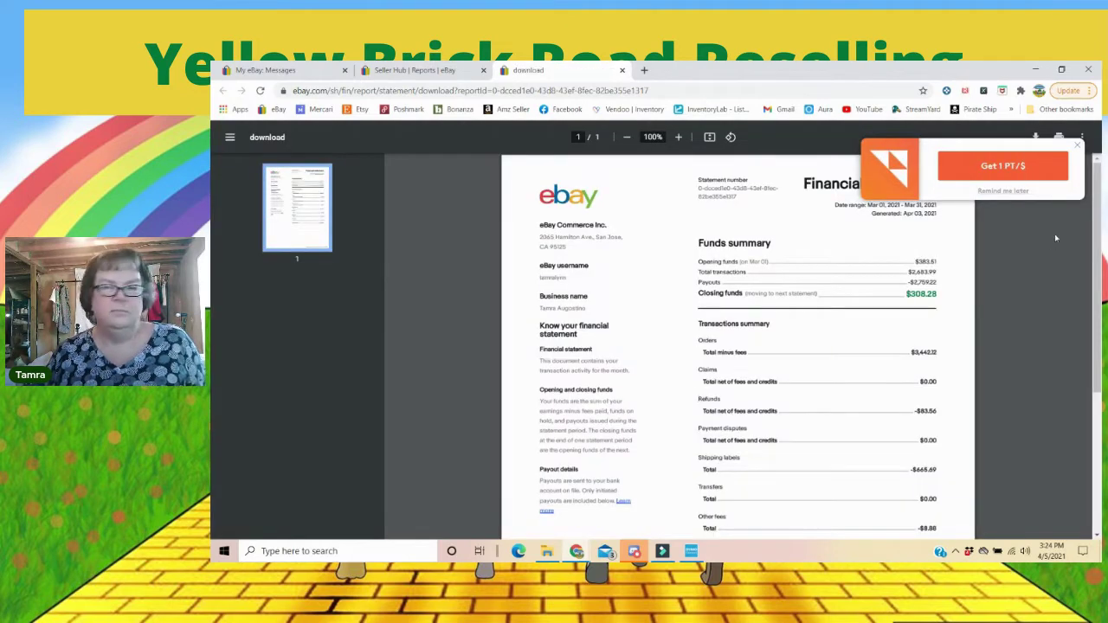
{"action": "left_click", "coordinate": [1003, 191]}
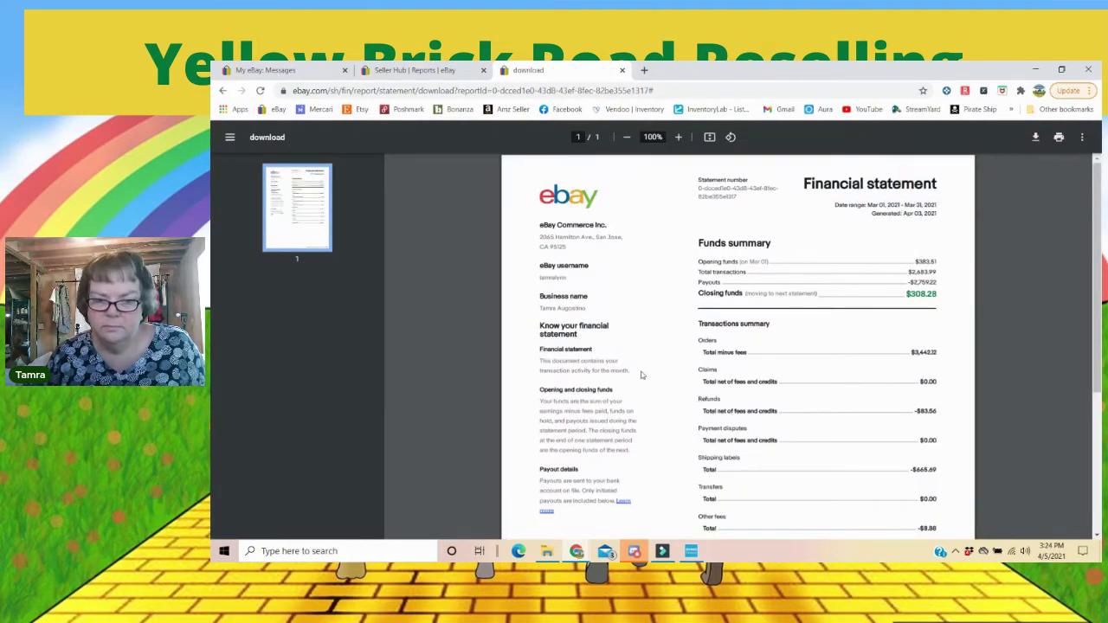
{"action": "scroll", "coordinate": [641, 375], "scroll_direction": "down", "scroll_amount": 5}
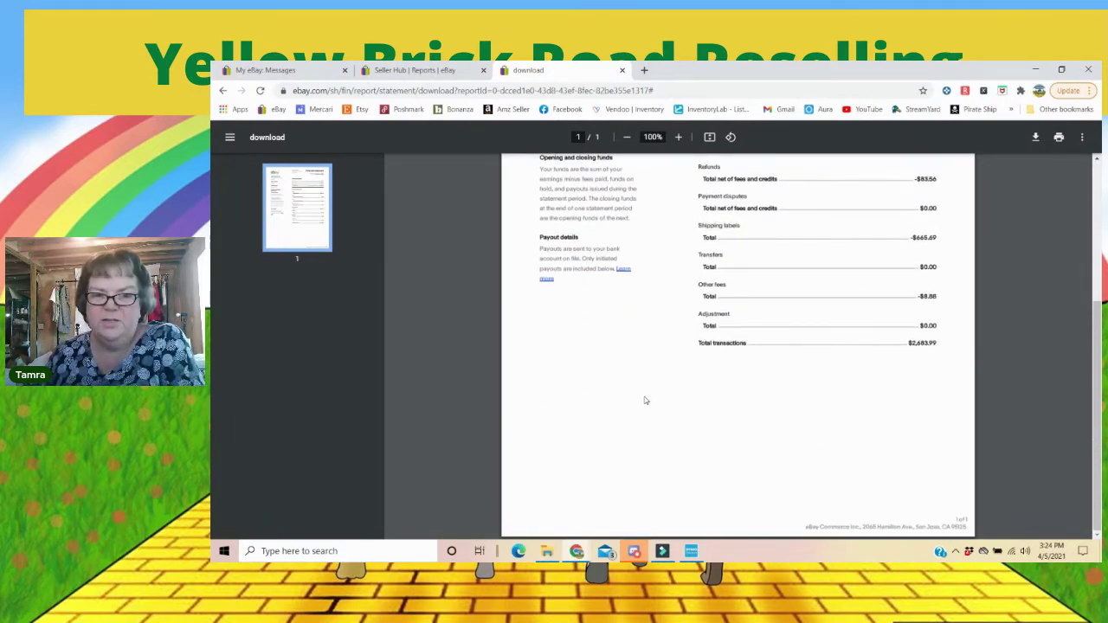
{"action": "scroll", "coordinate": [793, 341], "scroll_direction": "up", "scroll_amount": 5}
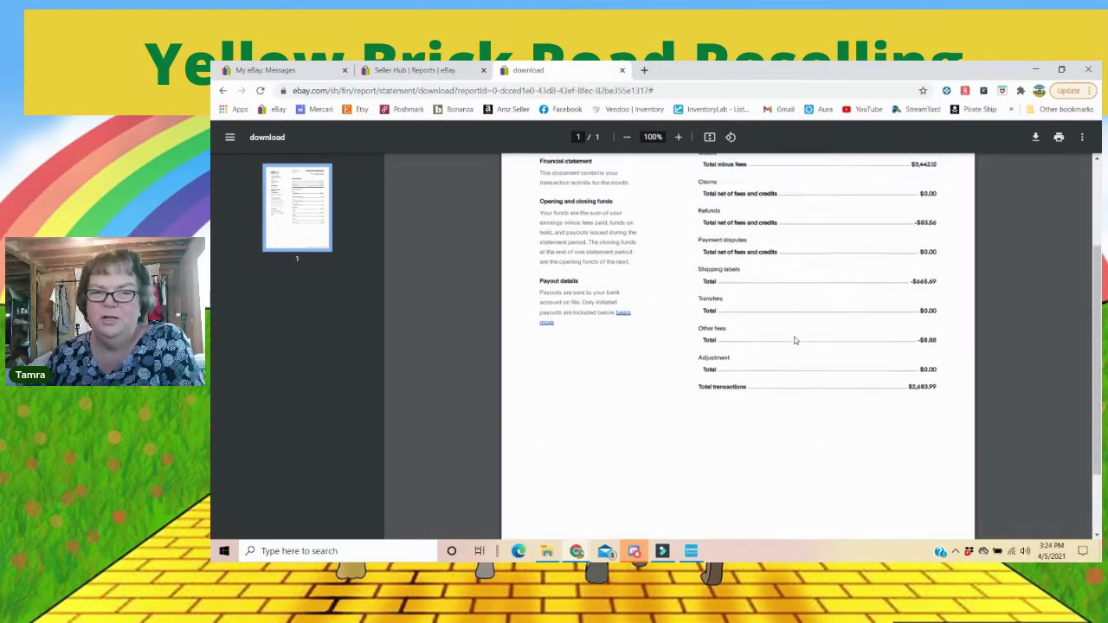
{"action": "scroll", "coordinate": [783, 350], "scroll_direction": "down", "scroll_amount": 1}
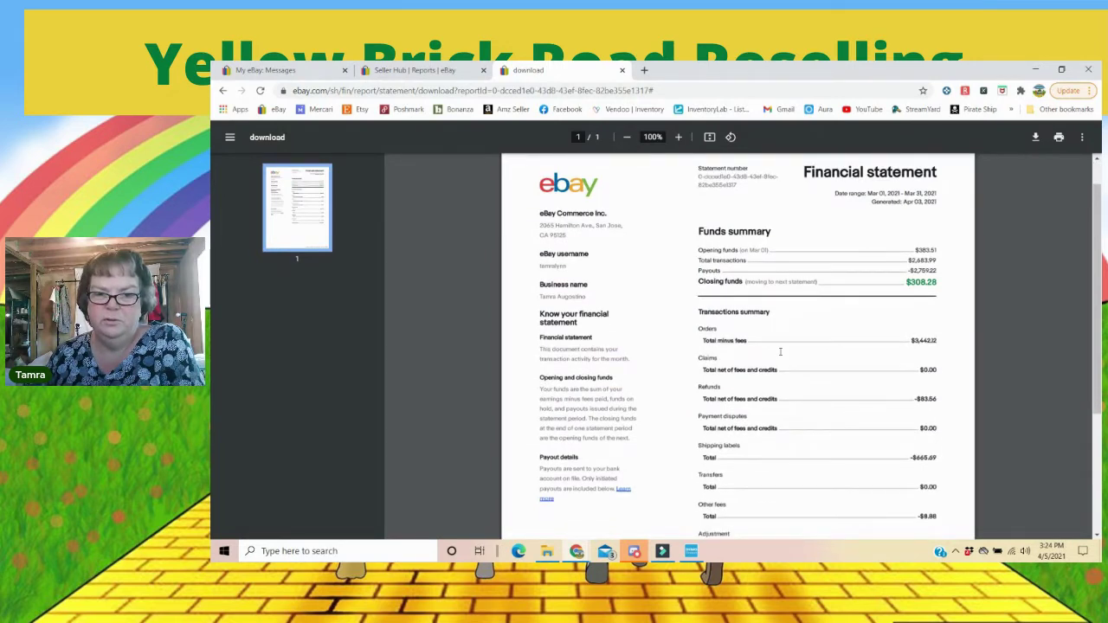
{"action": "scroll", "coordinate": [780, 351], "scroll_direction": "down", "scroll_amount": 1}
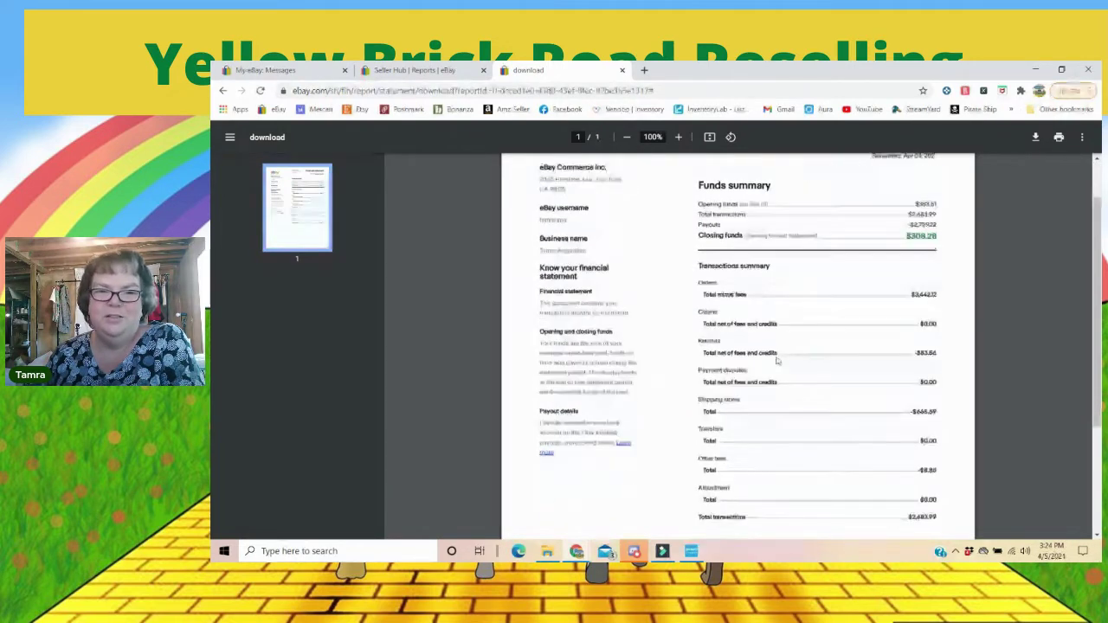
{"action": "scroll", "coordinate": [777, 362], "scroll_direction": "up", "scroll_amount": 1}
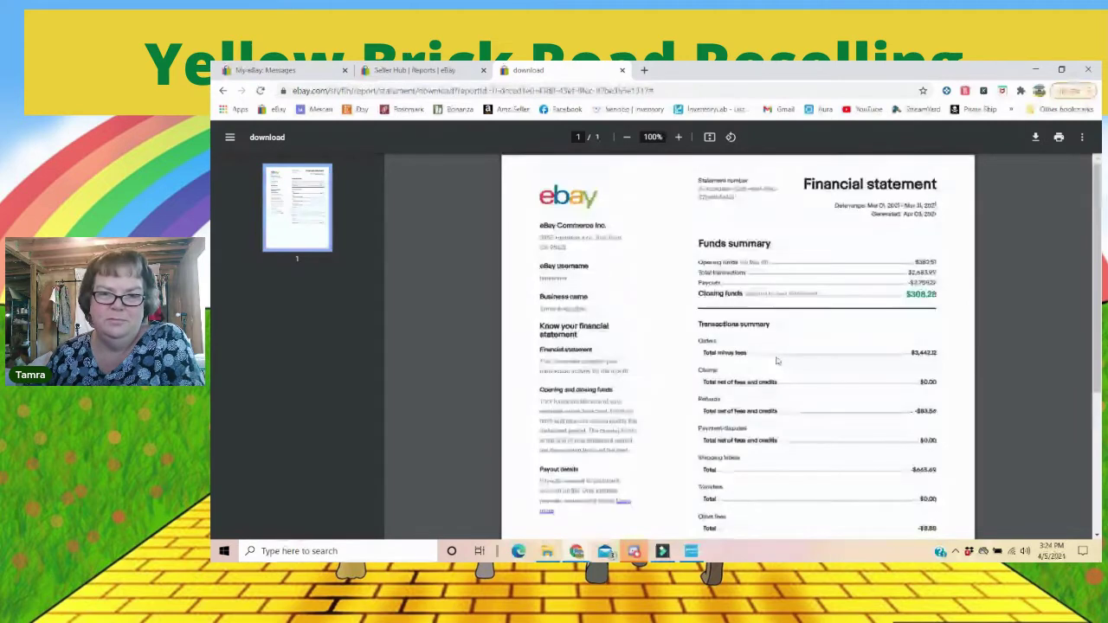
{"action": "left_click", "coordinate": [621, 70]}
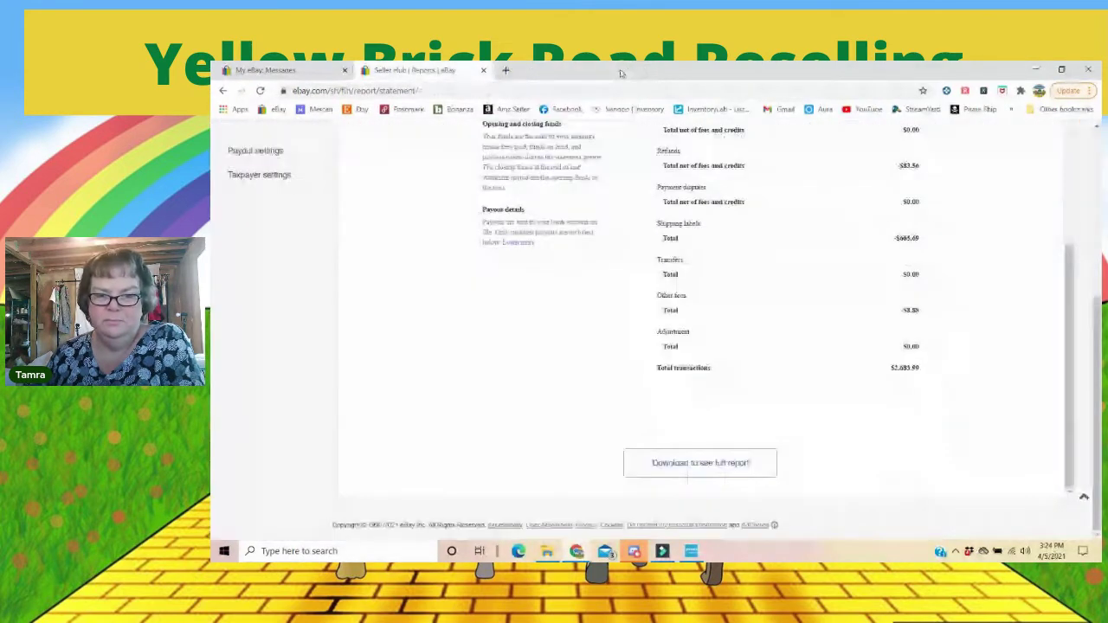
Step: Return to the Reports list and look through the generated transaction reports and their date ranges
{"action": "scroll", "coordinate": [447, 326], "scroll_direction": "up", "scroll_amount": 4}
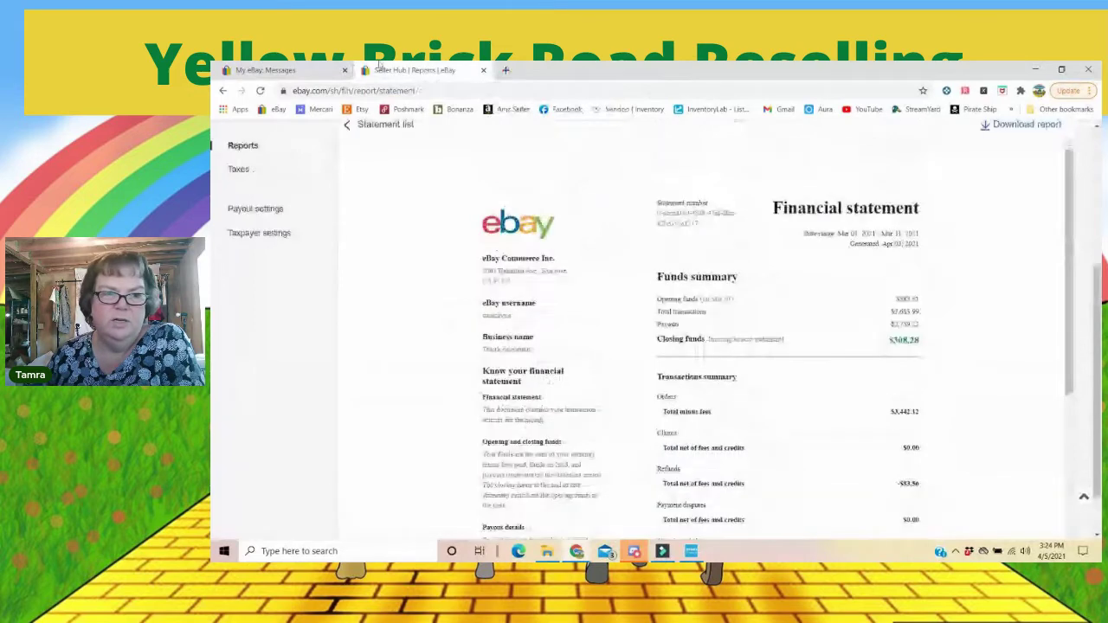
{"action": "scroll", "coordinate": [387, 336], "scroll_direction": "up", "scroll_amount": 3}
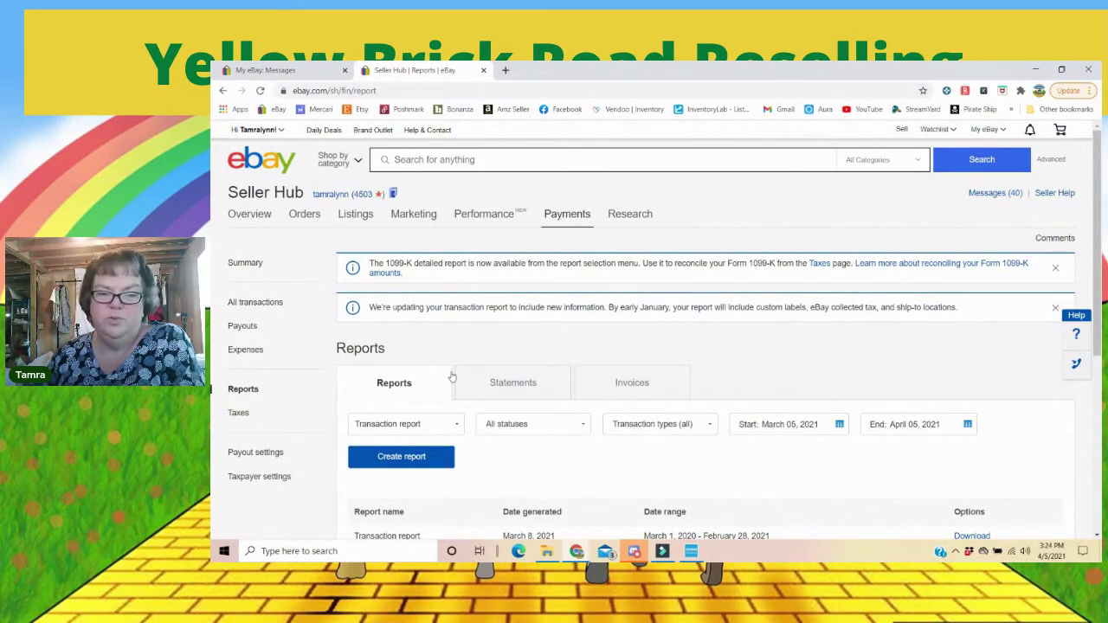
{"action": "scroll", "coordinate": [457, 364], "scroll_direction": "down", "scroll_amount": 2}
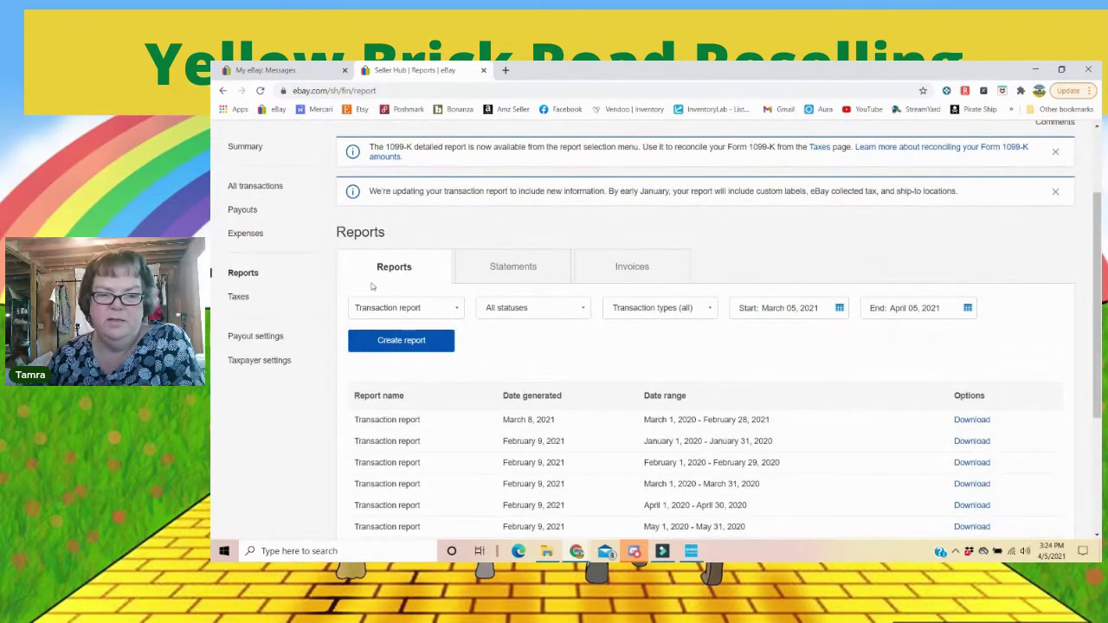
{"action": "scroll", "coordinate": [826, 431], "scroll_direction": "down", "scroll_amount": 1}
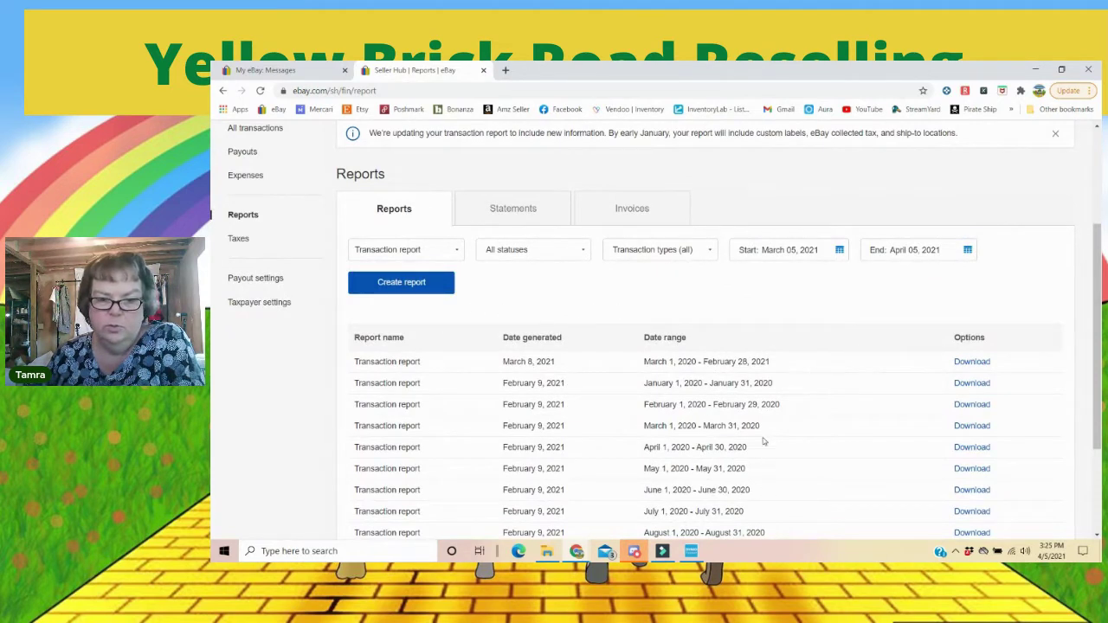
{"action": "scroll", "coordinate": [779, 460], "scroll_direction": "down", "scroll_amount": 1}
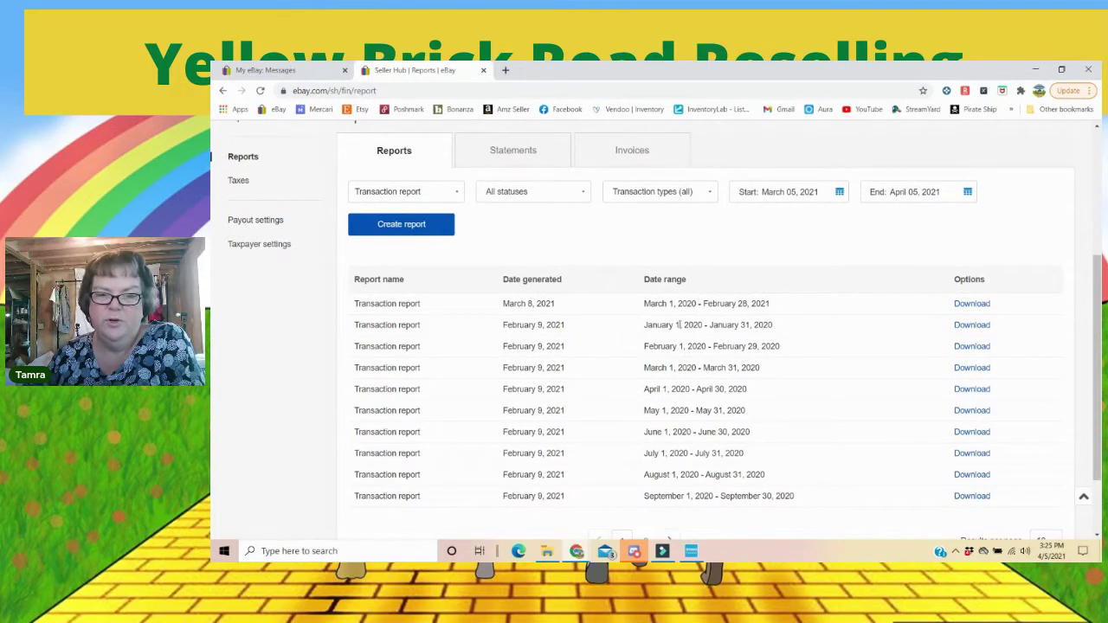
Step: Keep the report set to Transaction report with All statuses and look through the available transaction types
{"action": "scroll", "coordinate": [805, 371], "scroll_direction": "up", "scroll_amount": 1}
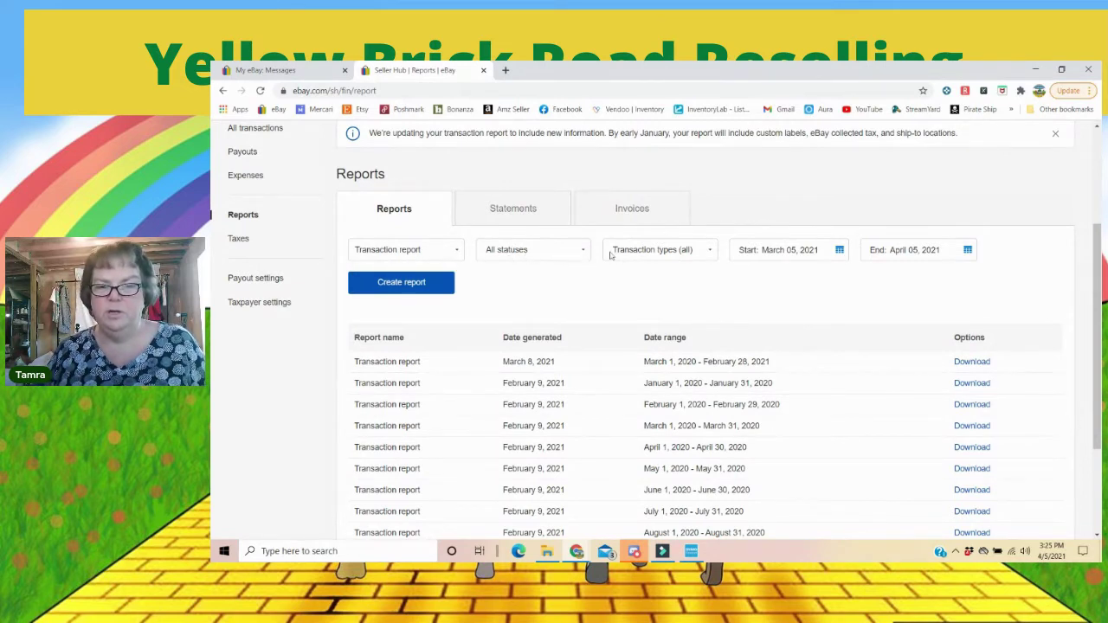
{"action": "left_click", "coordinate": [525, 251]}
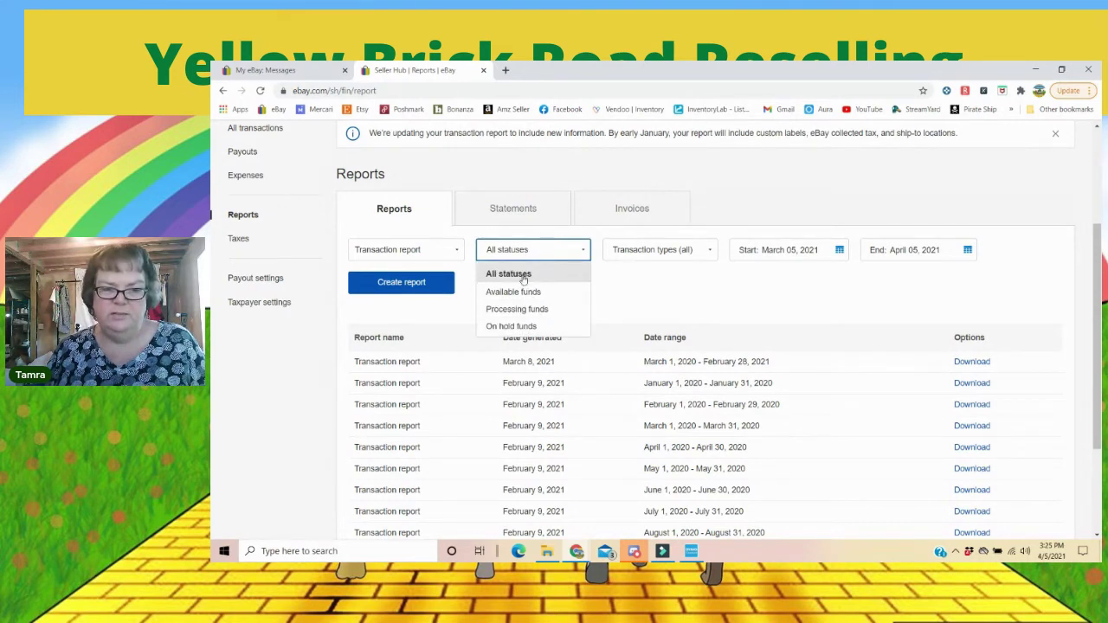
{"action": "left_click", "coordinate": [523, 276]}
{"action": "left_click", "coordinate": [456, 252]}
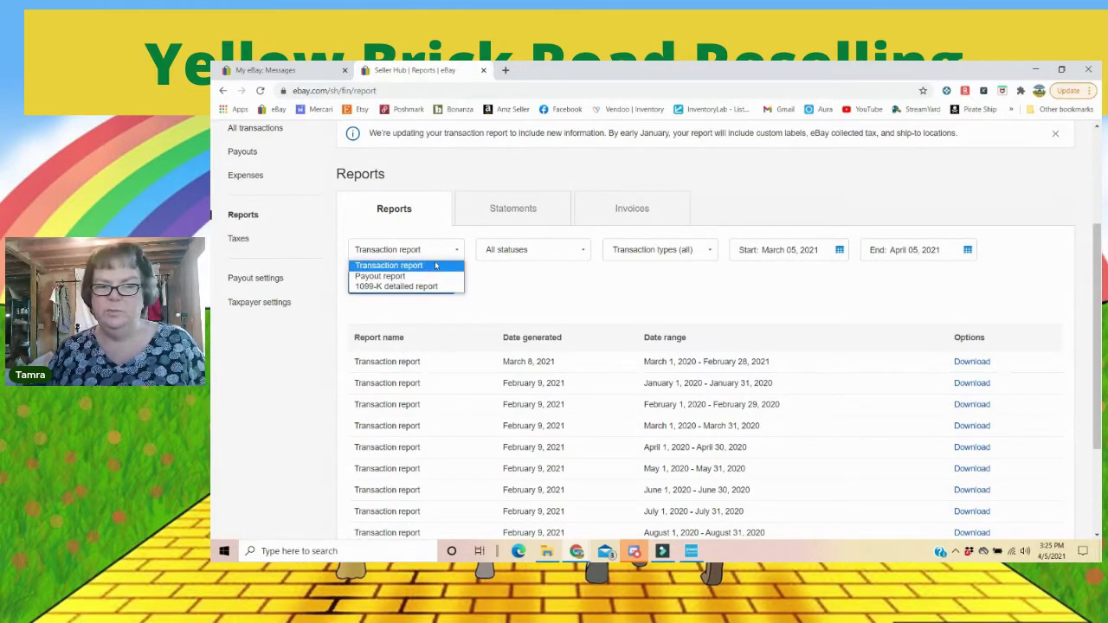
{"action": "left_click", "coordinate": [417, 266]}
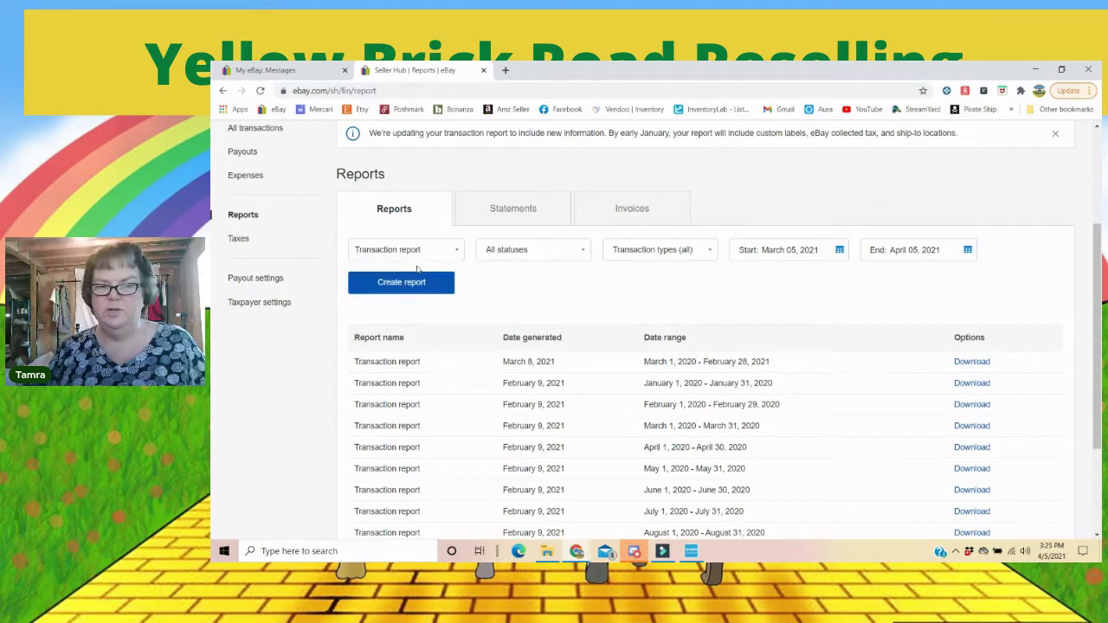
{"action": "left_click", "coordinate": [663, 252]}
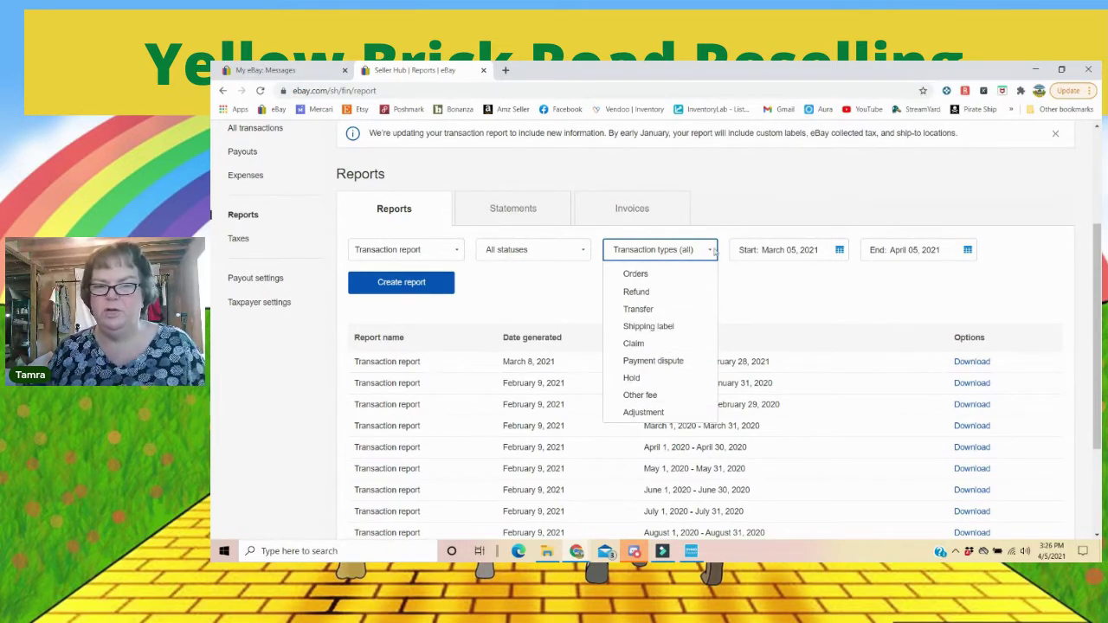
Step: Set the date range from March 01, 2021 to March 31, 2021 and create the transaction report
{"action": "left_click", "coordinate": [838, 249]}
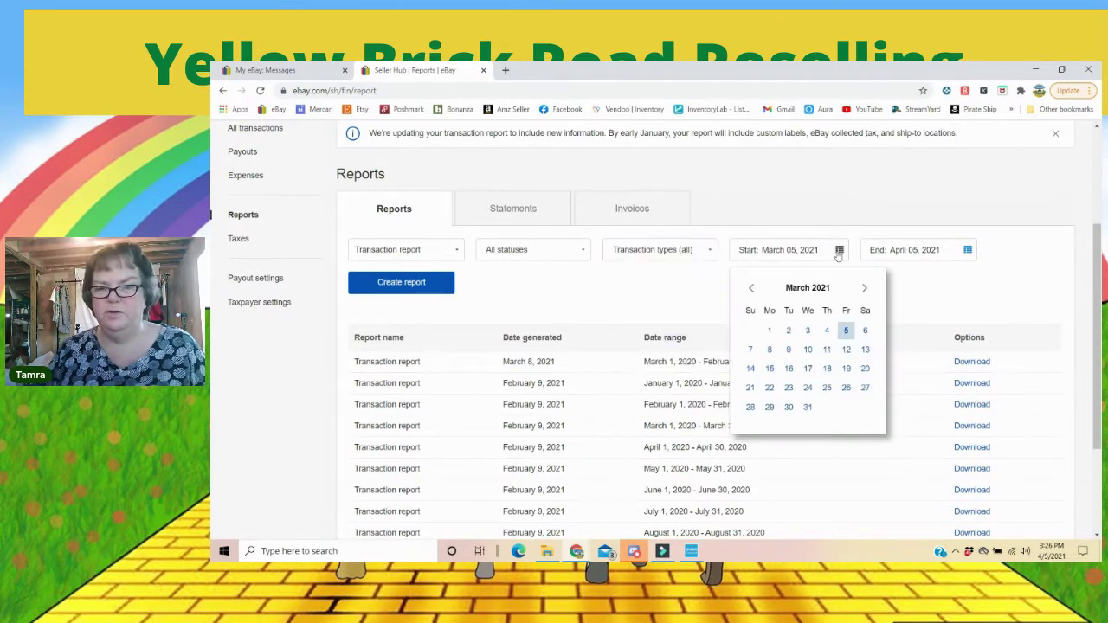
{"action": "left_click", "coordinate": [769, 330]}
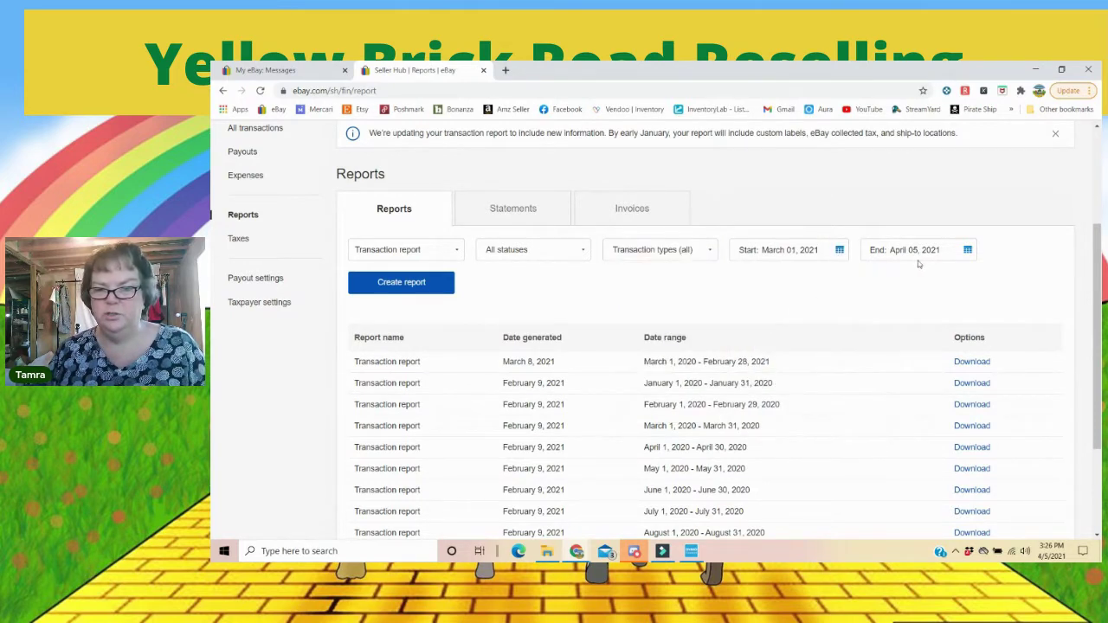
{"action": "left_click", "coordinate": [967, 250]}
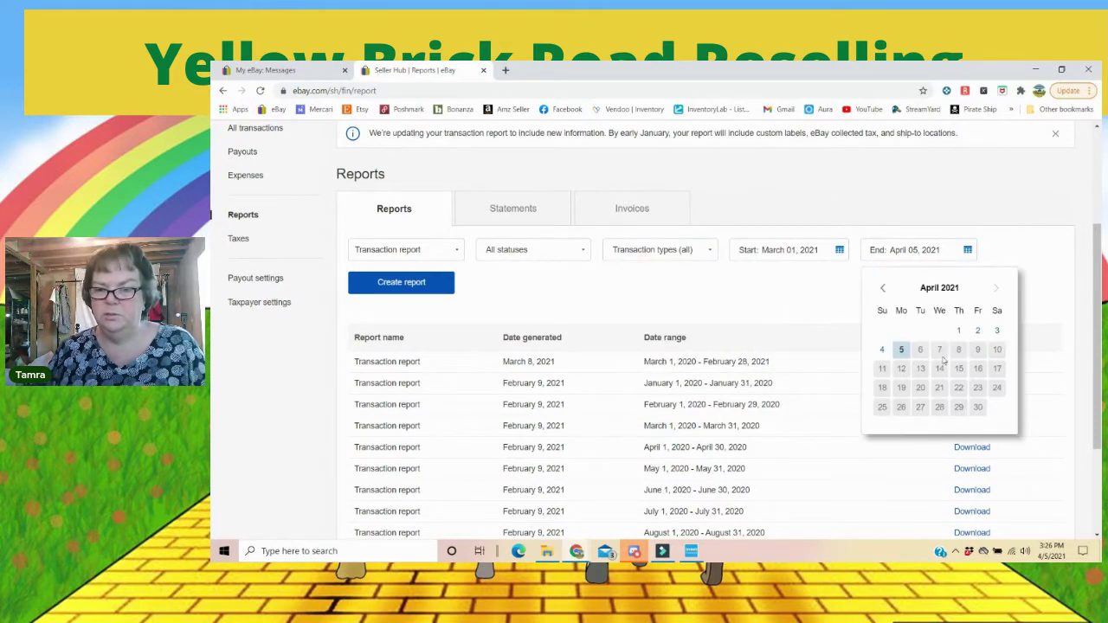
{"action": "left_click", "coordinate": [883, 288]}
{"action": "left_click", "coordinate": [939, 407]}
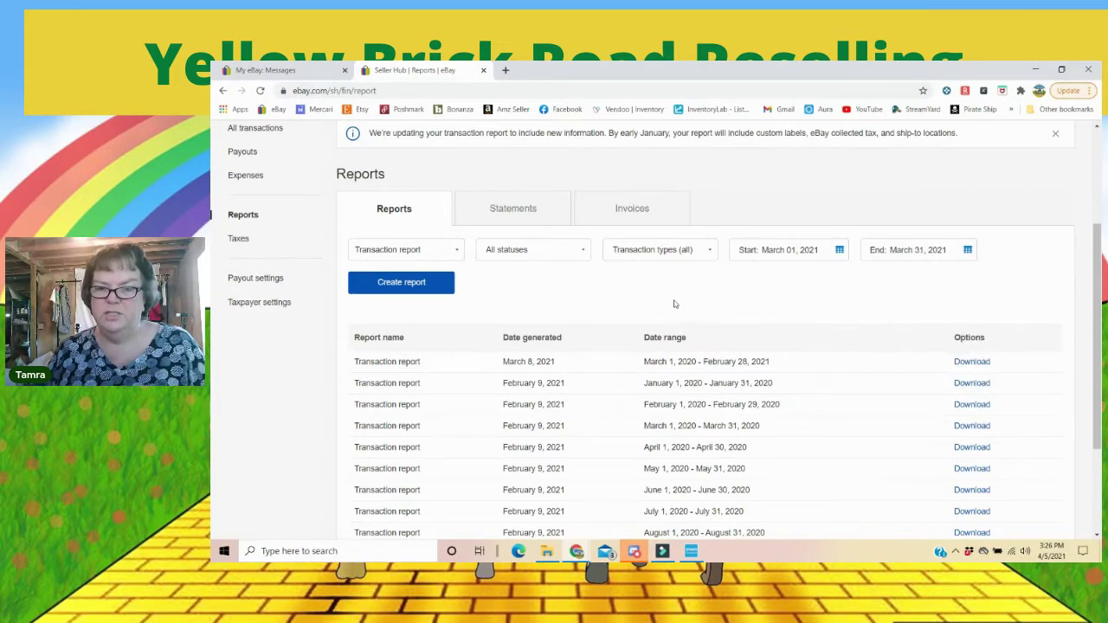
{"action": "left_click", "coordinate": [402, 286]}
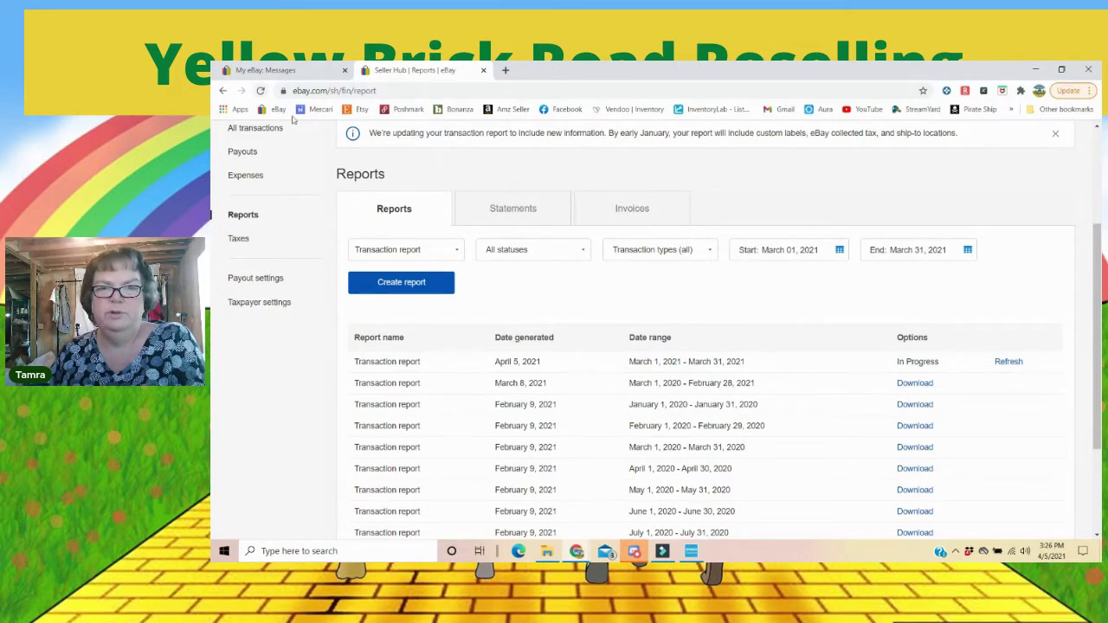
Step: Download the March 2021 transaction report once it is ready and open the CSV in Excel, dismissing the McAfee notification
{"action": "left_click", "coordinate": [1007, 362]}
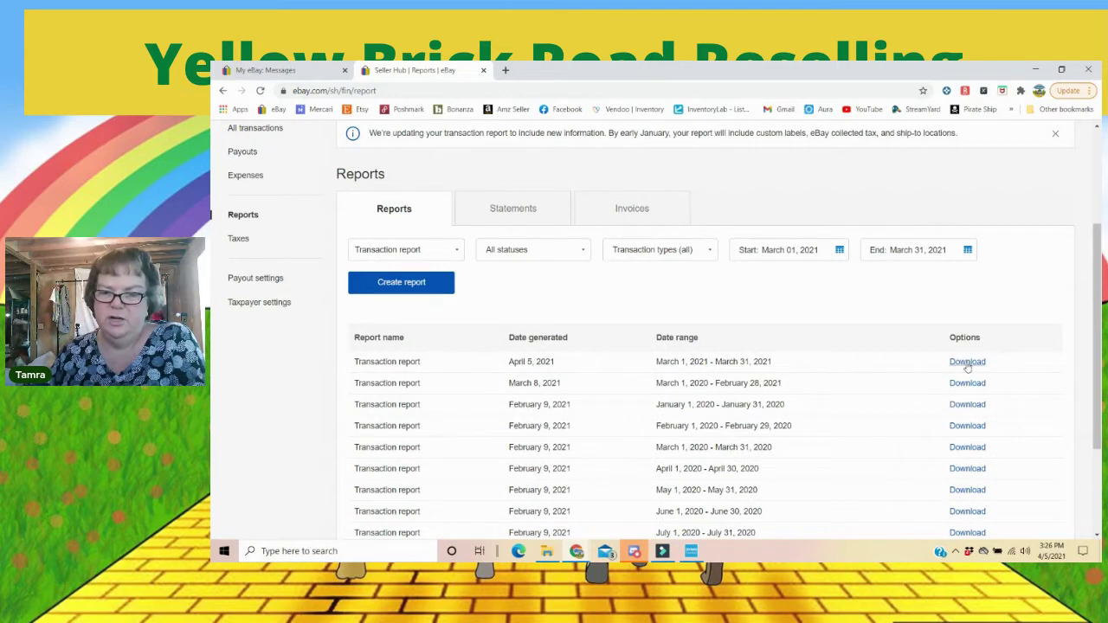
{"action": "left_click", "coordinate": [966, 361]}
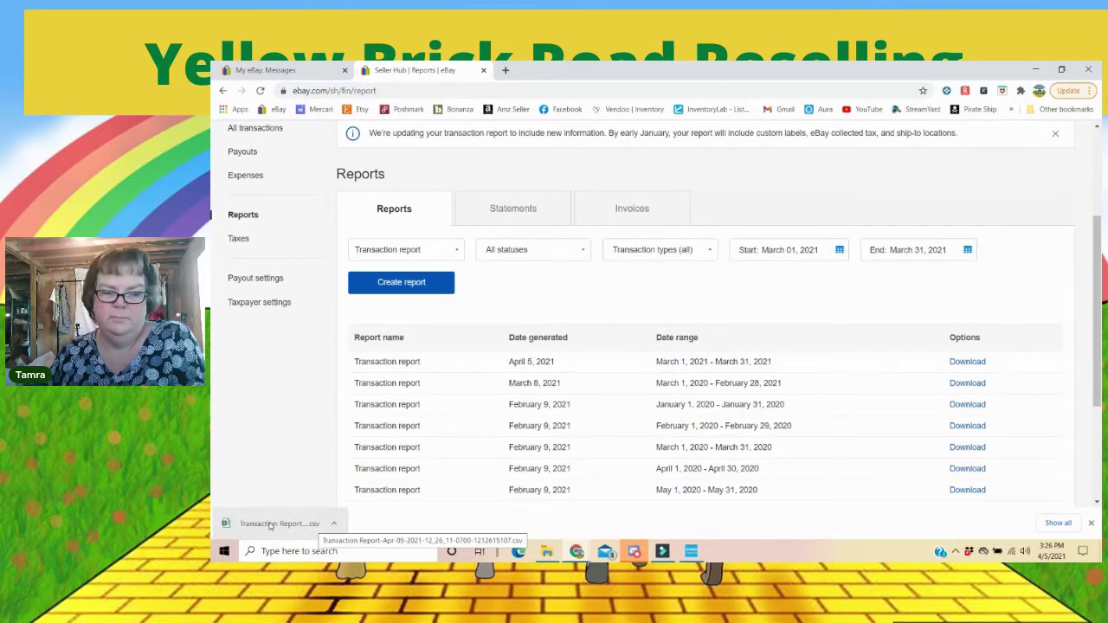
{"action": "left_click", "coordinate": [270, 524]}
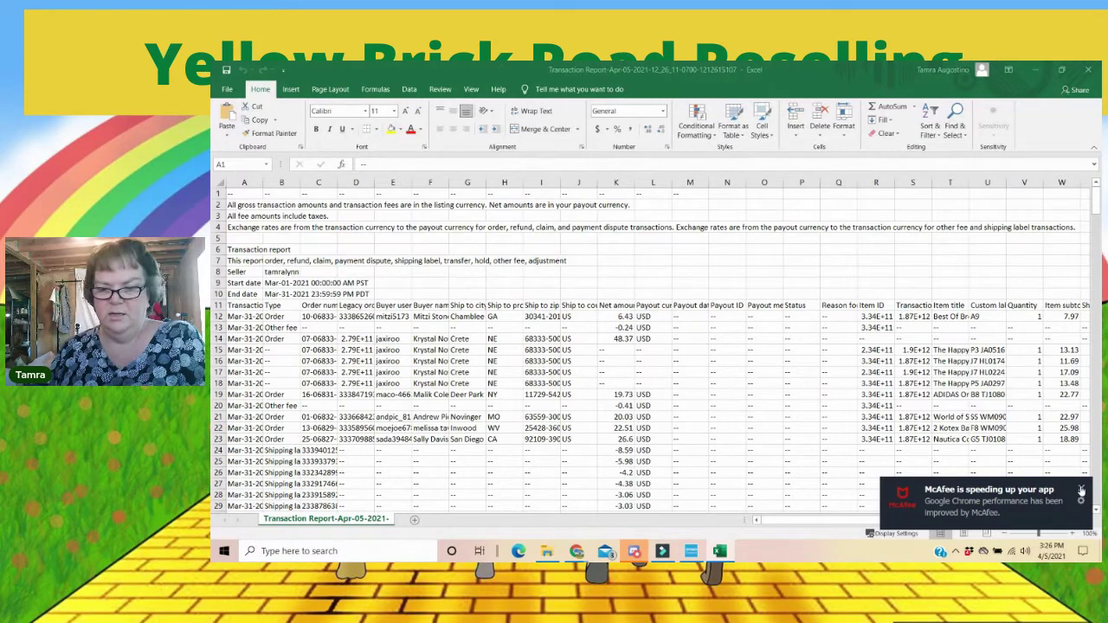
{"action": "left_click", "coordinate": [1081, 491]}
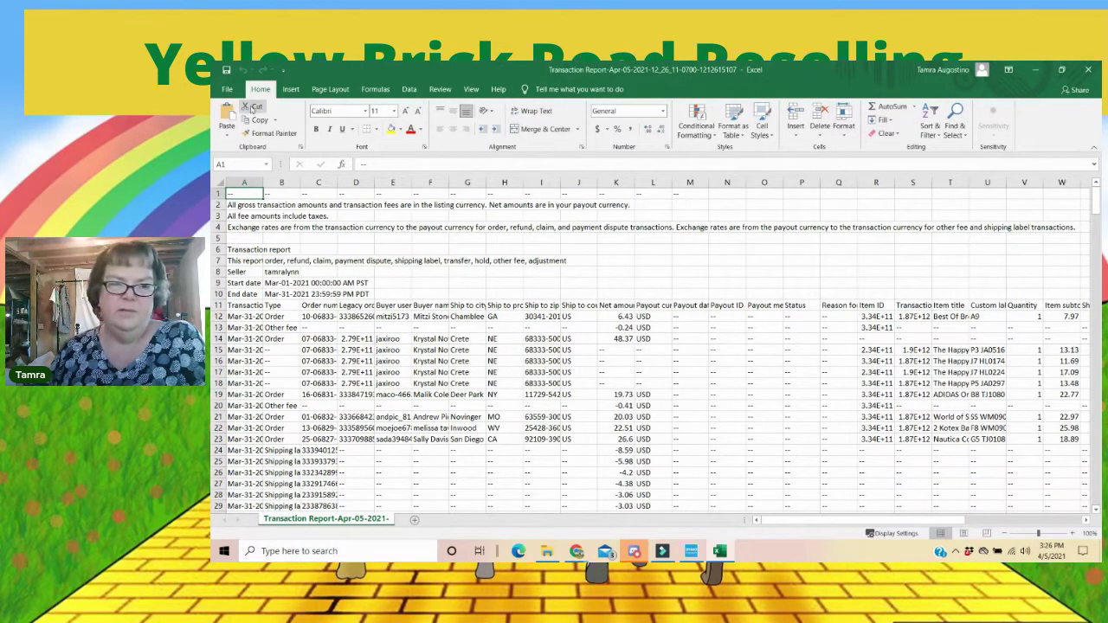
Step: Save the report as an Excel Workbook in the ebay folder inside Documents, keeping its file name
{"action": "left_click", "coordinate": [227, 90]}
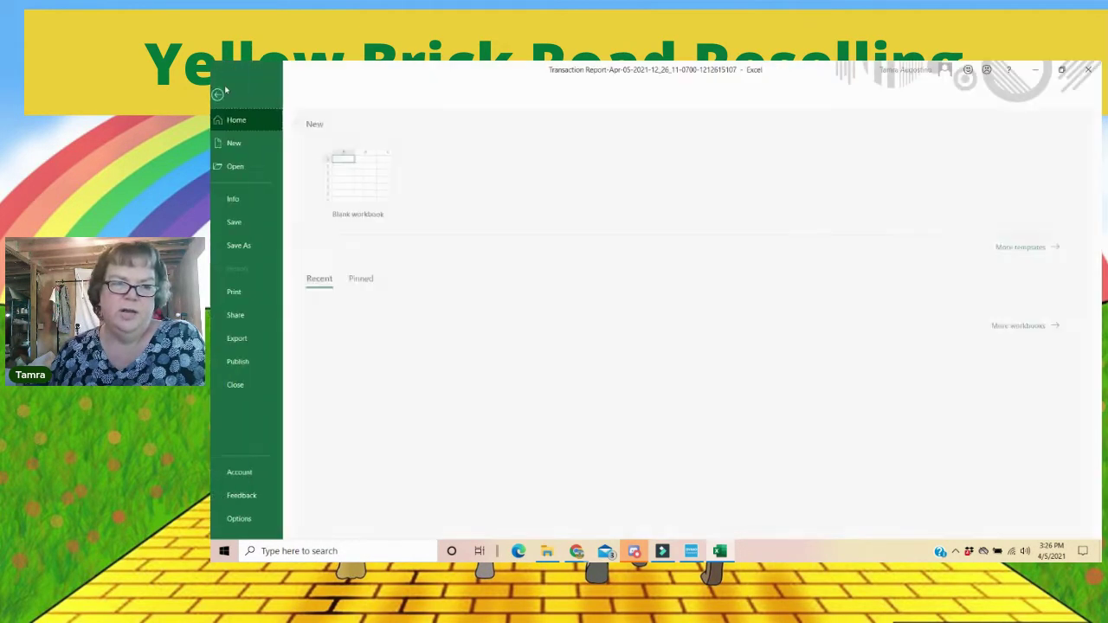
{"action": "left_click", "coordinate": [244, 251]}
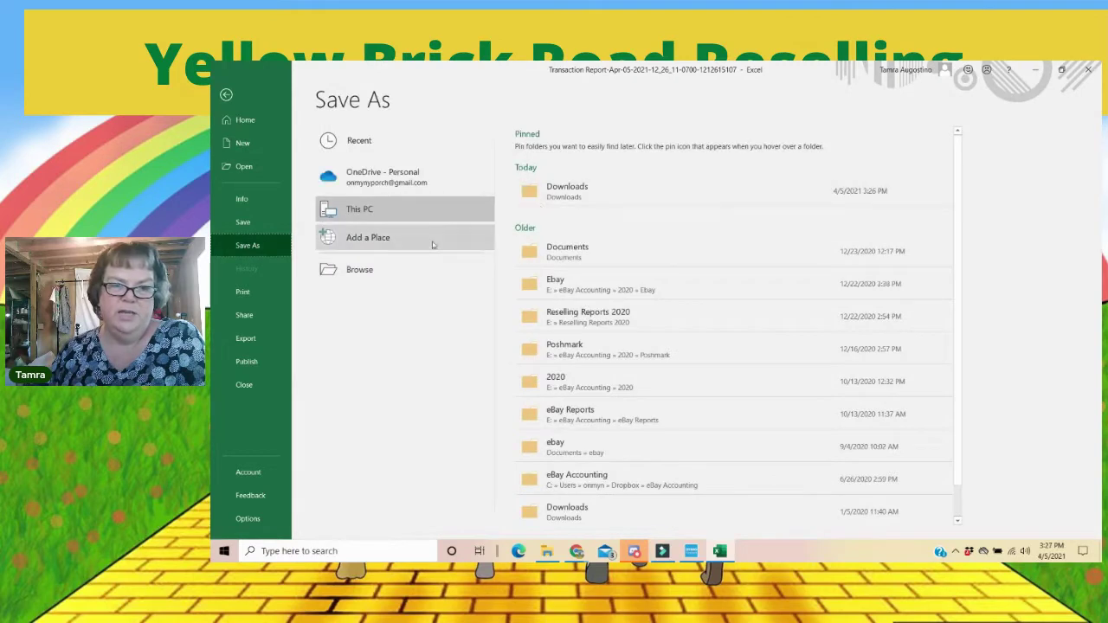
{"action": "left_click", "coordinate": [360, 272]}
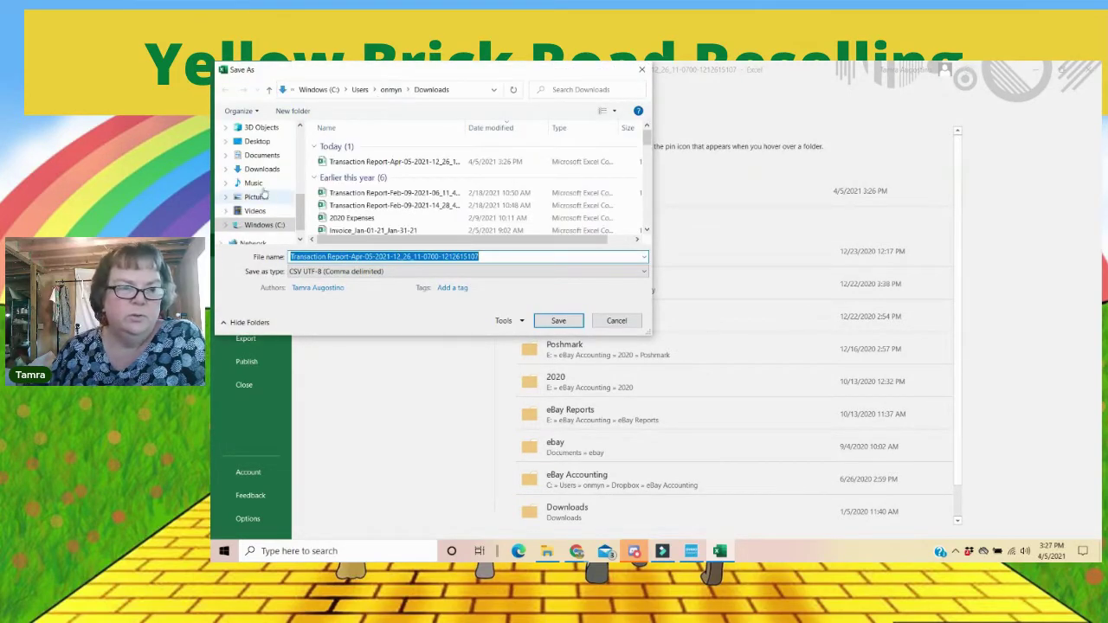
{"action": "left_click", "coordinate": [262, 156]}
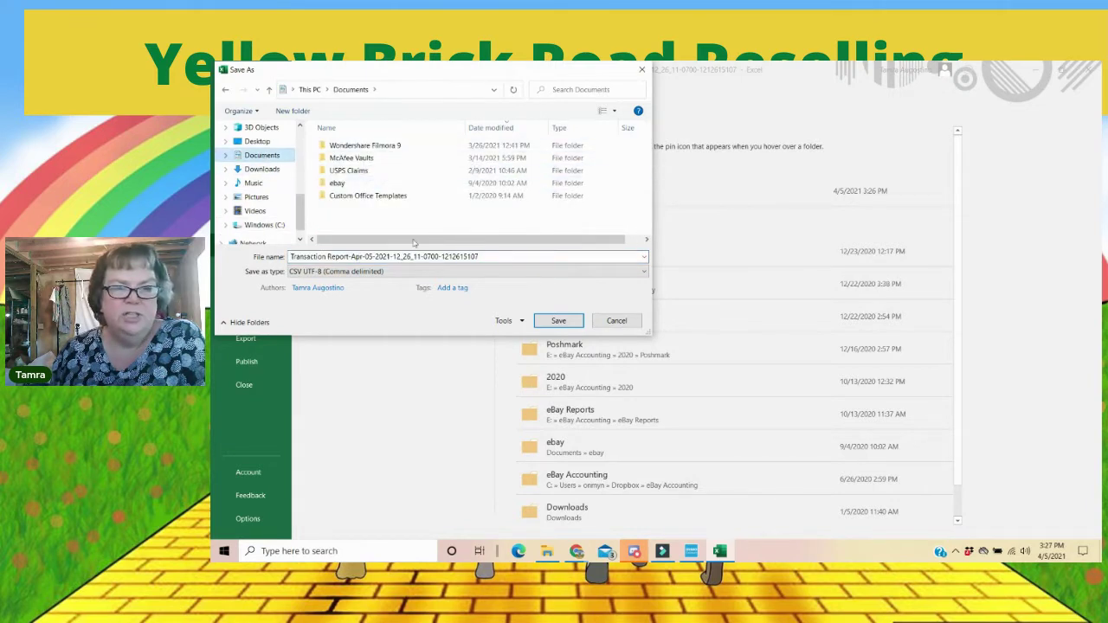
{"action": "left_click", "coordinate": [330, 185]}
{"action": "double_click", "coordinate": [330, 184]}
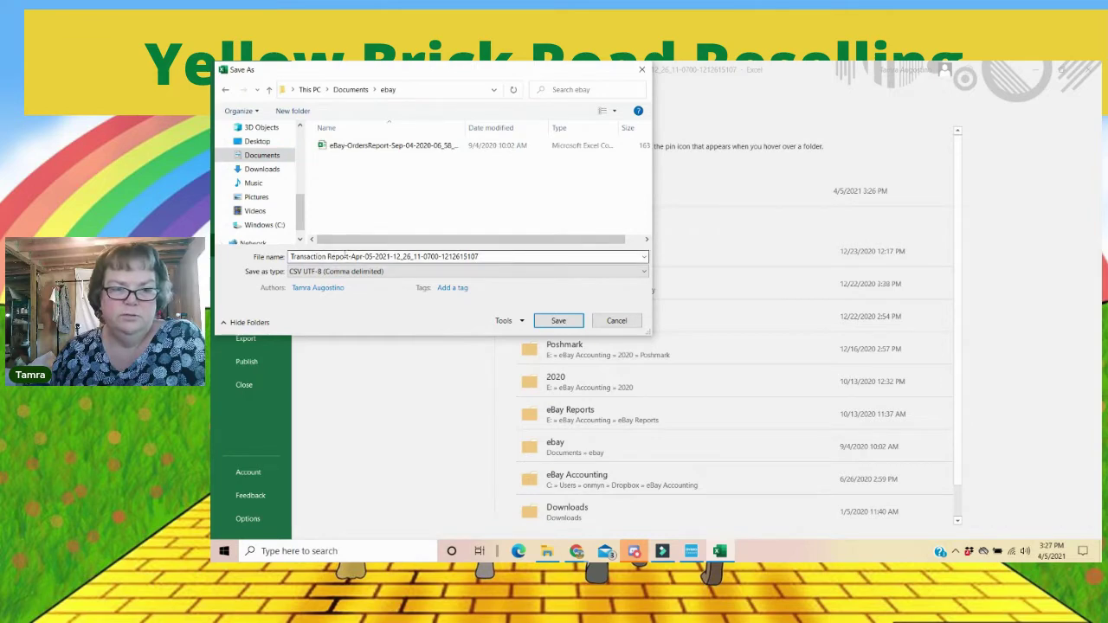
{"action": "left_click", "coordinate": [341, 272]}
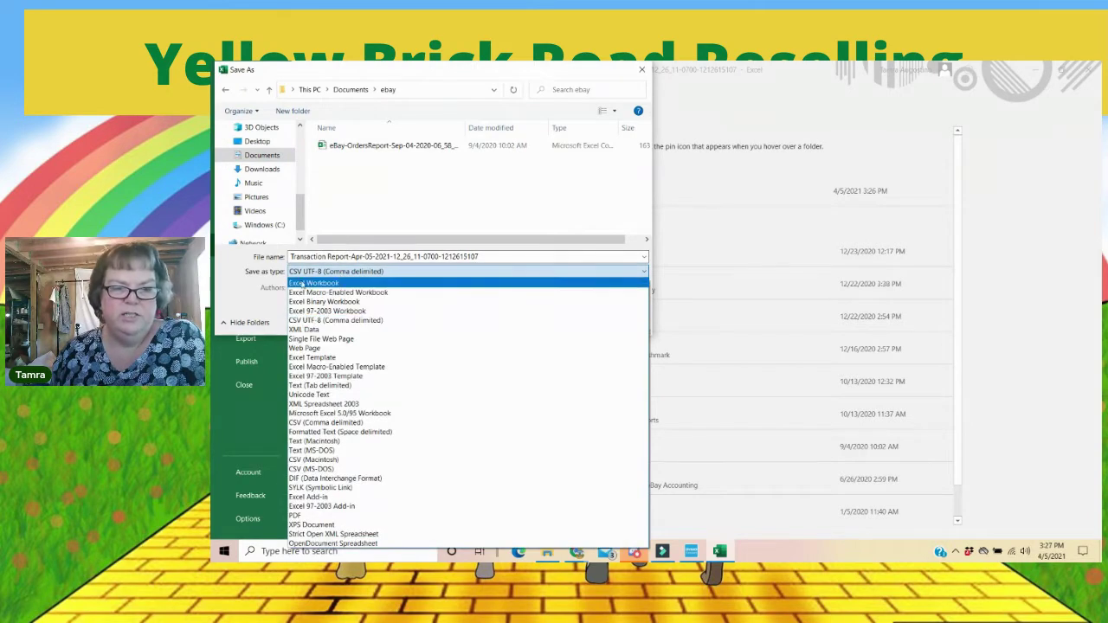
{"action": "left_click", "coordinate": [317, 283]}
{"action": "left_click", "coordinate": [558, 336]}
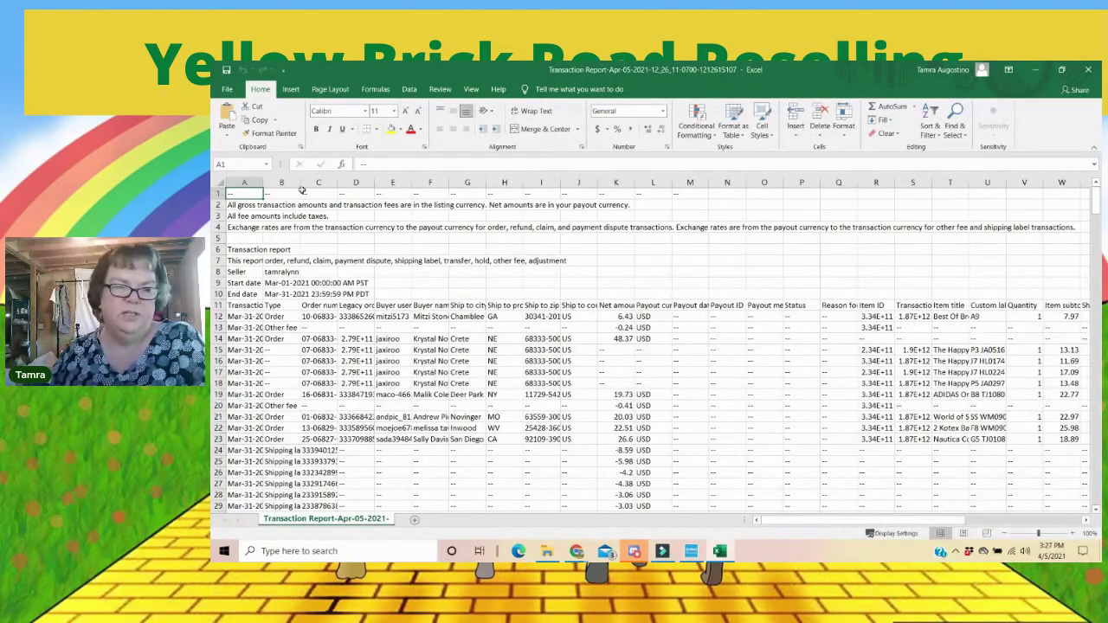
Step: Widen columns A through D so the transaction dates, types, order numbers and legacy order IDs are readable, undoing the oversized autofit of column A
{"action": "double_click", "coordinate": [262, 182]}
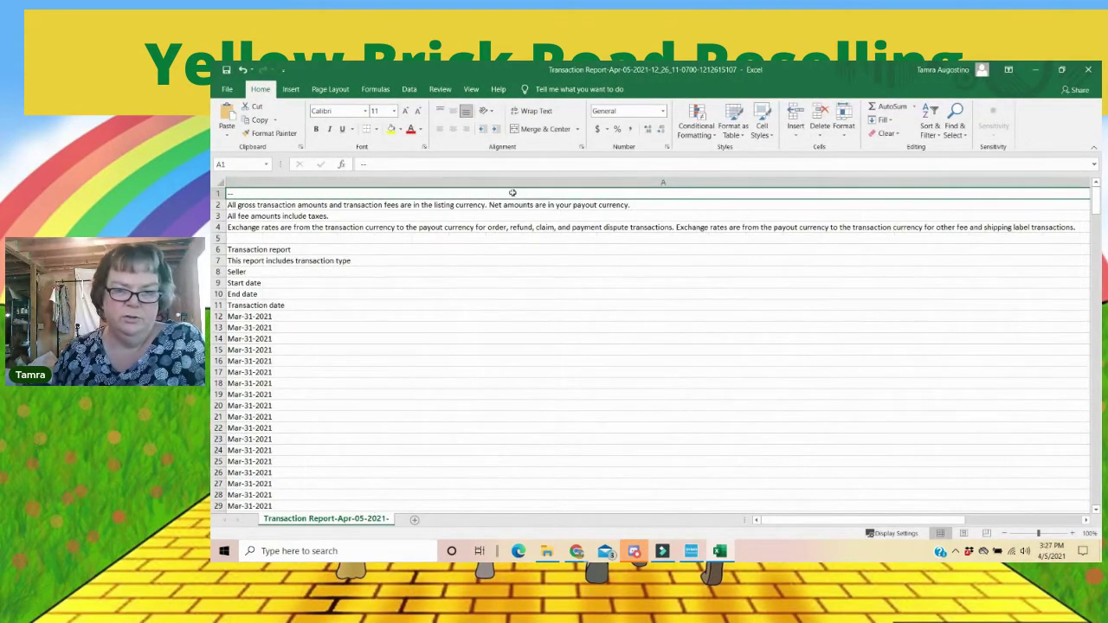
{"action": "left_click", "coordinate": [241, 70]}
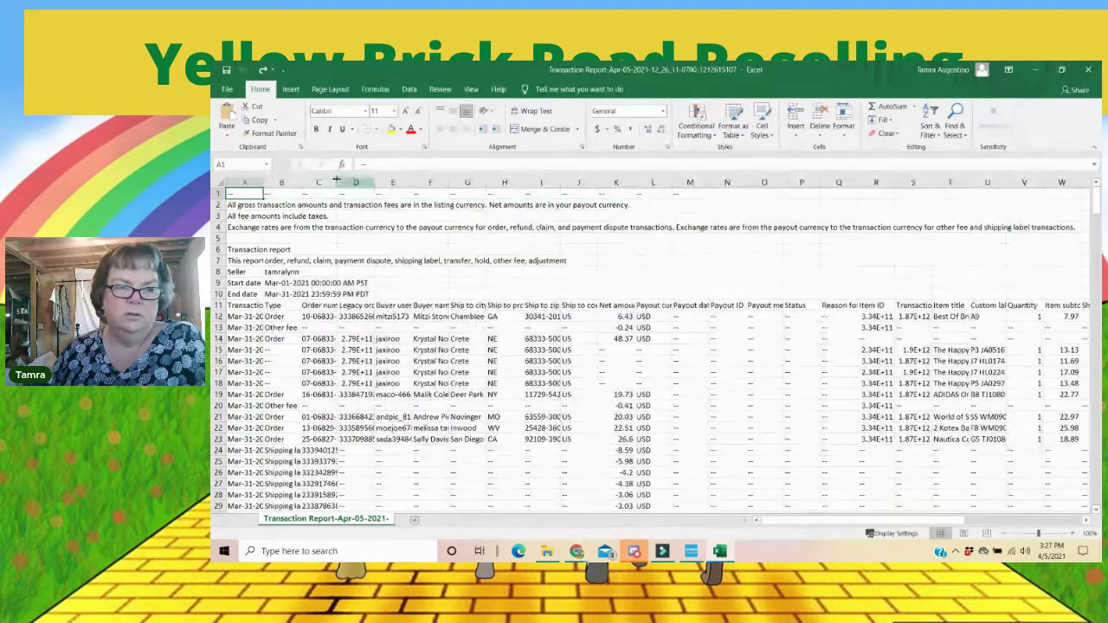
{"action": "left_click_drag", "start_coordinate": [262, 183], "coordinate": [369, 185]}
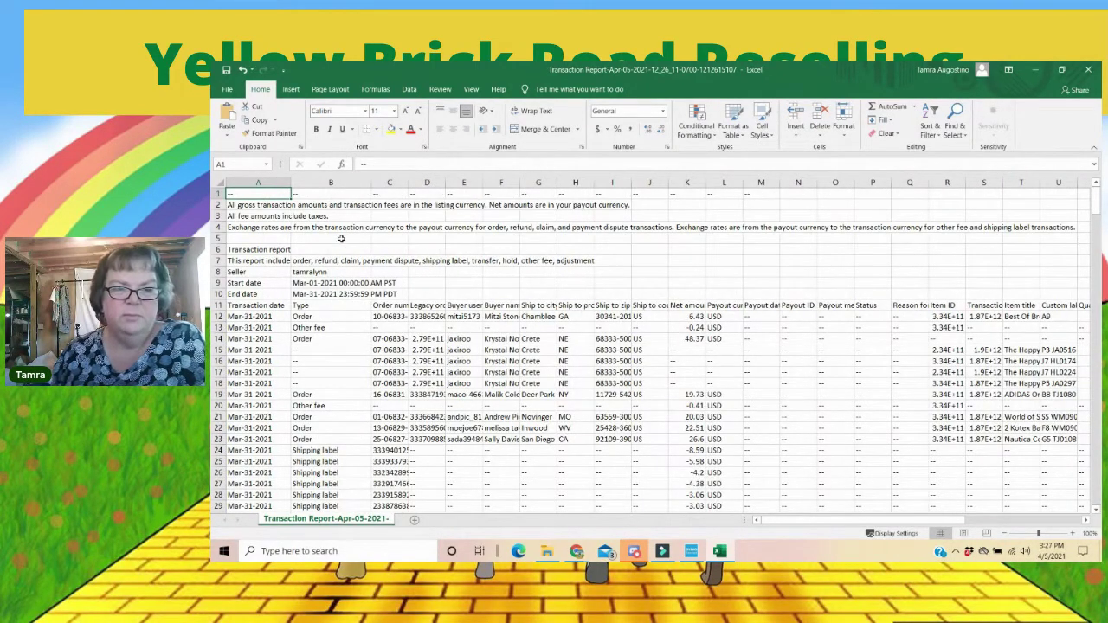
{"action": "left_click_drag", "start_coordinate": [408, 183], "coordinate": [575, 185]}
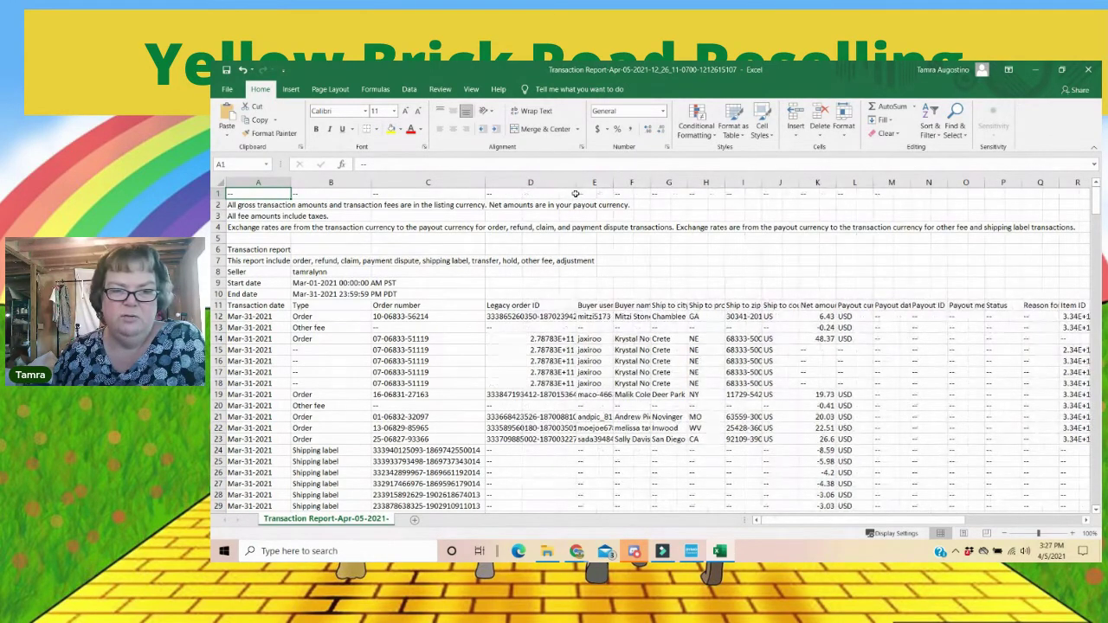
Step: Look through the legacy order ID column and the transaction rows, and widen the Buyer username column to fit its header
{"action": "left_click", "coordinate": [531, 305]}
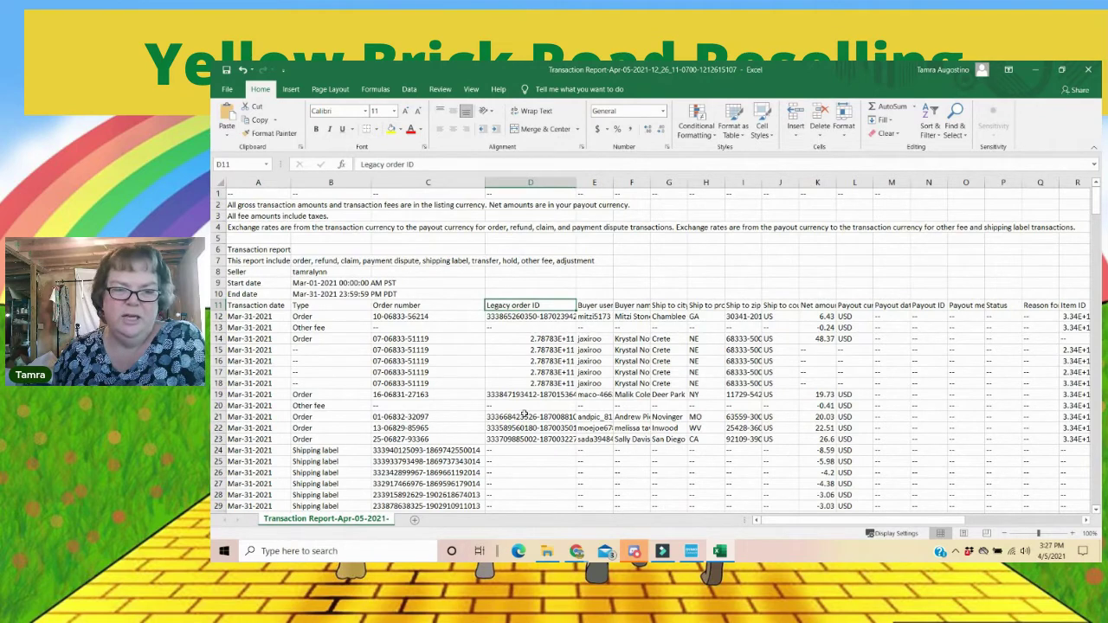
{"action": "scroll", "coordinate": [523, 415], "scroll_direction": "down", "scroll_amount": 1}
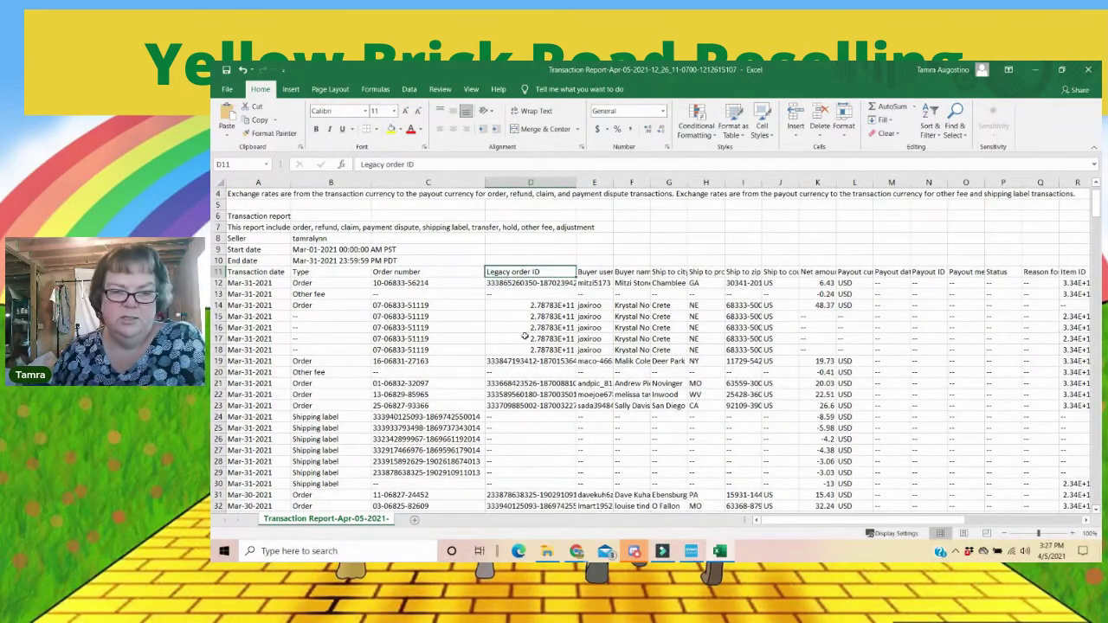
{"action": "scroll", "coordinate": [535, 368], "scroll_direction": "down", "scroll_amount": 8}
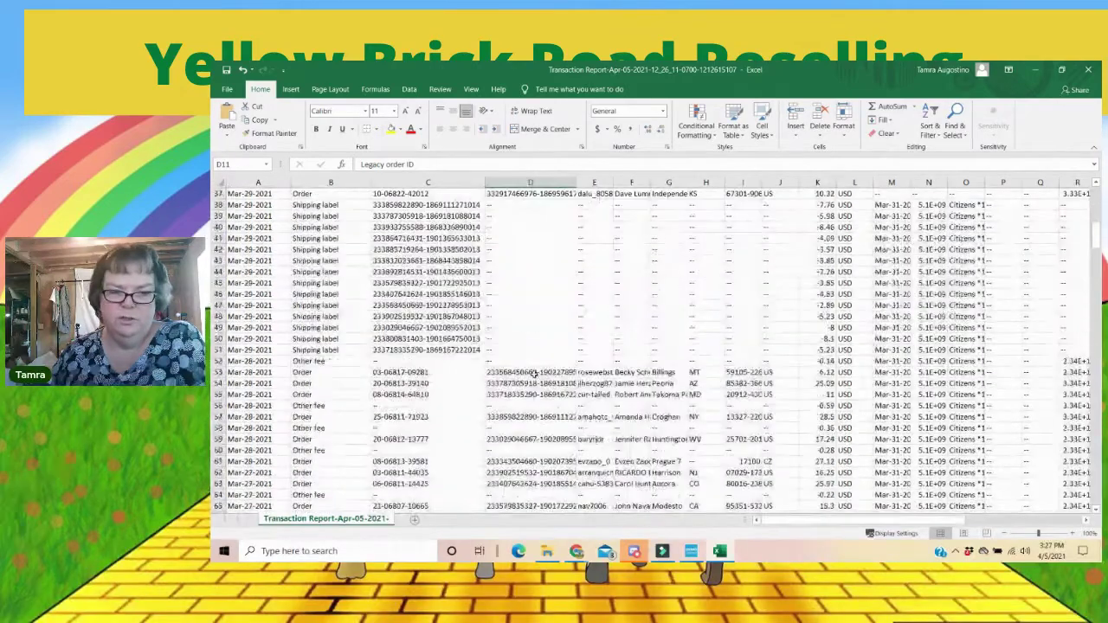
{"action": "scroll", "coordinate": [534, 370], "scroll_direction": "up", "scroll_amount": 10}
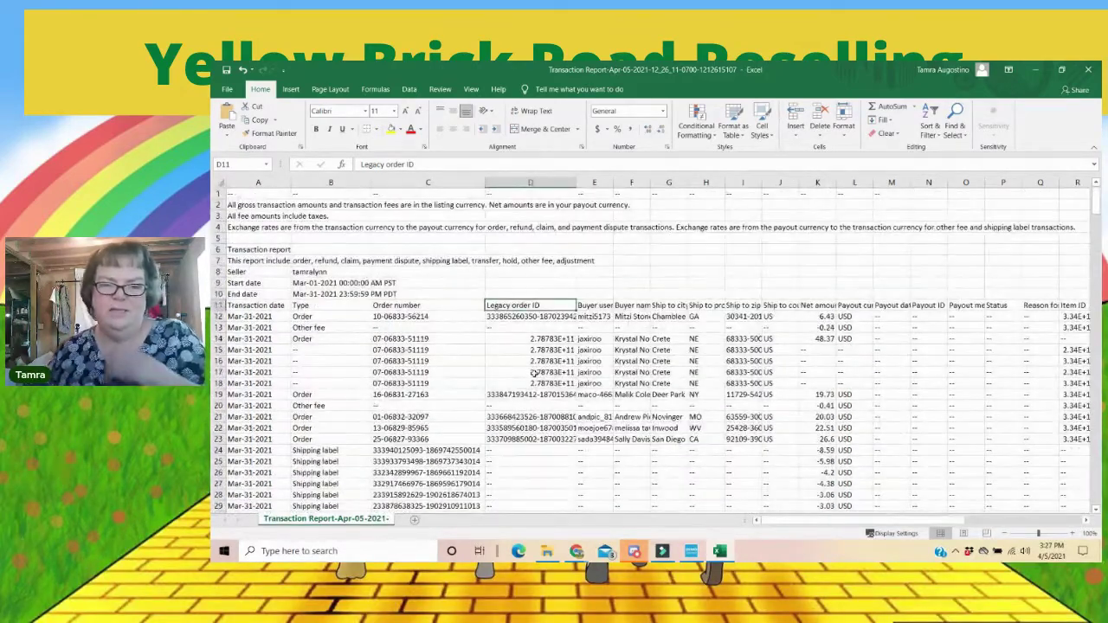
{"action": "left_click", "coordinate": [593, 308]}
{"action": "left_click_drag", "start_coordinate": [613, 182], "coordinate": [632, 181]}
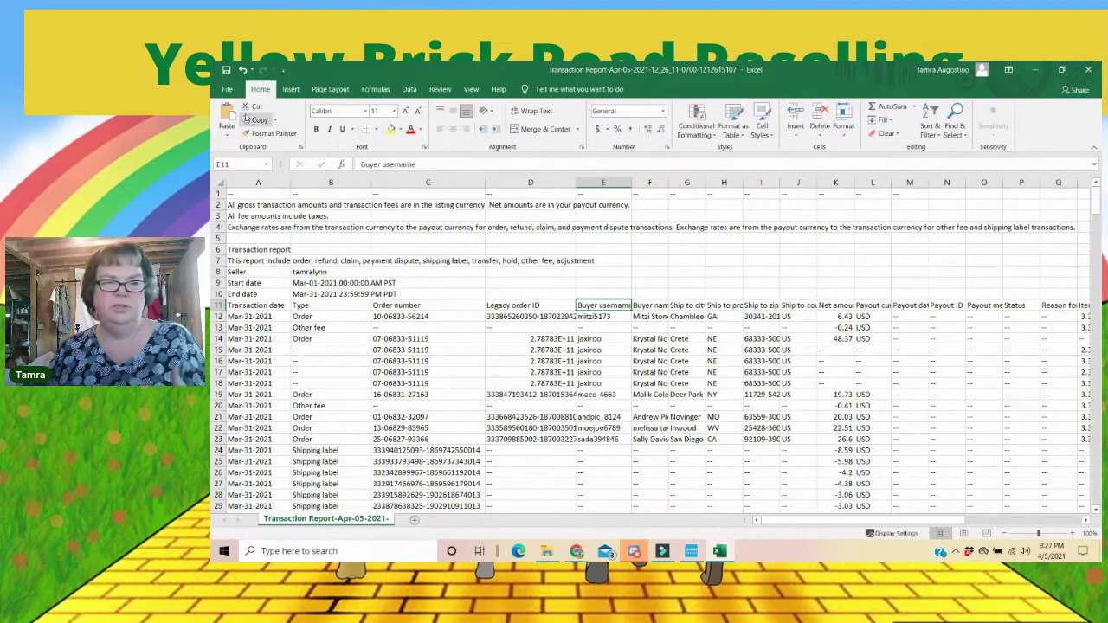
Step: Save a second version of the workbook in the ebay folder, adding "copy" to the start of its file name
{"action": "left_click", "coordinate": [226, 90]}
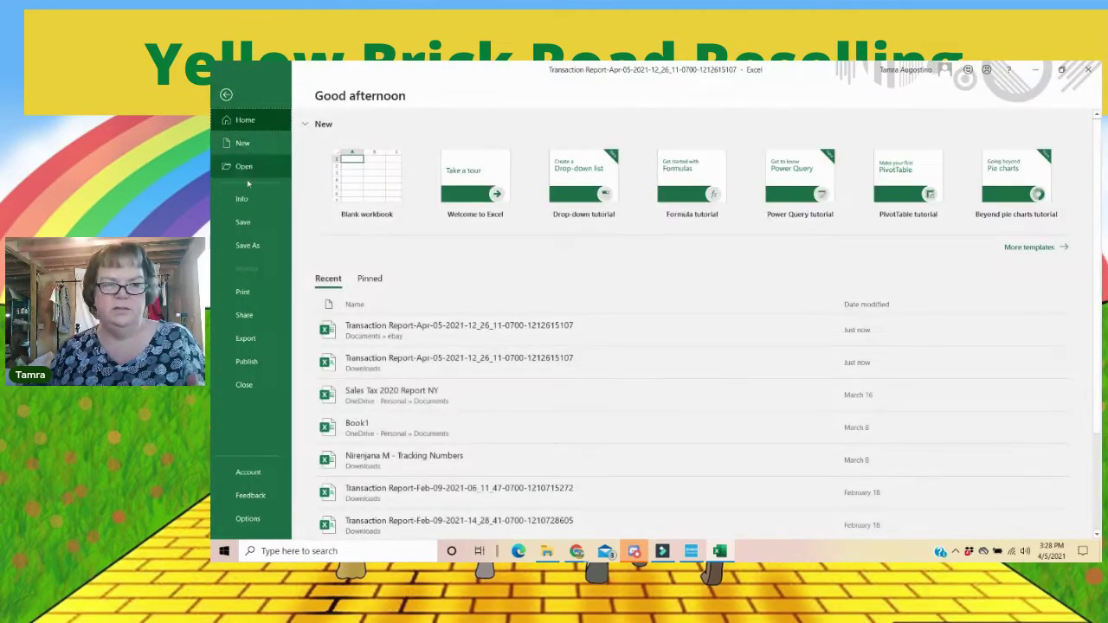
{"action": "left_click", "coordinate": [247, 245]}
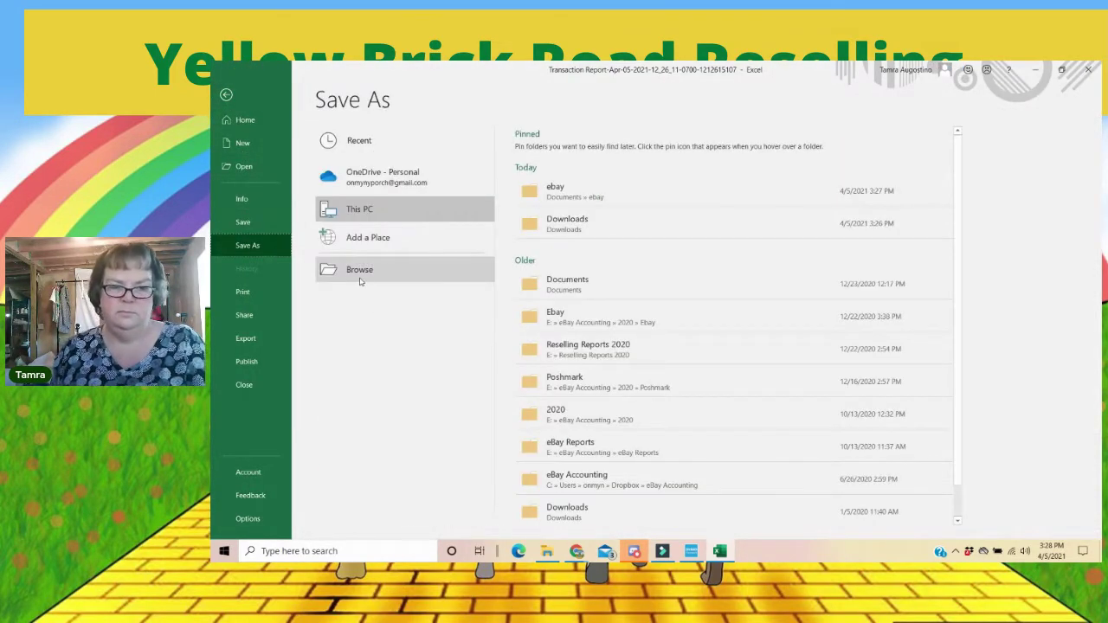
{"action": "left_click", "coordinate": [359, 270]}
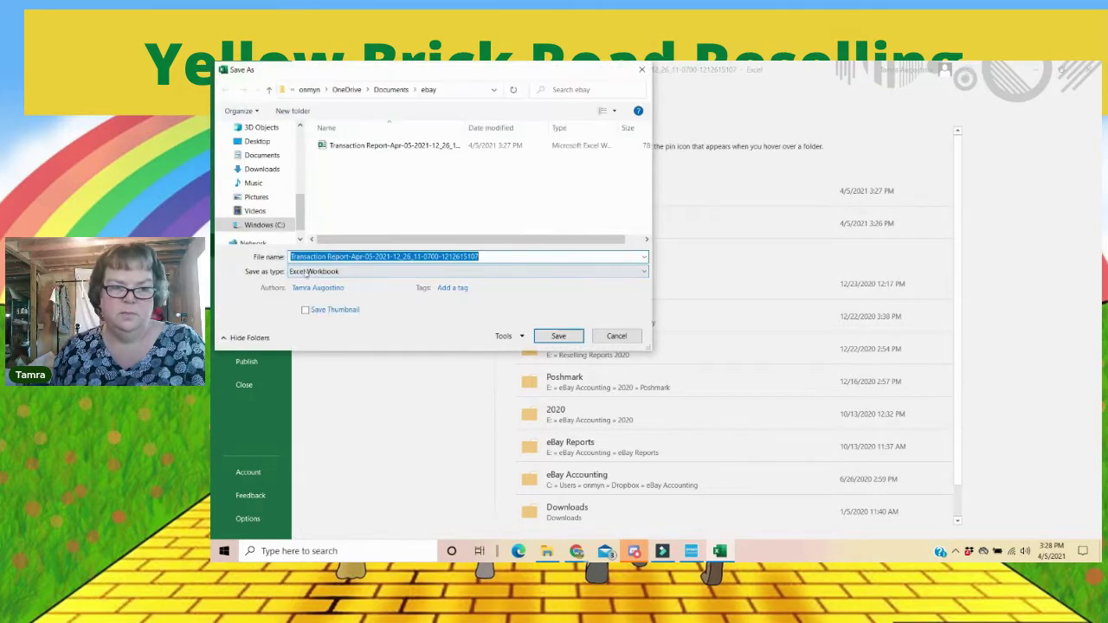
{"action": "left_click", "coordinate": [294, 257]}
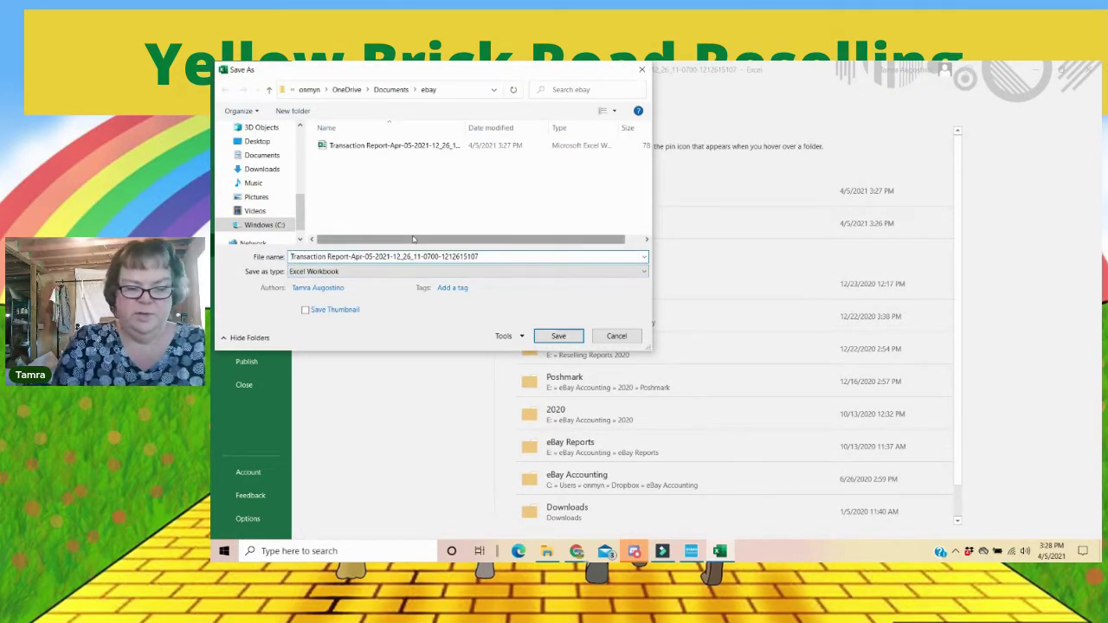
{"action": "type", "text": "copy"}
{"action": "key", "text": "Return"}
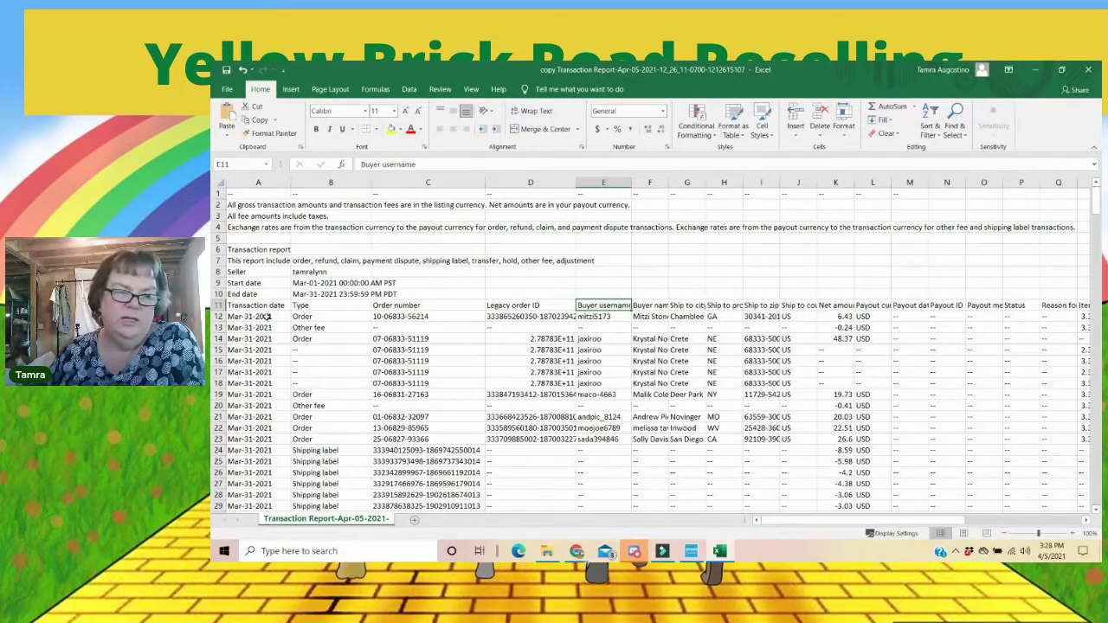
Step: Delete the introductory rows 1 through 10 above the column headers of the transaction report
{"action": "left_click_drag", "start_coordinate": [218, 194], "coordinate": [216, 296]}
{"action": "right_click", "coordinate": [219, 260]}
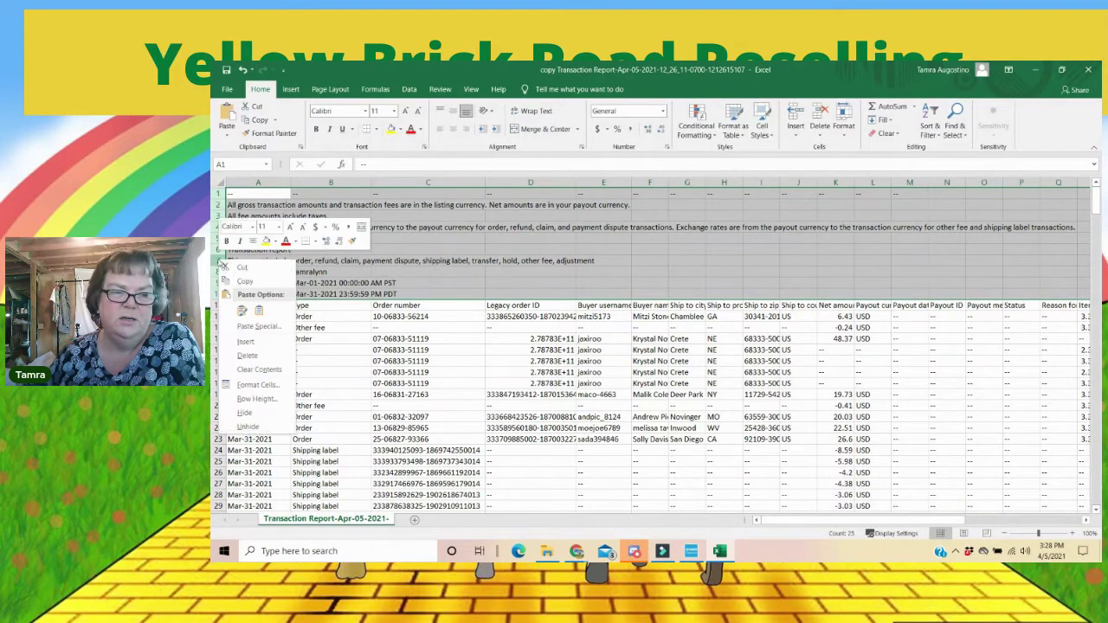
{"action": "left_click", "coordinate": [248, 355]}
{"action": "left_click", "coordinate": [315, 194]}
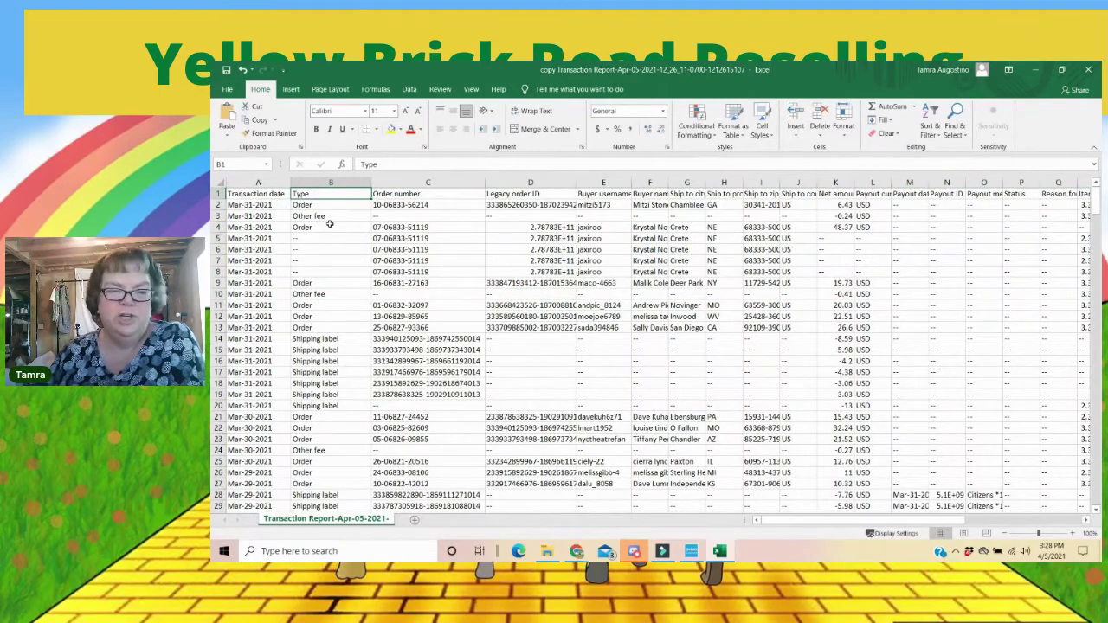
Step: Delete columns C through G, from Order number through Ship to city
{"action": "left_click", "coordinate": [430, 182]}
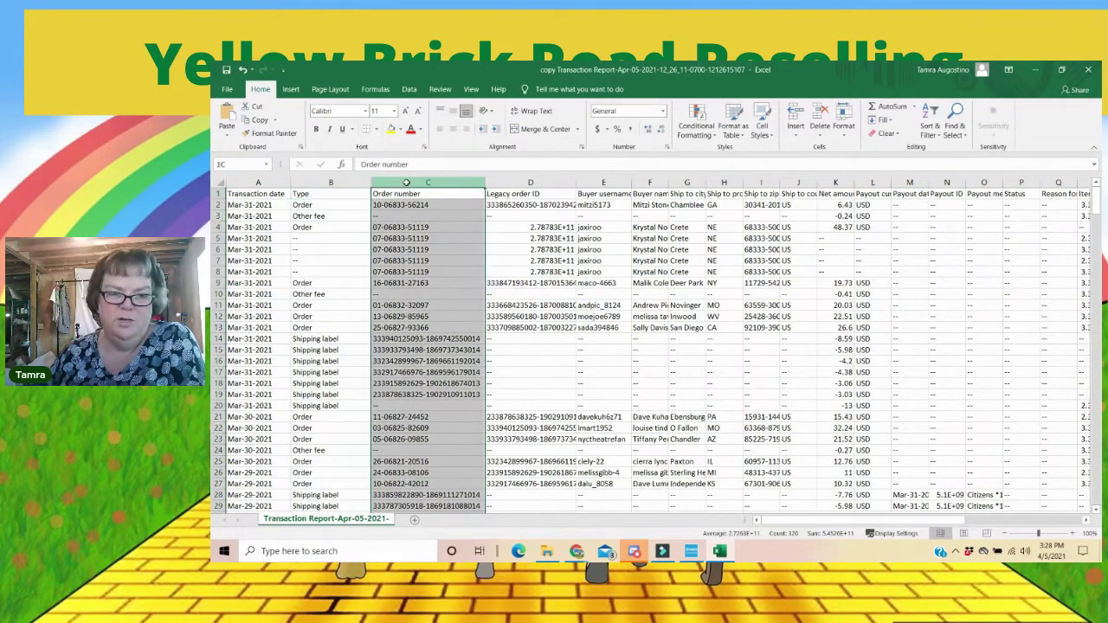
{"action": "left_click_drag", "start_coordinate": [430, 182], "coordinate": [687, 183]}
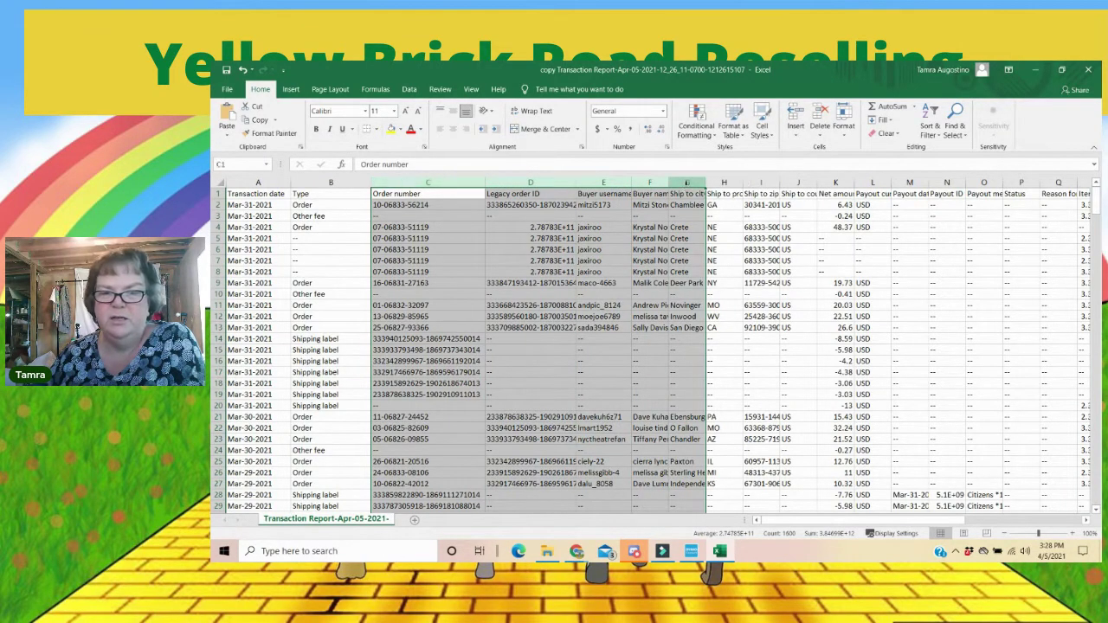
{"action": "right_click", "coordinate": [687, 184]}
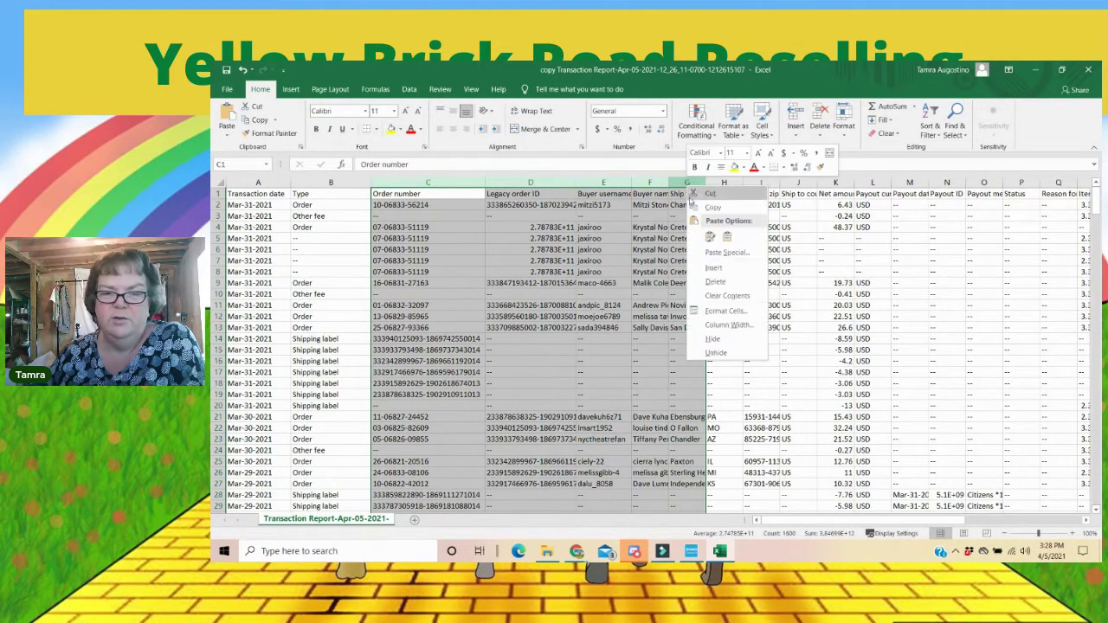
{"action": "left_click", "coordinate": [710, 282]}
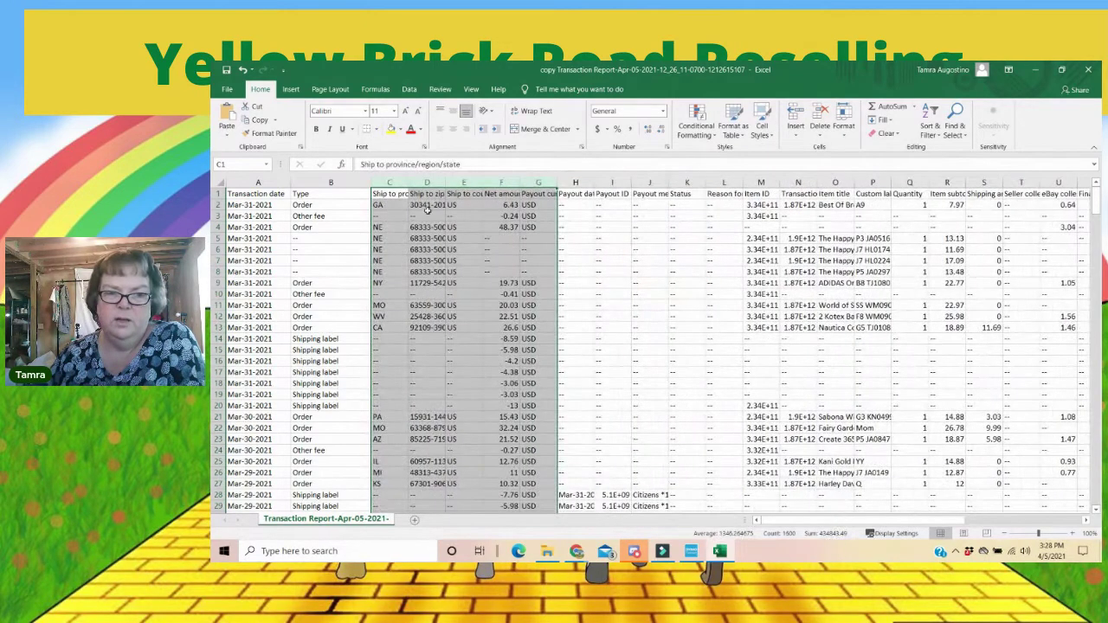
{"action": "left_click", "coordinate": [391, 195]}
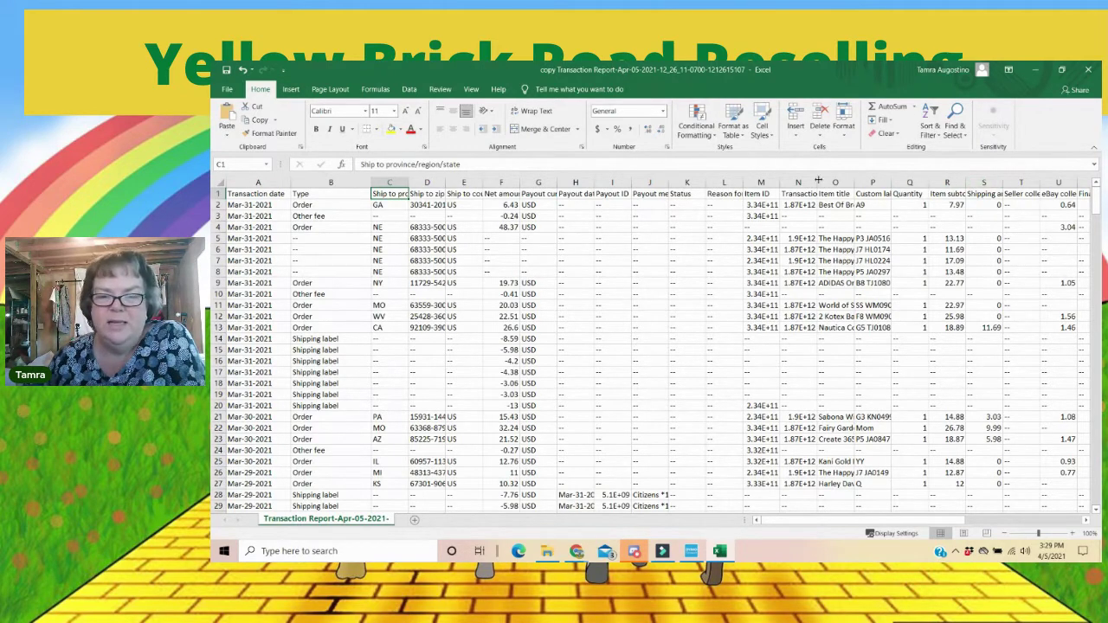
Step: Zoom the sheet to 160%, lengthen the horizontal scroll bar and bring the first columns back into view
{"action": "left_click", "coordinate": [1073, 534]}
{"action": "left_click", "coordinate": [1073, 534]}
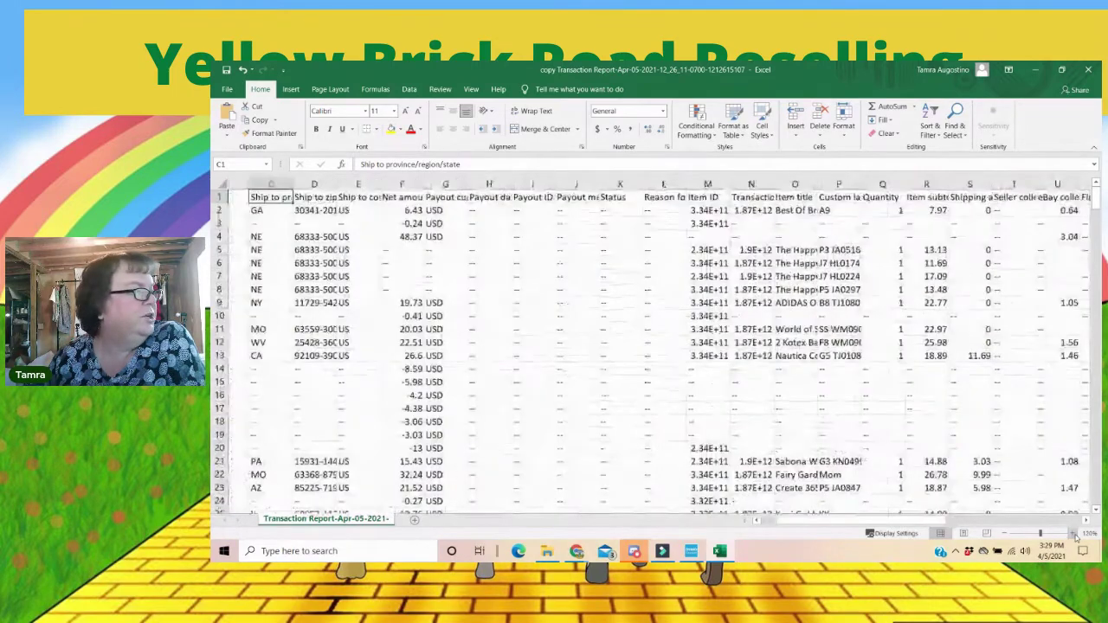
{"action": "left_click", "coordinate": [1073, 534]}
{"action": "left_click", "coordinate": [1073, 534]}
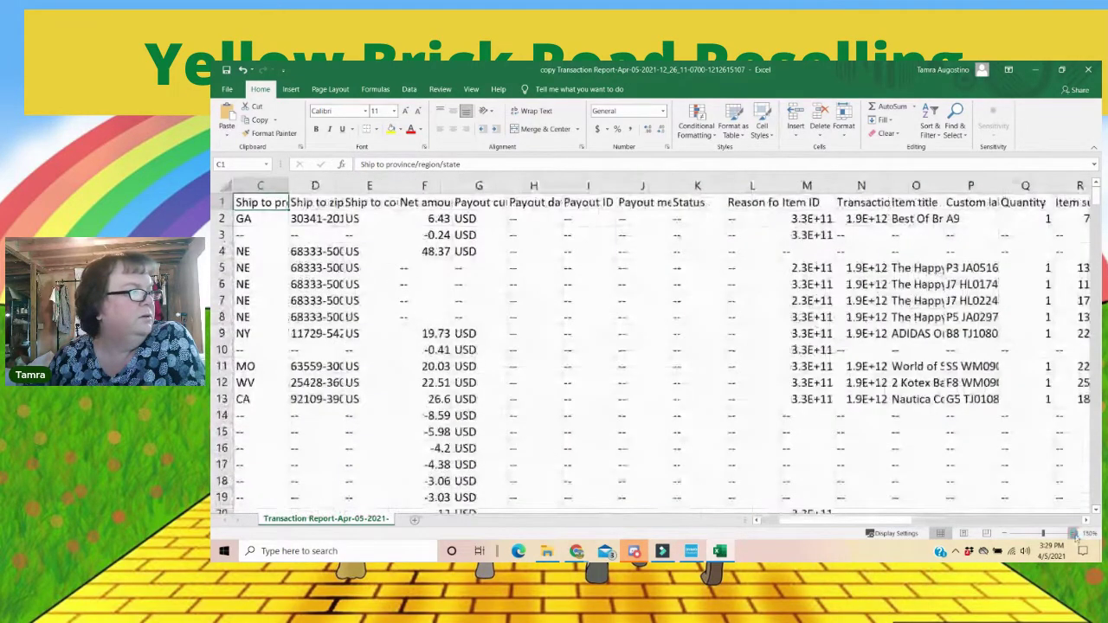
{"action": "left_click", "coordinate": [1073, 534]}
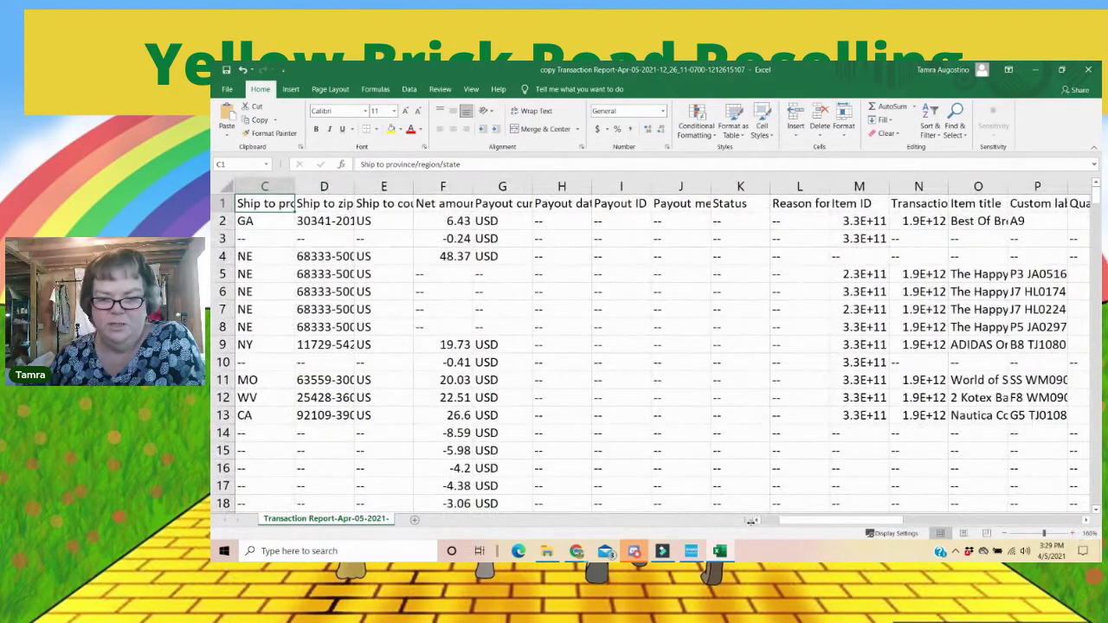
{"action": "left_click_drag", "start_coordinate": [751, 520], "coordinate": [447, 521]}
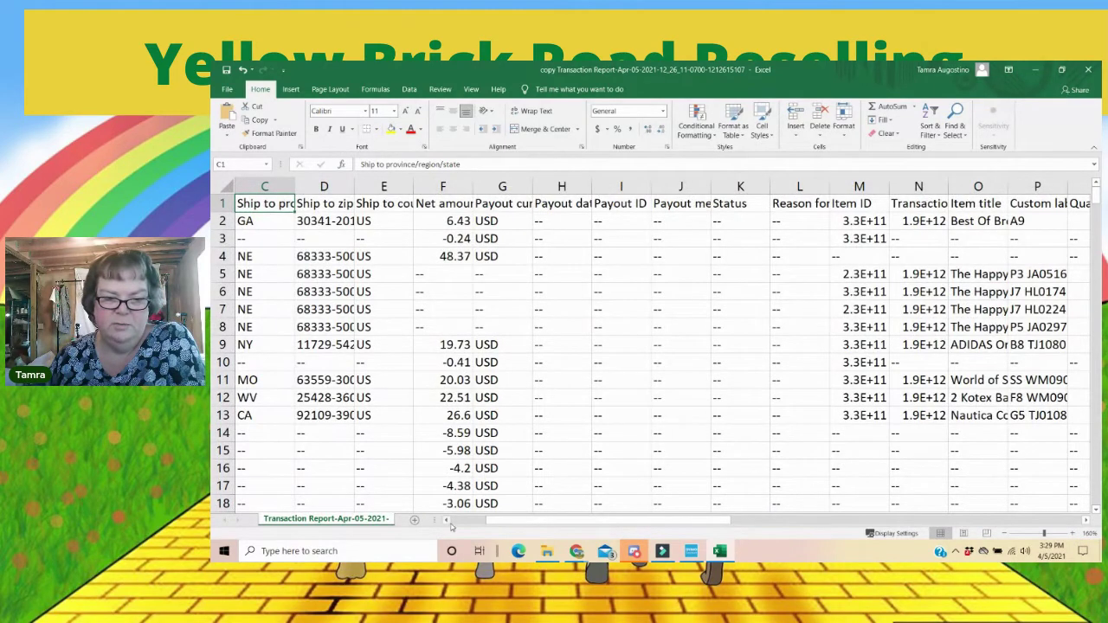
{"action": "left_click", "coordinate": [446, 520]}
{"action": "left_click", "coordinate": [446, 520]}
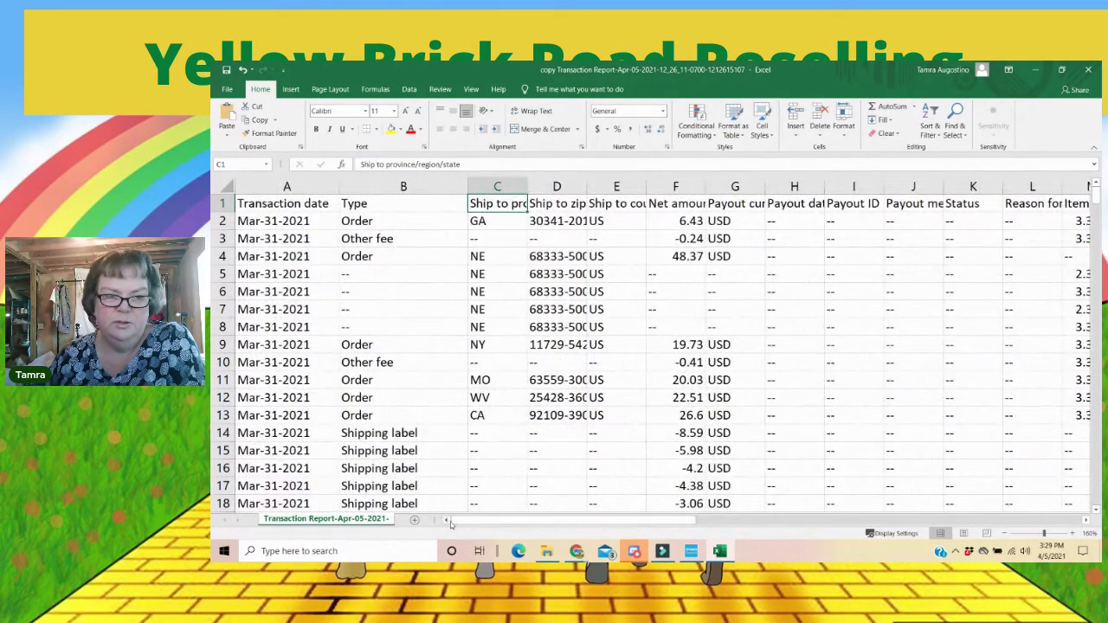
Step: Review the first three column headers and narrow the Ship to province/region/state column to the width of the state abbreviations
{"action": "left_click", "coordinate": [275, 204]}
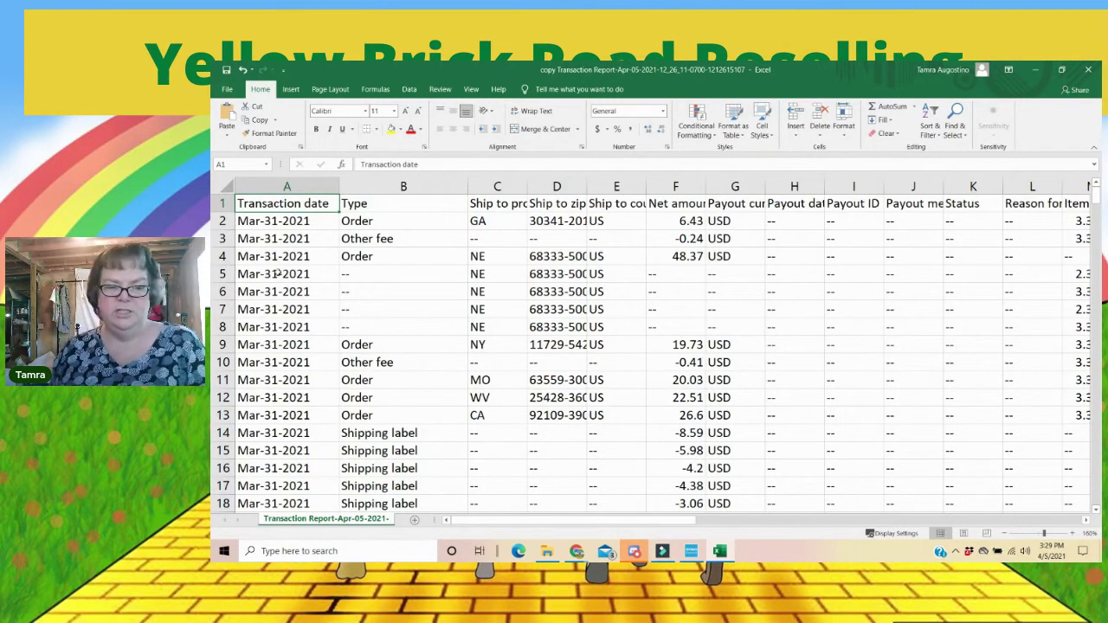
{"action": "left_click", "coordinate": [363, 202]}
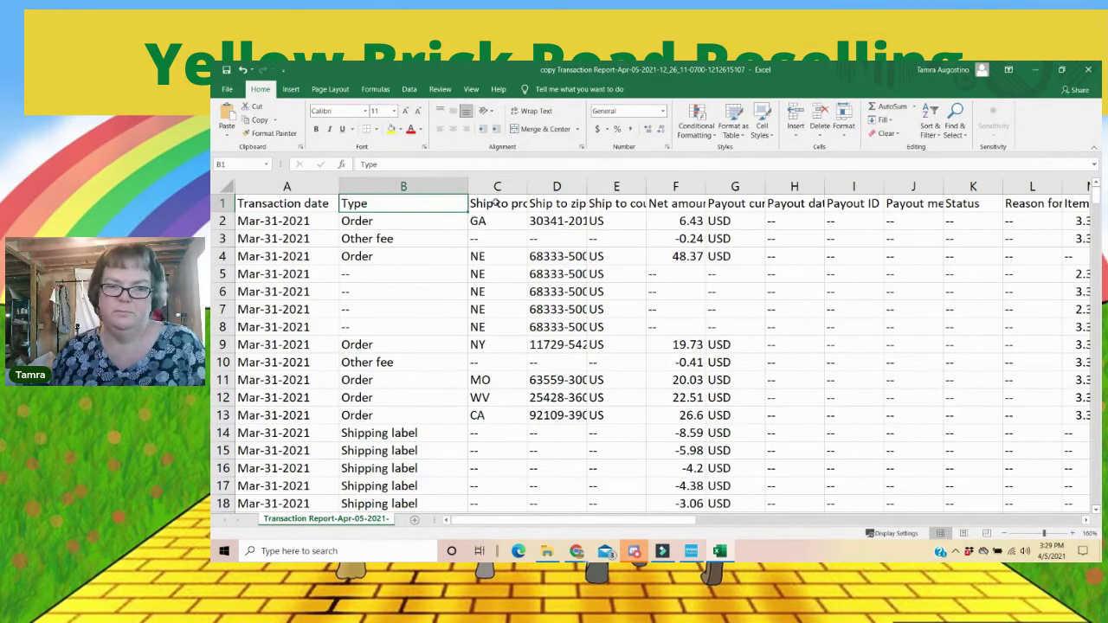
{"action": "left_click", "coordinate": [495, 201]}
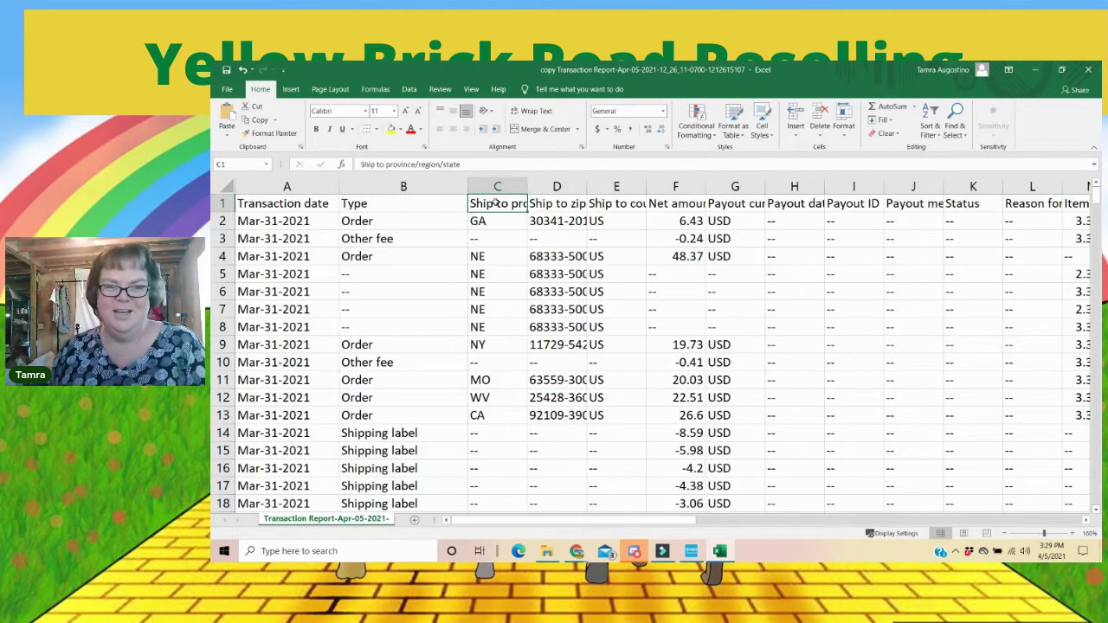
{"action": "left_click_drag", "start_coordinate": [525, 182], "coordinate": [494, 184]}
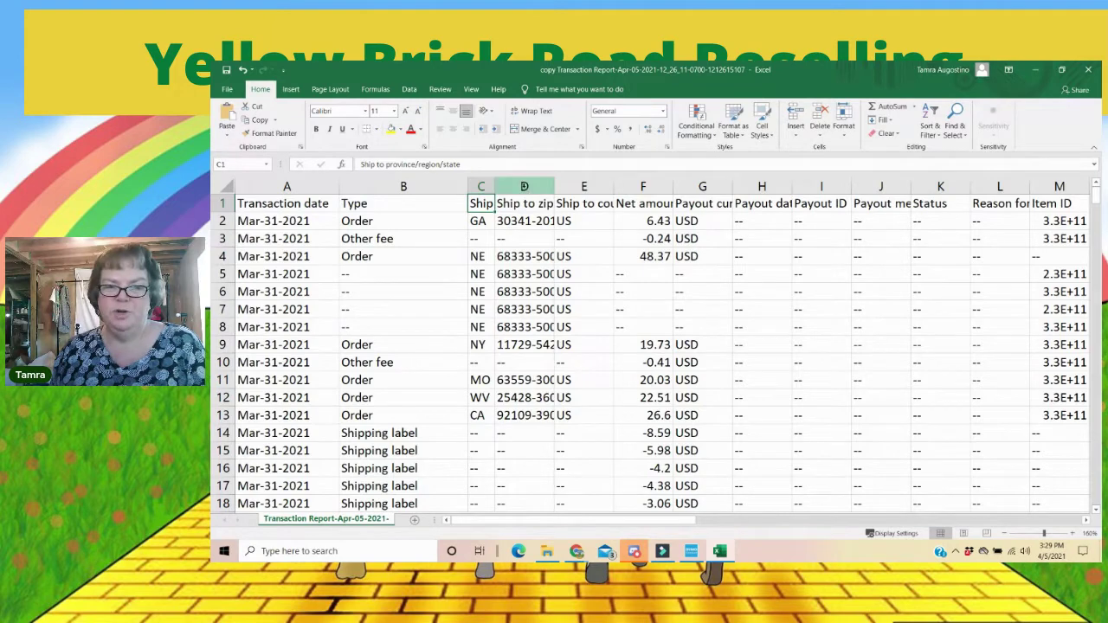
Step: Delete the Ship to zip and Ship to country columns, and widen the Net amount column to fit its header
{"action": "left_click_drag", "start_coordinate": [523, 186], "coordinate": [568, 188]}
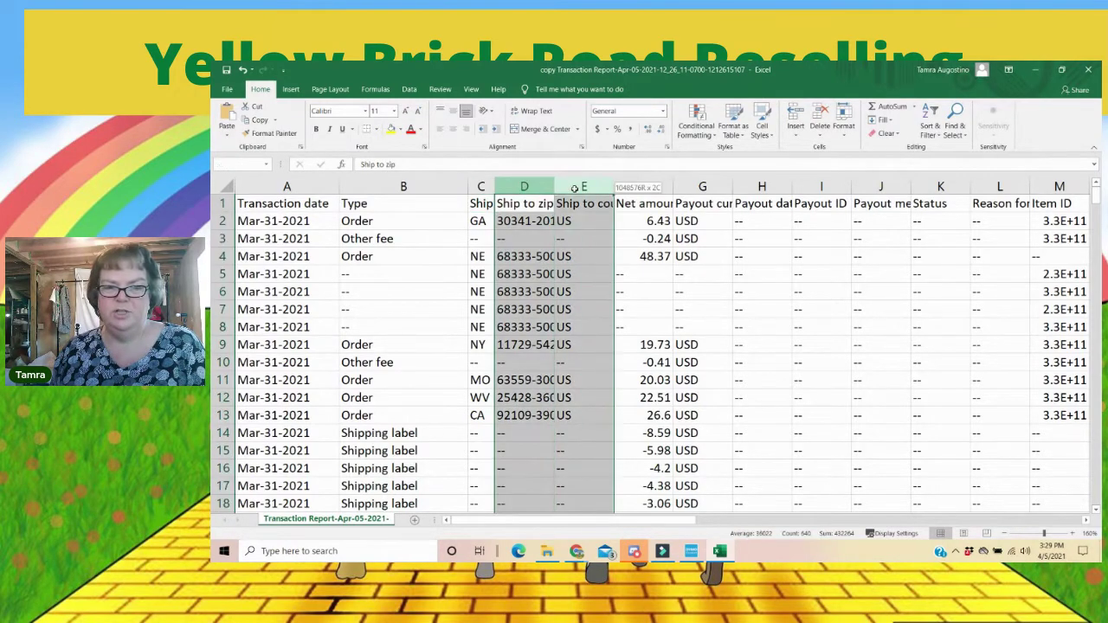
{"action": "right_click", "coordinate": [574, 189]}
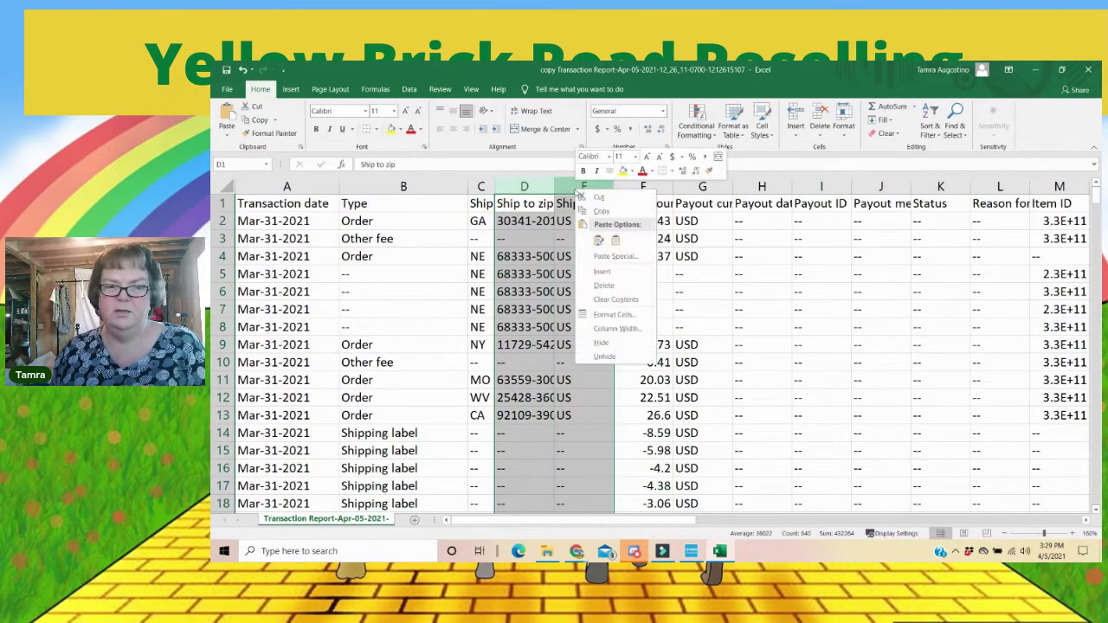
{"action": "left_click", "coordinate": [603, 286]}
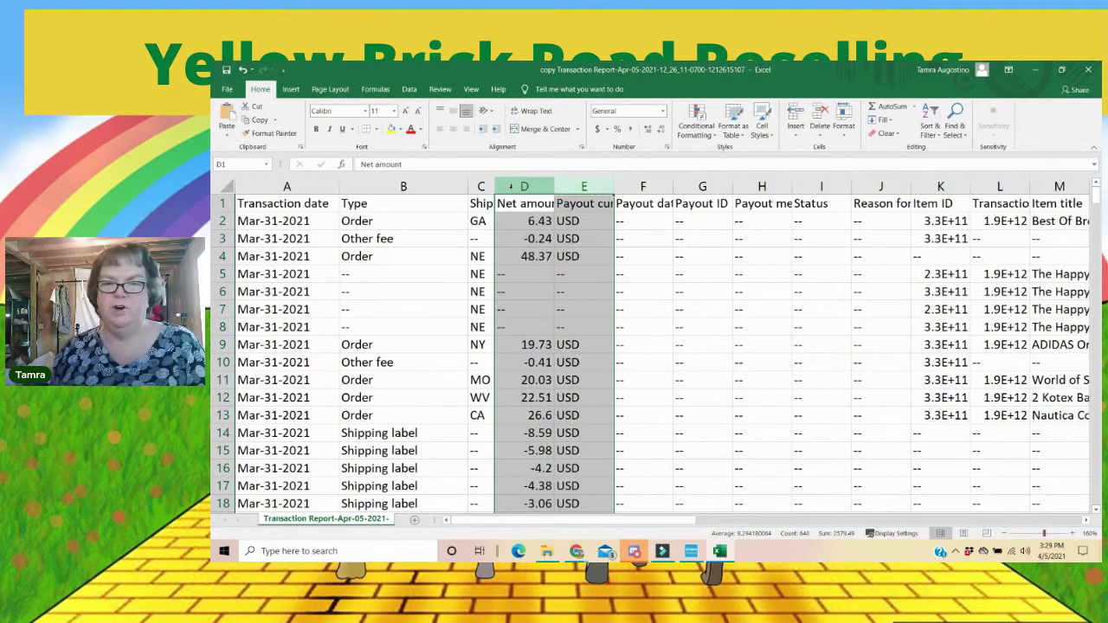
{"action": "left_click", "coordinate": [538, 224]}
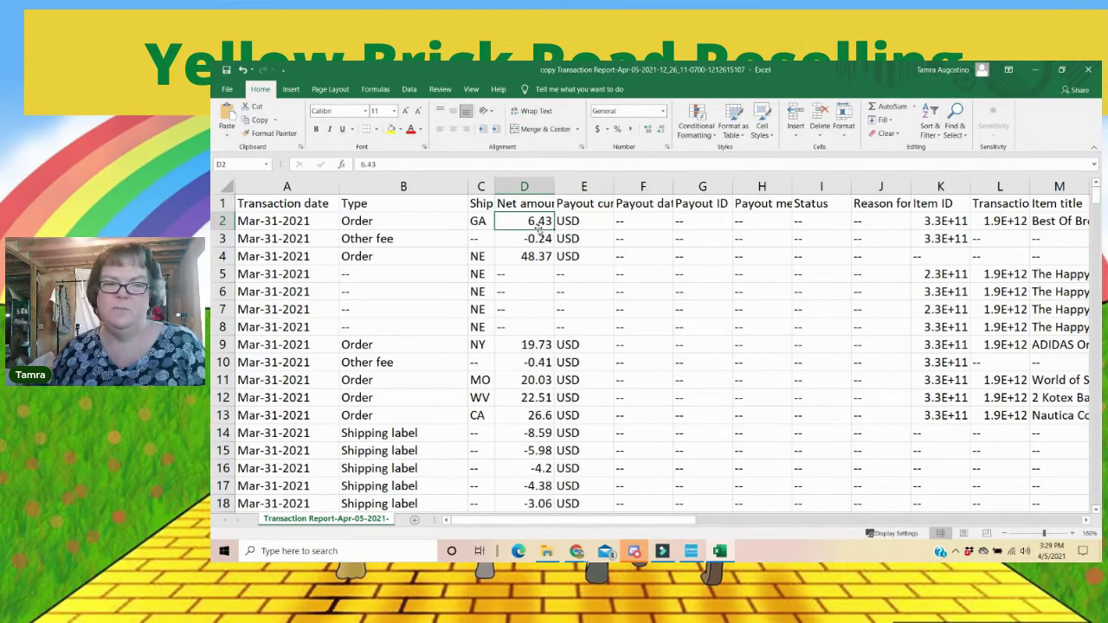
{"action": "left_click_drag", "start_coordinate": [555, 181], "coordinate": [645, 189]}
Step: Check the Payout currency entries down to the last transaction row and delete the Payout currency column
{"action": "scroll", "coordinate": [597, 325], "scroll_direction": "down", "scroll_amount": 9}
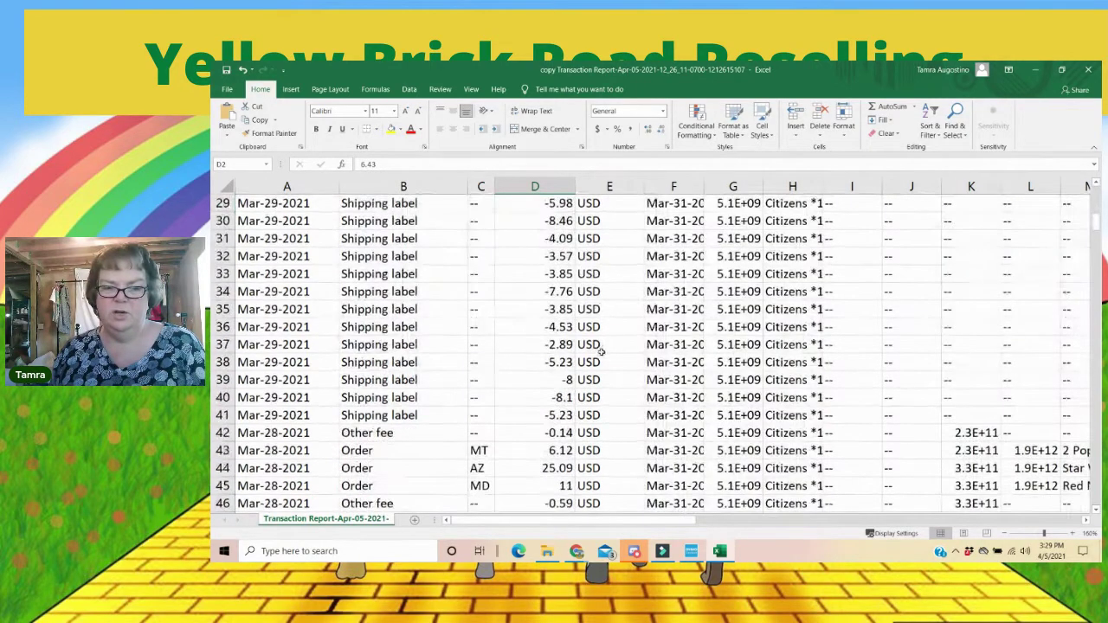
{"action": "scroll", "coordinate": [601, 348], "scroll_direction": "down", "scroll_amount": 20}
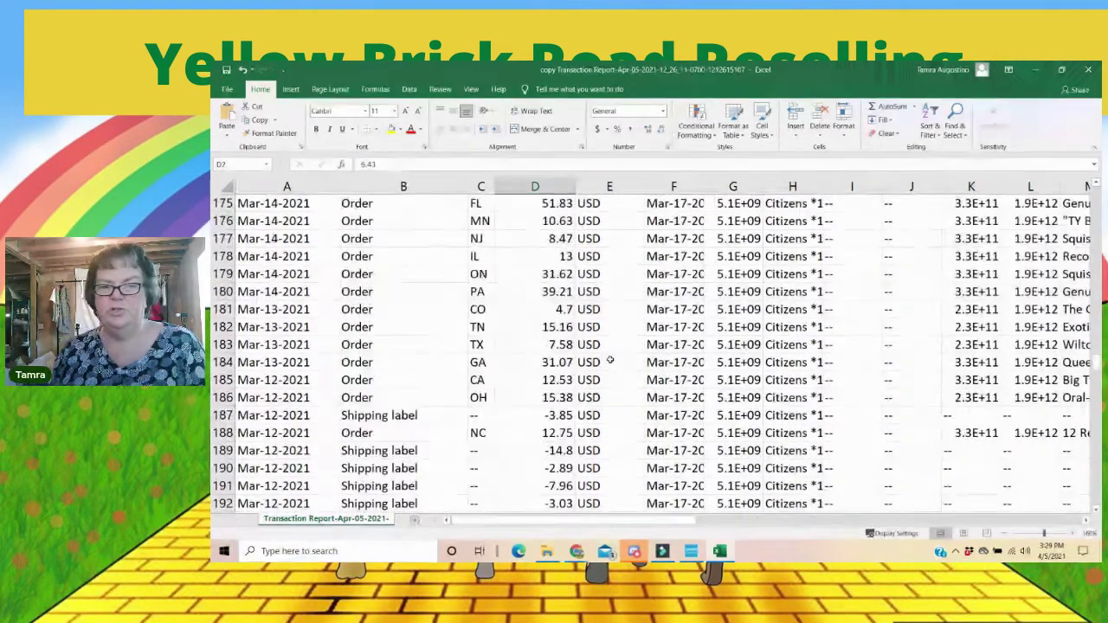
{"action": "scroll", "coordinate": [610, 360], "scroll_direction": "down", "scroll_amount": 20}
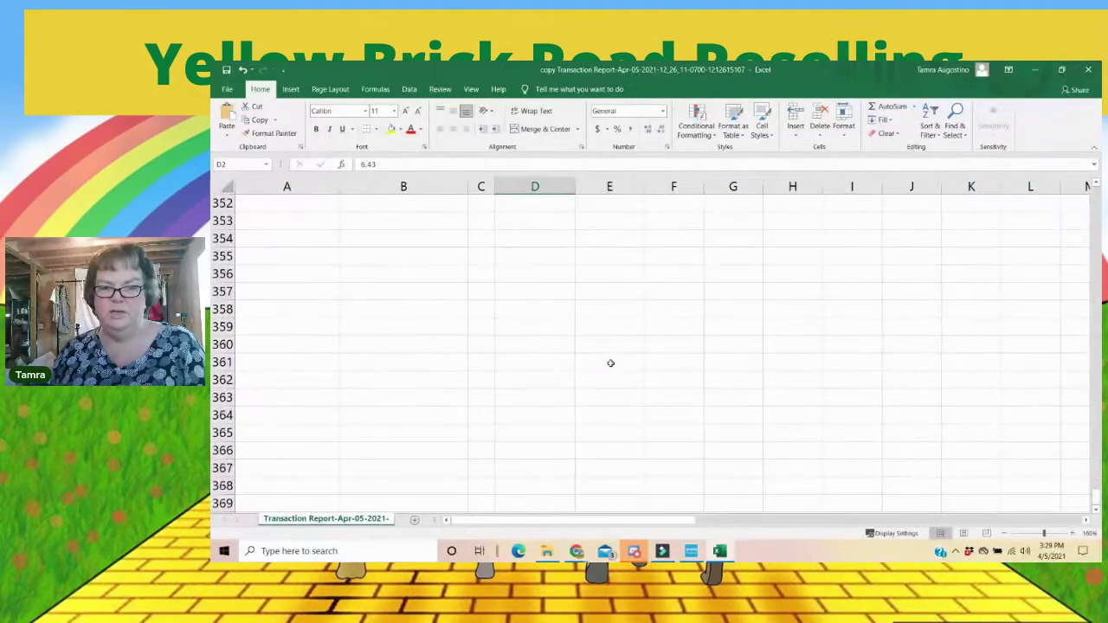
{"action": "scroll", "coordinate": [610, 361], "scroll_direction": "up", "scroll_amount": 20}
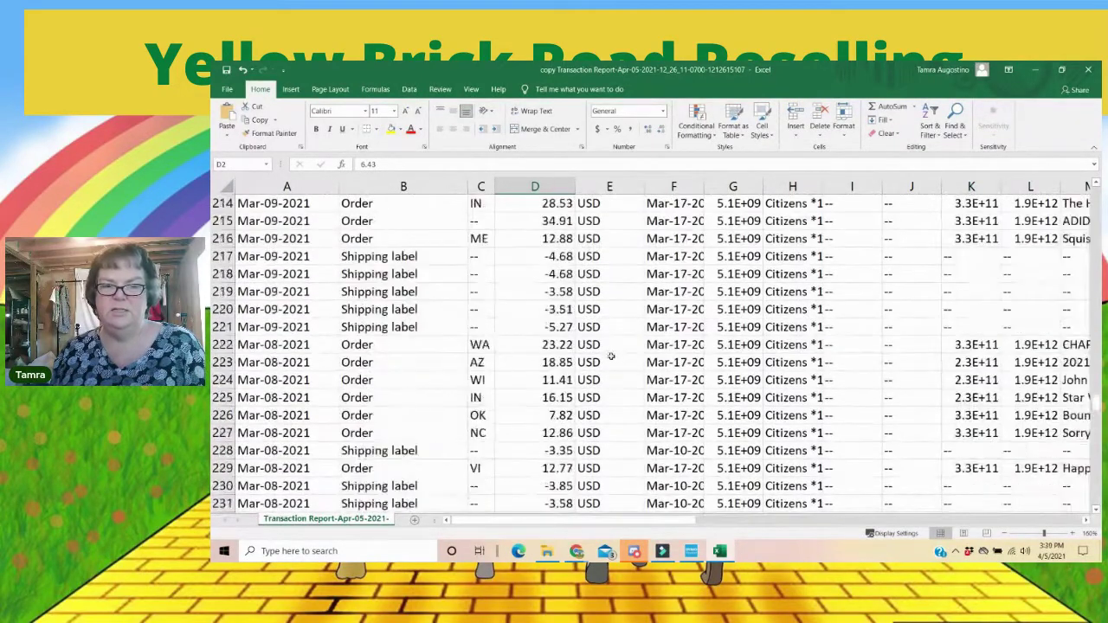
{"action": "scroll", "coordinate": [610, 355], "scroll_direction": "up", "scroll_amount": 20}
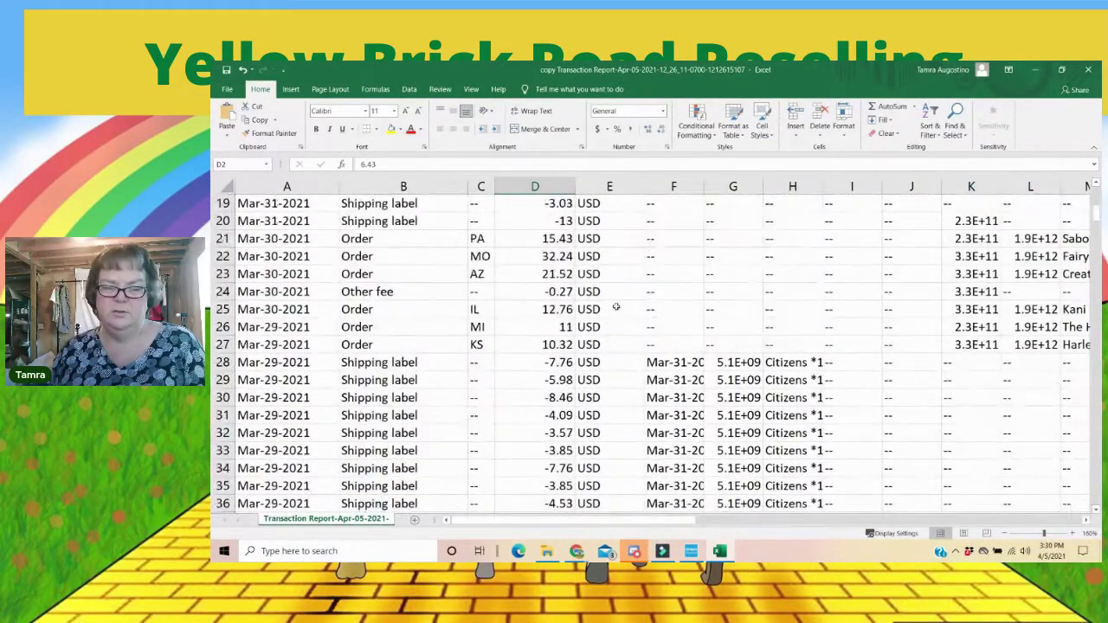
{"action": "scroll", "coordinate": [615, 306], "scroll_direction": "up", "scroll_amount": 6}
{"action": "left_click", "coordinate": [598, 186]}
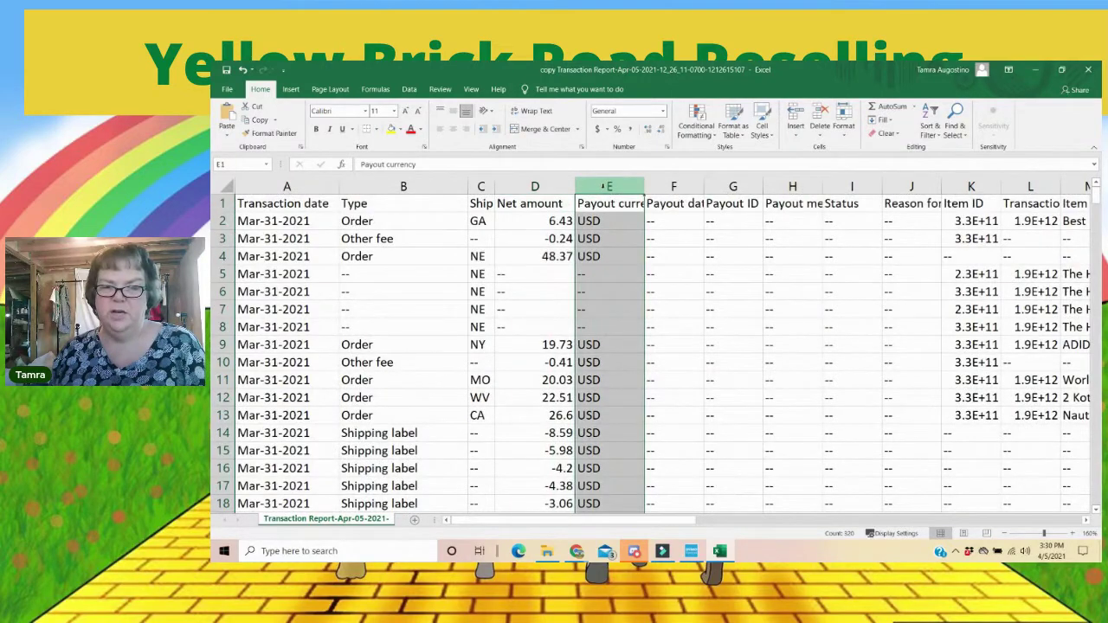
{"action": "right_click", "coordinate": [603, 186]}
{"action": "left_click", "coordinate": [643, 276]}
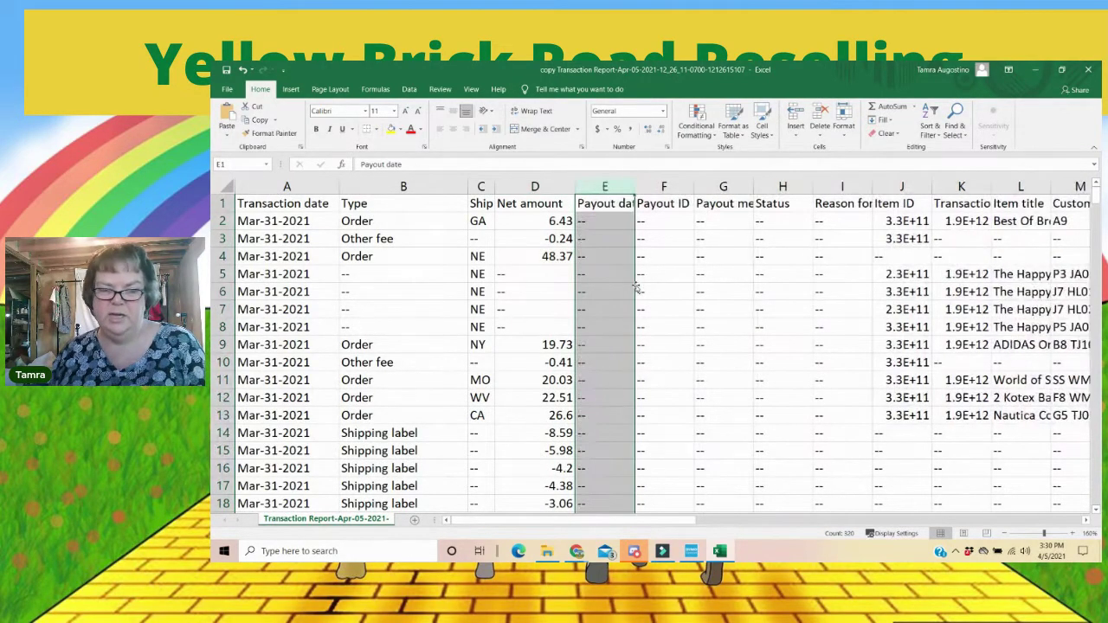
{"action": "left_click", "coordinate": [600, 204]}
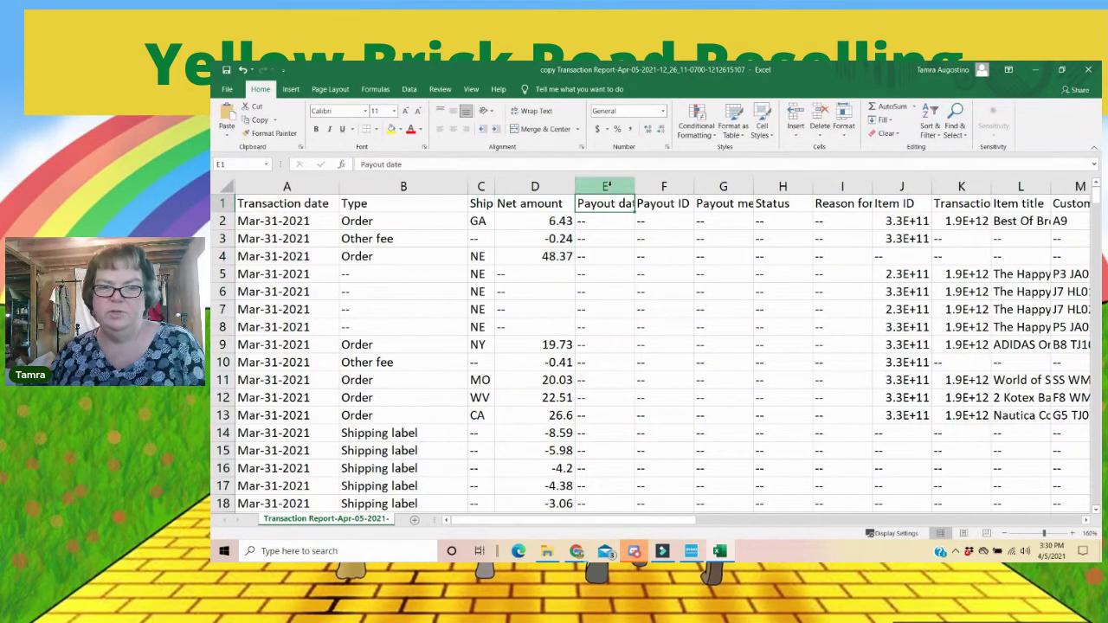
Step: Check columns E through I, from Payout date through the payout, status and reason columns, down to the last row and delete them
{"action": "left_click_drag", "start_coordinate": [606, 186], "coordinate": [849, 191]}
{"action": "scroll", "coordinate": [834, 364], "scroll_direction": "down", "scroll_amount": 20}
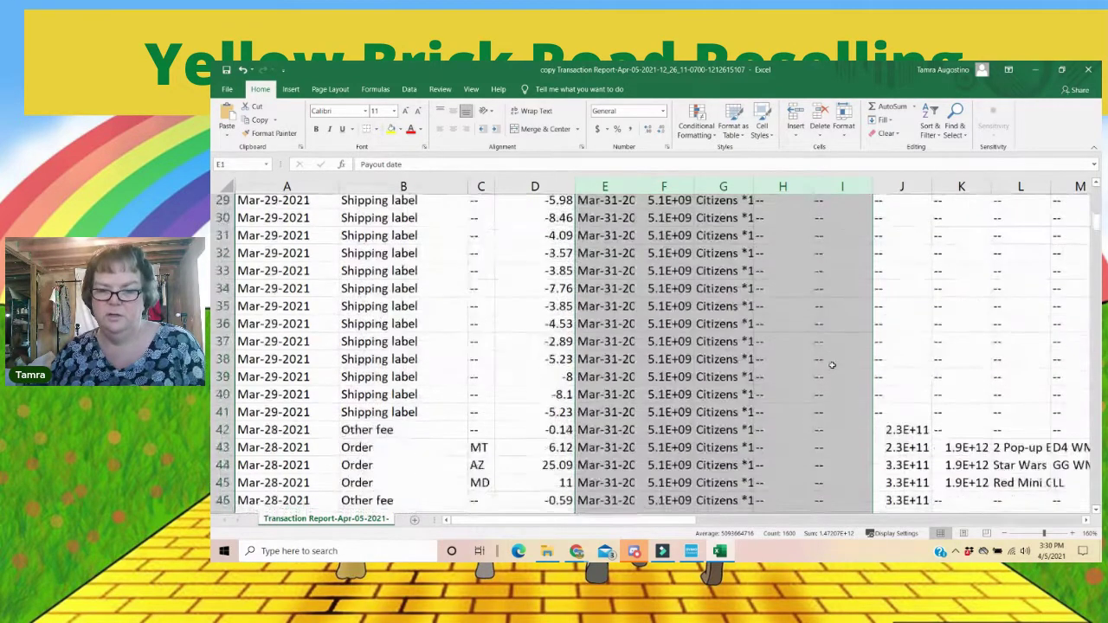
{"action": "scroll", "coordinate": [833, 372], "scroll_direction": "down", "scroll_amount": 20}
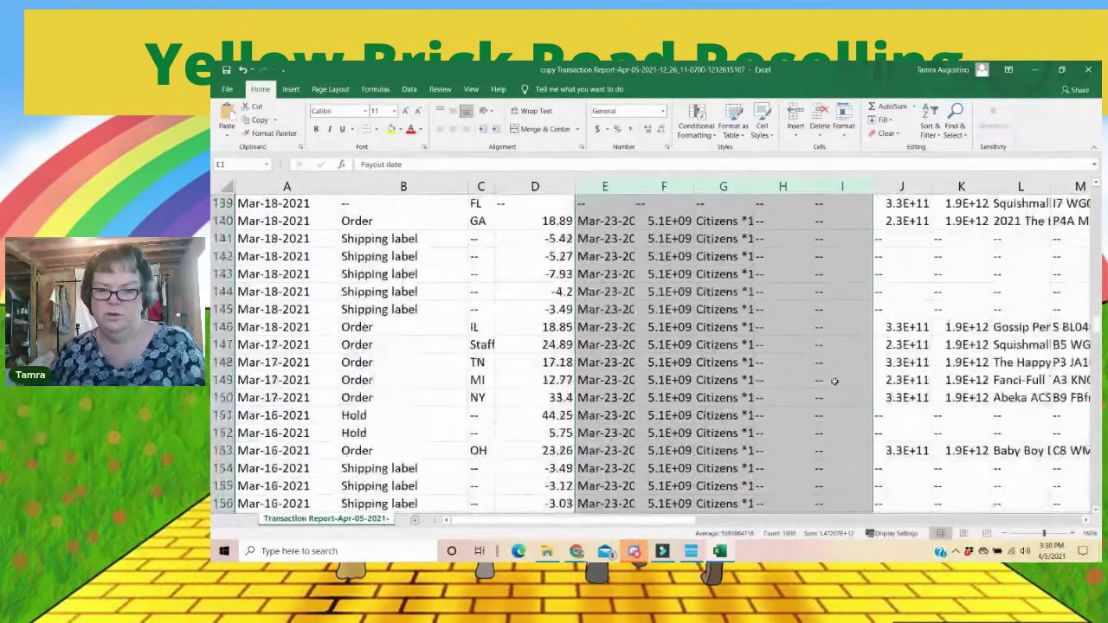
{"action": "scroll", "coordinate": [833, 377], "scroll_direction": "down", "scroll_amount": 20}
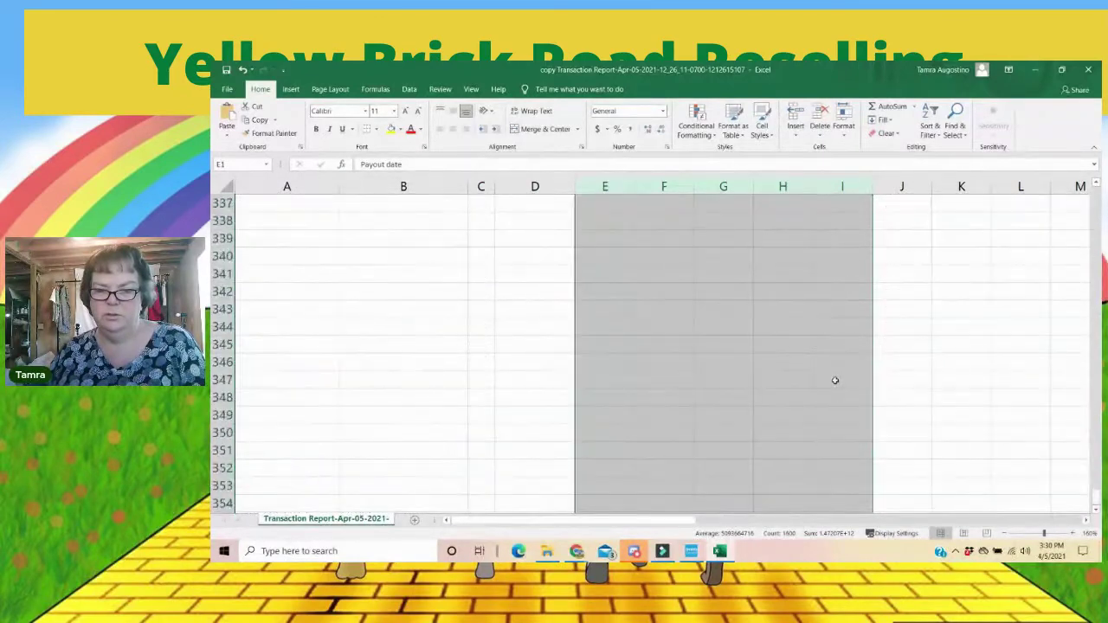
{"action": "scroll", "coordinate": [836, 366], "scroll_direction": "up", "scroll_amount": 20}
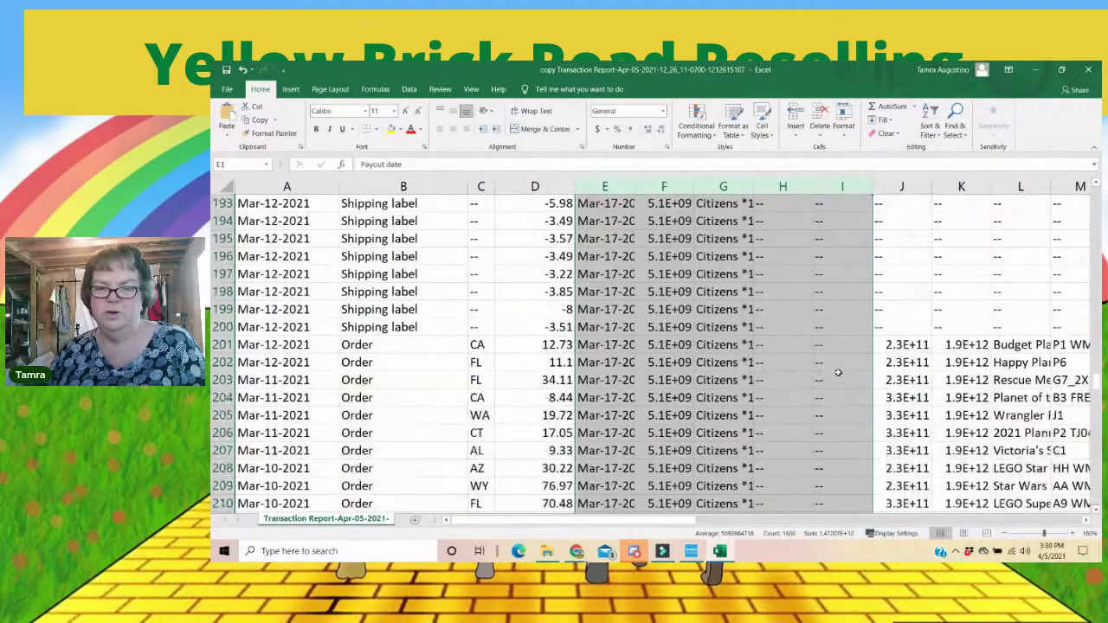
{"action": "scroll", "coordinate": [837, 367], "scroll_direction": "up", "scroll_amount": 20}
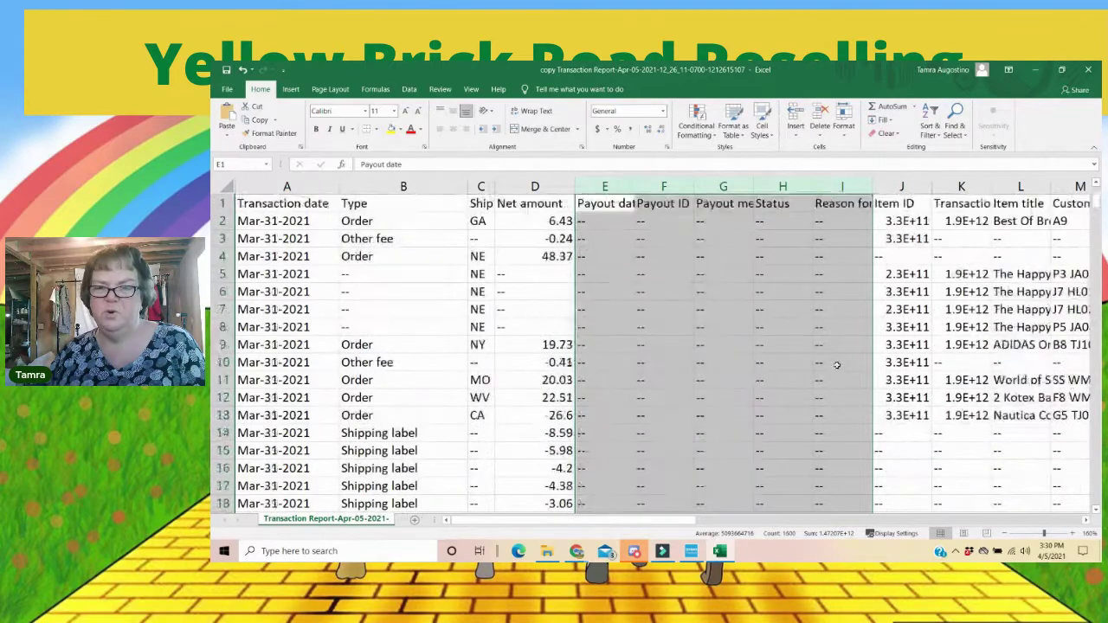
{"action": "right_click", "coordinate": [831, 186]}
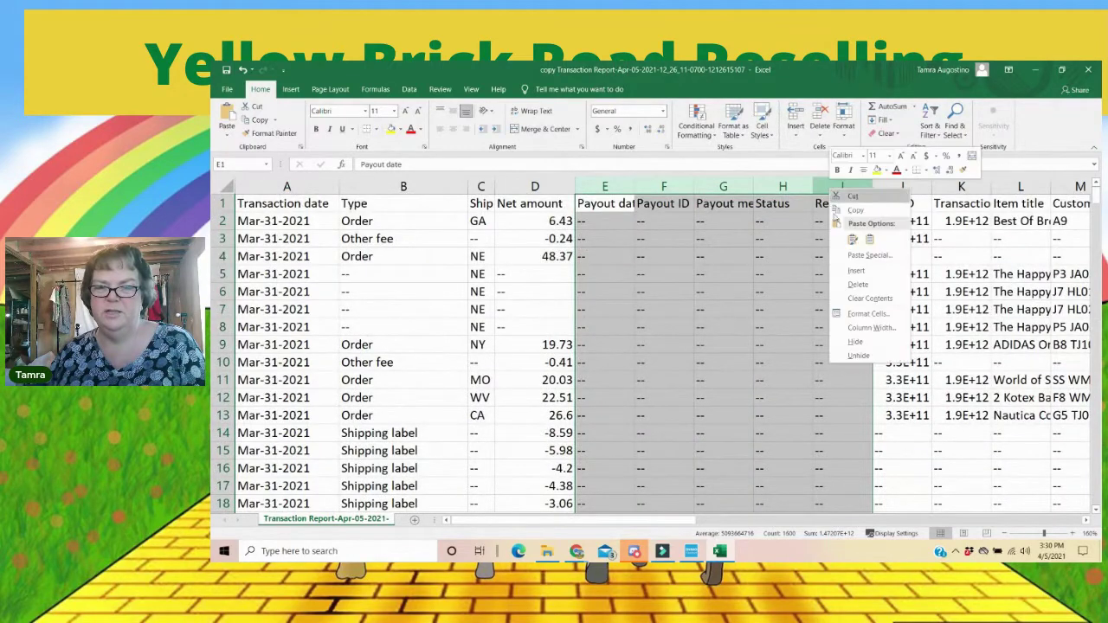
{"action": "left_click", "coordinate": [856, 289]}
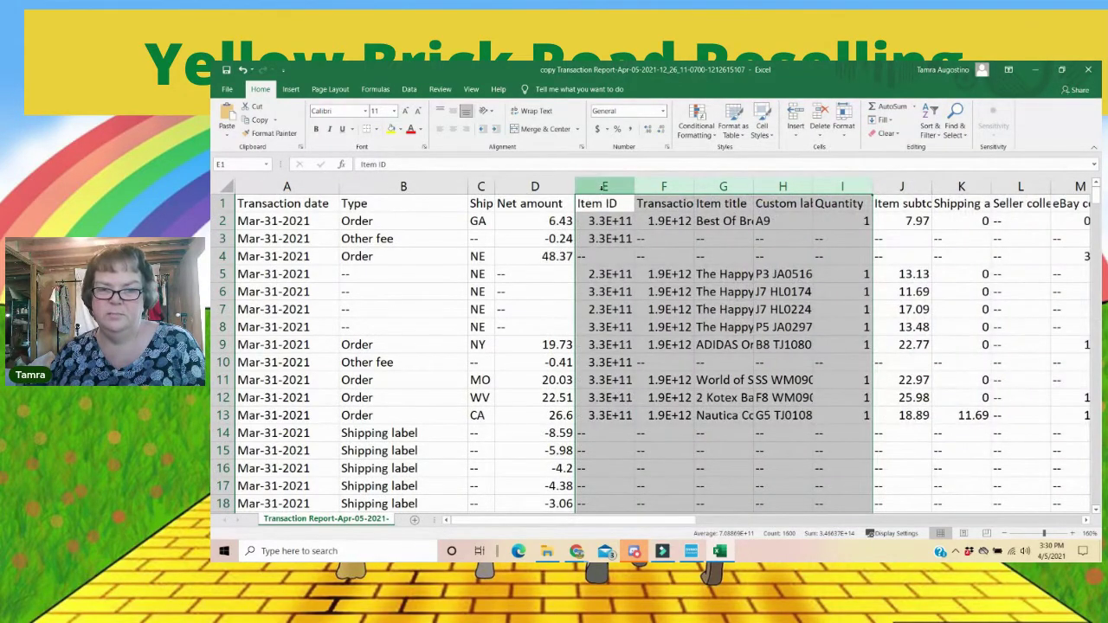
Step: Delete columns E and F, the Item ID column and the Transaction column beside it, and widen the Item title column slightly
{"action": "left_click_drag", "start_coordinate": [603, 186], "coordinate": [664, 192]}
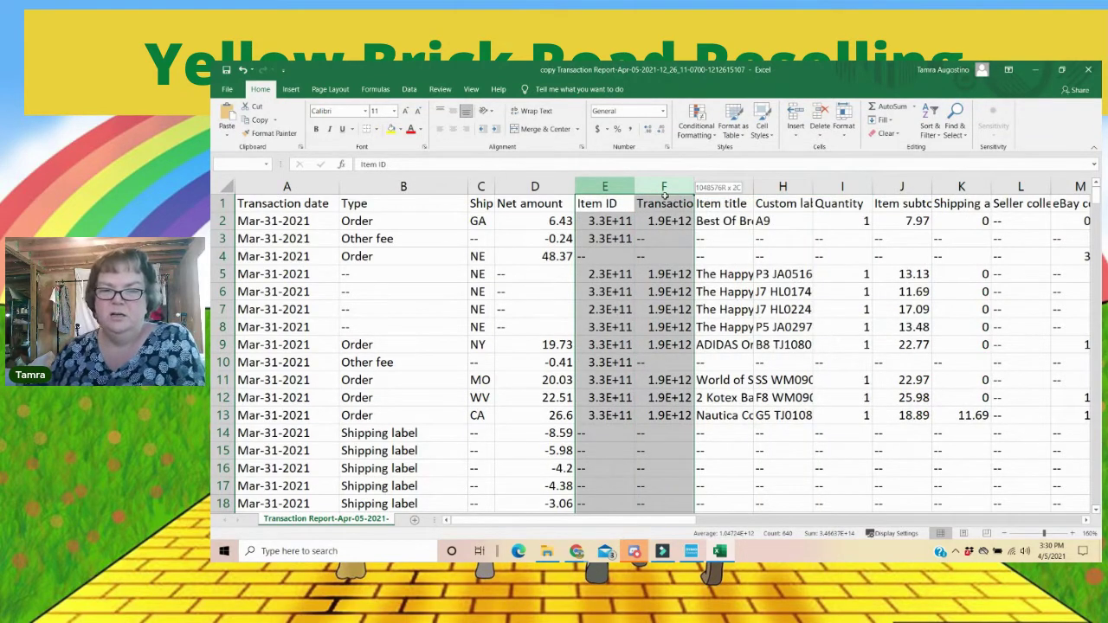
{"action": "right_click", "coordinate": [663, 192]}
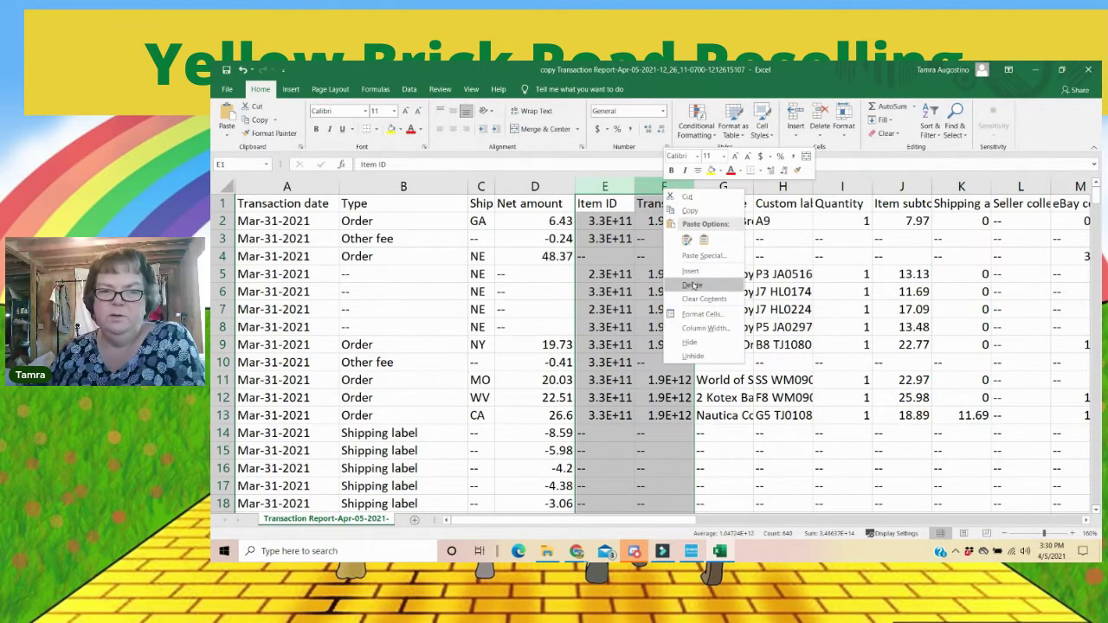
{"action": "left_click", "coordinate": [691, 285]}
{"action": "left_click", "coordinate": [606, 222]}
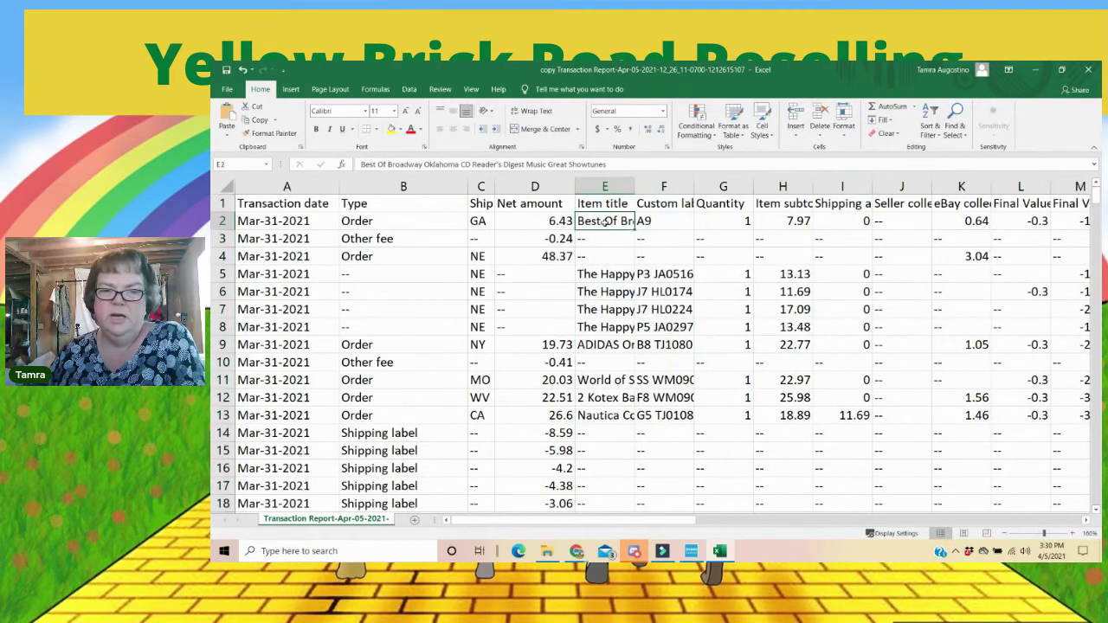
{"action": "left_click_drag", "start_coordinate": [634, 187], "coordinate": [650, 187]}
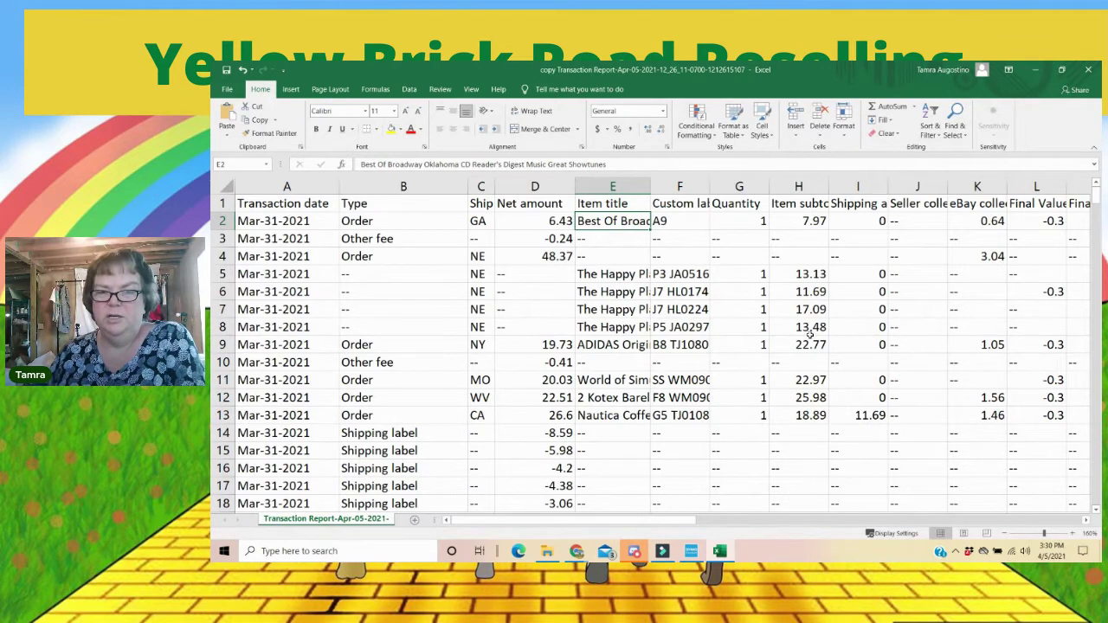
Step: Check the full Shipping and handling header and narrow that column slightly
{"action": "scroll", "coordinate": [535, 204], "scroll_direction": "right", "scroll_amount": 4}
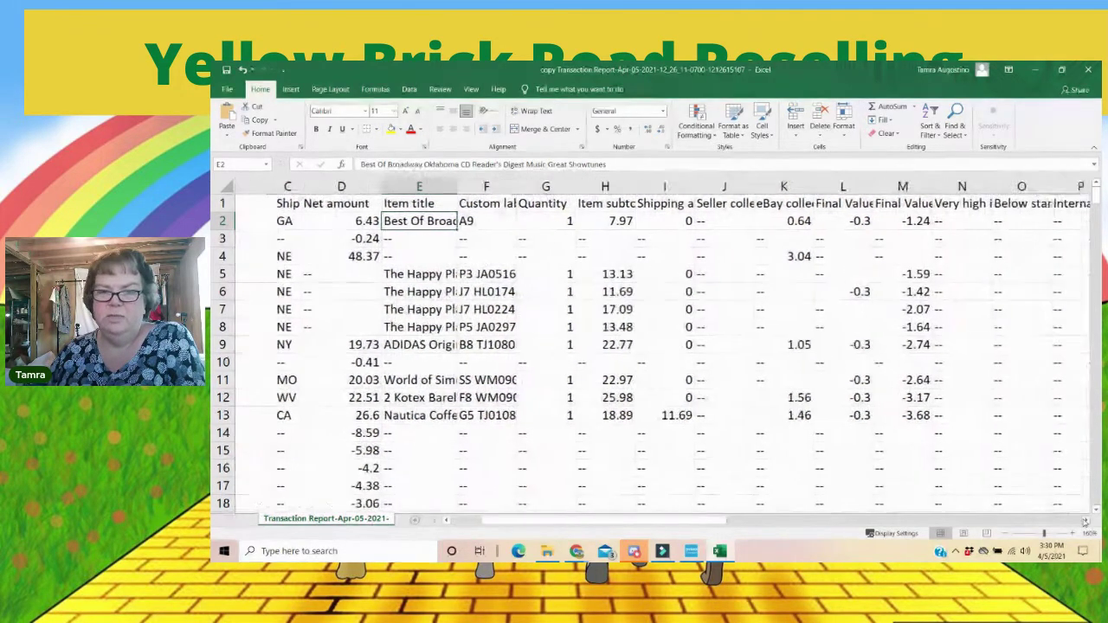
{"action": "left_click", "coordinate": [524, 203]}
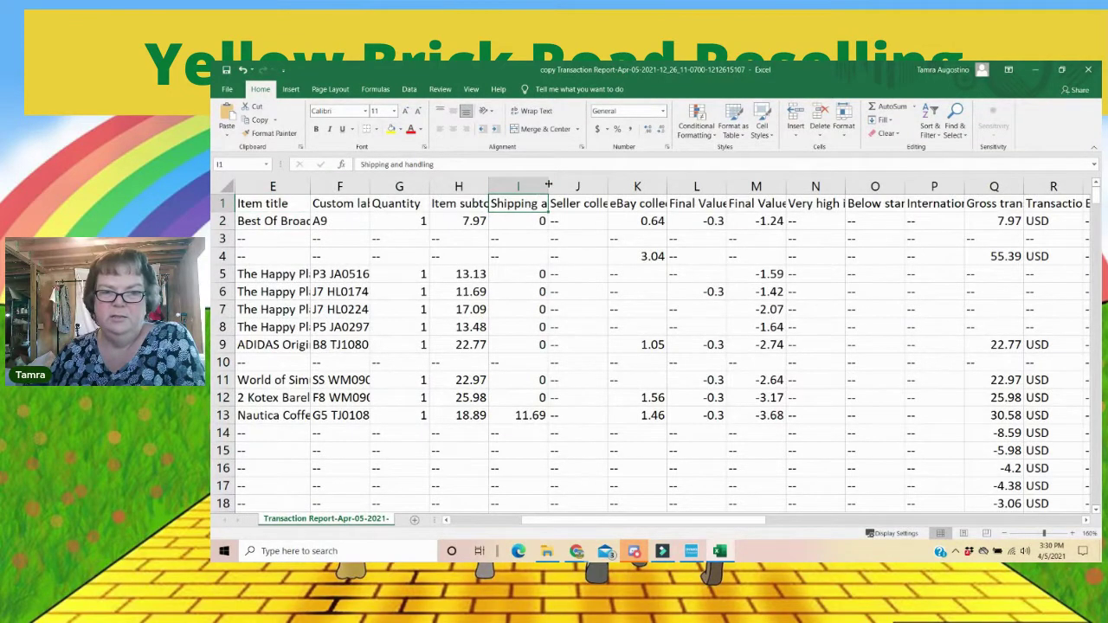
{"action": "mouse_move", "coordinate": [548, 185]}
{"action": "left_mouse_down"}
{"action": "mouse_move", "coordinate": [585, 184]}
{"action": "mouse_move", "coordinate": [542, 189]}
{"action": "left_mouse_up"}
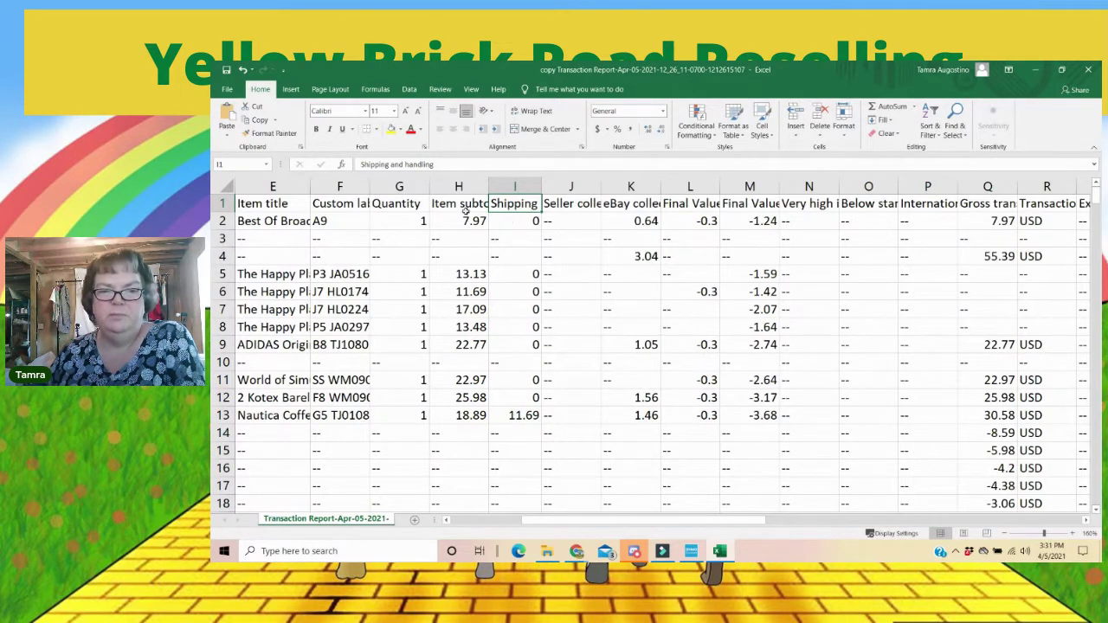
Step: Check the full header of column J and delete the Seller collected tax column
{"action": "left_click", "coordinate": [574, 205]}
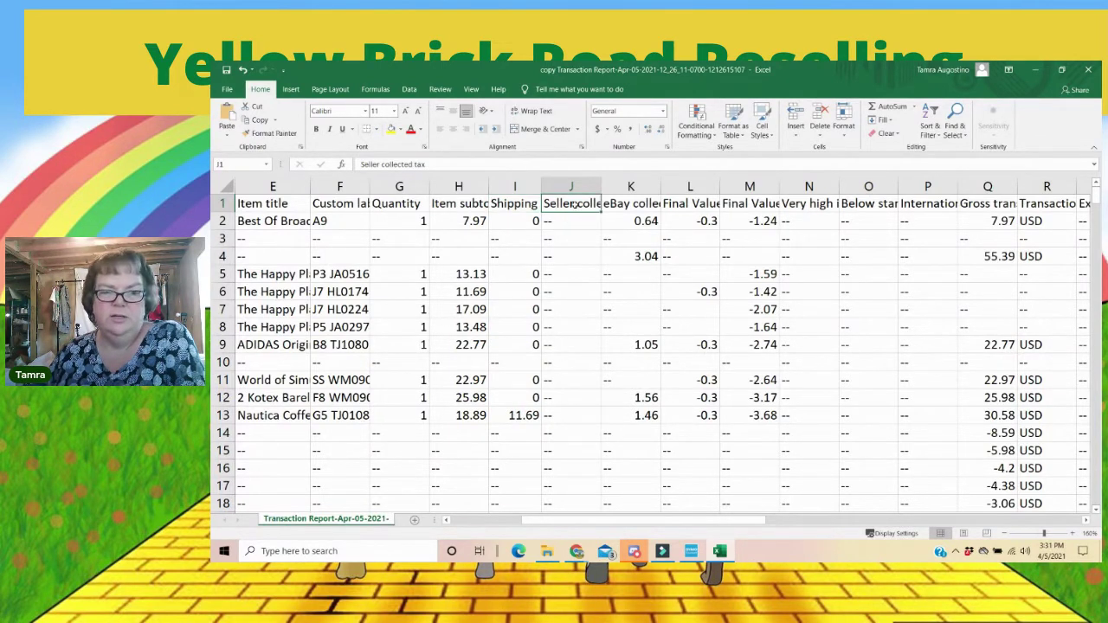
{"action": "left_click", "coordinate": [568, 186]}
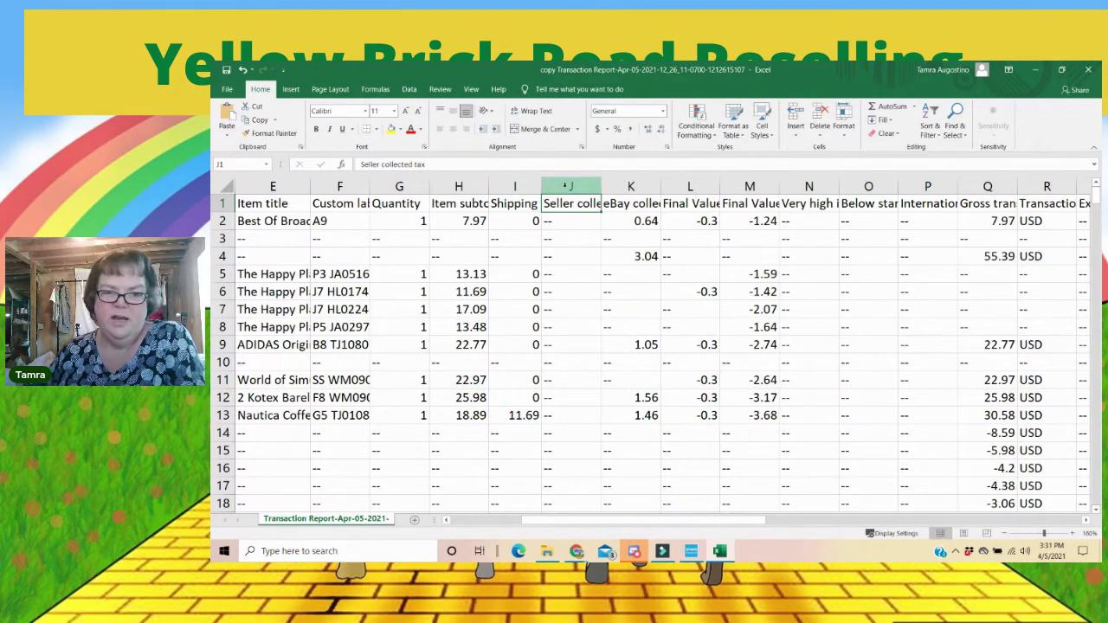
{"action": "right_click", "coordinate": [569, 186]}
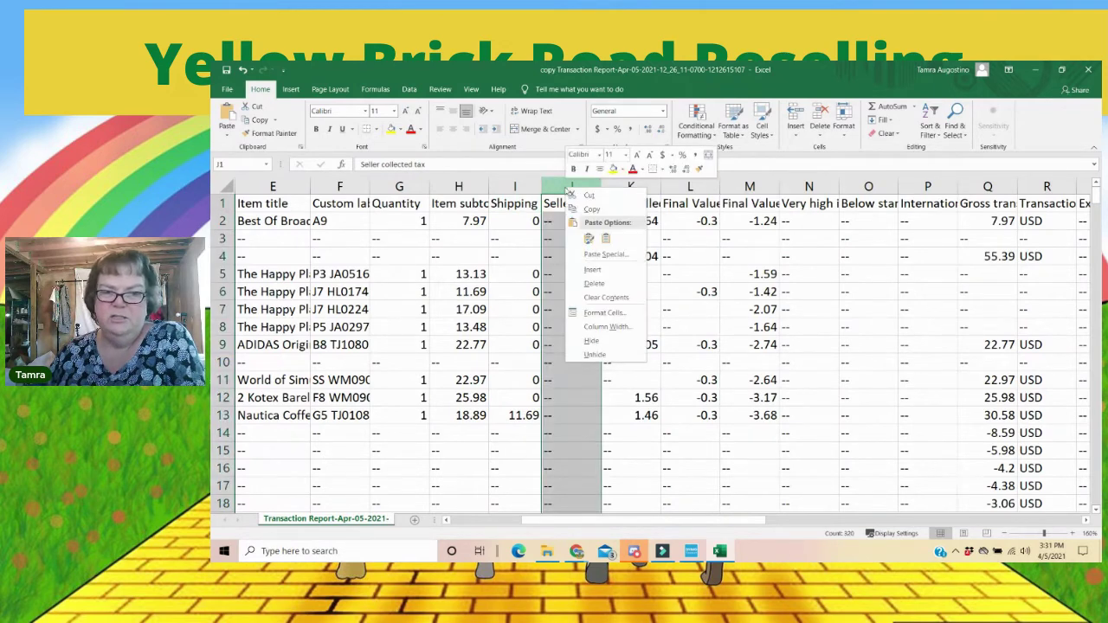
{"action": "left_click", "coordinate": [594, 285]}
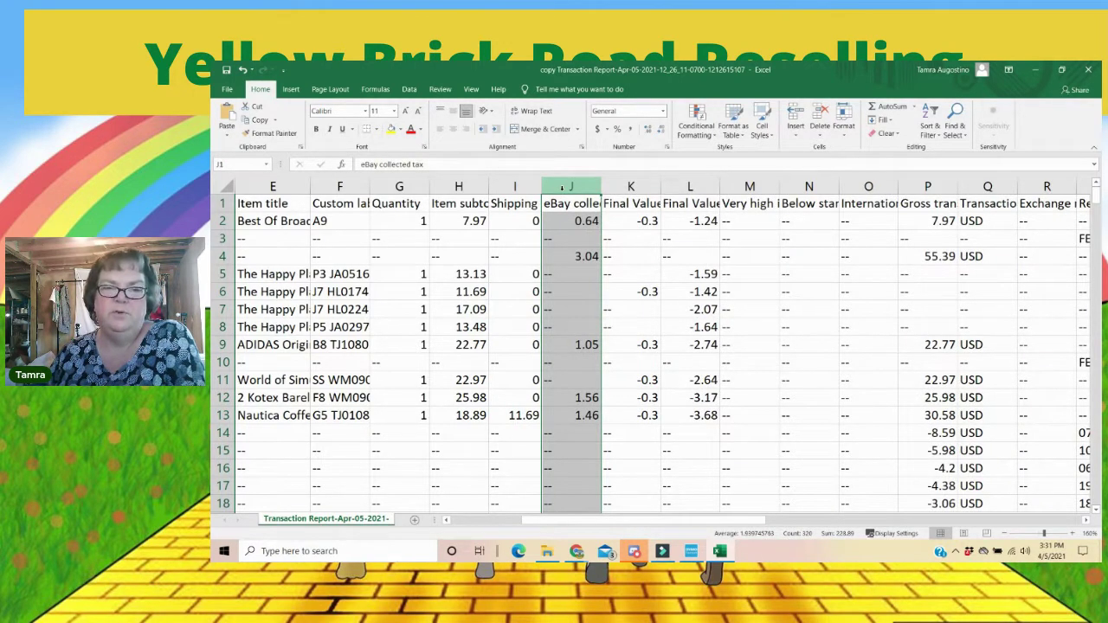
Step: Review the eBay collected tax and the fixed and variable Final Value Fee headers, and delete the eBay collected tax column
{"action": "left_click", "coordinate": [568, 204]}
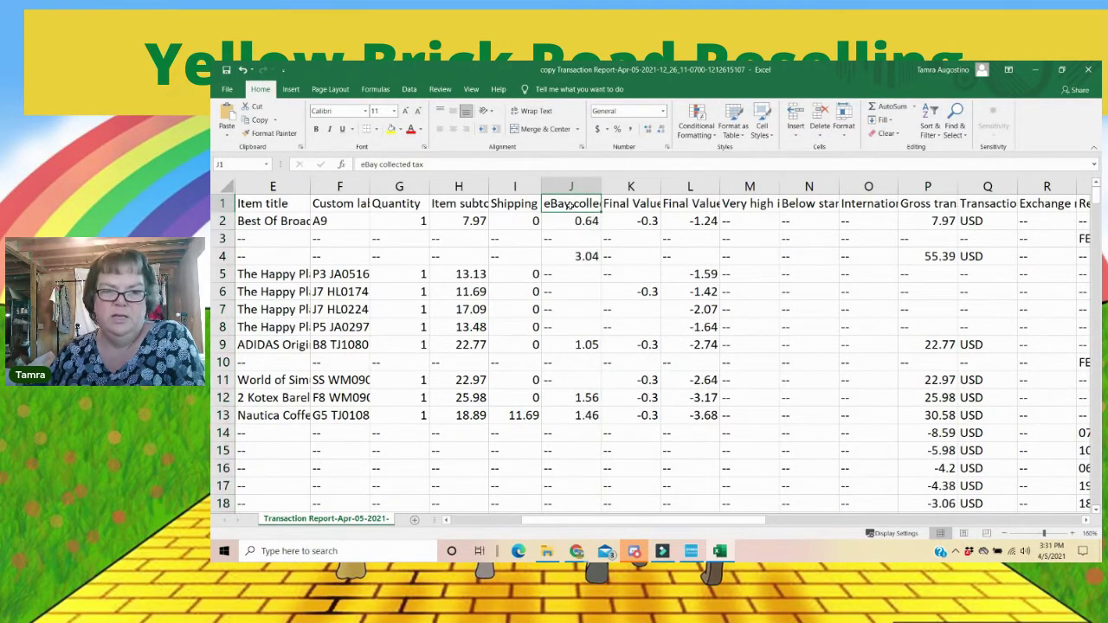
{"action": "left_click", "coordinate": [632, 204]}
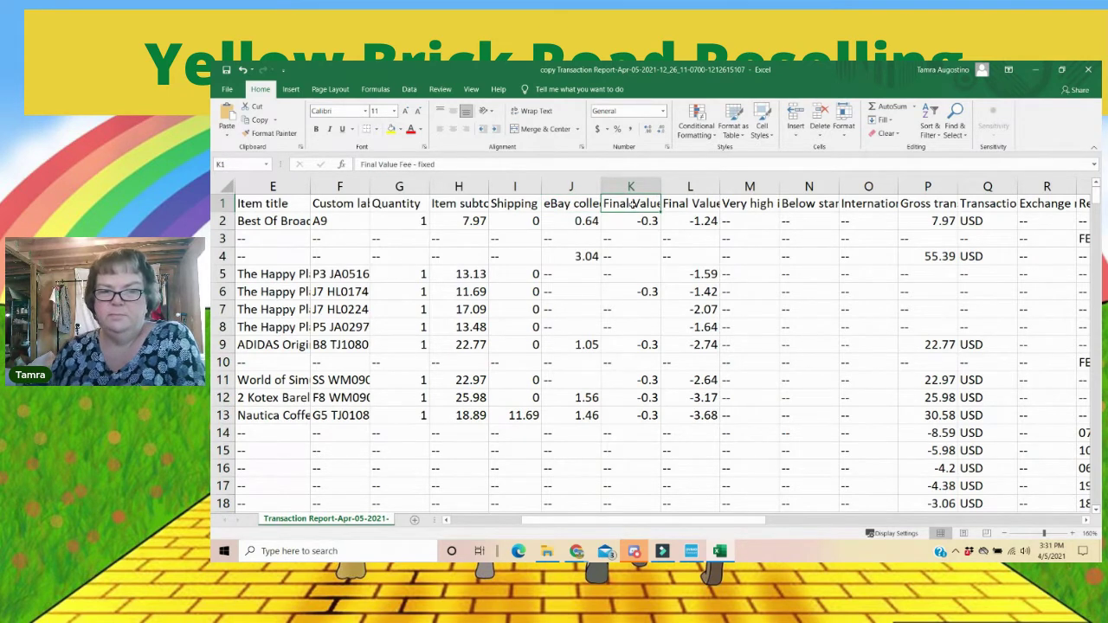
{"action": "left_click", "coordinate": [688, 205]}
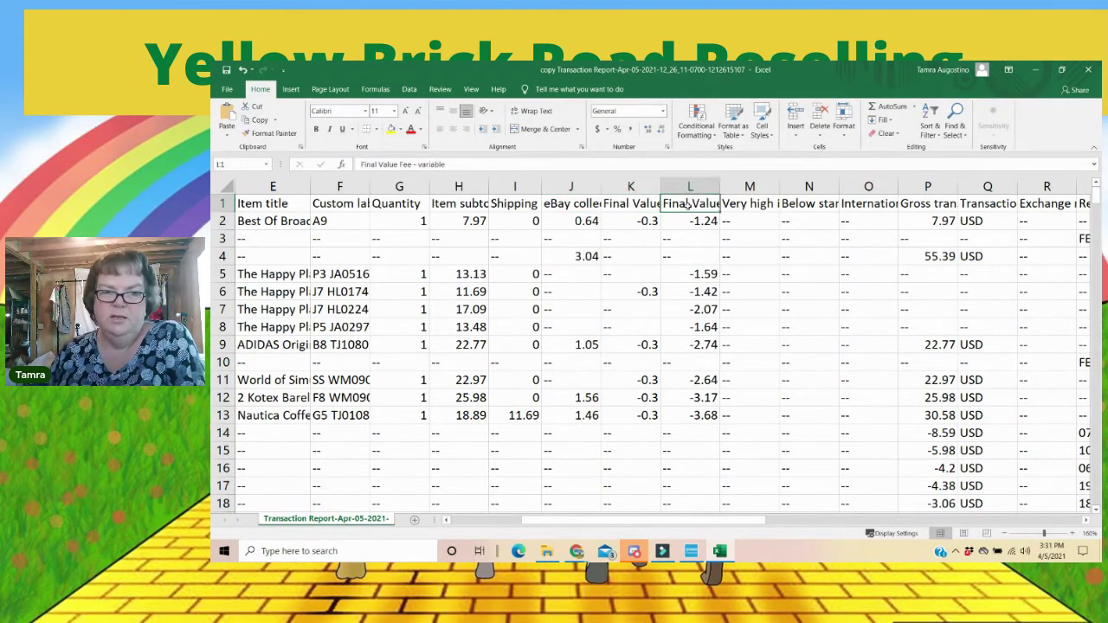
{"action": "left_click", "coordinate": [624, 205]}
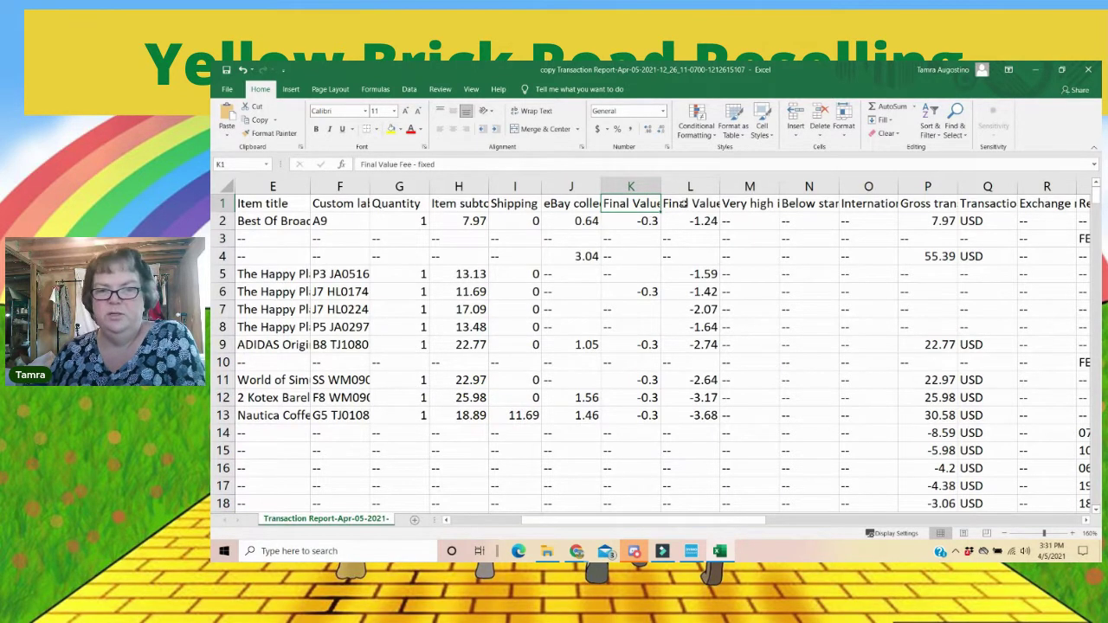
{"action": "left_click", "coordinate": [683, 203]}
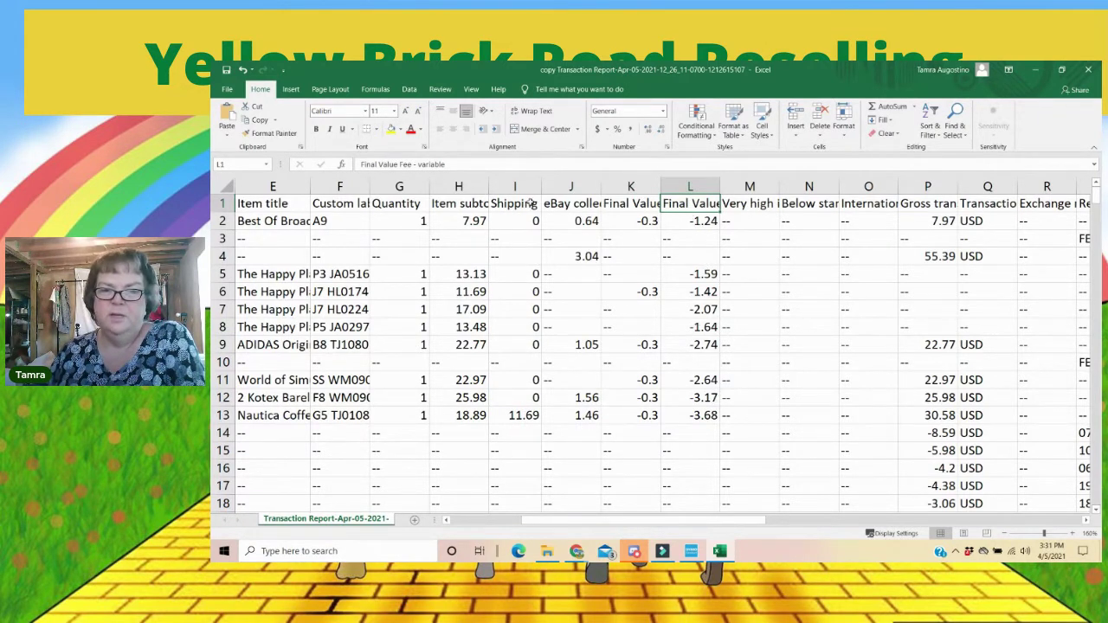
{"action": "left_click", "coordinate": [573, 204]}
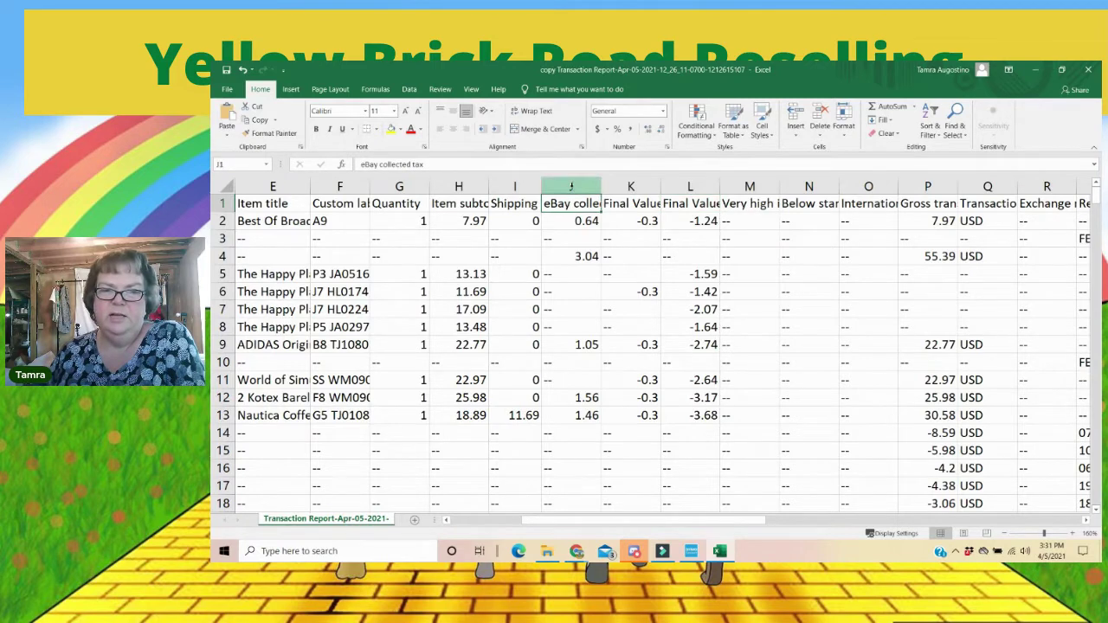
{"action": "left_click", "coordinate": [572, 188]}
{"action": "right_click", "coordinate": [572, 189]}
{"action": "left_click", "coordinate": [600, 283]}
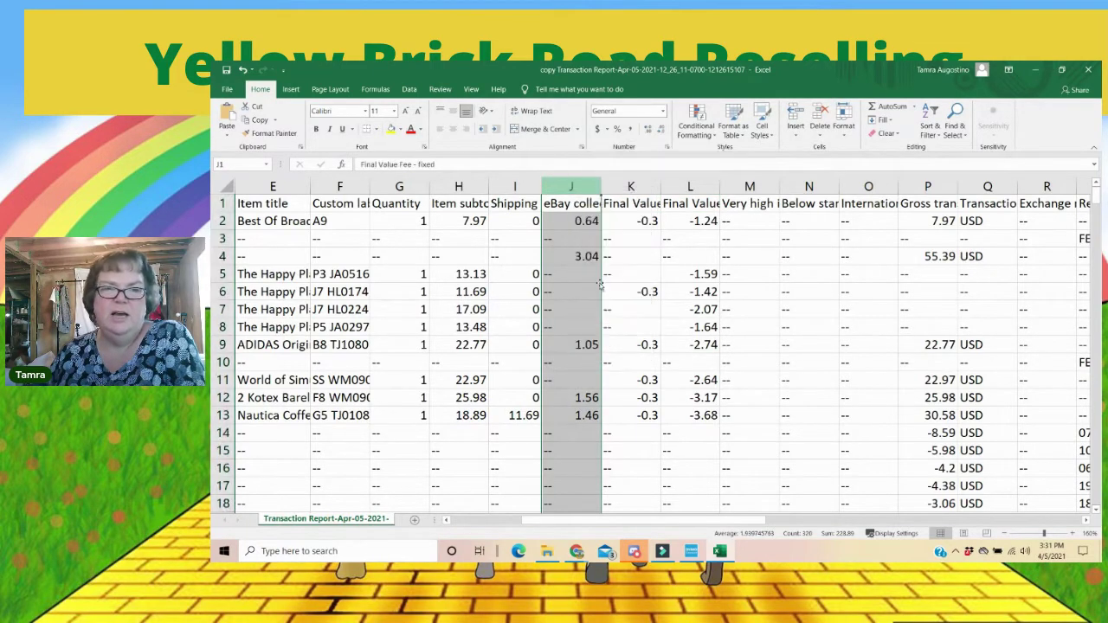
Step: Check the headers of columns L through N and delete the Very high item not as described fee and Below standard performance fee columns
{"action": "left_click", "coordinate": [689, 204]}
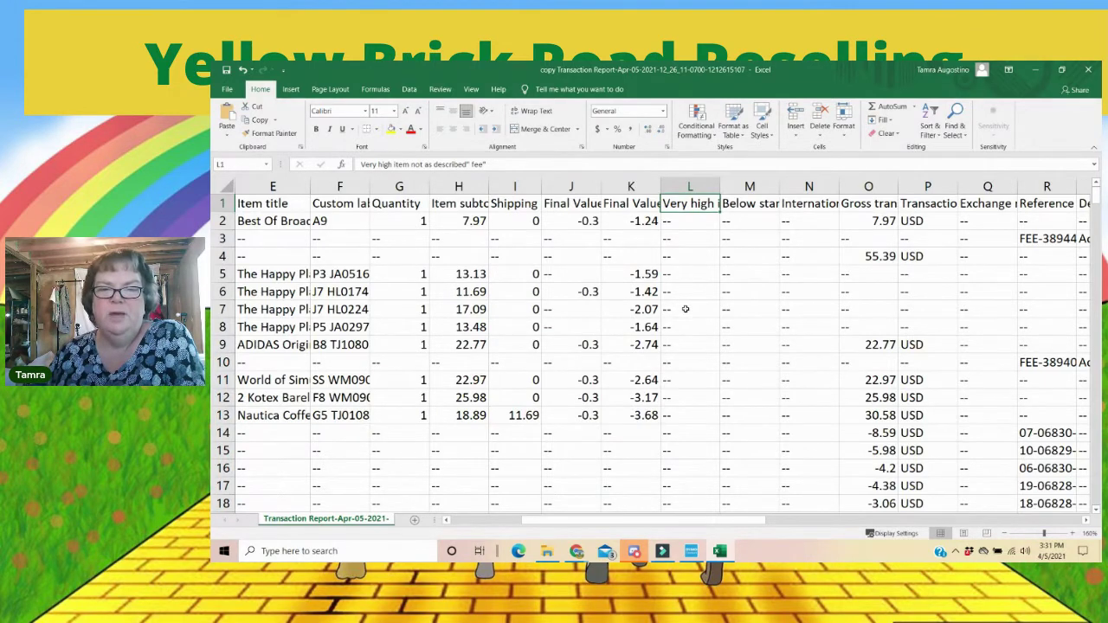
{"action": "scroll", "coordinate": [684, 309], "scroll_direction": "down", "scroll_amount": 2}
{"action": "scroll", "coordinate": [685, 309], "scroll_direction": "up", "scroll_amount": 2}
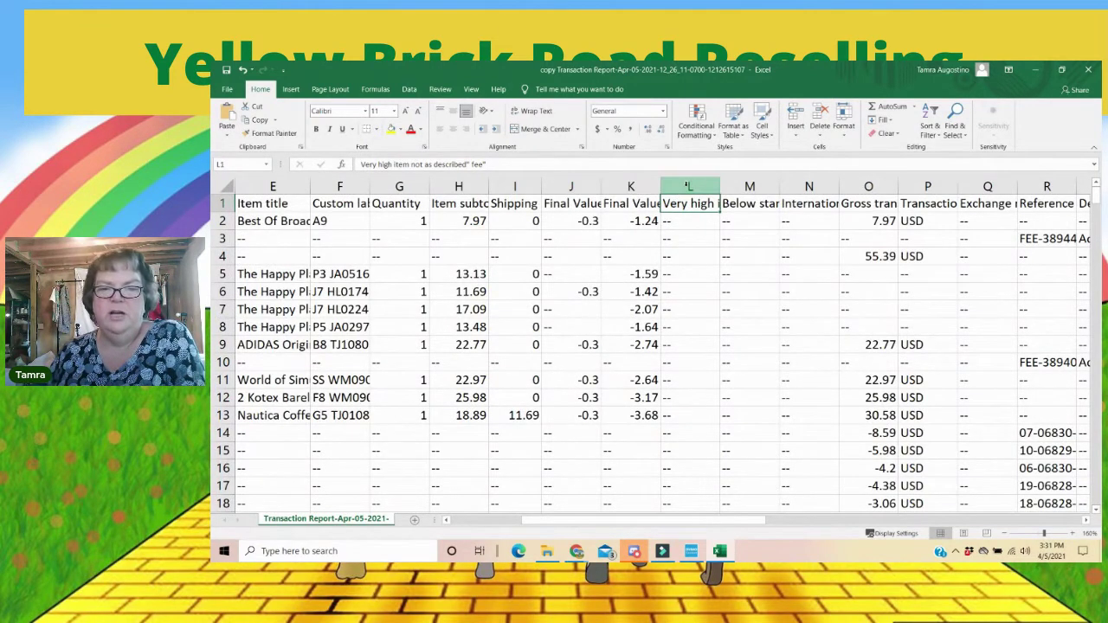
{"action": "left_click", "coordinate": [742, 203]}
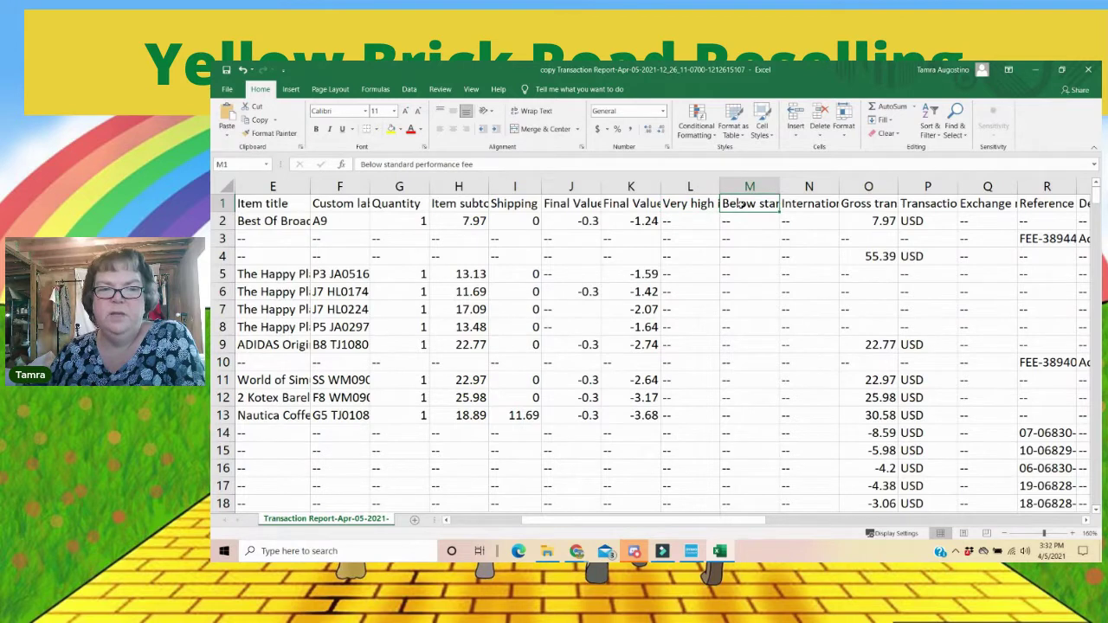
{"action": "left_click", "coordinate": [809, 204]}
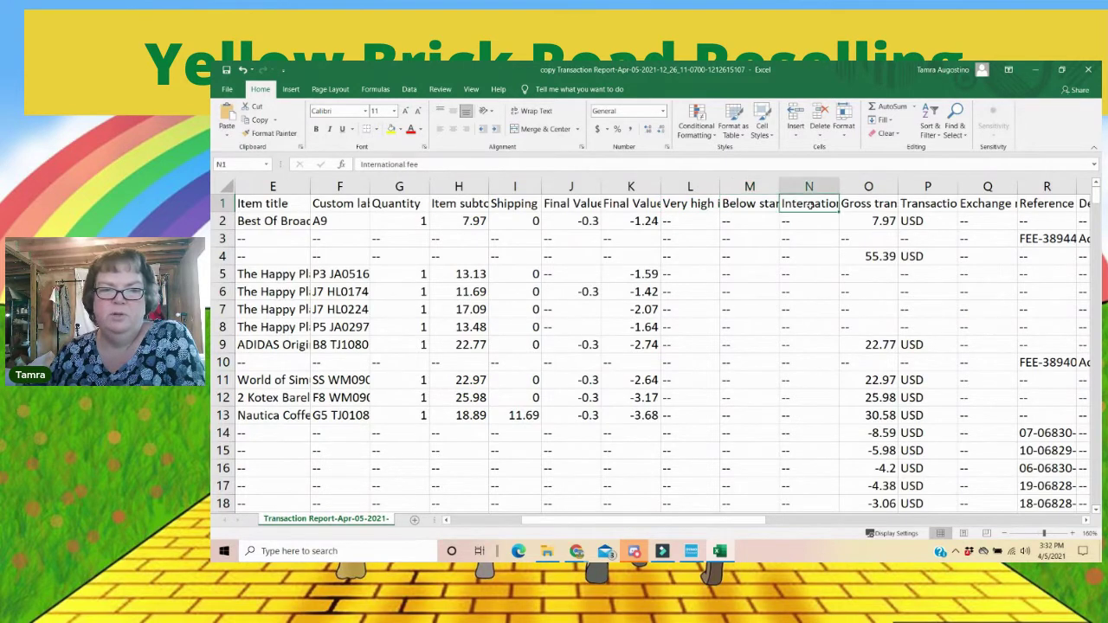
{"action": "left_click_drag", "start_coordinate": [752, 186], "coordinate": [692, 186]}
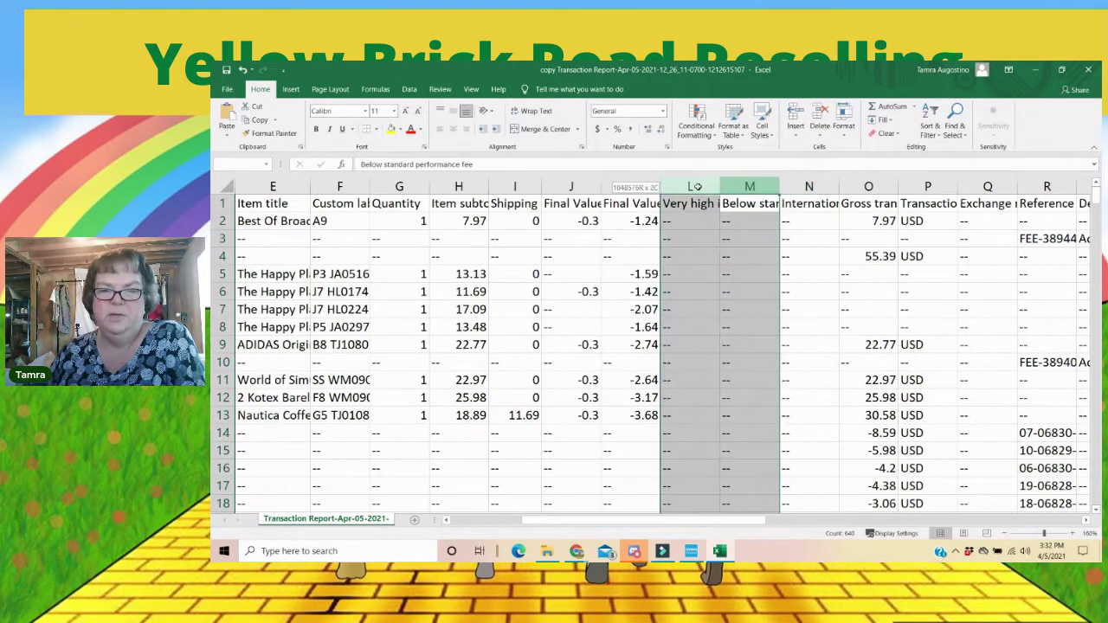
{"action": "right_click", "coordinate": [695, 188]}
{"action": "left_click", "coordinate": [722, 283]}
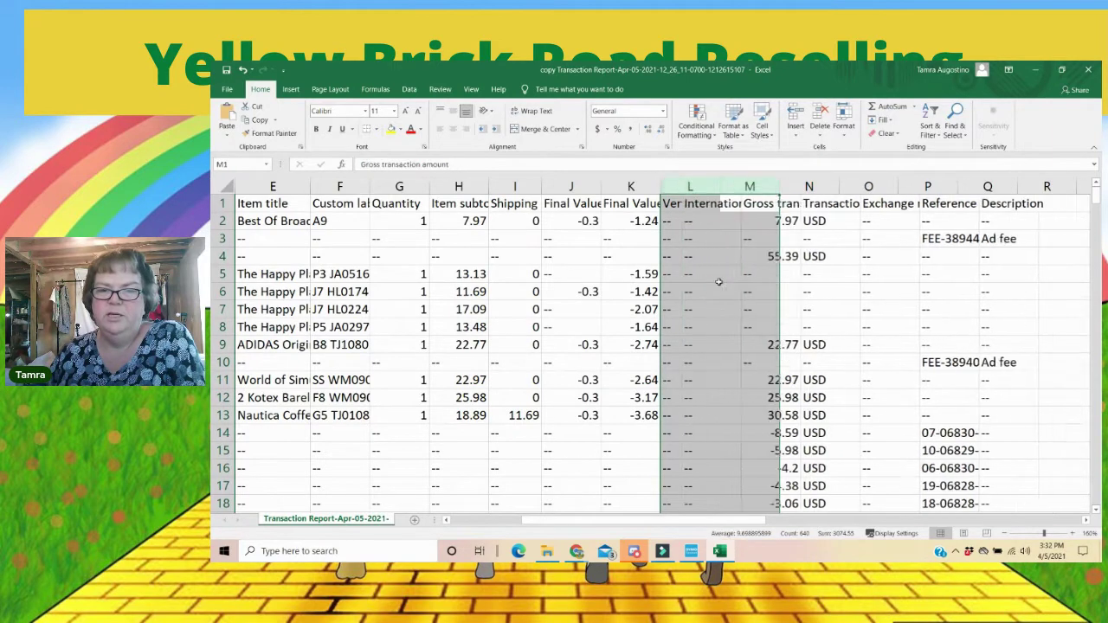
Step: Examine the International fee column down past row 100 for charged amounts, and return to the header row
{"action": "left_click", "coordinate": [688, 272]}
{"action": "scroll", "coordinate": [684, 277], "scroll_direction": "down", "scroll_amount": 11}
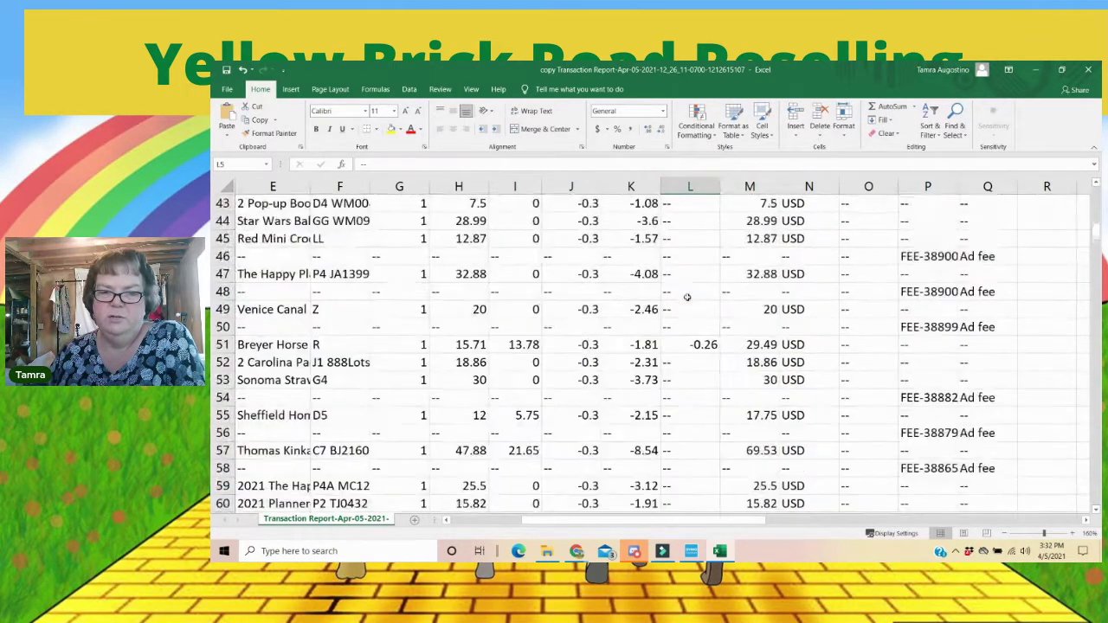
{"action": "left_click", "coordinate": [703, 241]}
{"action": "scroll", "coordinate": [705, 335], "scroll_direction": "down", "scroll_amount": 17}
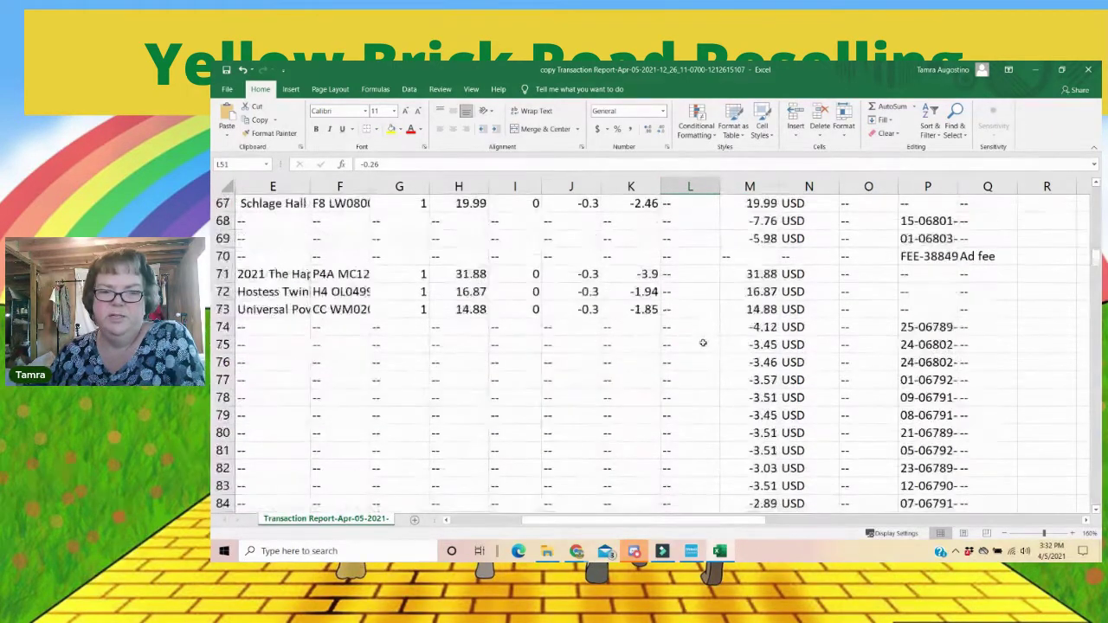
{"action": "scroll", "coordinate": [701, 342], "scroll_direction": "up", "scroll_amount": 5}
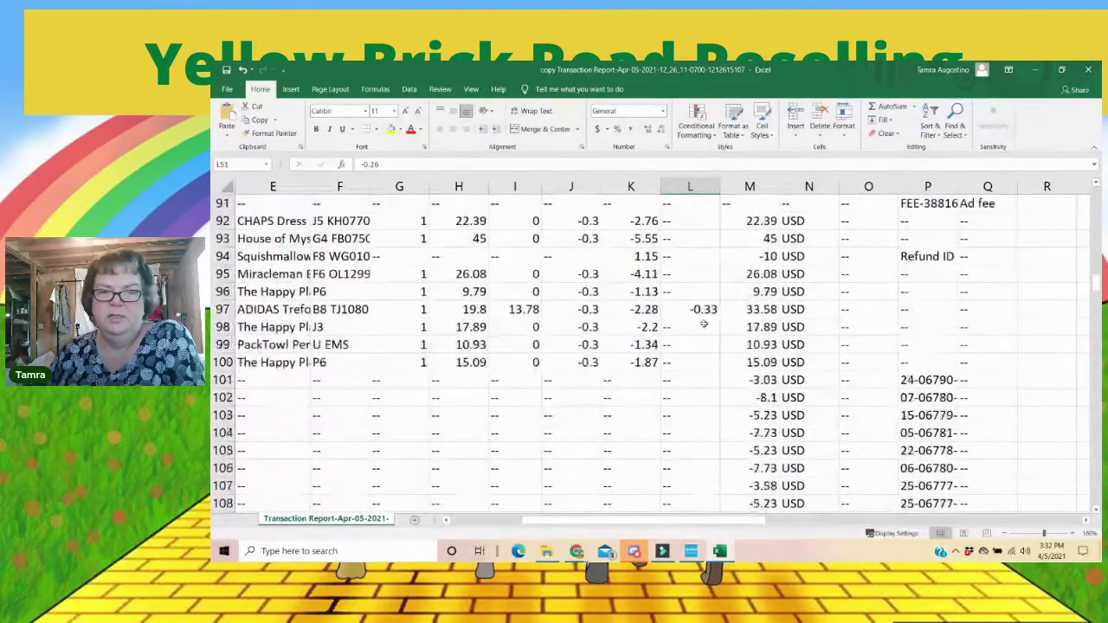
{"action": "scroll", "coordinate": [703, 363], "scroll_direction": "down", "scroll_amount": 1}
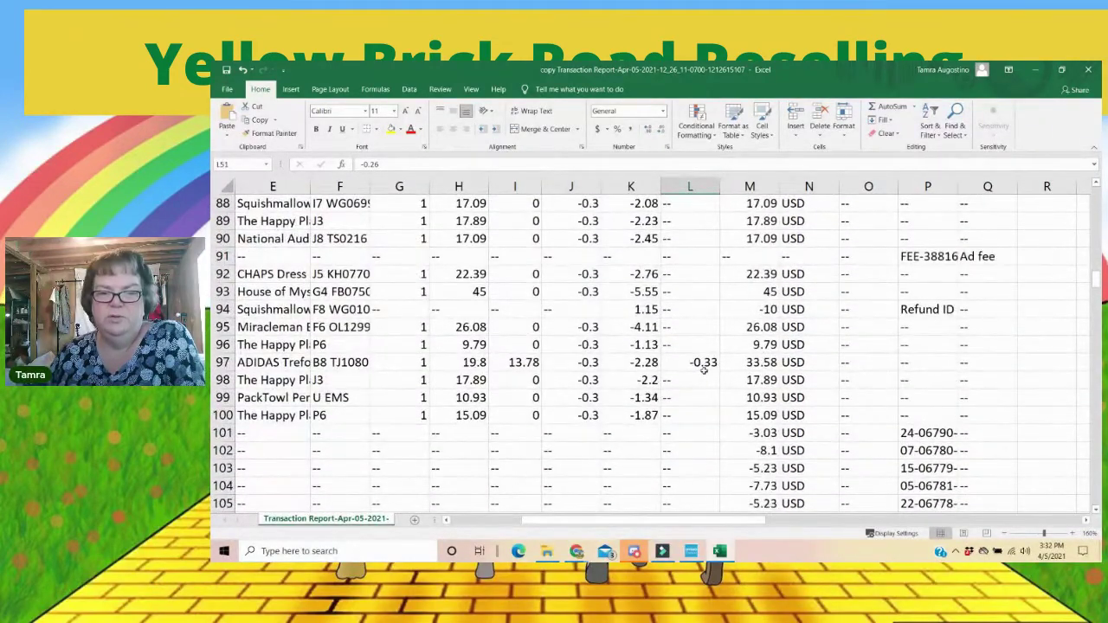
{"action": "scroll", "coordinate": [704, 368], "scroll_direction": "up", "scroll_amount": 15}
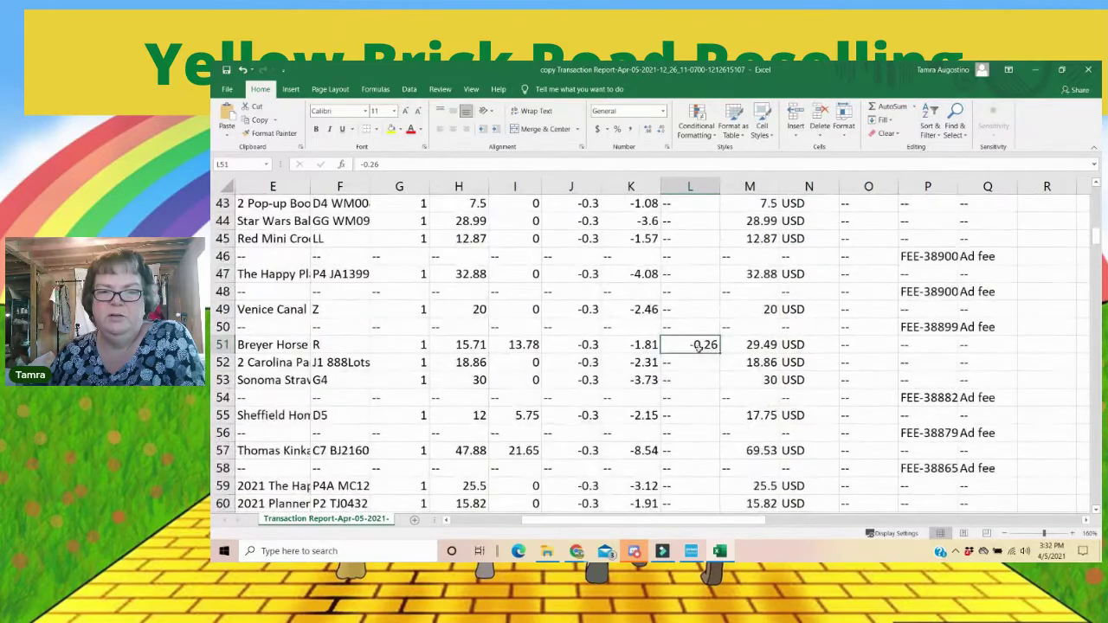
{"action": "scroll", "coordinate": [694, 270], "scroll_direction": "up", "scroll_amount": 14}
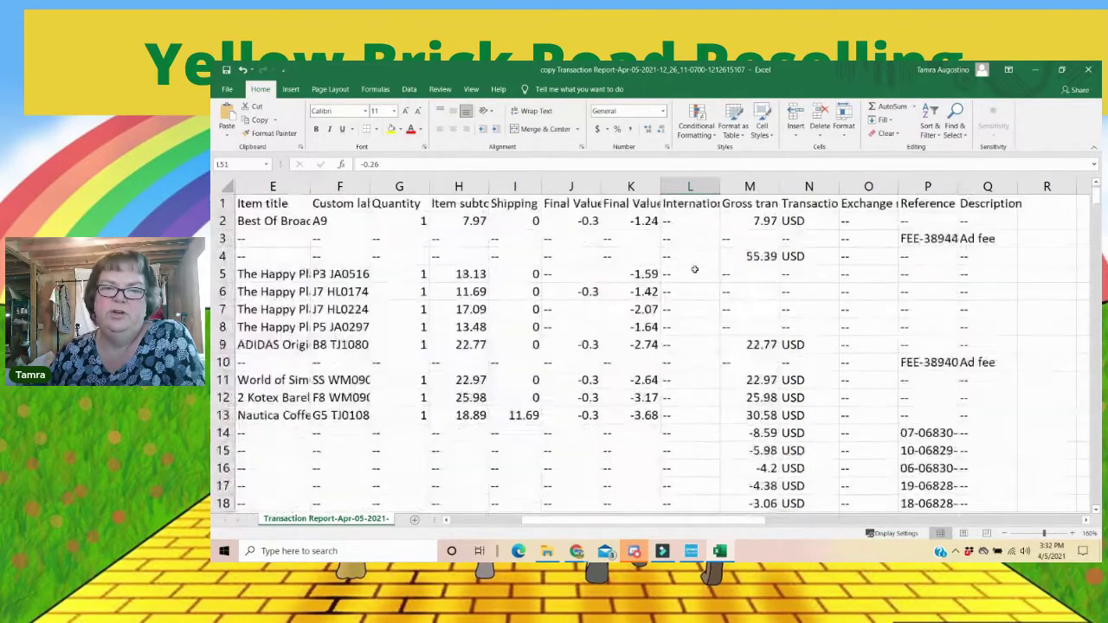
Step: Review the full International fee, Gross transaction amount and Transaction currency headers in columns L through N
{"action": "left_click", "coordinate": [686, 203]}
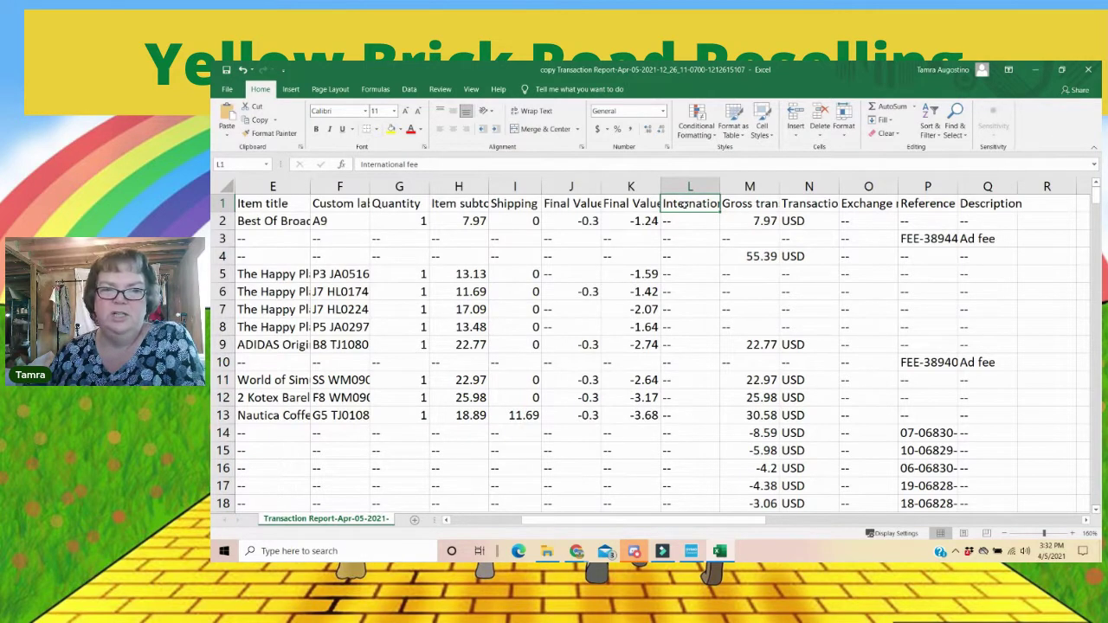
{"action": "left_click", "coordinate": [738, 206]}
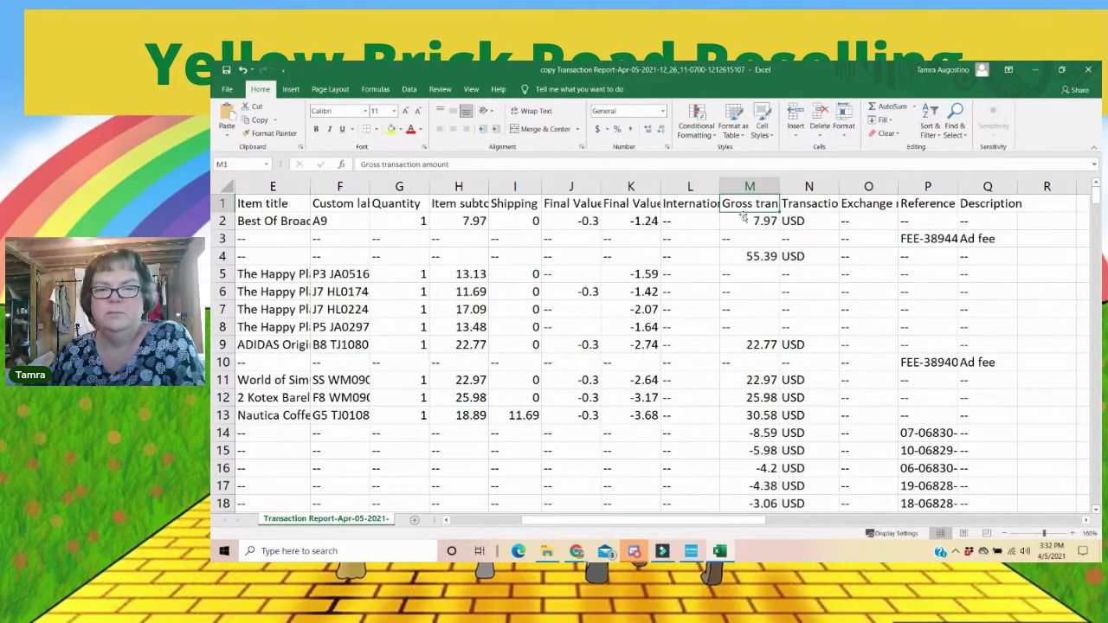
{"action": "left_click", "coordinate": [690, 204]}
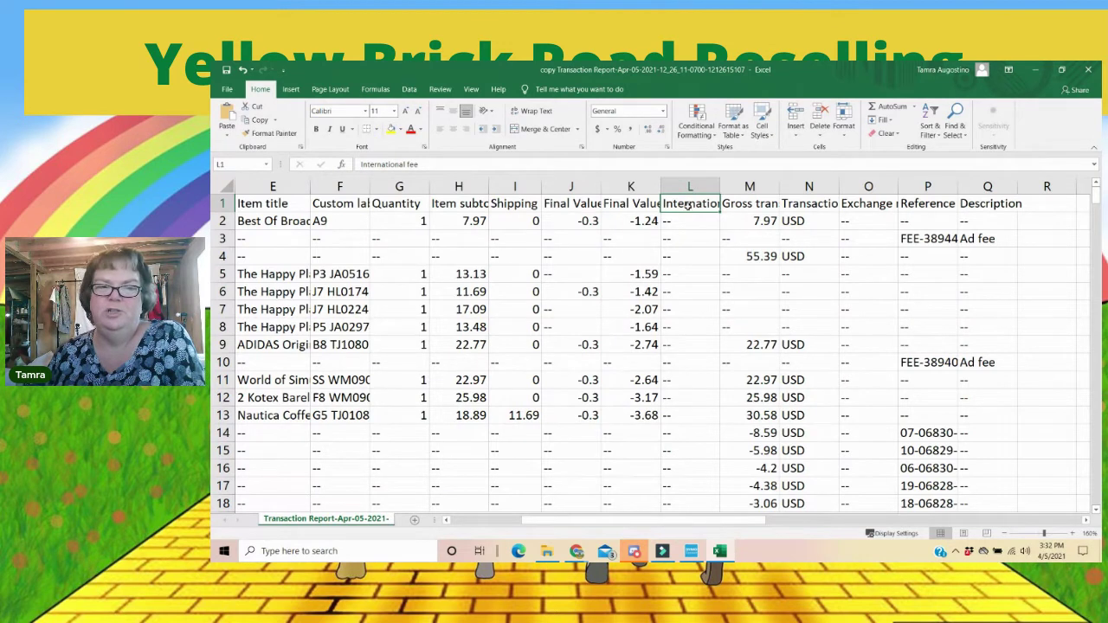
{"action": "left_click", "coordinate": [728, 205]}
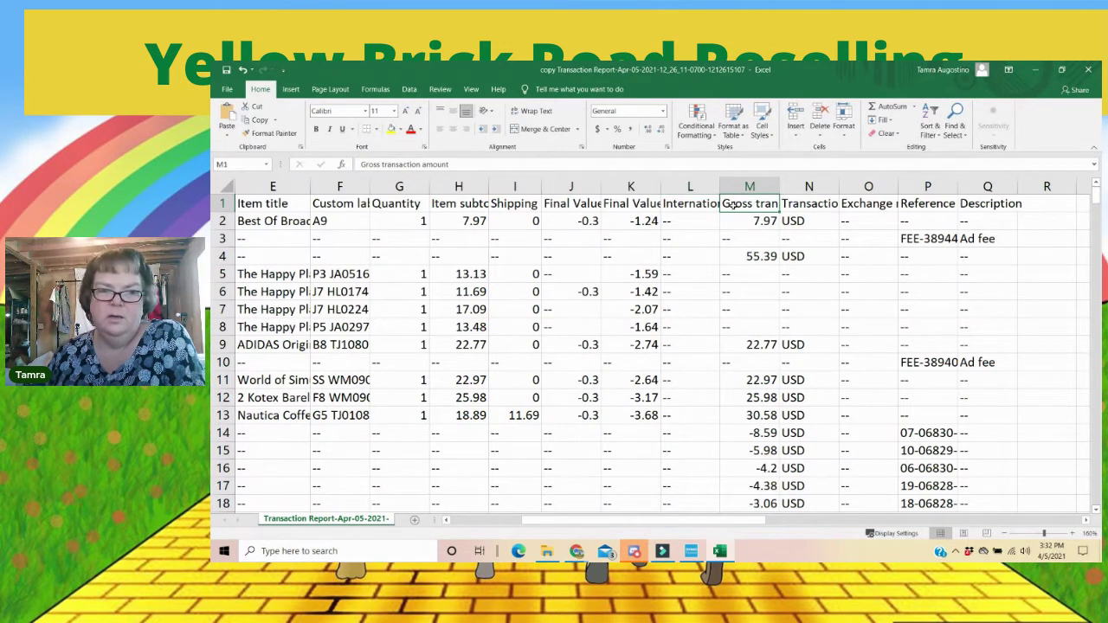
{"action": "left_click", "coordinate": [809, 203]}
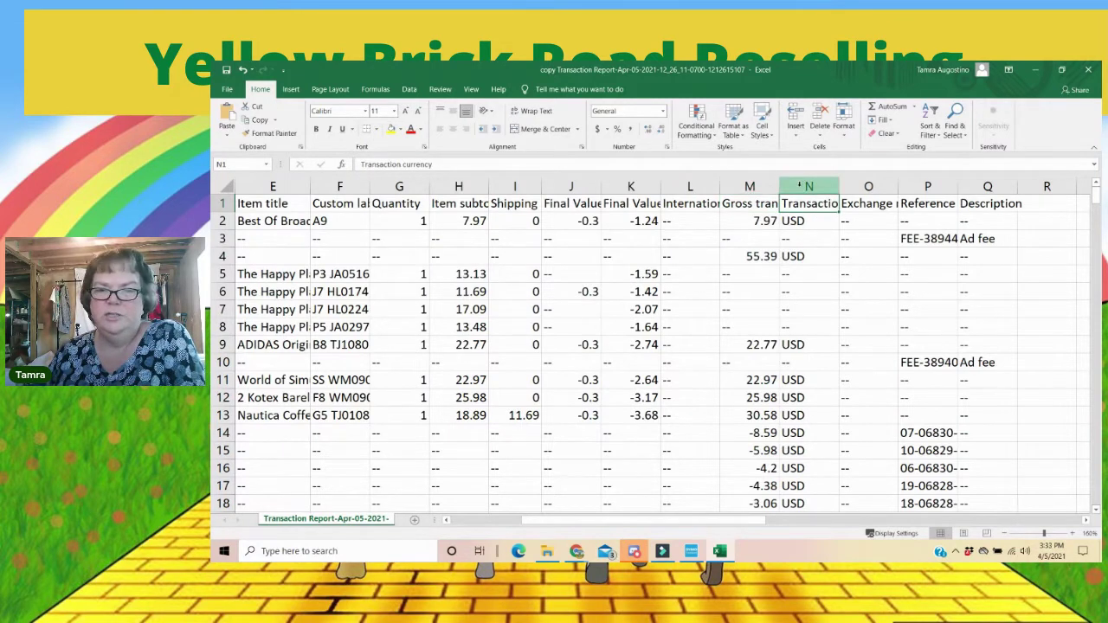
Step: Check the Exchange rate column down past row 100 for entries, and delete the Transaction currency and Exchange rate columns
{"action": "left_click", "coordinate": [868, 205]}
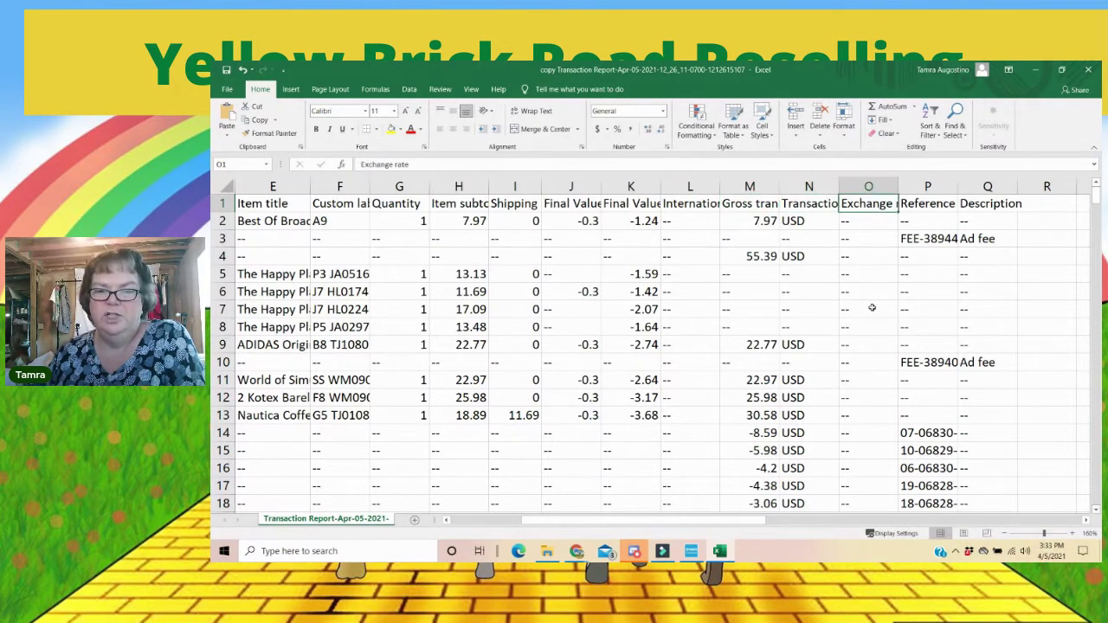
{"action": "scroll", "coordinate": [863, 329], "scroll_direction": "down", "scroll_amount": 20}
{"action": "scroll", "coordinate": [863, 335], "scroll_direction": "down", "scroll_amount": 11}
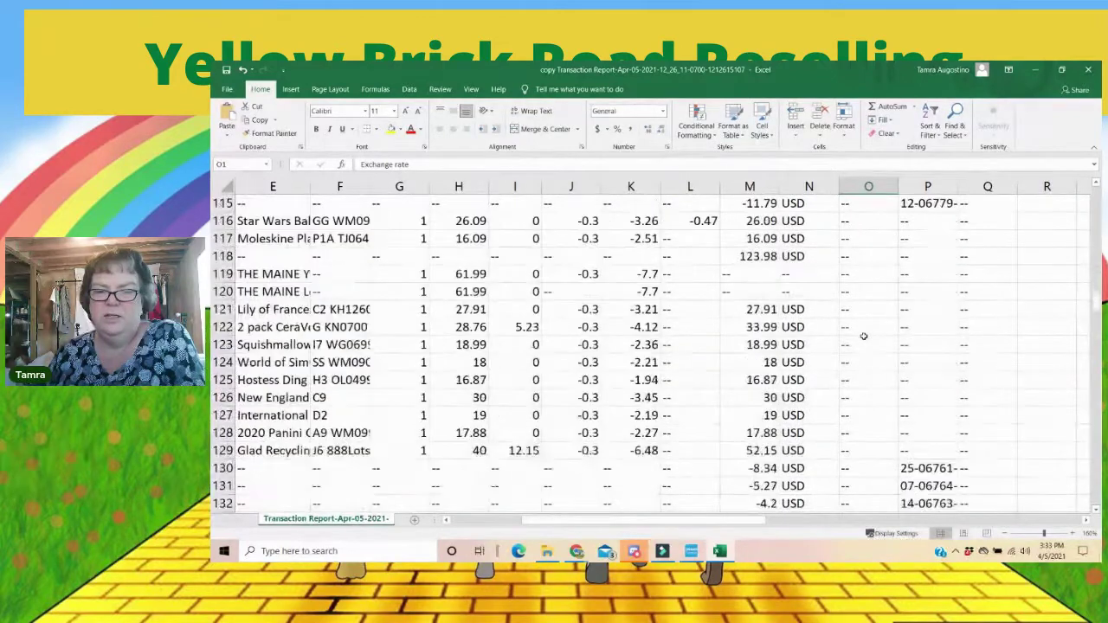
{"action": "scroll", "coordinate": [863, 336], "scroll_direction": "up", "scroll_amount": 20}
{"action": "scroll", "coordinate": [862, 336], "scroll_direction": "up", "scroll_amount": 2}
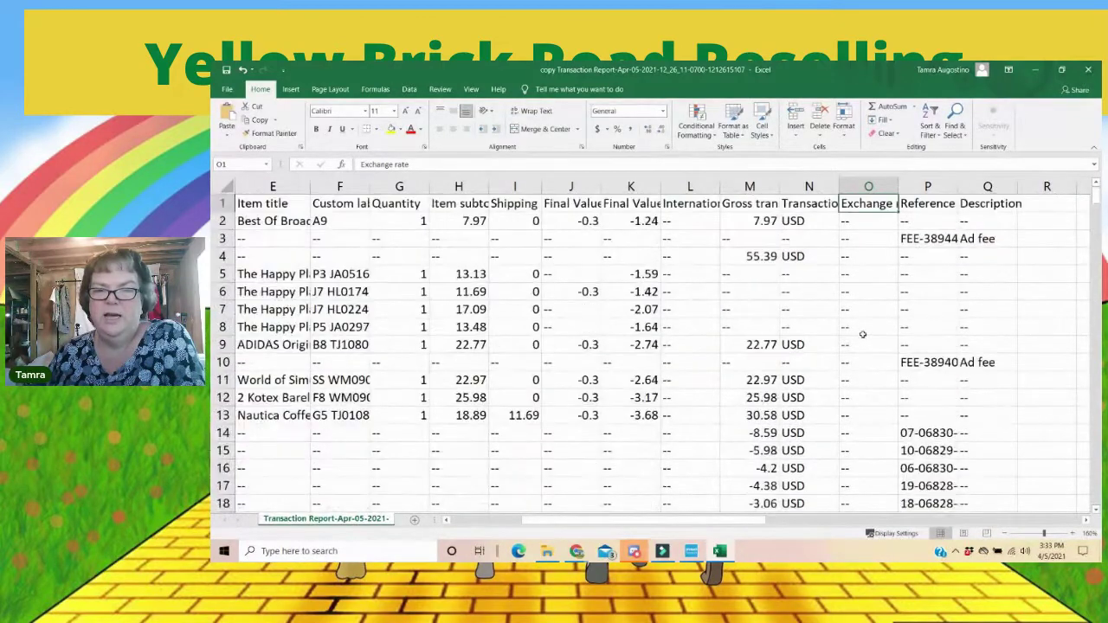
{"action": "left_click_drag", "start_coordinate": [808, 186], "coordinate": [865, 186]}
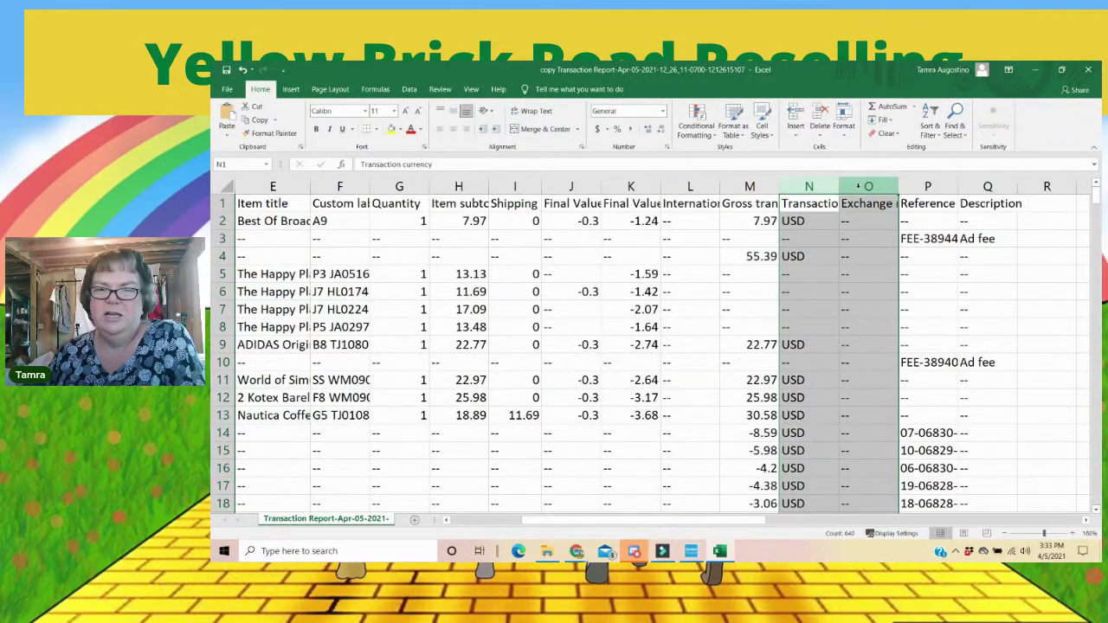
{"action": "right_click", "coordinate": [866, 186]}
{"action": "left_click", "coordinate": [883, 284]}
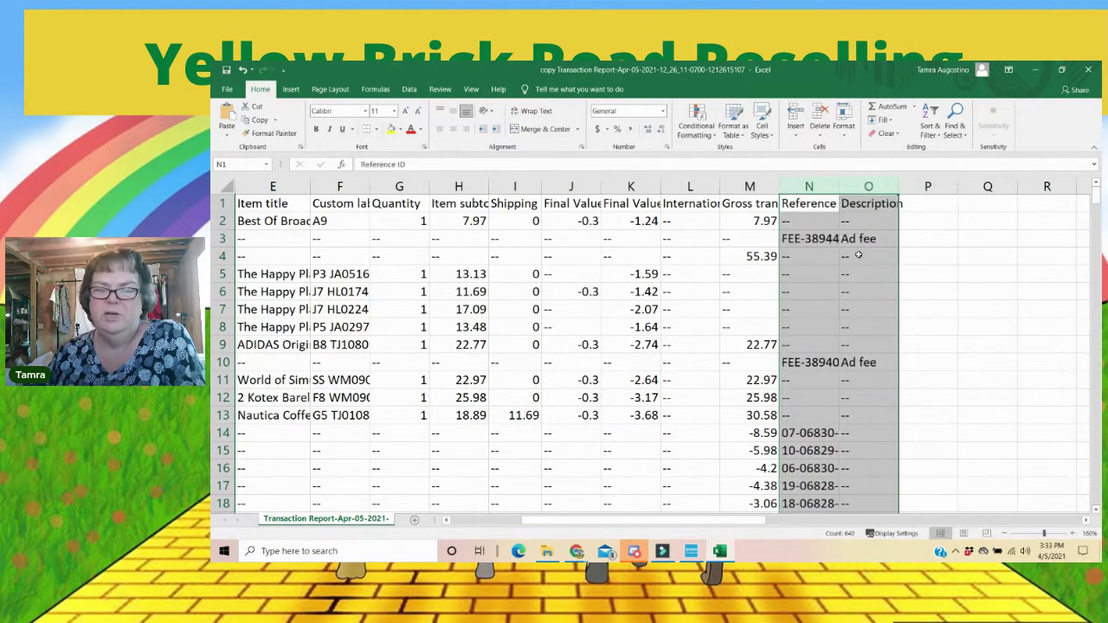
Step: Inspect several Reference ID entries for fees and shipping labels, and delete the Reference ID column
{"action": "left_click", "coordinate": [806, 232]}
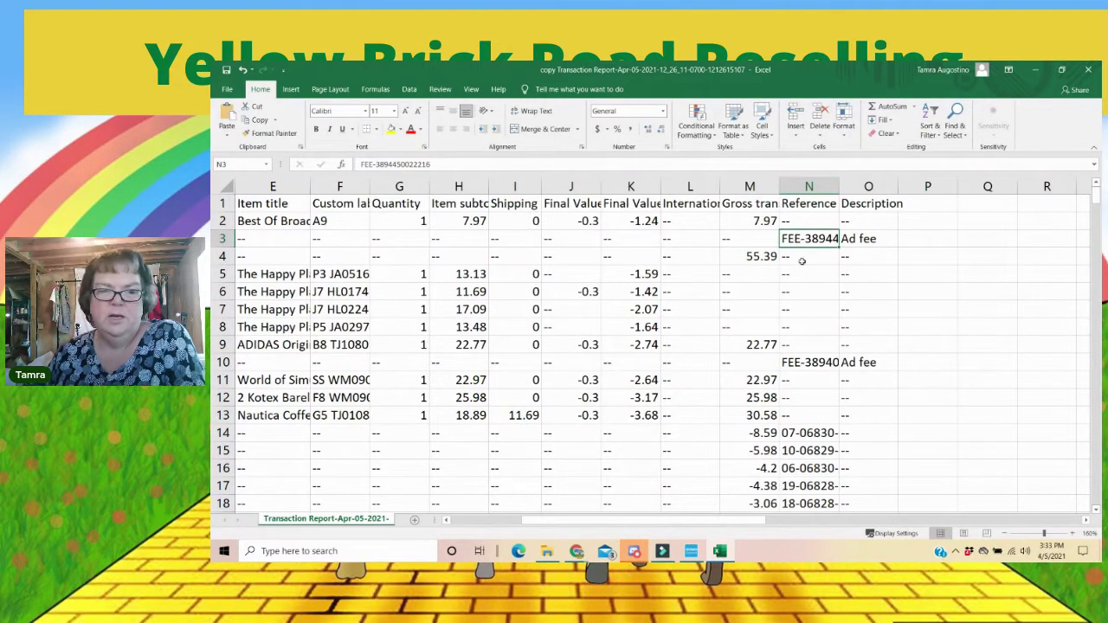
{"action": "left_click", "coordinate": [802, 366]}
{"action": "left_click_drag", "start_coordinate": [809, 459], "coordinate": [808, 471]}
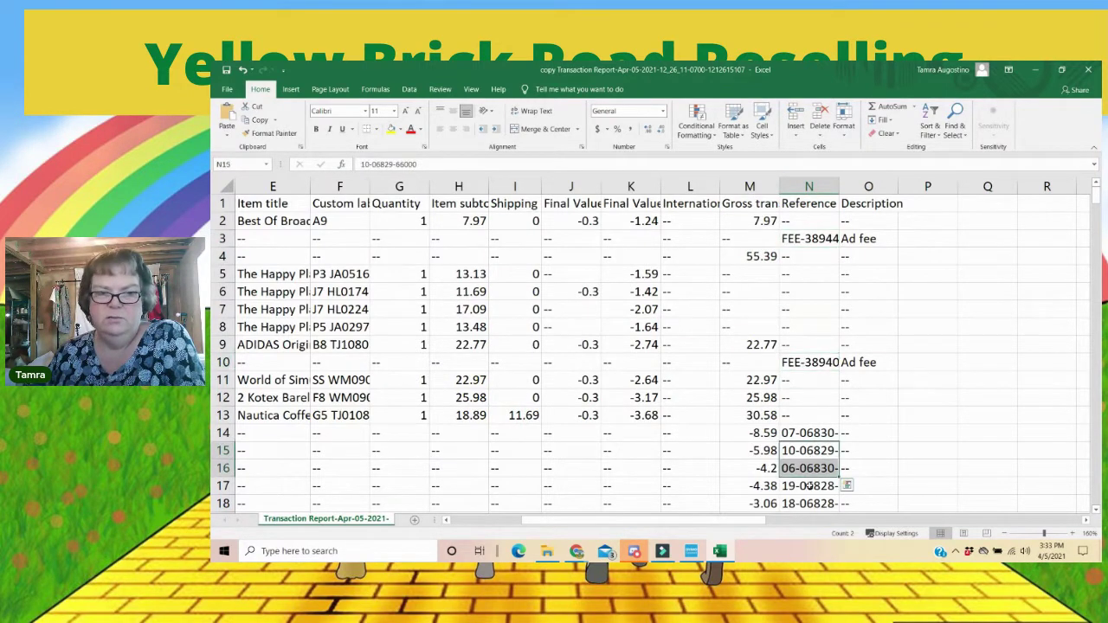
{"action": "left_click", "coordinate": [804, 207]}
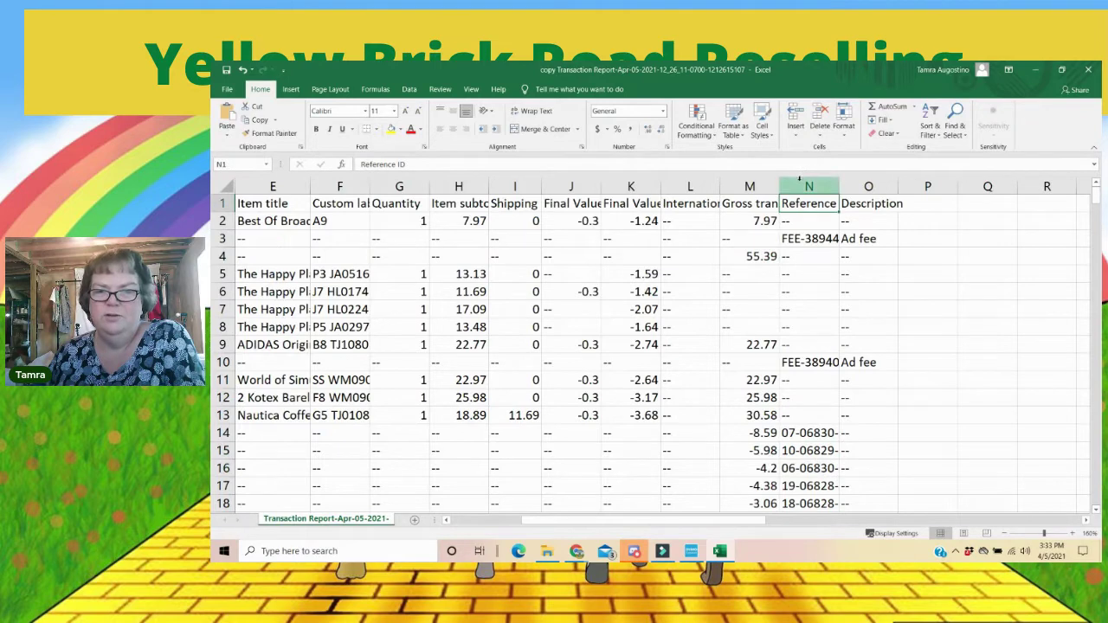
{"action": "left_click", "coordinate": [804, 186]}
{"action": "right_click", "coordinate": [801, 186]}
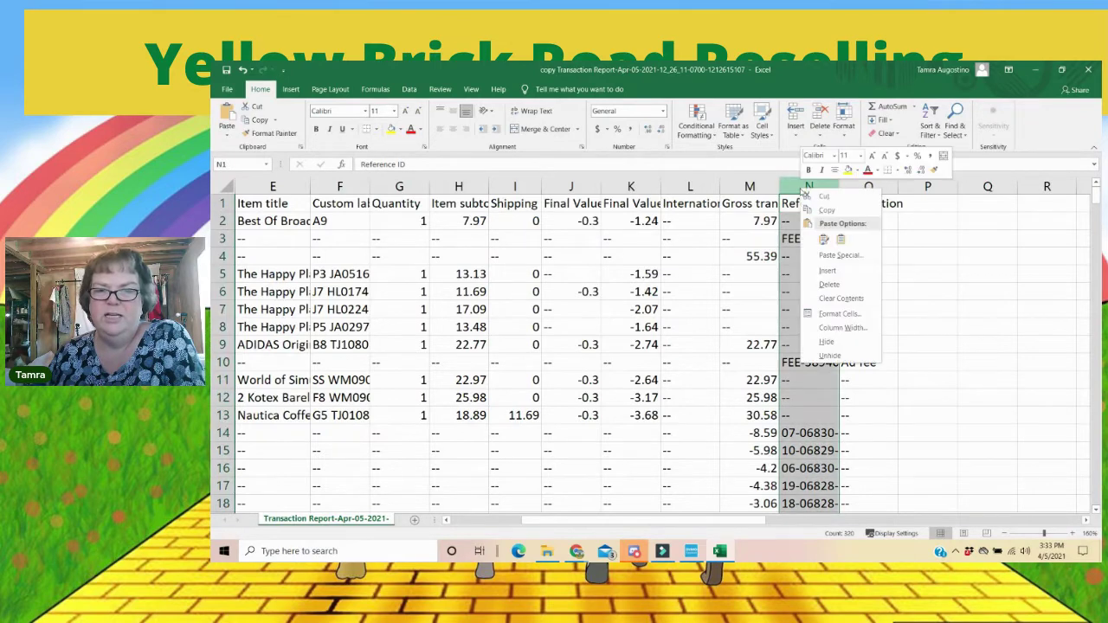
{"action": "left_click", "coordinate": [827, 286]}
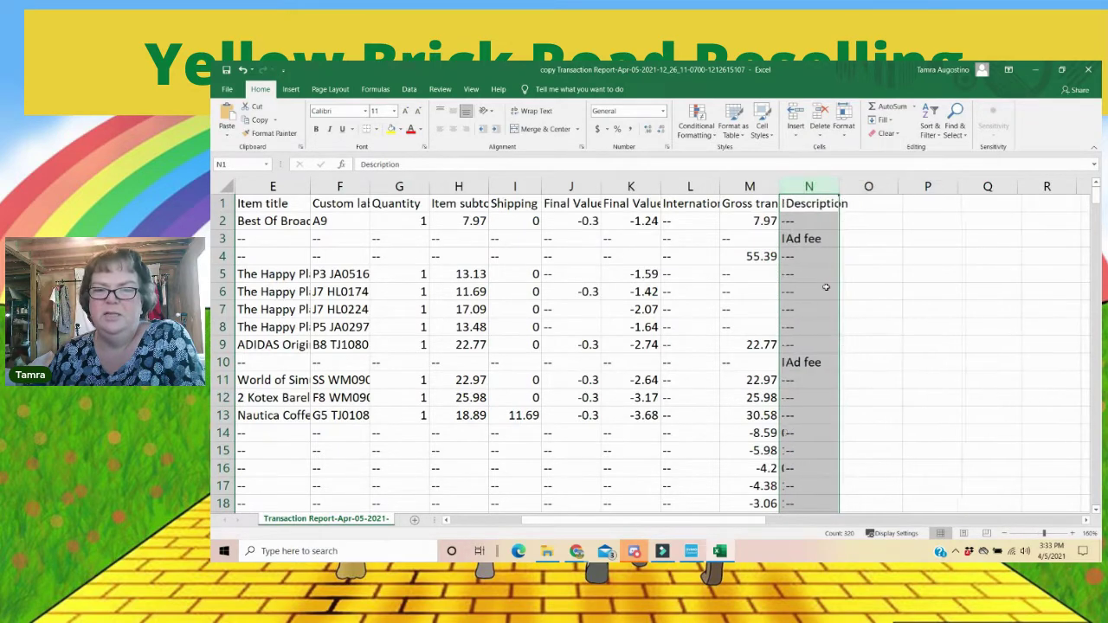
Step: Look through the fee descriptions in column N down past row 100, and widen the Description column to about 2.5 times its width
{"action": "left_click", "coordinate": [796, 238]}
{"action": "scroll", "coordinate": [810, 316], "scroll_direction": "down", "scroll_amount": 6}
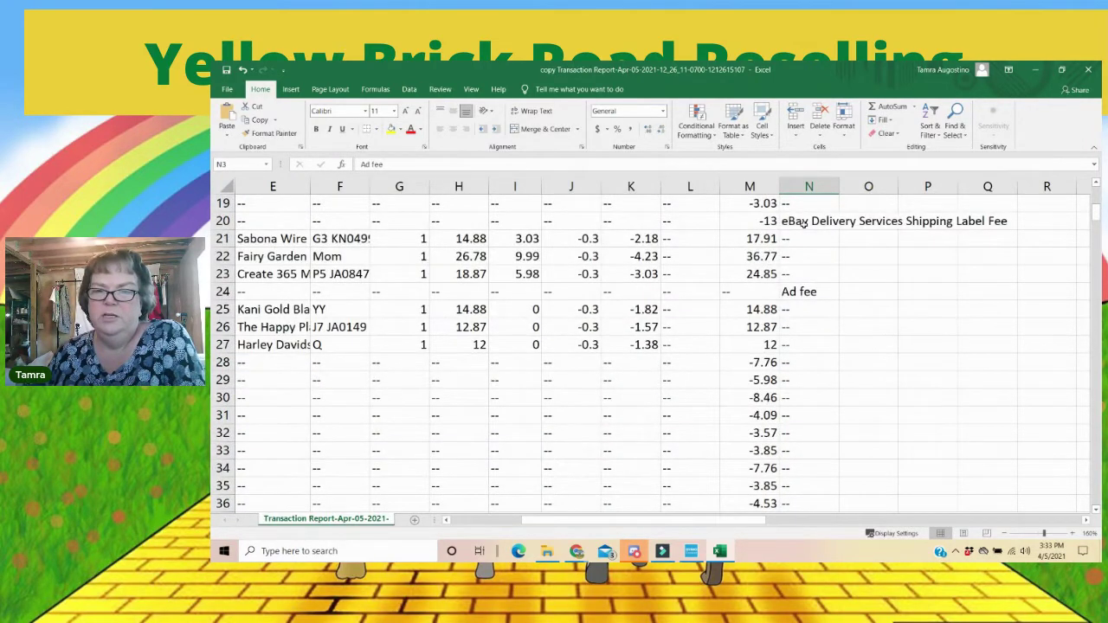
{"action": "scroll", "coordinate": [829, 316], "scroll_direction": "down", "scroll_amount": 12}
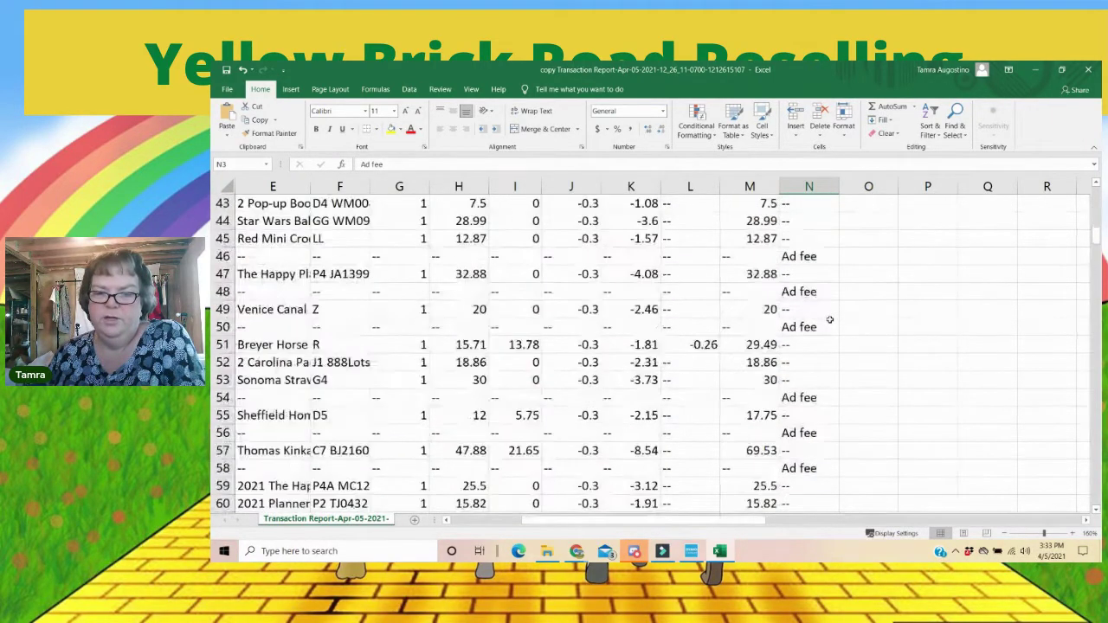
{"action": "scroll", "coordinate": [829, 320], "scroll_direction": "down", "scroll_amount": 15}
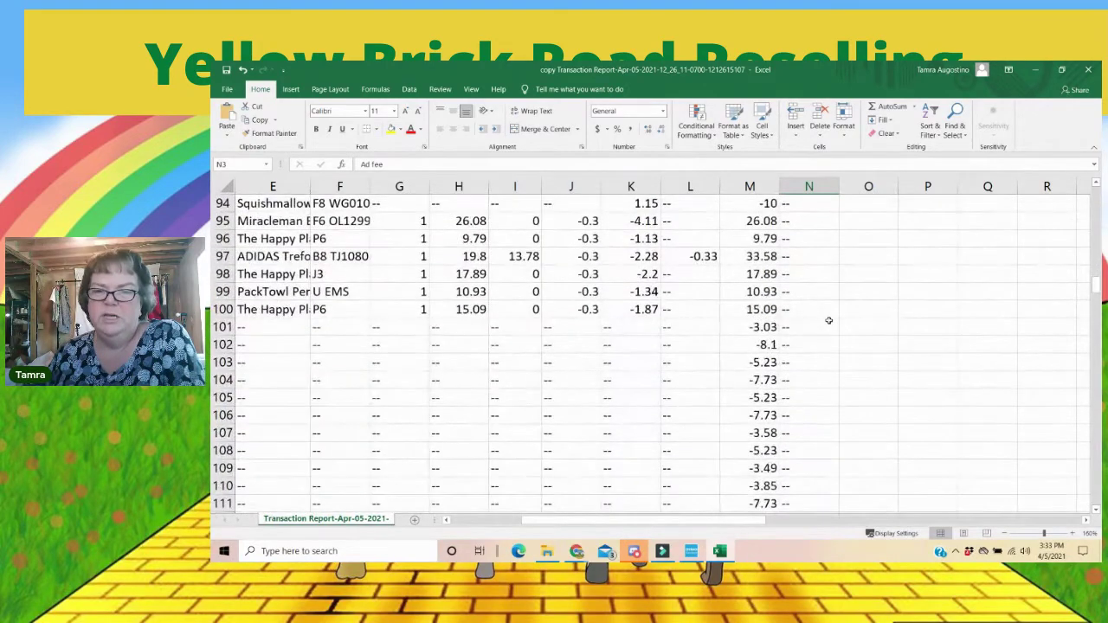
{"action": "scroll", "coordinate": [828, 321], "scroll_direction": "down", "scroll_amount": 5}
{"action": "scroll", "coordinate": [827, 318], "scroll_direction": "up", "scroll_amount": 20}
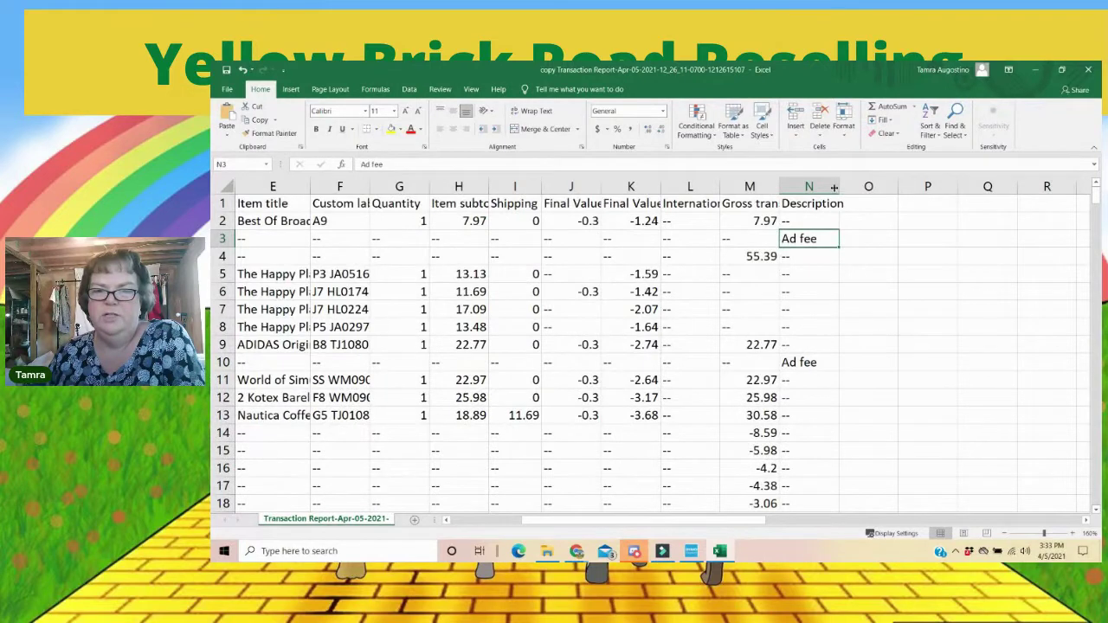
{"action": "left_click_drag", "start_coordinate": [834, 187], "coordinate": [934, 205]}
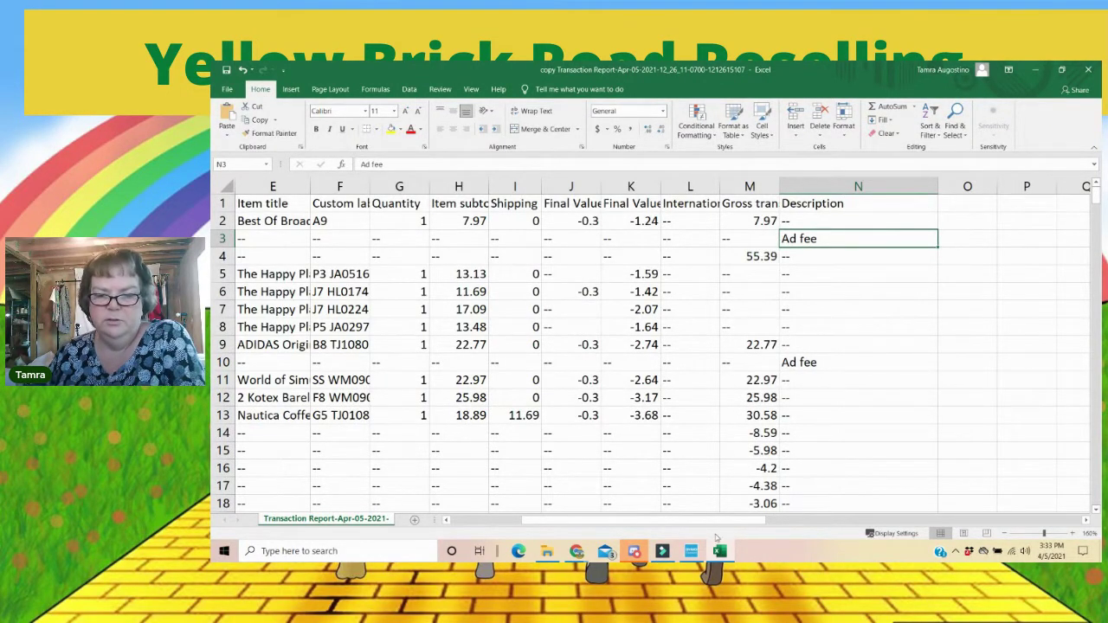
Step: Add filters to the header row from Transaction date in A1 through Description in N1
{"action": "left_click_drag", "start_coordinate": [703, 520], "coordinate": [620, 531]}
{"action": "left_click", "coordinate": [286, 204]}
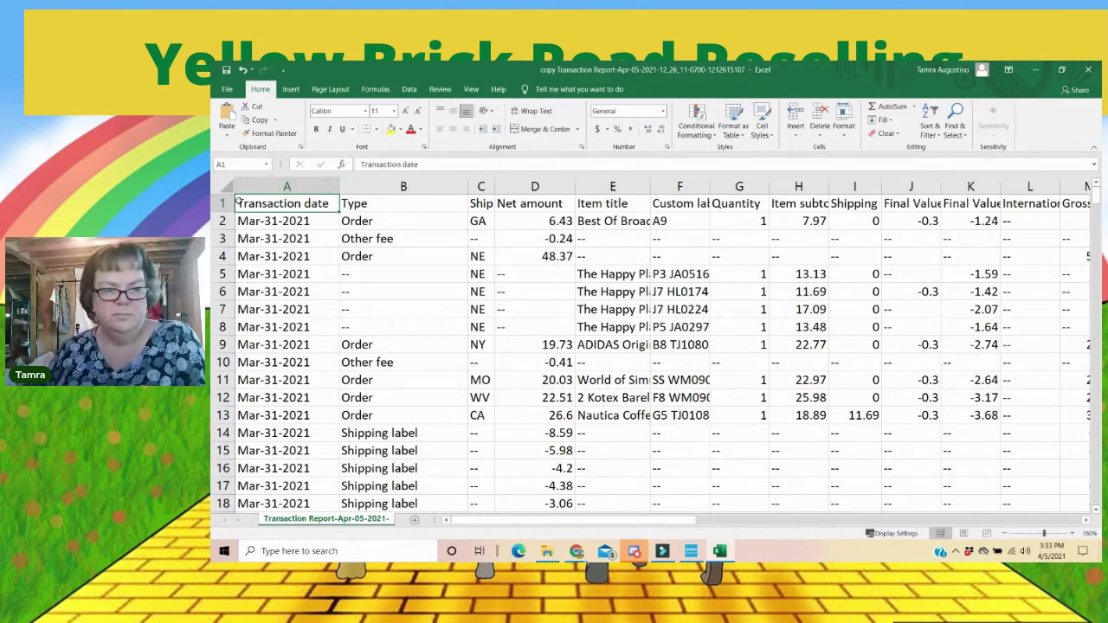
{"action": "left_click_drag", "start_coordinate": [271, 202], "coordinate": [926, 203]}
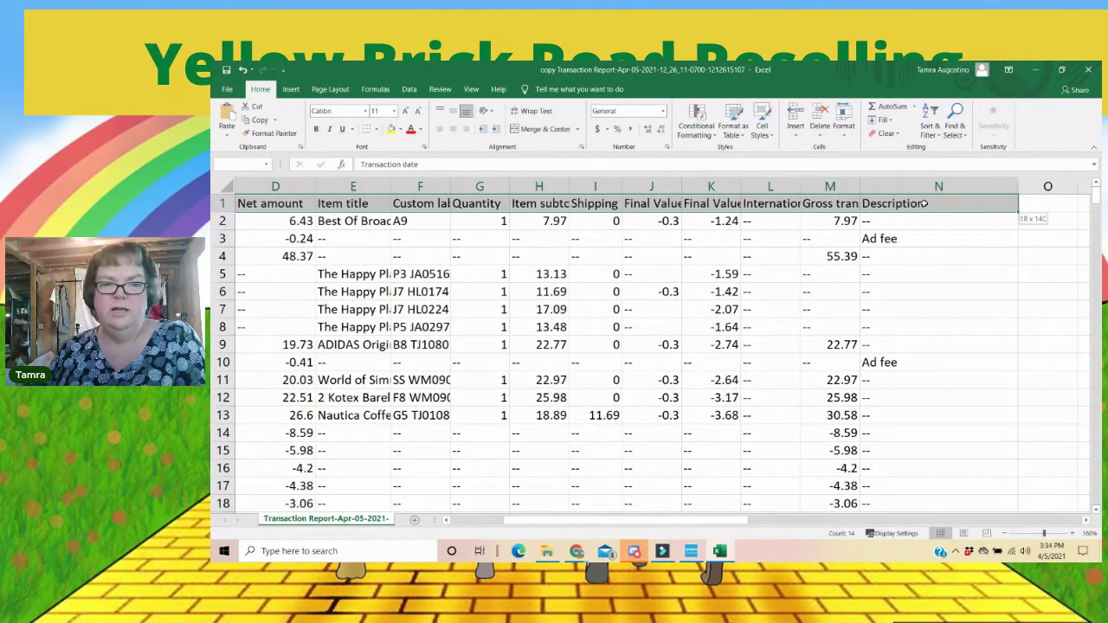
{"action": "left_click_drag", "start_coordinate": [924, 202], "coordinate": [924, 202]}
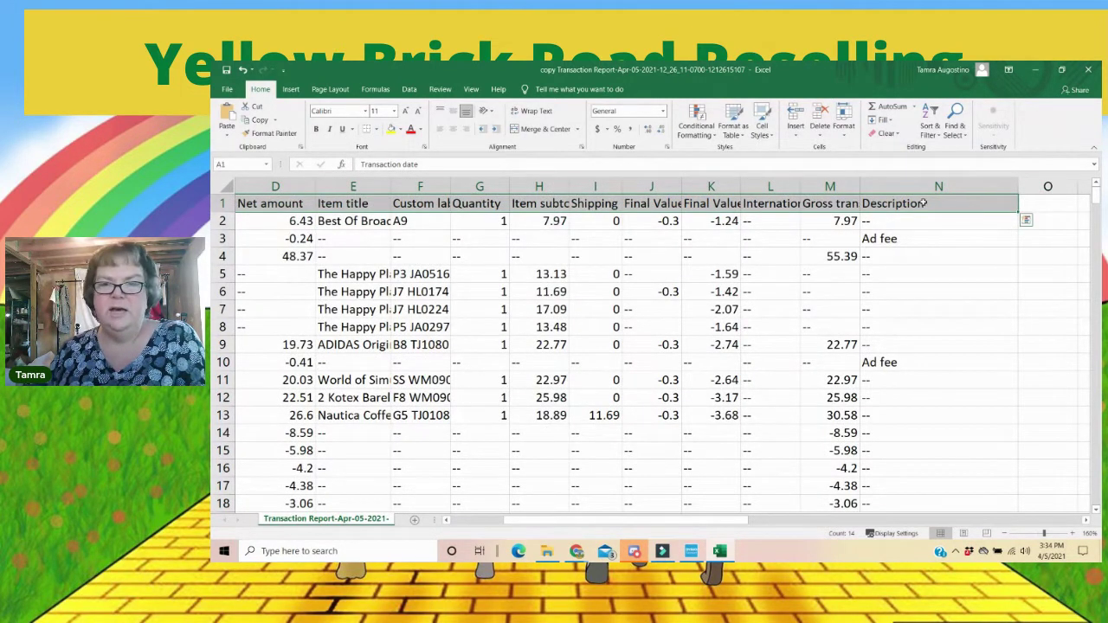
{"action": "left_click", "coordinate": [929, 127]}
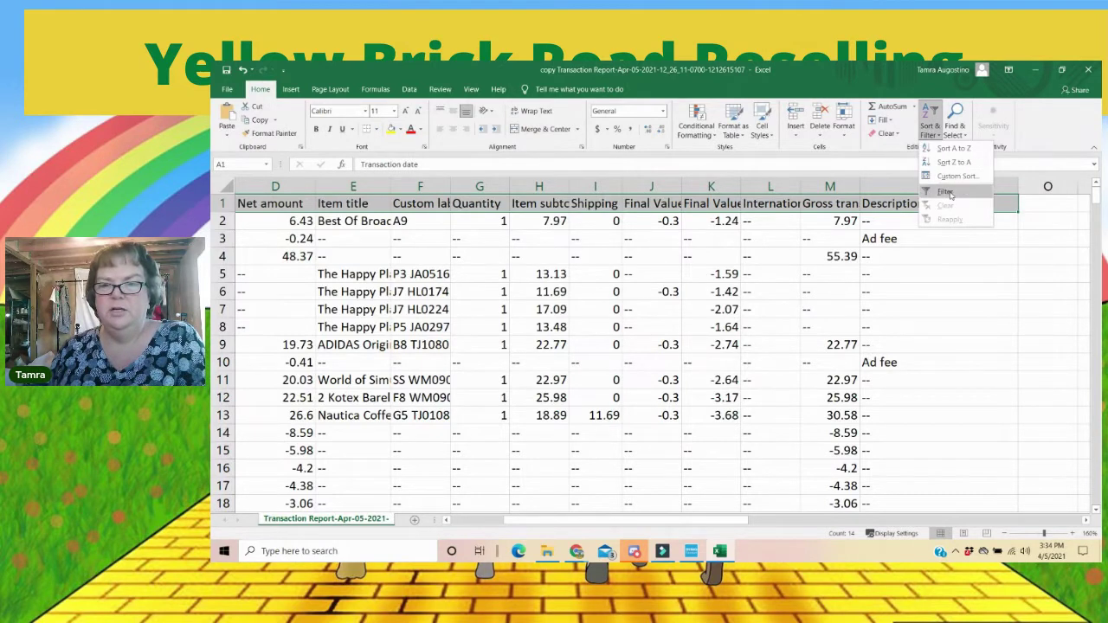
{"action": "left_click", "coordinate": [948, 192]}
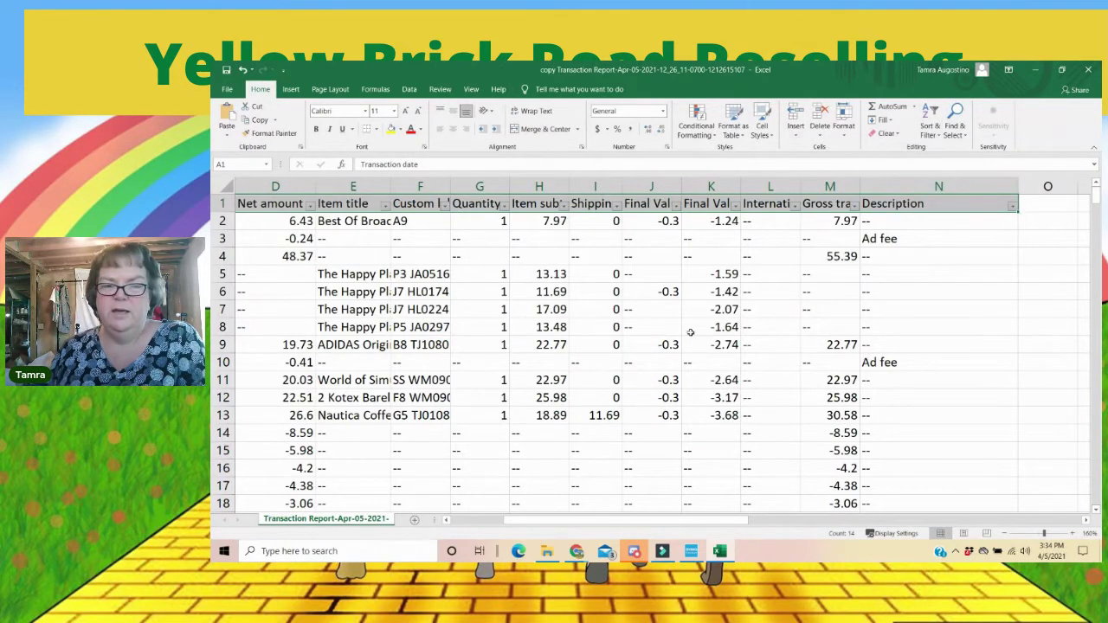
Step: Sort the report A to Z by Transaction date, followed by an A to Z sort on Type
{"action": "left_click_drag", "start_coordinate": [524, 522], "coordinate": [448, 522]}
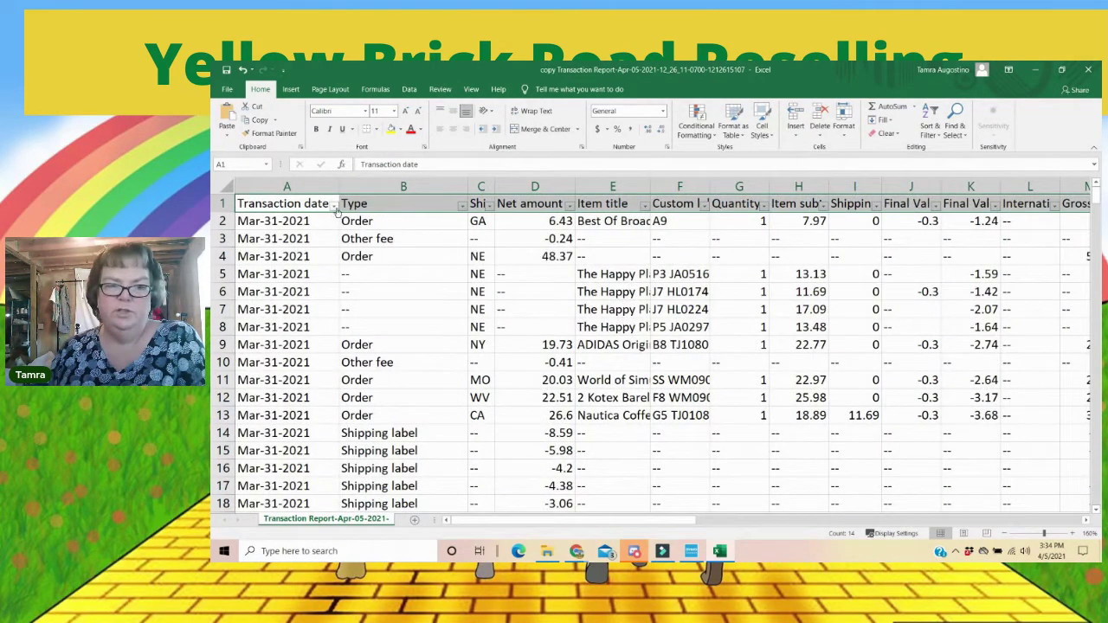
{"action": "left_click", "coordinate": [332, 211]}
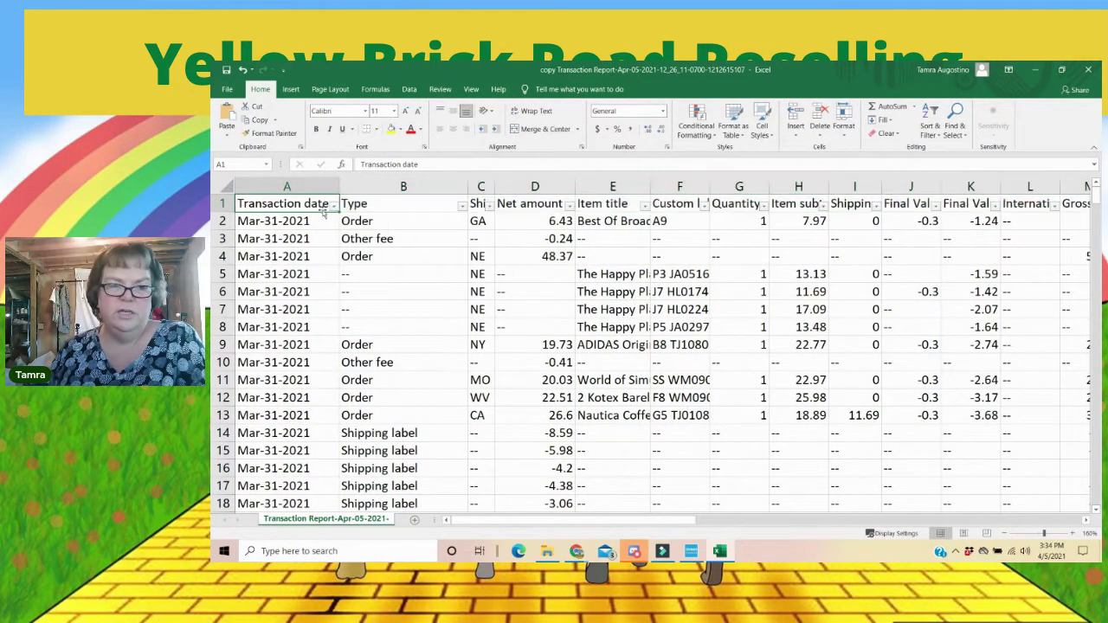
{"action": "left_click", "coordinate": [334, 208]}
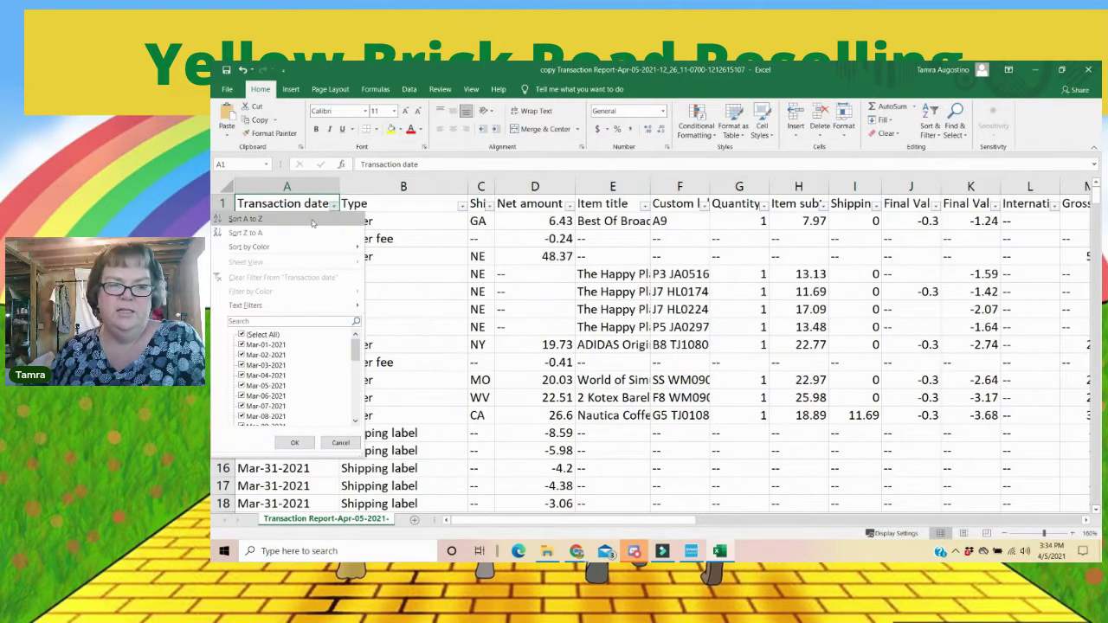
{"action": "left_click", "coordinate": [282, 220]}
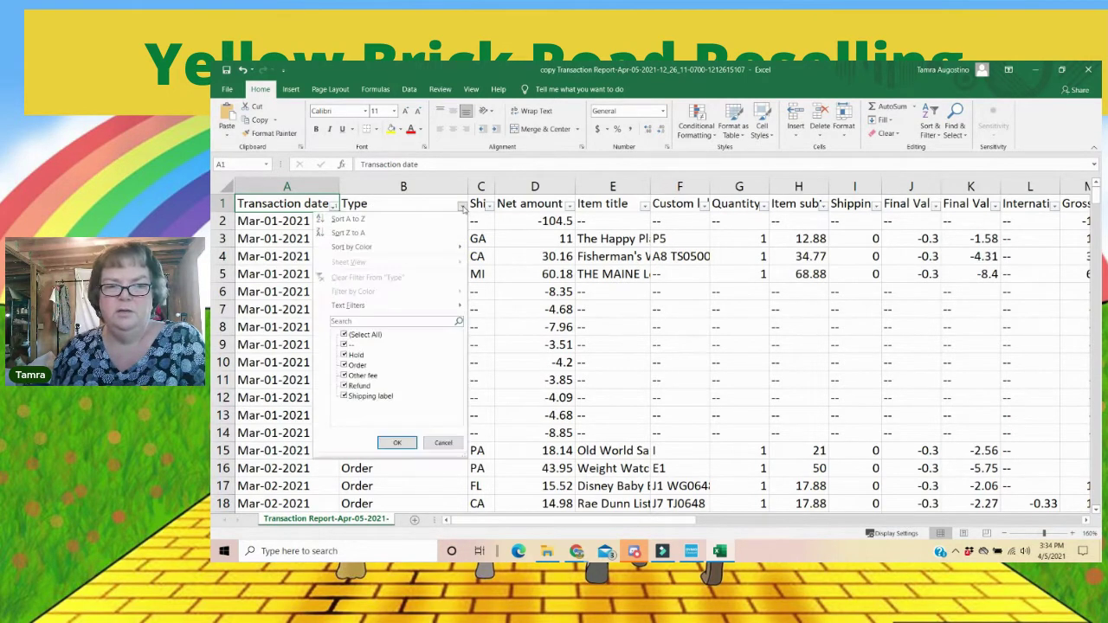
{"action": "left_click", "coordinate": [462, 205]}
{"action": "left_click", "coordinate": [441, 219]}
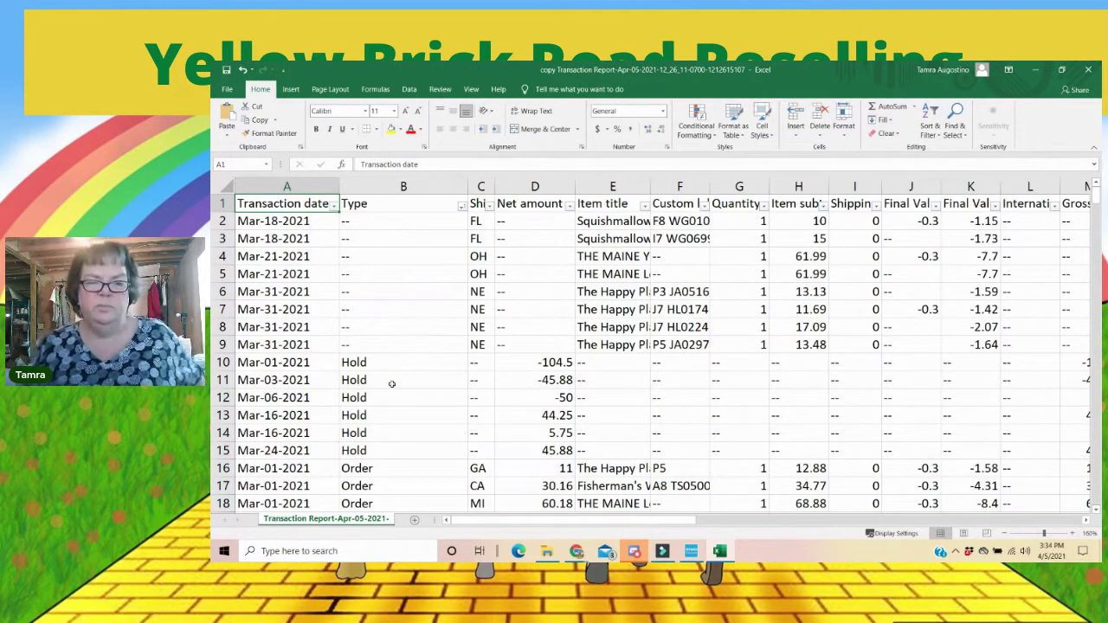
Step: Review the sorted transaction types from the Hold rows through Order, Other fee, Refund and Shipping label
{"action": "left_click_drag", "start_coordinate": [365, 361], "coordinate": [361, 448]}
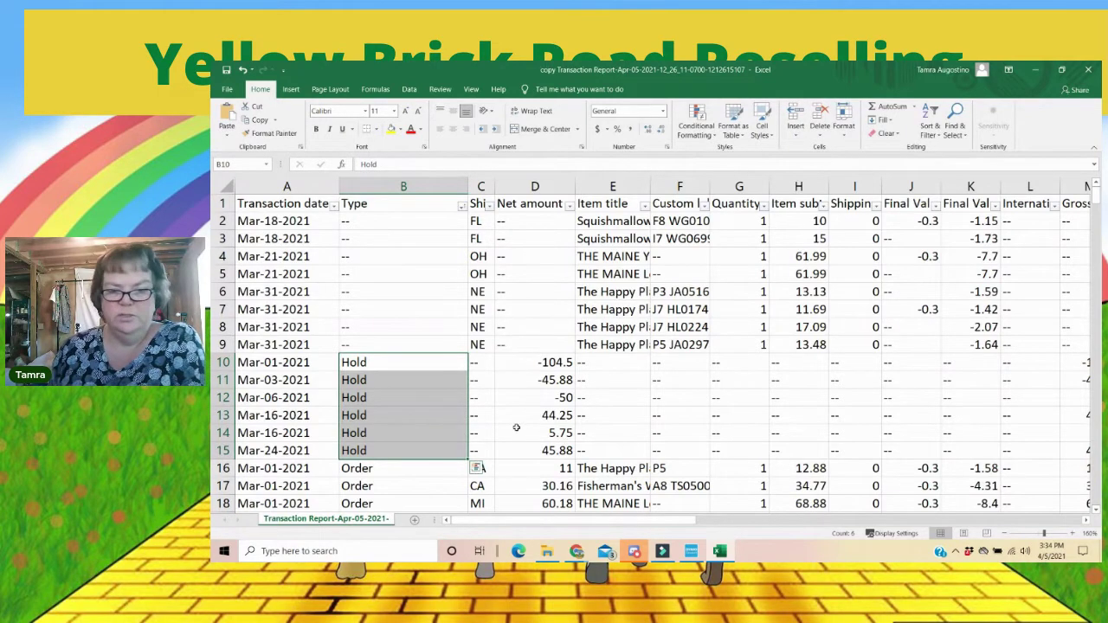
{"action": "scroll", "coordinate": [516, 428], "scroll_direction": "down", "scroll_amount": 5}
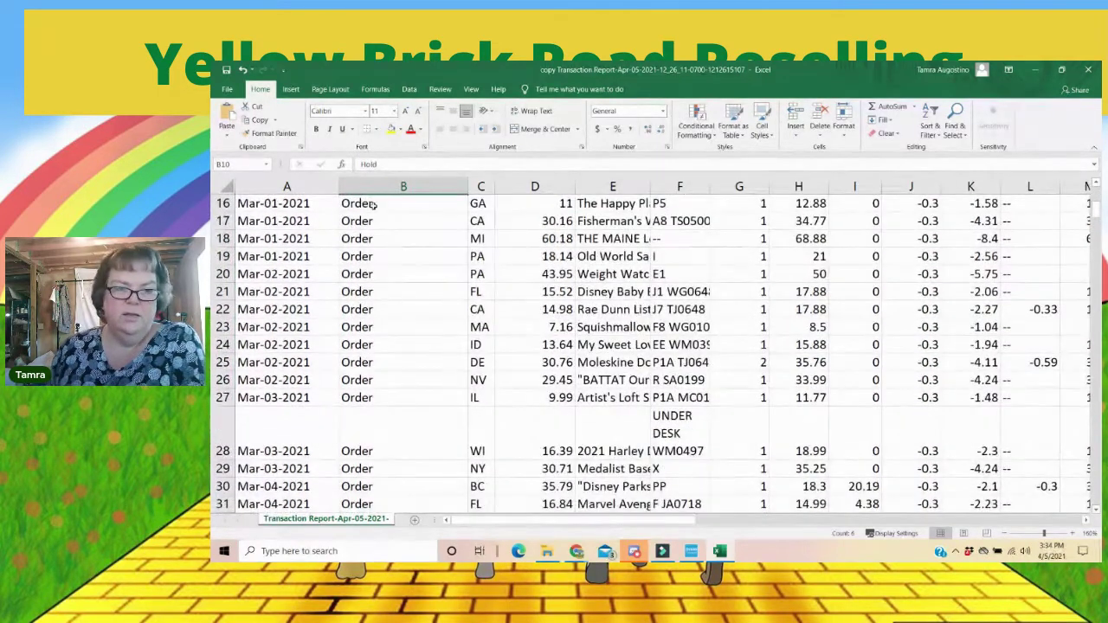
{"action": "scroll", "coordinate": [384, 408], "scroll_direction": "down", "scroll_amount": 1}
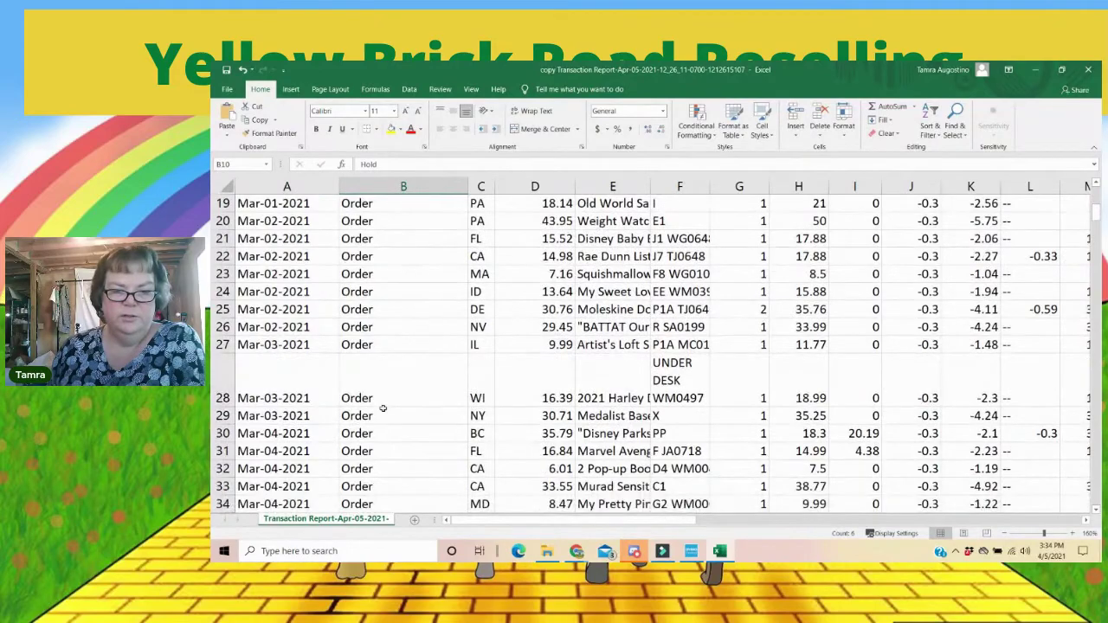
{"action": "scroll", "coordinate": [383, 407], "scroll_direction": "down", "scroll_amount": 14}
{"action": "scroll", "coordinate": [383, 407], "scroll_direction": "down", "scroll_amount": 20}
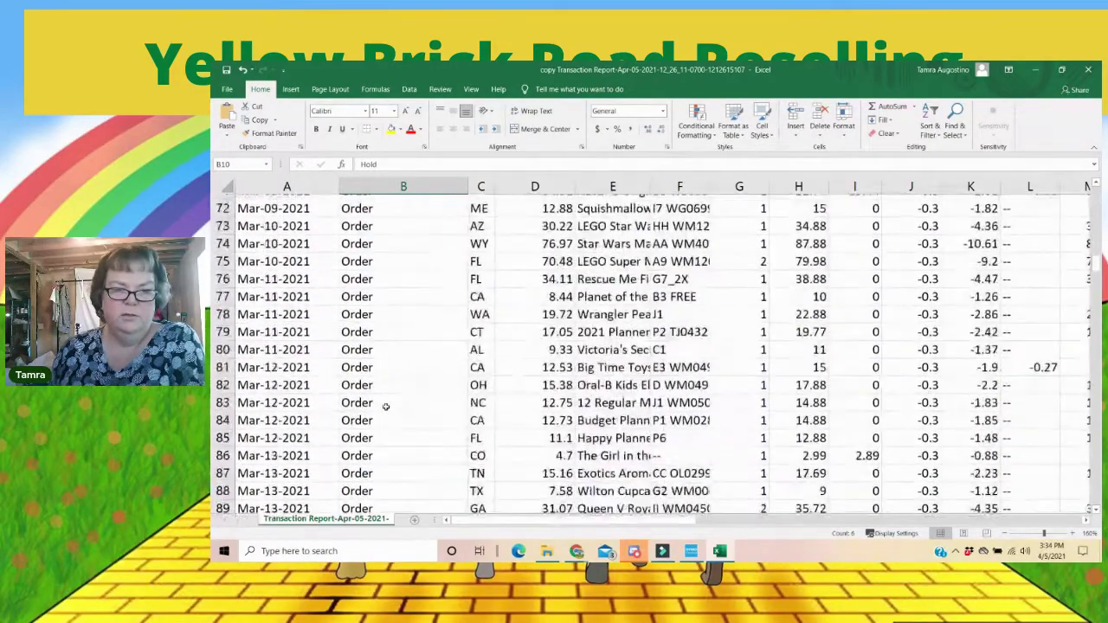
{"action": "scroll", "coordinate": [392, 397], "scroll_direction": "down", "scroll_amount": 12}
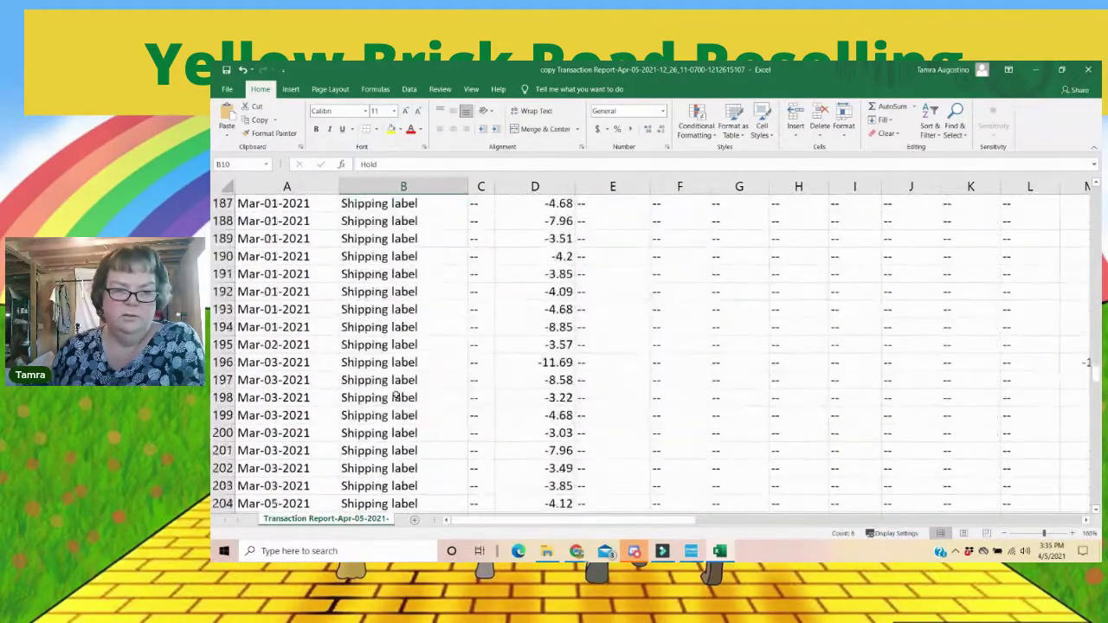
{"action": "scroll", "coordinate": [394, 397], "scroll_direction": "up", "scroll_amount": 8}
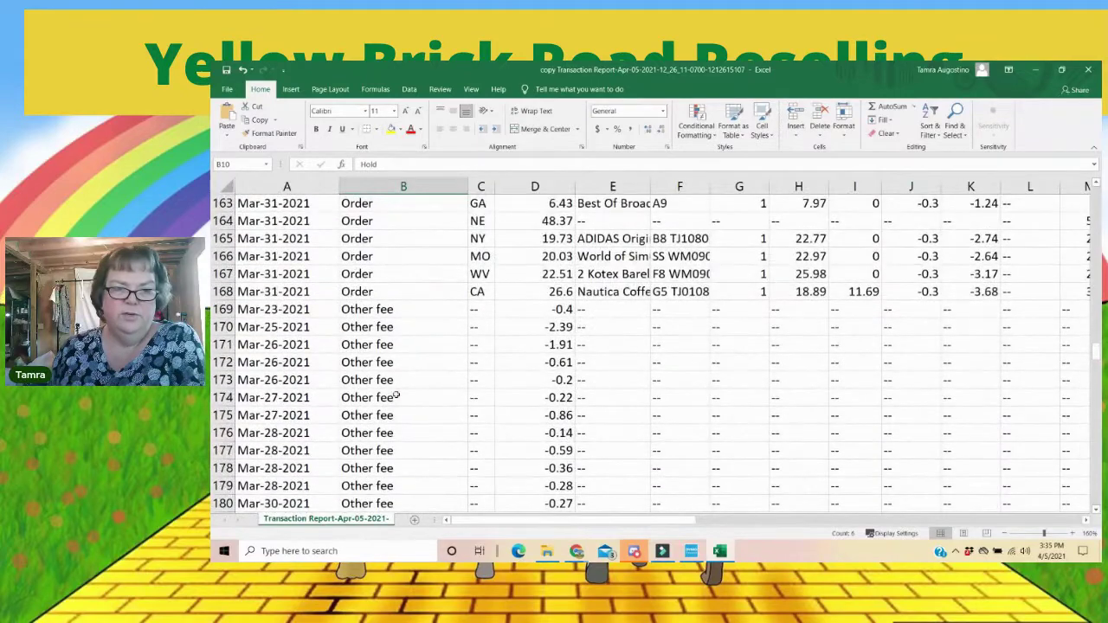
{"action": "scroll", "coordinate": [396, 395], "scroll_direction": "down", "scroll_amount": 5}
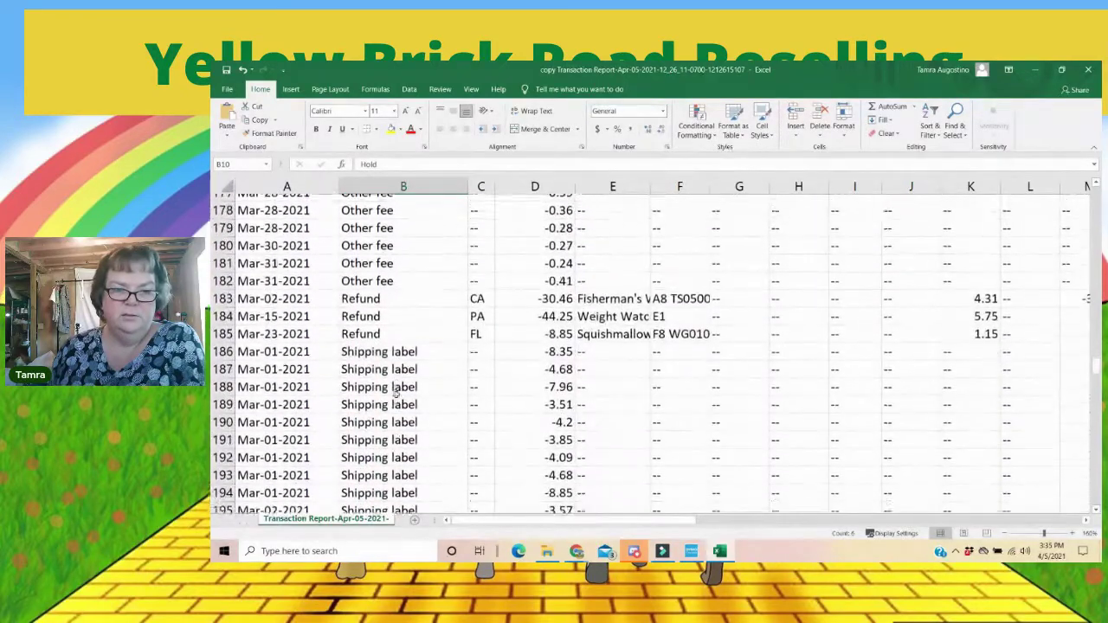
{"action": "scroll", "coordinate": [396, 391], "scroll_direction": "down", "scroll_amount": 2}
{"action": "scroll", "coordinate": [416, 381], "scroll_direction": "up", "scroll_amount": 1}
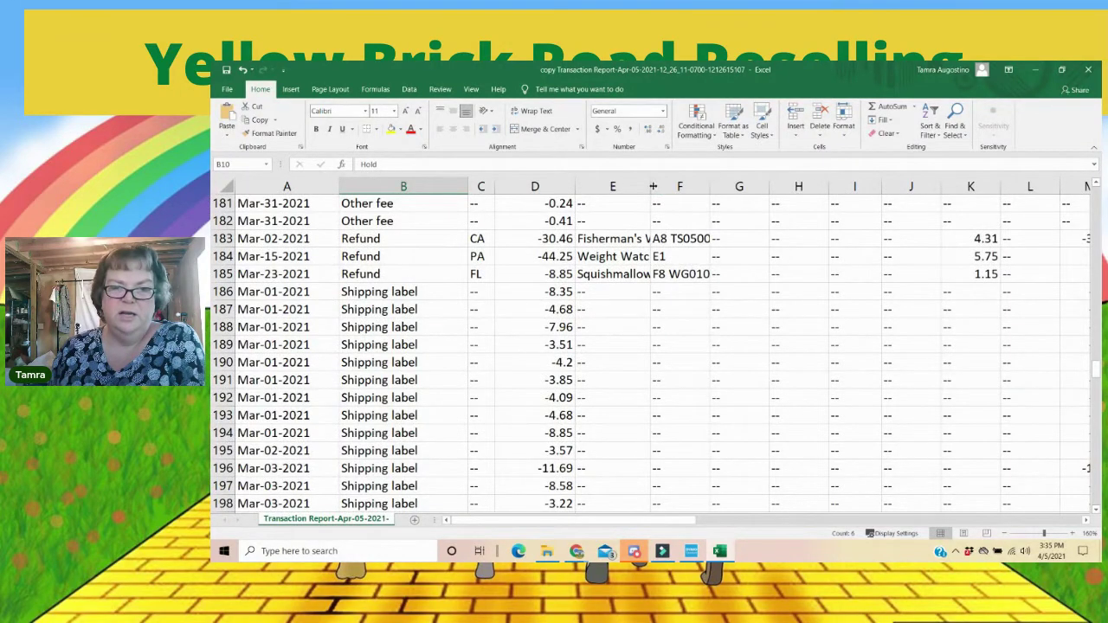
Step: Widen the Item title column and view the full item title of the Mar-02-2021 refund
{"action": "left_click_drag", "start_coordinate": [652, 186], "coordinate": [699, 195]}
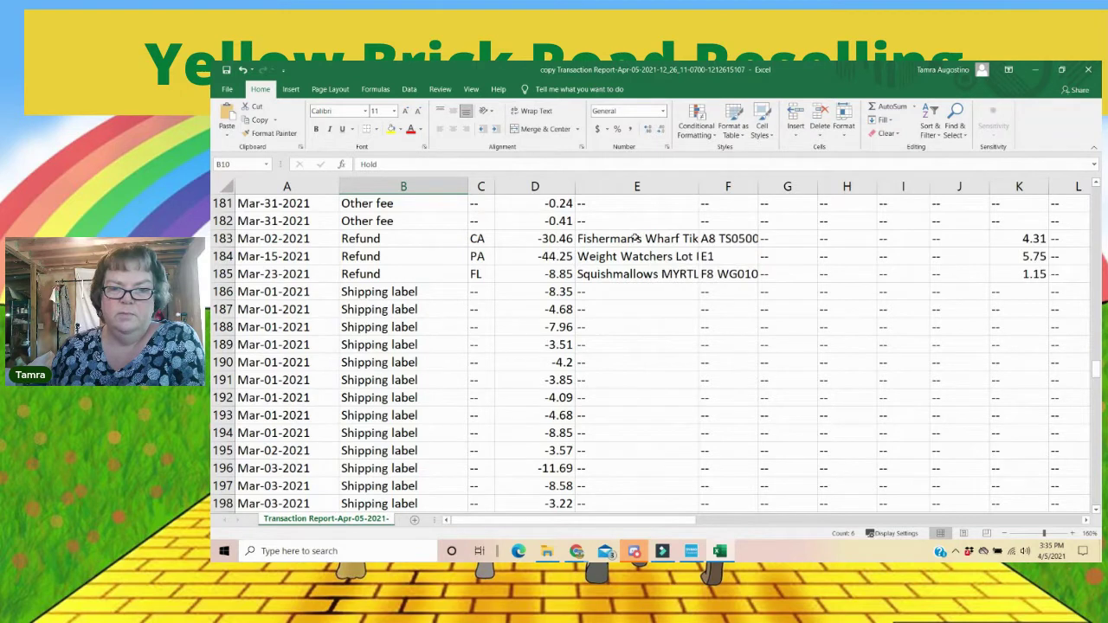
{"action": "left_click", "coordinate": [636, 238]}
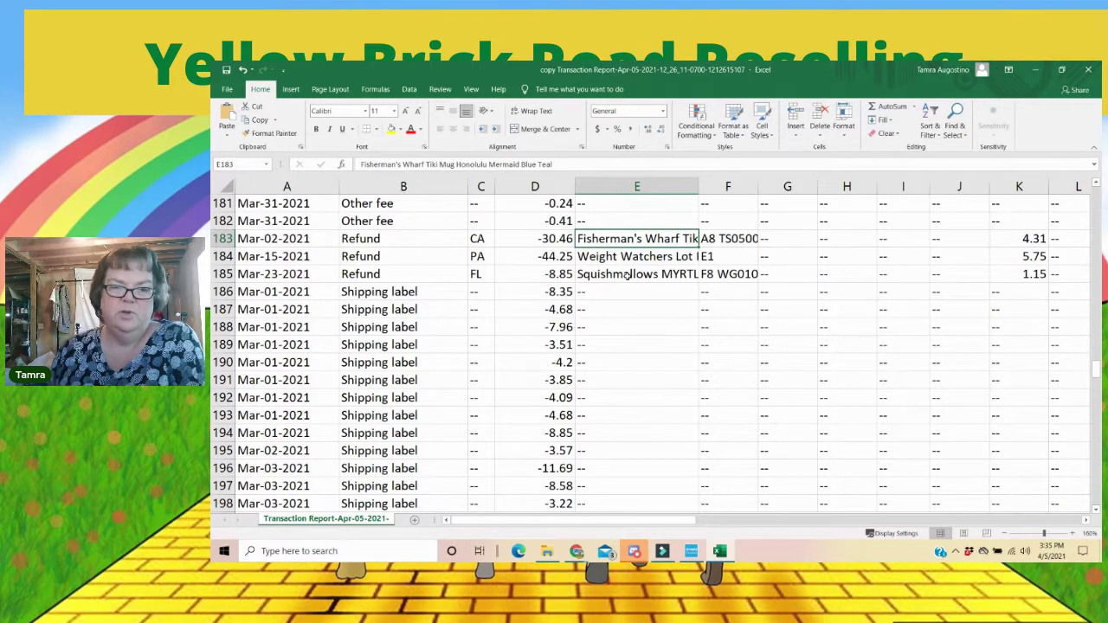
Step: Review the Shipping label rows through the end of the report and return to the header row
{"action": "scroll", "coordinate": [404, 345], "scroll_direction": "down", "scroll_amount": 2}
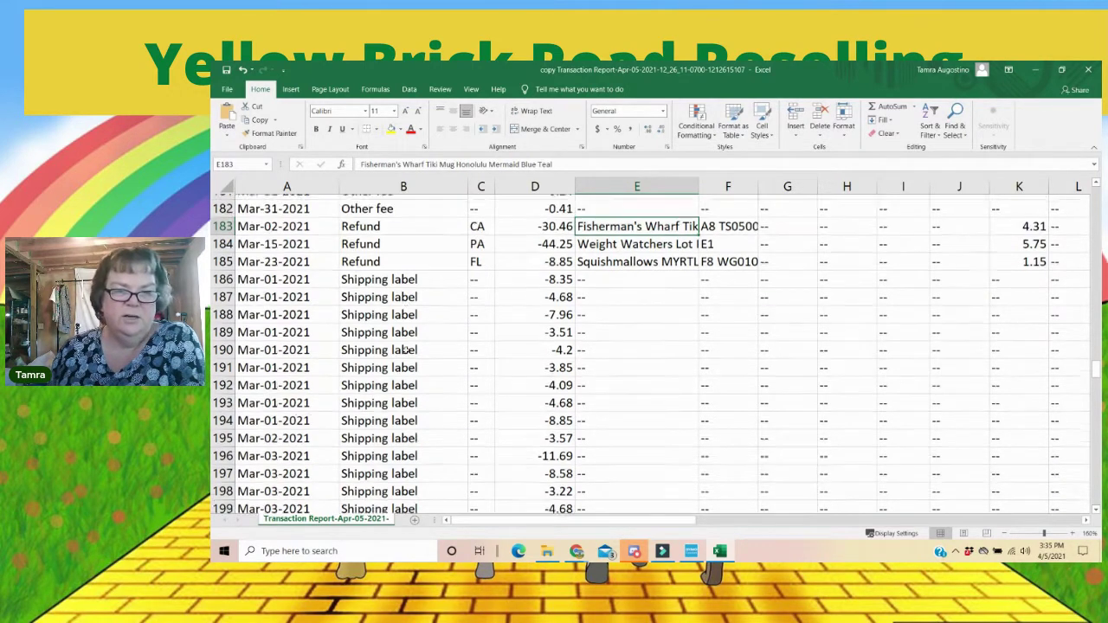
{"action": "scroll", "coordinate": [390, 398], "scroll_direction": "down", "scroll_amount": 20}
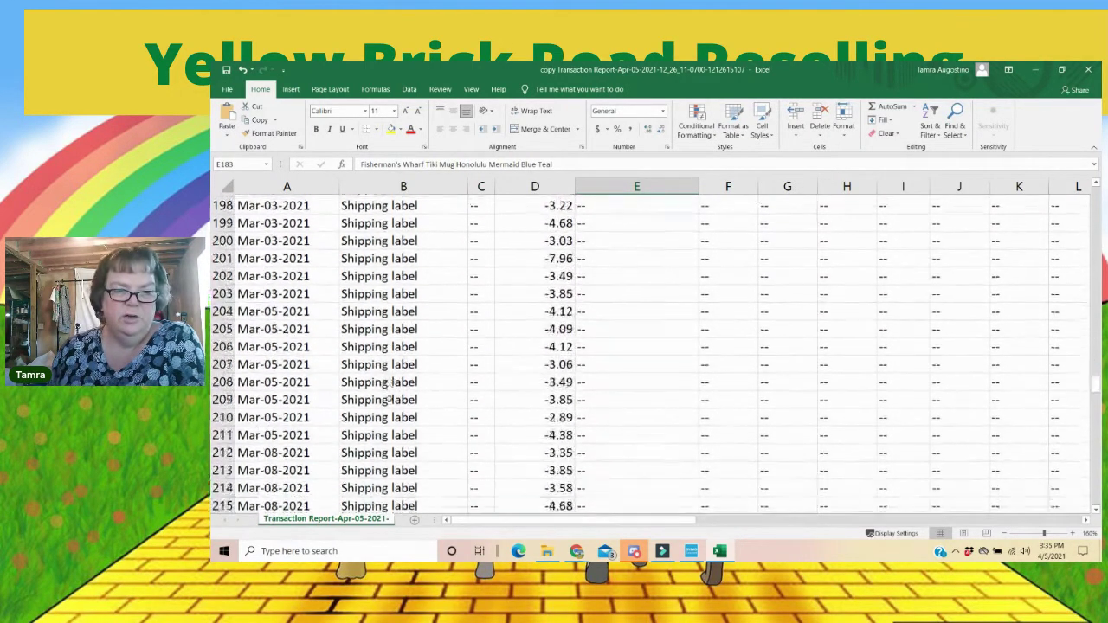
{"action": "scroll", "coordinate": [390, 398], "scroll_direction": "down", "scroll_amount": 20}
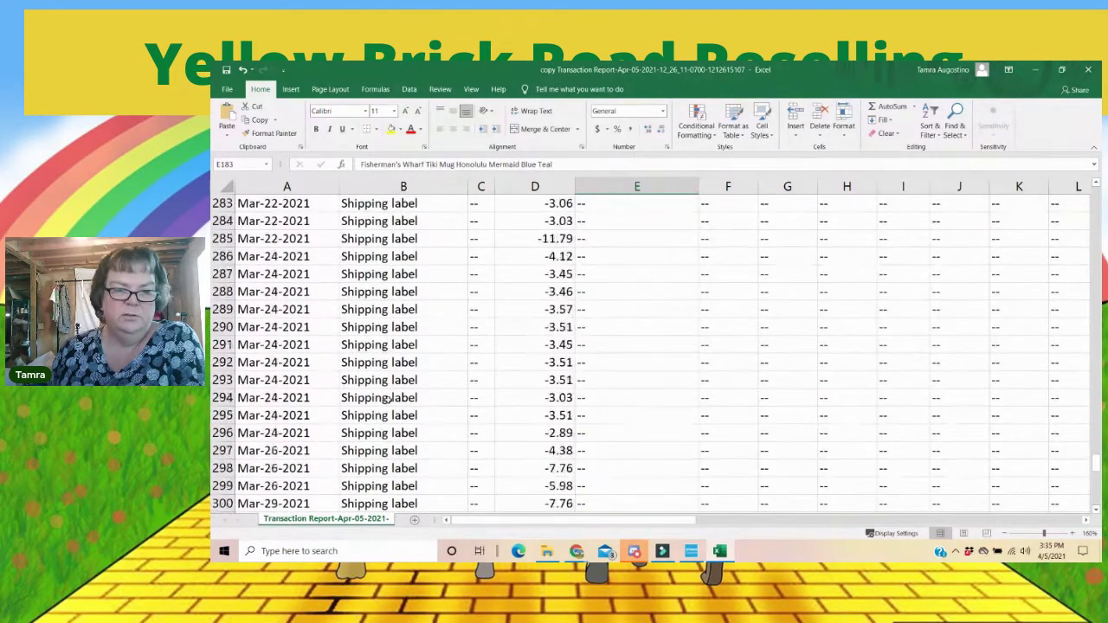
{"action": "scroll", "coordinate": [393, 399], "scroll_direction": "up", "scroll_amount": 4}
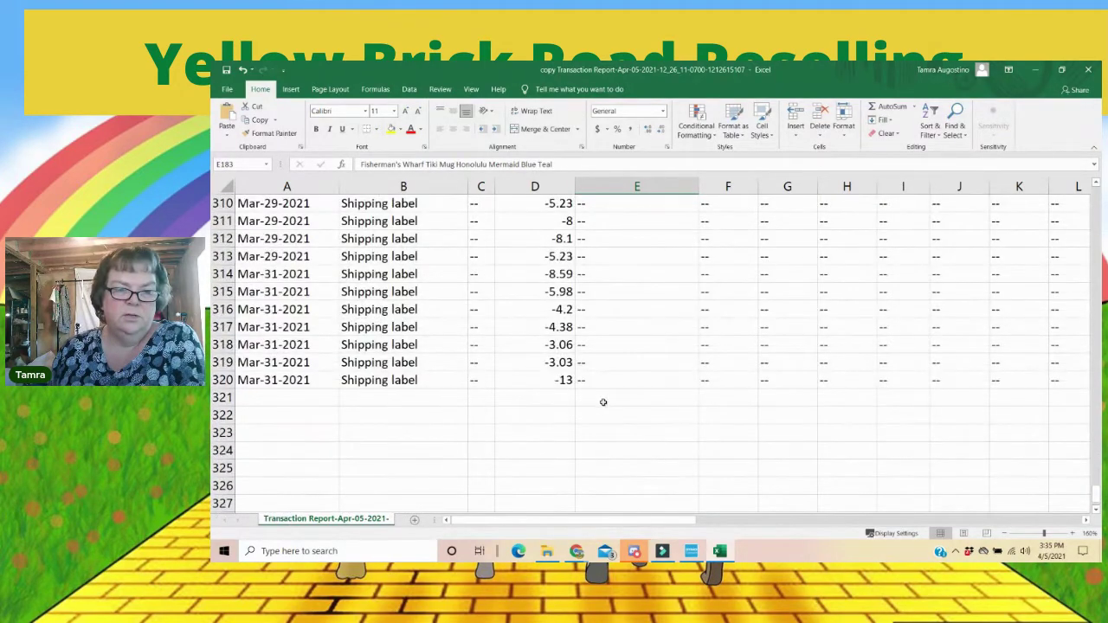
{"action": "scroll", "coordinate": [604, 404], "scroll_direction": "up", "scroll_amount": 1}
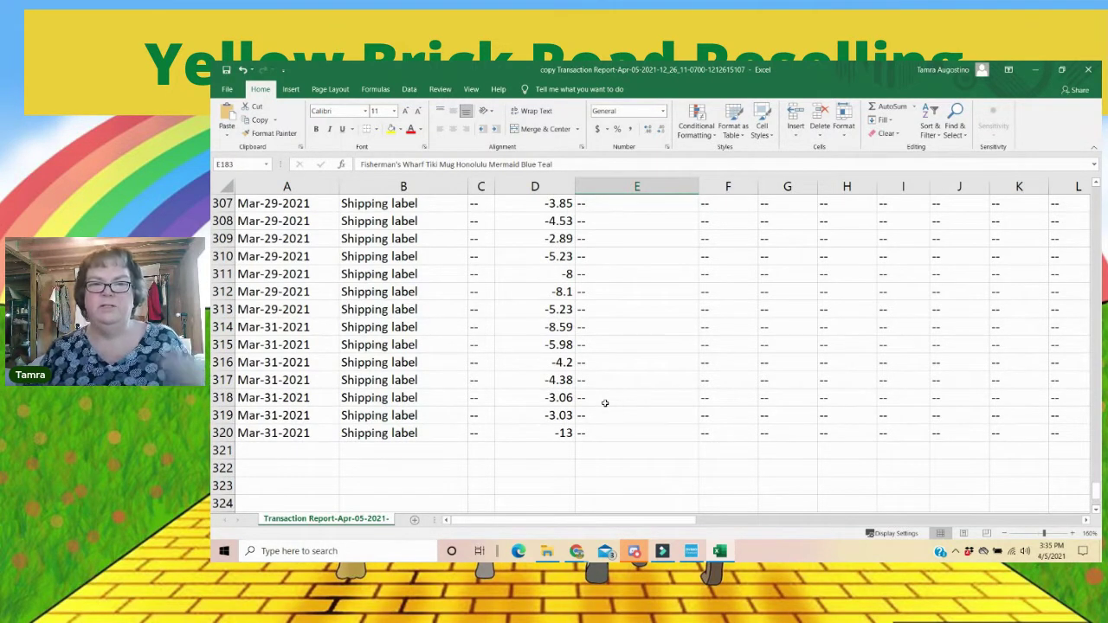
{"action": "scroll", "coordinate": [605, 400], "scroll_direction": "up", "scroll_amount": 20}
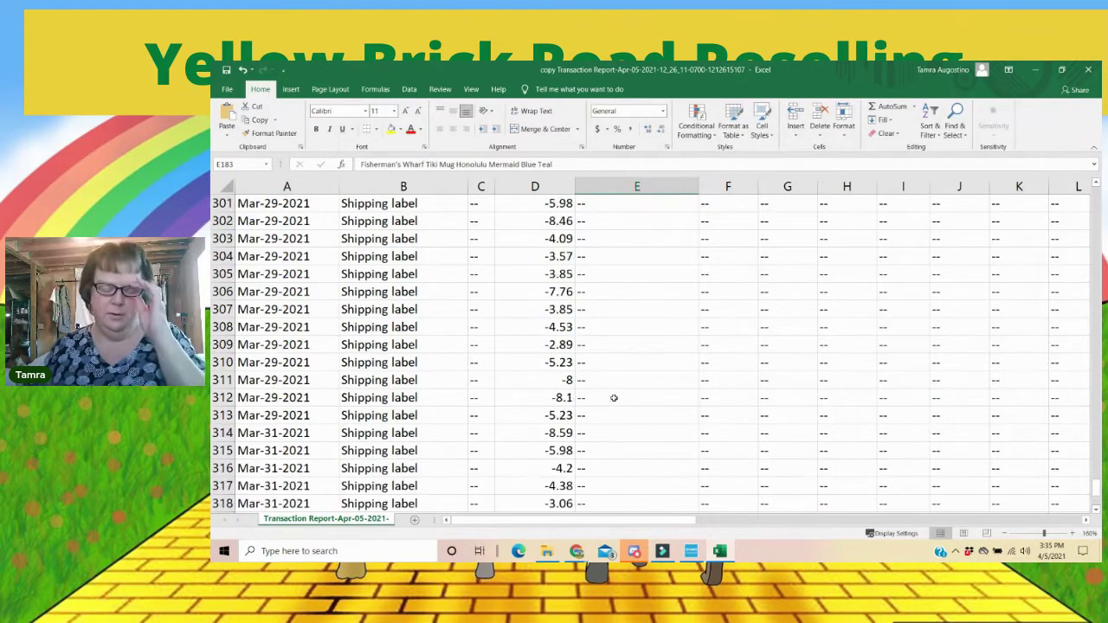
{"action": "scroll", "coordinate": [617, 385], "scroll_direction": "up", "scroll_amount": 3}
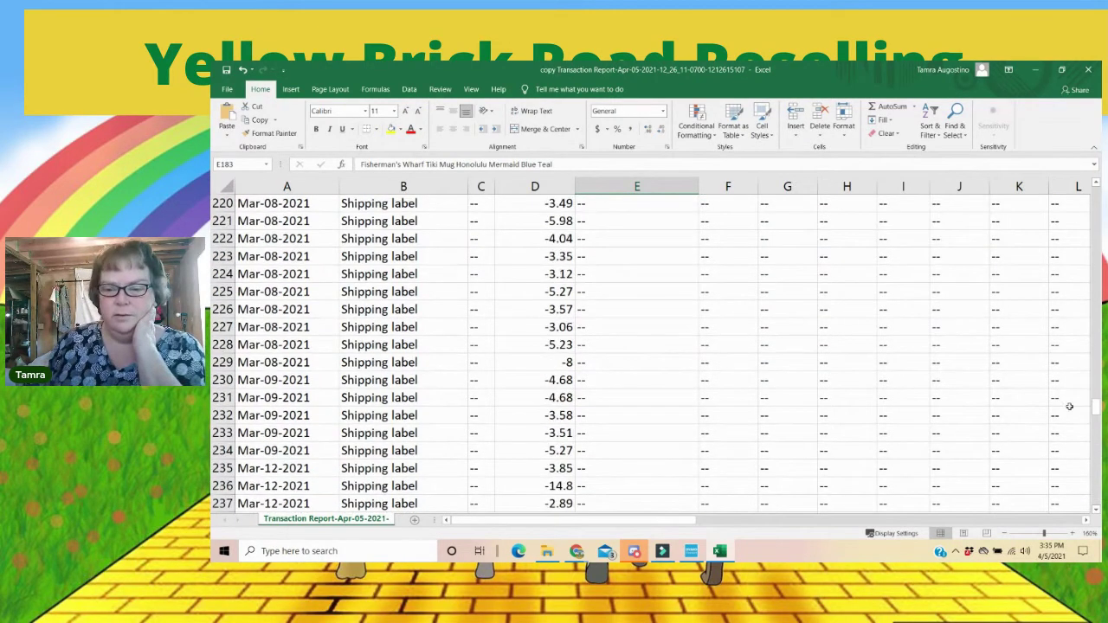
{"action": "left_click_drag", "start_coordinate": [1095, 407], "coordinate": [1095, 197]}
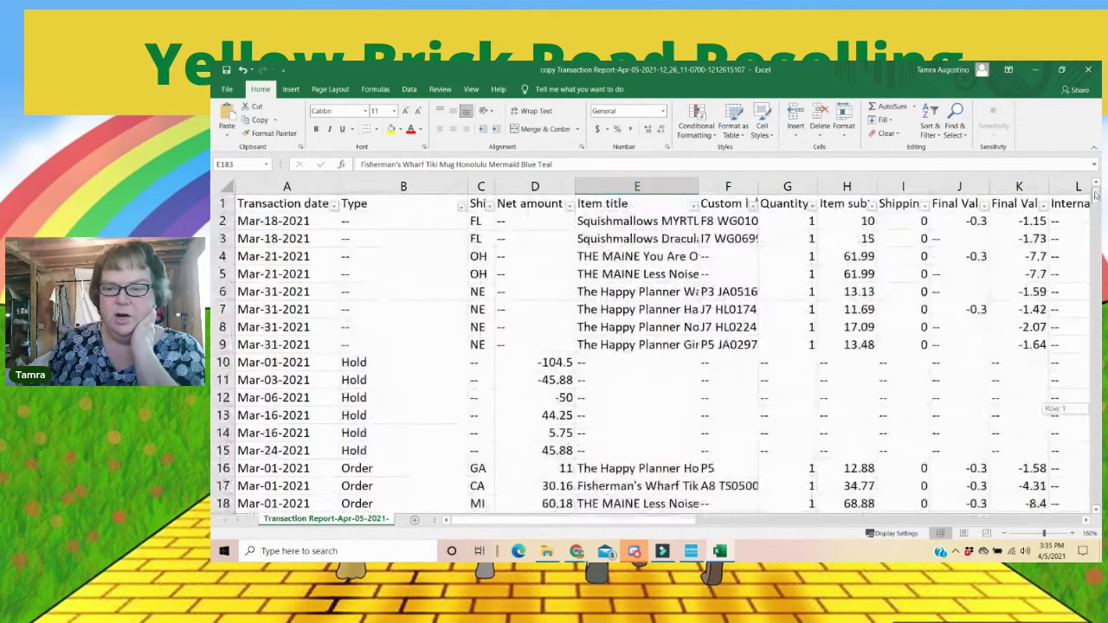
Step: Fill the Type cells of all Order rows, B16 through B168, with Orange, Accent 2, Lighter 40%
{"action": "scroll", "coordinate": [368, 363], "scroll_direction": "down", "scroll_amount": 1}
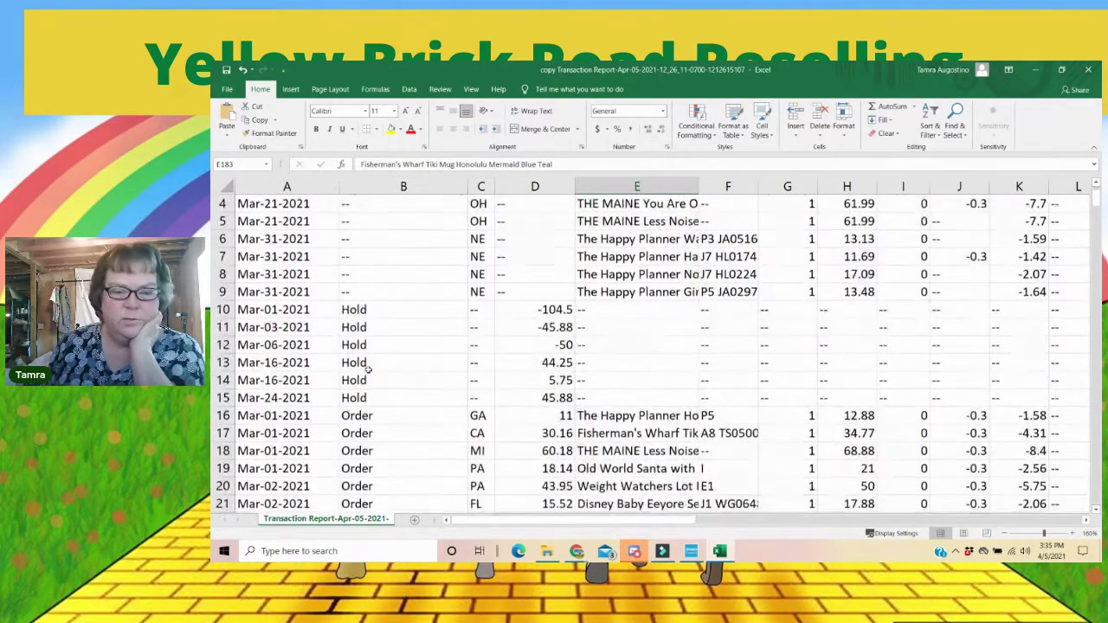
{"action": "scroll", "coordinate": [364, 372], "scroll_direction": "up", "scroll_amount": 1}
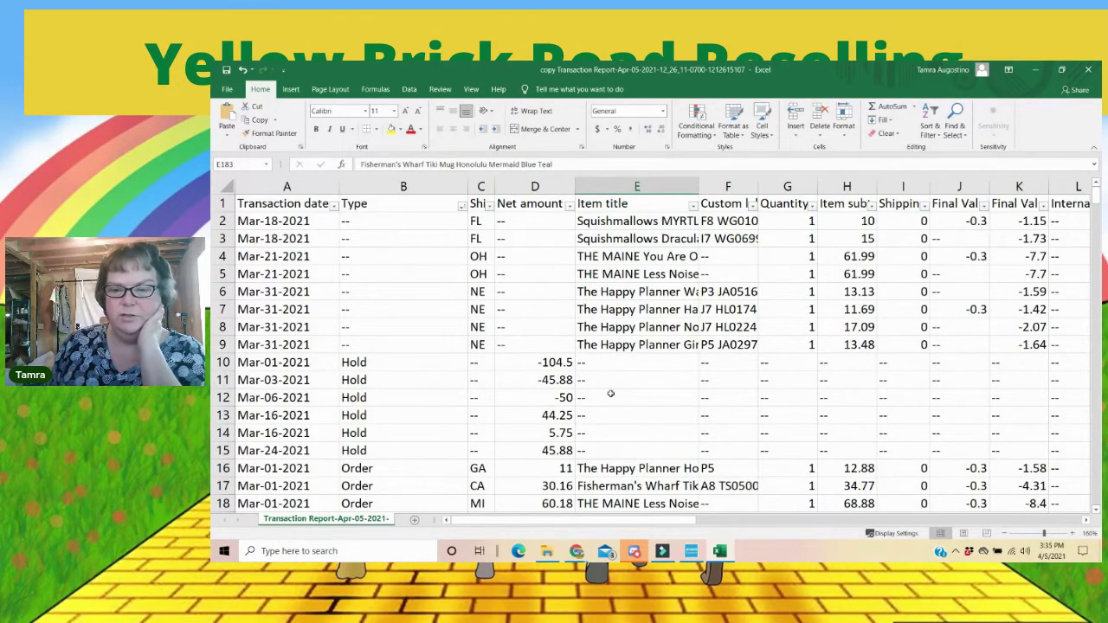
{"action": "scroll", "coordinate": [612, 393], "scroll_direction": "down", "scroll_amount": 1}
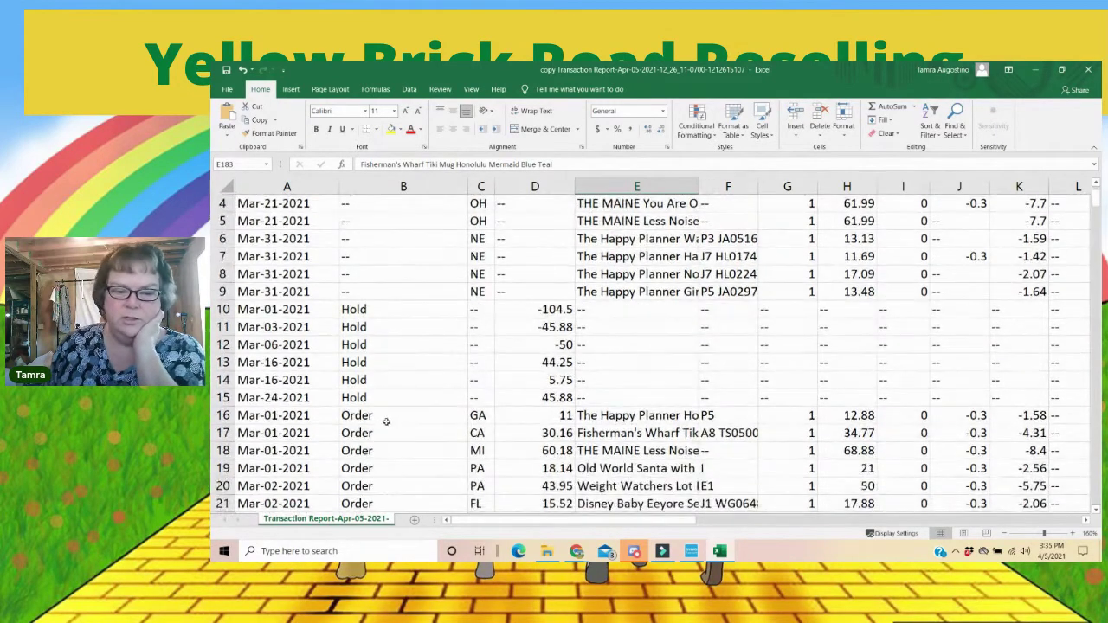
{"action": "left_click", "coordinate": [383, 421]}
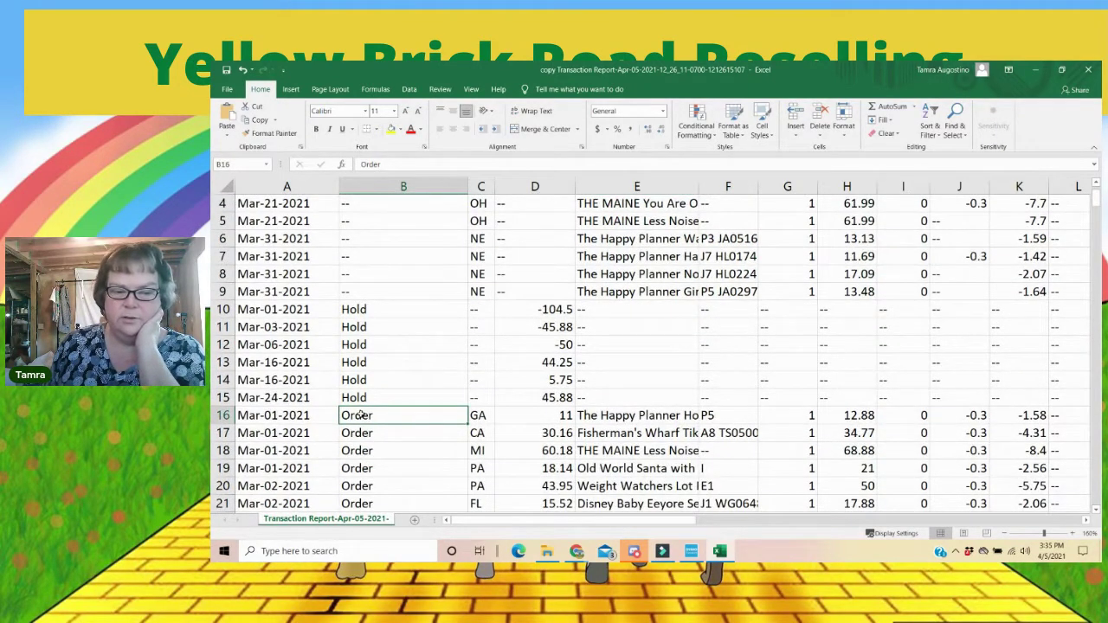
{"action": "scroll", "coordinate": [363, 406], "scroll_direction": "down", "scroll_amount": 1}
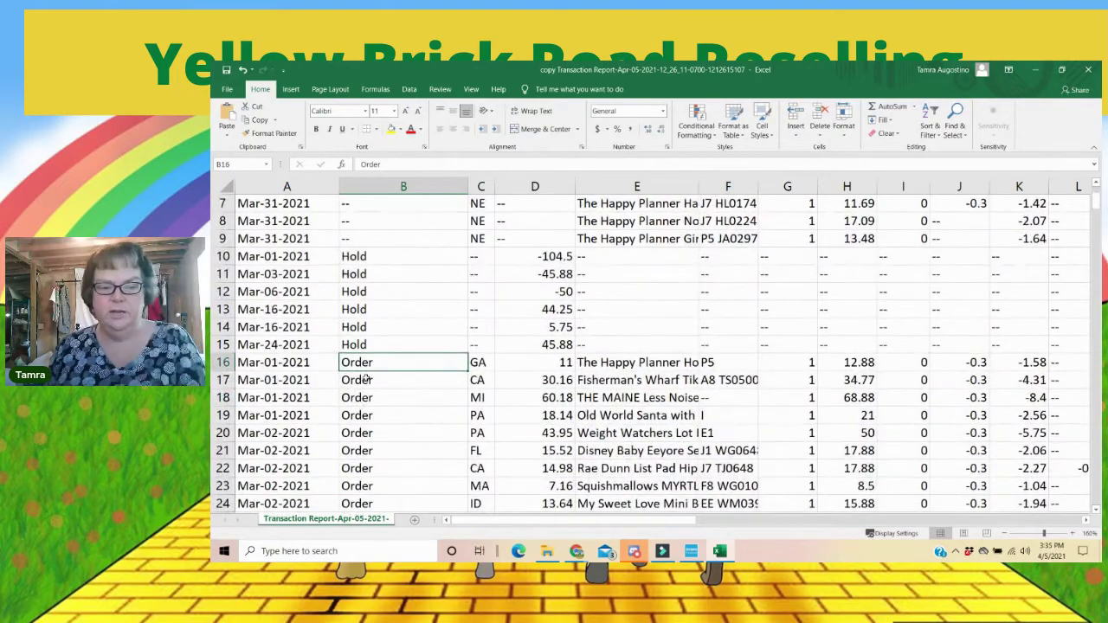
{"action": "scroll", "coordinate": [367, 396], "scroll_direction": "down", "scroll_amount": 1}
{"action": "scroll", "coordinate": [366, 393], "scroll_direction": "down", "scroll_amount": 14}
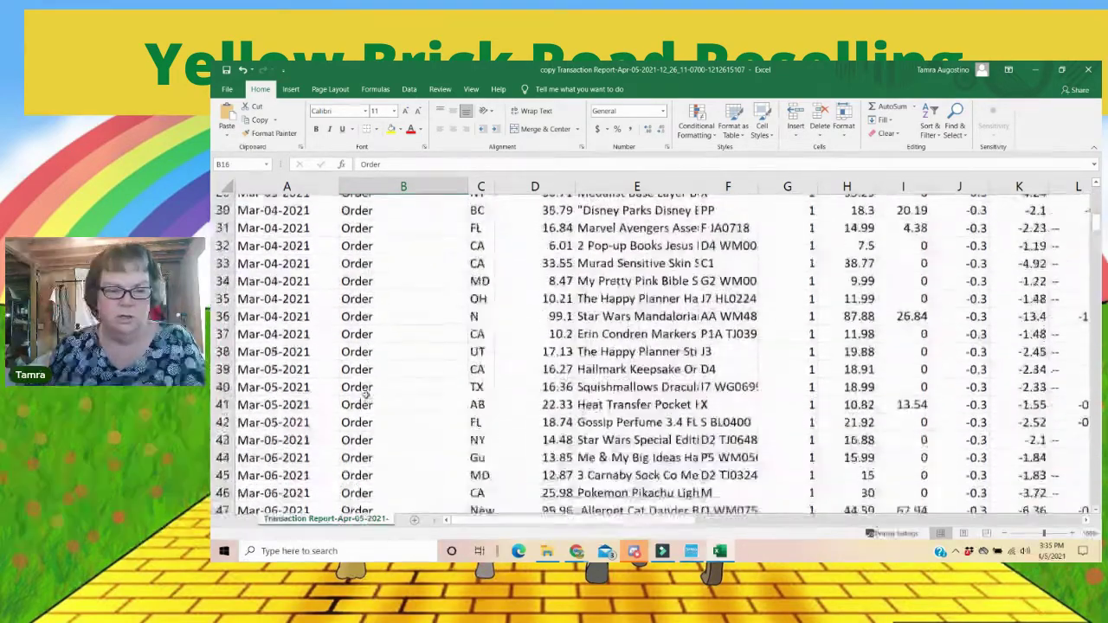
{"action": "scroll", "coordinate": [366, 394], "scroll_direction": "down", "scroll_amount": 14}
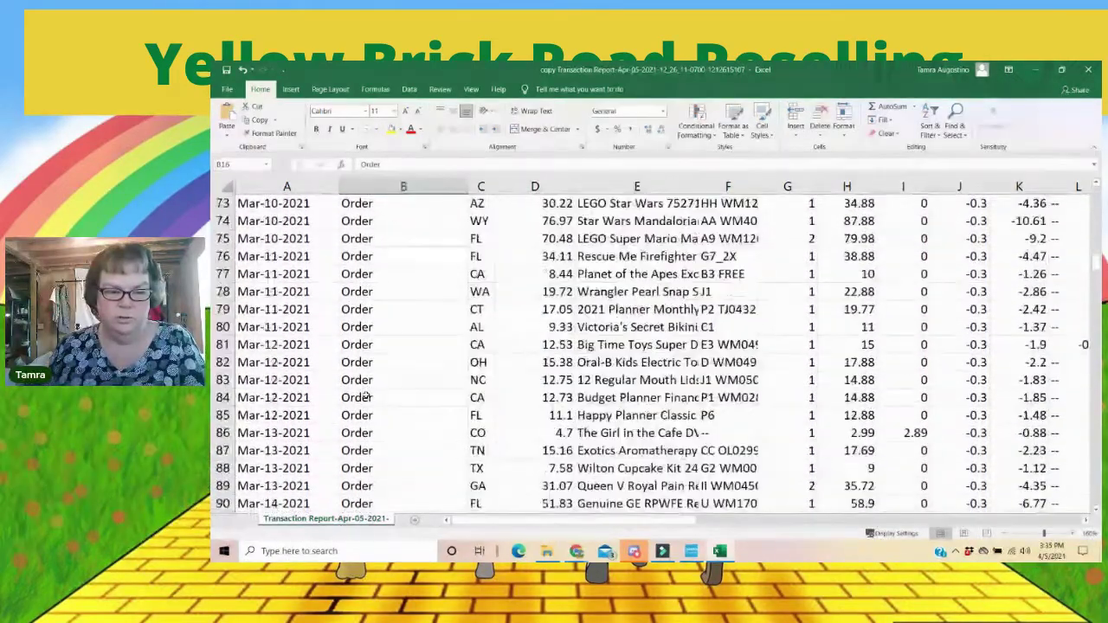
{"action": "scroll", "coordinate": [367, 397], "scroll_direction": "down", "scroll_amount": 15}
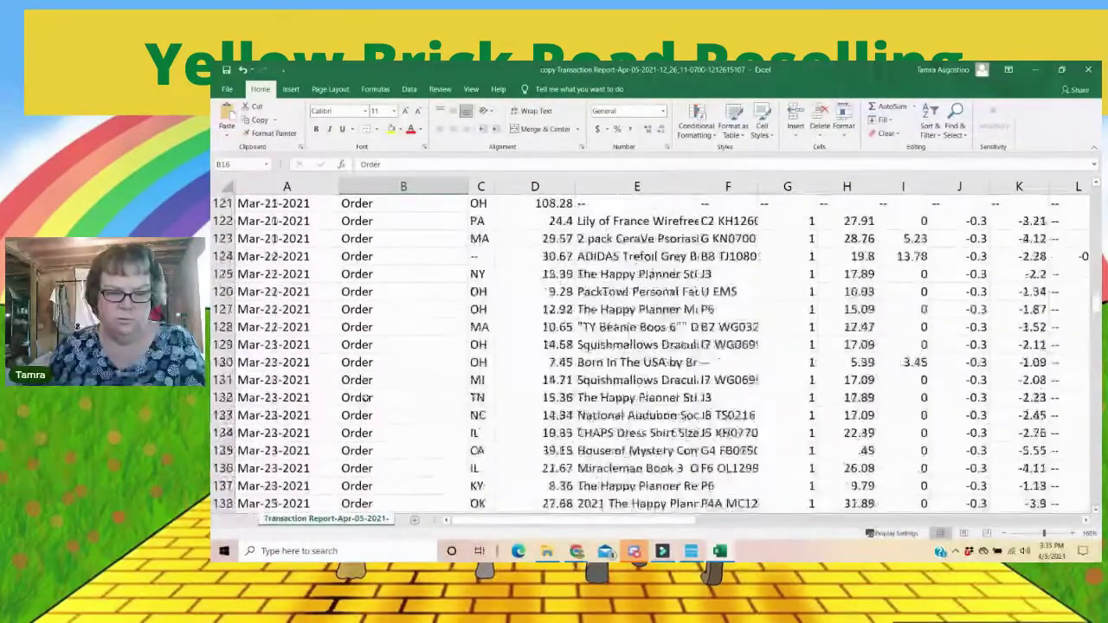
{"action": "scroll", "coordinate": [366, 395], "scroll_direction": "down", "scroll_amount": 8}
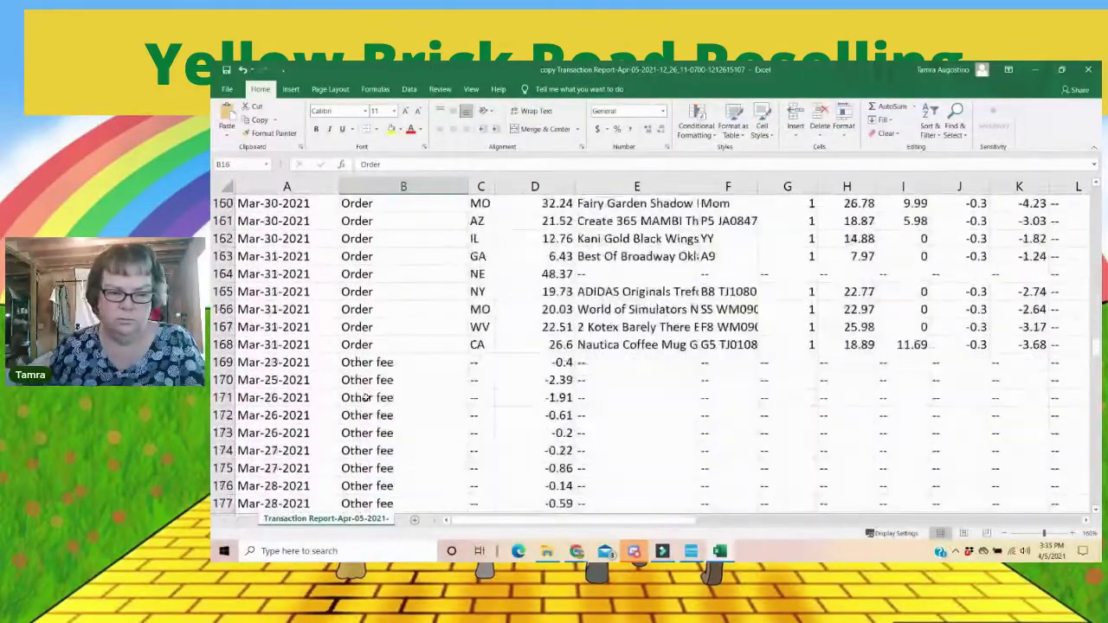
{"action": "left_click_drag", "start_coordinate": [370, 291], "coordinate": [372, 203]}
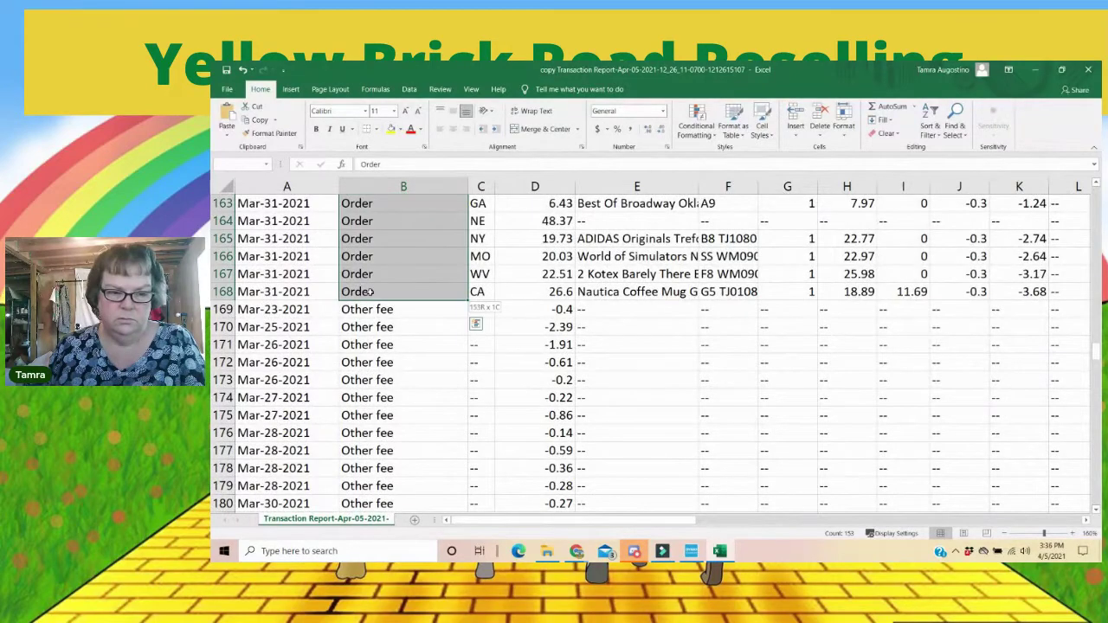
{"action": "left_click", "coordinate": [402, 128]}
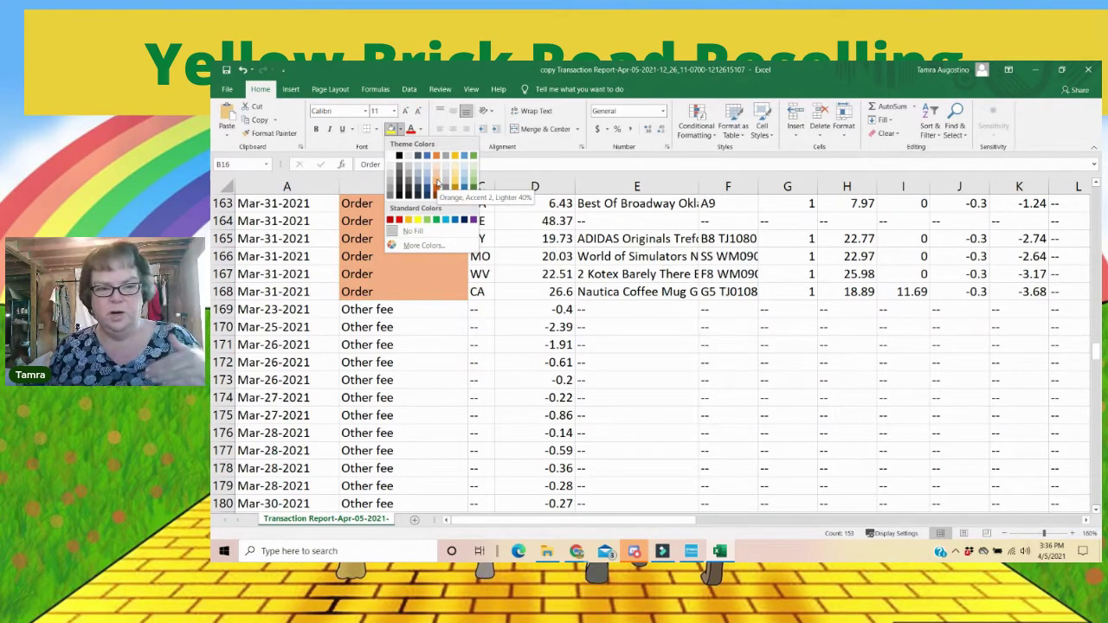
{"action": "left_click", "coordinate": [437, 184]}
{"action": "scroll", "coordinate": [383, 416], "scroll_direction": "up", "scroll_amount": 20}
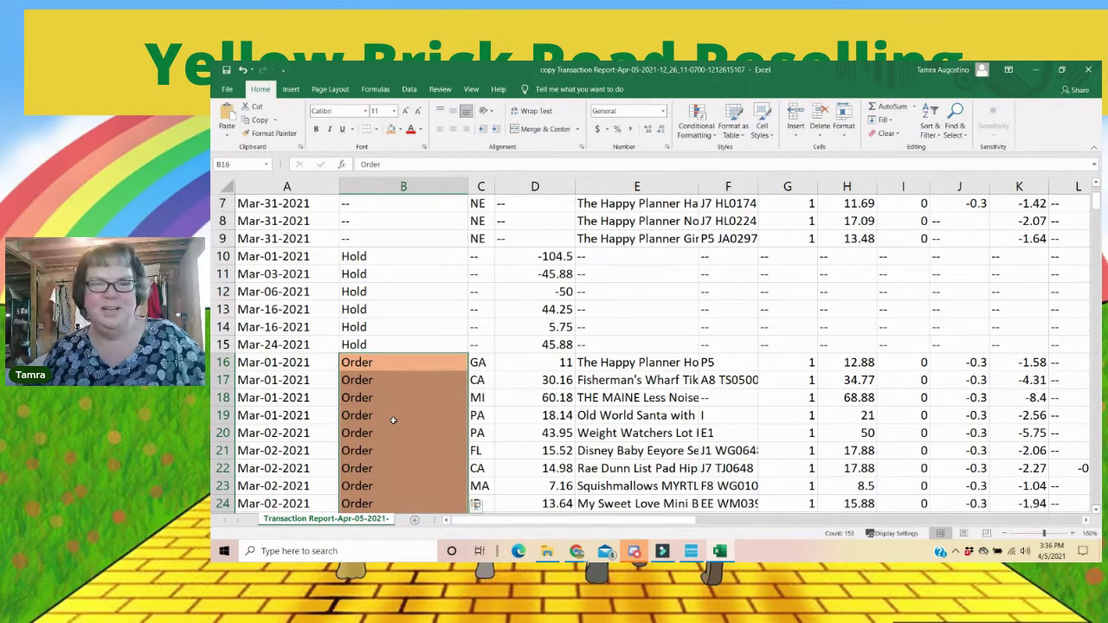
{"action": "left_click", "coordinate": [396, 362]}
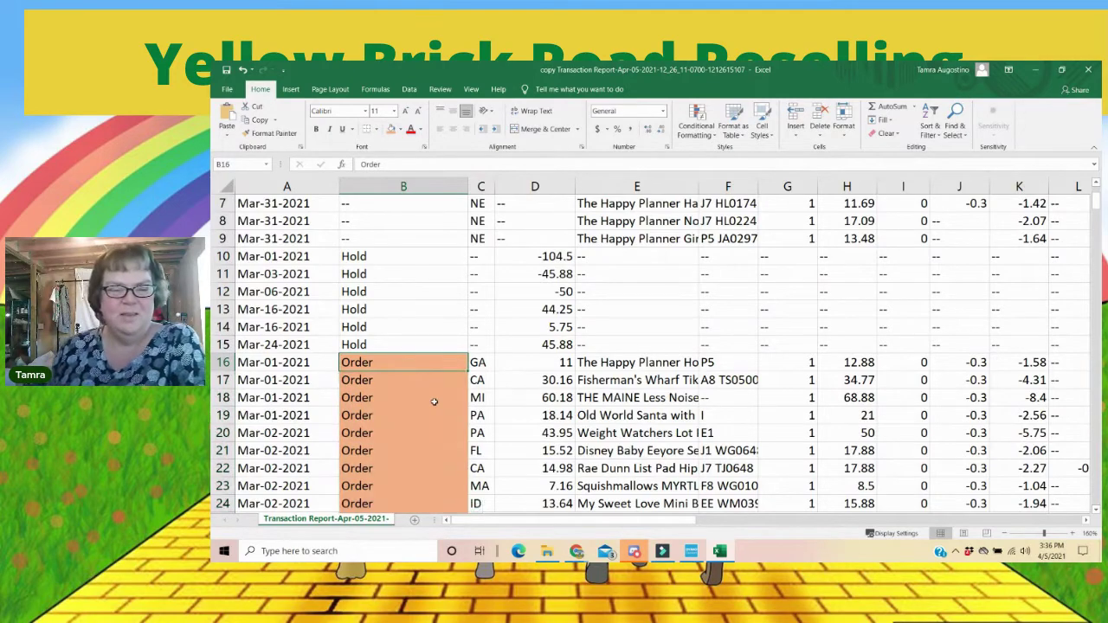
Step: Narrow the Transaction date column so more of the amount columns fit in view
{"action": "scroll", "coordinate": [396, 437], "scroll_direction": "down", "scroll_amount": 4}
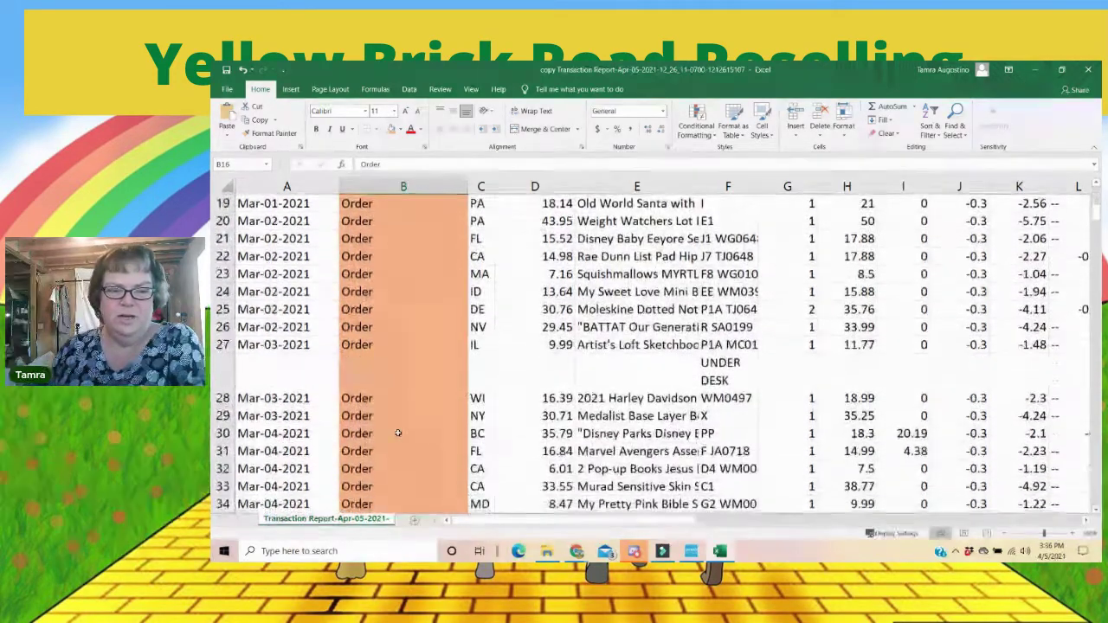
{"action": "scroll", "coordinate": [380, 381], "scroll_direction": "up", "scroll_amount": 4}
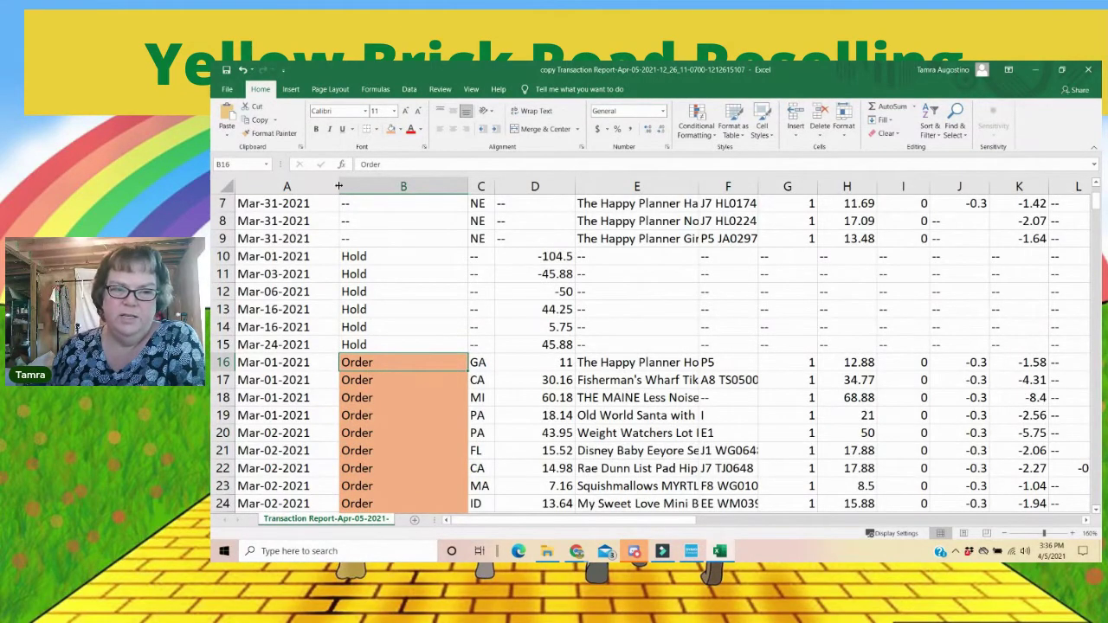
{"action": "left_click_drag", "start_coordinate": [338, 182], "coordinate": [262, 189]}
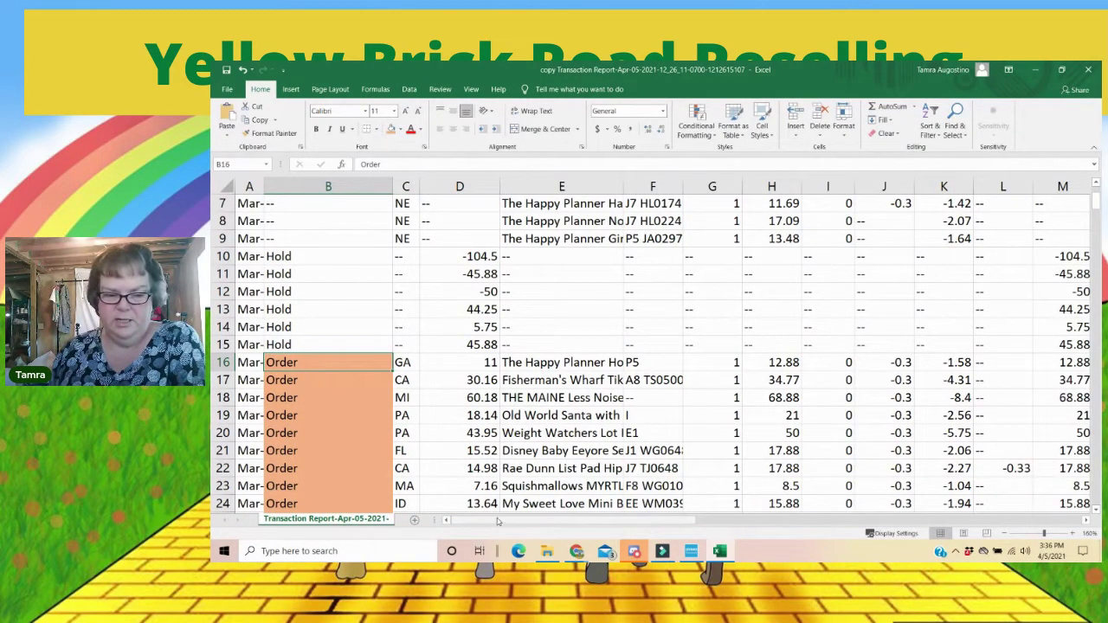
Step: Locate the Item subtotal column and examine the first order's subtotal in H16
{"action": "left_click_drag", "start_coordinate": [497, 524], "coordinate": [548, 524]}
{"action": "scroll", "coordinate": [622, 295], "scroll_direction": "up", "scroll_amount": 2}
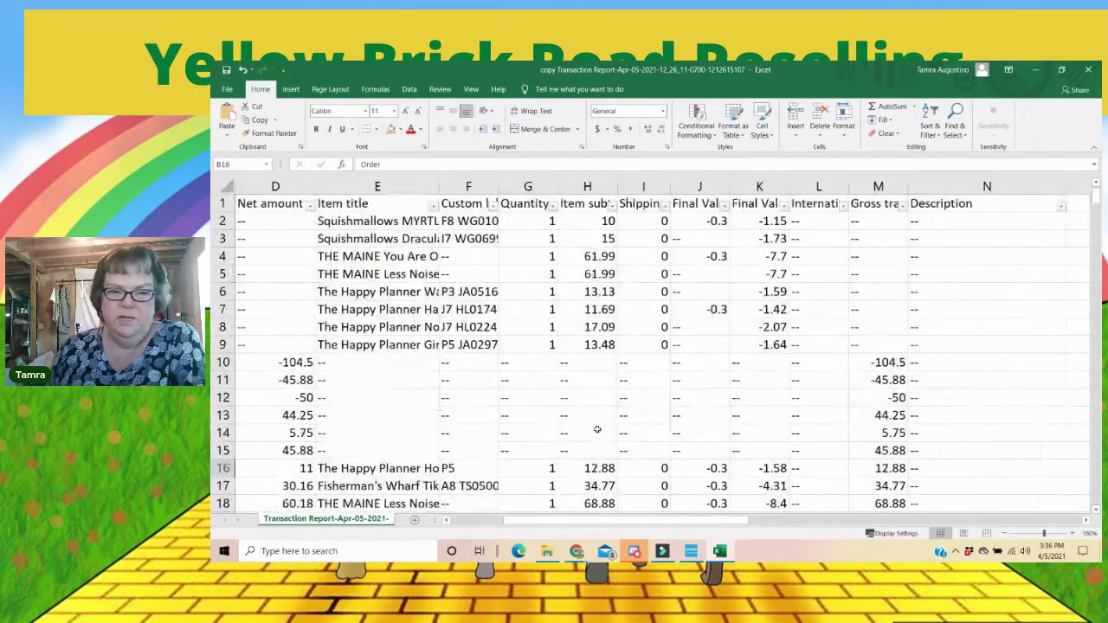
{"action": "left_click", "coordinate": [585, 204]}
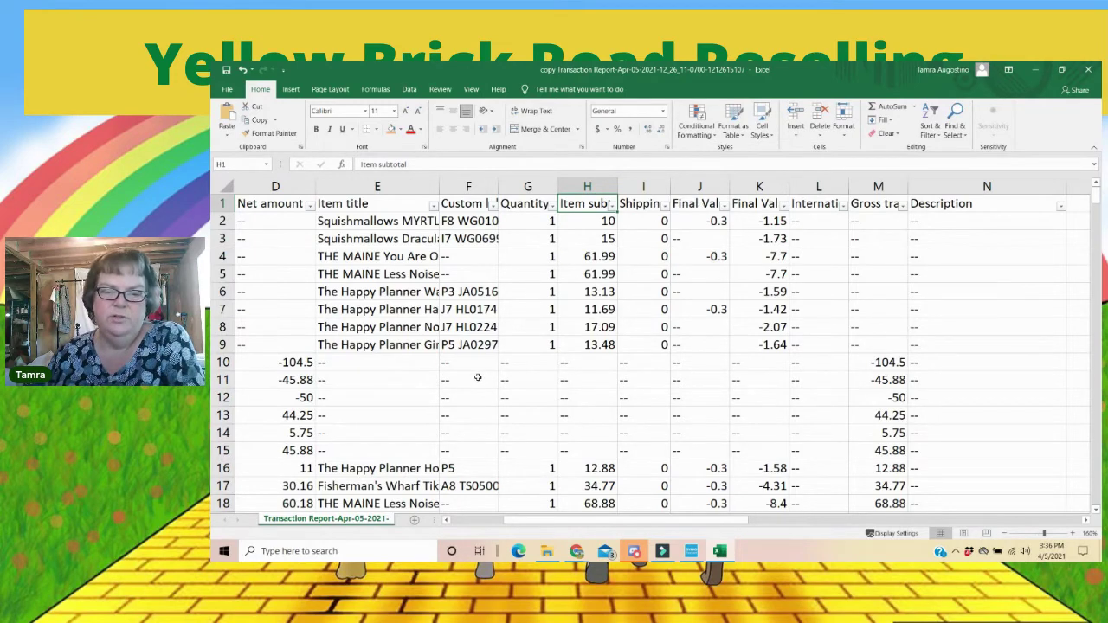
{"action": "scroll", "coordinate": [477, 377], "scroll_direction": "down", "scroll_amount": 1}
{"action": "scroll", "coordinate": [477, 377], "scroll_direction": "down", "scroll_amount": 2}
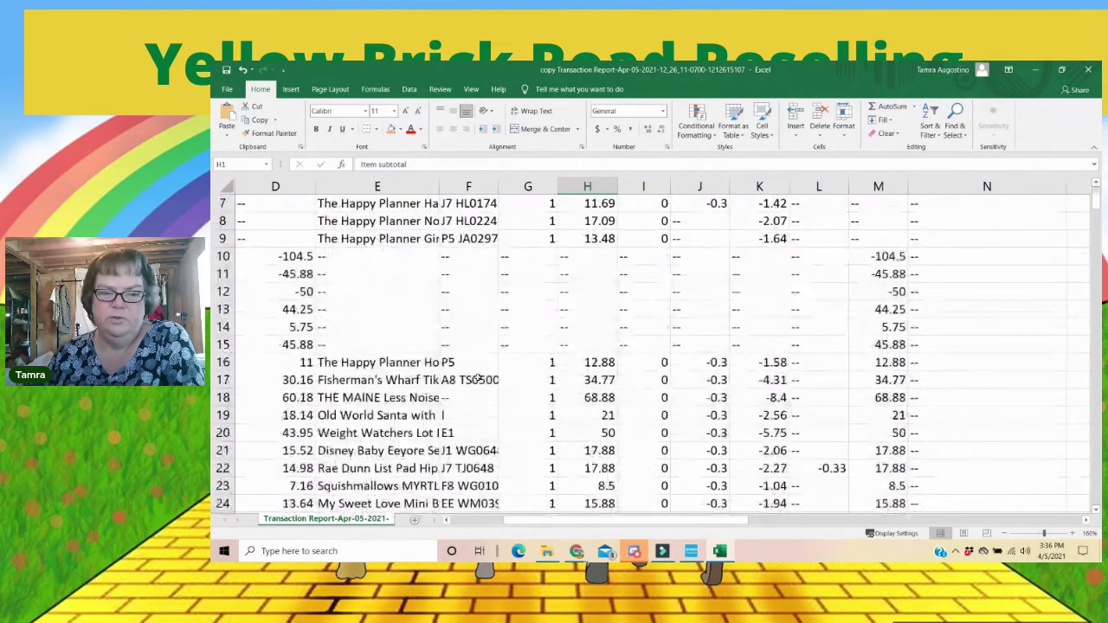
{"action": "left_click", "coordinate": [599, 362]}
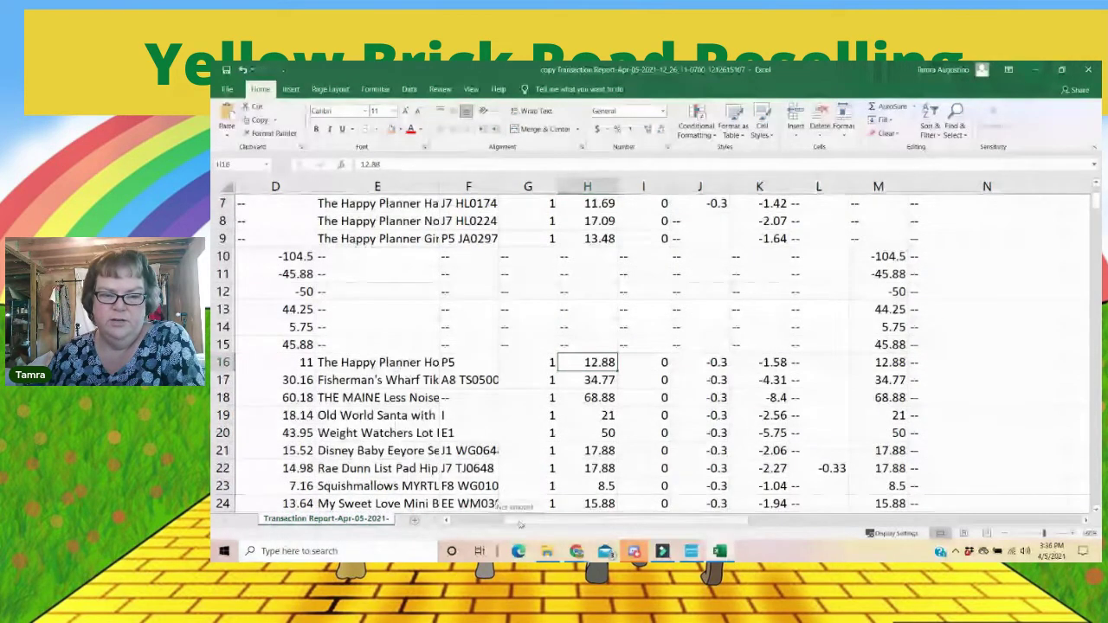
Step: Fill the whole first Order row, row 16, with the same orange and select its Item subtotal
{"action": "left_click_drag", "start_coordinate": [519, 524], "coordinate": [450, 520]}
{"action": "left_click", "coordinate": [223, 362]}
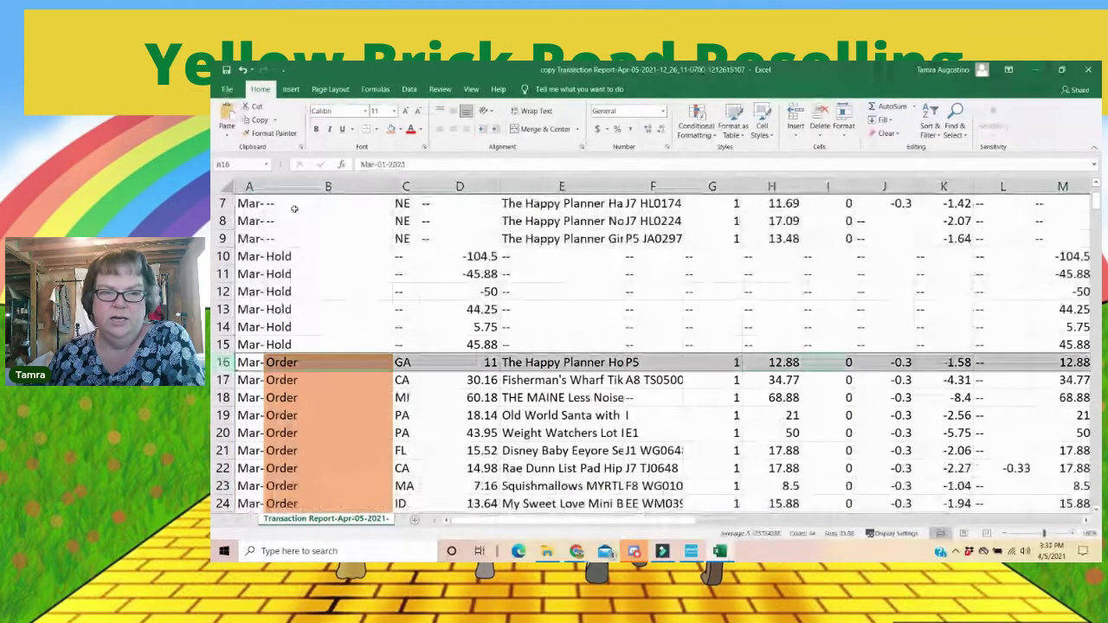
{"action": "left_click", "coordinate": [391, 130]}
{"action": "left_click", "coordinate": [692, 399]}
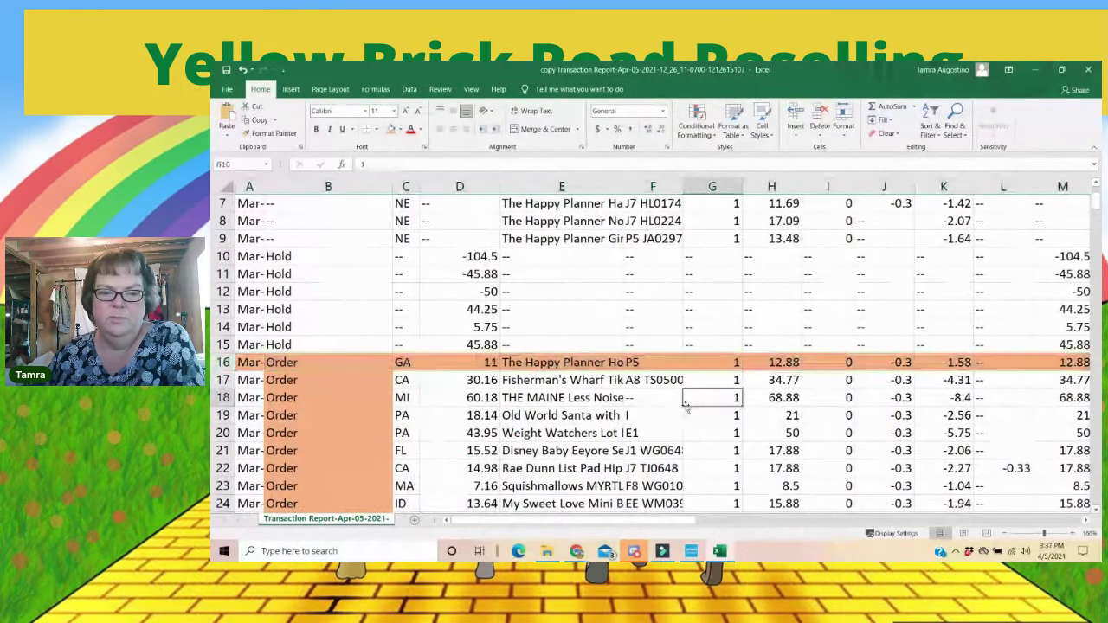
{"action": "left_click", "coordinate": [783, 362]}
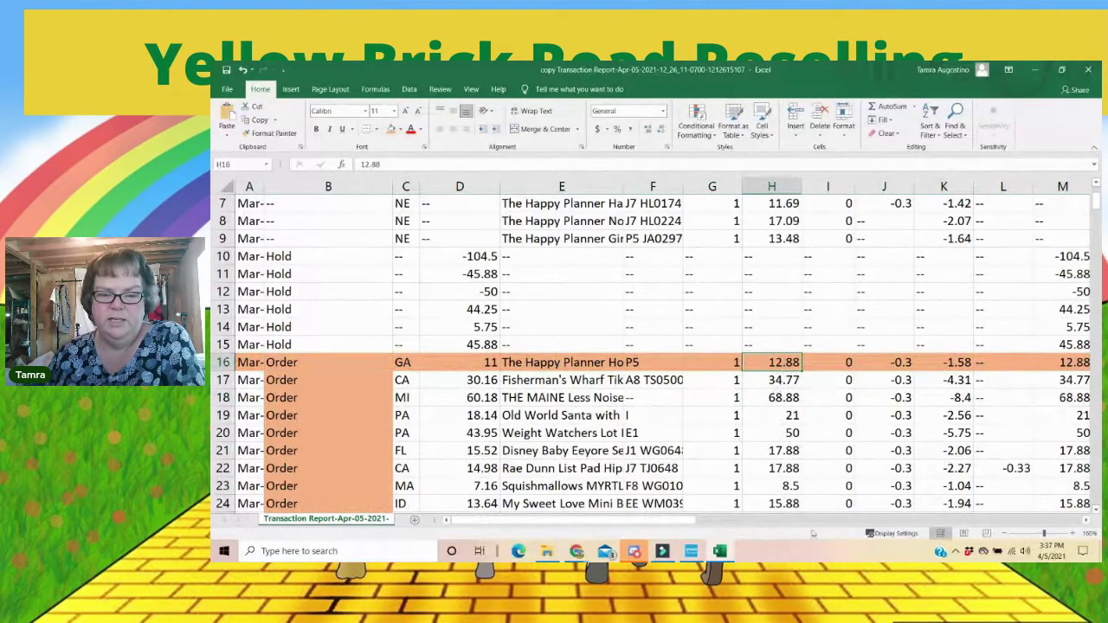
Step: Fill the whole last Order row, row 168, with the same orange
{"action": "mouse_move", "coordinate": [652, 522]}
{"action": "left_mouse_down"}
{"action": "mouse_move", "coordinate": [673, 522]}
{"action": "mouse_move", "coordinate": [660, 511]}
{"action": "left_mouse_up"}
{"action": "scroll", "coordinate": [231, 407], "scroll_direction": "down", "scroll_amount": 18}
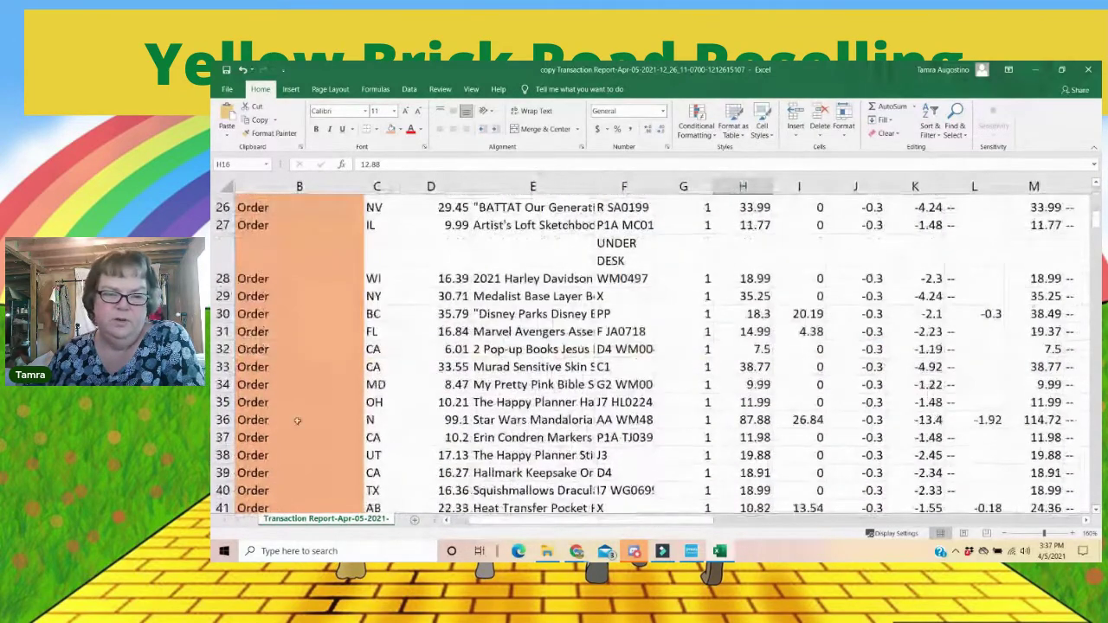
{"action": "scroll", "coordinate": [231, 407], "scroll_direction": "down", "scroll_amount": 20}
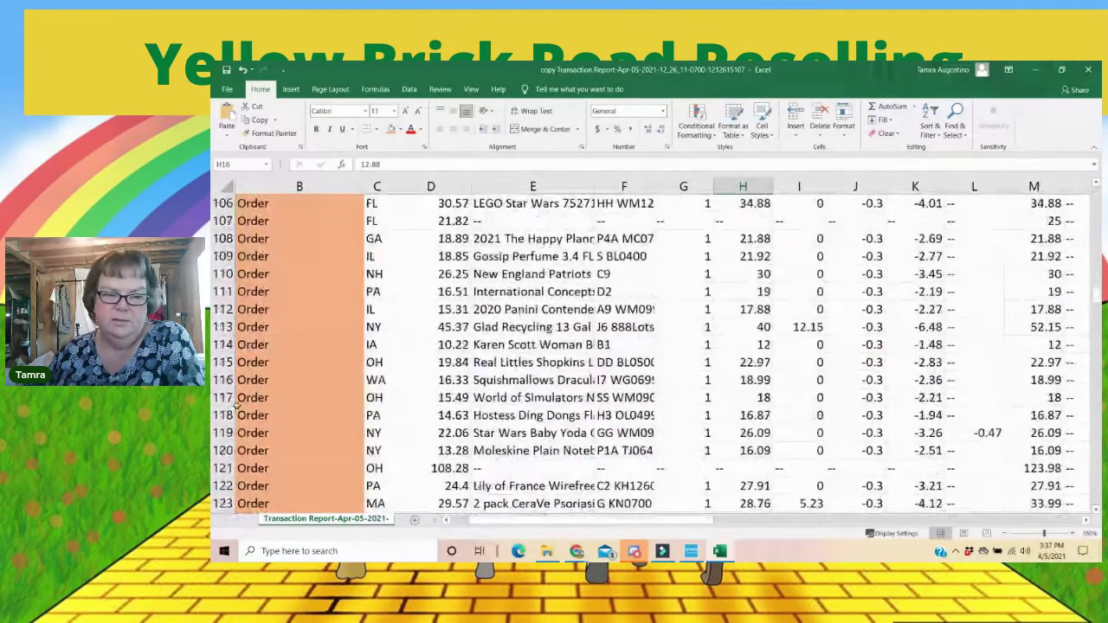
{"action": "scroll", "coordinate": [236, 401], "scroll_direction": "down", "scroll_amount": 6}
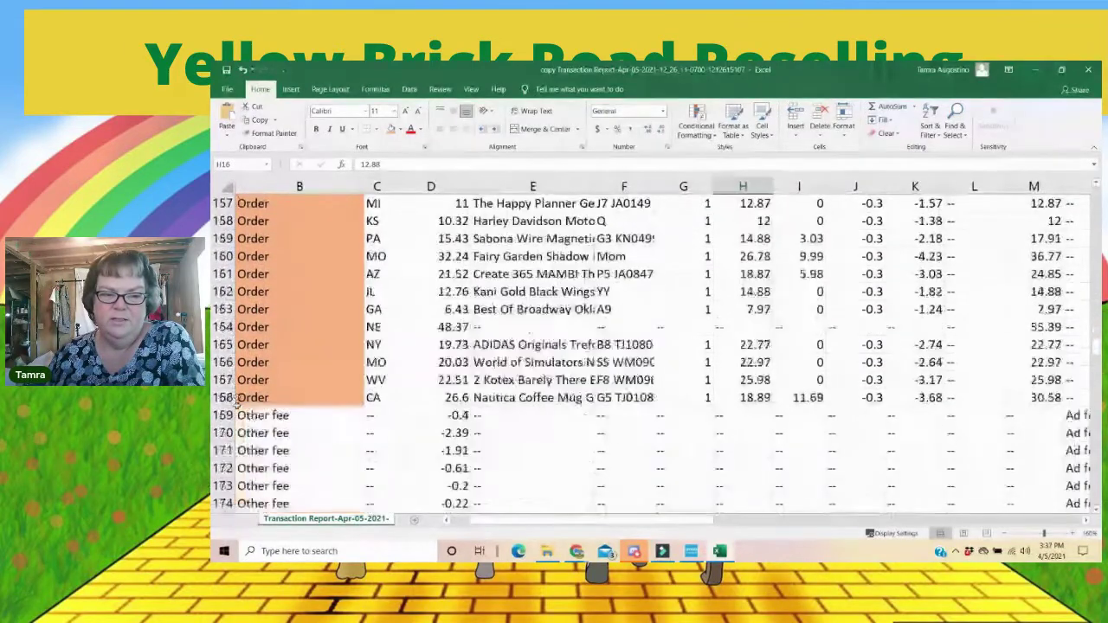
{"action": "left_click", "coordinate": [232, 397]}
{"action": "left_click", "coordinate": [390, 128]}
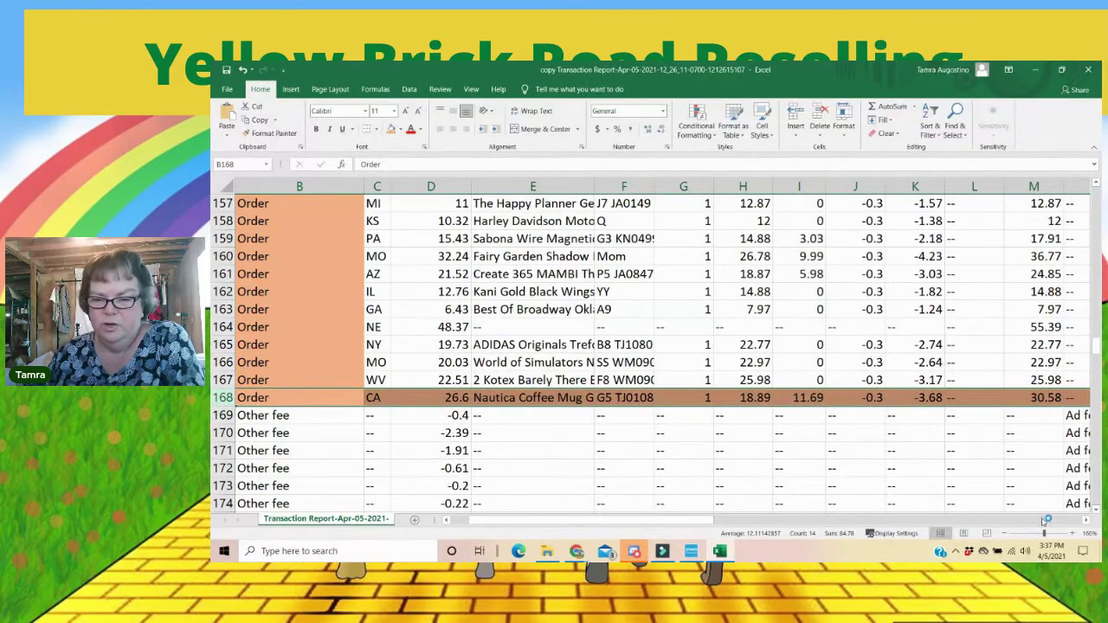
Step: Review the Order rows from row 168 back up to row 16 and select the first order's subtotal, H16
{"action": "left_click", "coordinate": [1004, 534]}
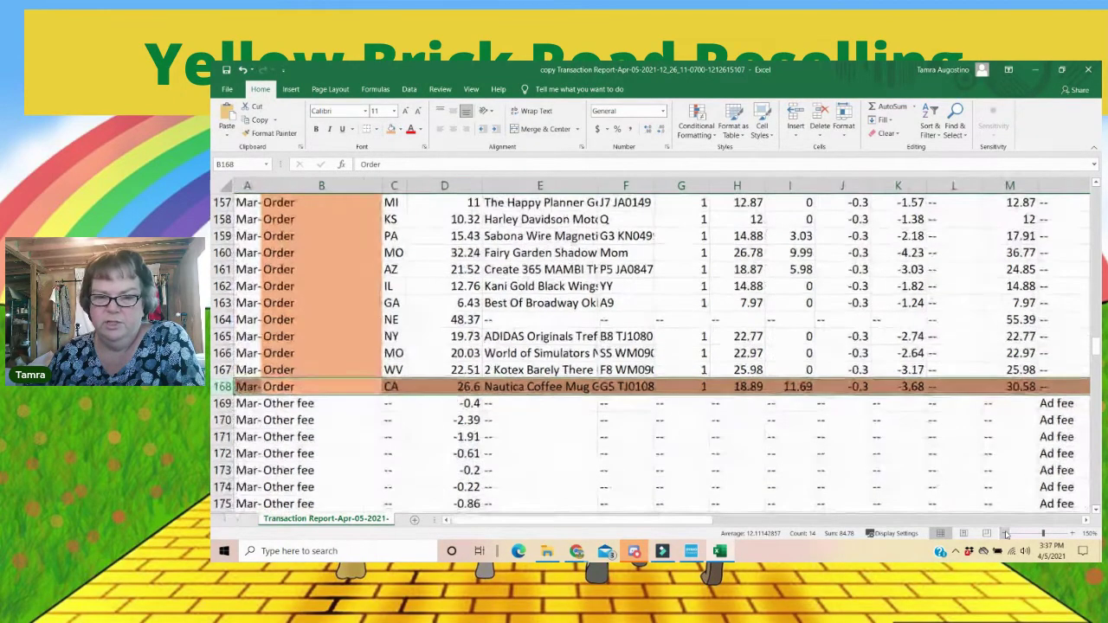
{"action": "left_click", "coordinate": [1004, 534]}
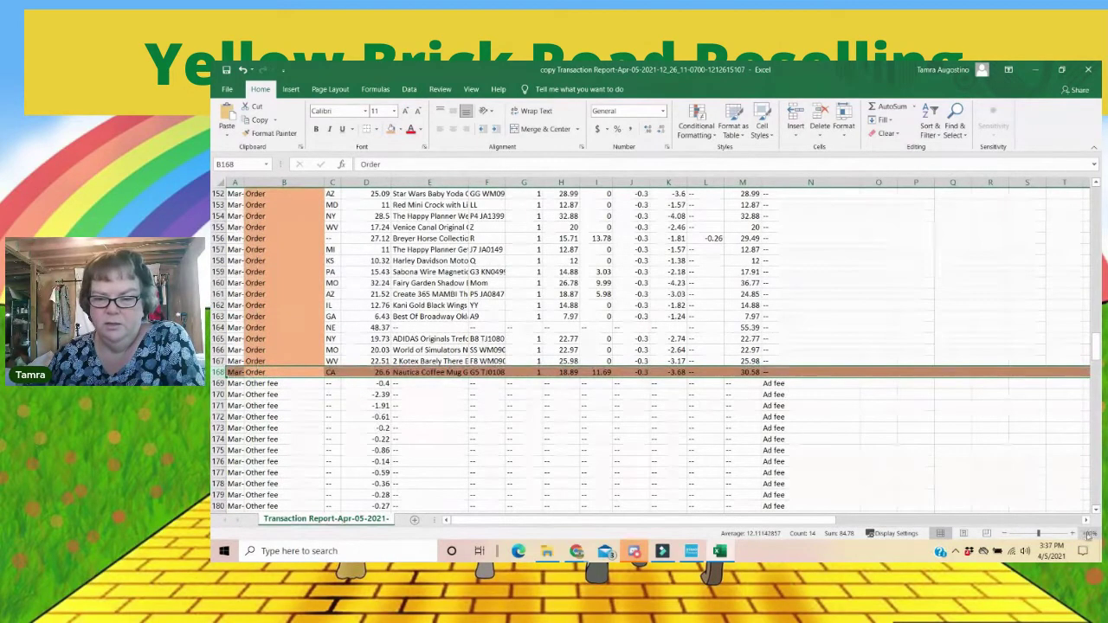
{"action": "scroll", "coordinate": [456, 361], "scroll_direction": "up", "scroll_amount": 3}
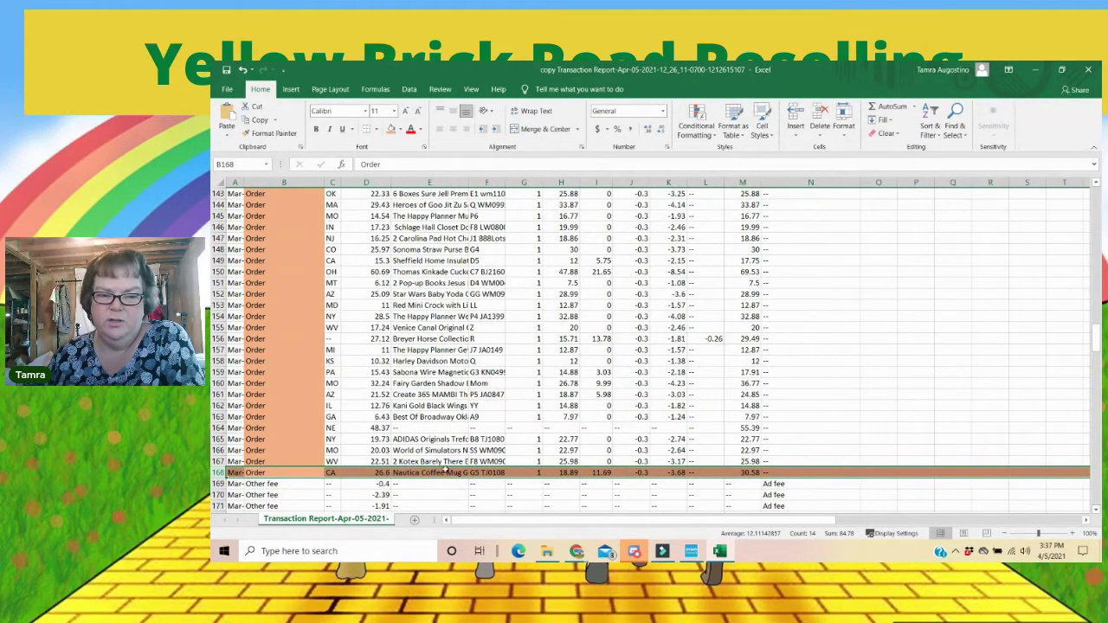
{"action": "scroll", "coordinate": [505, 409], "scroll_direction": "up", "scroll_amount": 13}
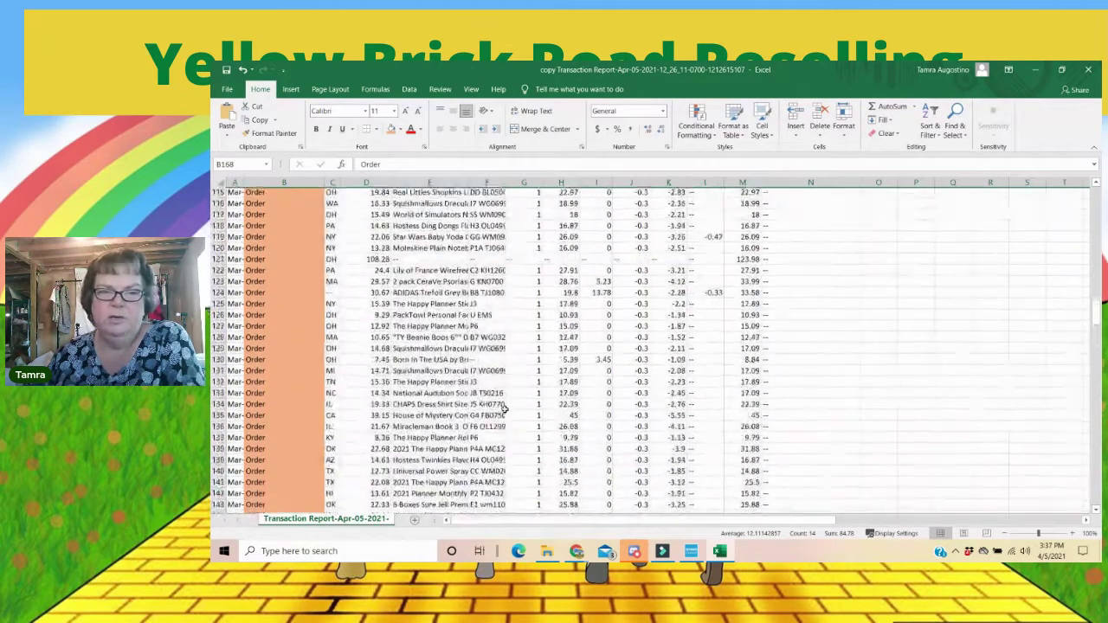
{"action": "scroll", "coordinate": [504, 409], "scroll_direction": "up", "scroll_amount": 4}
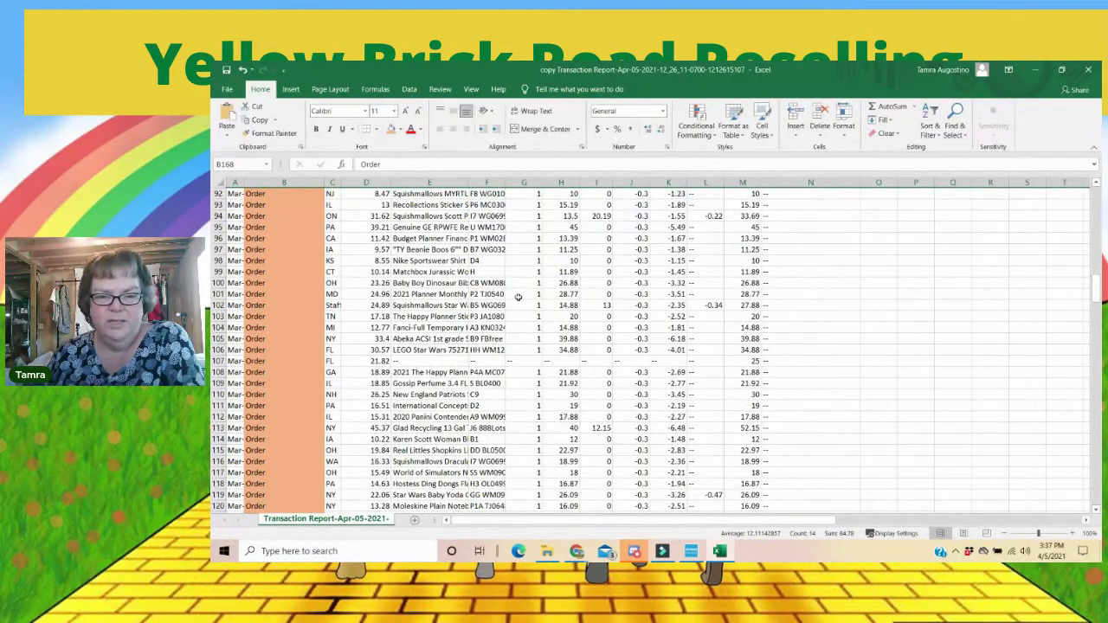
{"action": "left_click", "coordinate": [1074, 534]}
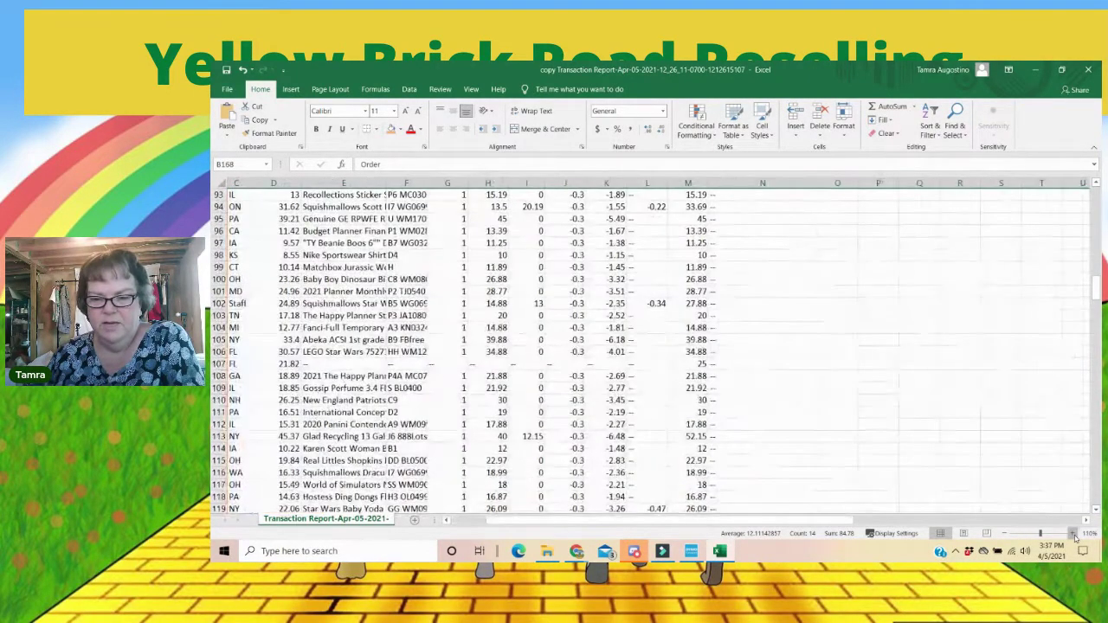
{"action": "left_click", "coordinate": [1074, 534]}
{"action": "left_click", "coordinate": [1074, 534]}
{"action": "left_click", "coordinate": [1074, 534]}
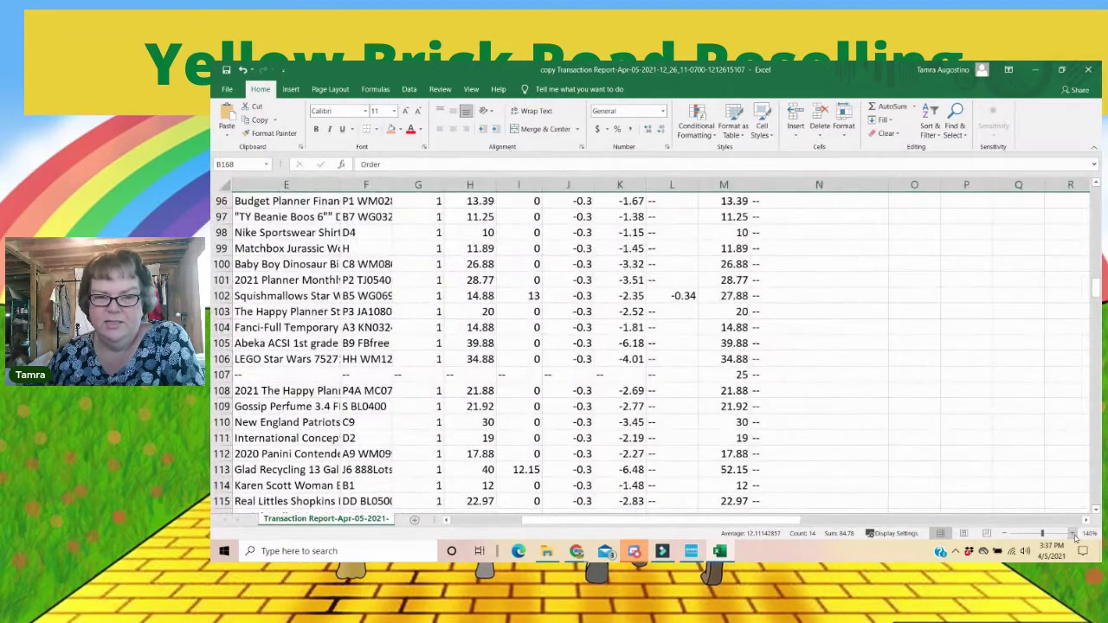
{"action": "left_click", "coordinate": [1073, 534]}
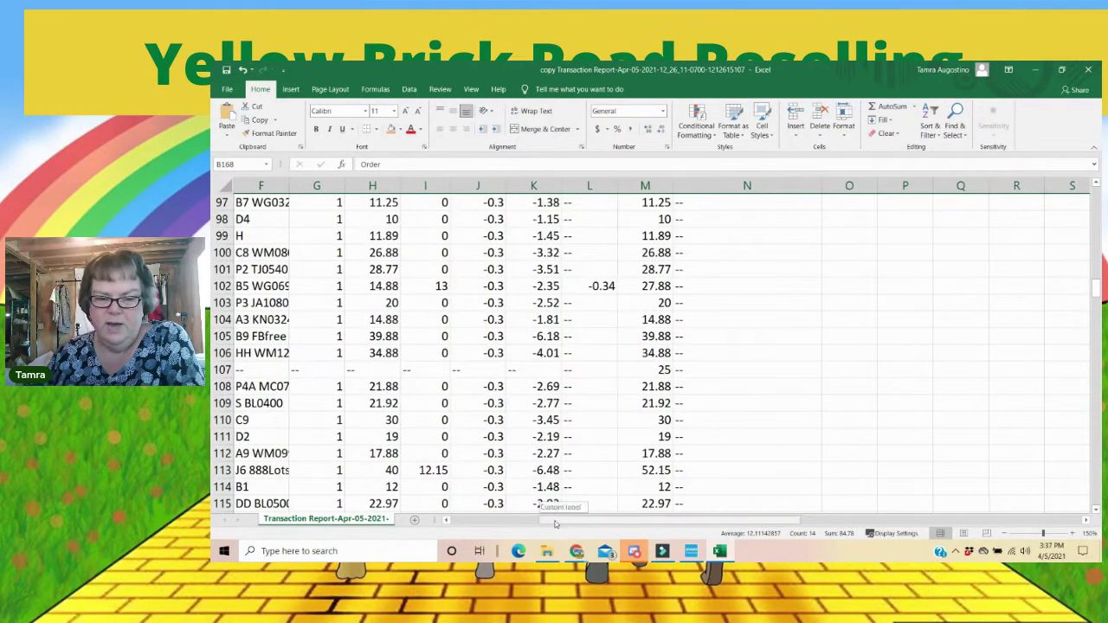
{"action": "scroll", "coordinate": [560, 450], "scroll_direction": "left", "scroll_amount": 5}
{"action": "scroll", "coordinate": [571, 398], "scroll_direction": "up", "scroll_amount": 20}
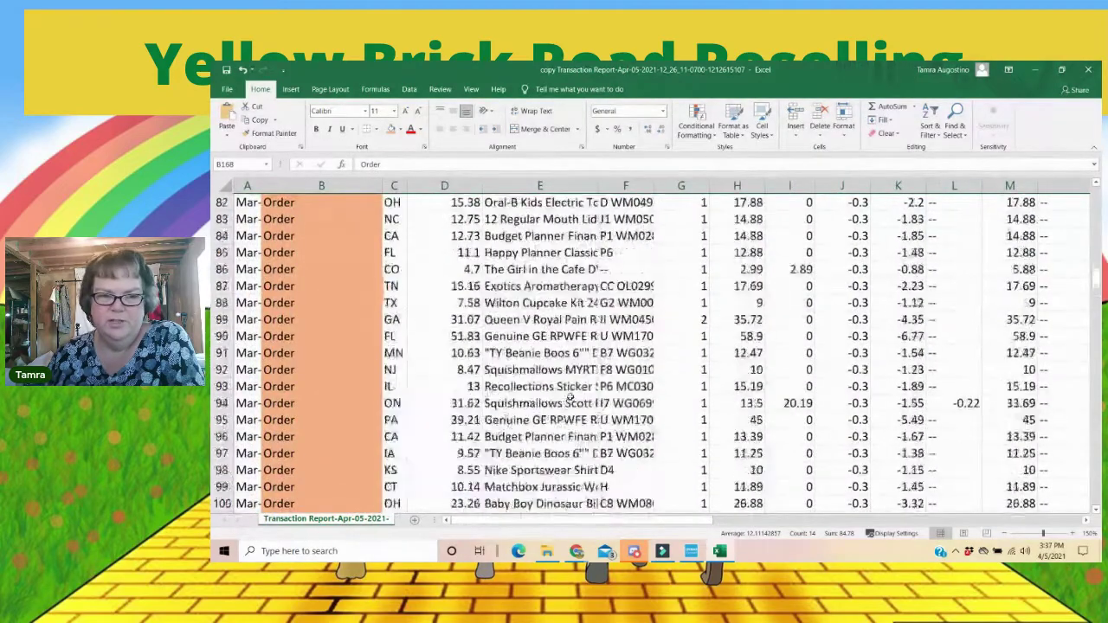
{"action": "scroll", "coordinate": [630, 369], "scroll_direction": "up", "scroll_amount": 10}
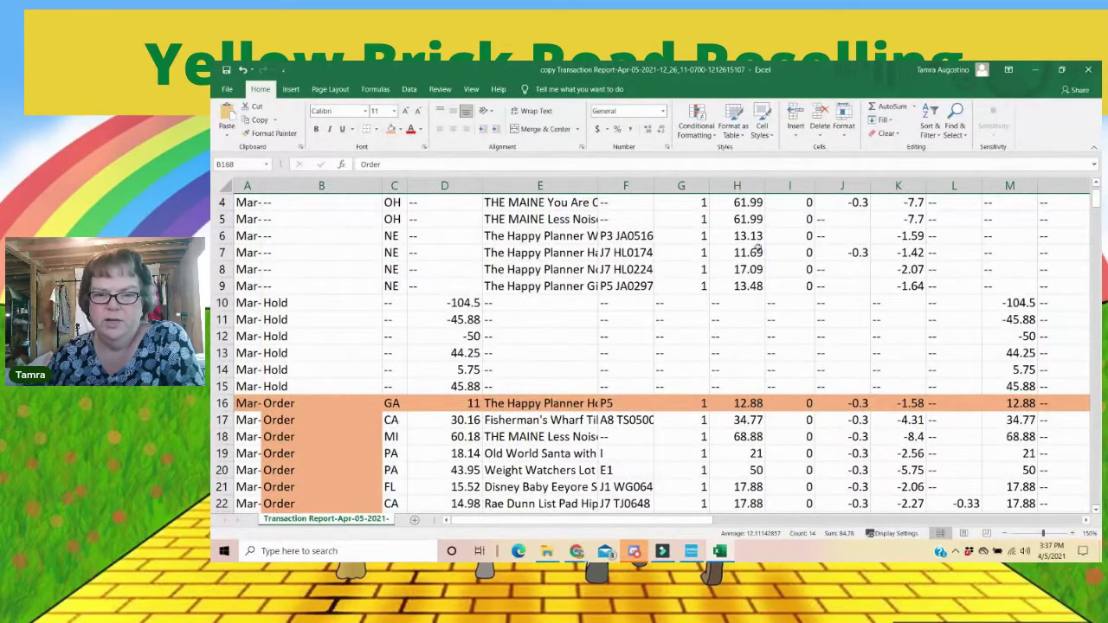
{"action": "left_click", "coordinate": [750, 406]}
{"action": "scroll", "coordinate": [748, 406], "scroll_direction": "down", "scroll_amount": 2}
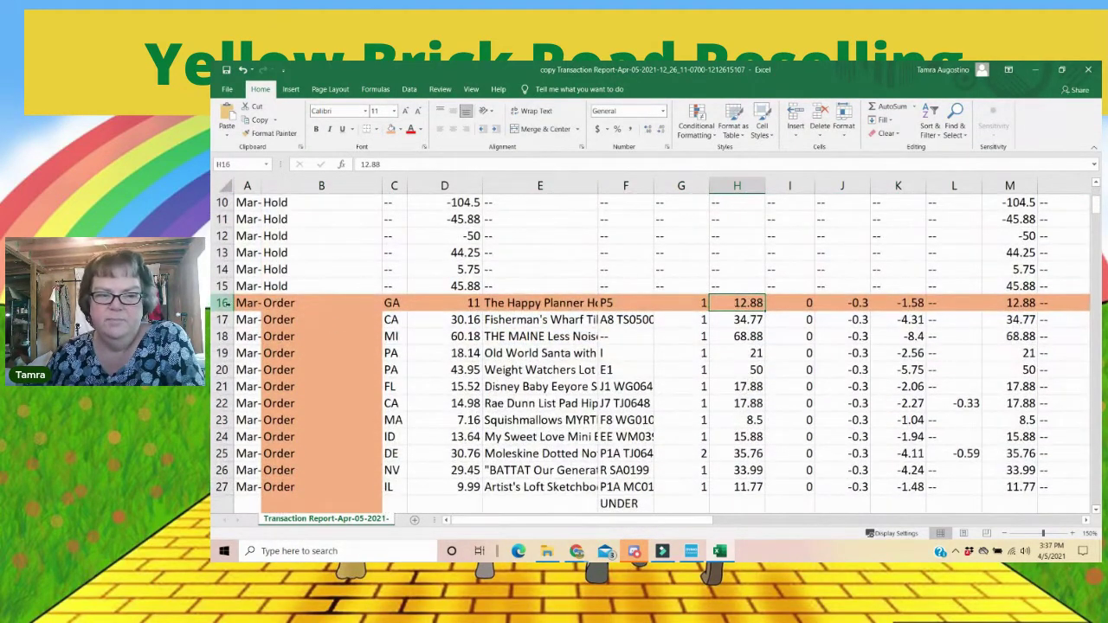
Step: Start an AutoSum formula in H322, below the end of the Item subtotal column
{"action": "scroll", "coordinate": [617, 430], "scroll_direction": "down", "scroll_amount": 20}
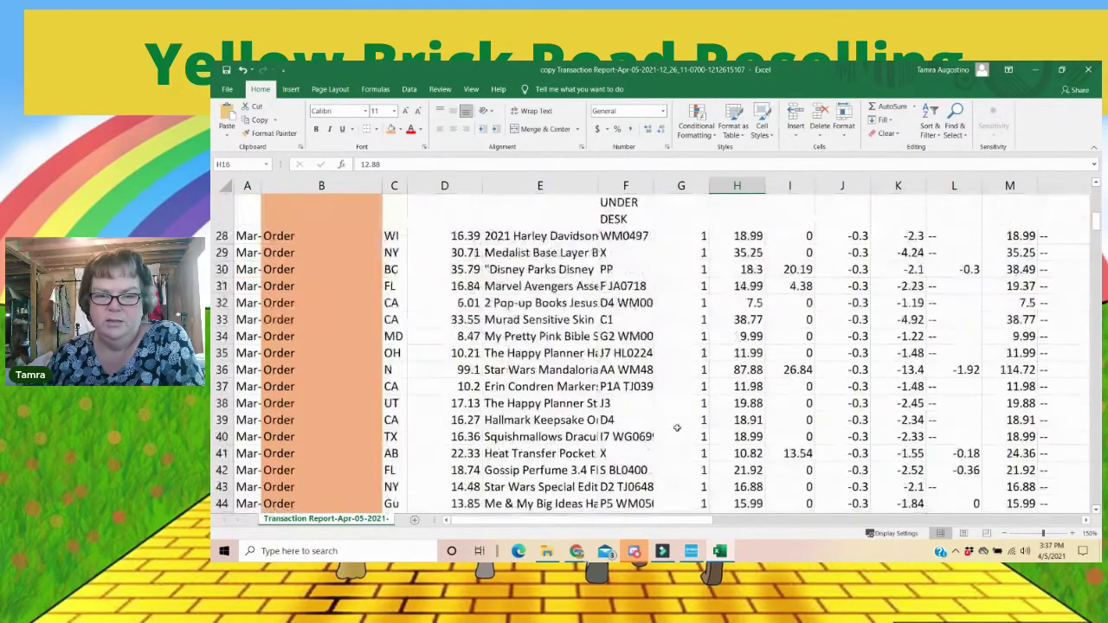
{"action": "scroll", "coordinate": [685, 428], "scroll_direction": "down", "scroll_amount": 20}
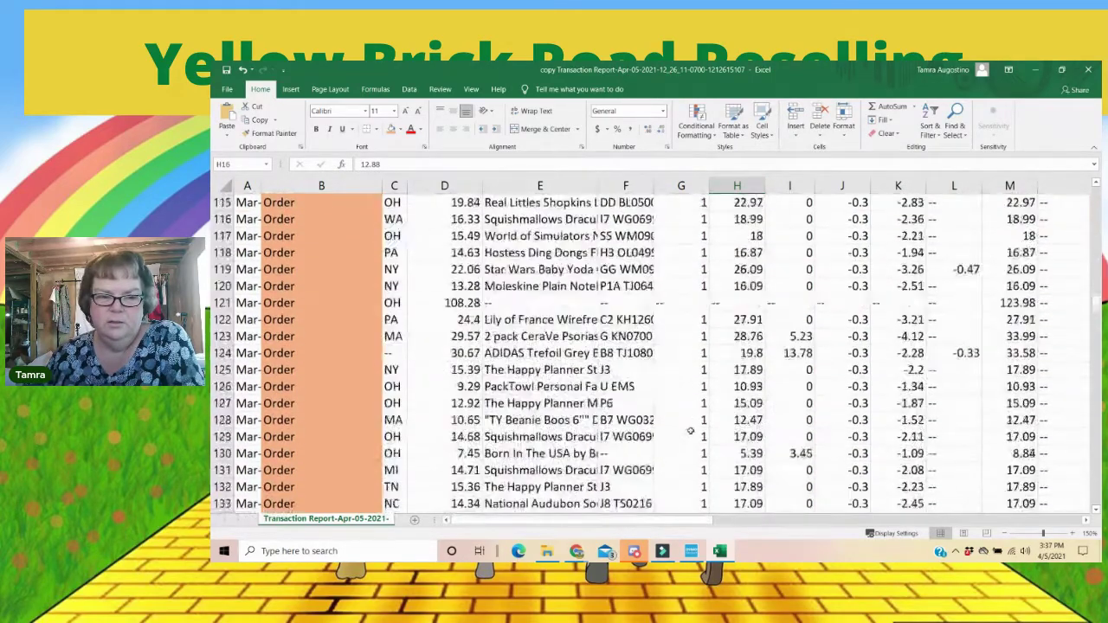
{"action": "scroll", "coordinate": [770, 454], "scroll_direction": "down", "scroll_amount": 20}
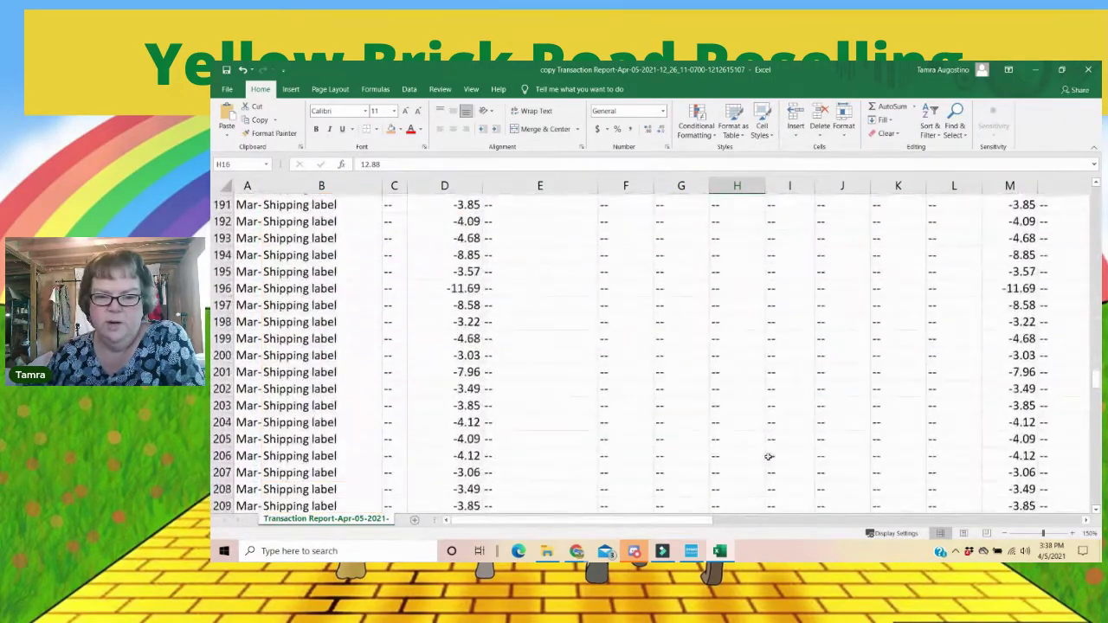
{"action": "scroll", "coordinate": [767, 454], "scroll_direction": "down", "scroll_amount": 19}
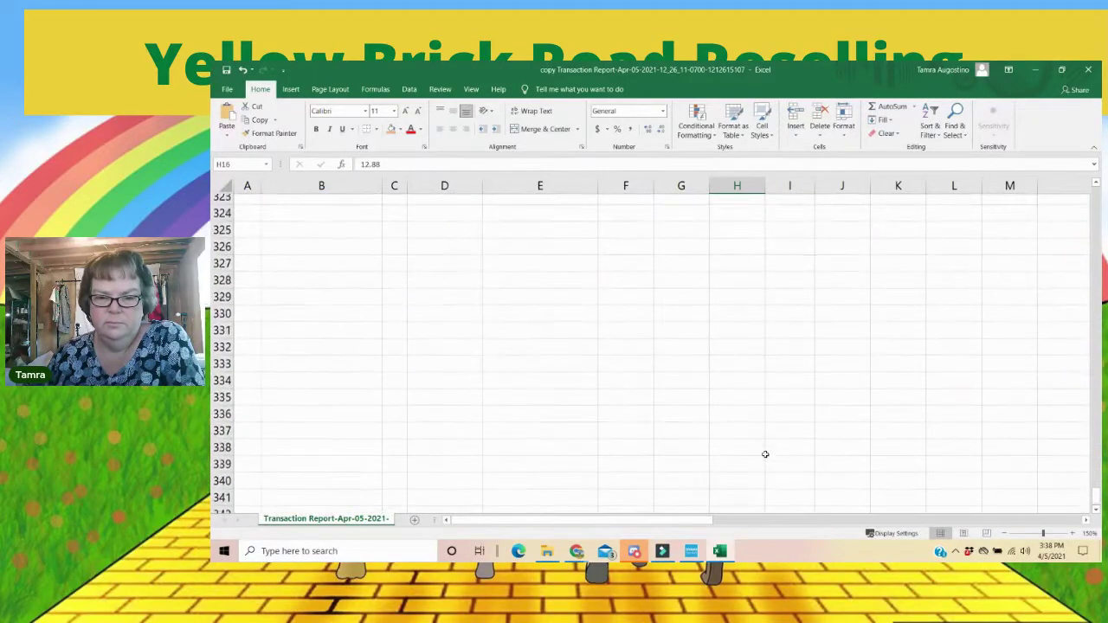
{"action": "scroll", "coordinate": [765, 452], "scroll_direction": "up", "scroll_amount": 3}
{"action": "left_click", "coordinate": [728, 357]}
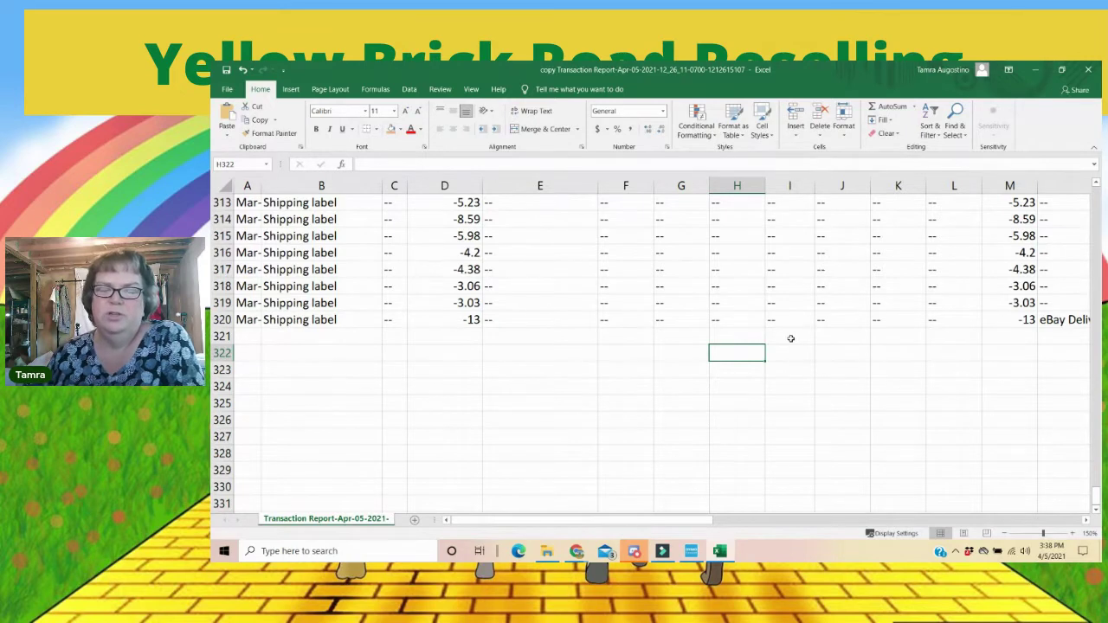
{"action": "left_click", "coordinate": [882, 111]}
Step: Set the sum range to the order subtotals H16:H168, complete the formula and select the total in H322
{"action": "scroll", "coordinate": [752, 332], "scroll_direction": "up", "scroll_amount": 19}
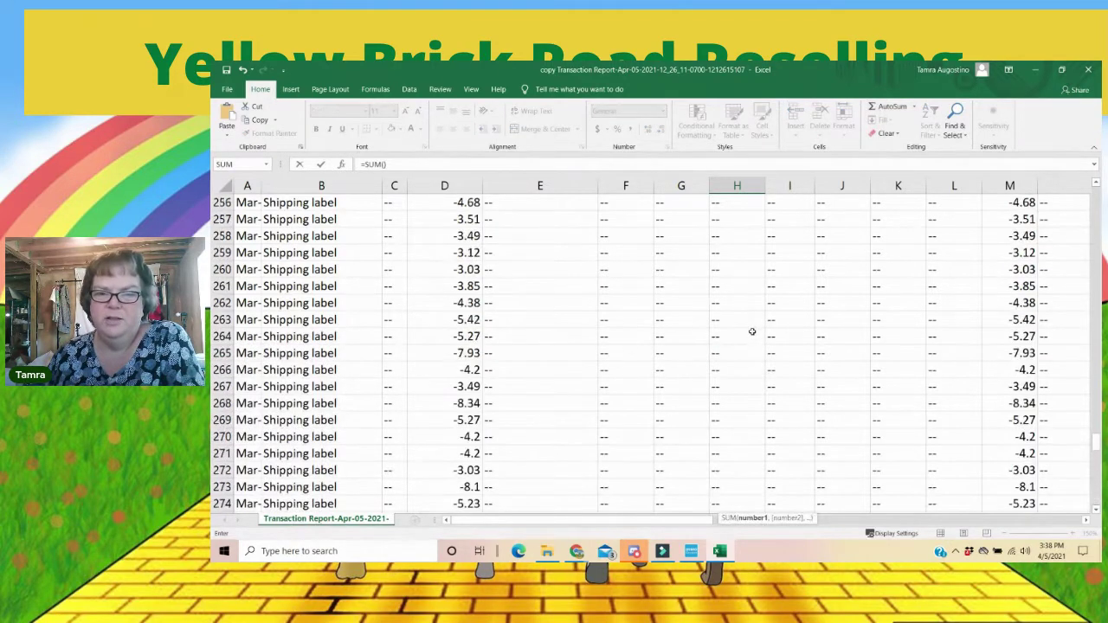
{"action": "scroll", "coordinate": [752, 332], "scroll_direction": "up", "scroll_amount": 20}
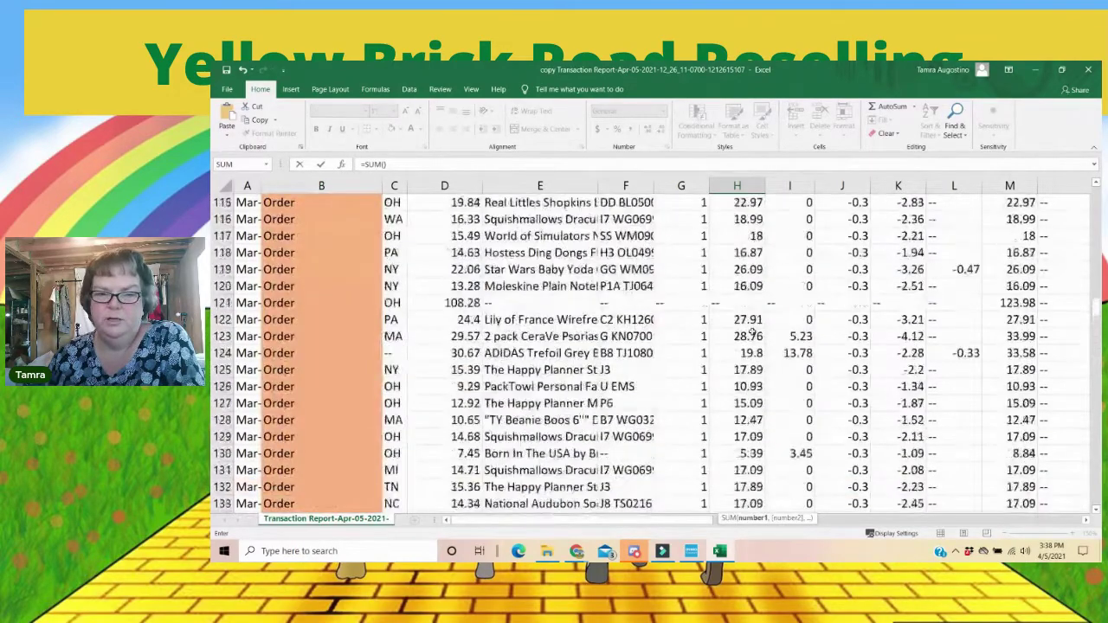
{"action": "scroll", "coordinate": [752, 332], "scroll_direction": "up", "scroll_amount": 18}
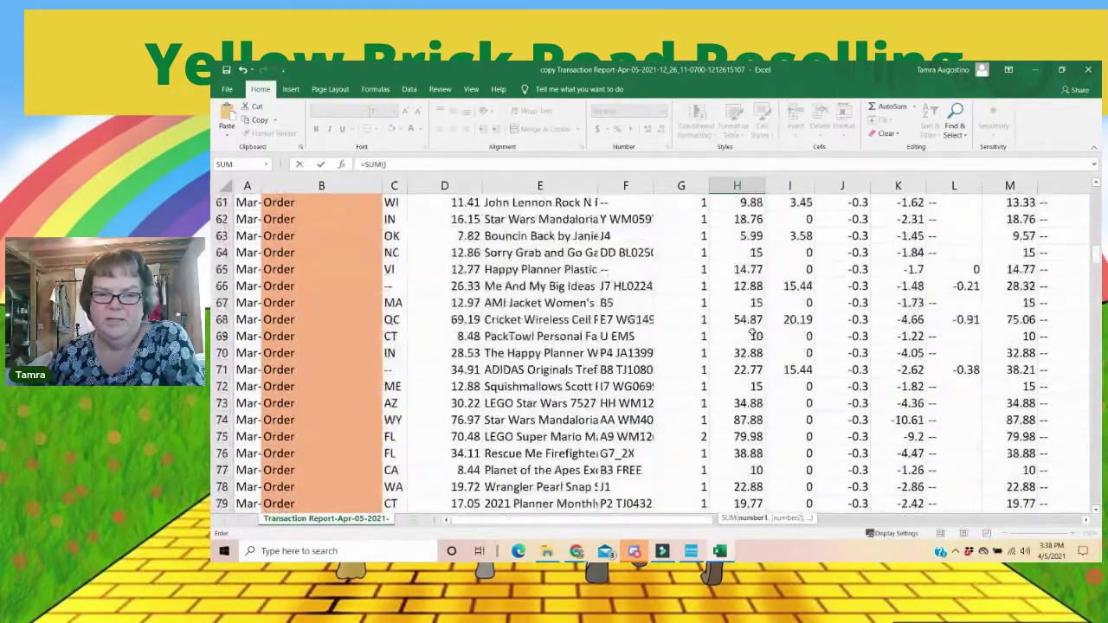
{"action": "scroll", "coordinate": [752, 331], "scroll_direction": "up", "scroll_amount": 16}
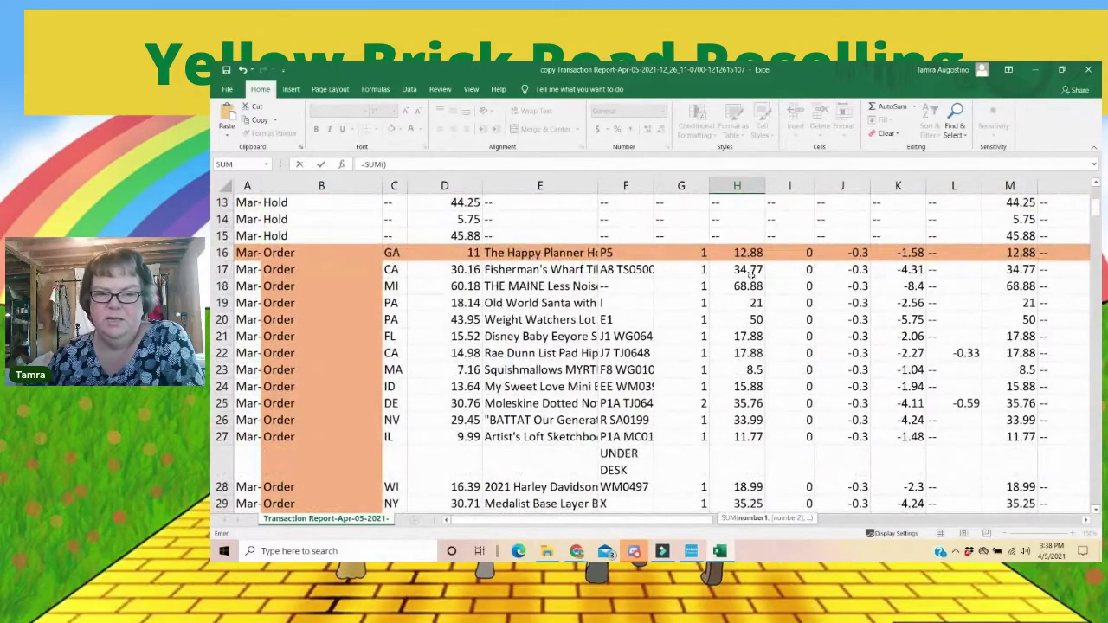
{"action": "left_click", "coordinate": [750, 252]}
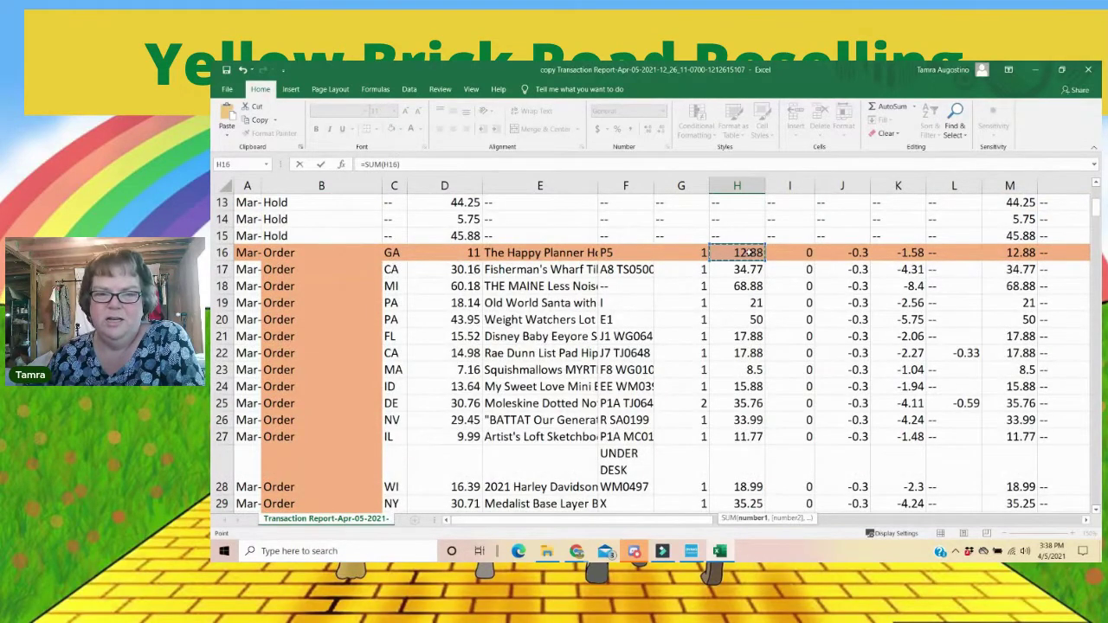
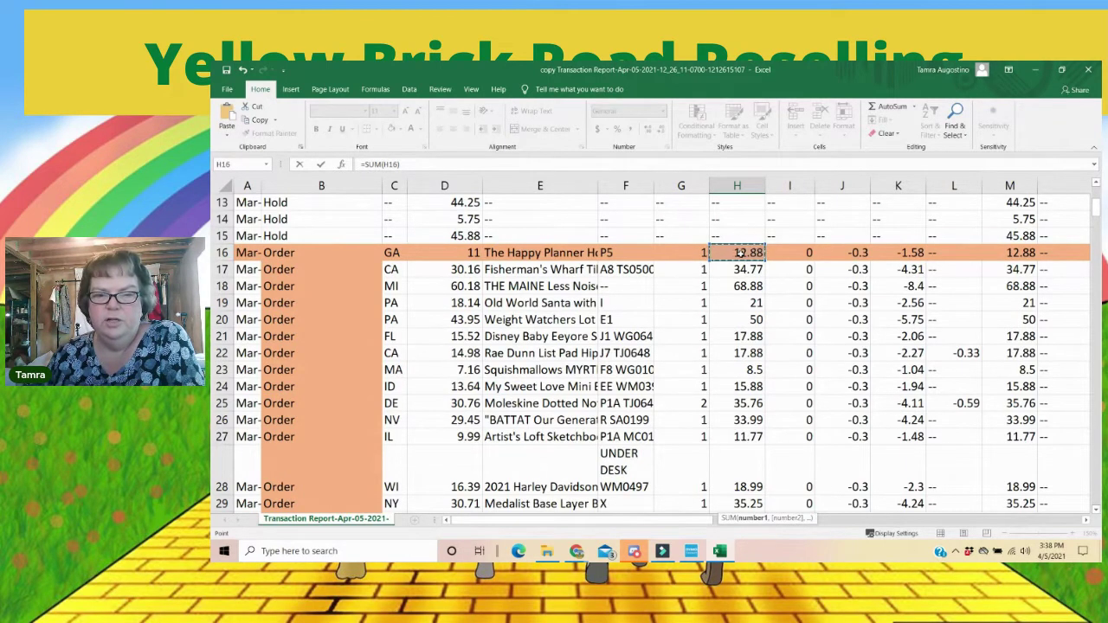
{"action": "left_click_drag", "start_coordinate": [740, 252], "coordinate": [725, 177]}
{"action": "left_click_drag", "start_coordinate": [727, 221], "coordinate": [736, 254]}
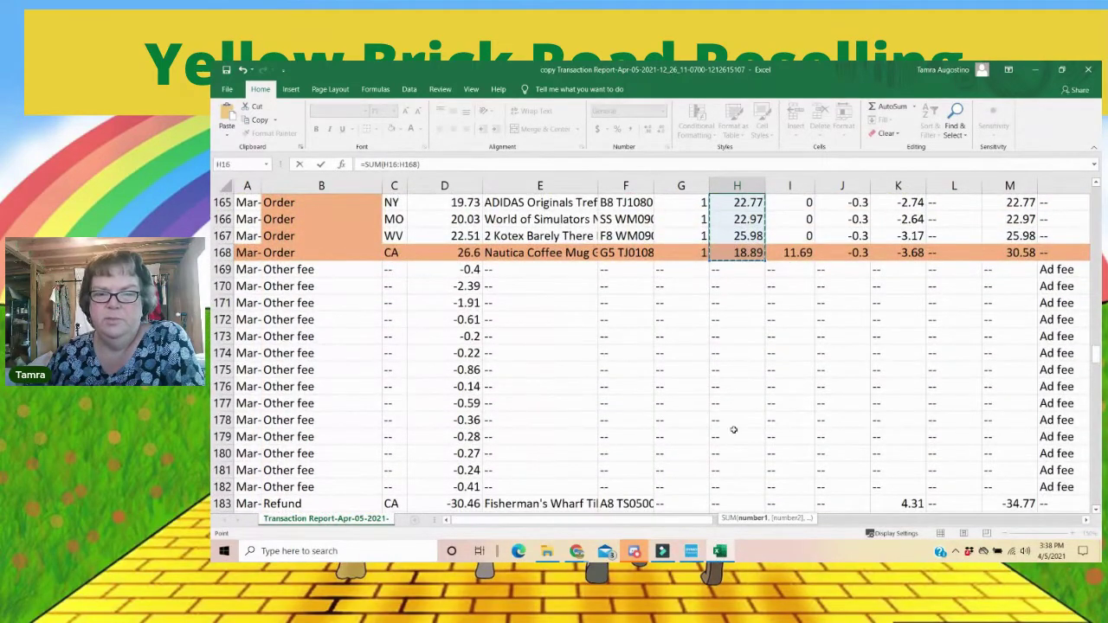
{"action": "scroll", "coordinate": [734, 425], "scroll_direction": "down", "scroll_amount": 10}
{"action": "scroll", "coordinate": [736, 424], "scroll_direction": "down", "scroll_amount": 20}
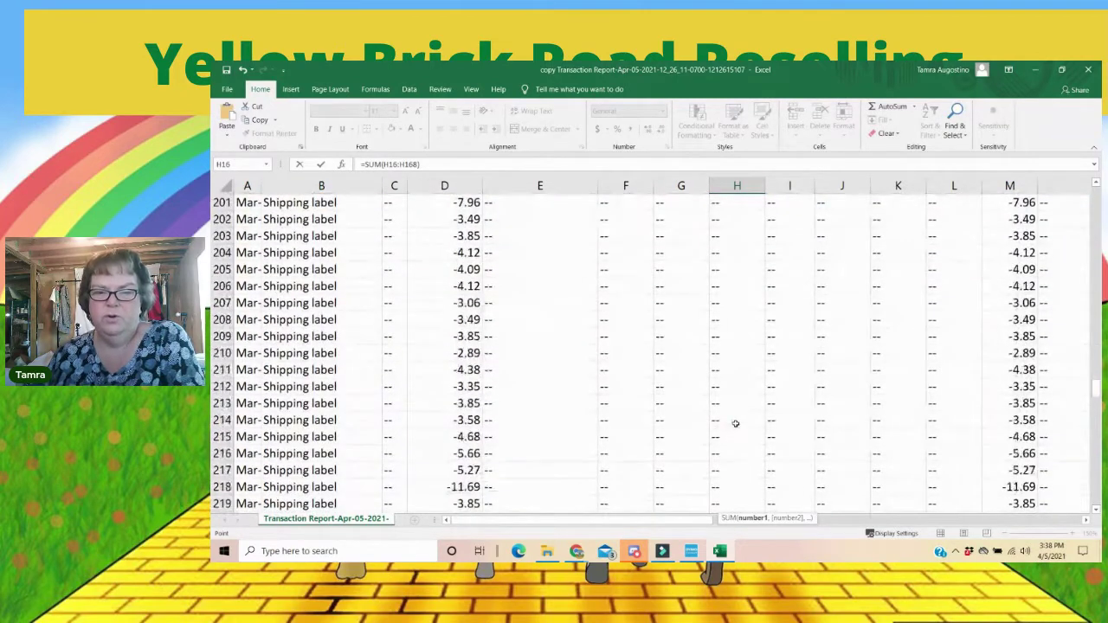
{"action": "scroll", "coordinate": [736, 412], "scroll_direction": "down", "scroll_amount": 12}
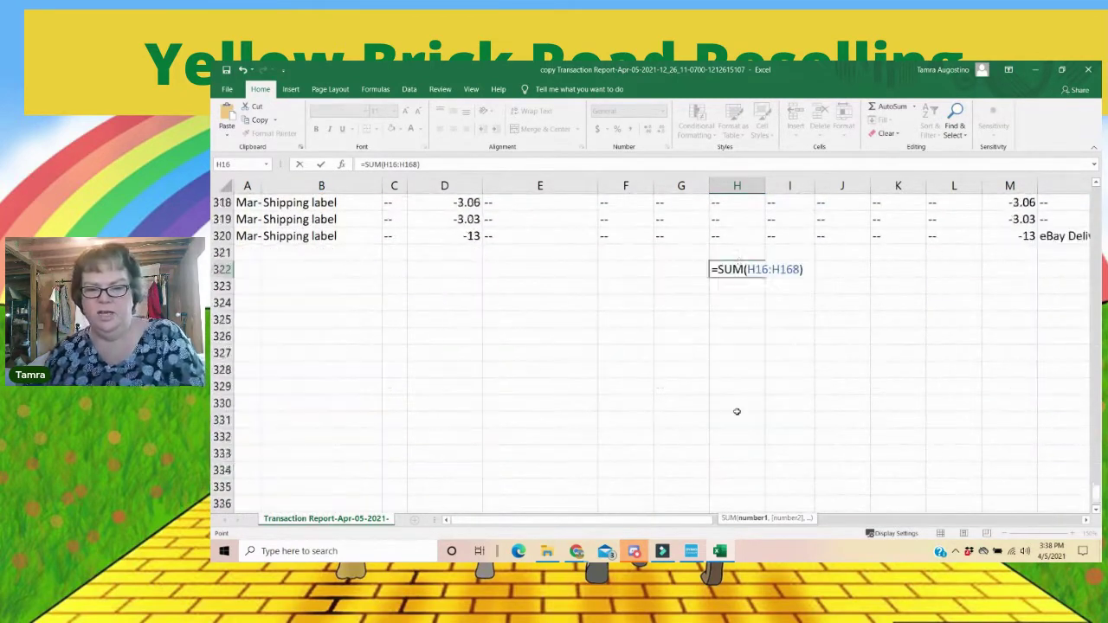
{"action": "scroll", "coordinate": [736, 412], "scroll_direction": "up", "scroll_amount": 8}
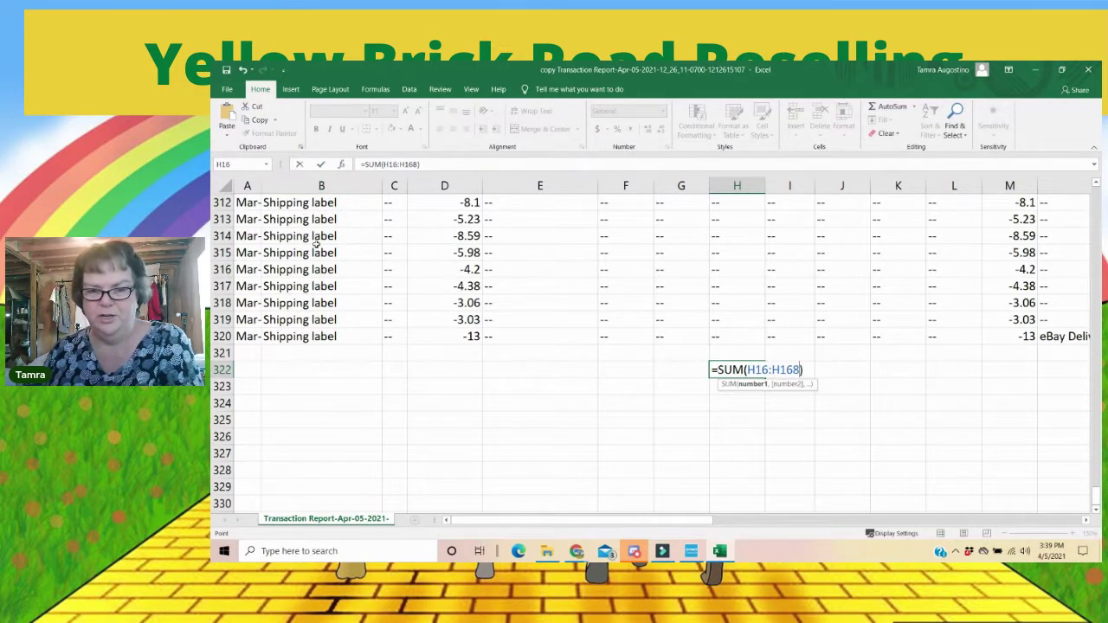
{"action": "key", "text": "Return"}
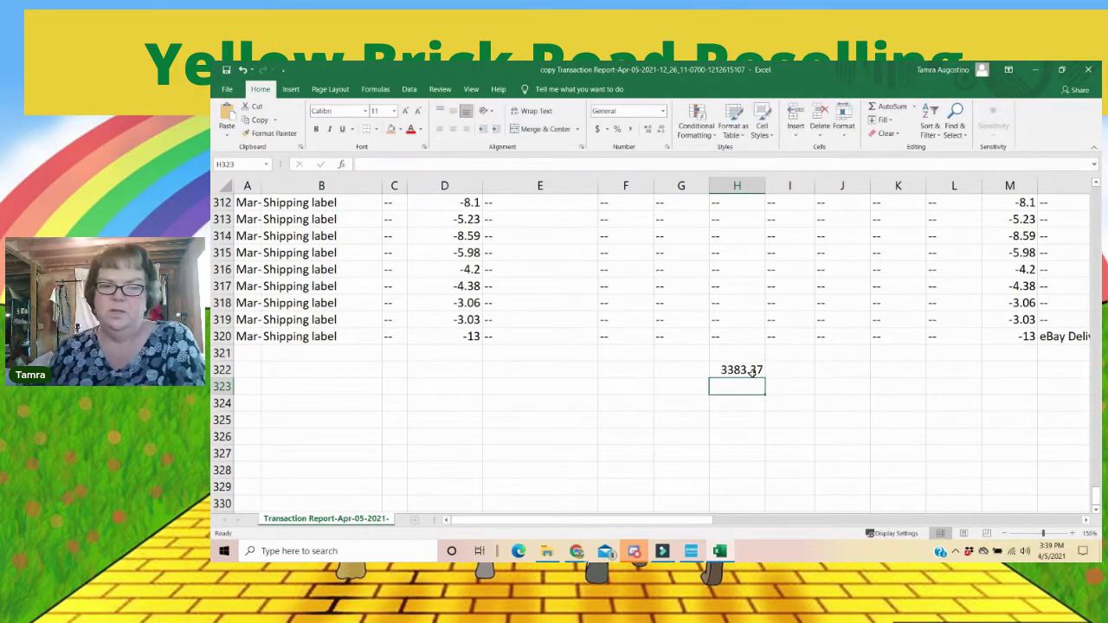
{"action": "left_click", "coordinate": [752, 372]}
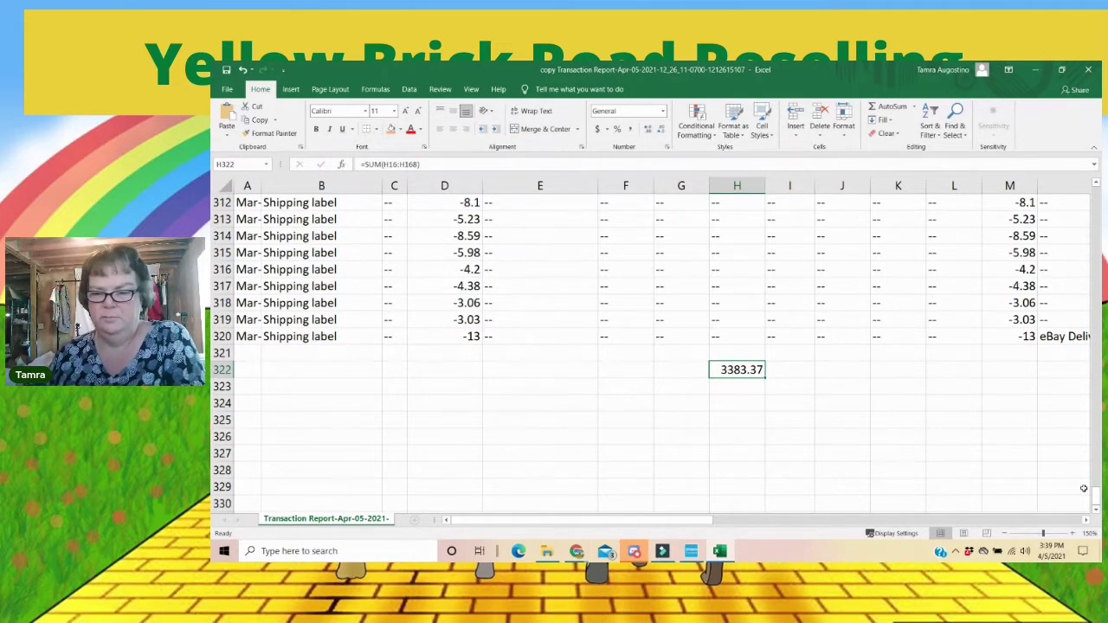
Step: Extend the sum formula from H322 into I322 to total column I for the same order rows, and select I322
{"action": "left_click_drag", "start_coordinate": [1097, 498], "coordinate": [1081, 213]}
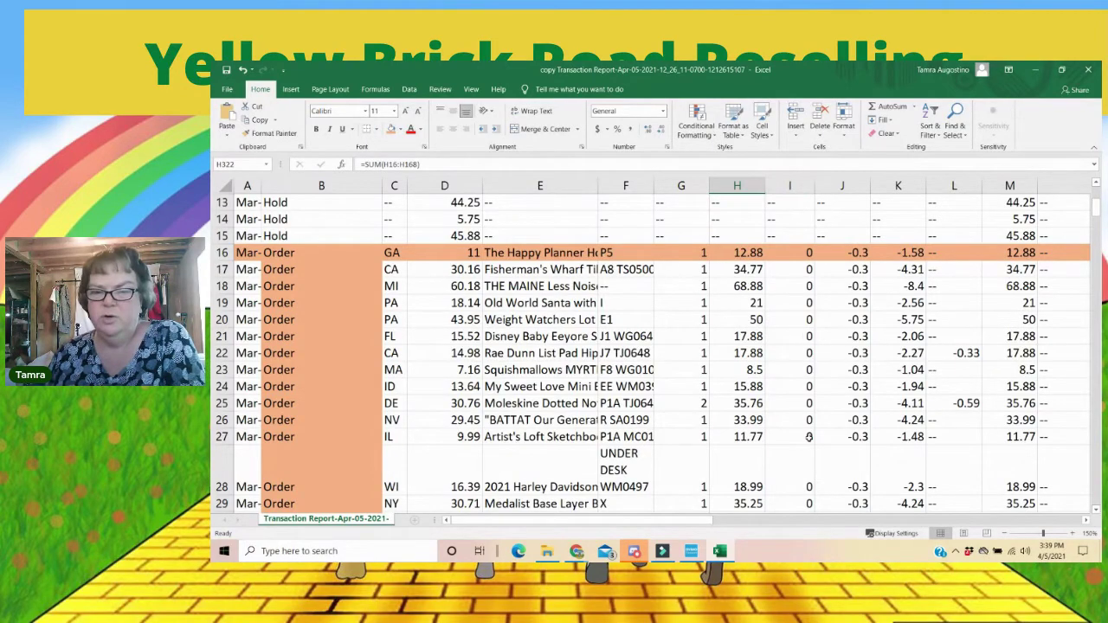
{"action": "scroll", "coordinate": [805, 467], "scroll_direction": "down", "scroll_amount": 4}
{"action": "scroll", "coordinate": [803, 471], "scroll_direction": "down", "scroll_amount": 19}
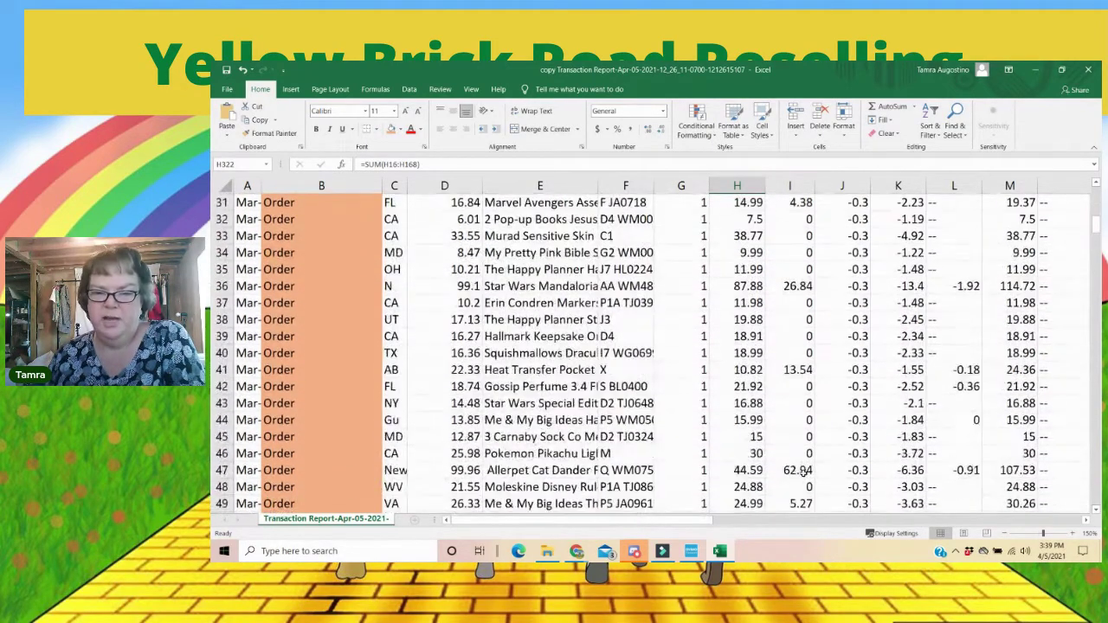
{"action": "scroll", "coordinate": [798, 471], "scroll_direction": "down", "scroll_amount": 20}
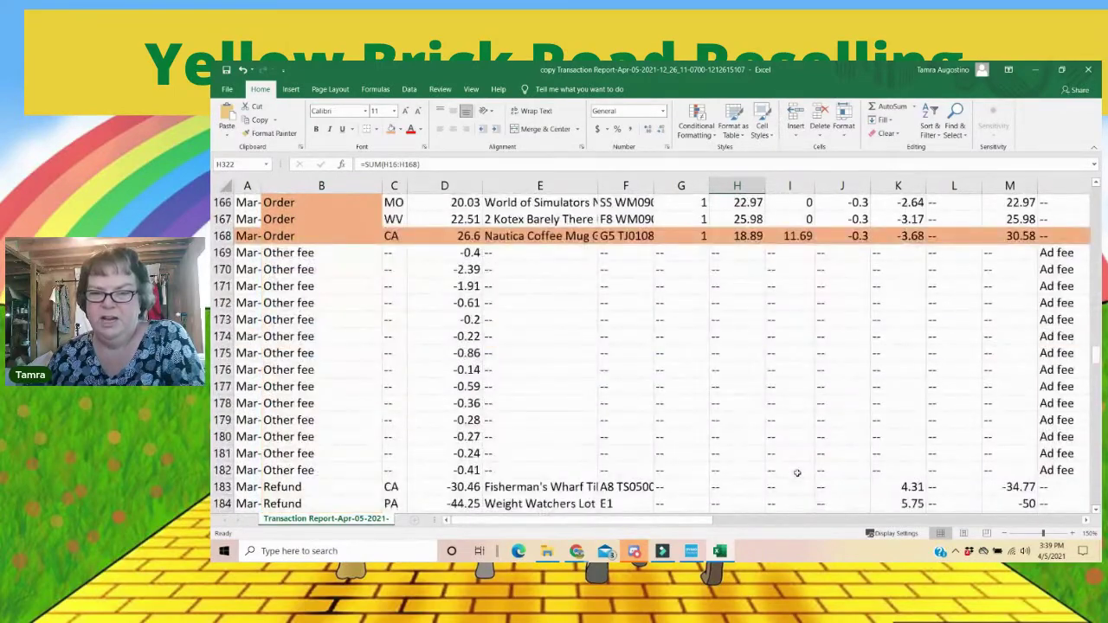
{"action": "scroll", "coordinate": [797, 473], "scroll_direction": "down", "scroll_amount": 20}
{"action": "scroll", "coordinate": [797, 472], "scroll_direction": "down", "scroll_amount": 20}
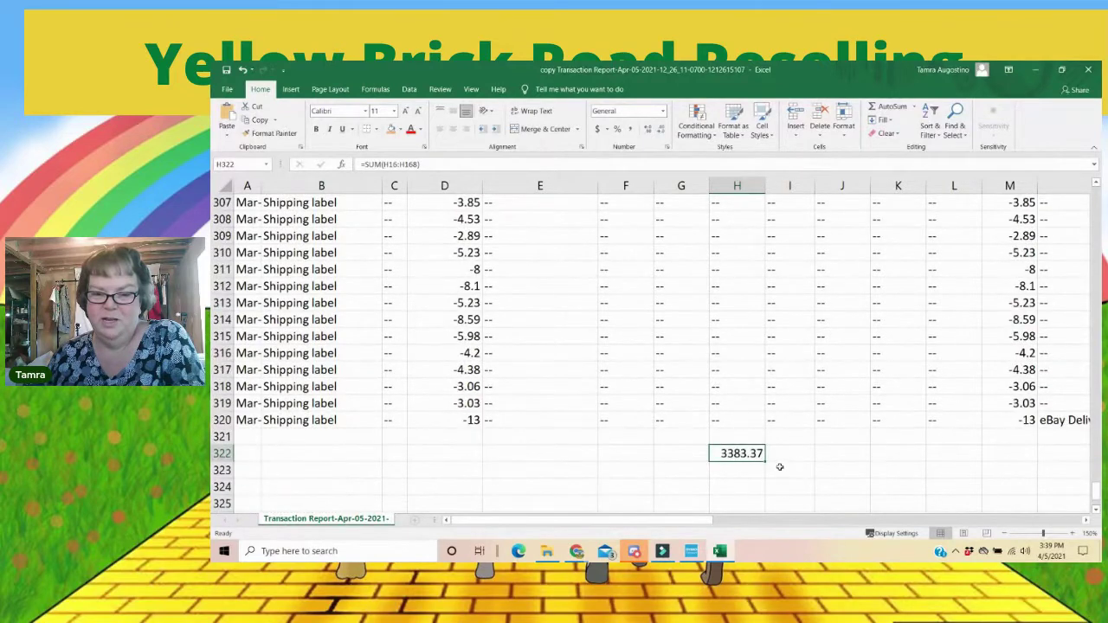
{"action": "scroll", "coordinate": [830, 454], "scroll_direction": "down", "scroll_amount": 2}
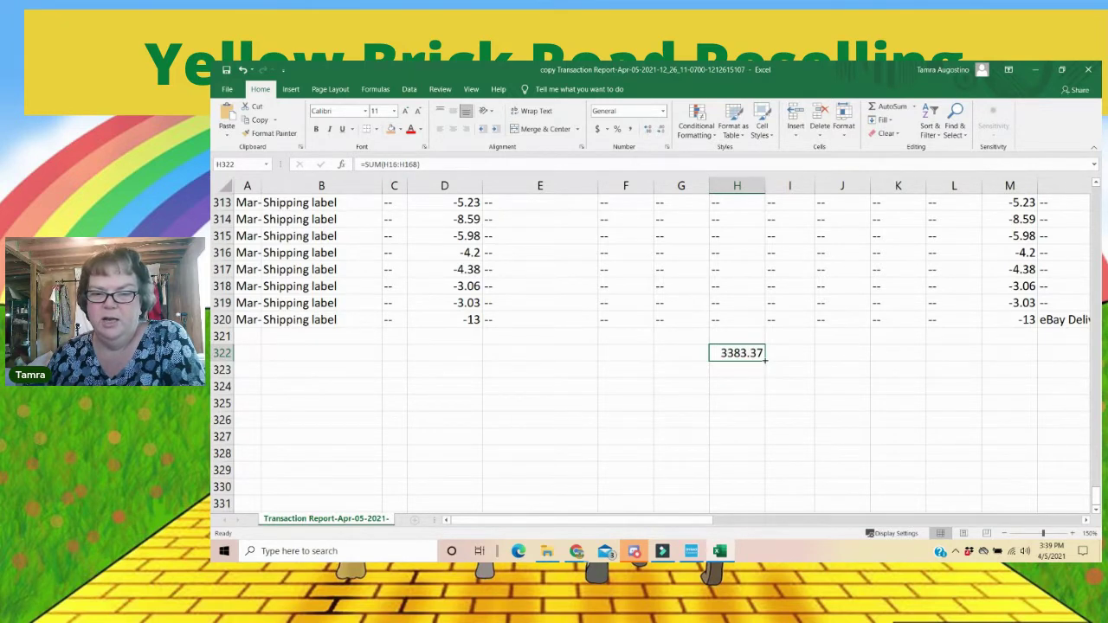
{"action": "left_click_drag", "start_coordinate": [765, 360], "coordinate": [795, 355]}
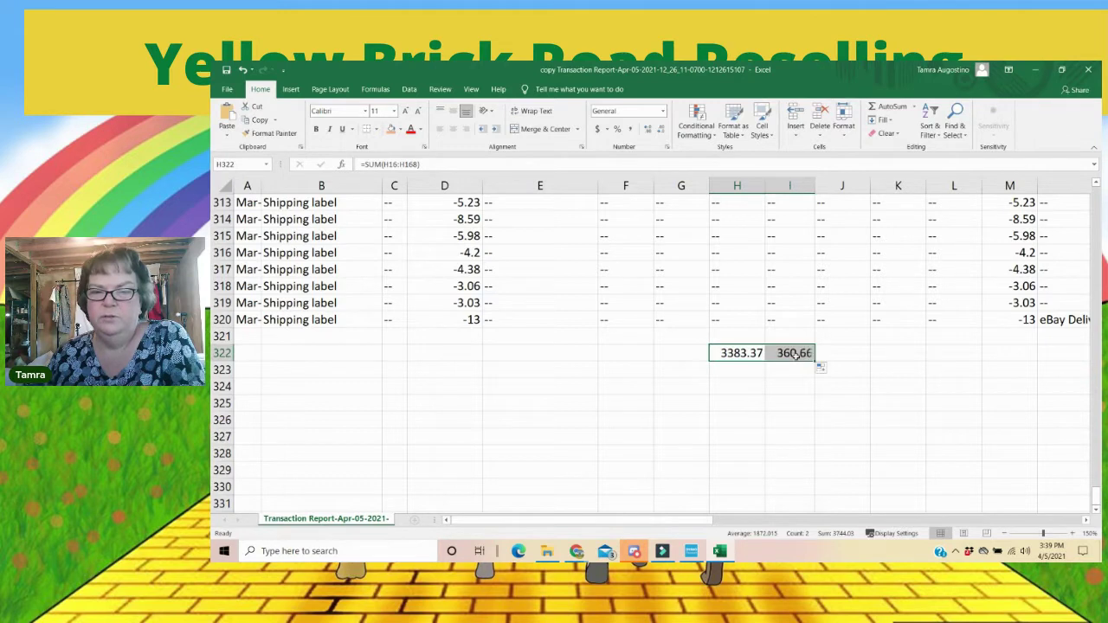
{"action": "left_click", "coordinate": [794, 354]}
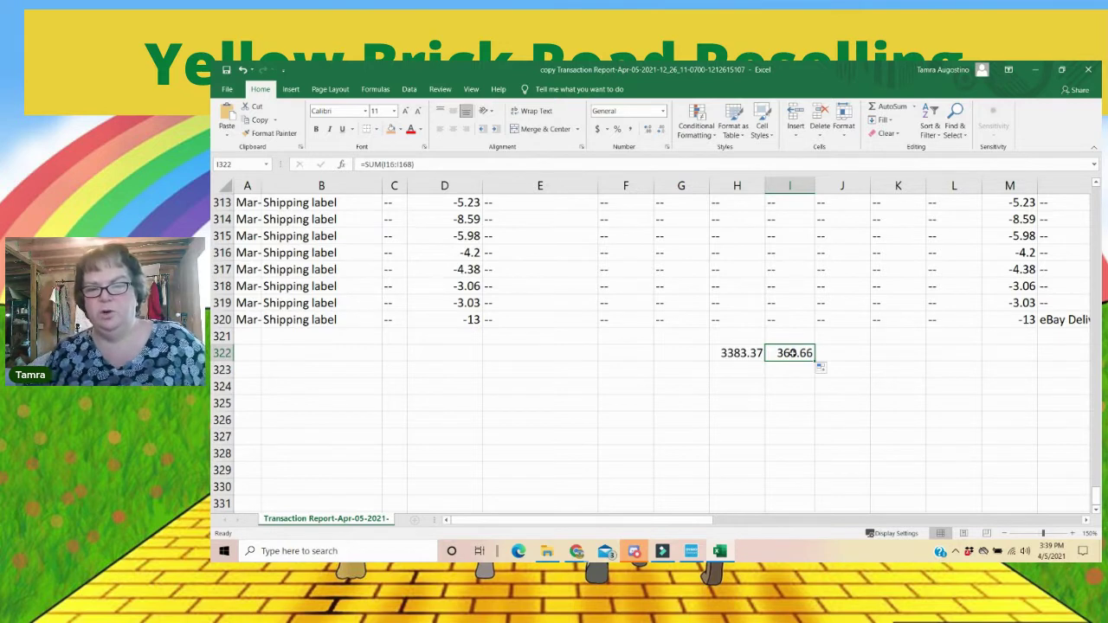
Step: Label the totals below row 322 by entering Orders in H323 and Buyer Shipping in I323
{"action": "left_click", "coordinate": [732, 371]}
{"action": "type", "text": "Orders"}
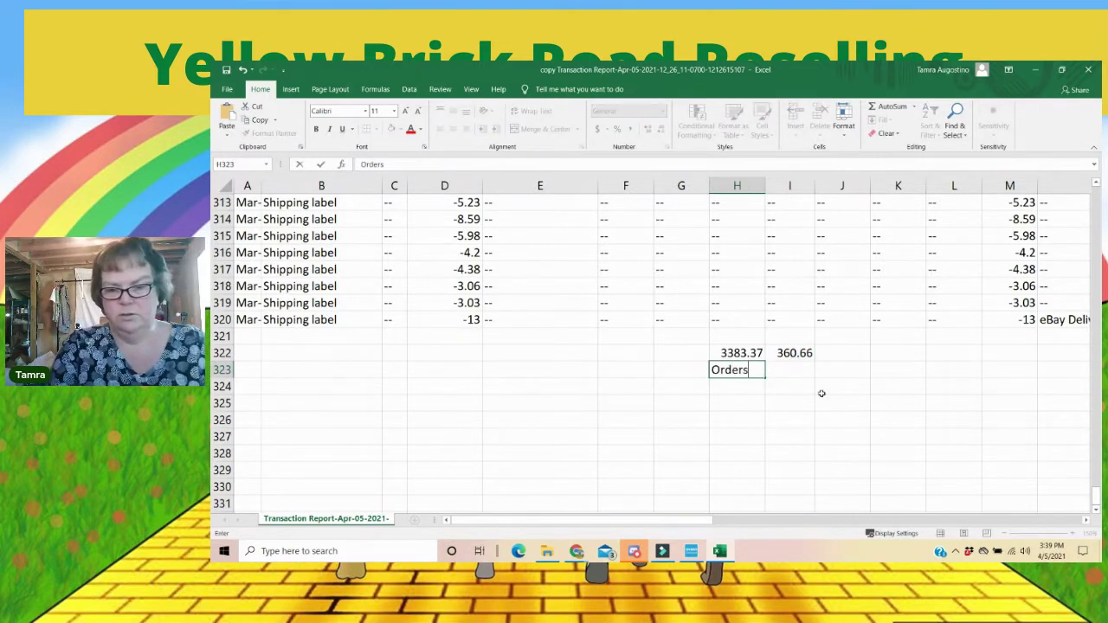
{"action": "key", "text": "Tab"}
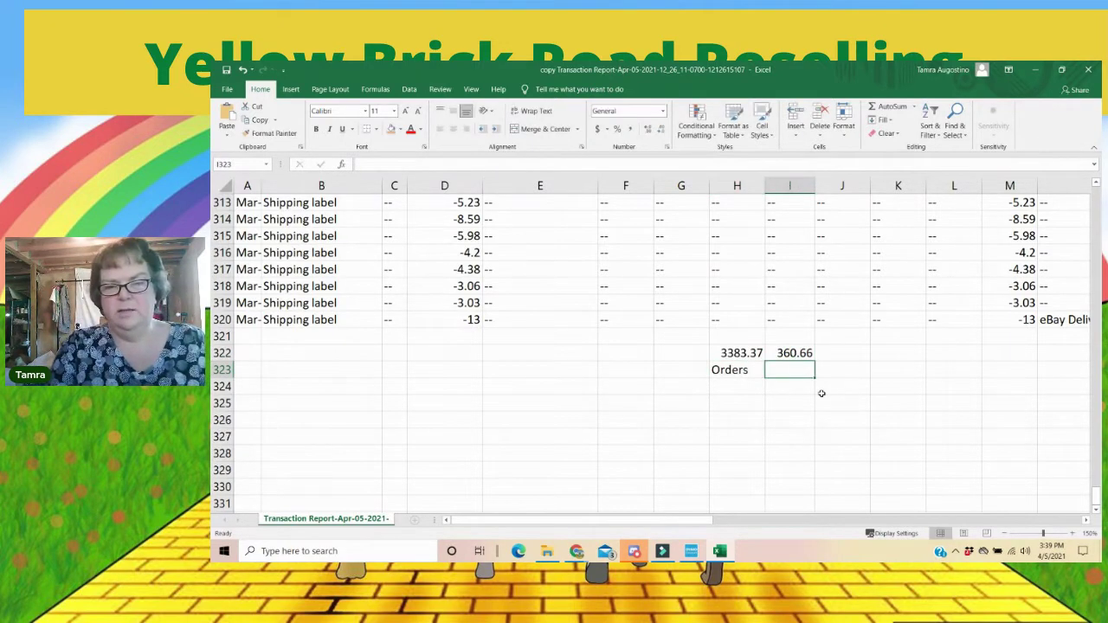
{"action": "type", "text": "SBuyer"}
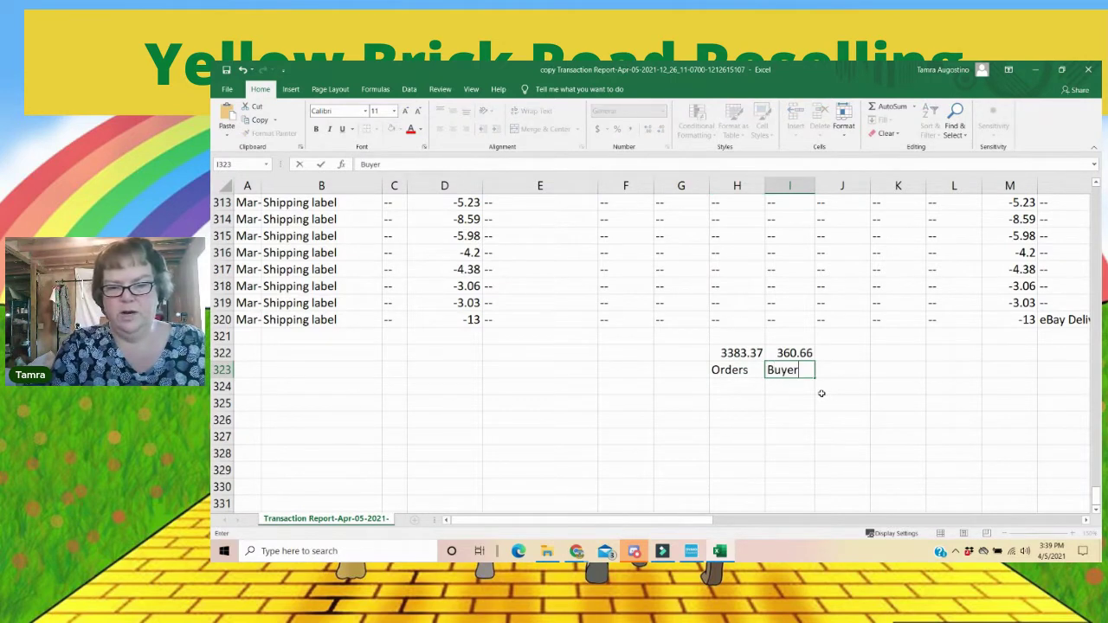
{"action": "type", "text": " Shipping"}
{"action": "key", "text": "Return"}
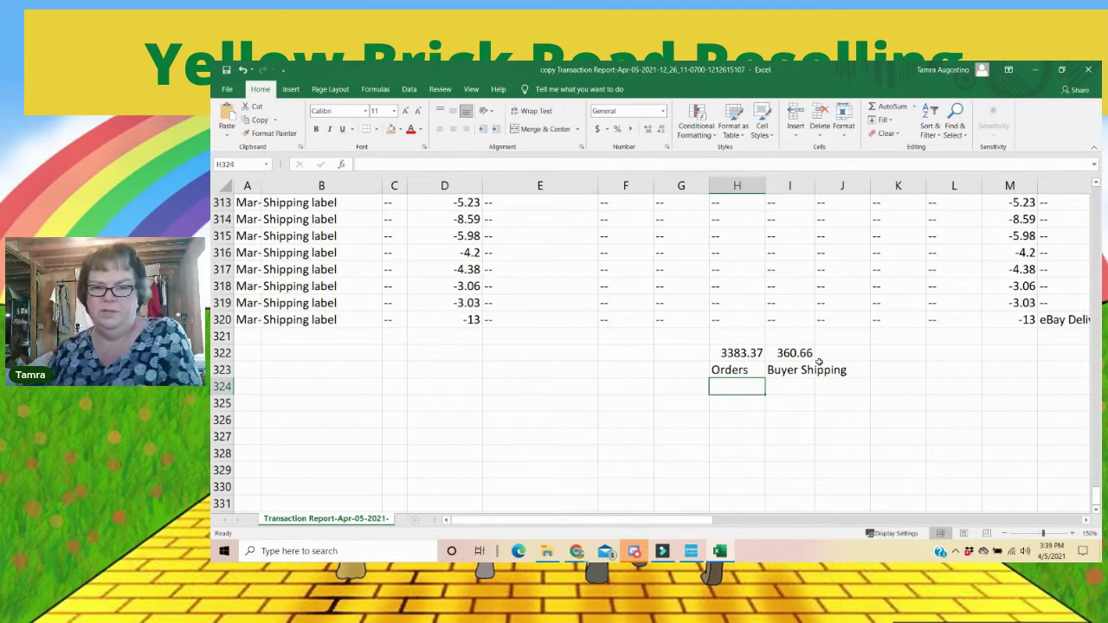
Step: Extend the sum formula from I322 across to M322 to total columns J through M for the same order rows
{"action": "scroll", "coordinate": [812, 402], "scroll_direction": "up", "scroll_amount": 1}
{"action": "left_click", "coordinate": [797, 403]}
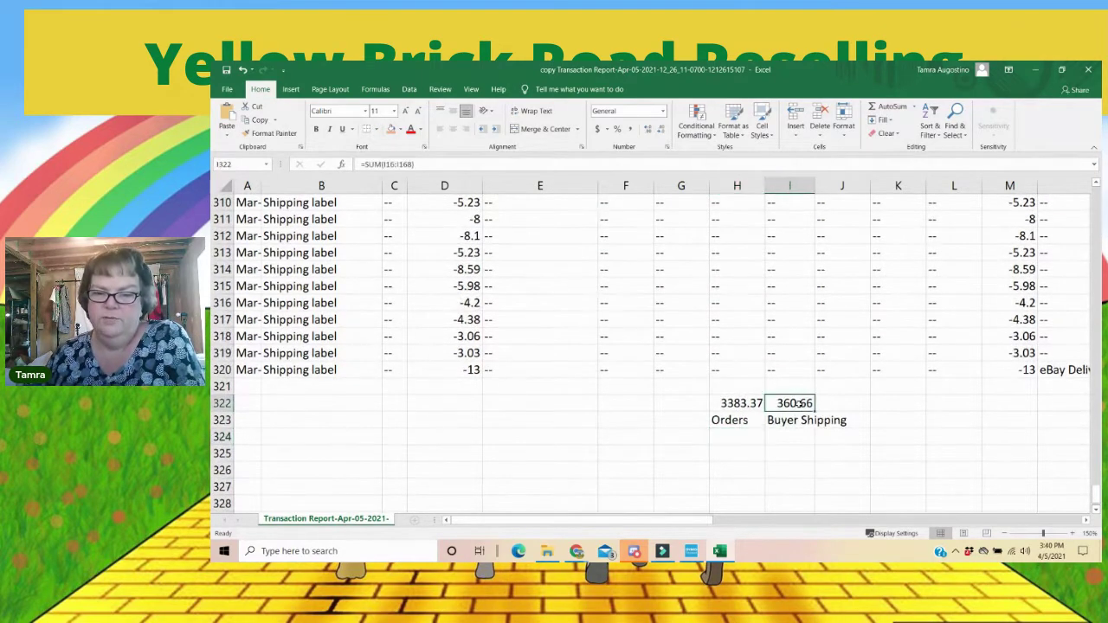
{"action": "left_click_drag", "start_coordinate": [813, 412], "coordinate": [1037, 422]}
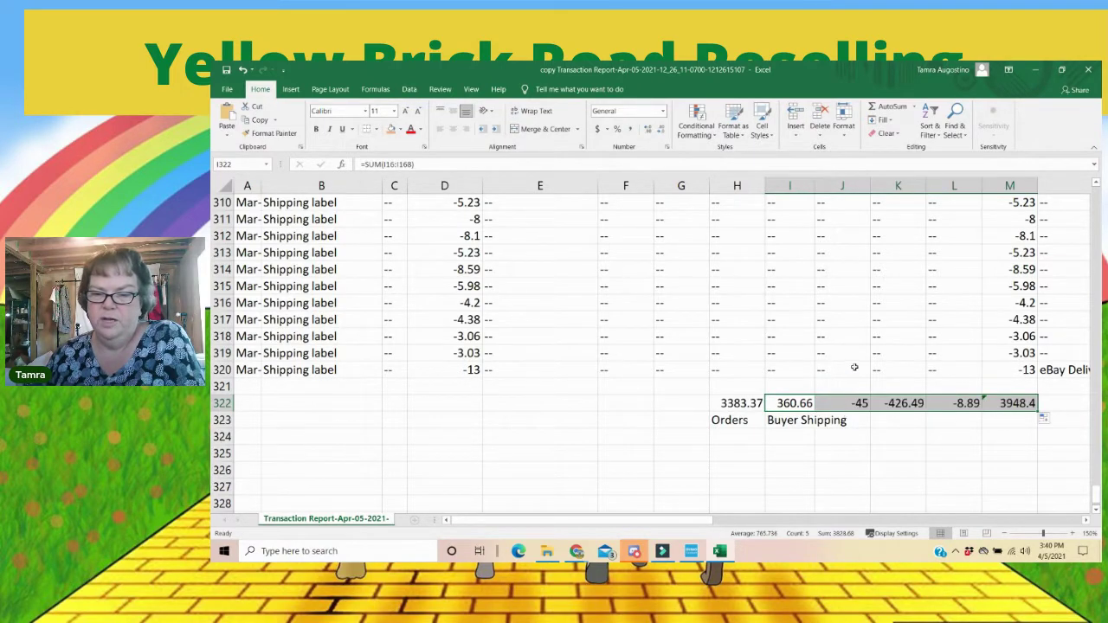
Step: Check the full headings of the two Final Value Fee columns, J1 and K1, and return to the totals in row 322
{"action": "left_click_drag", "start_coordinate": [1097, 498], "coordinate": [1097, 385]}
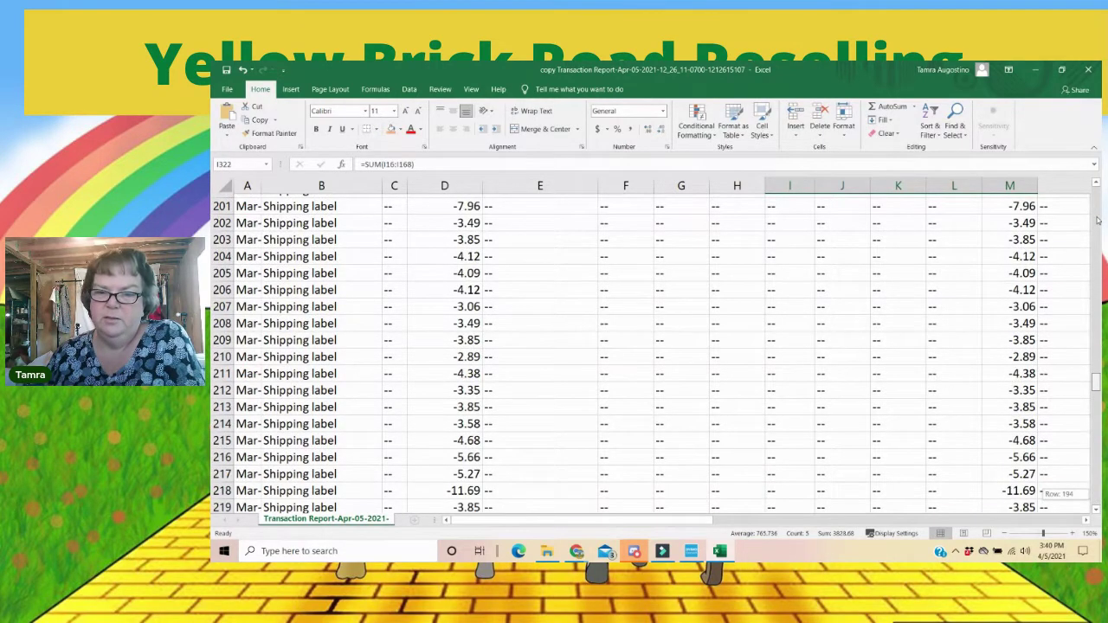
{"action": "left_click_drag", "start_coordinate": [1097, 221], "coordinate": [1097, 197]}
{"action": "left_click", "coordinate": [840, 202]}
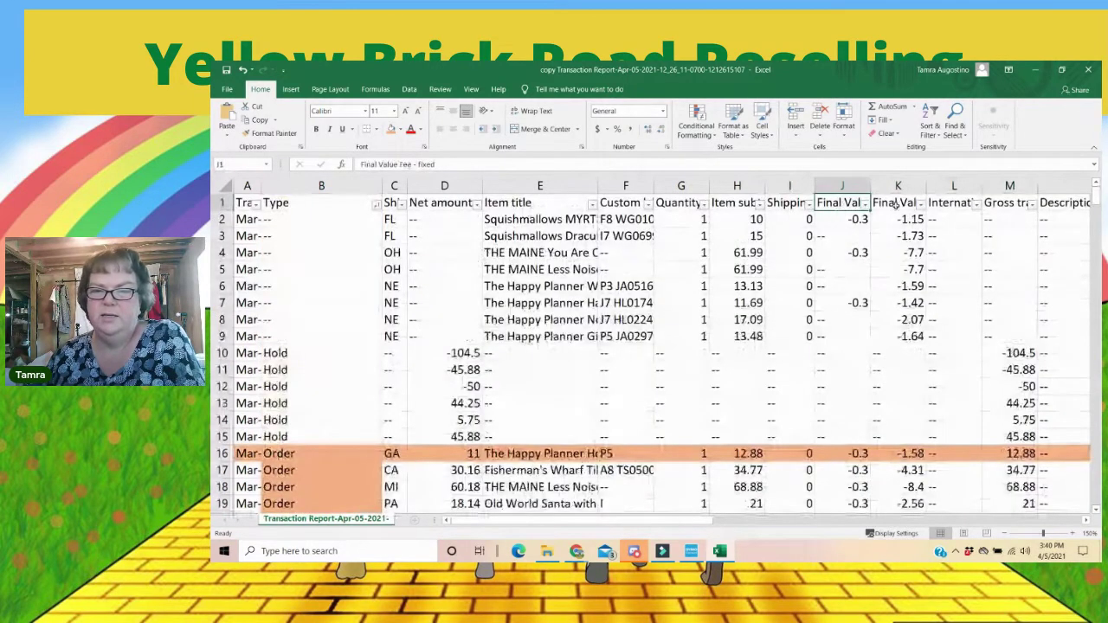
{"action": "left_click", "coordinate": [898, 203]}
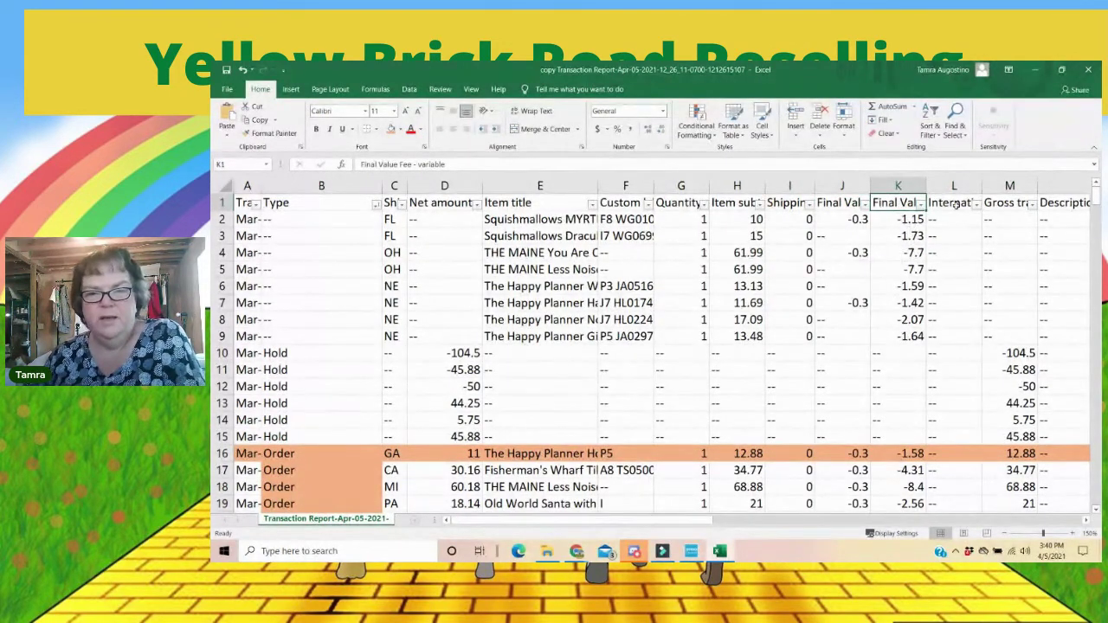
{"action": "scroll", "coordinate": [956, 413], "scroll_direction": "down", "scroll_amount": 15}
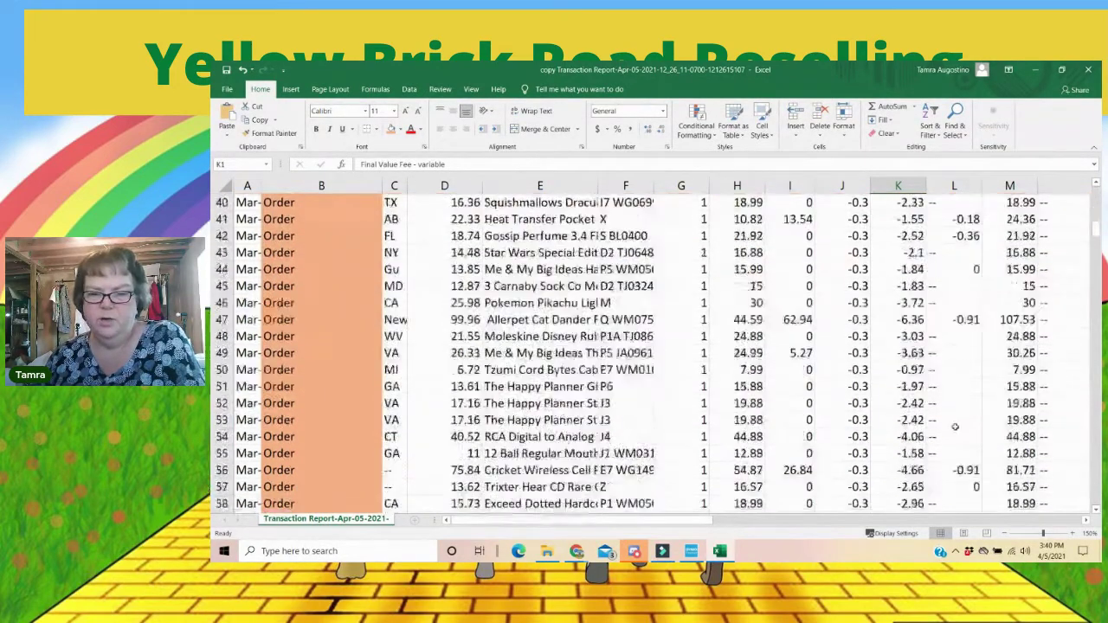
{"action": "scroll", "coordinate": [954, 432], "scroll_direction": "down", "scroll_amount": 20}
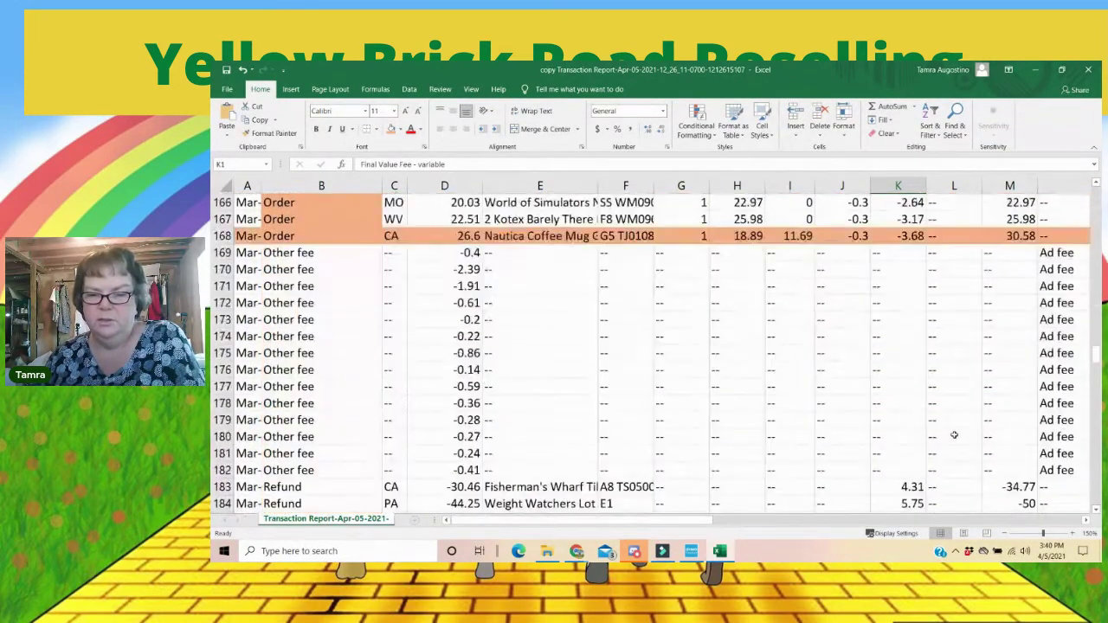
{"action": "scroll", "coordinate": [954, 435], "scroll_direction": "down", "scroll_amount": 20}
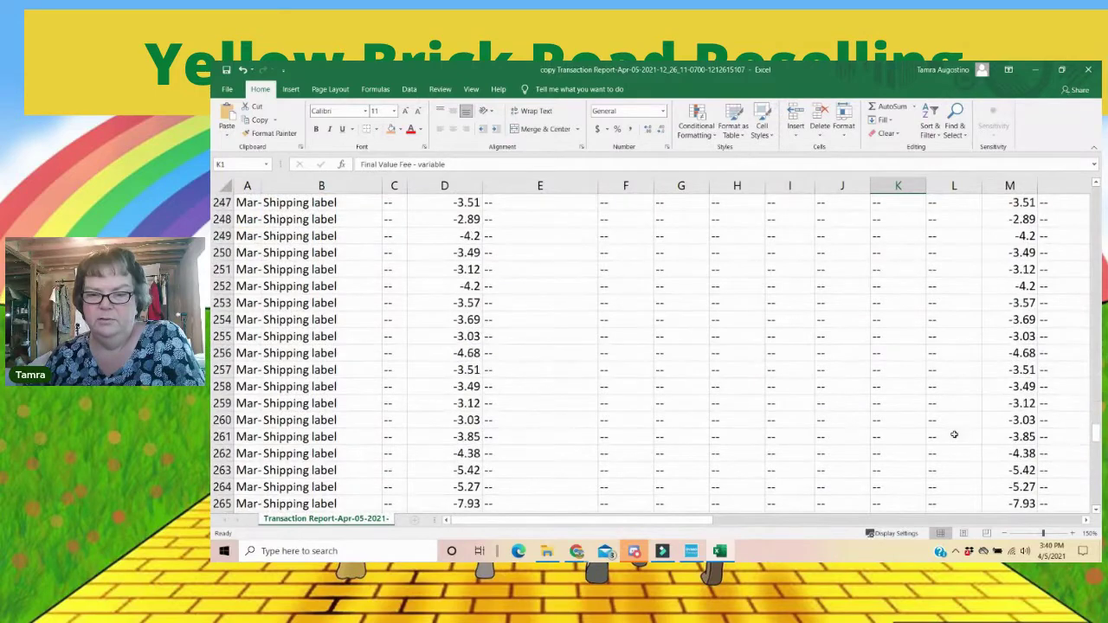
{"action": "scroll", "coordinate": [953, 435], "scroll_direction": "down", "scroll_amount": 19}
{"action": "scroll", "coordinate": [953, 435], "scroll_direction": "up", "scroll_amount": 6}
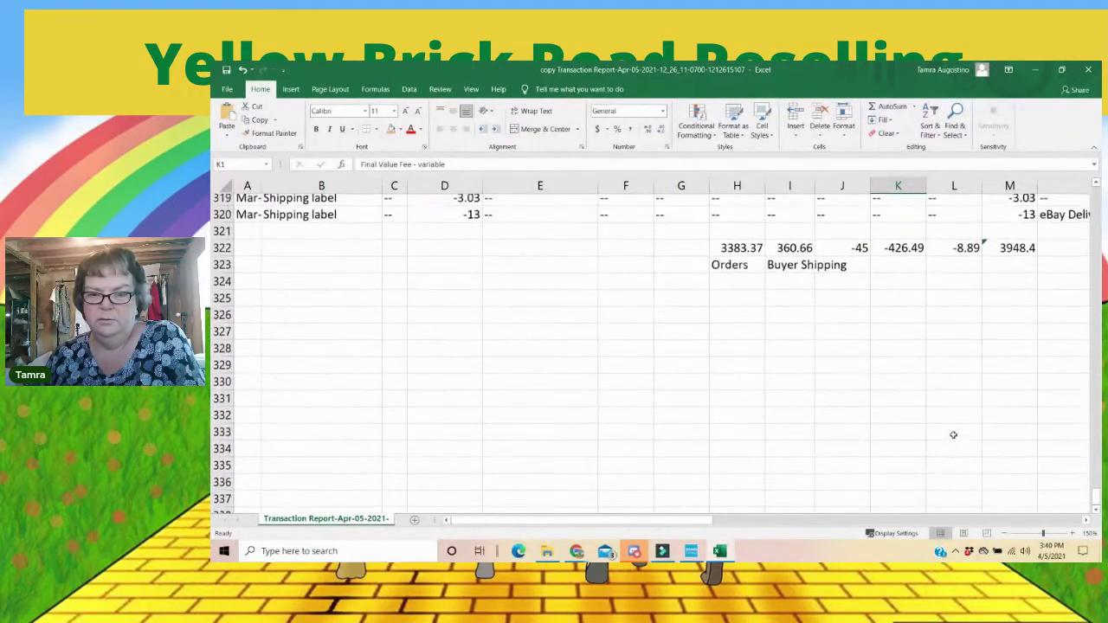
Step: Label the fee totals FVF MP in J323, FVF in K323 and International in L323, and select the totals J322:L322
{"action": "left_click", "coordinate": [841, 252]}
{"action": "left_click", "coordinate": [869, 320]}
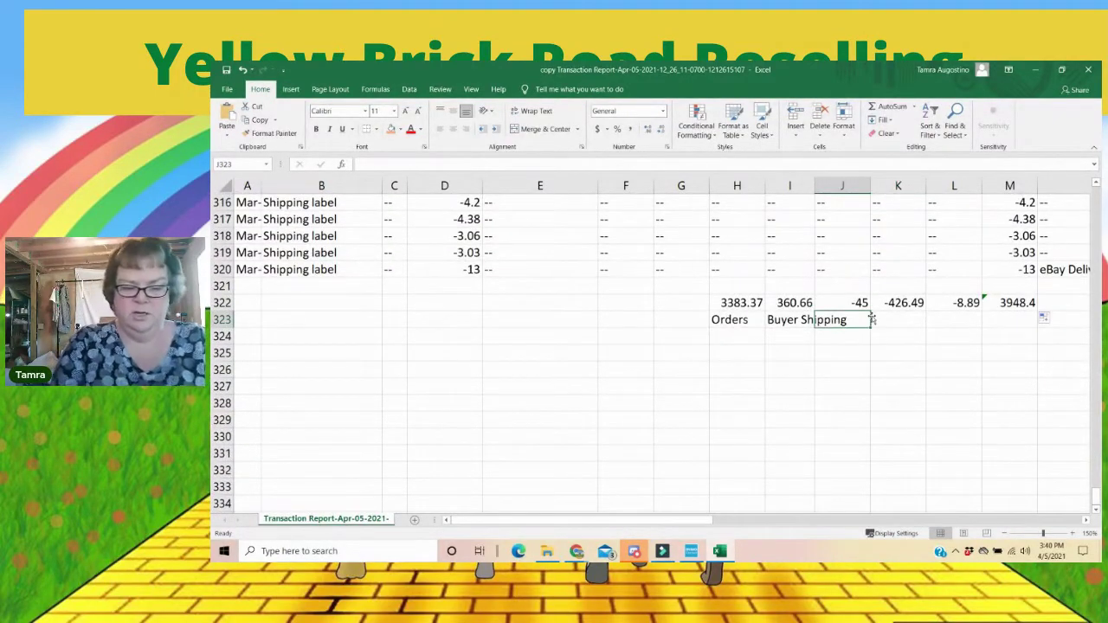
{"action": "type", "text": "FVF"}
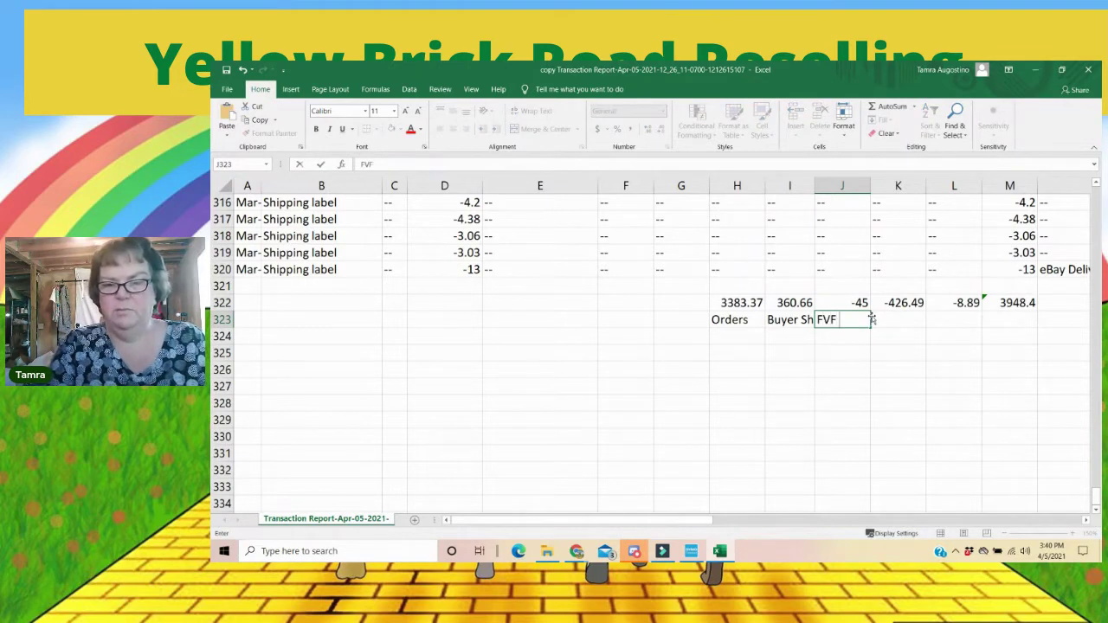
{"action": "type", "text": " MP"}
{"action": "key", "text": "Tab"}
{"action": "type", "text": "FVF"}
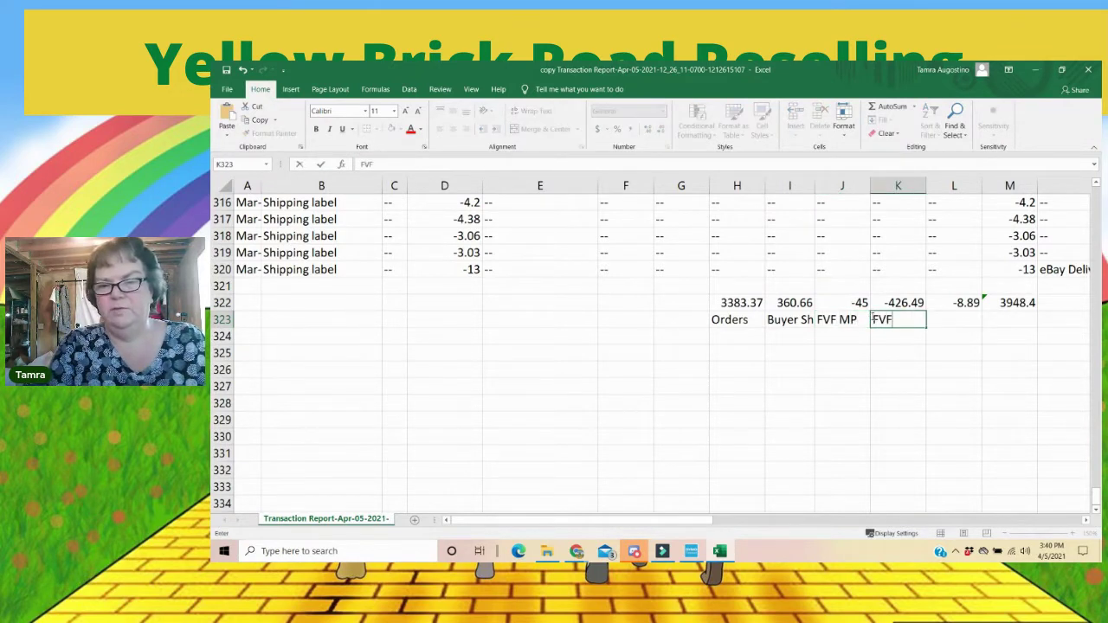
{"action": "key", "text": "Tab"}
{"action": "type", "text": "In"}
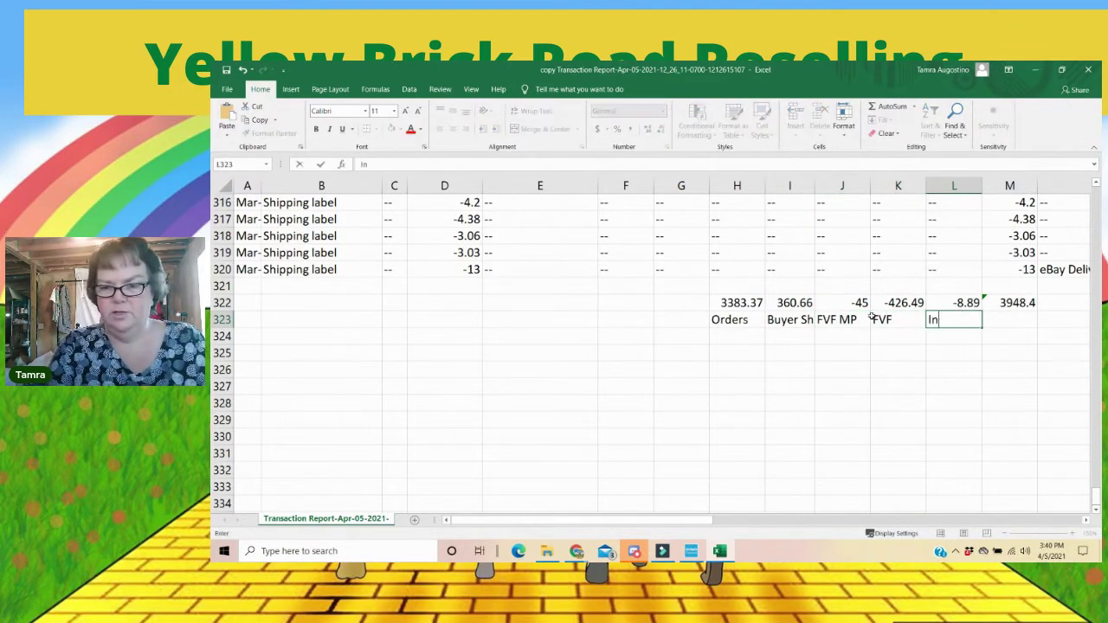
{"action": "type", "text": "ternational"}
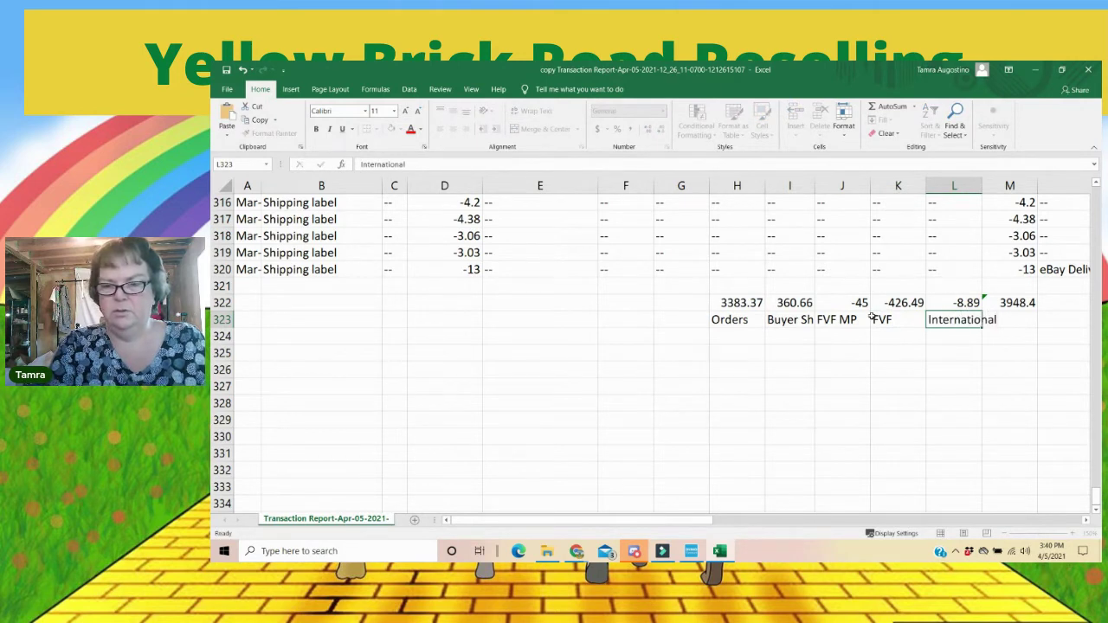
{"action": "key", "text": "Return"}
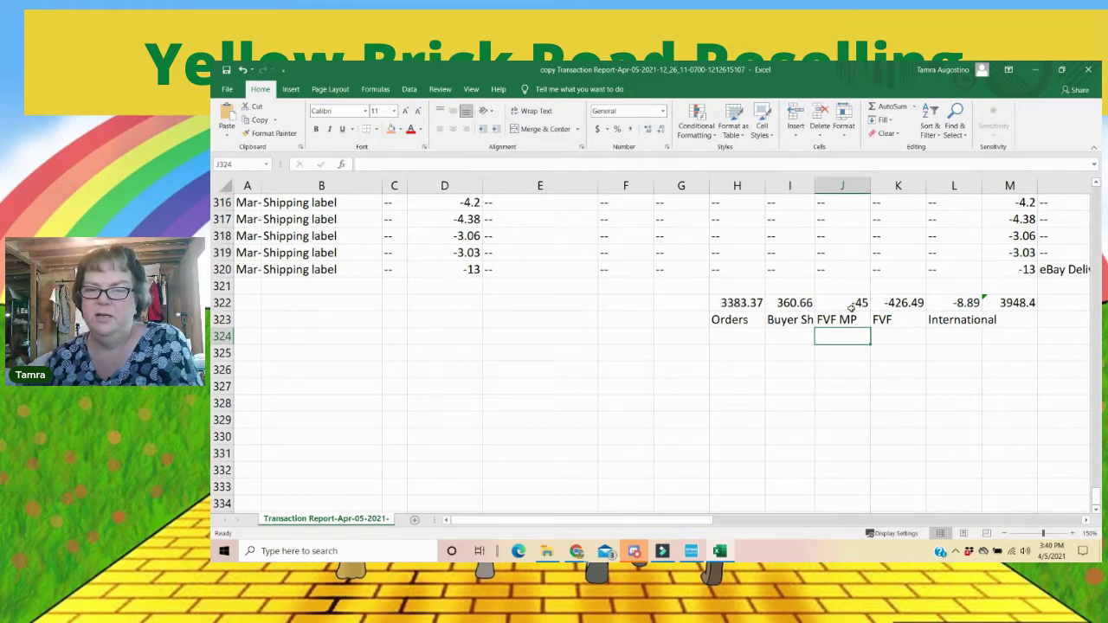
{"action": "left_click_drag", "start_coordinate": [852, 305], "coordinate": [965, 303]}
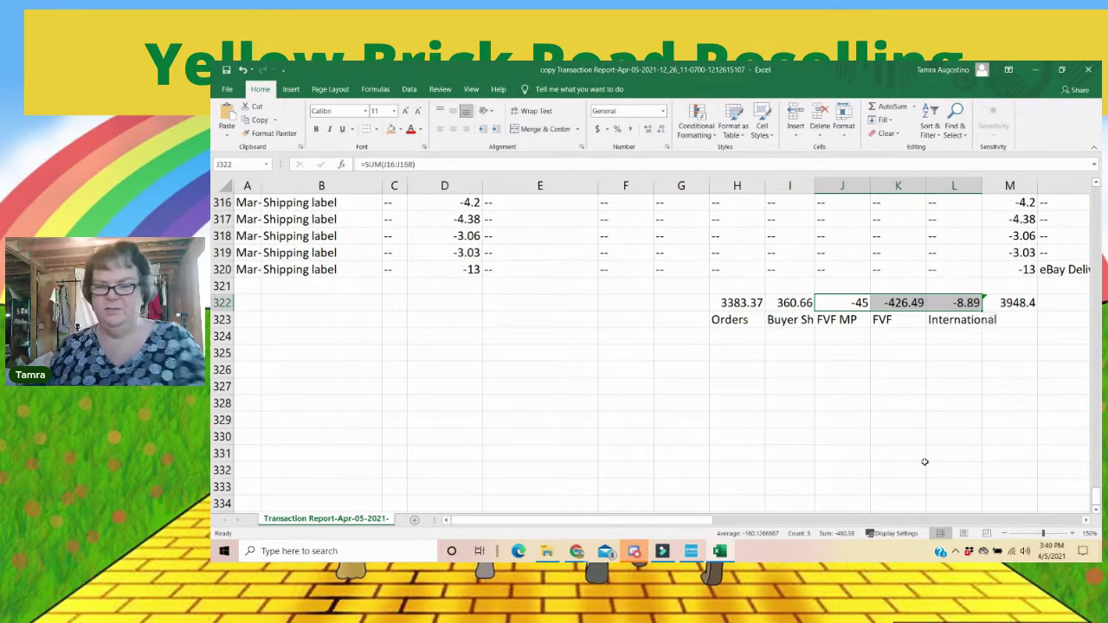
Step: Fill the Shipping label cells in the Type column, B186:B320, with blue
{"action": "scroll", "coordinate": [418, 375], "scroll_direction": "up", "scroll_amount": 18}
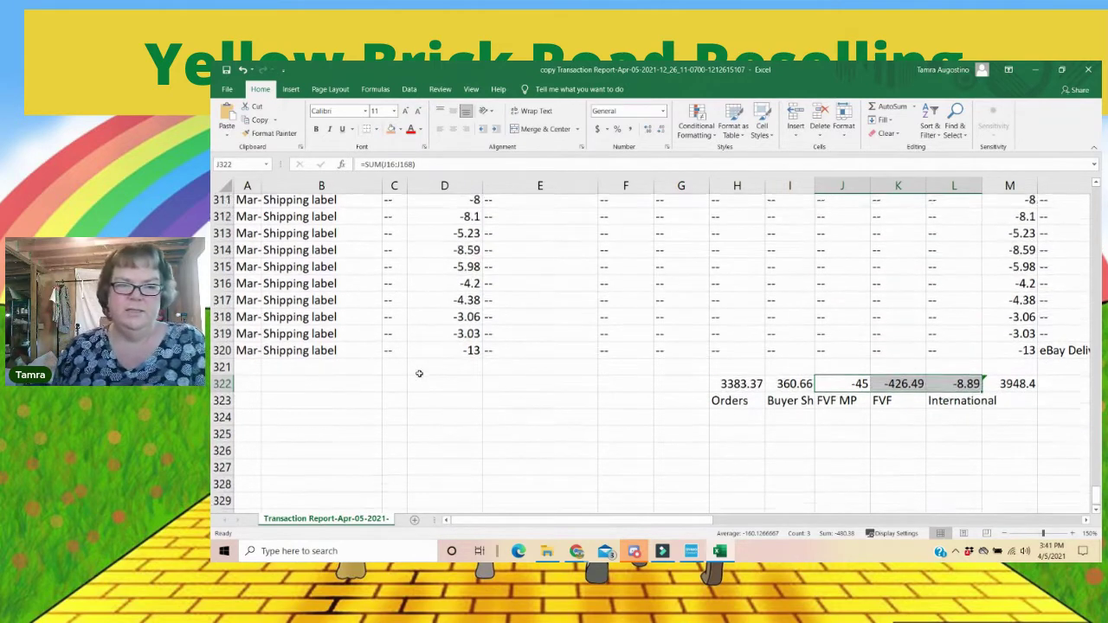
{"action": "scroll", "coordinate": [428, 357], "scroll_direction": "up", "scroll_amount": 20}
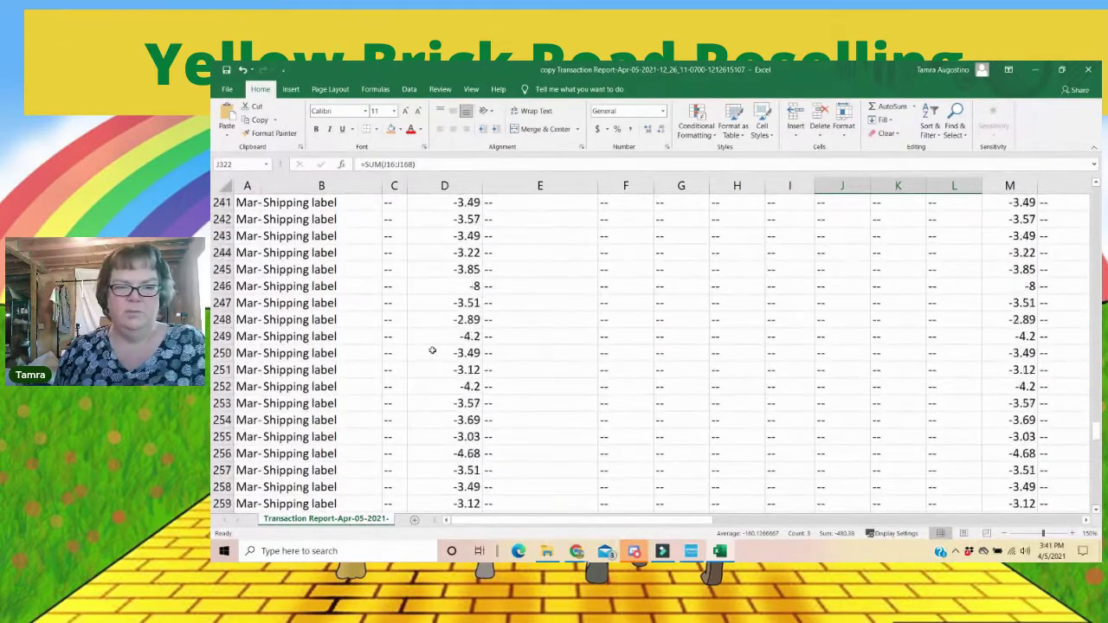
{"action": "scroll", "coordinate": [434, 350], "scroll_direction": "up", "scroll_amount": 2}
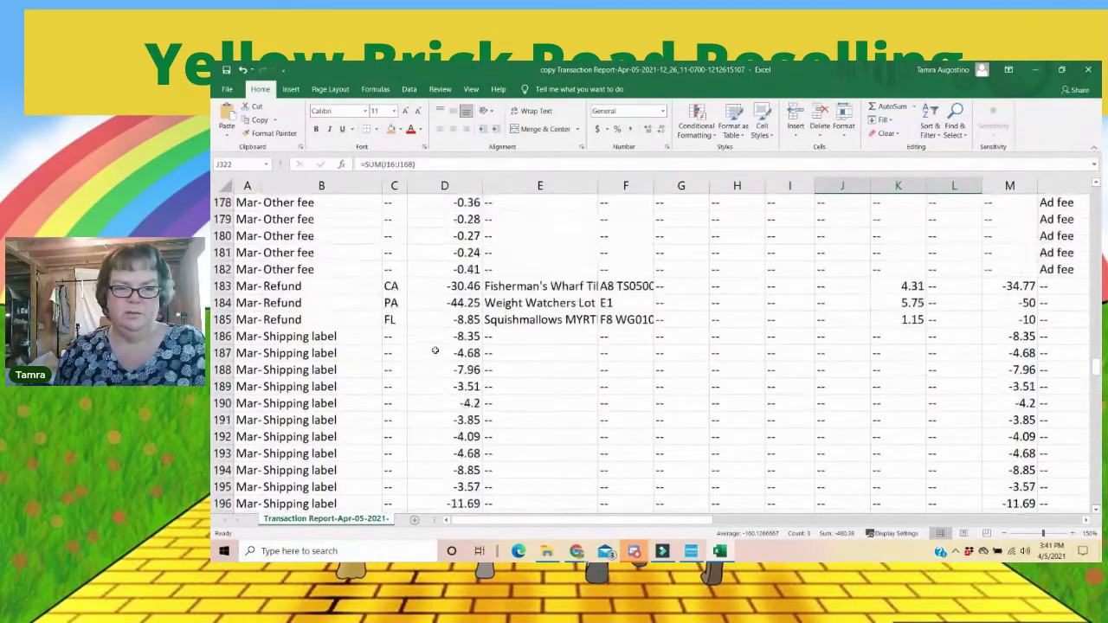
{"action": "left_click", "coordinate": [295, 338]}
{"action": "scroll", "coordinate": [295, 338], "scroll_direction": "down", "scroll_amount": 20}
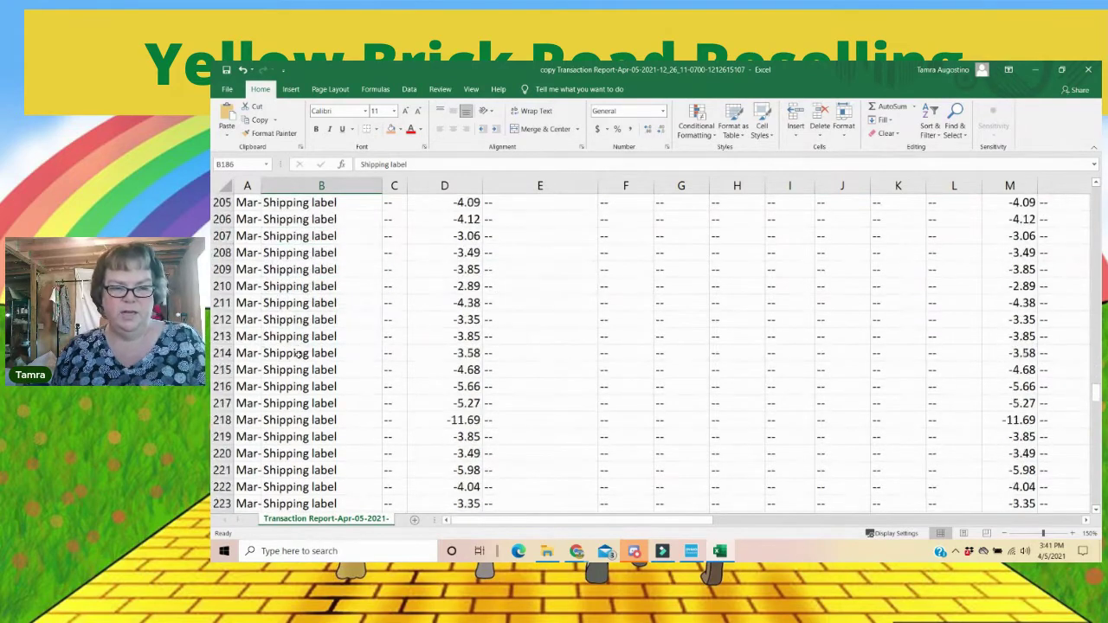
{"action": "scroll", "coordinate": [305, 388], "scroll_direction": "down", "scroll_amount": 20}
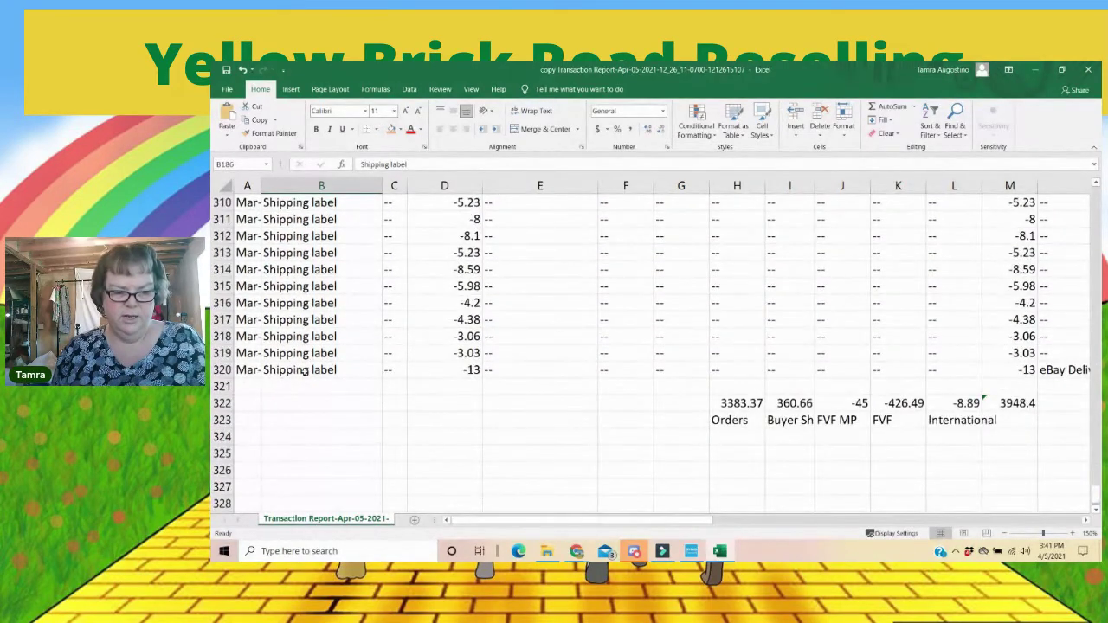
{"action": "left_click", "coordinate": [305, 370], "text": "shift"}
{"action": "left_click", "coordinate": [399, 129]}
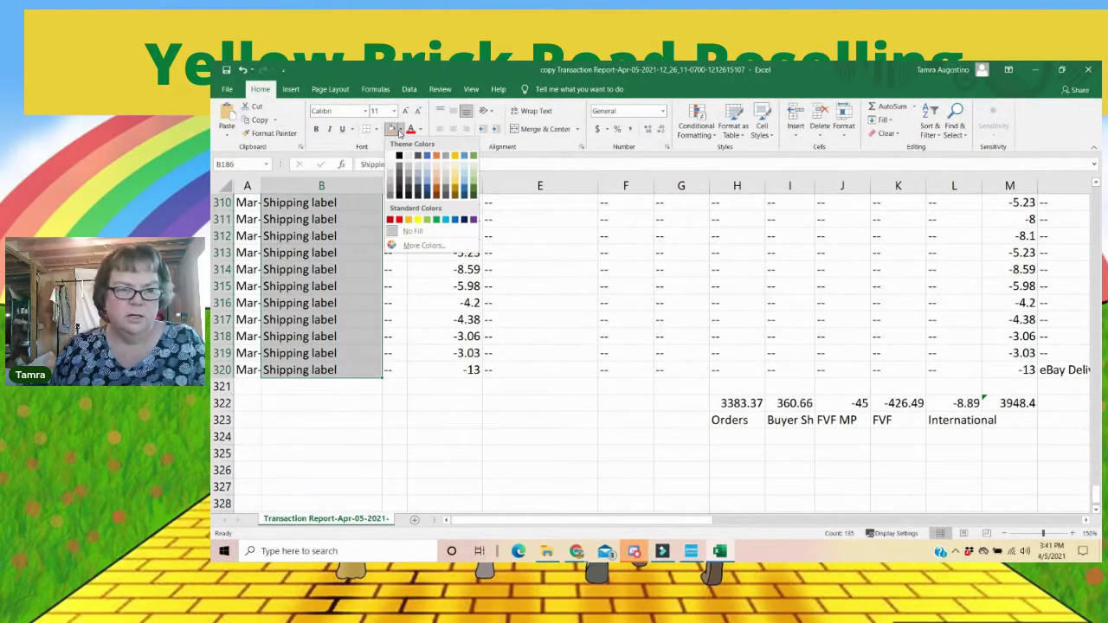
{"action": "left_click", "coordinate": [426, 173]}
Step: Total the shipping label net amounts D186:D320 with an AutoSum formula in D322 and label it Shipping in D323
{"action": "scroll", "coordinate": [495, 320], "scroll_direction": "up", "scroll_amount": 20}
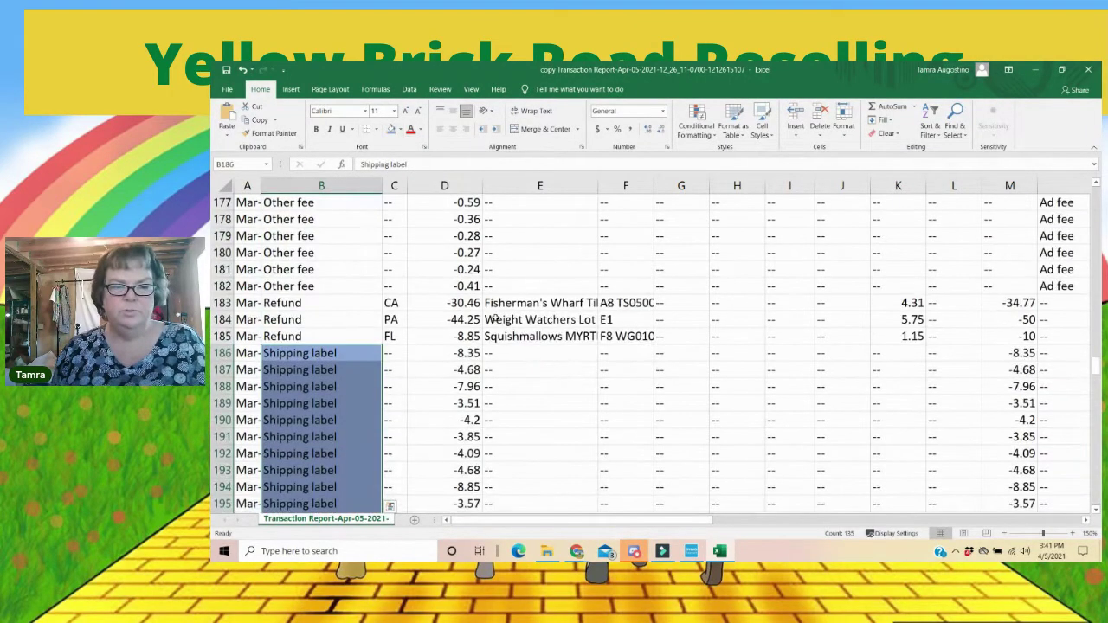
{"action": "left_click", "coordinate": [456, 353]}
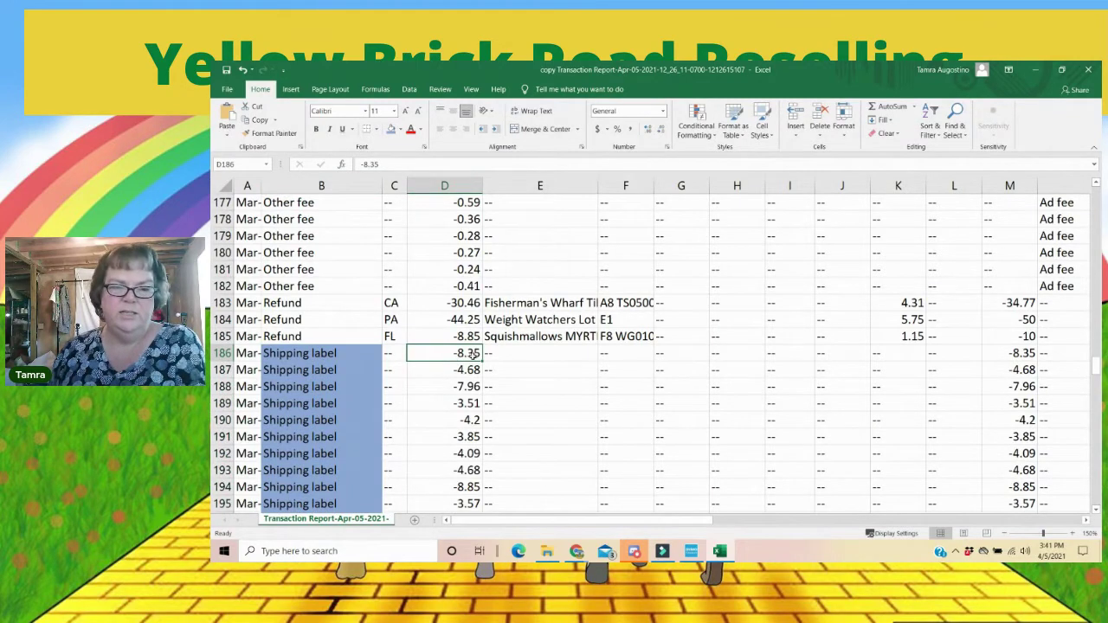
{"action": "scroll", "coordinate": [470, 364], "scroll_direction": "down", "scroll_amount": 20}
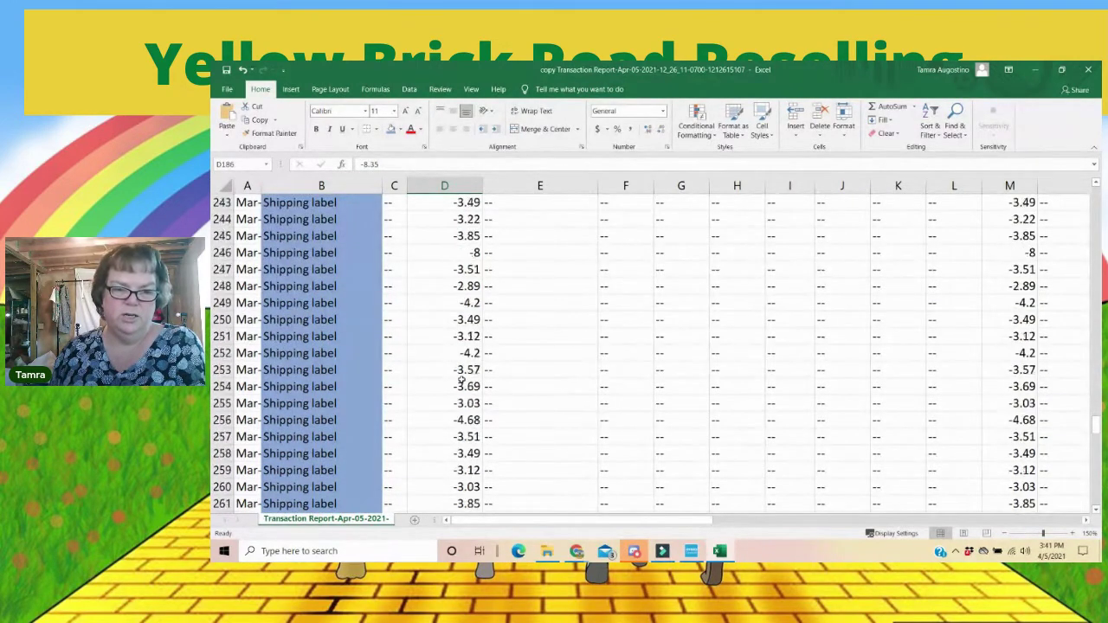
{"action": "scroll", "coordinate": [462, 378], "scroll_direction": "down", "scroll_amount": 11}
{"action": "scroll", "coordinate": [467, 335], "scroll_direction": "up", "scroll_amount": 1}
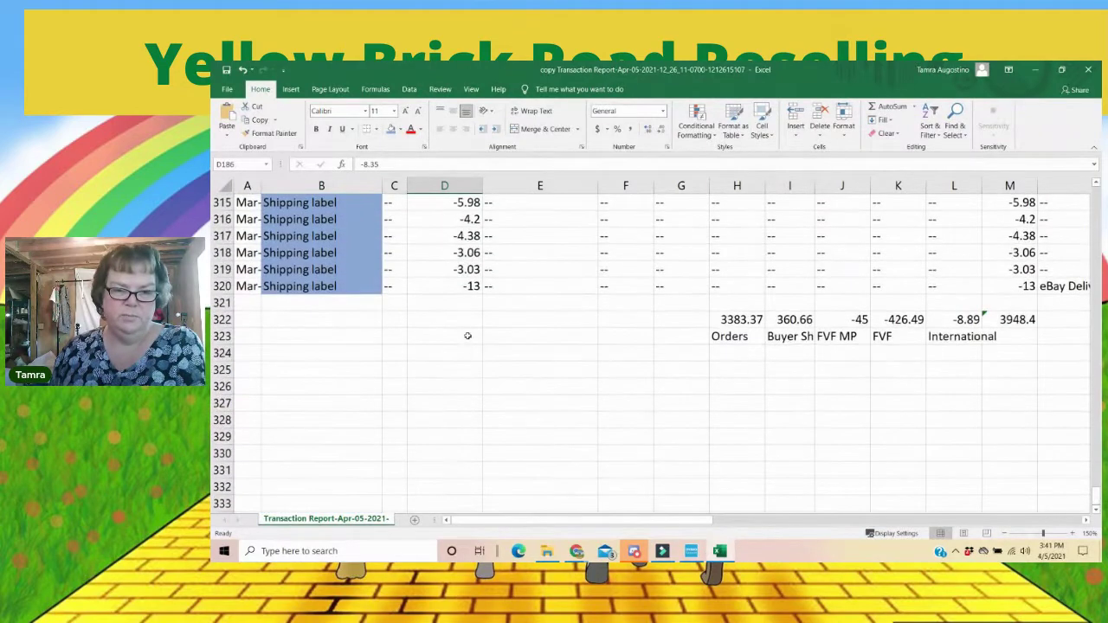
{"action": "left_click", "coordinate": [458, 322]}
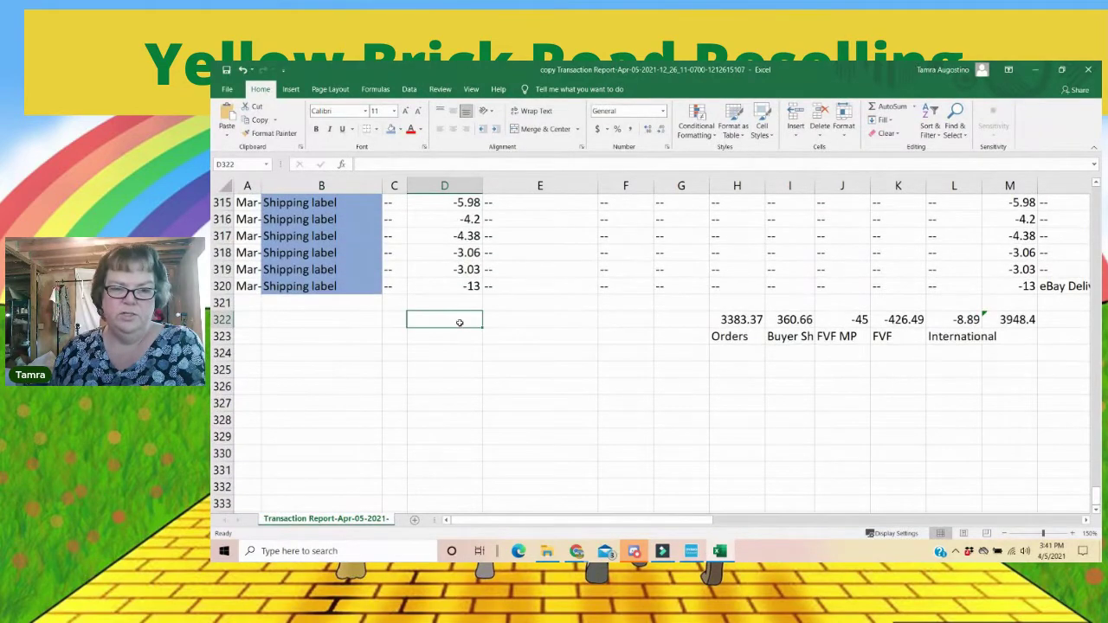
{"action": "left_click", "coordinate": [887, 106]}
{"action": "mouse_move", "coordinate": [455, 286]}
{"action": "left_mouse_down"}
{"action": "mouse_move", "coordinate": [485, 201]}
{"action": "mouse_move", "coordinate": [485, 116]}
{"action": "mouse_move", "coordinate": [412, 511]}
{"action": "mouse_move", "coordinate": [456, 269]}
{"action": "left_mouse_up"}
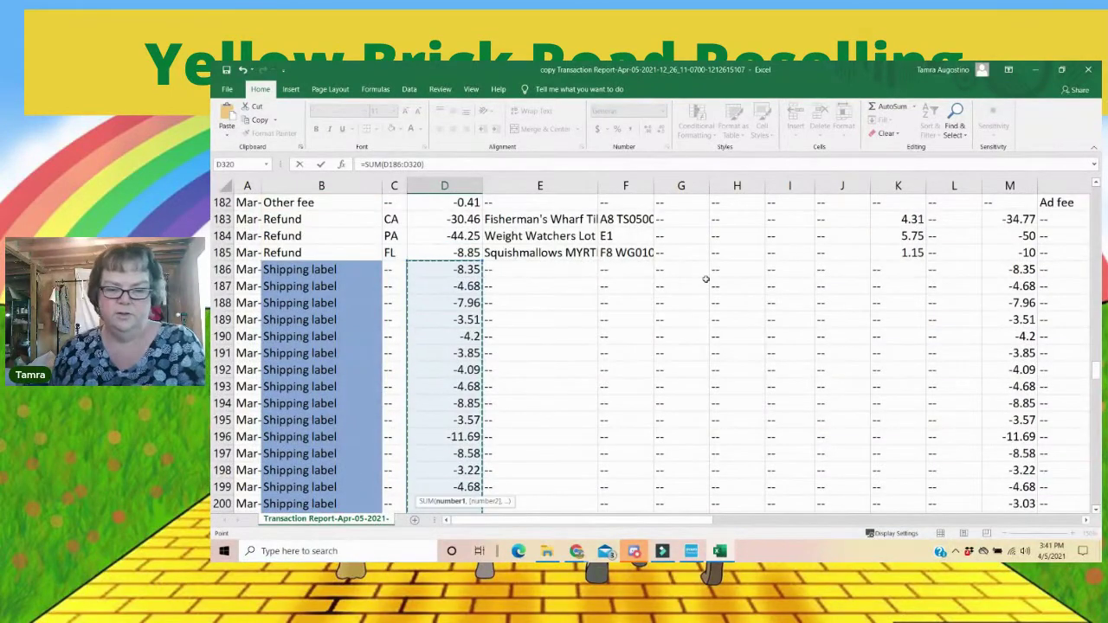
{"action": "key", "text": "Return"}
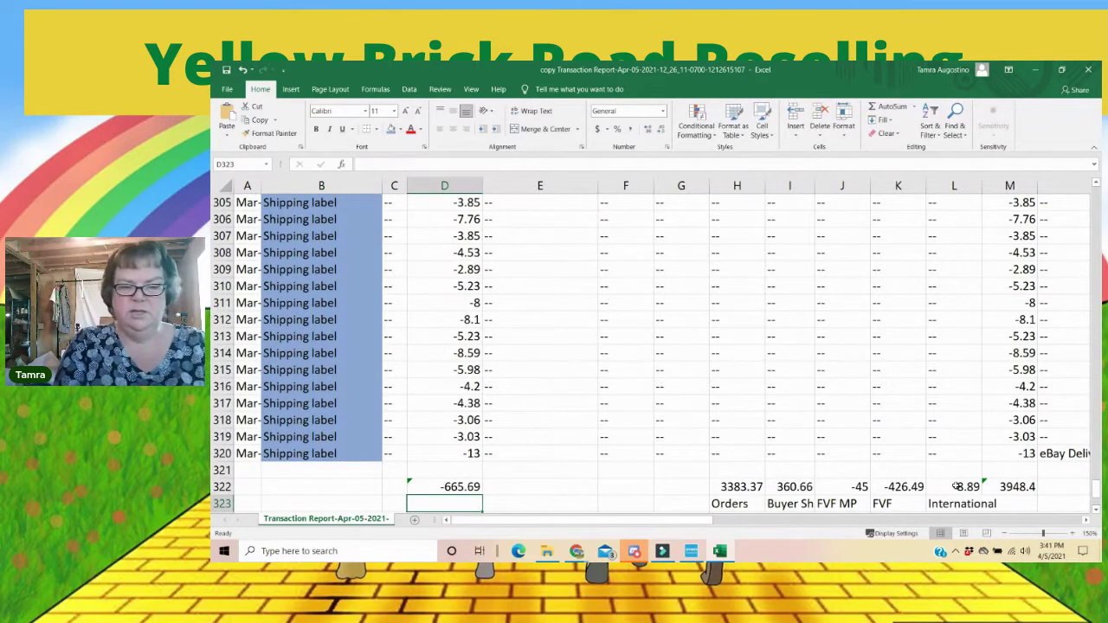
{"action": "type", "text": "Shipping"}
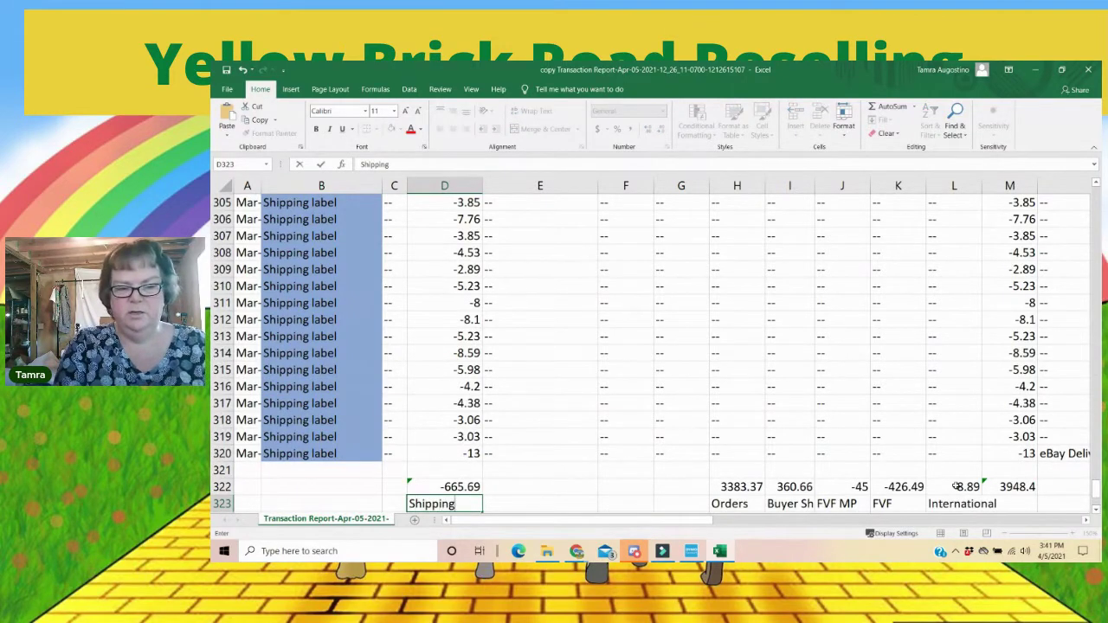
{"action": "key", "text": "Return"}
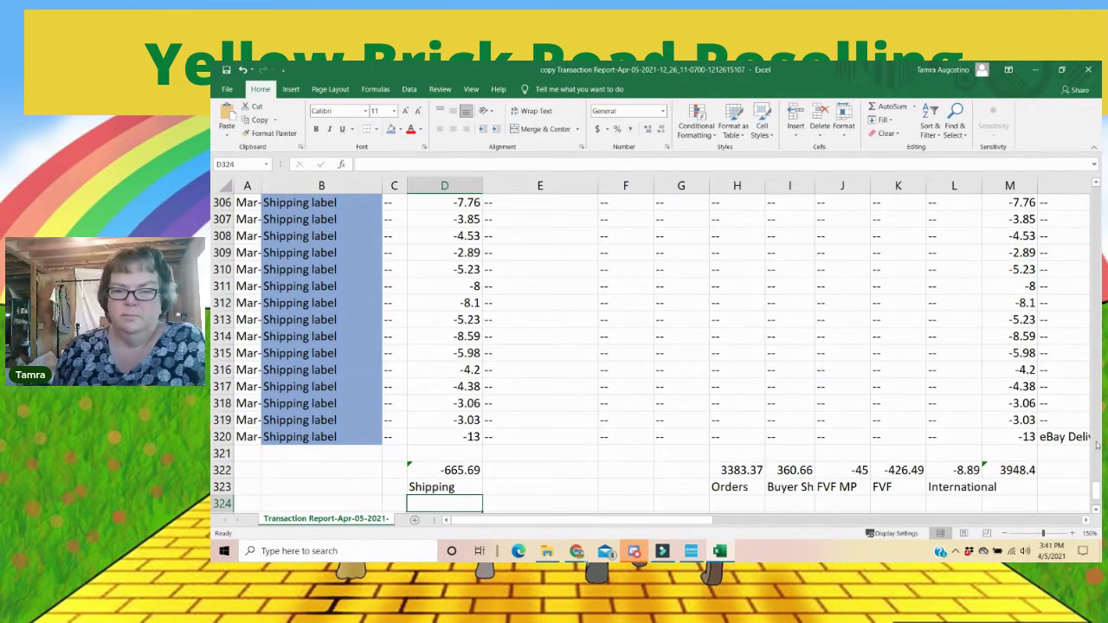
Step: Review the Other fee rows holding the ad fees and enter the label Promoted Listings in B326 below the totals
{"action": "scroll", "coordinate": [614, 388], "scroll_direction": "up", "scroll_amount": 20}
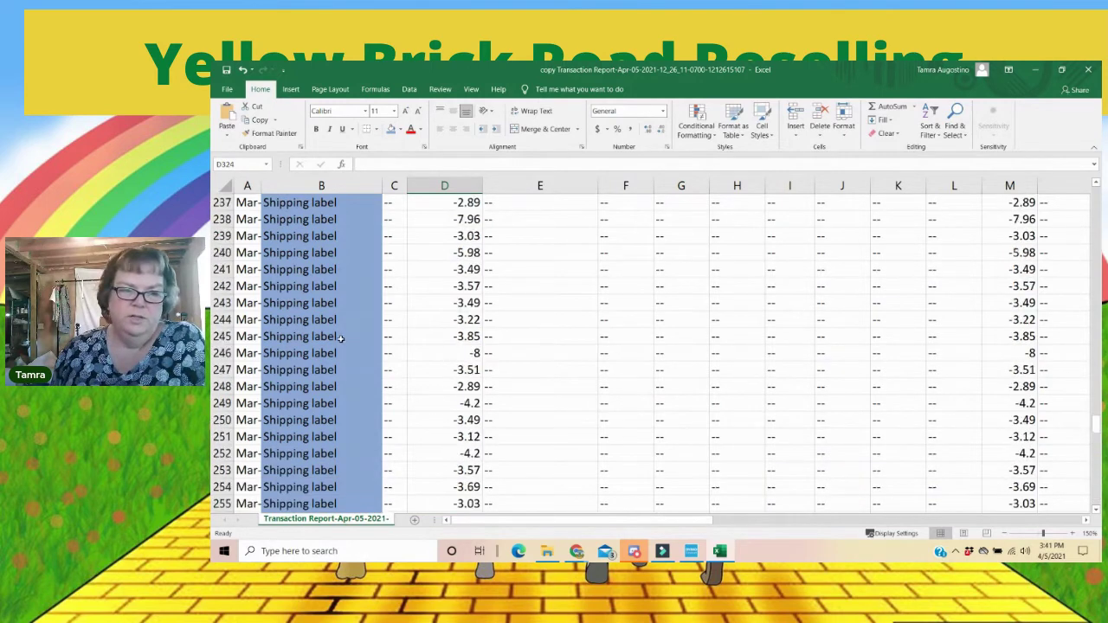
{"action": "scroll", "coordinate": [342, 338], "scroll_direction": "up", "scroll_amount": 20}
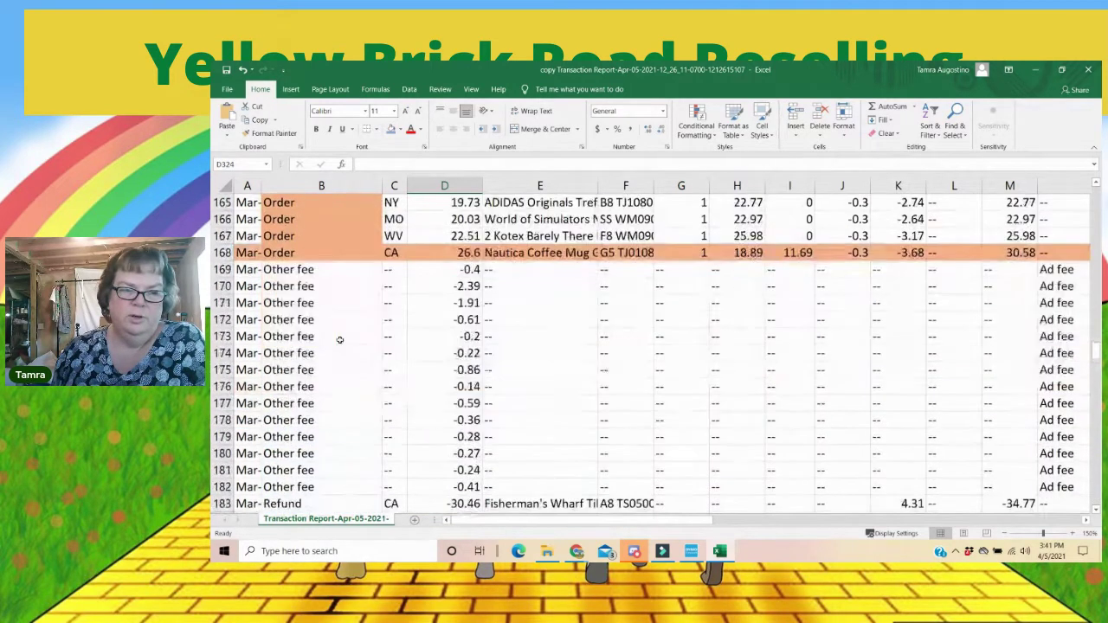
{"action": "scroll", "coordinate": [340, 339], "scroll_direction": "down", "scroll_amount": 1}
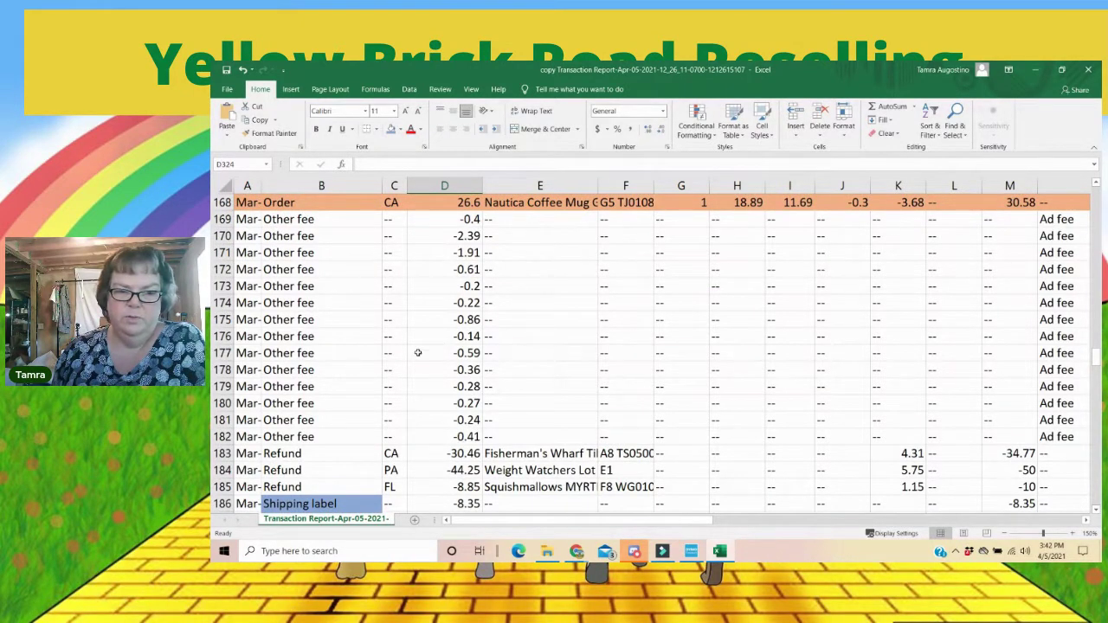
{"action": "scroll", "coordinate": [552, 402], "scroll_direction": "down", "scroll_amount": 20}
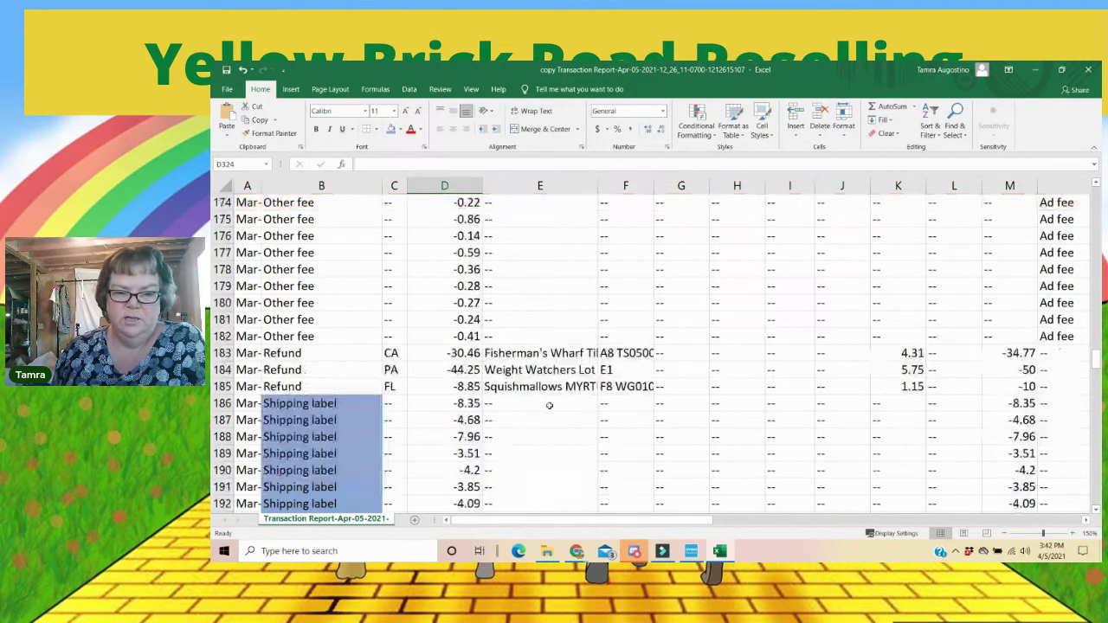
{"action": "scroll", "coordinate": [547, 406], "scroll_direction": "down", "scroll_amount": 15}
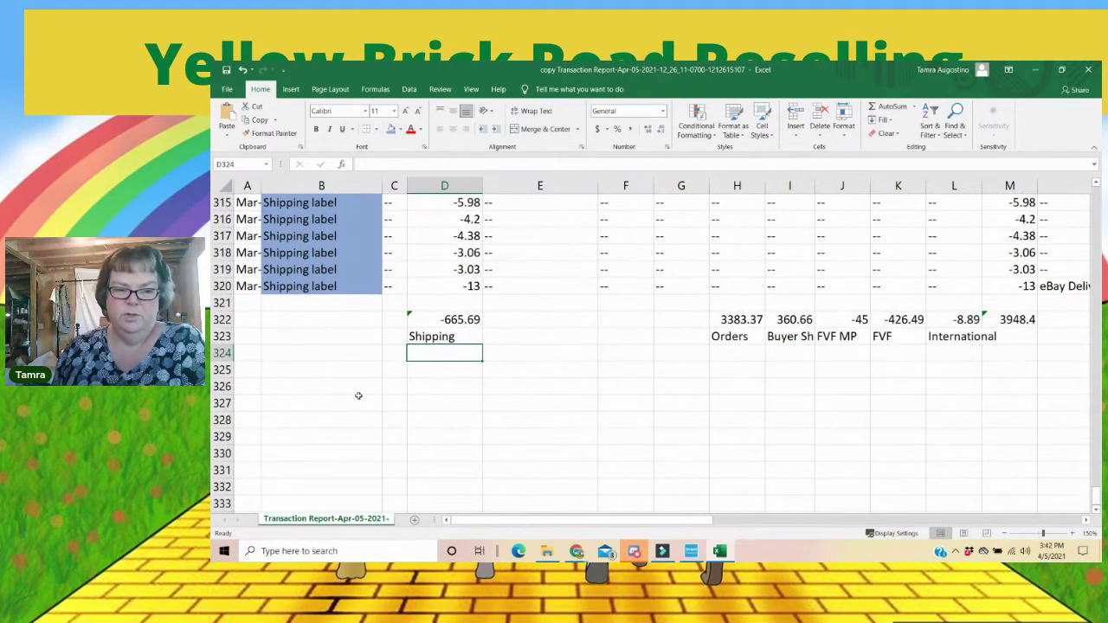
{"action": "left_click", "coordinate": [335, 389]}
{"action": "type", "text": "Promoted LIstin"}
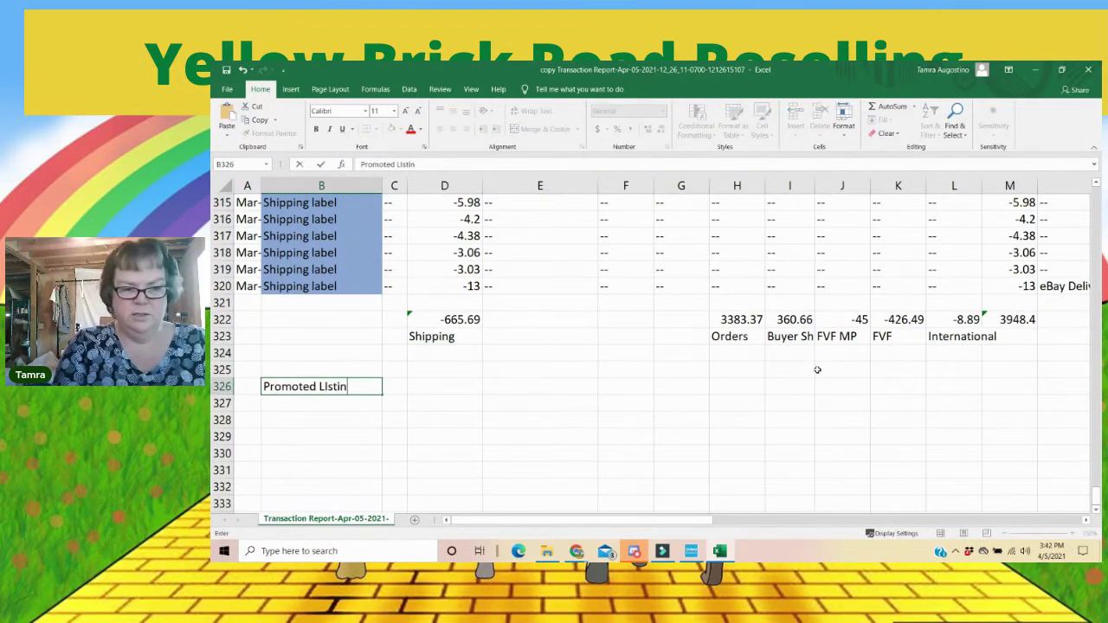
{"action": "key", "text": "BackSpace"}
{"action": "key", "text": "BackSpace"}
{"action": "type", "text": "istings"}
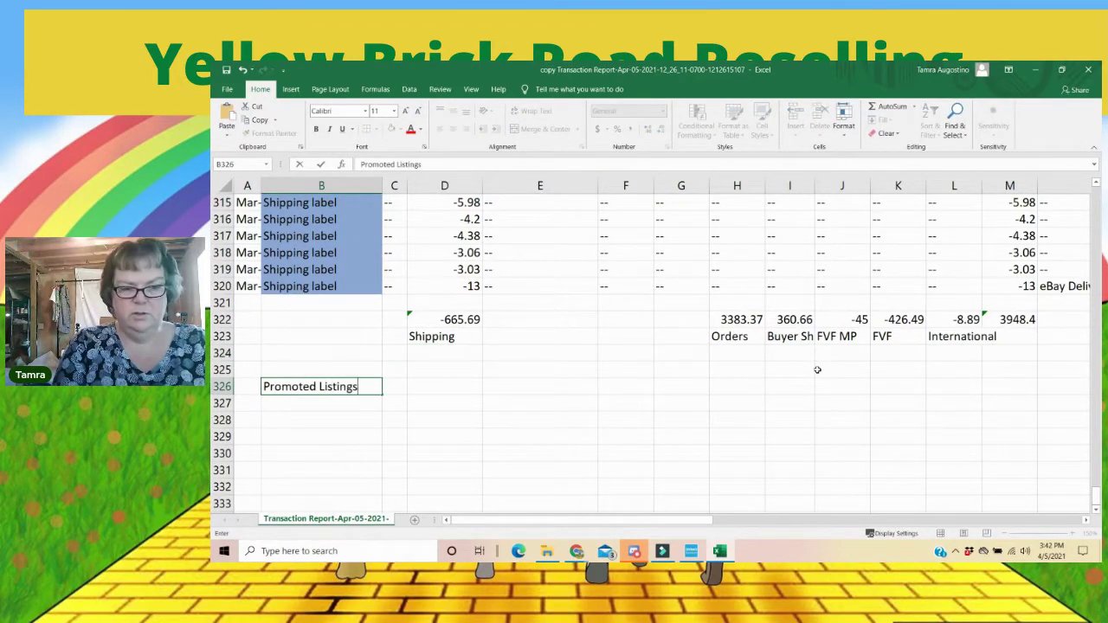
{"action": "key", "text": "Tab"}
{"action": "key", "text": "Tab"}
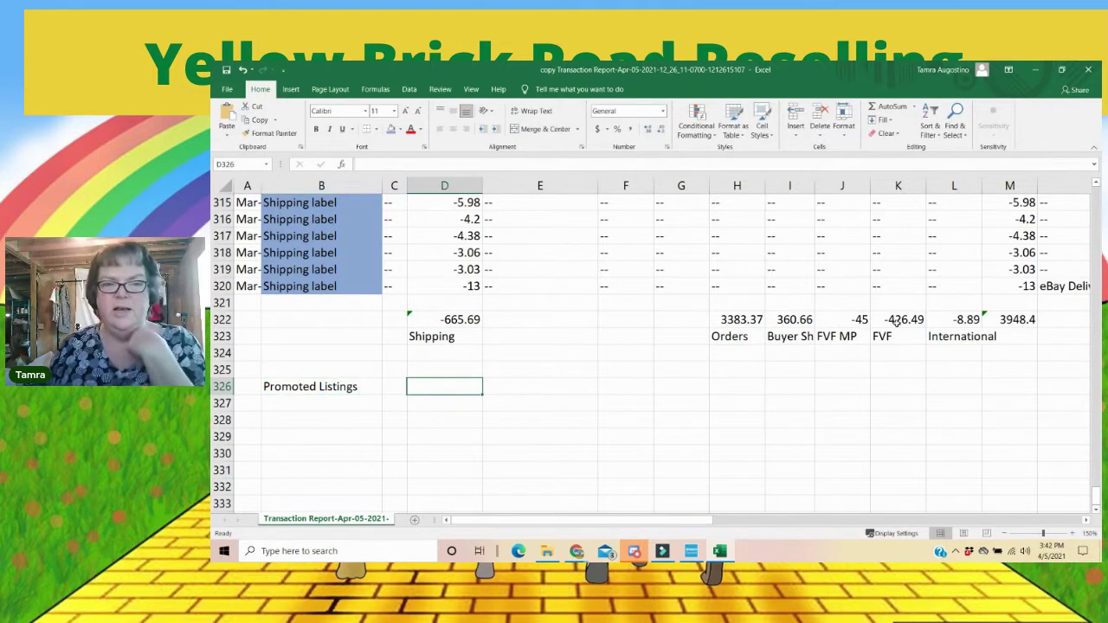
Step: Total the ad fee net amounts D169:D182 with an AutoSum formula in D326 beside the Promoted Listings label
{"action": "left_click", "coordinate": [888, 107]}
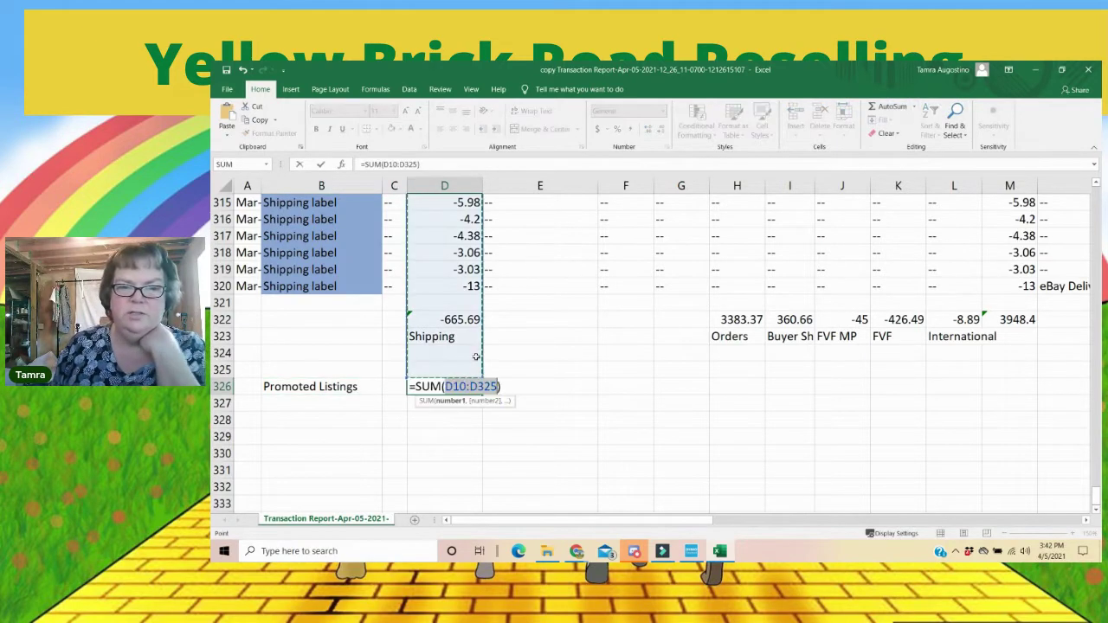
{"action": "scroll", "coordinate": [474, 355], "scroll_direction": "up", "scroll_amount": 7}
{"action": "scroll", "coordinate": [475, 355], "scroll_direction": "up", "scroll_amount": 20}
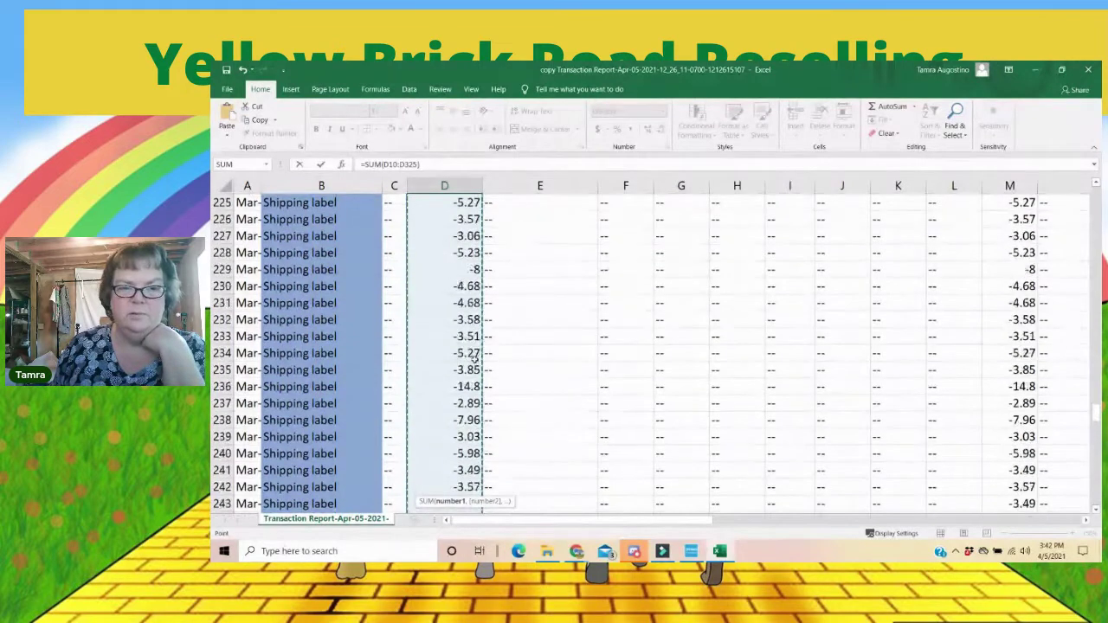
{"action": "scroll", "coordinate": [474, 355], "scroll_direction": "up", "scroll_amount": 16}
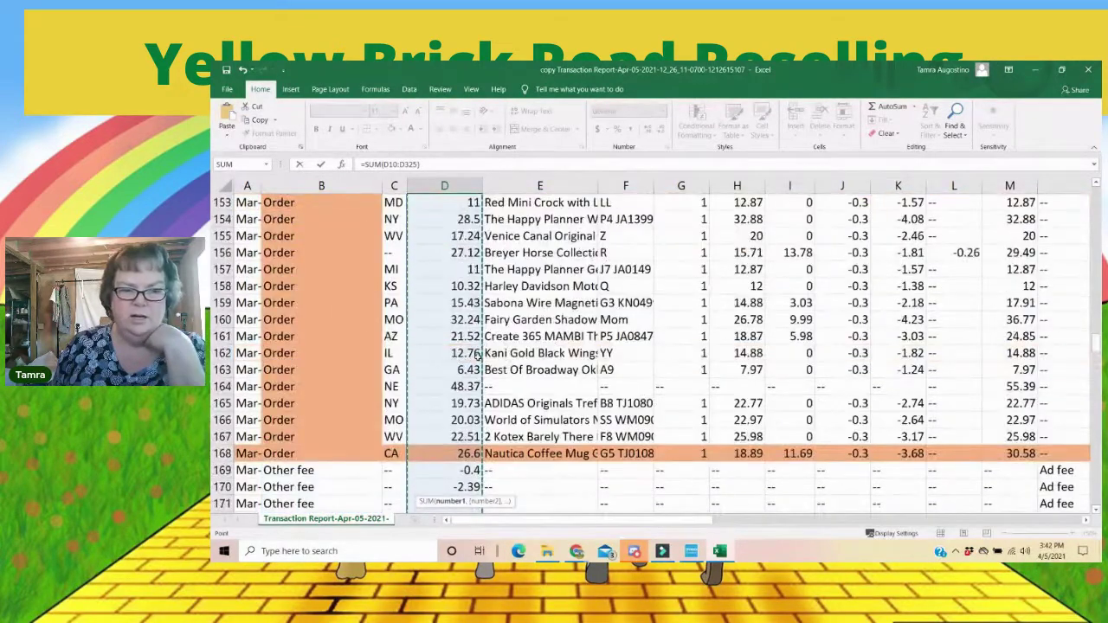
{"action": "scroll", "coordinate": [474, 355], "scroll_direction": "down", "scroll_amount": 3}
{"action": "left_click_drag", "start_coordinate": [454, 320], "coordinate": [468, 436]}
{"action": "key", "text": "Return"}
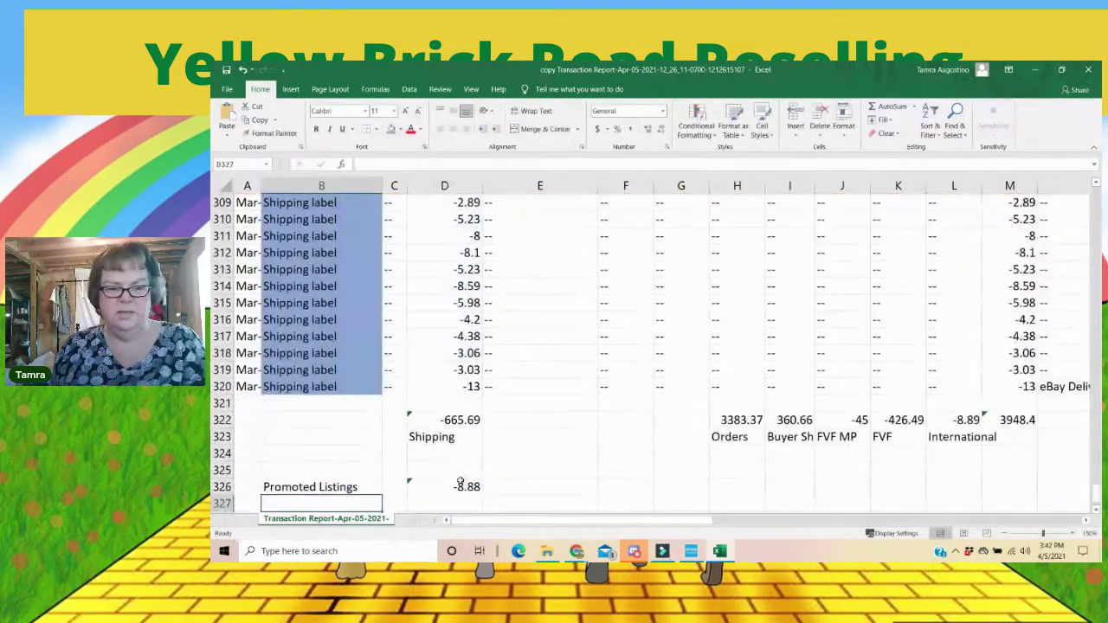
{"action": "left_click", "coordinate": [472, 487]}
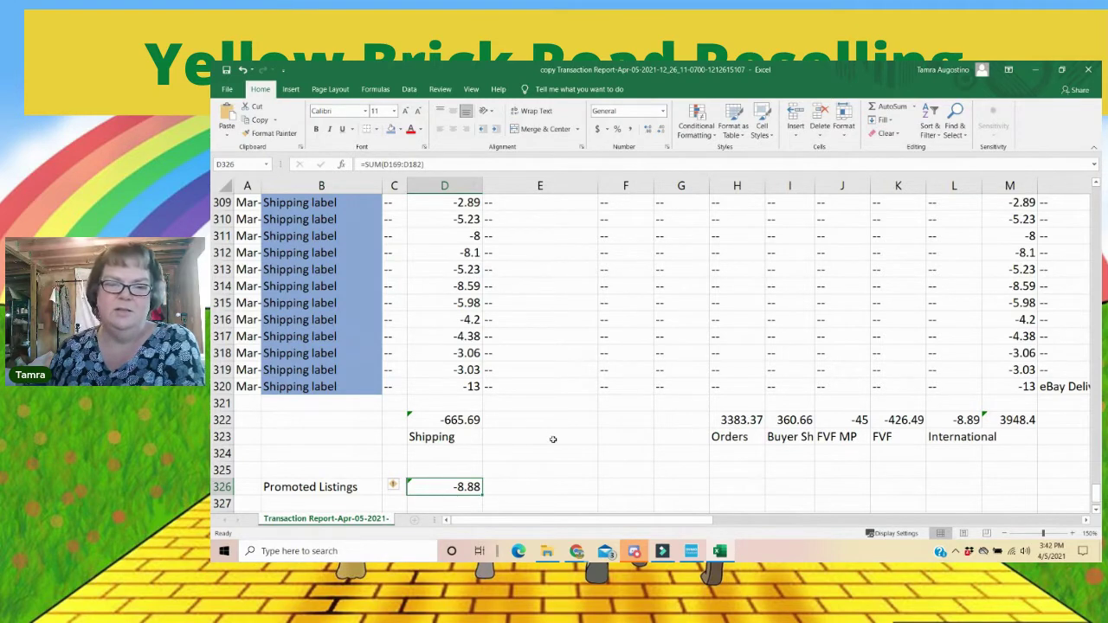
Step: Enter the label Refunds in G325 below the order totals
{"action": "scroll", "coordinate": [523, 432], "scroll_direction": "up", "scroll_amount": 13}
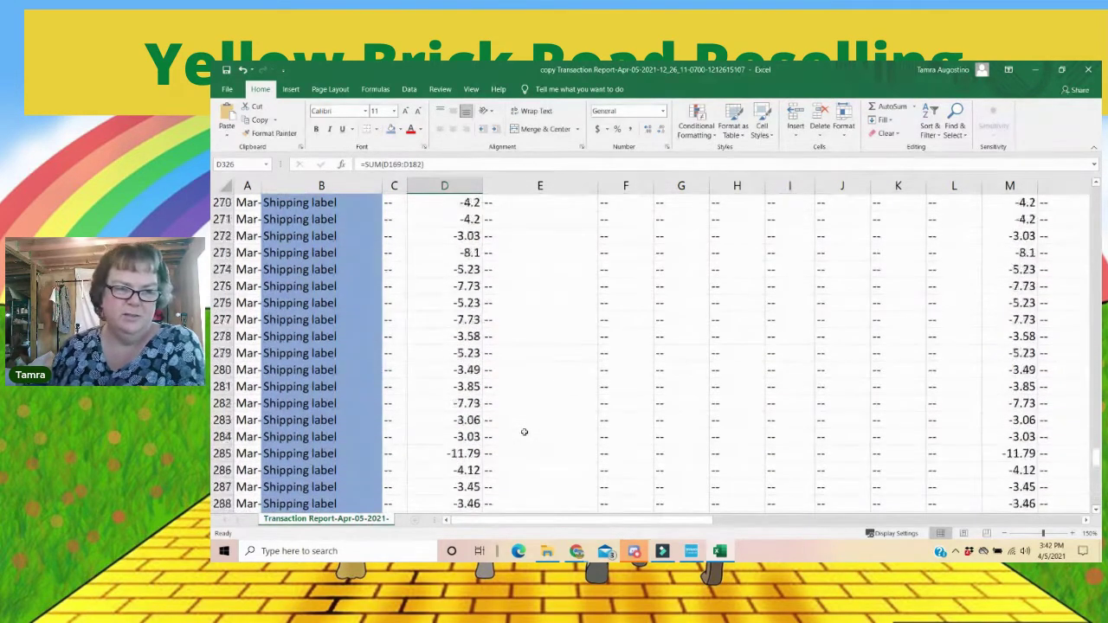
{"action": "scroll", "coordinate": [524, 430], "scroll_direction": "down", "scroll_amount": 10}
{"action": "scroll", "coordinate": [524, 430], "scroll_direction": "down", "scroll_amount": 6}
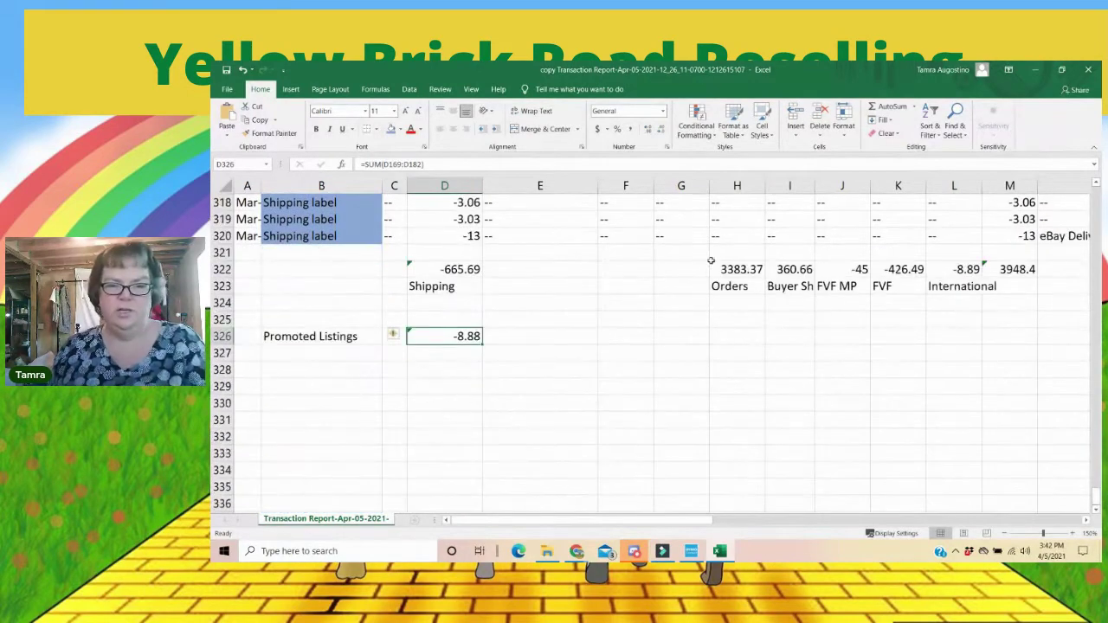
{"action": "left_click", "coordinate": [690, 314]}
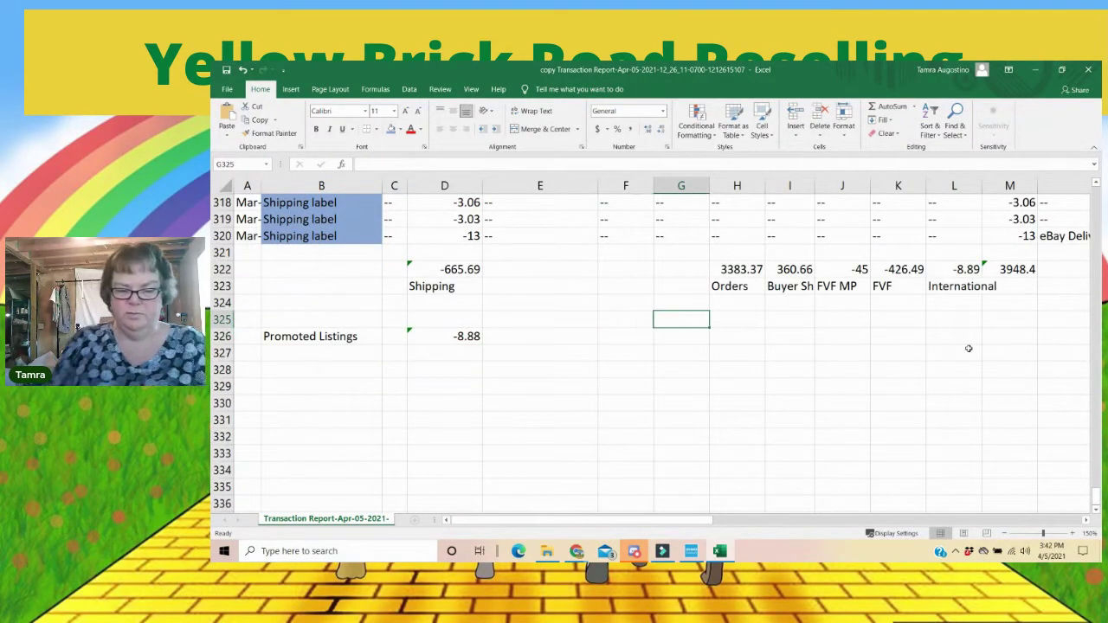
{"action": "type", "text": "Refunds"}
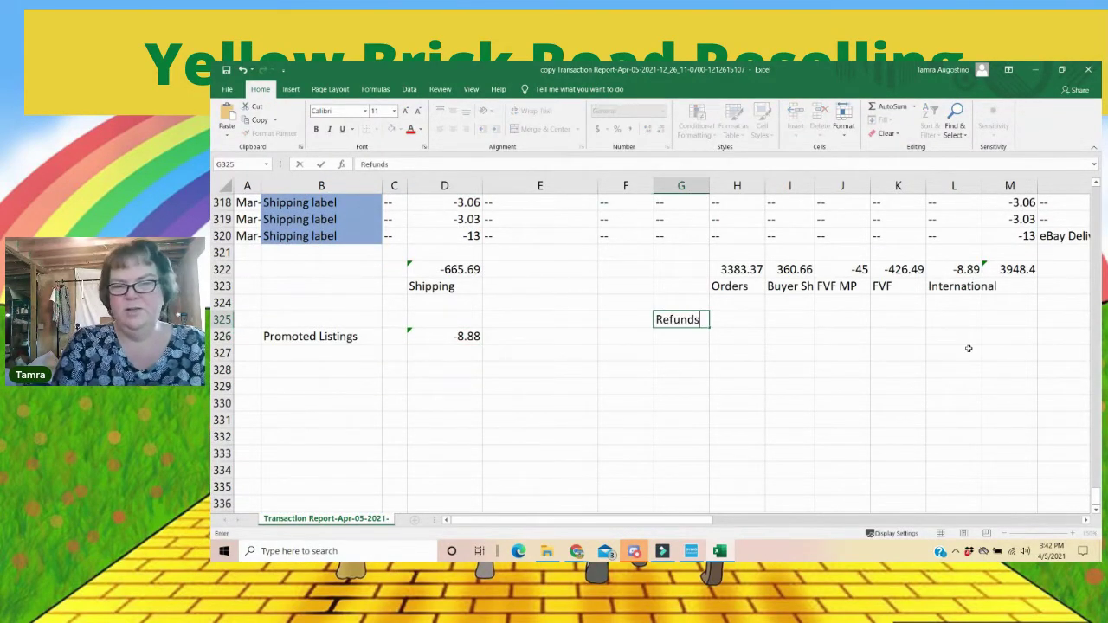
{"action": "key", "text": "Tab"}
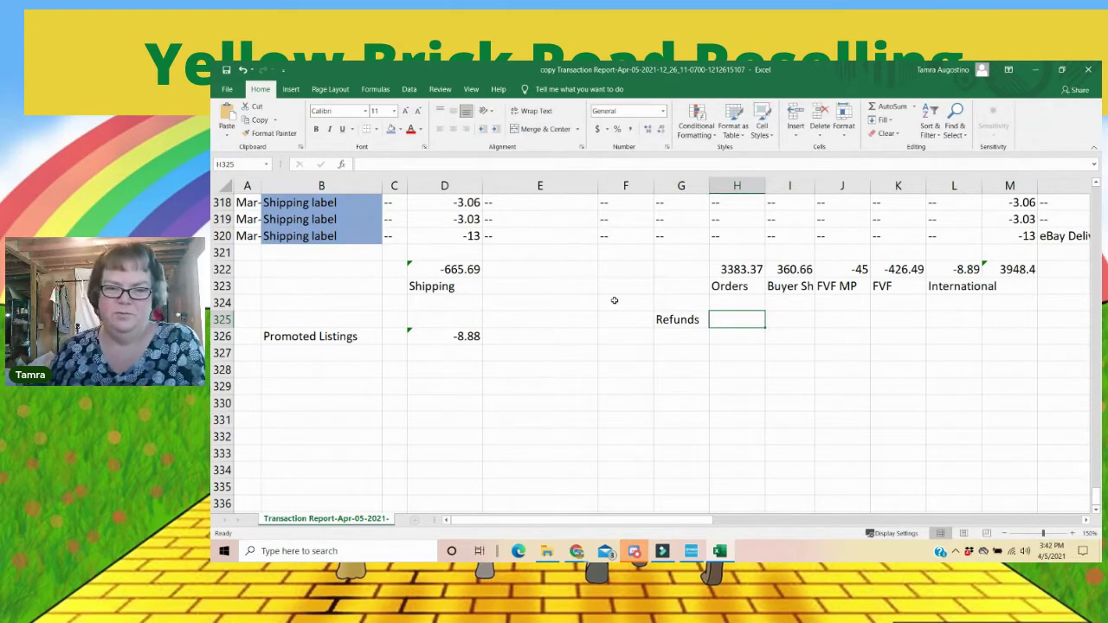
Step: Total the refund net amounts D183:D185 with an AutoSum formula in H325 beside the Refunds label
{"action": "left_click", "coordinate": [885, 106]}
{"action": "scroll", "coordinate": [368, 285], "scroll_direction": "up", "scroll_amount": 14}
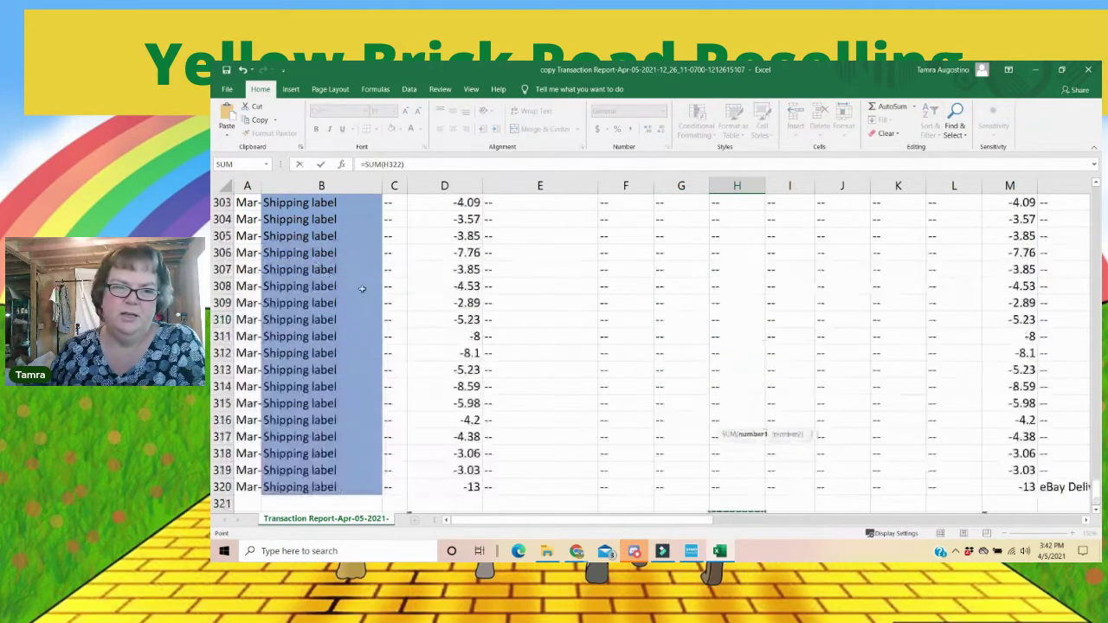
{"action": "scroll", "coordinate": [434, 302], "scroll_direction": "up", "scroll_amount": 20}
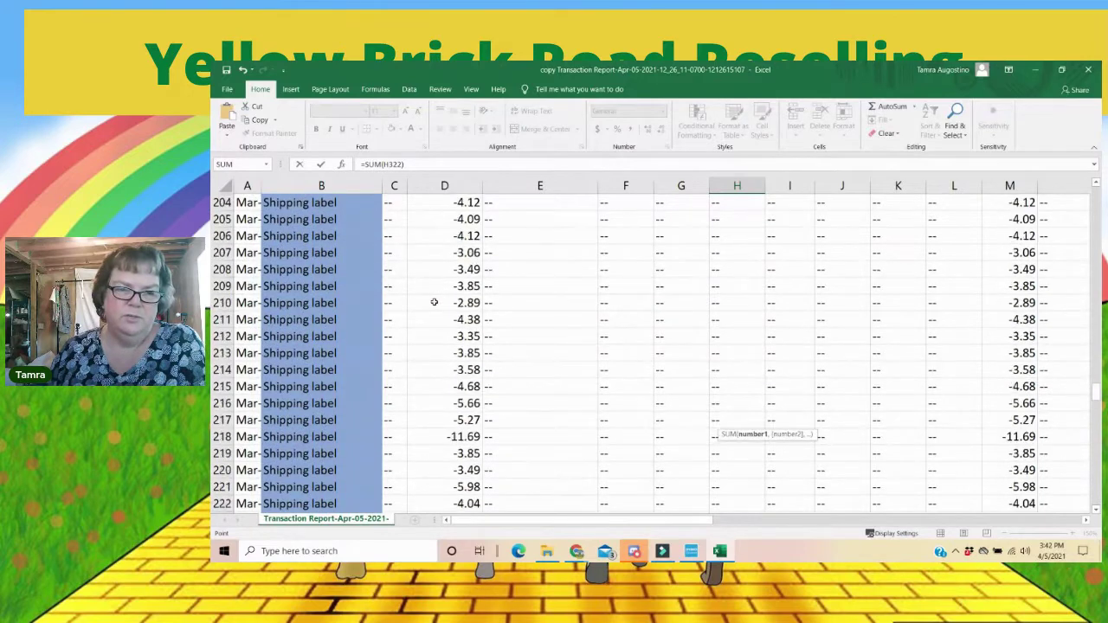
{"action": "left_click_drag", "start_coordinate": [456, 302], "coordinate": [451, 337]}
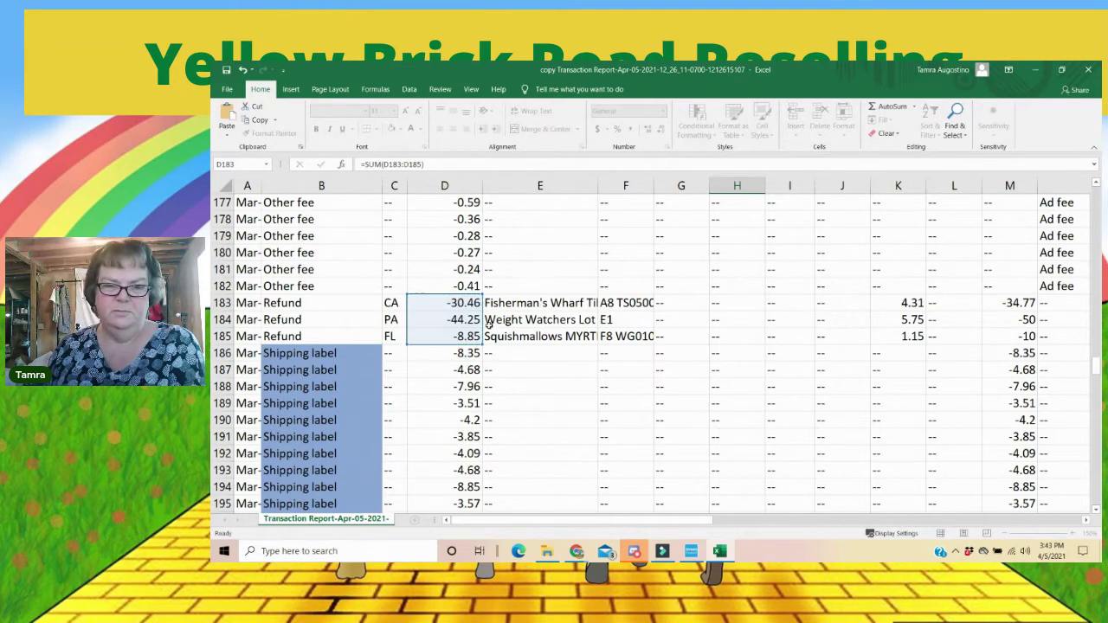
{"action": "key", "text": "Return"}
{"action": "left_click", "coordinate": [749, 483]}
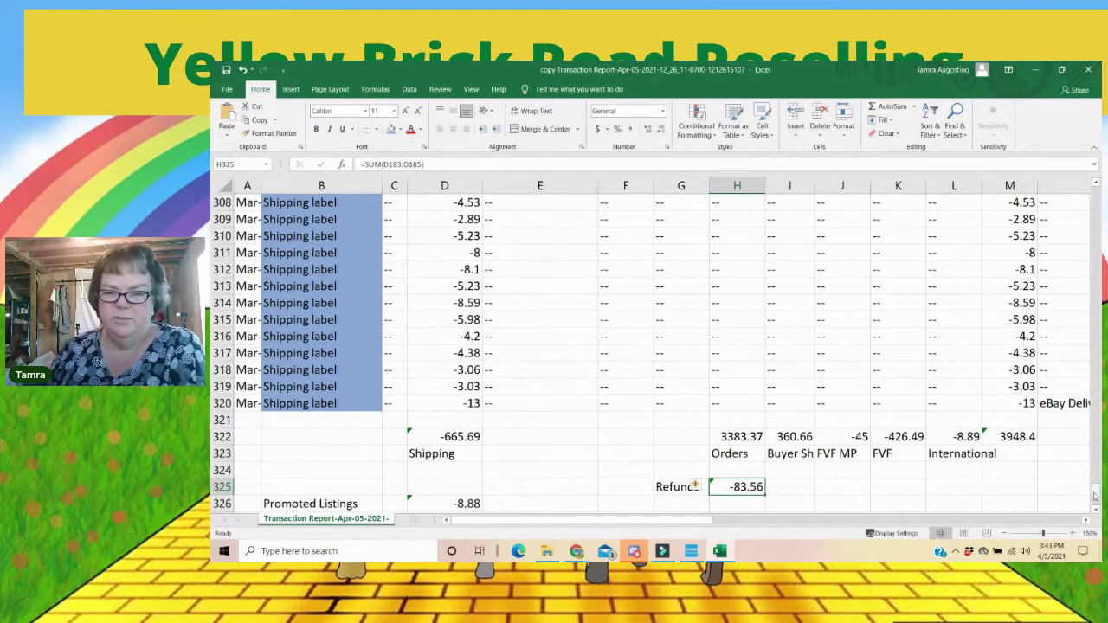
Step: Examine the untyped item rows at the start of the report, selecting the Happy Planner item titles in E6:E9
{"action": "left_click_drag", "start_coordinate": [1095, 499], "coordinate": [1093, 202]}
{"action": "scroll", "coordinate": [394, 355], "scroll_direction": "up", "scroll_amount": 2}
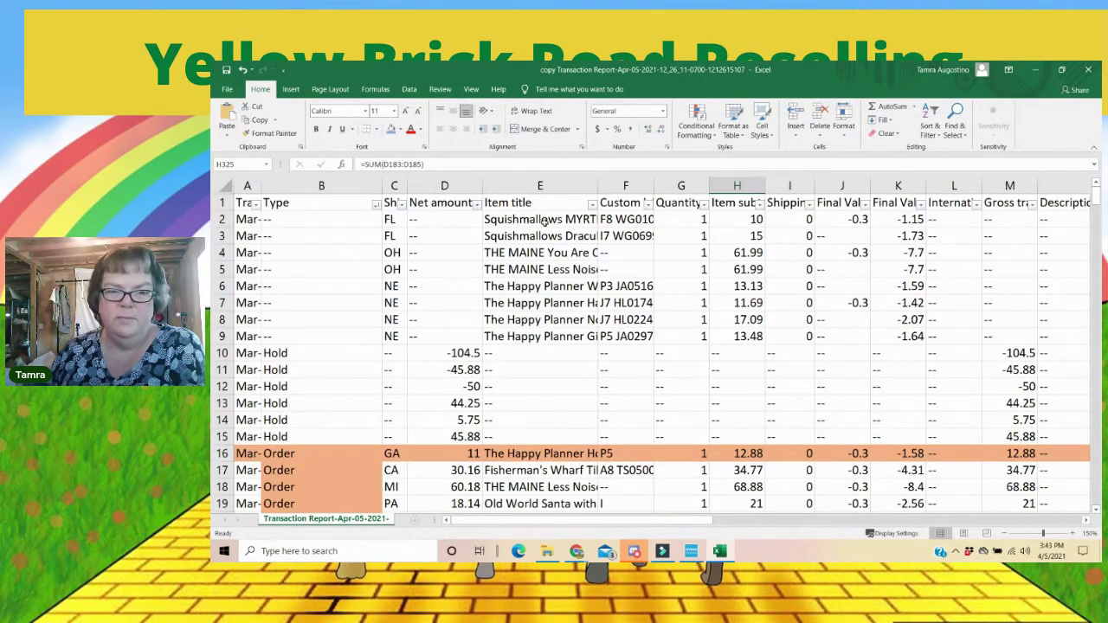
{"action": "left_click_drag", "start_coordinate": [556, 219], "coordinate": [544, 336]}
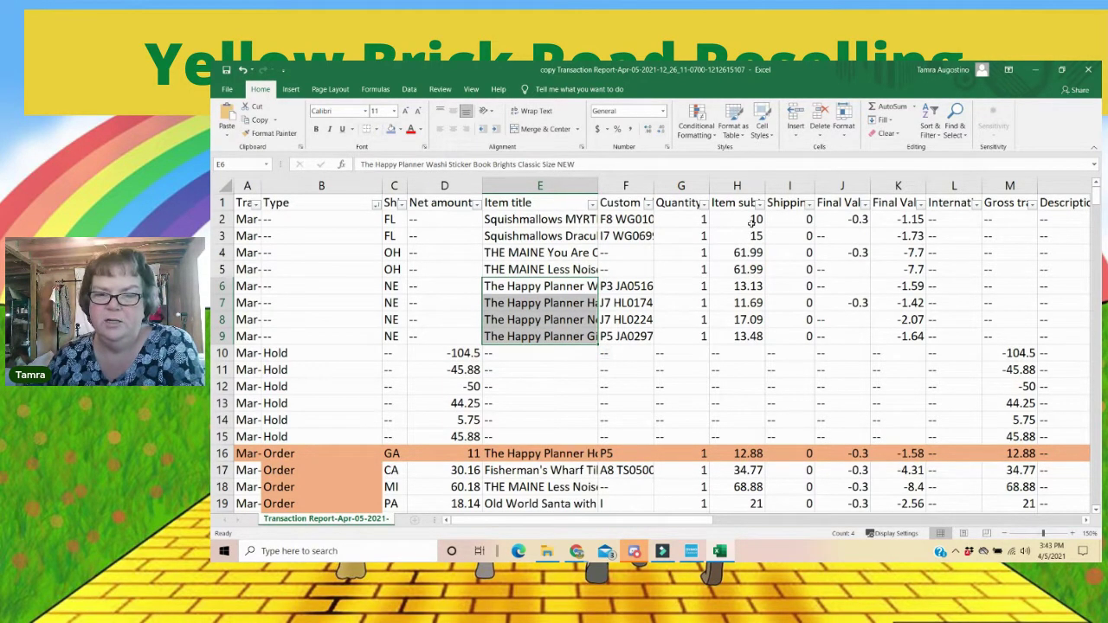
Step: Widen column A to show more of the transaction dates and check the net amount of the order in row 107
{"action": "left_click_drag", "start_coordinate": [751, 223], "coordinate": [746, 338]}
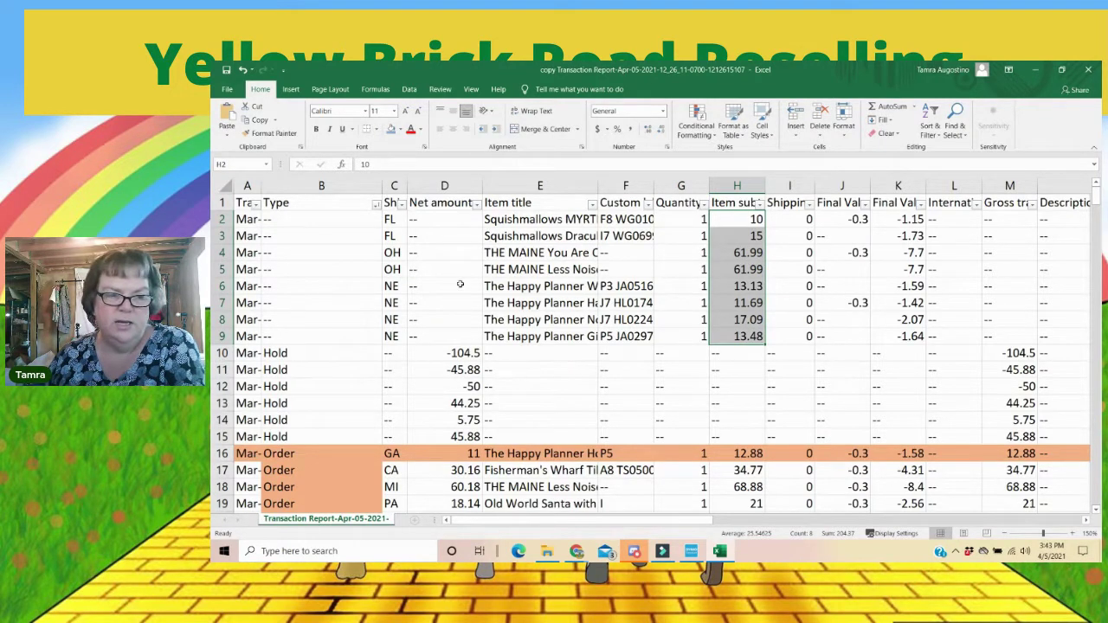
{"action": "left_click_drag", "start_coordinate": [258, 188], "coordinate": [291, 187]}
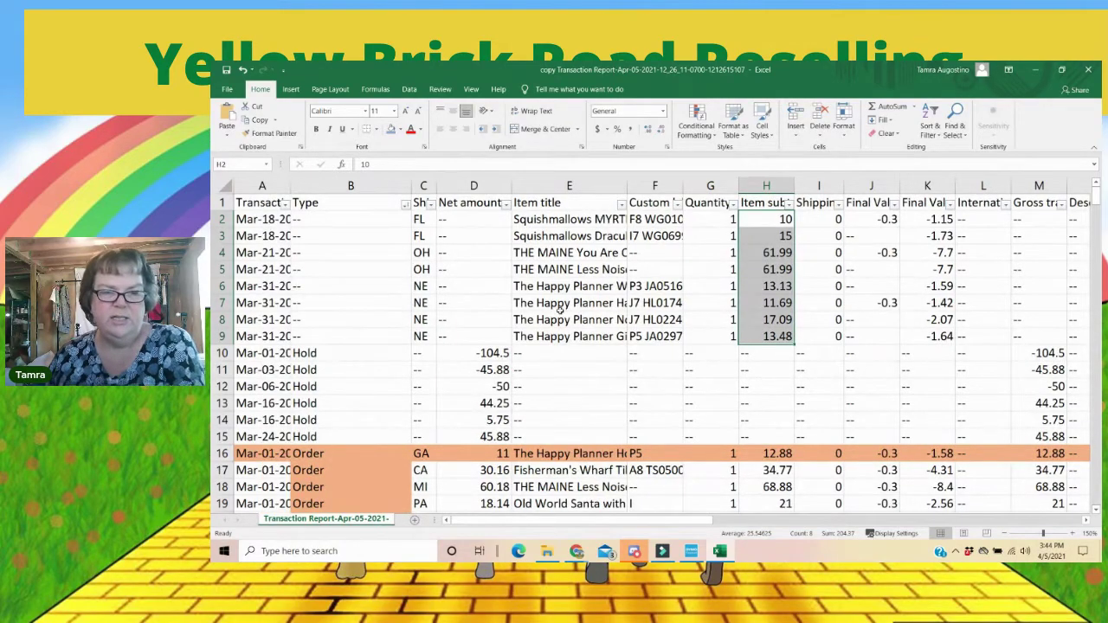
{"action": "scroll", "coordinate": [559, 309], "scroll_direction": "down", "scroll_amount": 9}
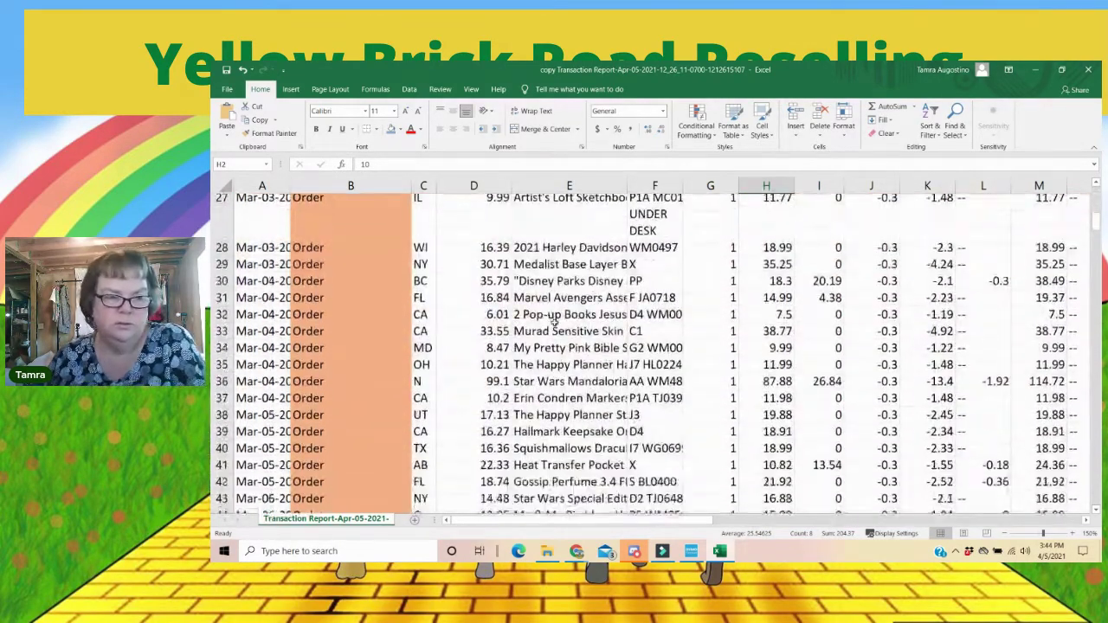
{"action": "scroll", "coordinate": [554, 321], "scroll_direction": "down", "scroll_amount": 20}
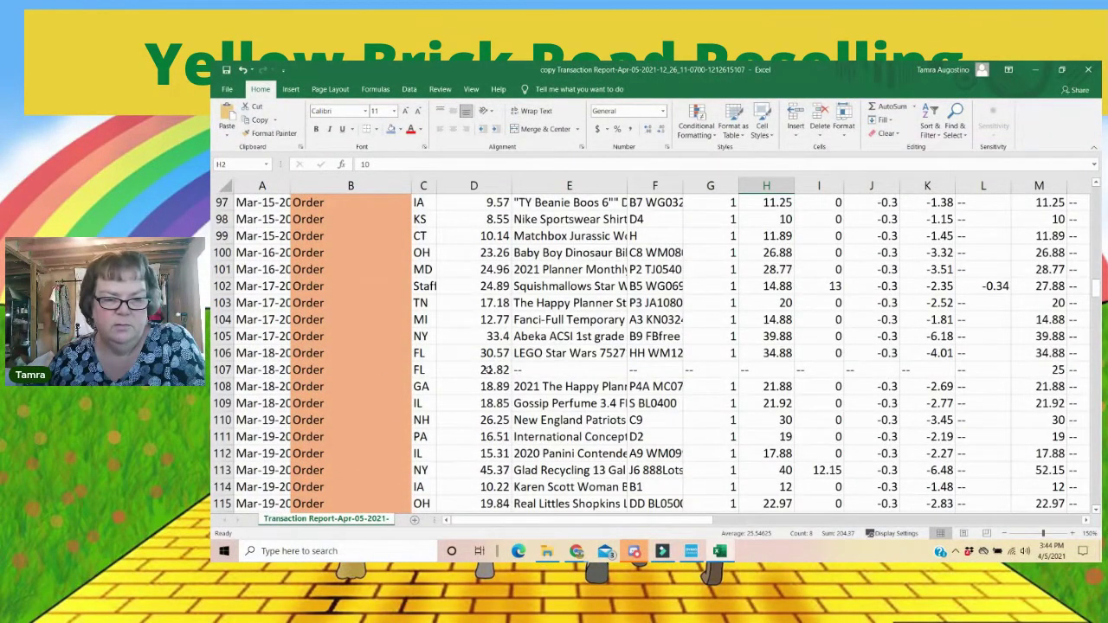
{"action": "left_click", "coordinate": [483, 370]}
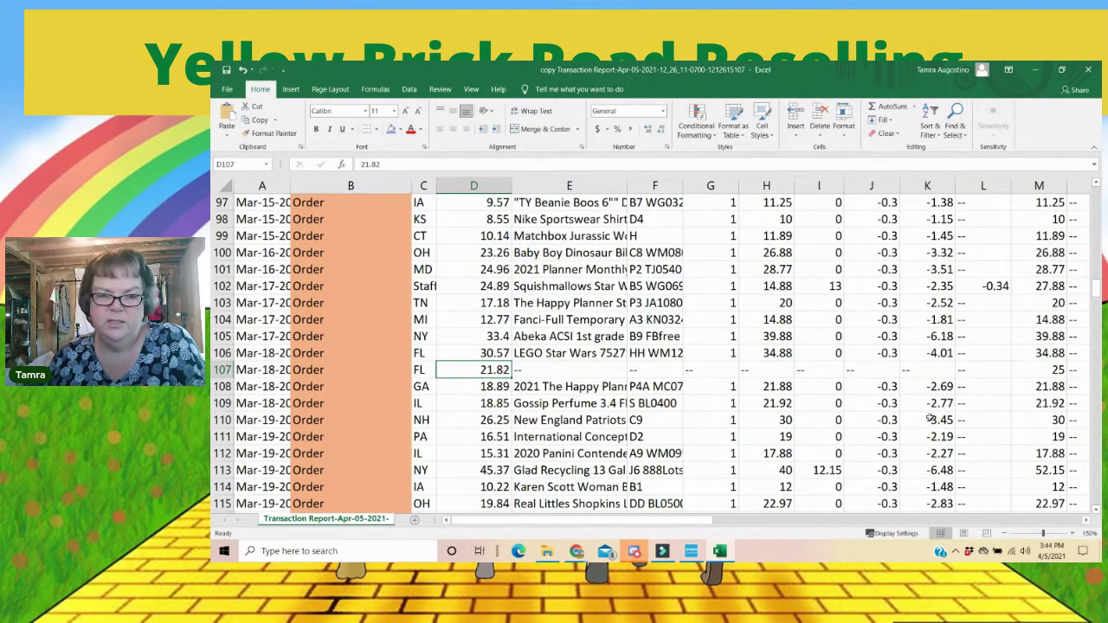
Step: Compare the rows without a type in rows 2 to 9 with the combined orders, and select the Hold rows' cells H10:K15
{"action": "scroll", "coordinate": [929, 419], "scroll_direction": "up", "scroll_amount": 20}
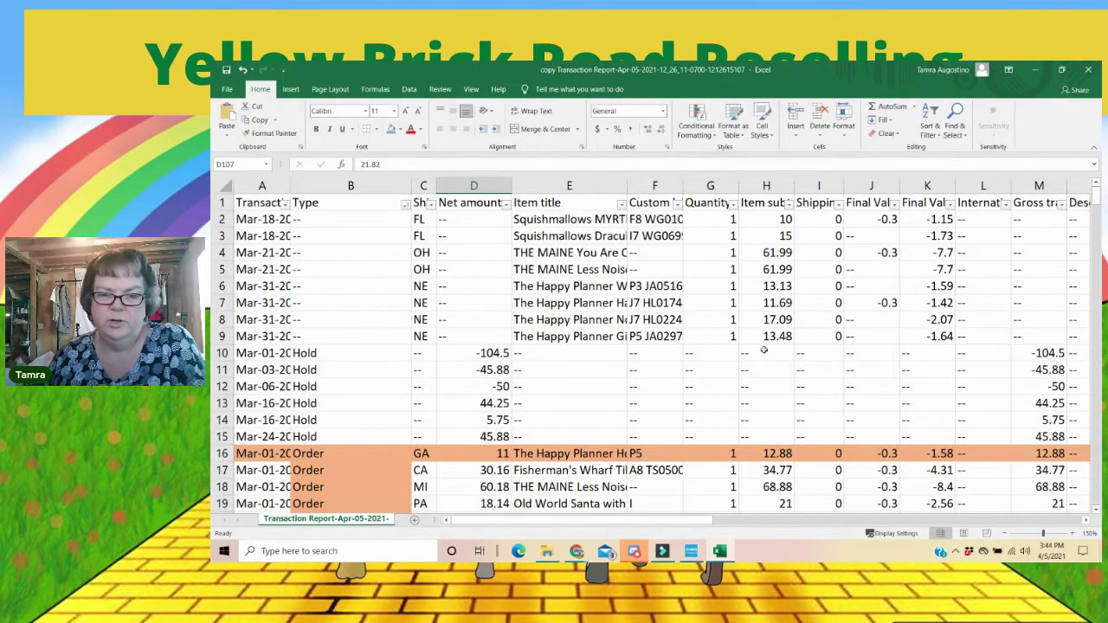
{"action": "scroll", "coordinate": [761, 351], "scroll_direction": "down", "scroll_amount": 20}
{"action": "scroll", "coordinate": [755, 386], "scroll_direction": "down", "scroll_amount": 9}
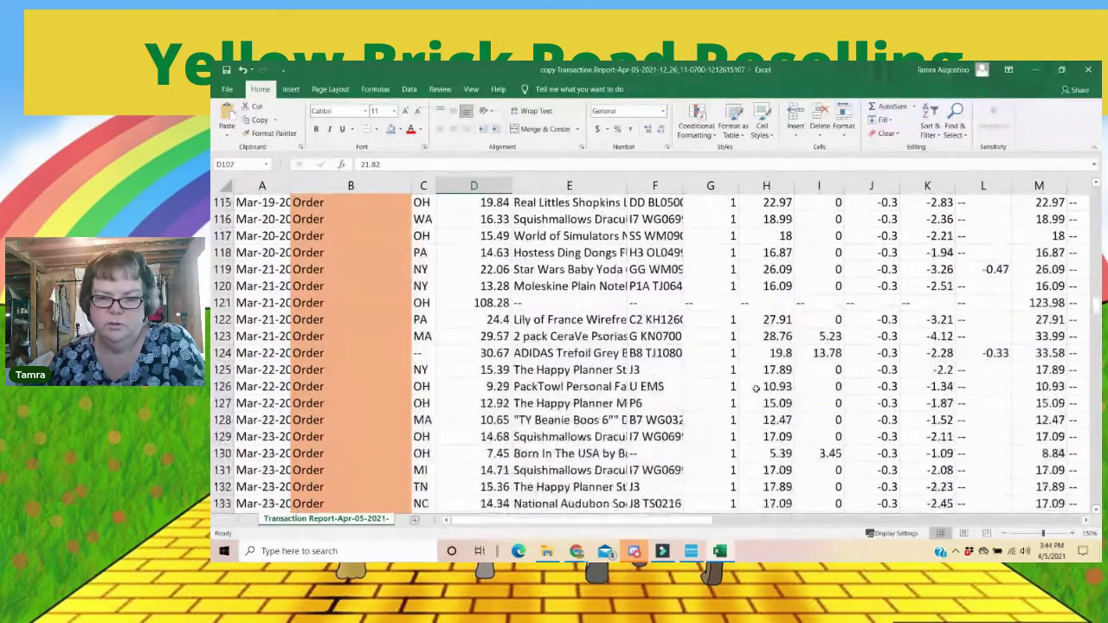
{"action": "scroll", "coordinate": [755, 386], "scroll_direction": "up", "scroll_amount": 20}
{"action": "scroll", "coordinate": [766, 387], "scroll_direction": "up", "scroll_amount": 5}
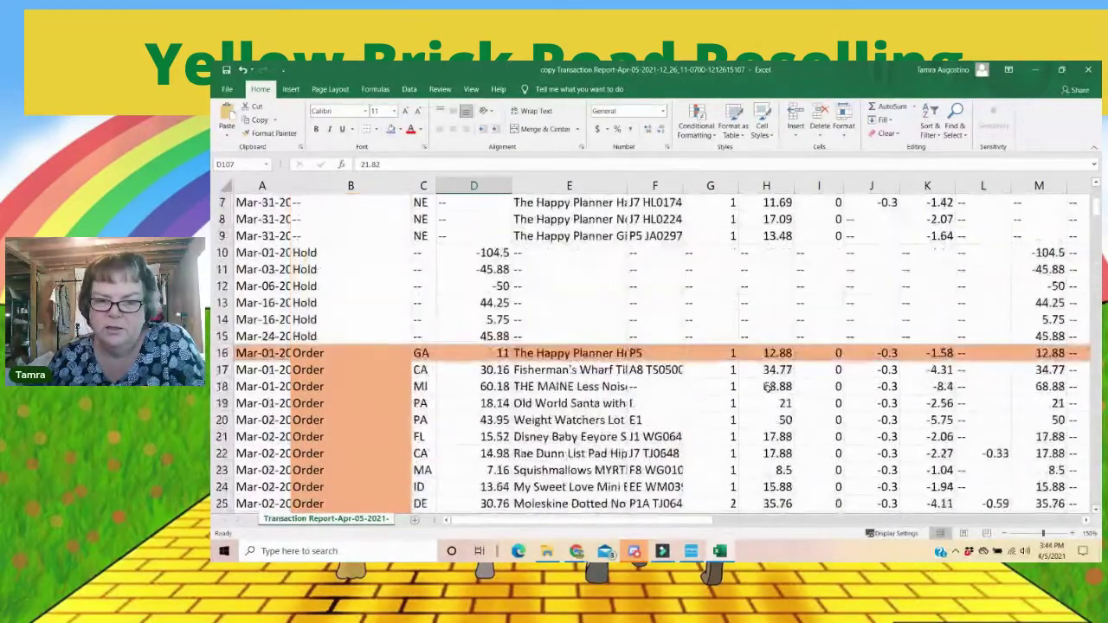
{"action": "left_click_drag", "start_coordinate": [751, 253], "coordinate": [945, 335]}
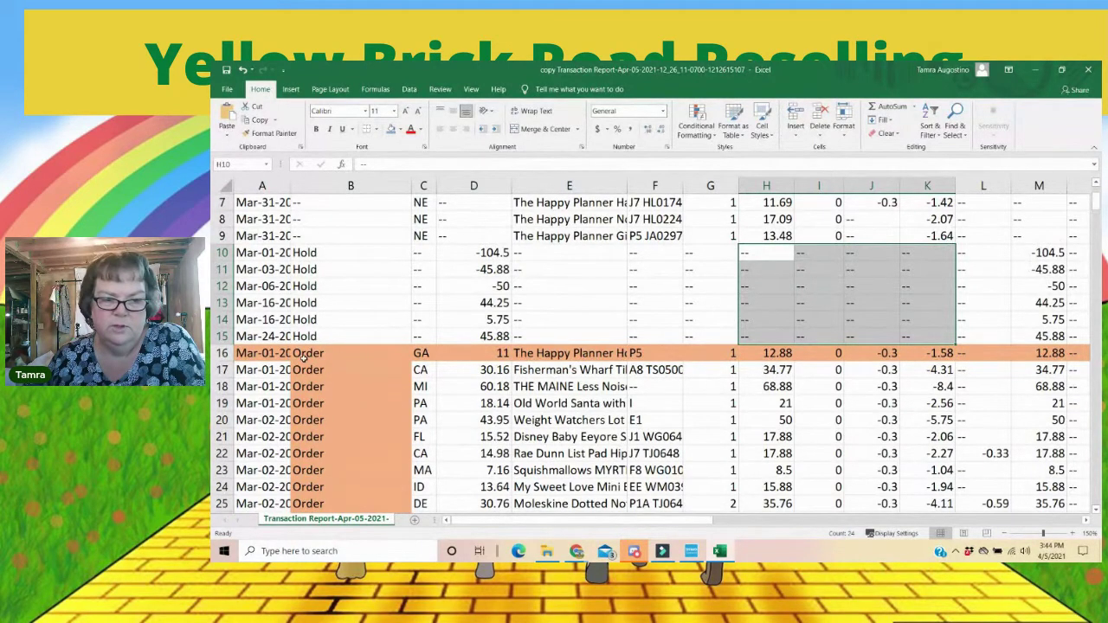
{"action": "scroll", "coordinate": [788, 286], "scroll_direction": "up", "scroll_amount": 2}
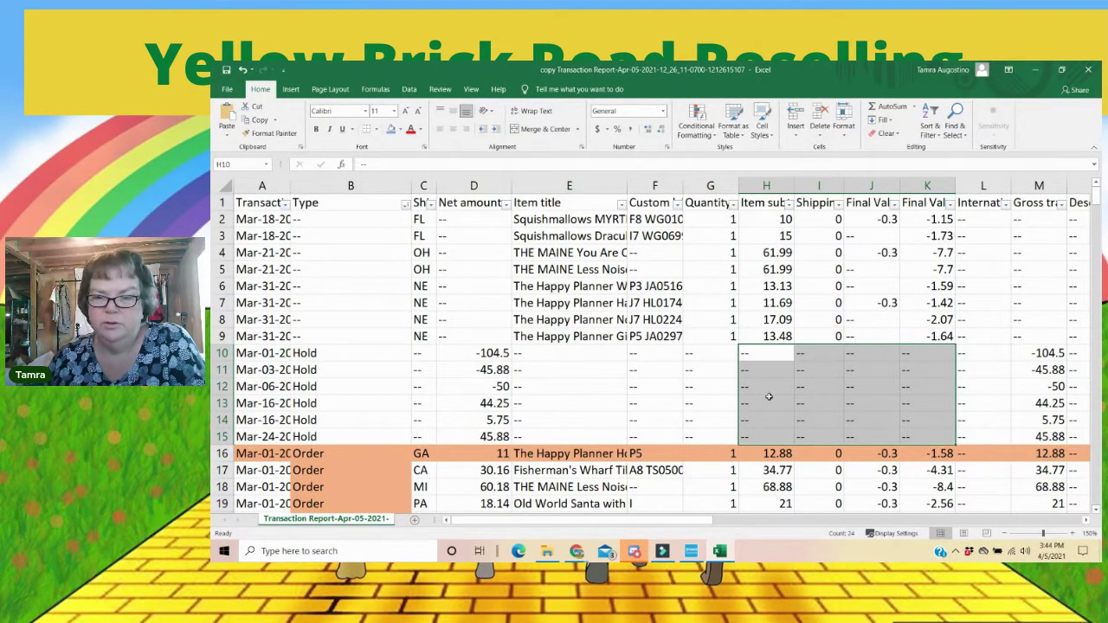
Step: Change the Orders total formula in H322 to =SUM(H2:H168) so it includes the item rows above the orders
{"action": "scroll", "coordinate": [768, 397], "scroll_direction": "down", "scroll_amount": 20}
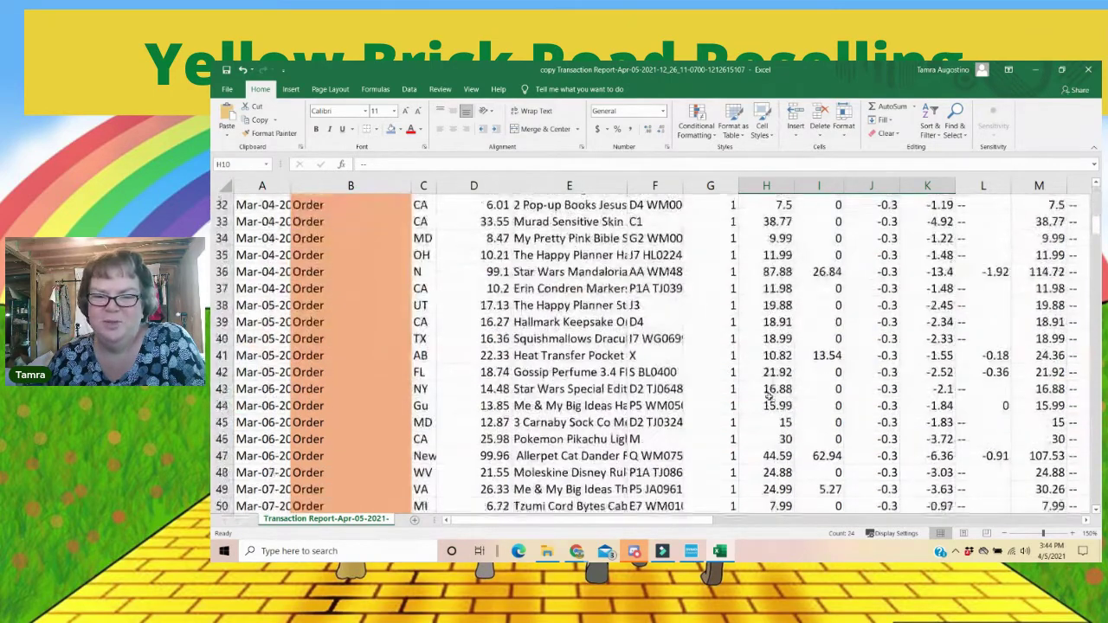
{"action": "scroll", "coordinate": [767, 399], "scroll_direction": "down", "scroll_amount": 20}
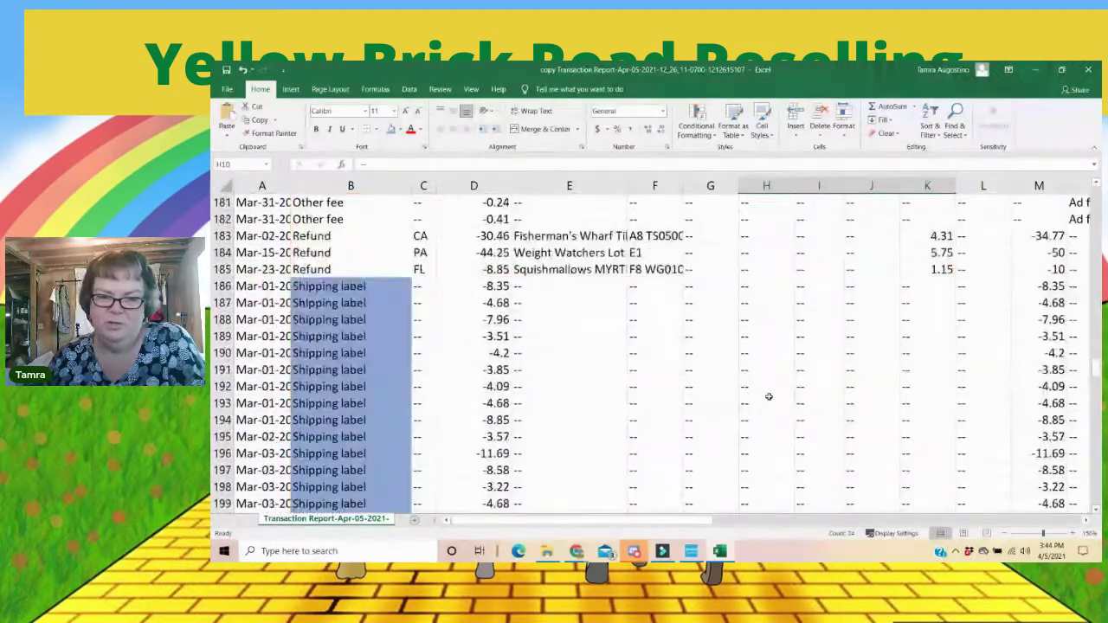
{"action": "scroll", "coordinate": [766, 396], "scroll_direction": "down", "scroll_amount": 20}
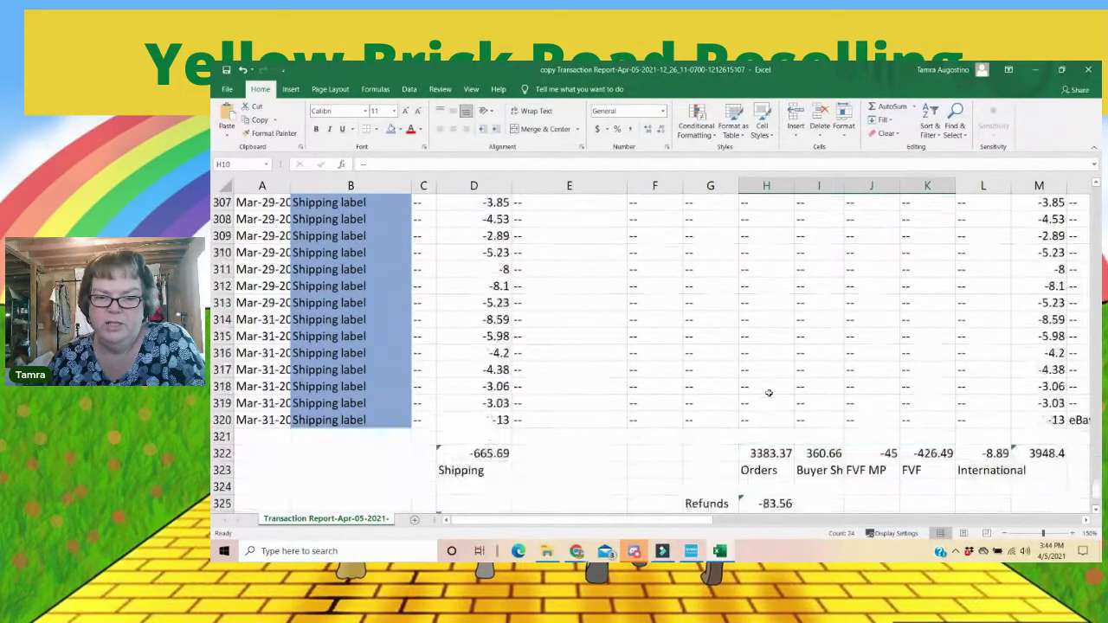
{"action": "scroll", "coordinate": [770, 389], "scroll_direction": "up", "scroll_amount": 3}
{"action": "left_click", "coordinate": [764, 351]}
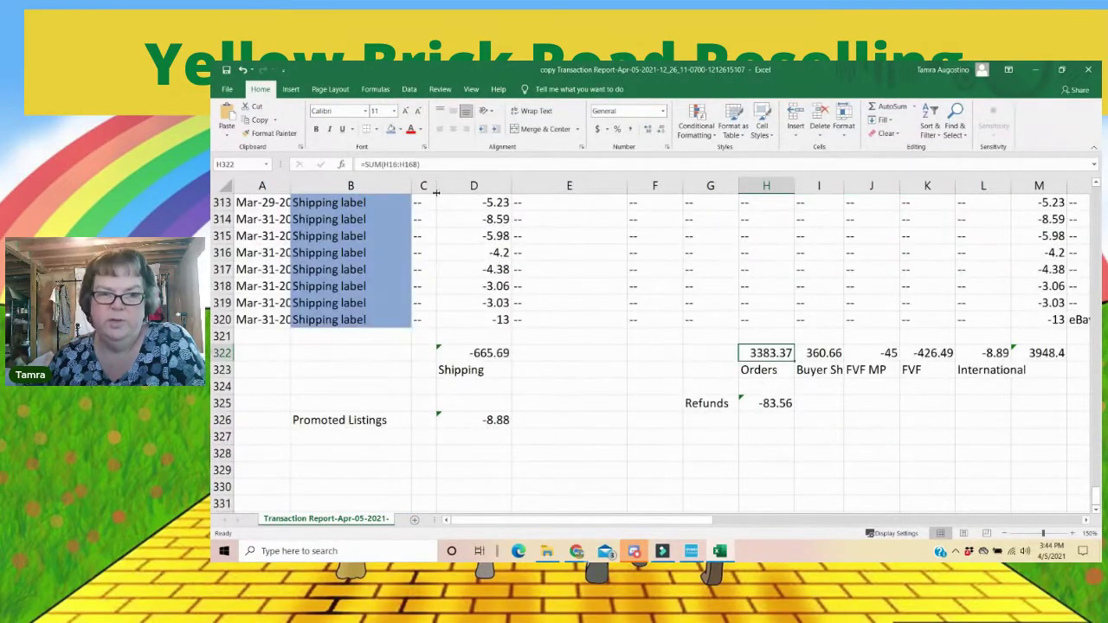
{"action": "left_click", "coordinate": [395, 164]}
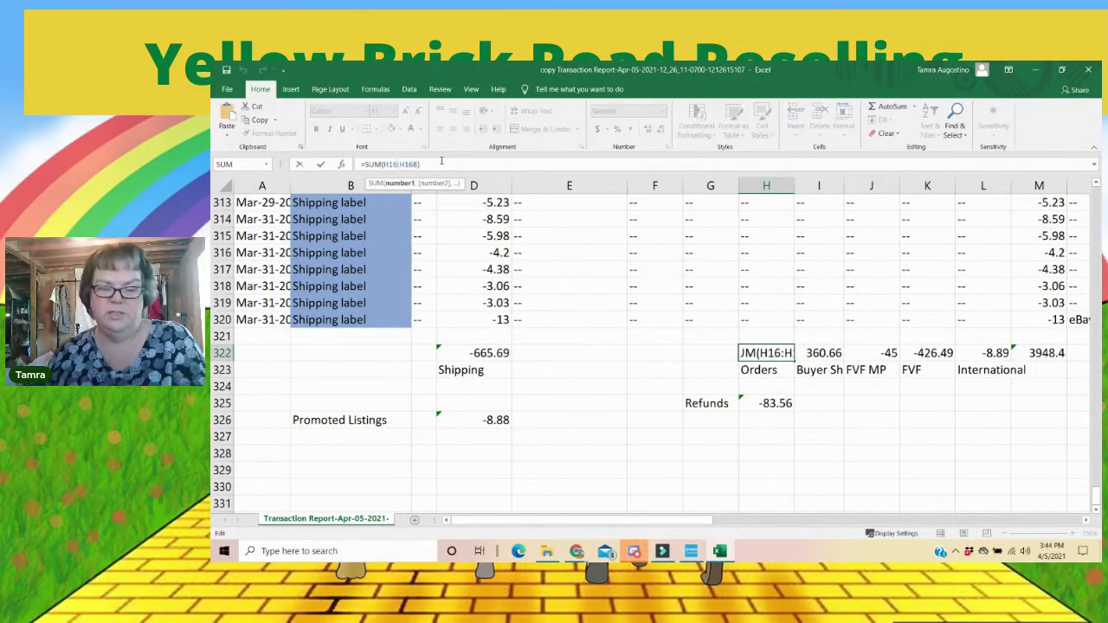
{"action": "key", "text": "BackSpace"}
{"action": "key", "text": "BackSpace"}
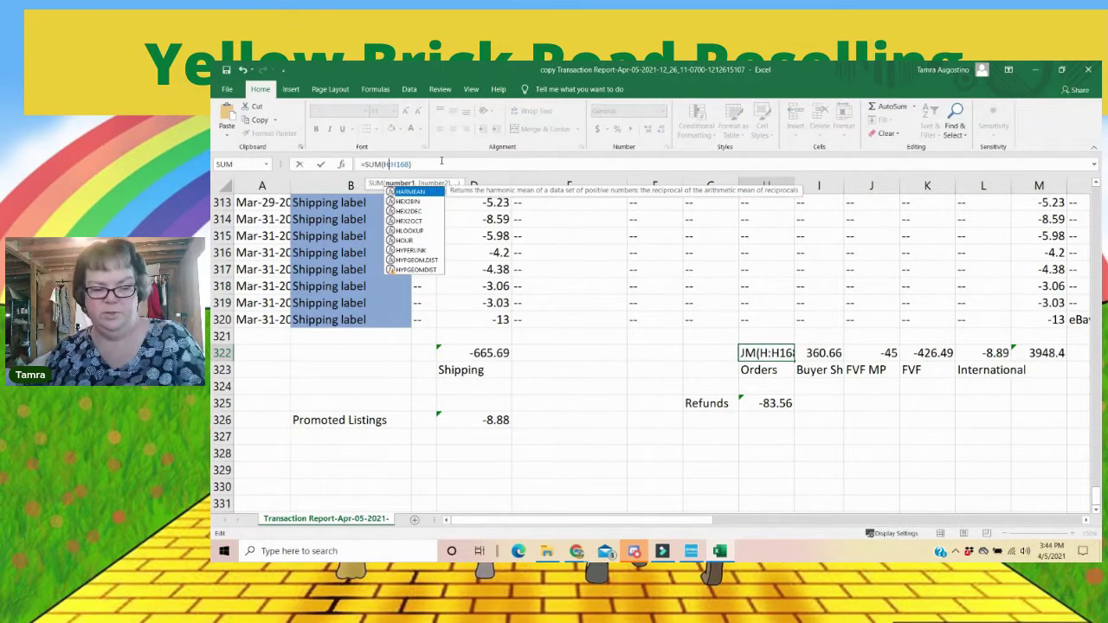
{"action": "type", "text": "2"}
{"action": "key", "text": "Return"}
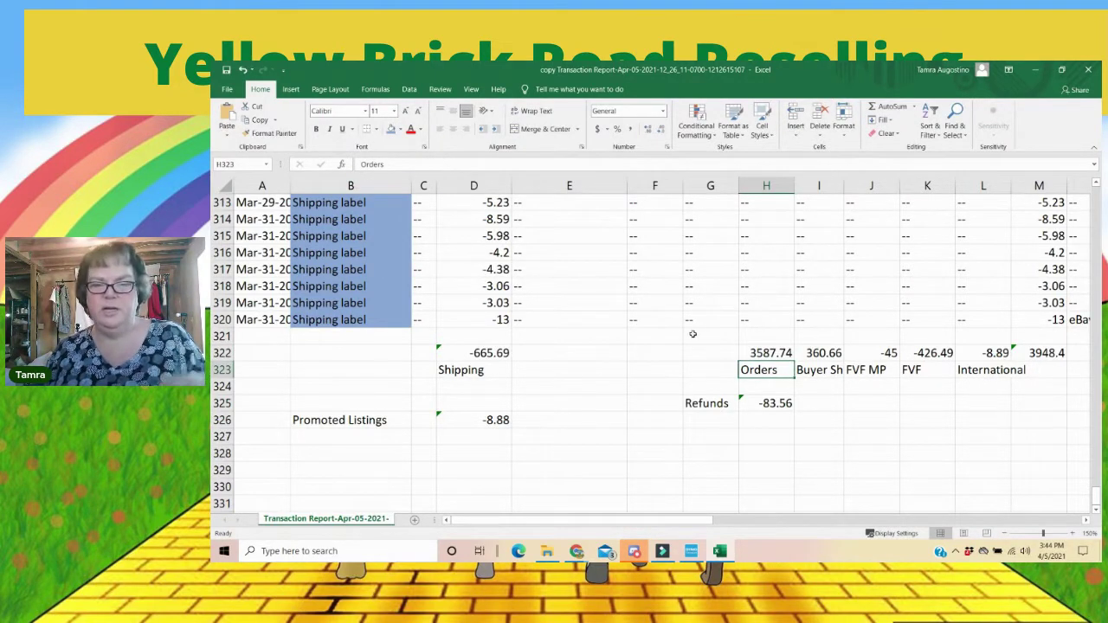
Step: Fill the corrected Orders total formula from H322 across to L322 and check the FVF MP formula in J322
{"action": "left_click", "coordinate": [778, 355]}
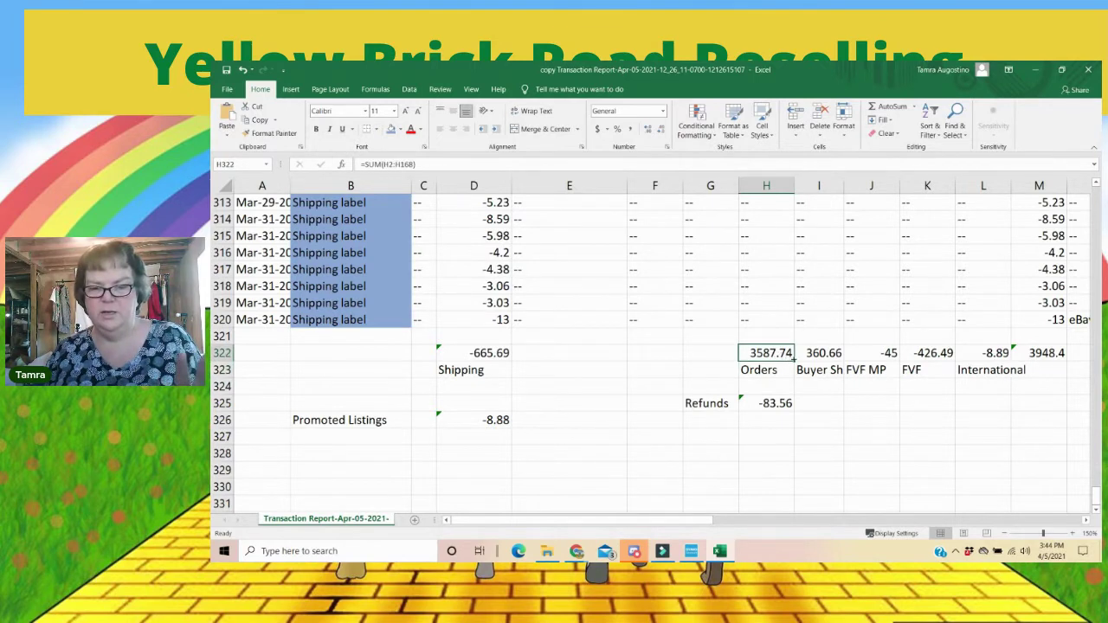
{"action": "left_click_drag", "start_coordinate": [794, 358], "coordinate": [1011, 355]}
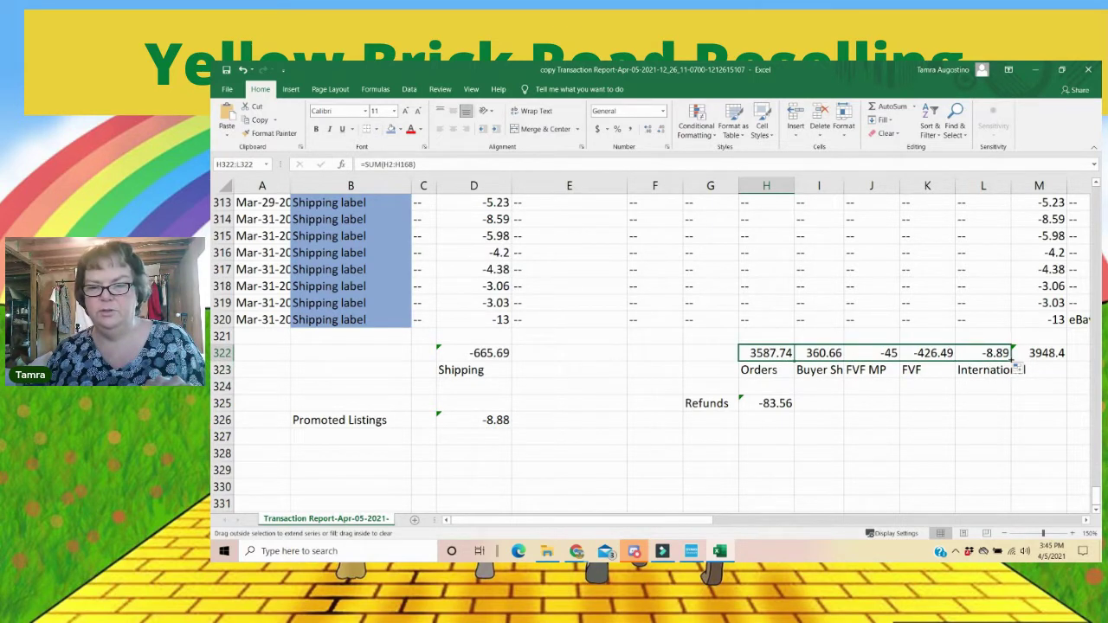
{"action": "left_click", "coordinate": [865, 356]}
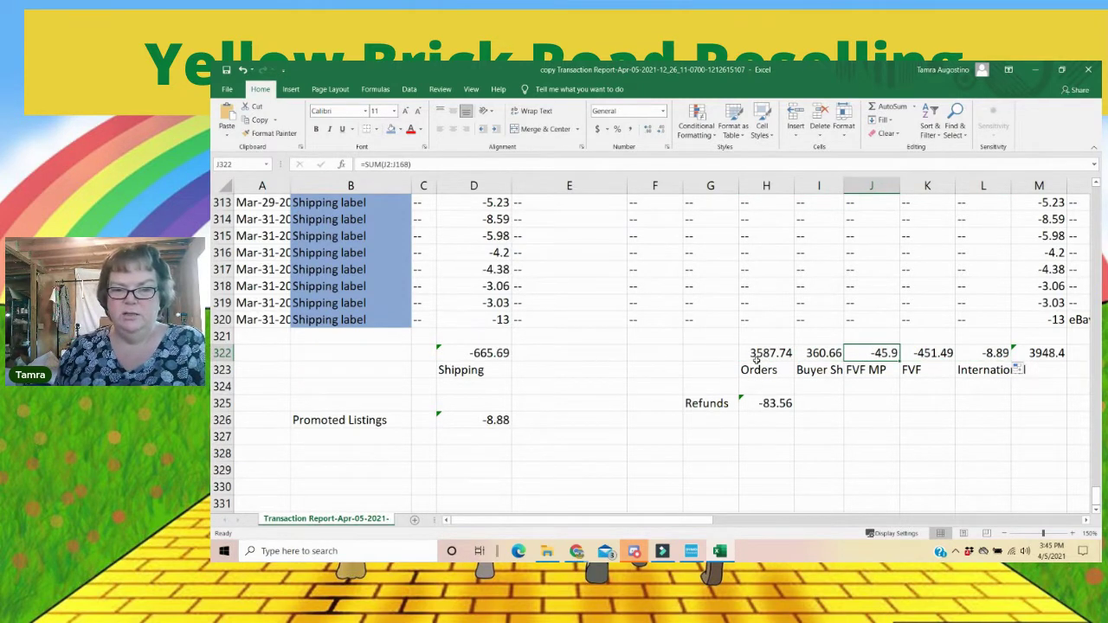
Step: Add the Orders and buyer shipping totals in I324 with =SUM(H322:I322) and make the result bold
{"action": "left_click", "coordinate": [830, 386]}
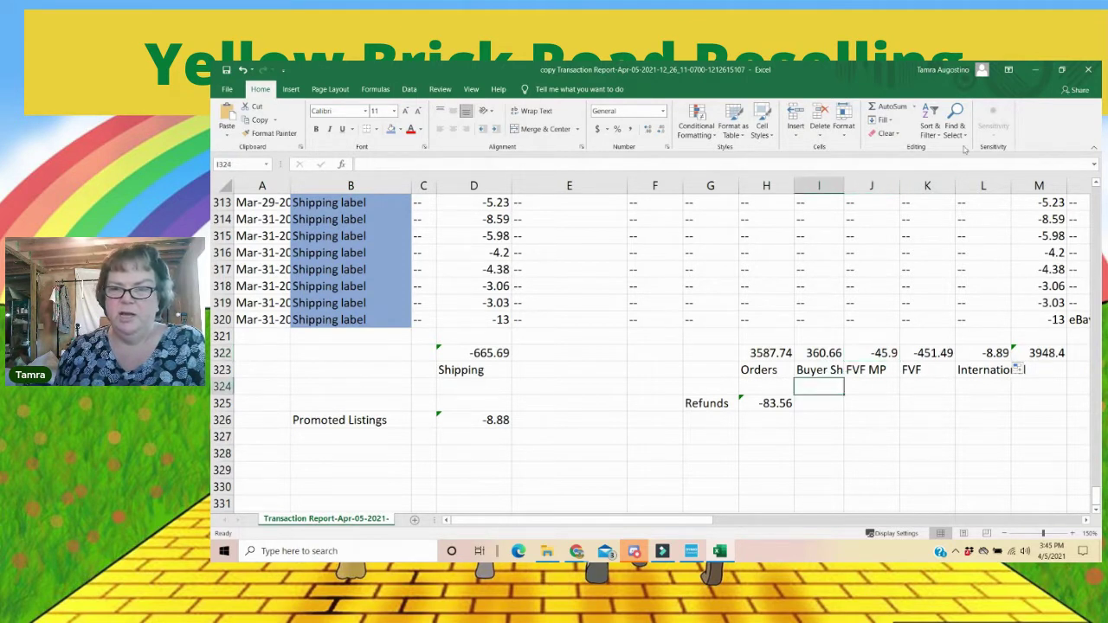
{"action": "left_click", "coordinate": [885, 107]}
{"action": "left_click_drag", "start_coordinate": [759, 352], "coordinate": [812, 352]}
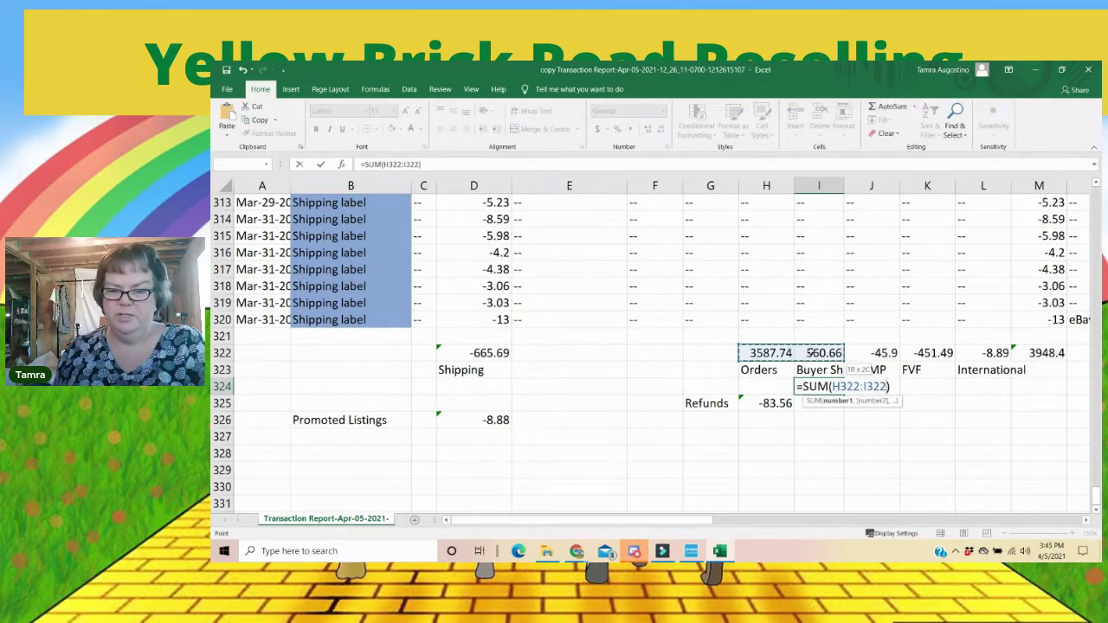
{"action": "key", "text": "Return"}
{"action": "left_click", "coordinate": [823, 390]}
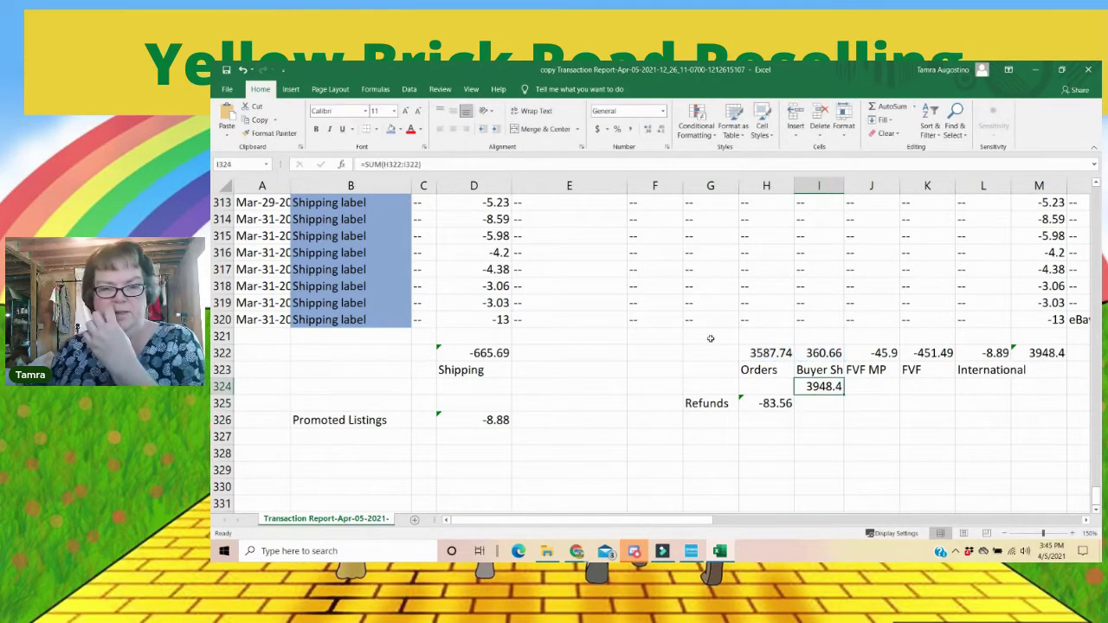
{"action": "left_click", "coordinate": [316, 128]}
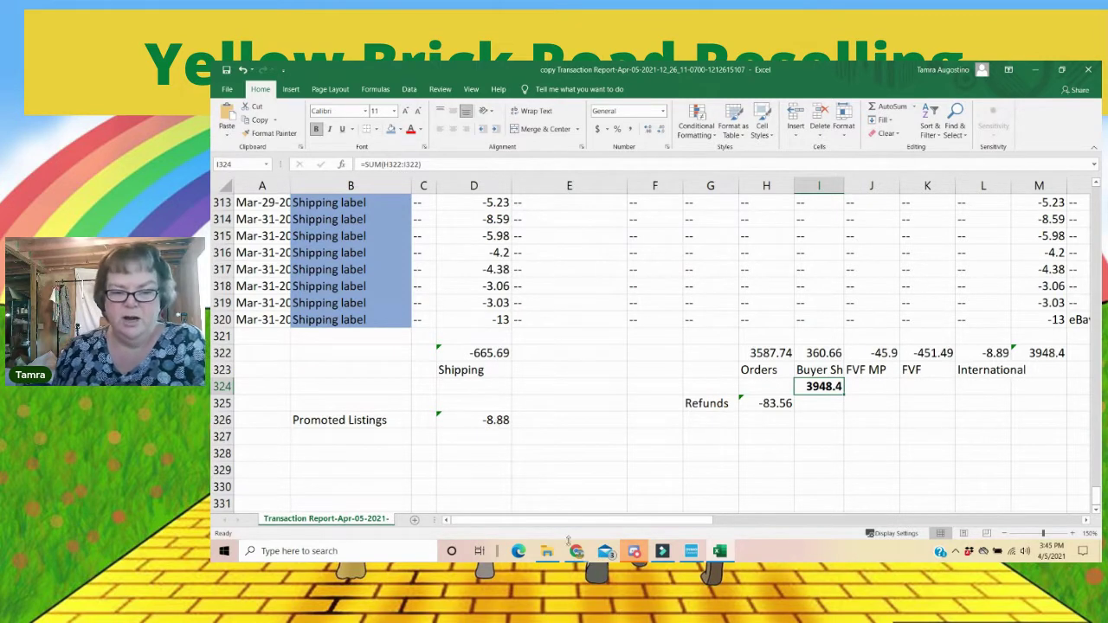
Step: Check the promoted listing fees on the eBay invoice in Chrome against the Promoted Listings total in D326 of the Excel workbook
{"action": "mouse_move", "coordinate": [579, 557]}
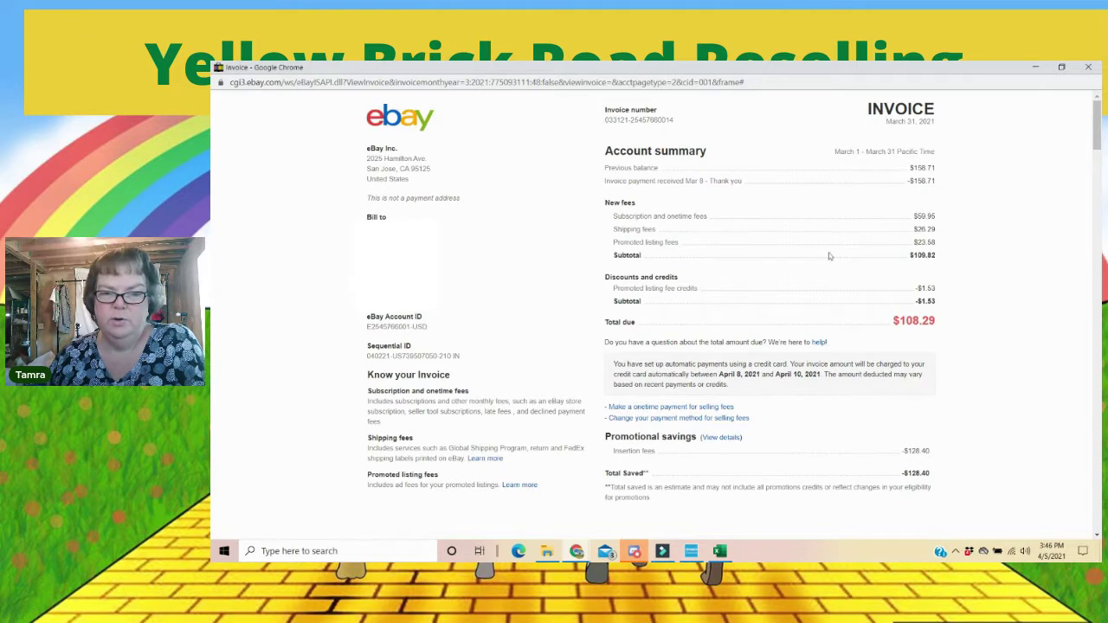
{"action": "left_click_drag", "start_coordinate": [946, 246], "coordinate": [651, 497]}
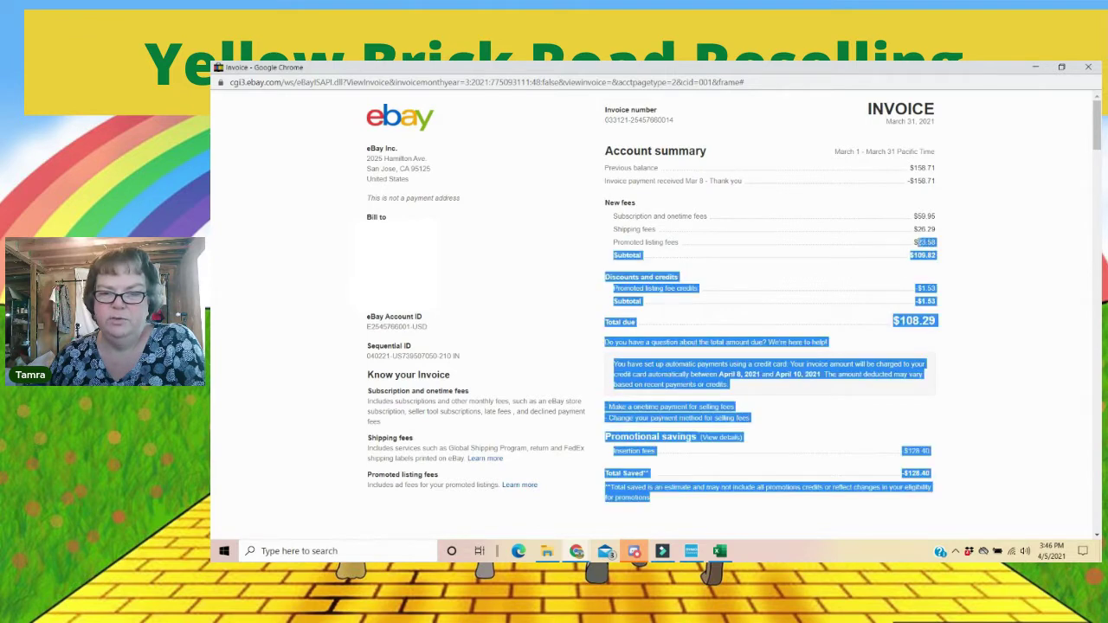
{"action": "left_click", "coordinate": [947, 247]}
{"action": "left_click_drag", "start_coordinate": [936, 242], "coordinate": [914, 242]}
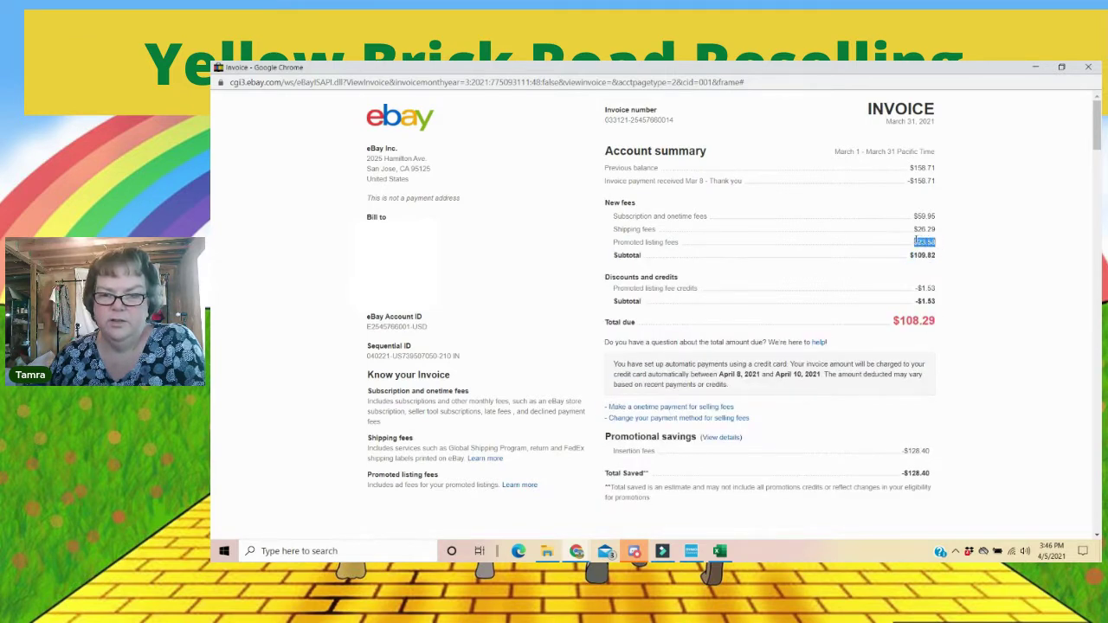
{"action": "left_click", "coordinate": [722, 553]}
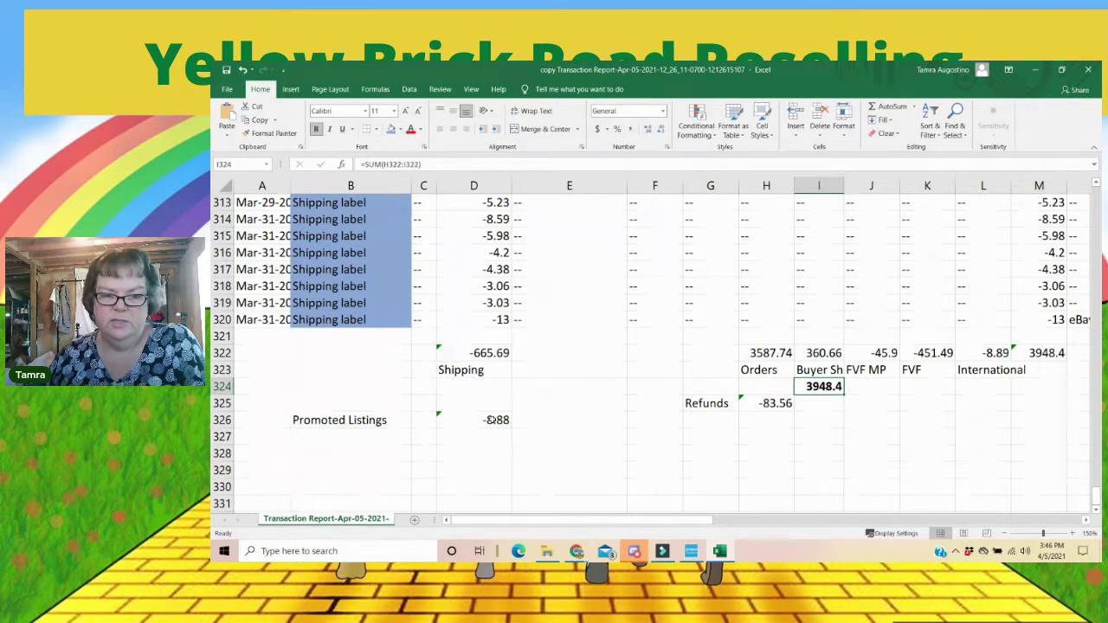
{"action": "left_click", "coordinate": [490, 420]}
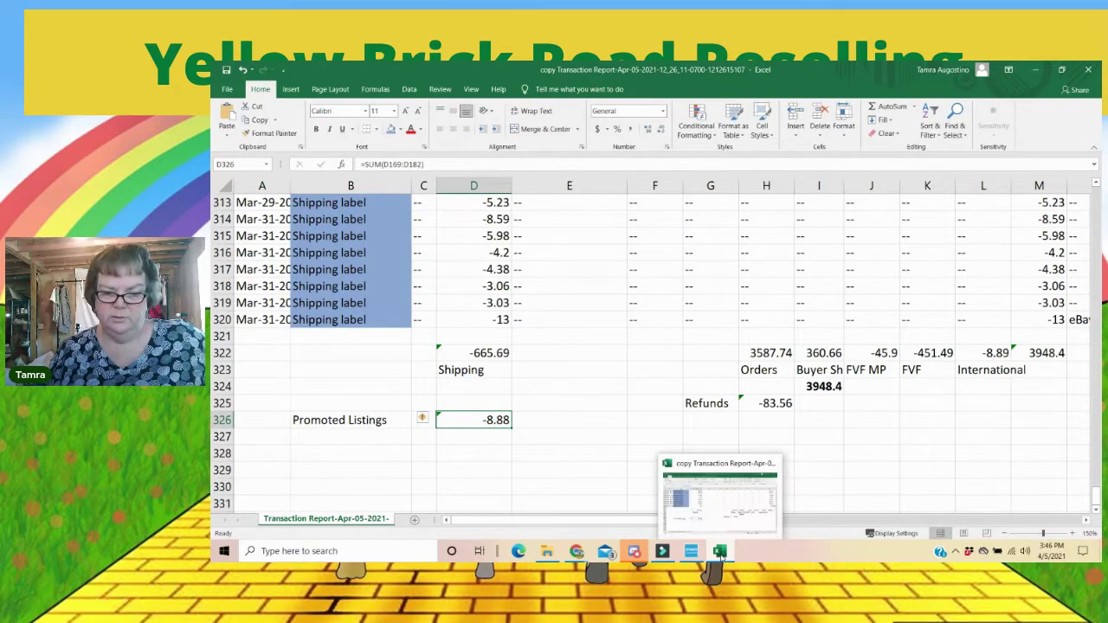
Step: Review the promoted listing fee entries on the March 2021 eBay invoice in Chrome and highlight the date of the last entry
{"action": "left_click", "coordinate": [709, 493]}
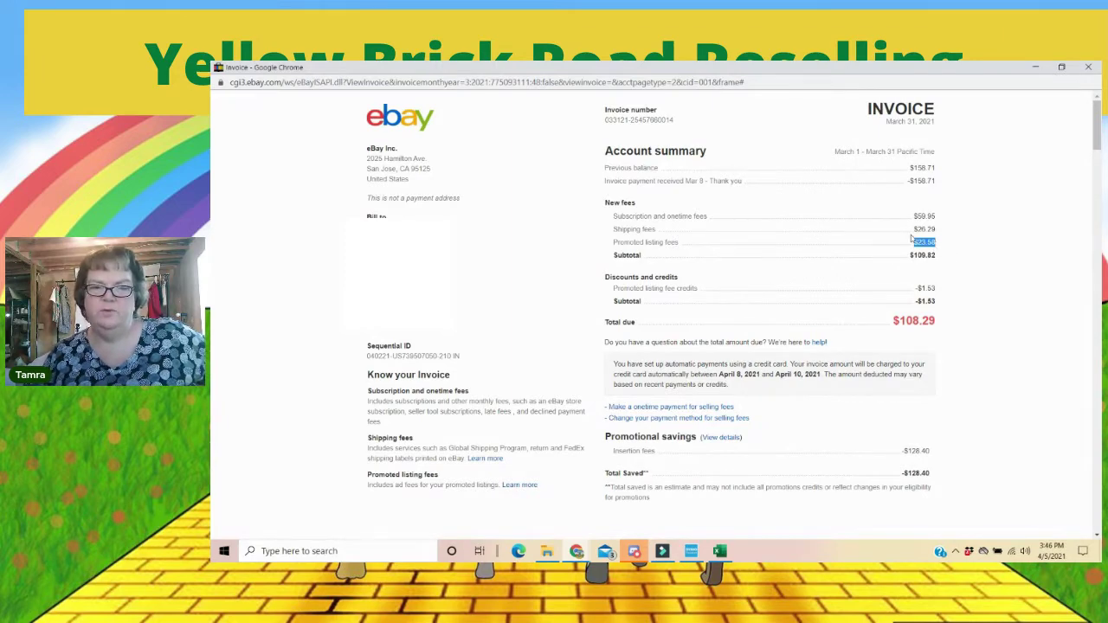
{"action": "scroll", "coordinate": [441, 424], "scroll_direction": "down", "scroll_amount": 6}
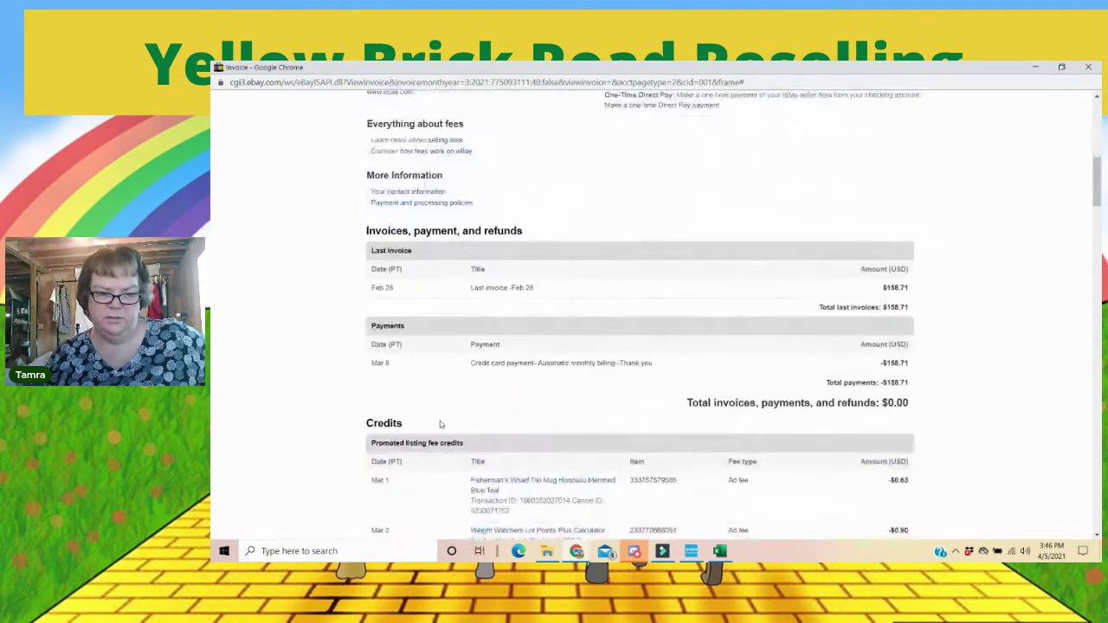
{"action": "scroll", "coordinate": [441, 424], "scroll_direction": "down", "scroll_amount": 1}
{"action": "scroll", "coordinate": [440, 424], "scroll_direction": "down", "scroll_amount": 3}
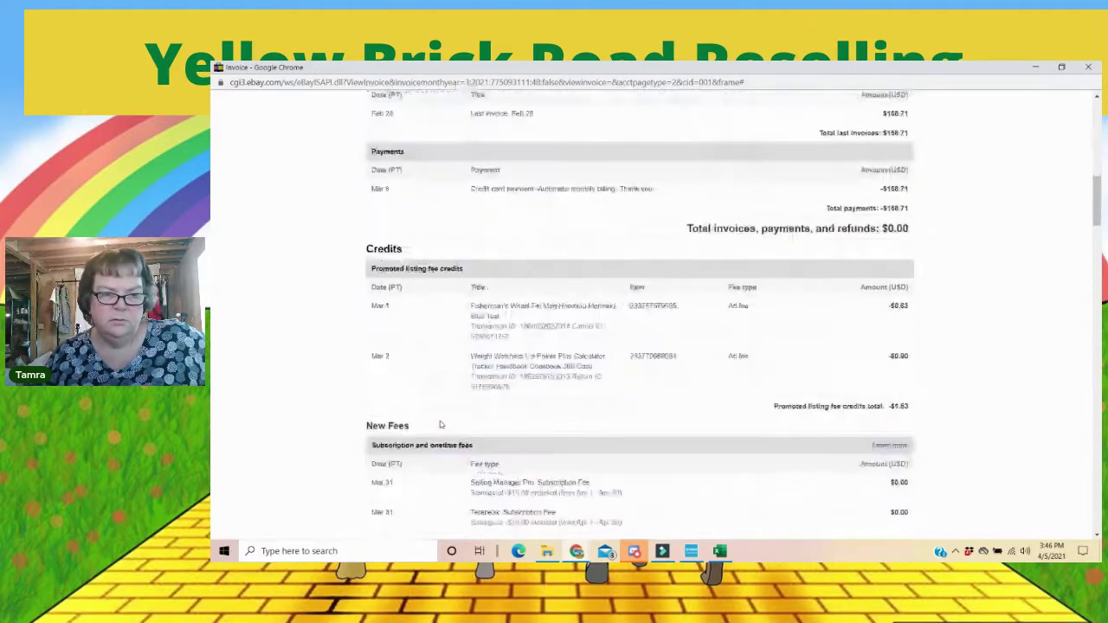
{"action": "scroll", "coordinate": [440, 424], "scroll_direction": "down", "scroll_amount": 5}
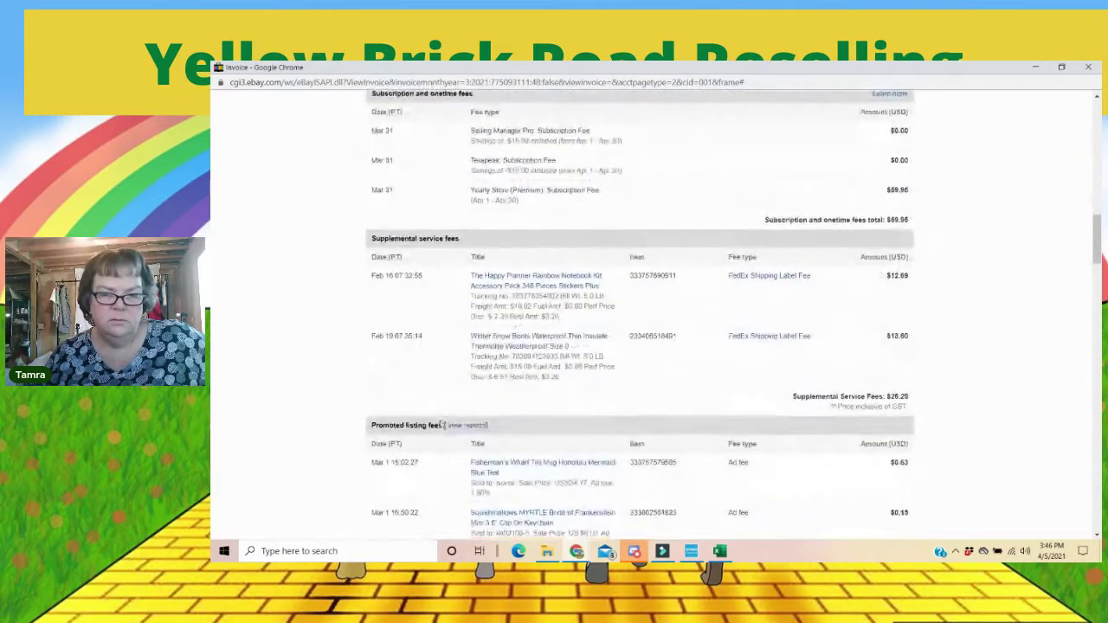
{"action": "scroll", "coordinate": [439, 424], "scroll_direction": "down", "scroll_amount": 2}
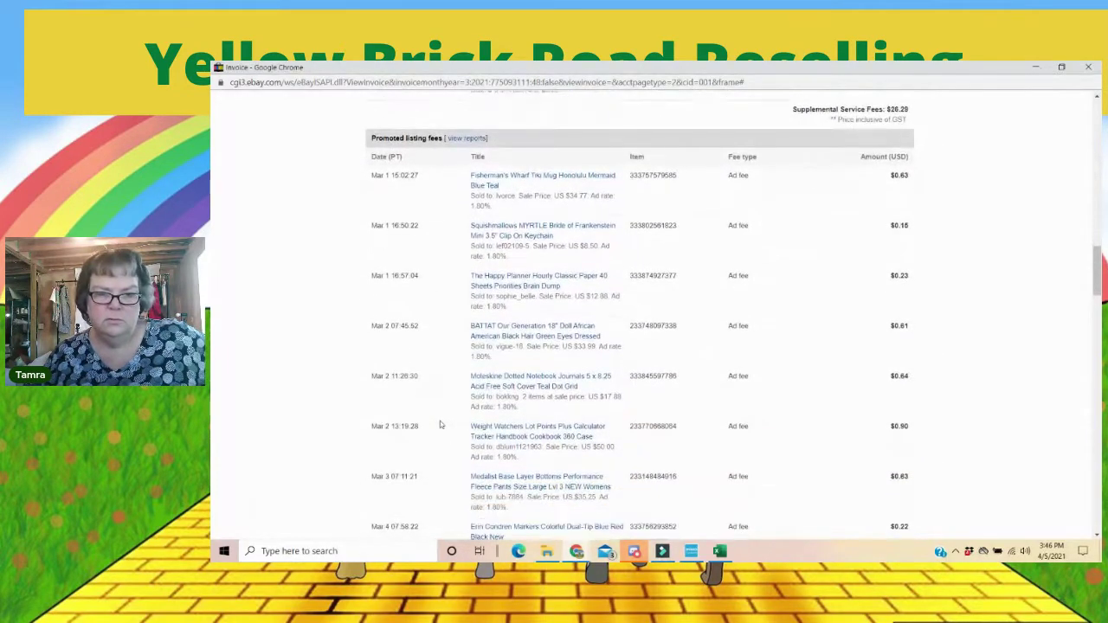
{"action": "scroll", "coordinate": [440, 424], "scroll_direction": "down", "scroll_amount": 10}
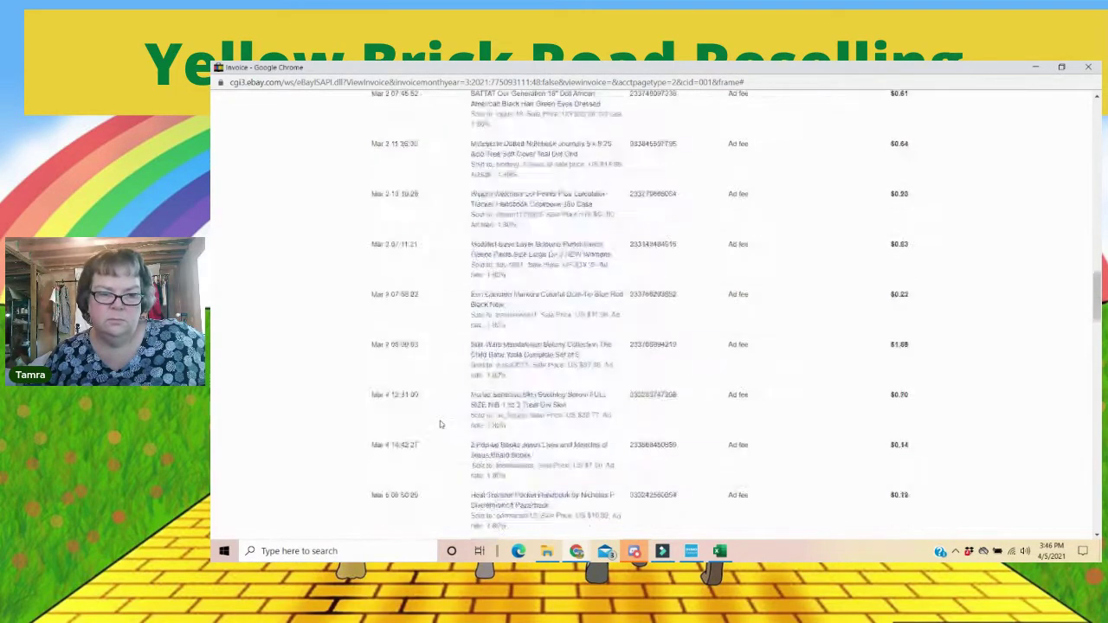
{"action": "scroll", "coordinate": [440, 424], "scroll_direction": "down", "scroll_amount": 10}
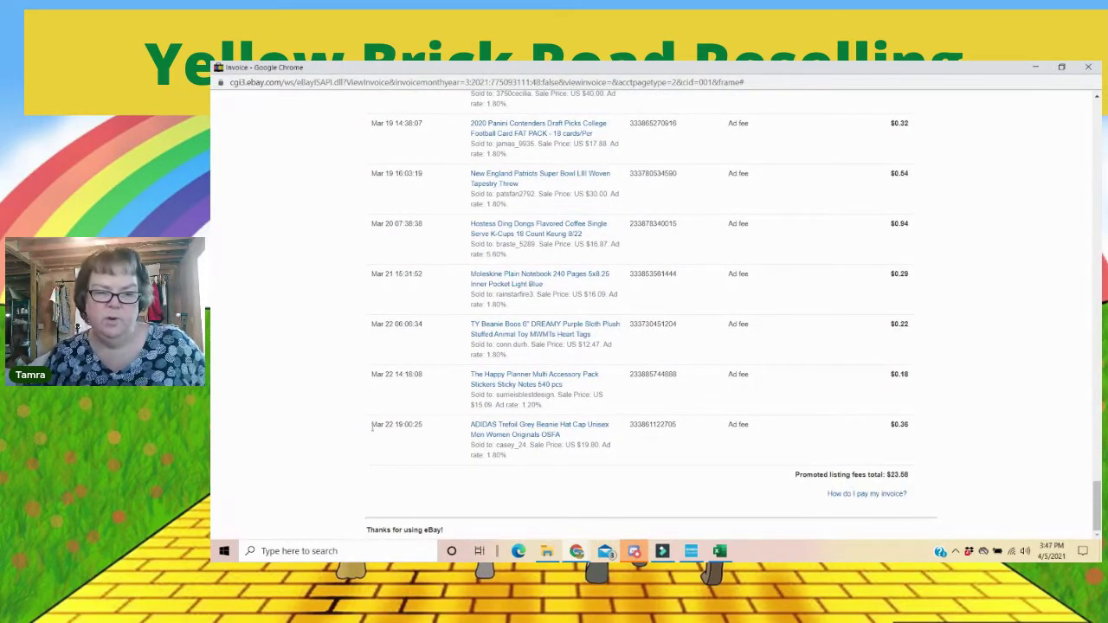
{"action": "left_click_drag", "start_coordinate": [373, 429], "coordinate": [429, 428]}
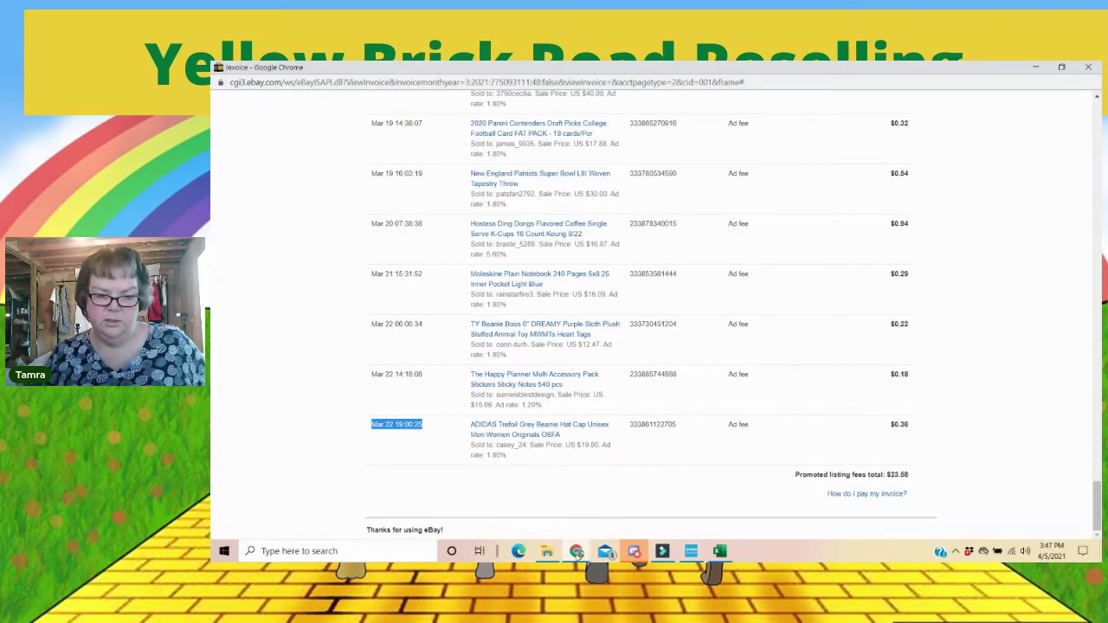
Step: Check the dates and amounts of the Other fee entries in rows 169 to 182 of the Excel transaction report
{"action": "left_click", "coordinate": [709, 494]}
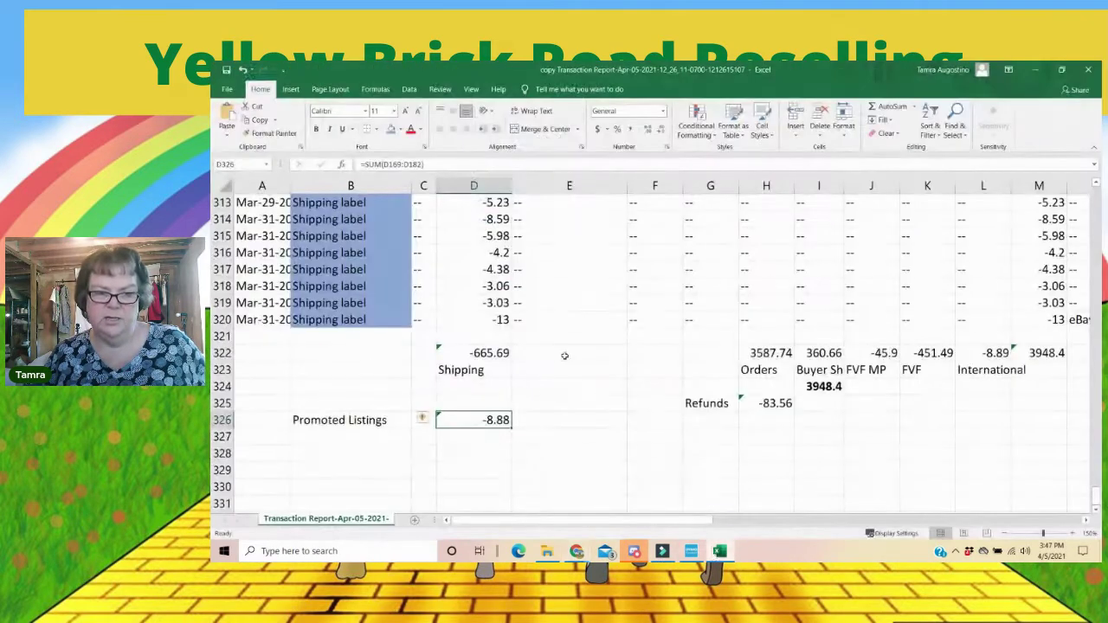
{"action": "scroll", "coordinate": [298, 313], "scroll_direction": "up", "scroll_amount": 13}
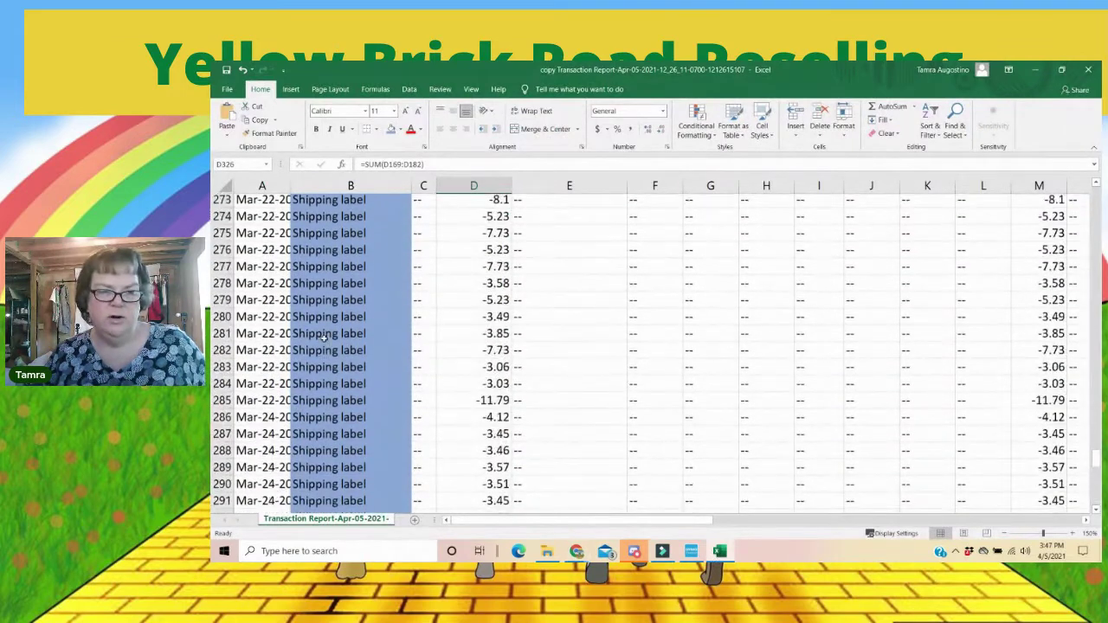
{"action": "scroll", "coordinate": [326, 340], "scroll_direction": "up", "scroll_amount": 20}
{"action": "scroll", "coordinate": [331, 367], "scroll_direction": "down", "scroll_amount": 1}
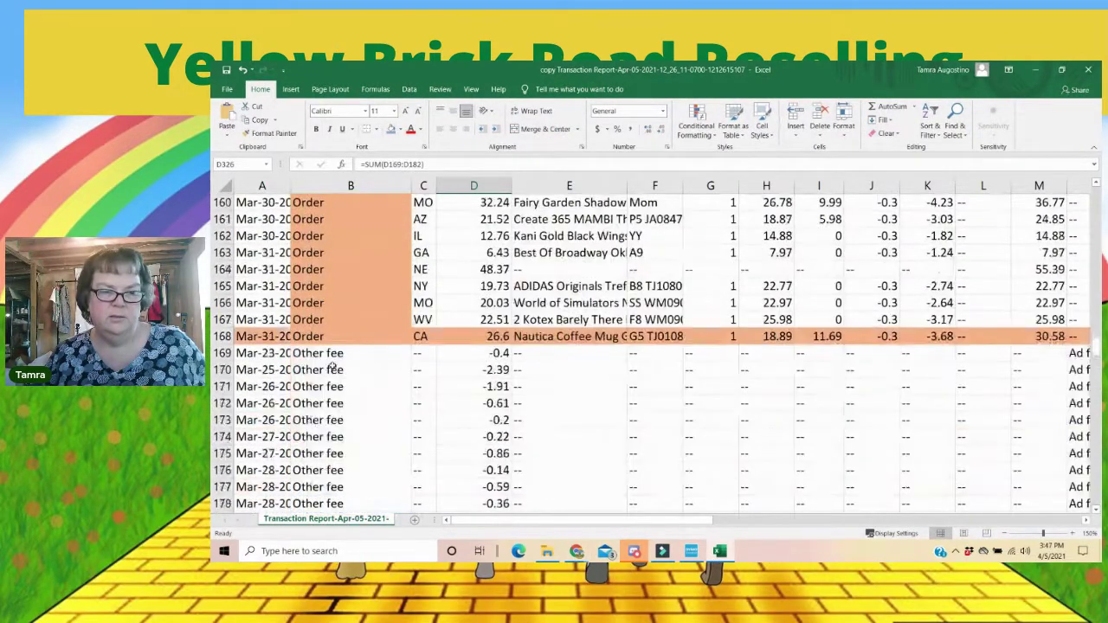
{"action": "scroll", "coordinate": [333, 367], "scroll_direction": "down", "scroll_amount": 2}
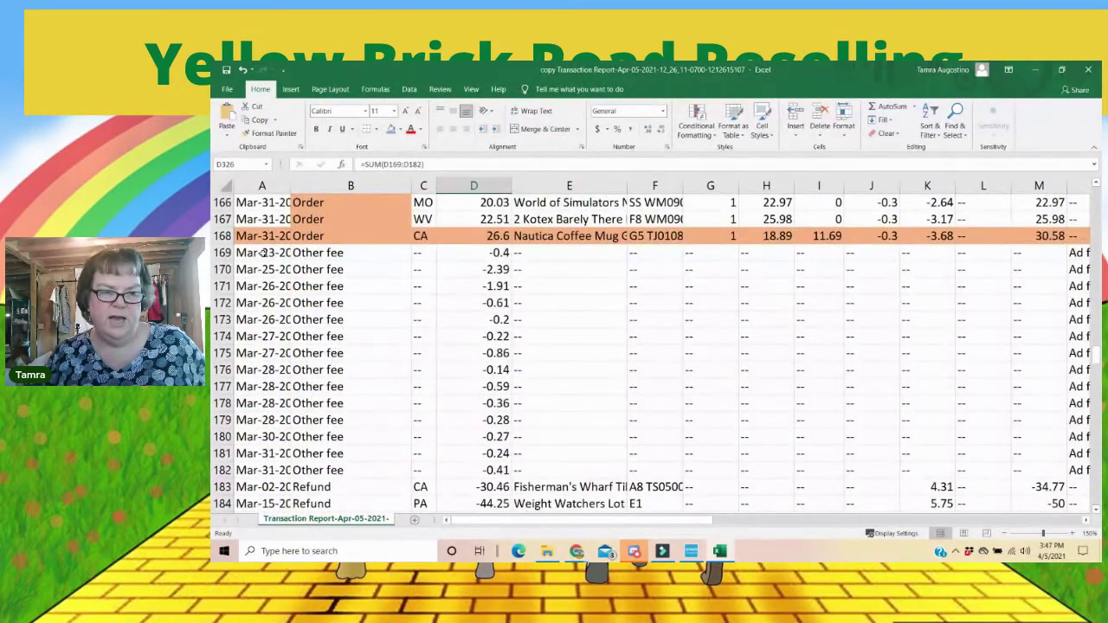
{"action": "left_click_drag", "start_coordinate": [258, 253], "coordinate": [245, 465]}
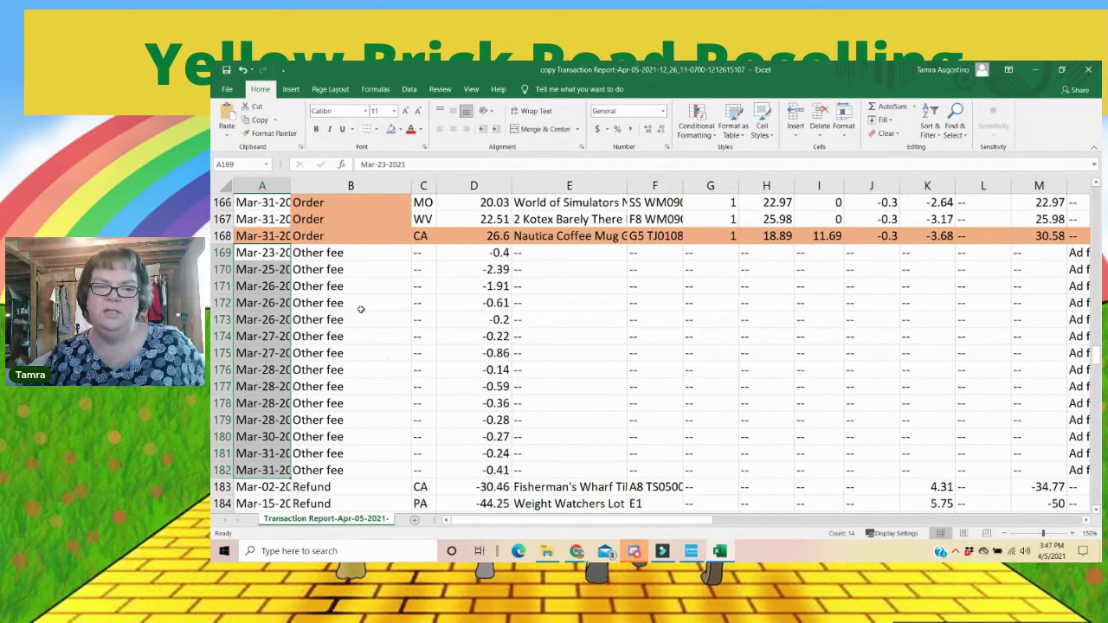
{"action": "left_click", "coordinate": [264, 251]}
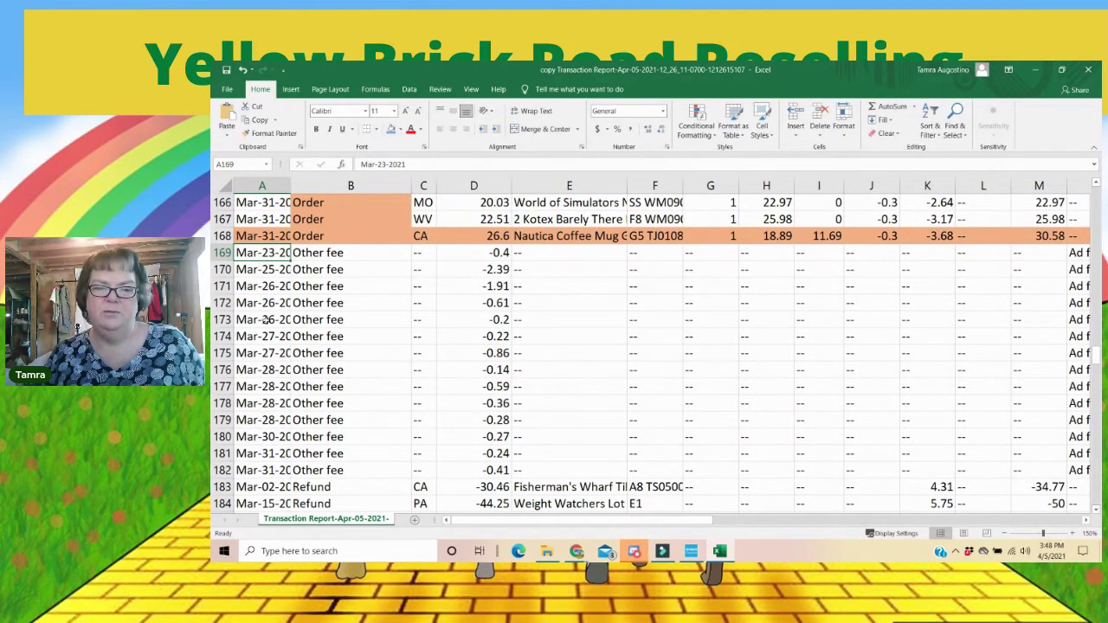
{"action": "left_click_drag", "start_coordinate": [264, 252], "coordinate": [347, 469]}
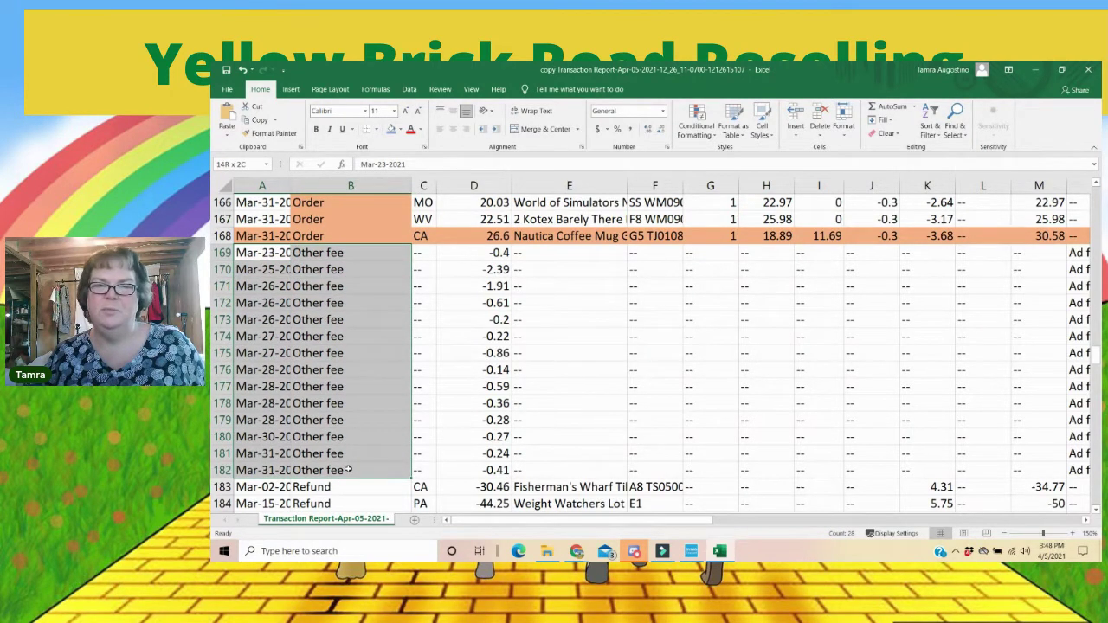
{"action": "left_click_drag", "start_coordinate": [347, 469], "coordinate": [464, 473]}
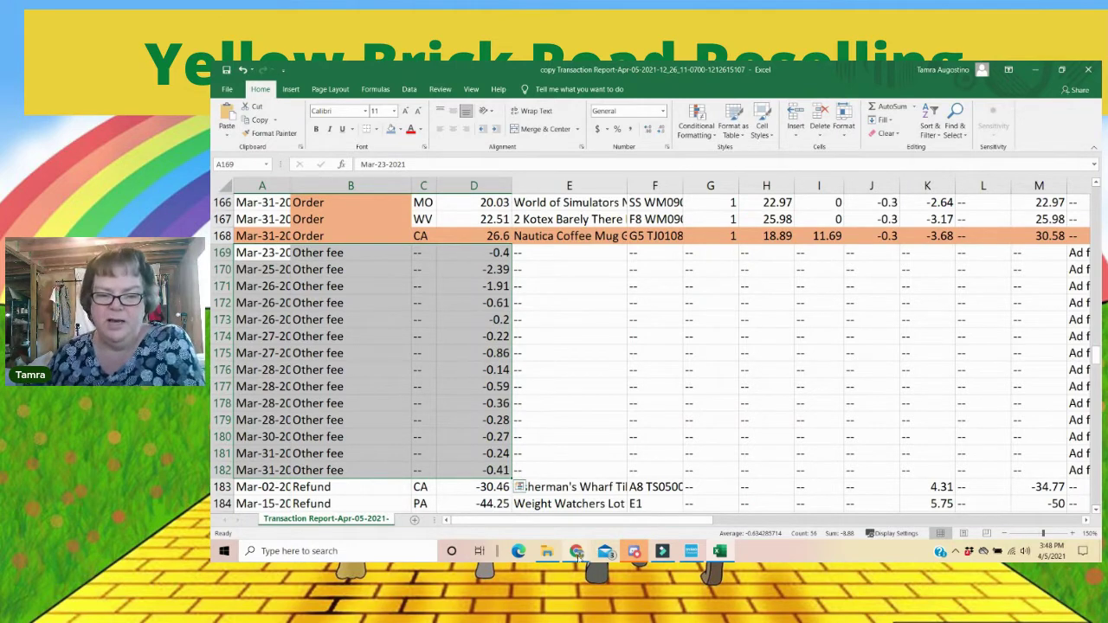
Step: Preview the March 1–31, 2021 financial statement in eBay Seller Hub in Chrome and examine its transactions summary
{"action": "mouse_move", "coordinate": [578, 555]}
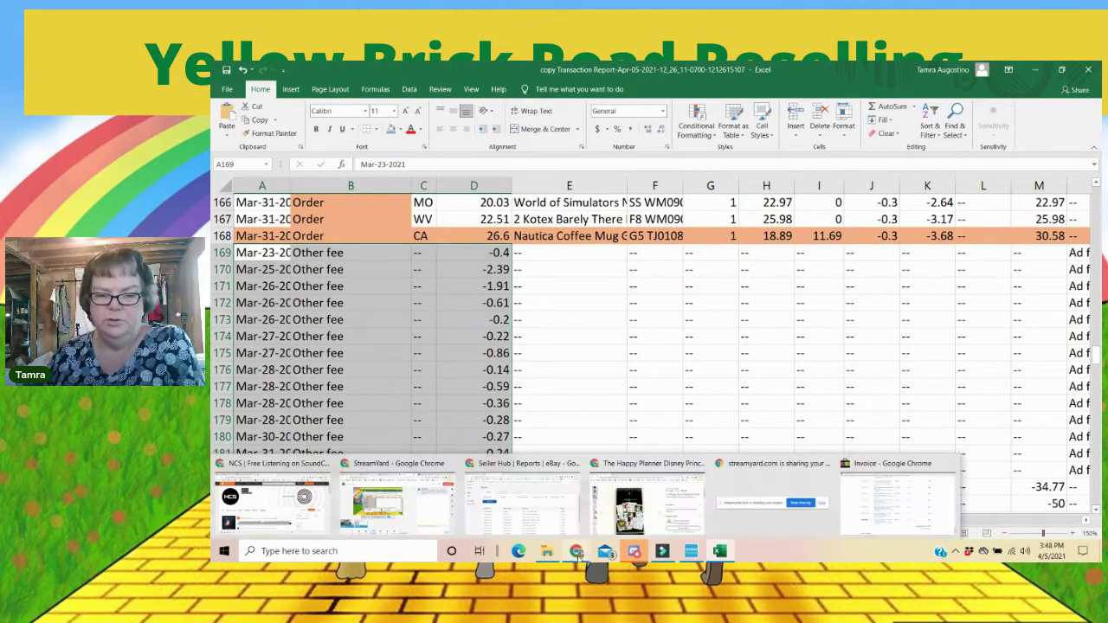
{"action": "left_click", "coordinate": [524, 522]}
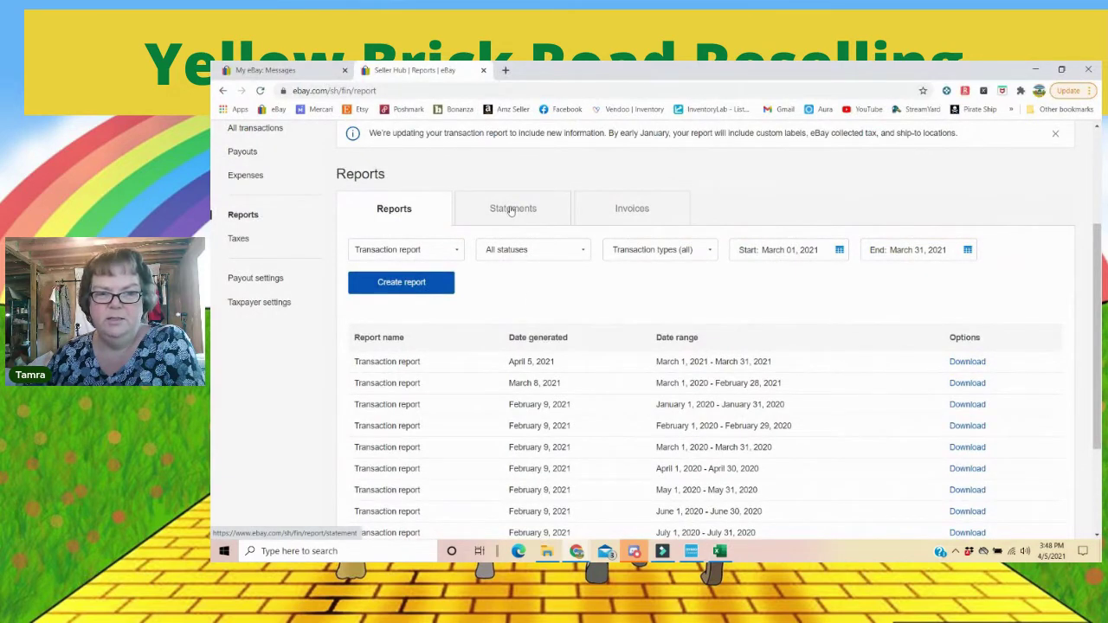
{"action": "left_click", "coordinate": [512, 211]}
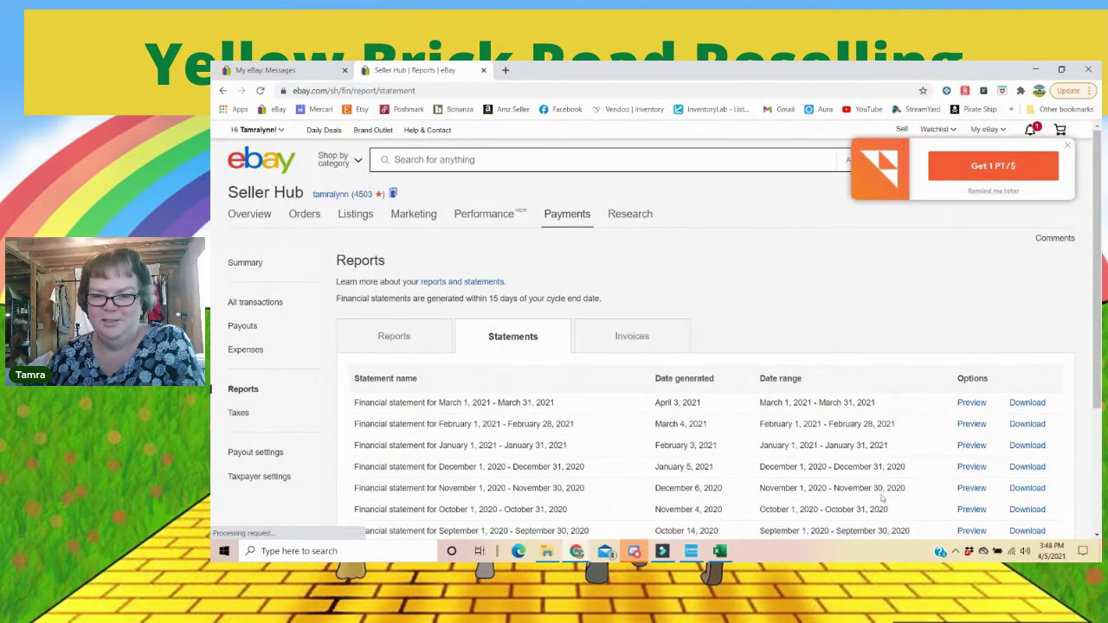
{"action": "left_click", "coordinate": [970, 403]}
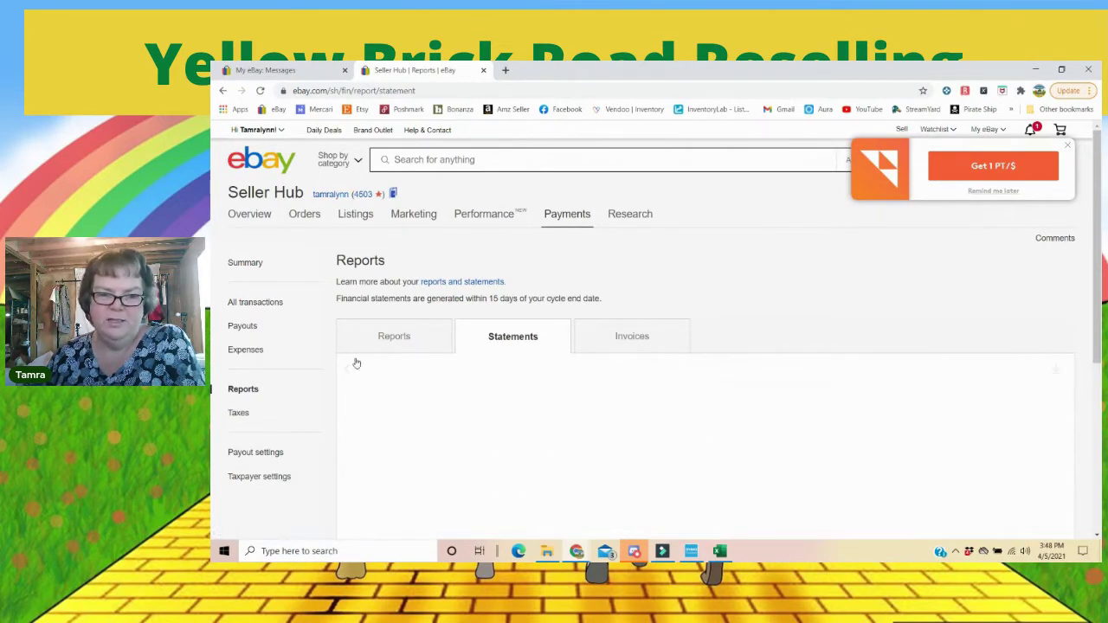
{"action": "scroll", "coordinate": [355, 364], "scroll_direction": "down", "scroll_amount": 2}
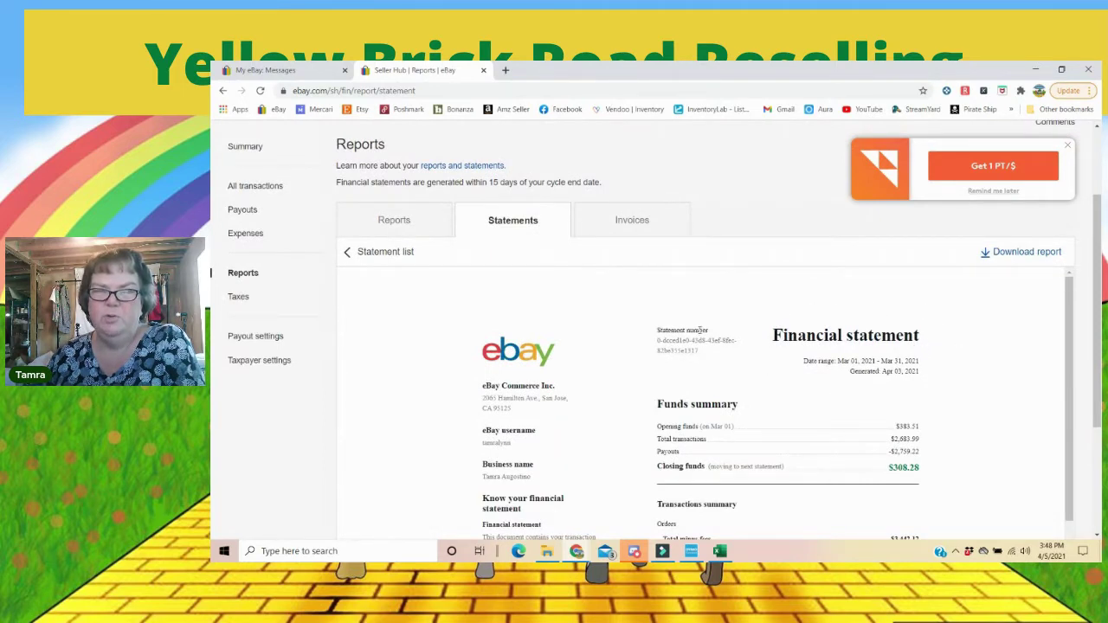
{"action": "scroll", "coordinate": [428, 383], "scroll_direction": "down", "scroll_amount": 2}
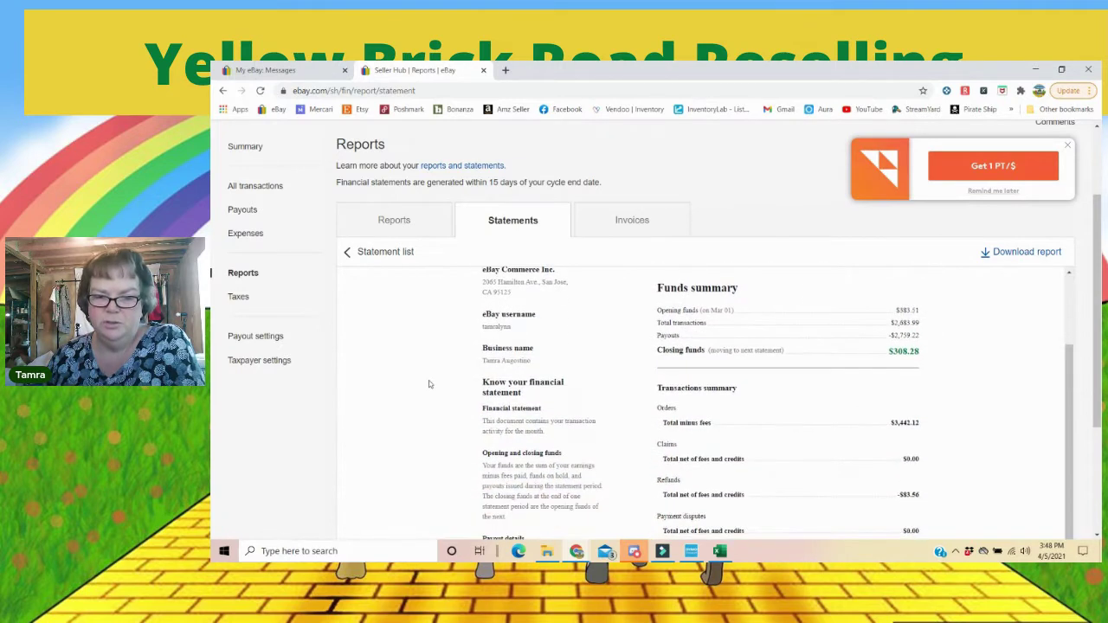
{"action": "scroll", "coordinate": [429, 383], "scroll_direction": "down", "scroll_amount": 1}
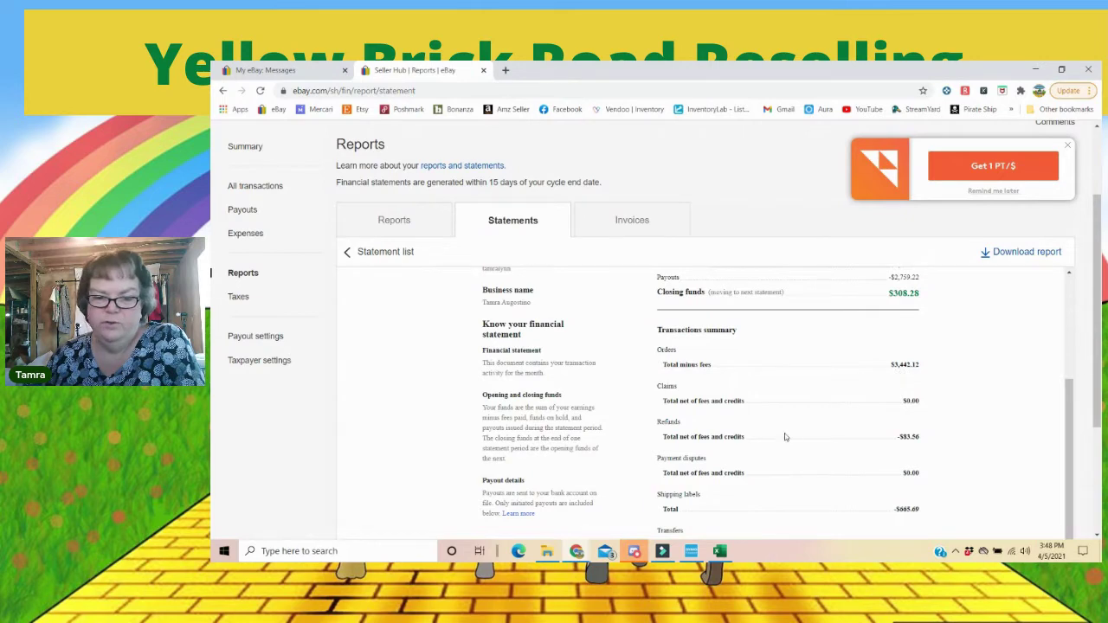
Step: In the Excel report, total the orders, buyer shipping and fee sums in M325 with =SUM(H322:L322)
{"action": "left_click", "coordinate": [724, 555]}
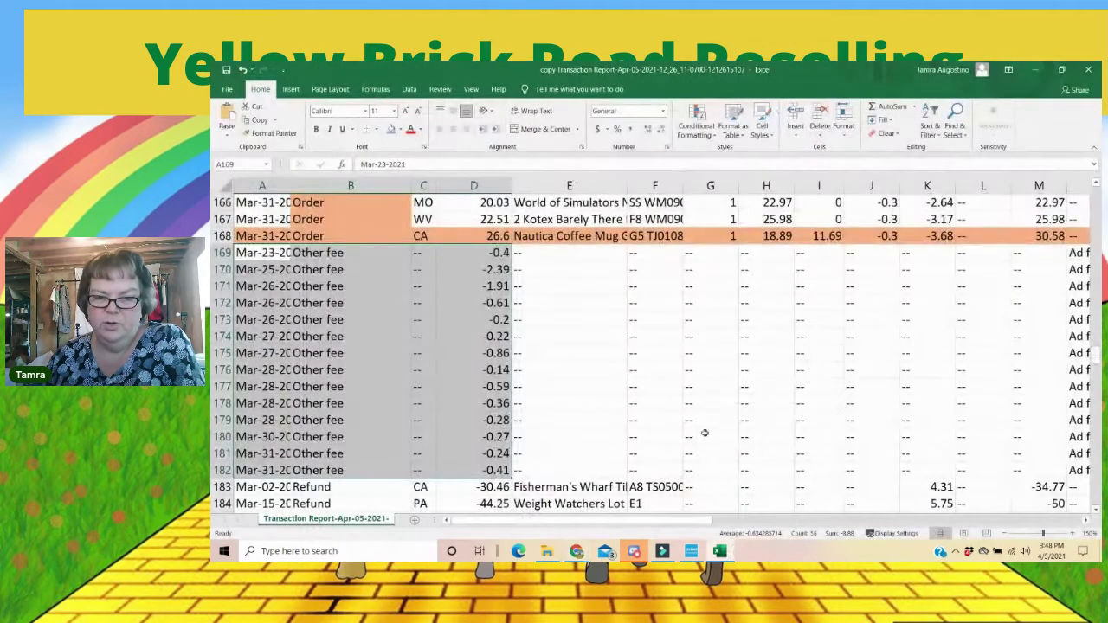
{"action": "scroll", "coordinate": [761, 408], "scroll_direction": "down", "scroll_amount": 5}
{"action": "scroll", "coordinate": [760, 407], "scroll_direction": "down", "scroll_amount": 20}
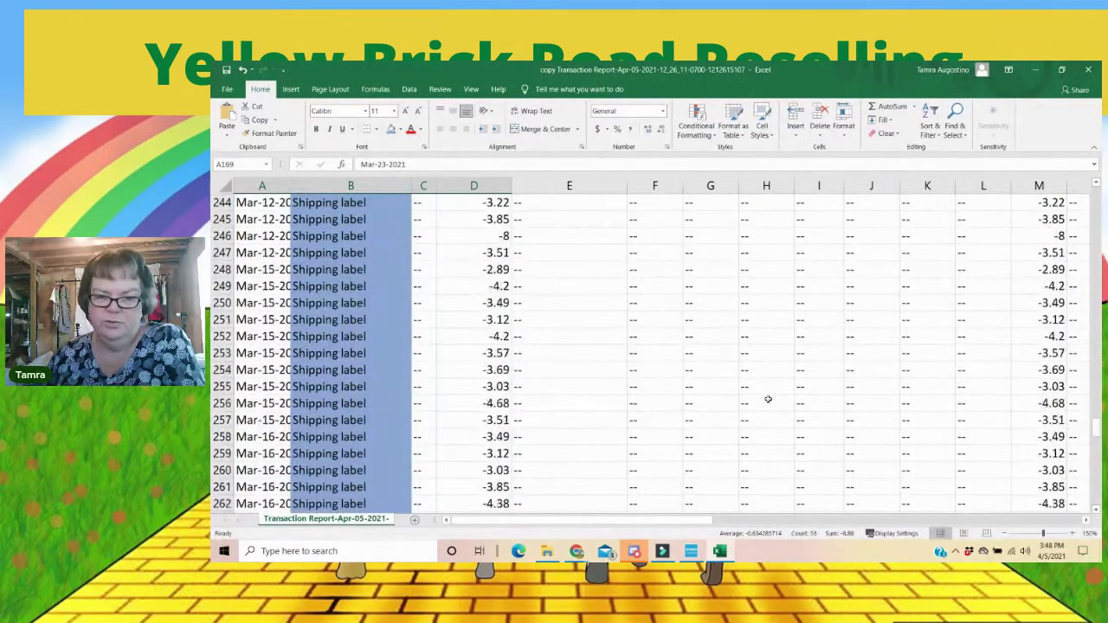
{"action": "scroll", "coordinate": [771, 400], "scroll_direction": "up", "scroll_amount": 3}
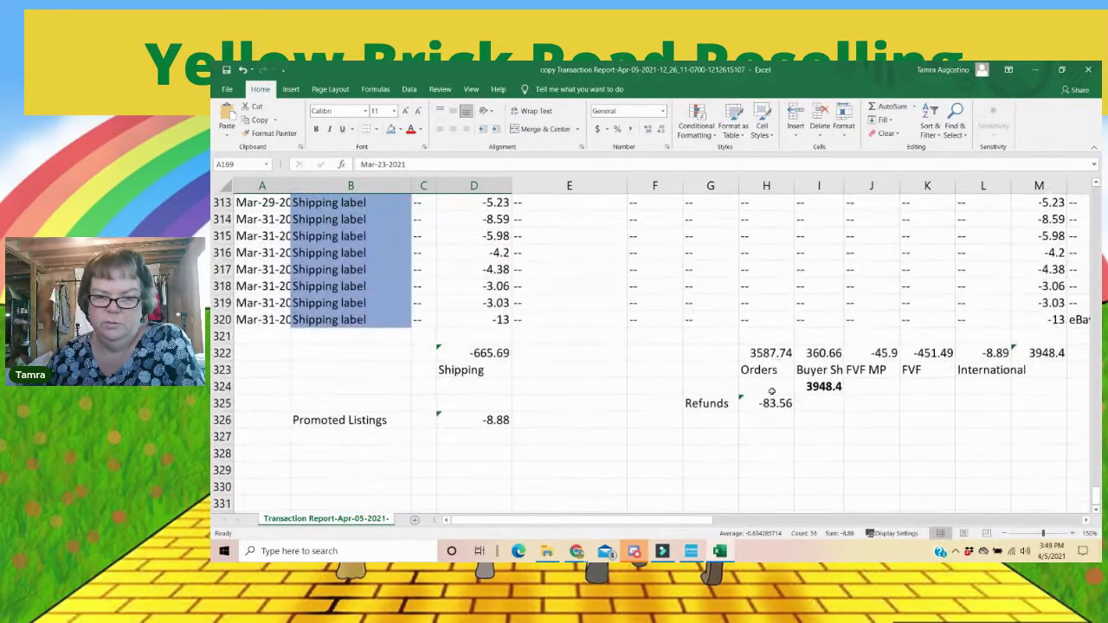
{"action": "left_click", "coordinate": [770, 353]}
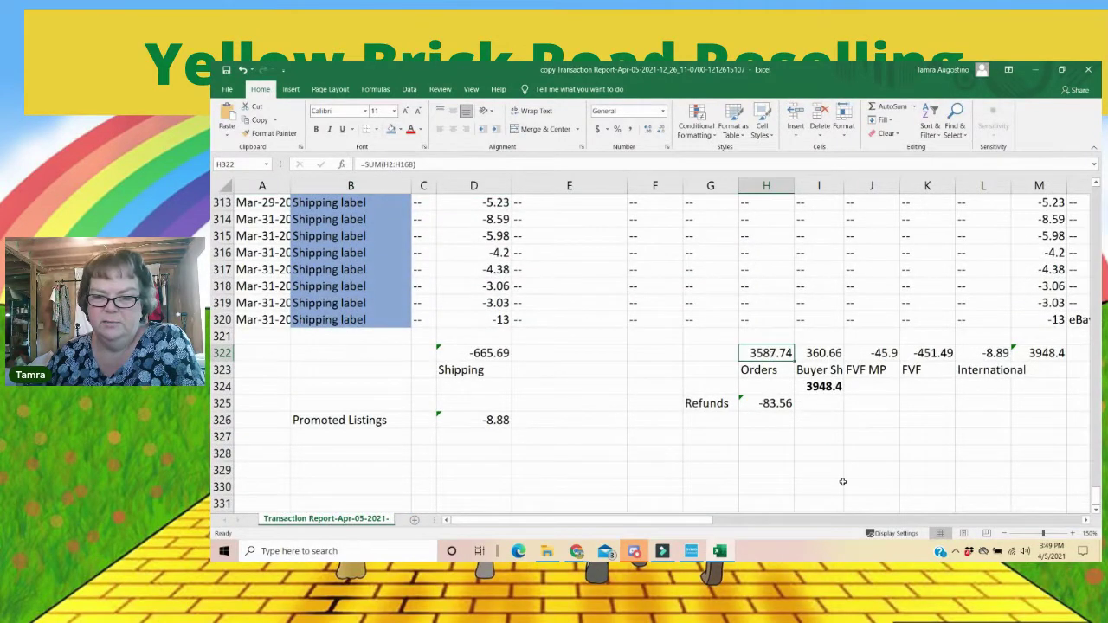
{"action": "left_click_drag", "start_coordinate": [692, 527], "coordinate": [742, 528]}
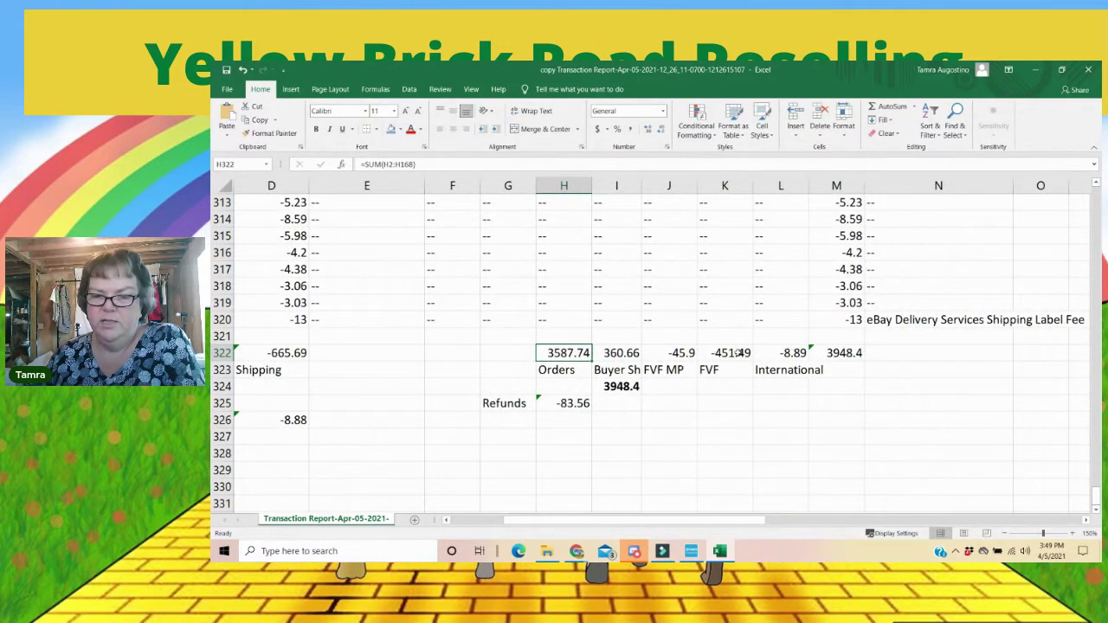
{"action": "left_click", "coordinate": [836, 405]}
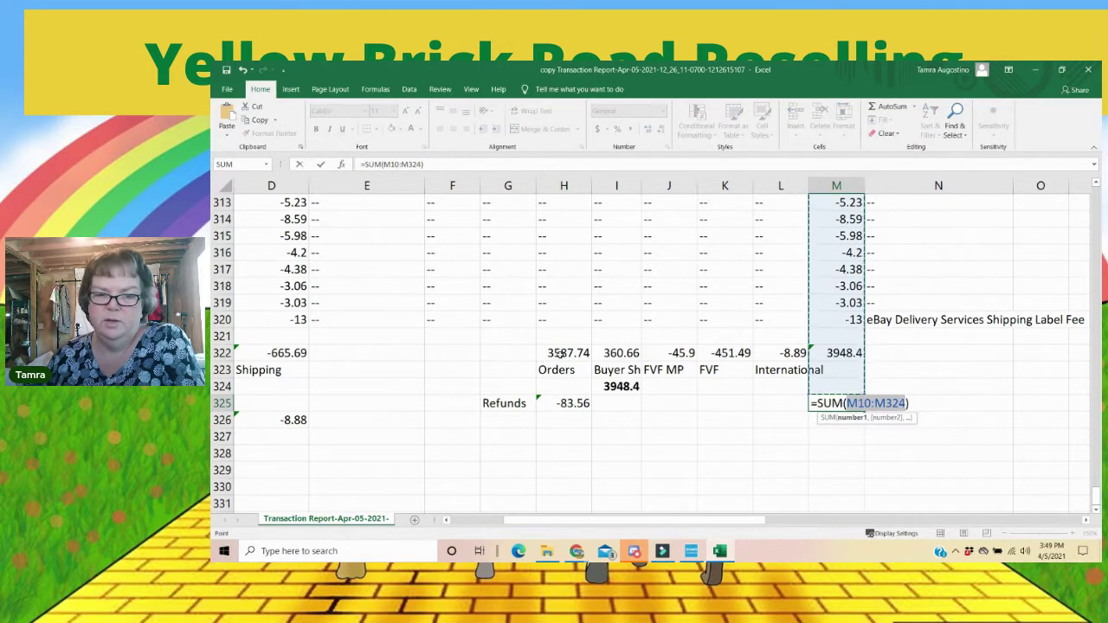
{"action": "left_click_drag", "start_coordinate": [550, 355], "coordinate": [790, 359]}
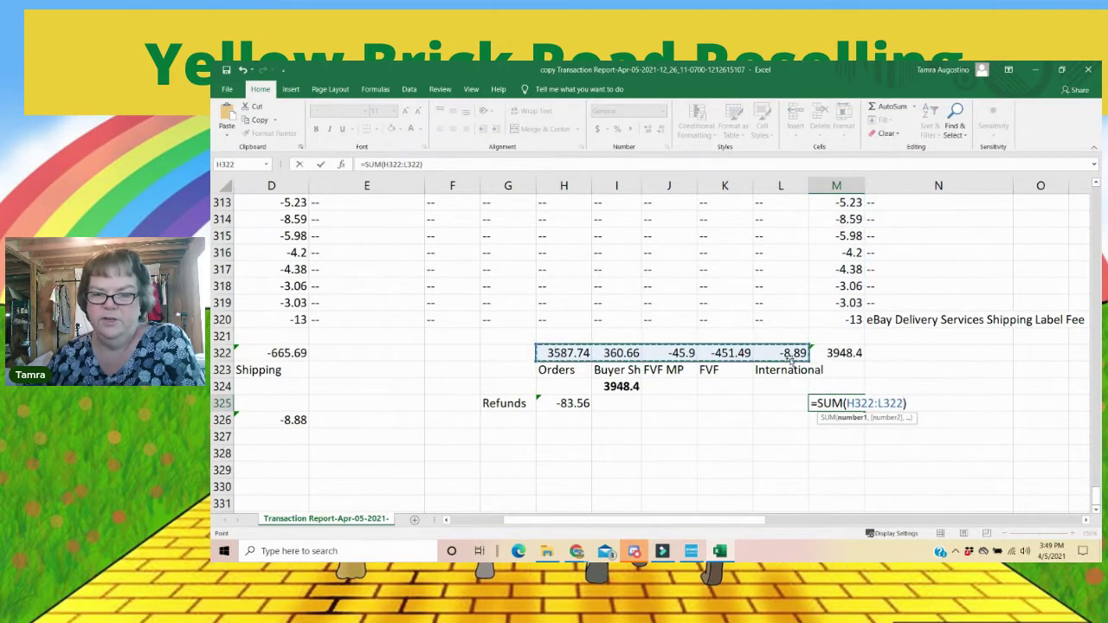
{"action": "key", "text": "Return"}
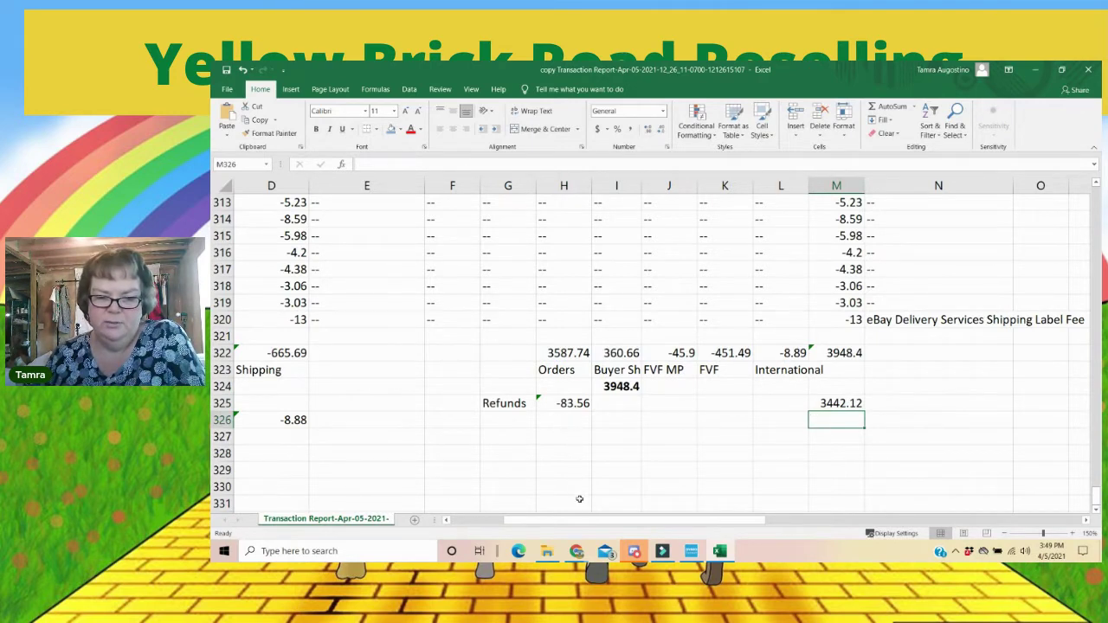
Step: Compare the net orders total in M325 with the Orders total minus fees on the eBay financial statement in Chrome
{"action": "mouse_move", "coordinate": [580, 549]}
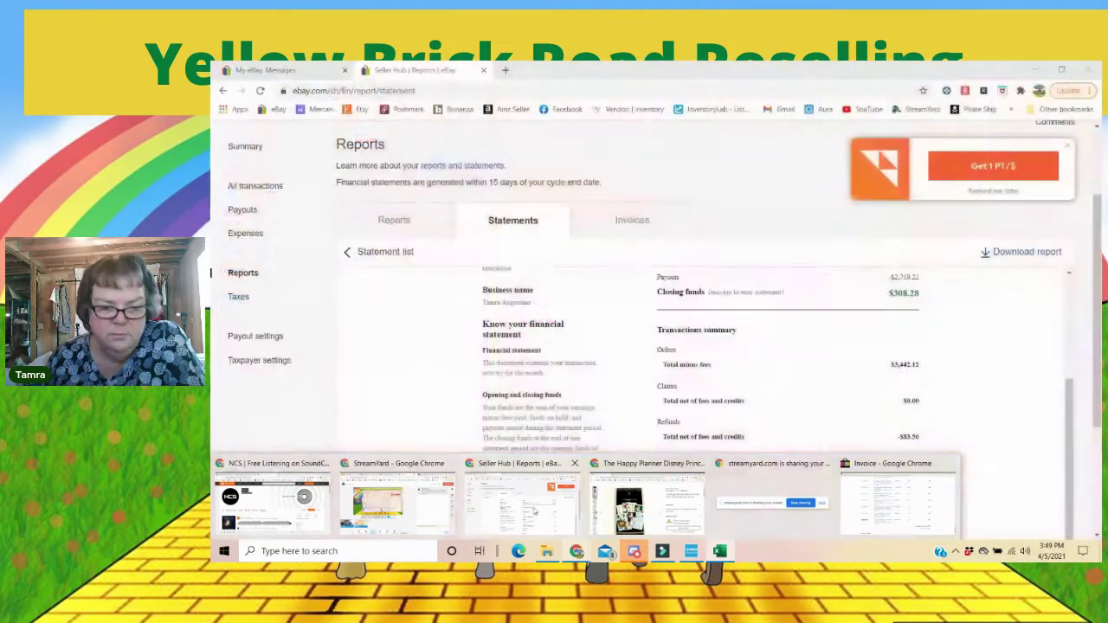
{"action": "left_click", "coordinate": [524, 504]}
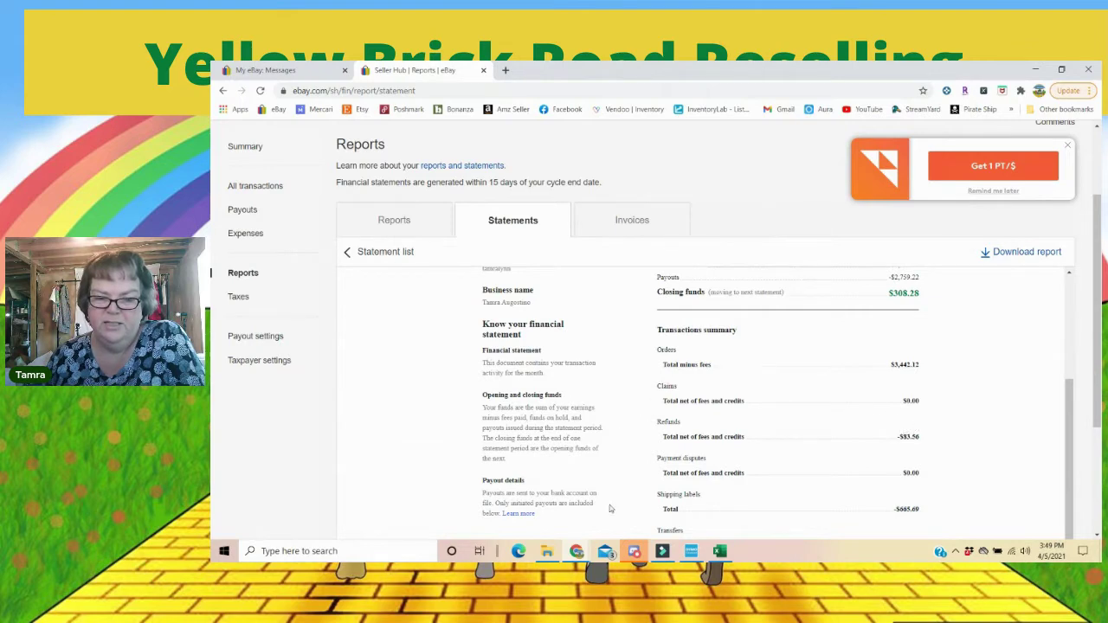
{"action": "key", "text": "alt+Tab"}
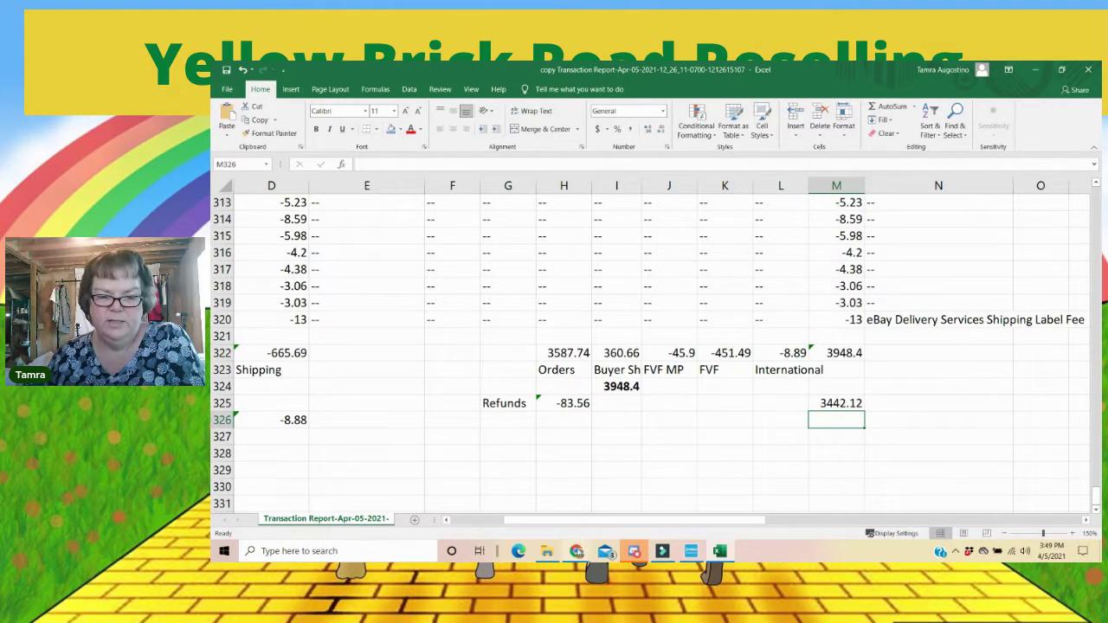
{"action": "mouse_move", "coordinate": [577, 550]}
{"action": "left_click", "coordinate": [533, 510]}
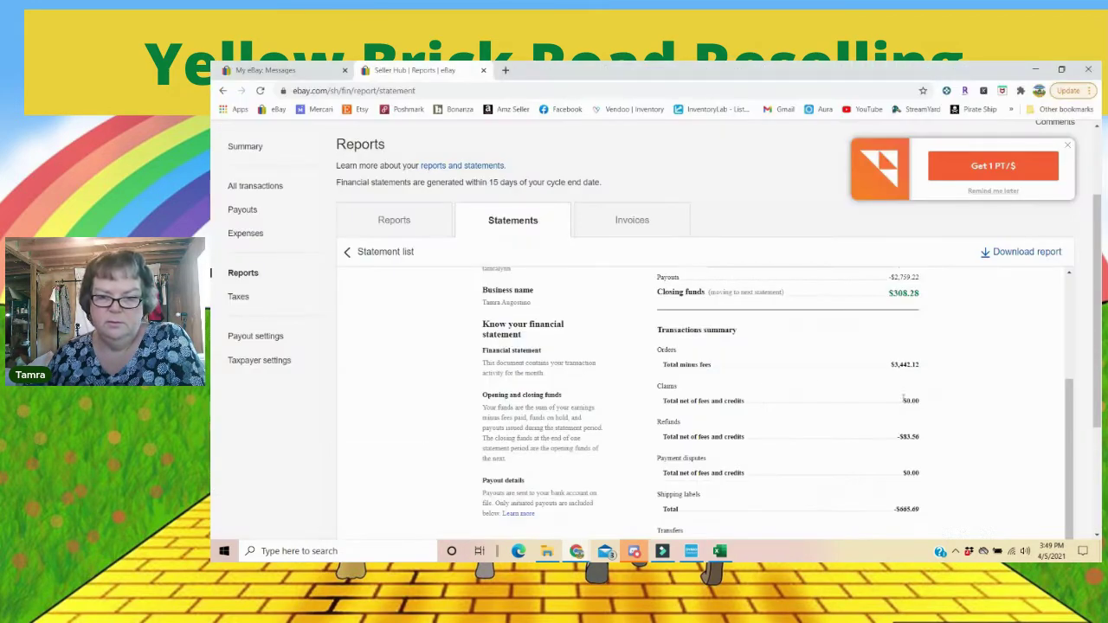
Step: Dismiss the promotional pop-up and enlarge the eBay statement page to 150%, keeping the amounts column in view
{"action": "left_click", "coordinate": [1067, 145]}
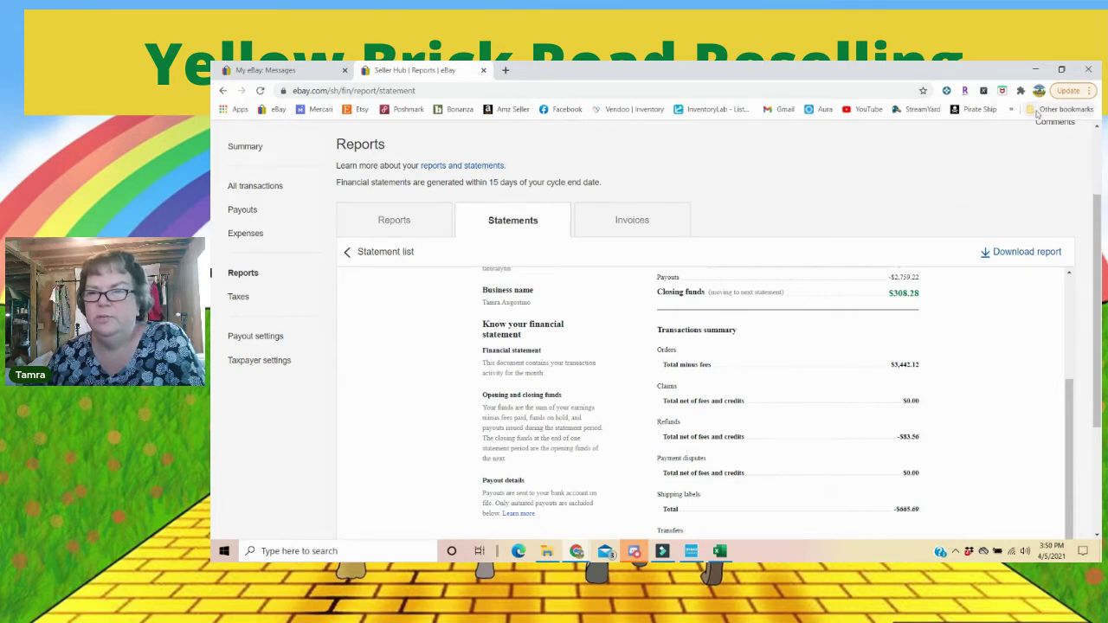
{"action": "left_click", "coordinate": [1088, 90]}
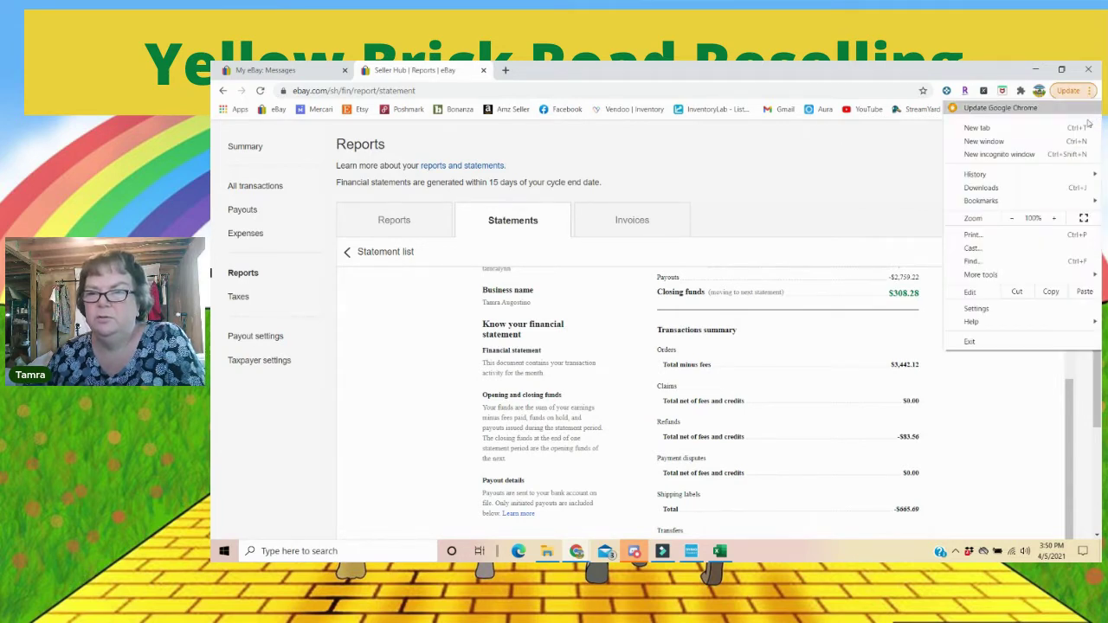
{"action": "left_click", "coordinate": [1060, 219]}
{"action": "left_click", "coordinate": [1057, 218]}
{"action": "left_click", "coordinate": [1057, 218]}
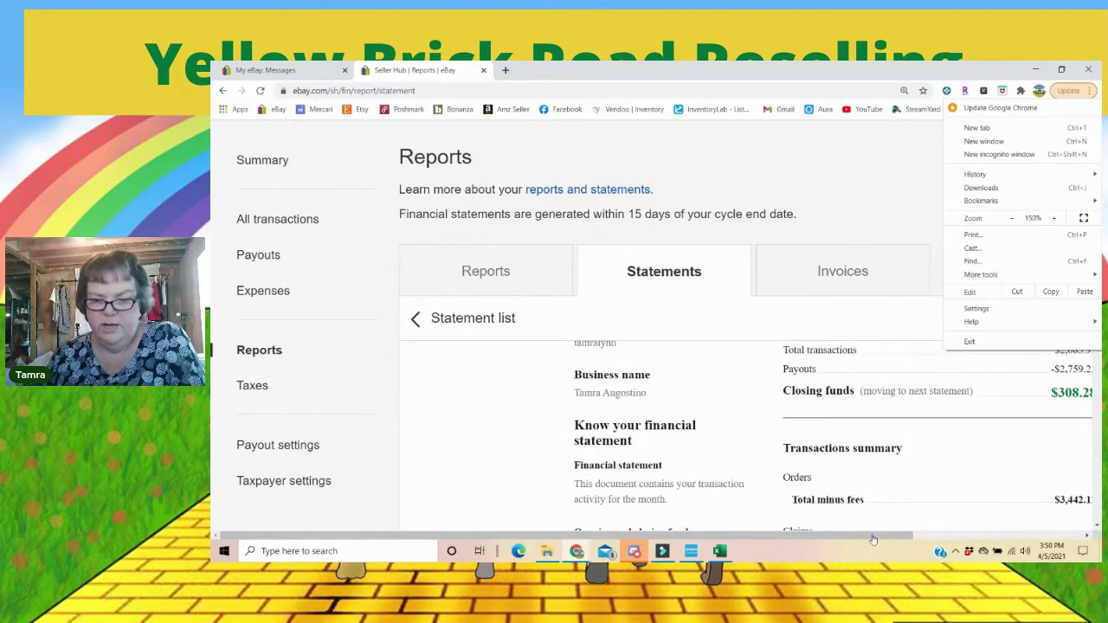
{"action": "left_click_drag", "start_coordinate": [873, 537], "coordinate": [1050, 519]}
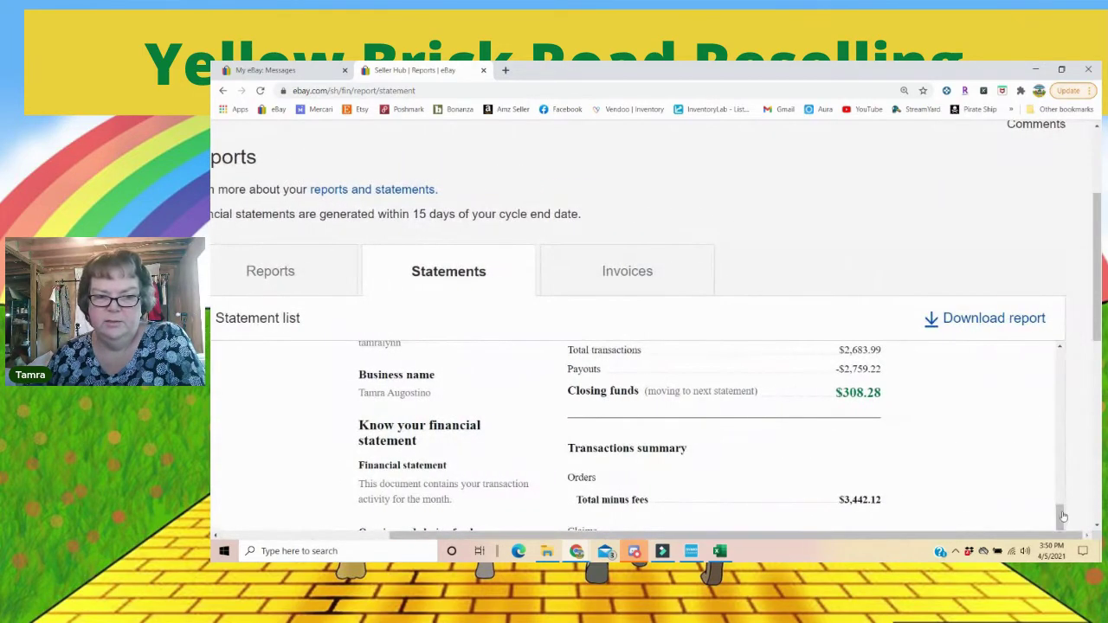
Step: Compare the refunds, shipping labels and other fees totals on the eBay statement with the sums in the Excel report
{"action": "scroll", "coordinate": [912, 408], "scroll_direction": "down", "scroll_amount": 2}
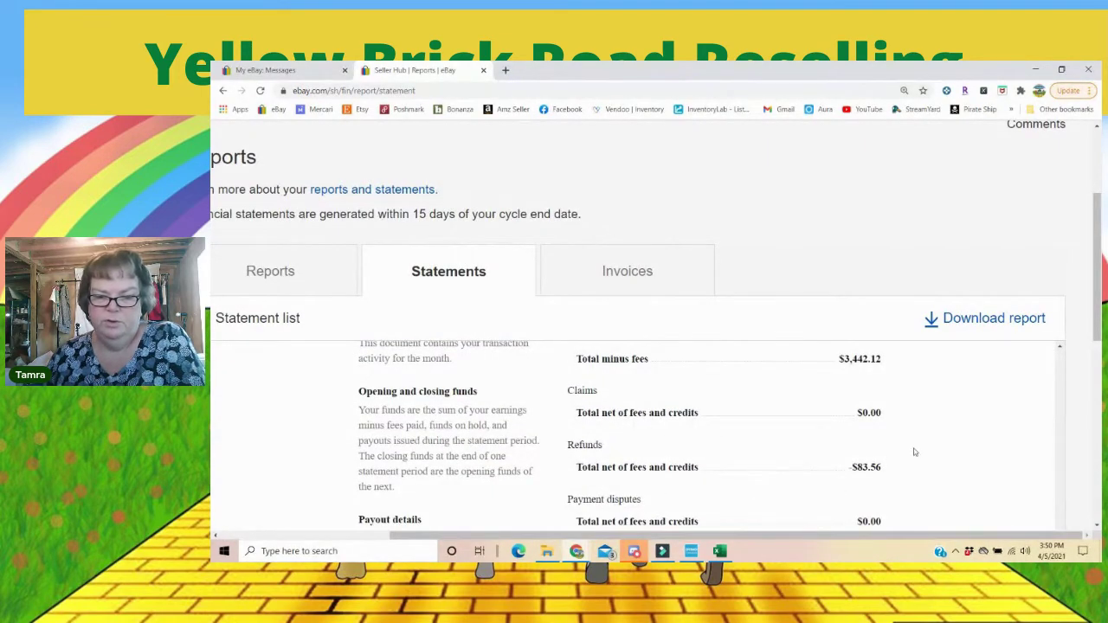
{"action": "scroll", "coordinate": [914, 452], "scroll_direction": "down", "scroll_amount": 2}
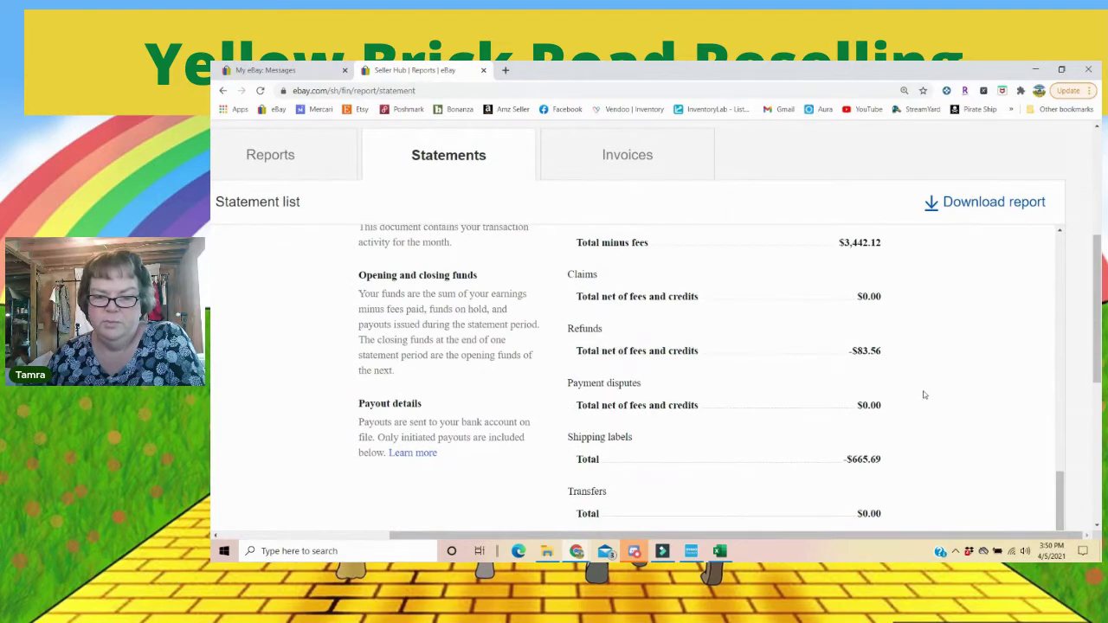
{"action": "scroll", "coordinate": [952, 410], "scroll_direction": "down", "scroll_amount": 1}
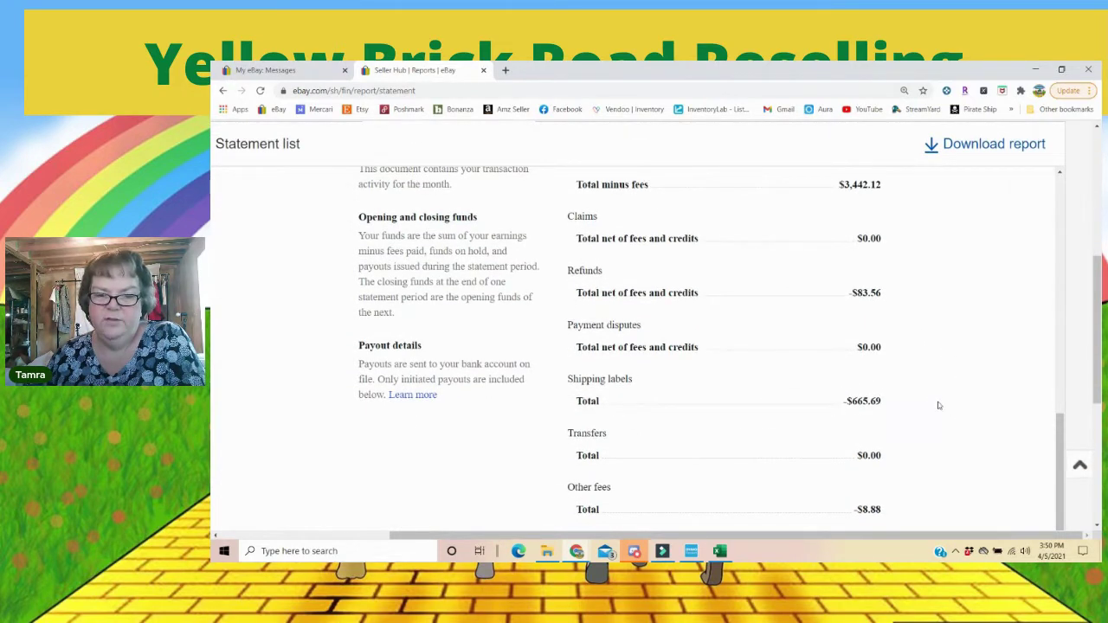
{"action": "left_click", "coordinate": [719, 550]}
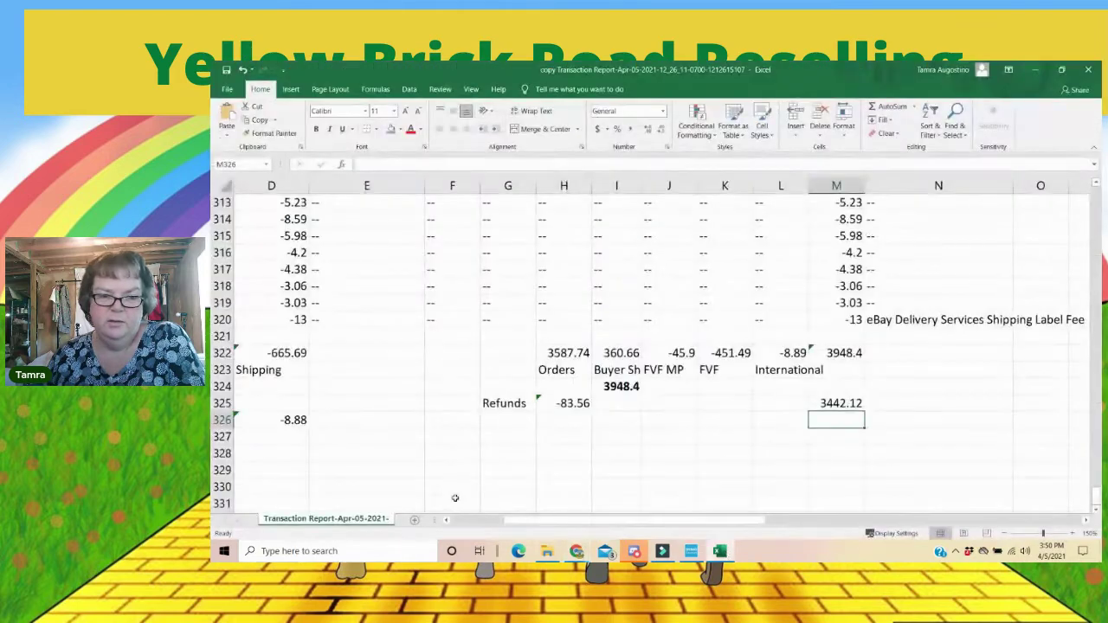
{"action": "left_click_drag", "start_coordinate": [510, 520], "coordinate": [459, 520]}
{"action": "left_click", "coordinate": [480, 352]}
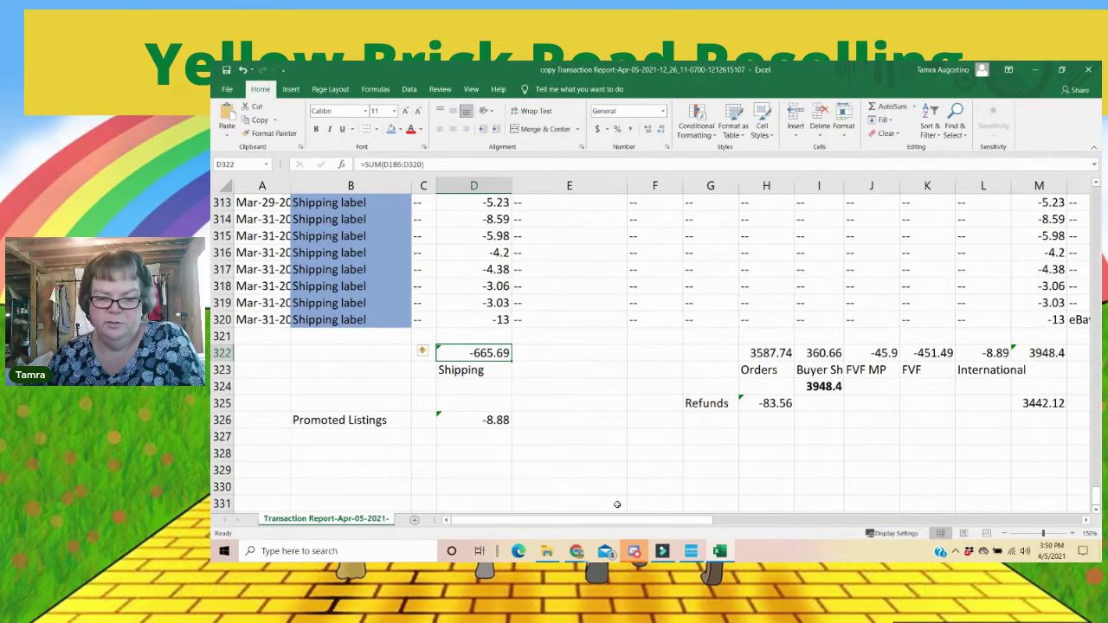
{"action": "mouse_move", "coordinate": [583, 551]}
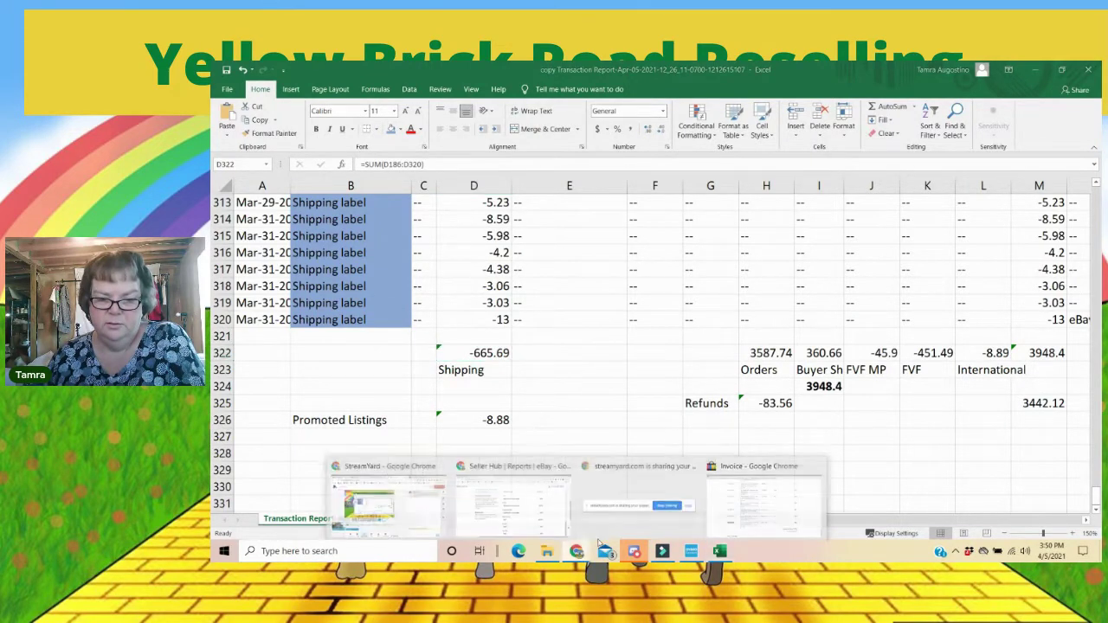
{"action": "left_click", "coordinate": [519, 498]}
{"action": "scroll", "coordinate": [864, 325], "scroll_direction": "down", "scroll_amount": 2}
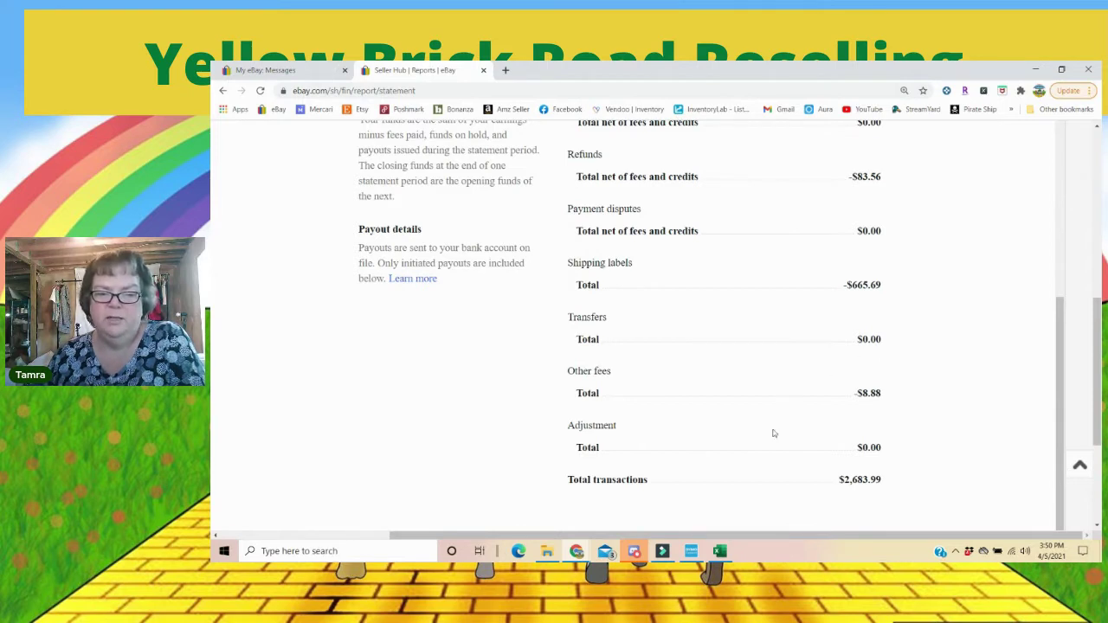
Step: Switch to the Excel report, show the empty rows below the totals, and fit its window to the left half of the screen
{"action": "left_click", "coordinate": [726, 556]}
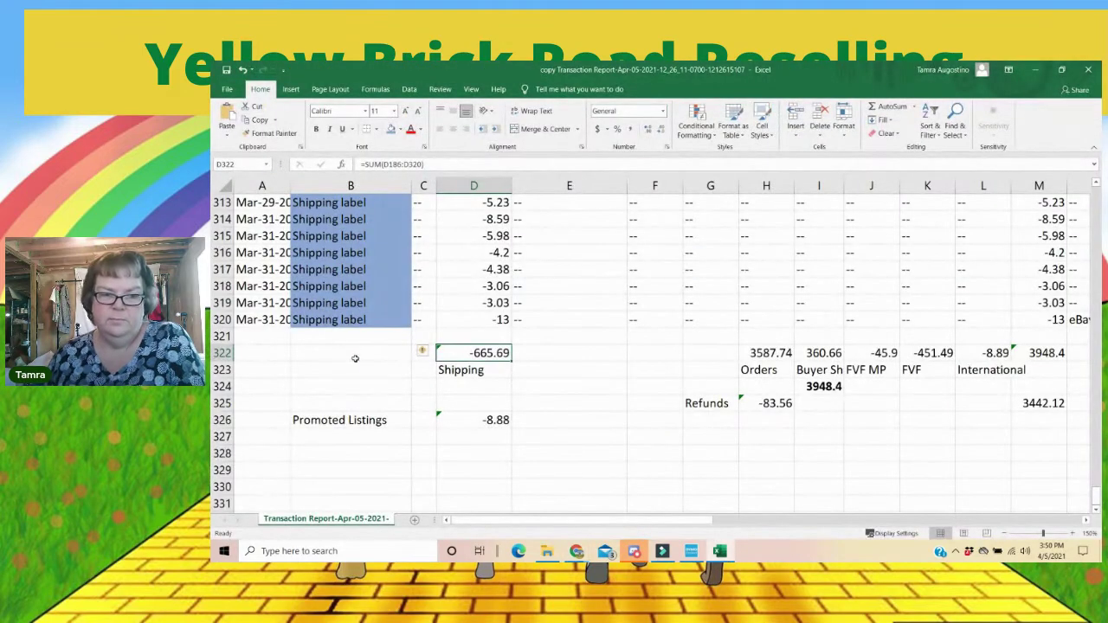
{"action": "scroll", "coordinate": [332, 369], "scroll_direction": "down", "scroll_amount": 1}
{"action": "scroll", "coordinate": [332, 369], "scroll_direction": "down", "scroll_amount": 1}
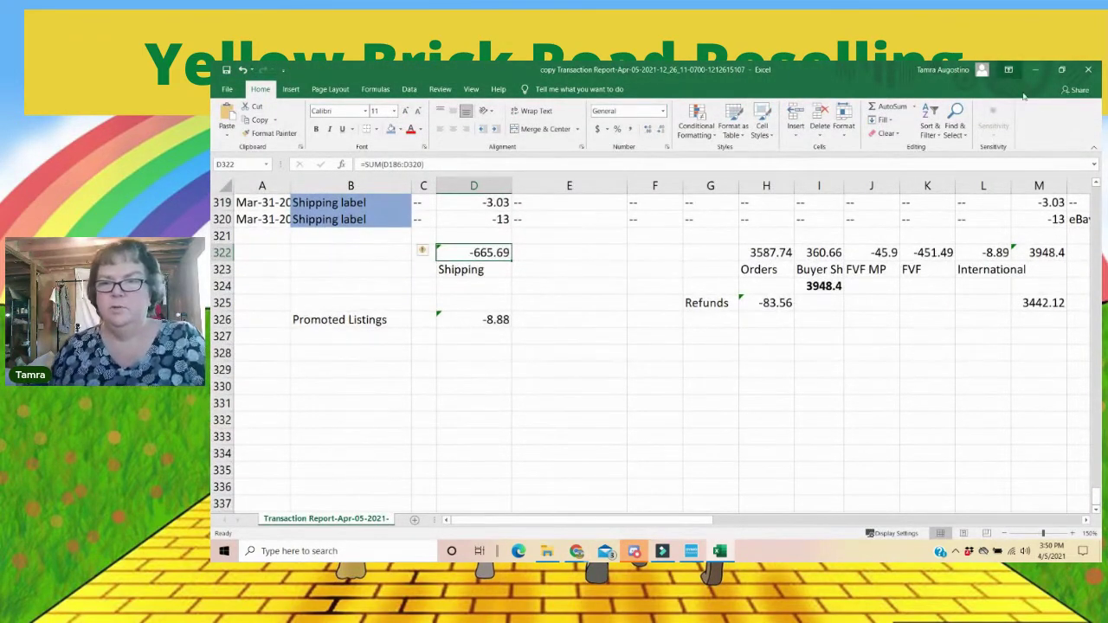
{"action": "left_click", "coordinate": [1061, 73]}
{"action": "left_click_drag", "start_coordinate": [711, 321], "coordinate": [645, 541]}
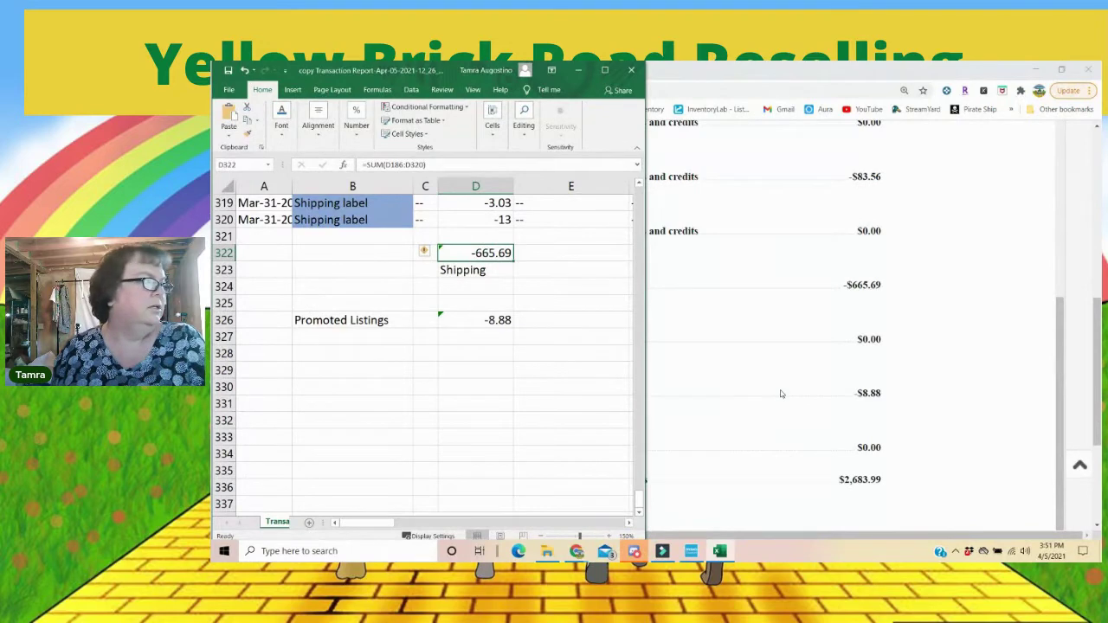
Step: Fit the Chrome statement window into the space beside Excel and bring its transactions summary into view
{"action": "left_click", "coordinate": [771, 341]}
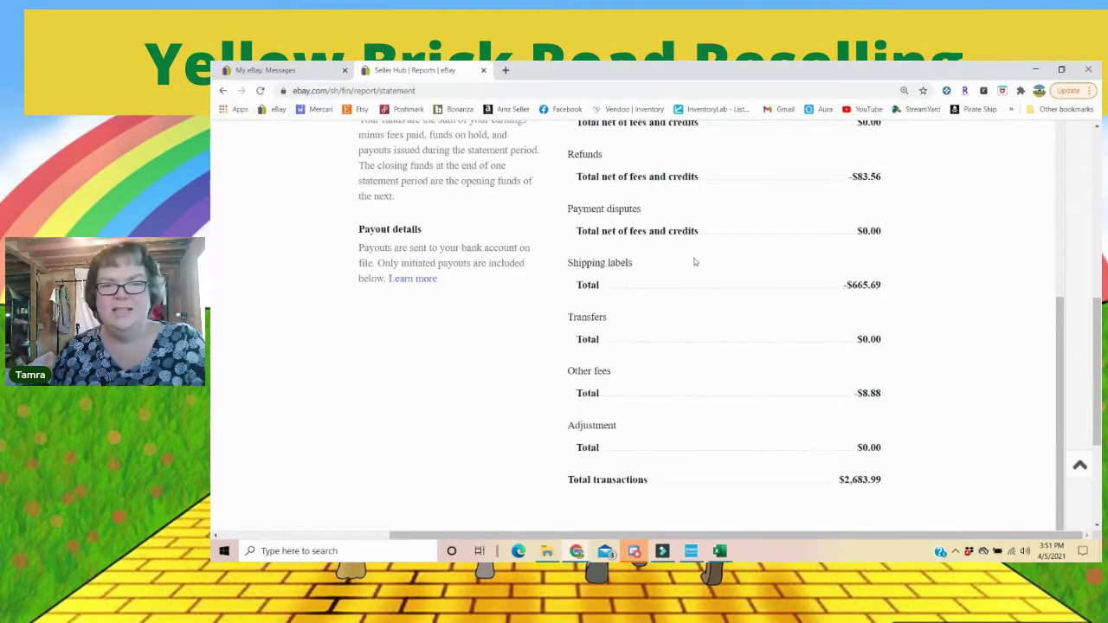
{"action": "left_click", "coordinate": [1061, 71]}
{"action": "left_click_drag", "start_coordinate": [861, 177], "coordinate": [874, 80]}
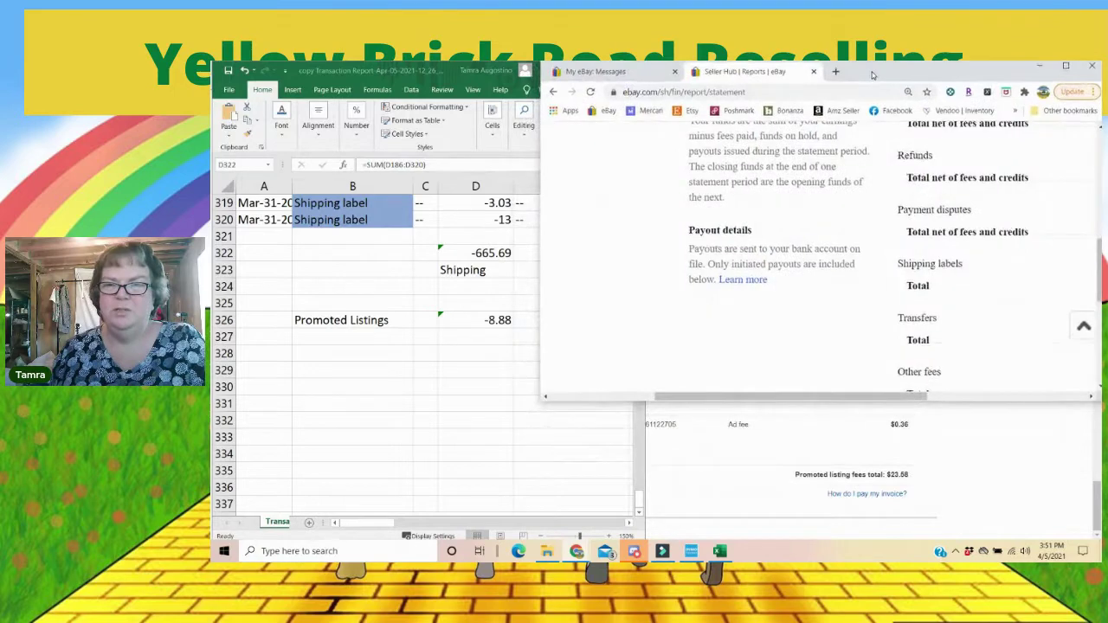
{"action": "left_click", "coordinate": [544, 401]}
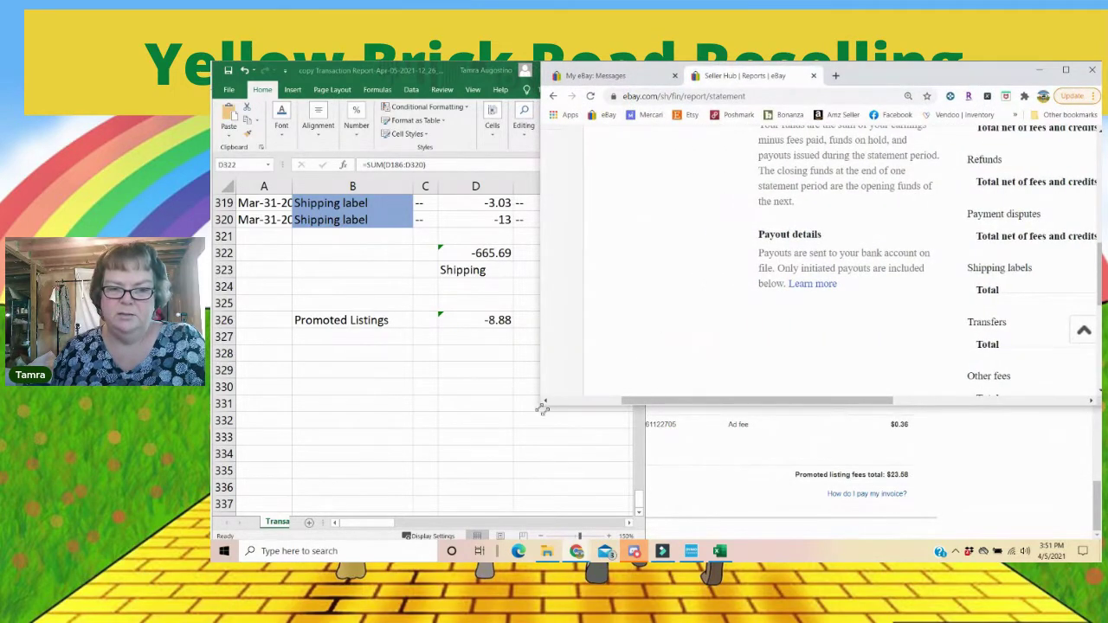
{"action": "left_click_drag", "start_coordinate": [543, 408], "coordinate": [638, 538]}
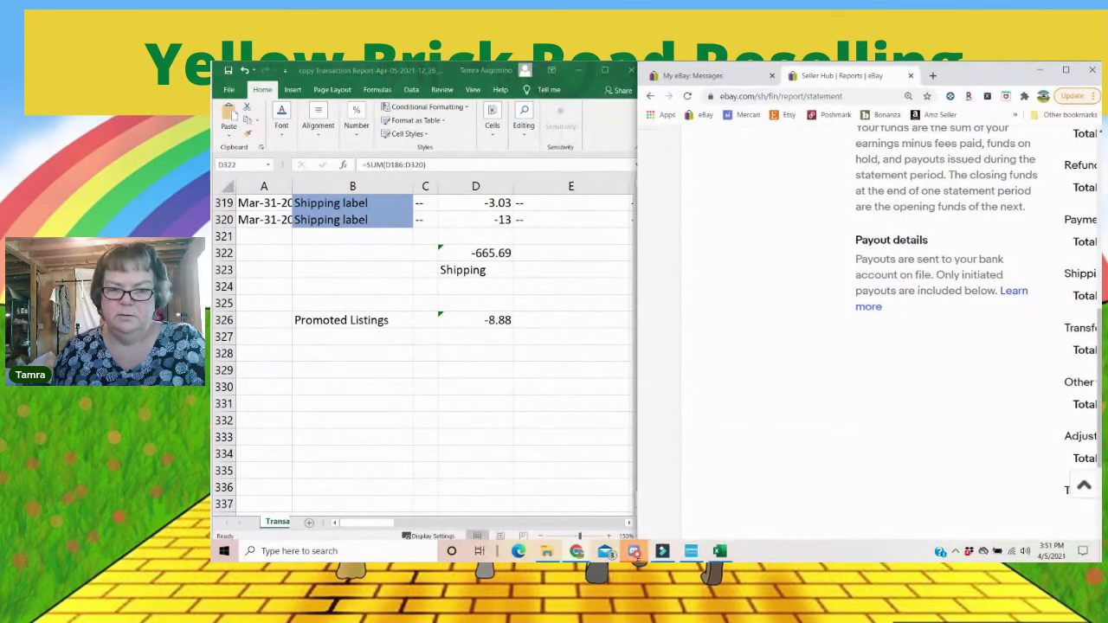
{"action": "left_click_drag", "start_coordinate": [753, 535], "coordinate": [904, 523]}
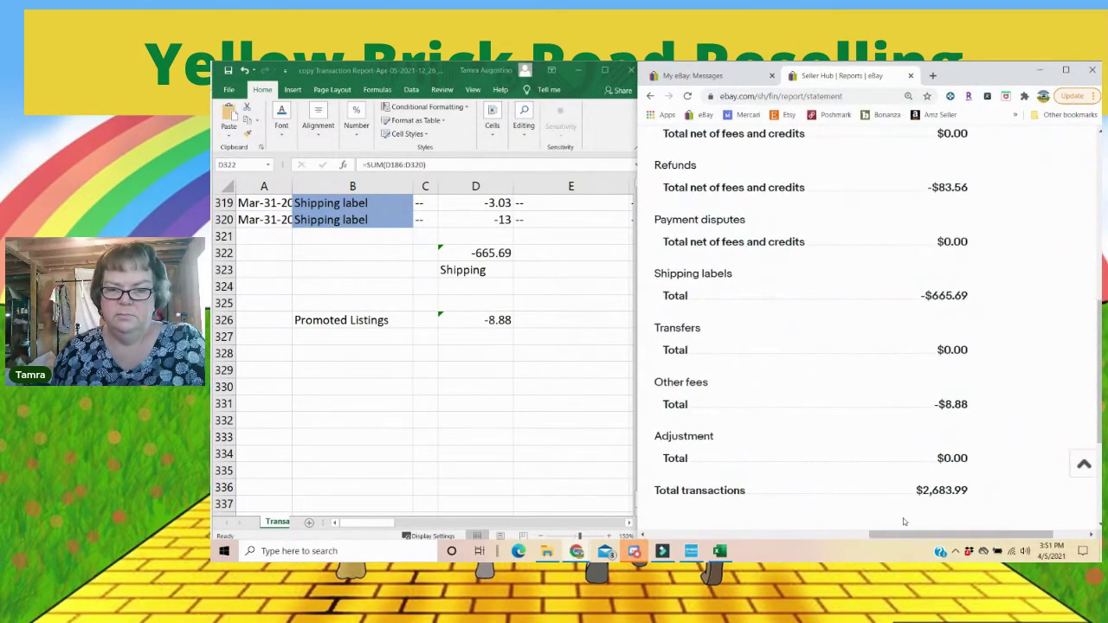
{"action": "scroll", "coordinate": [865, 450], "scroll_direction": "down", "scroll_amount": 1}
{"action": "scroll", "coordinate": [864, 452], "scroll_direction": "up", "scroll_amount": 3}
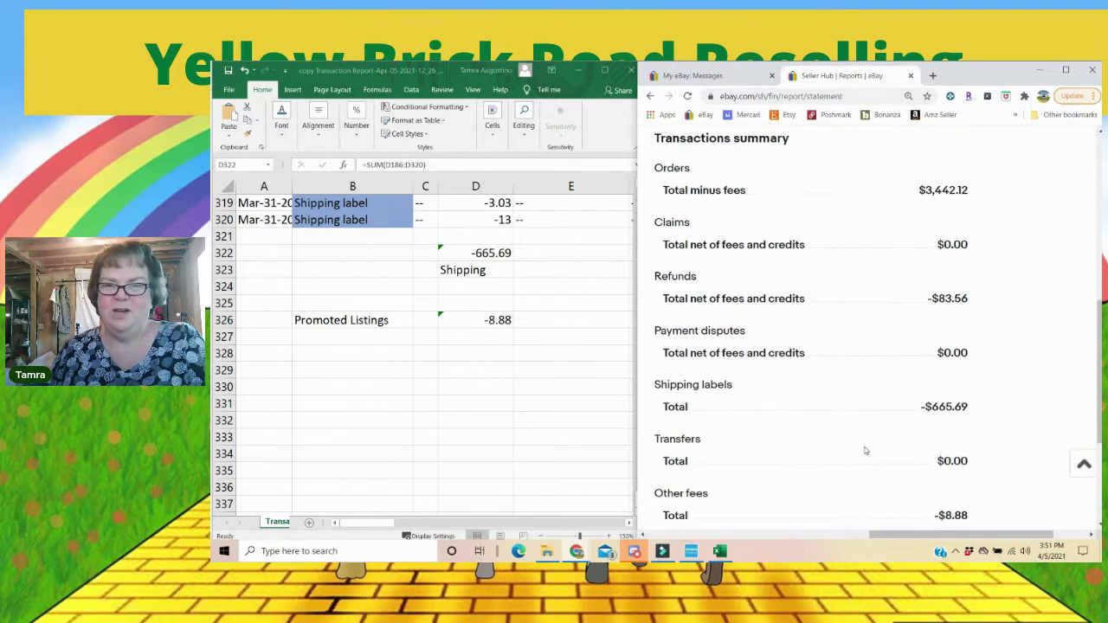
{"action": "scroll", "coordinate": [862, 447], "scroll_direction": "up", "scroll_amount": 2}
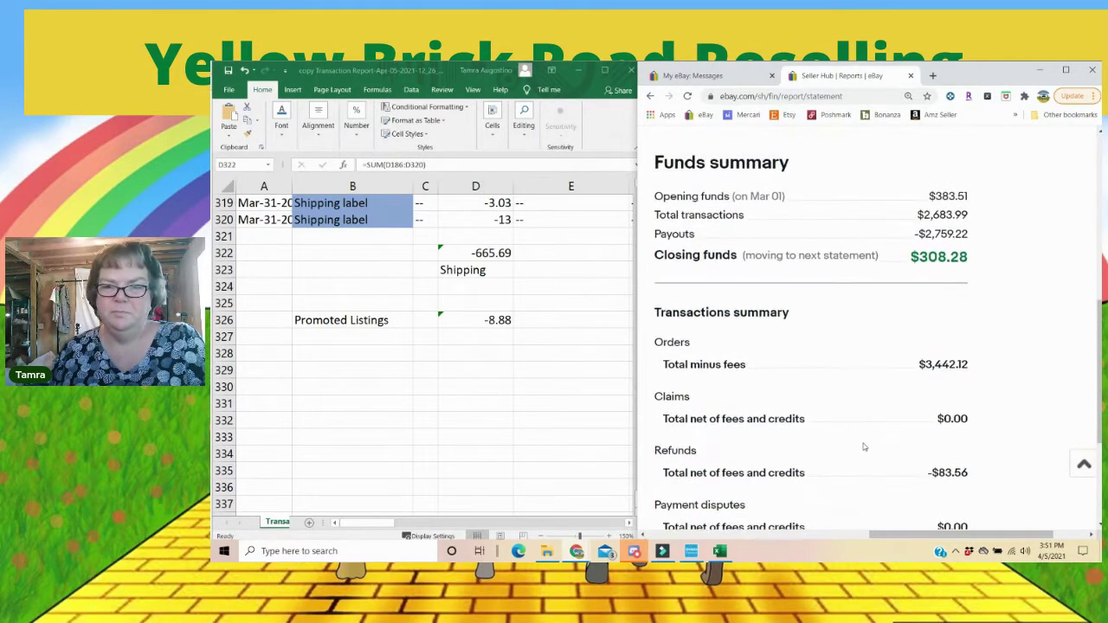
{"action": "scroll", "coordinate": [861, 447], "scroll_direction": "down", "scroll_amount": 3}
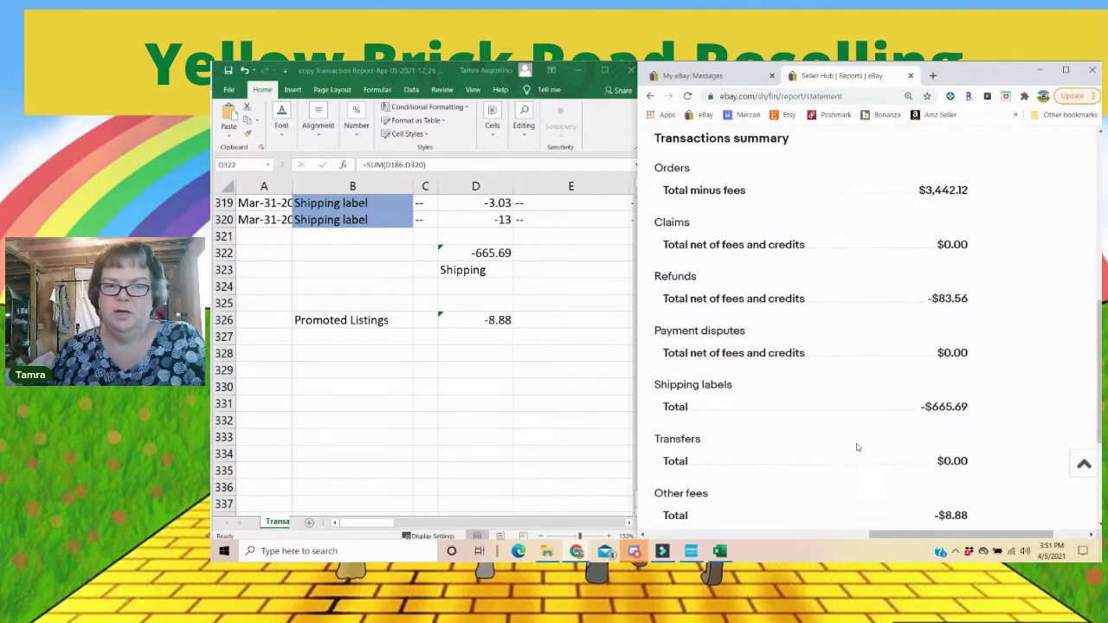
Step: In the Excel report, start a summary list with the labels Orders in B329 and Buyer pd Shipping in B330
{"action": "left_click", "coordinate": [294, 371]}
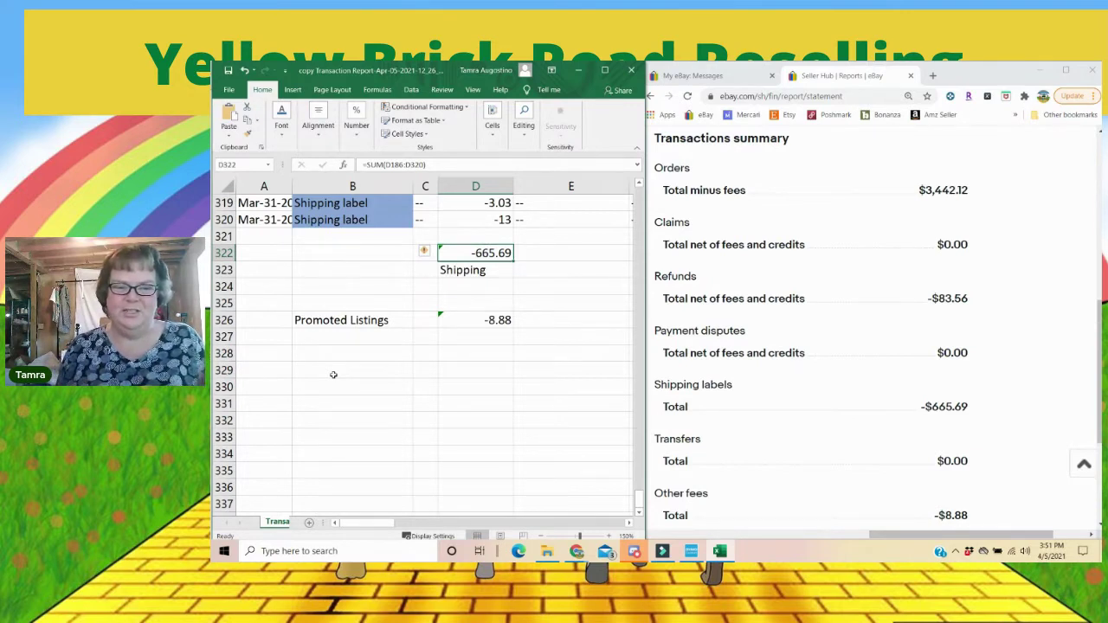
{"action": "left_click", "coordinate": [329, 371]}
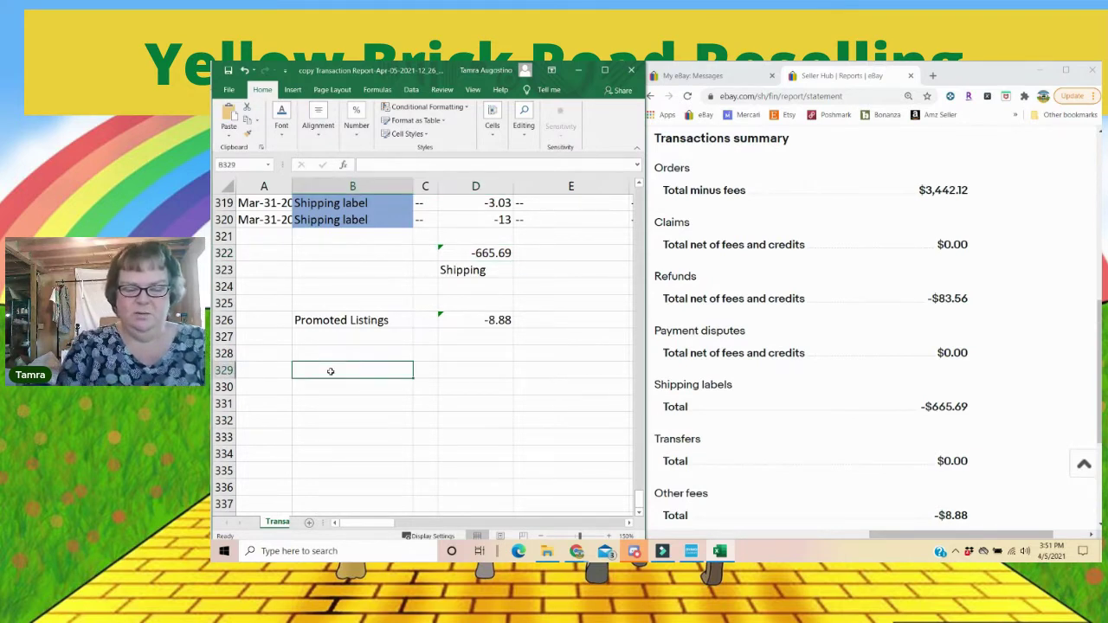
{"action": "type", "text": "Orders"}
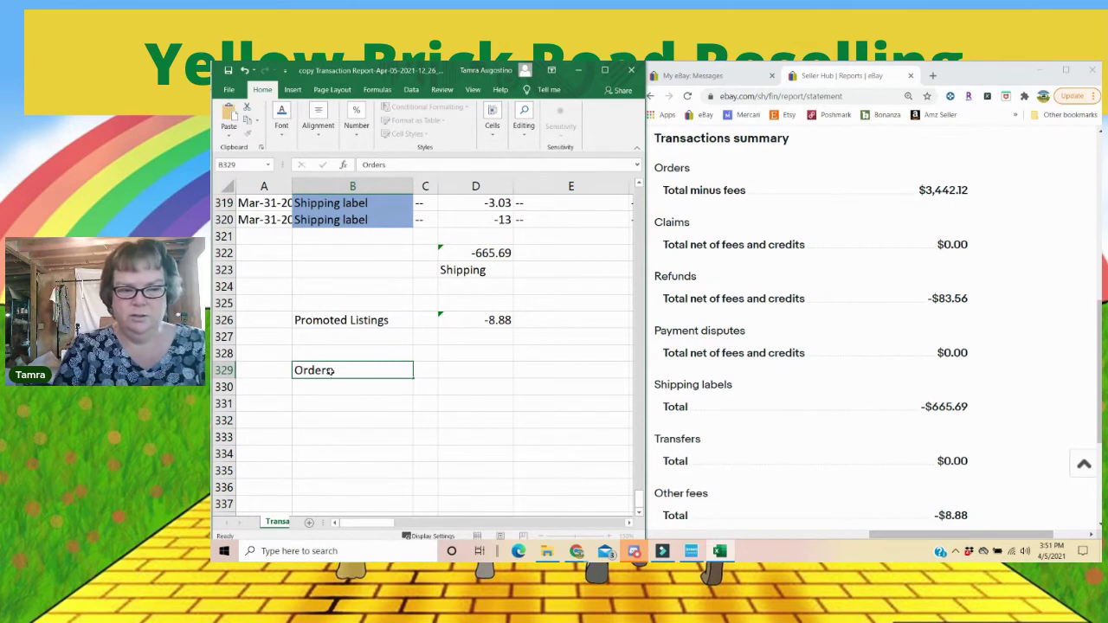
{"action": "key", "text": "Return"}
{"action": "type", "text": "Buyer pd Shipping"}
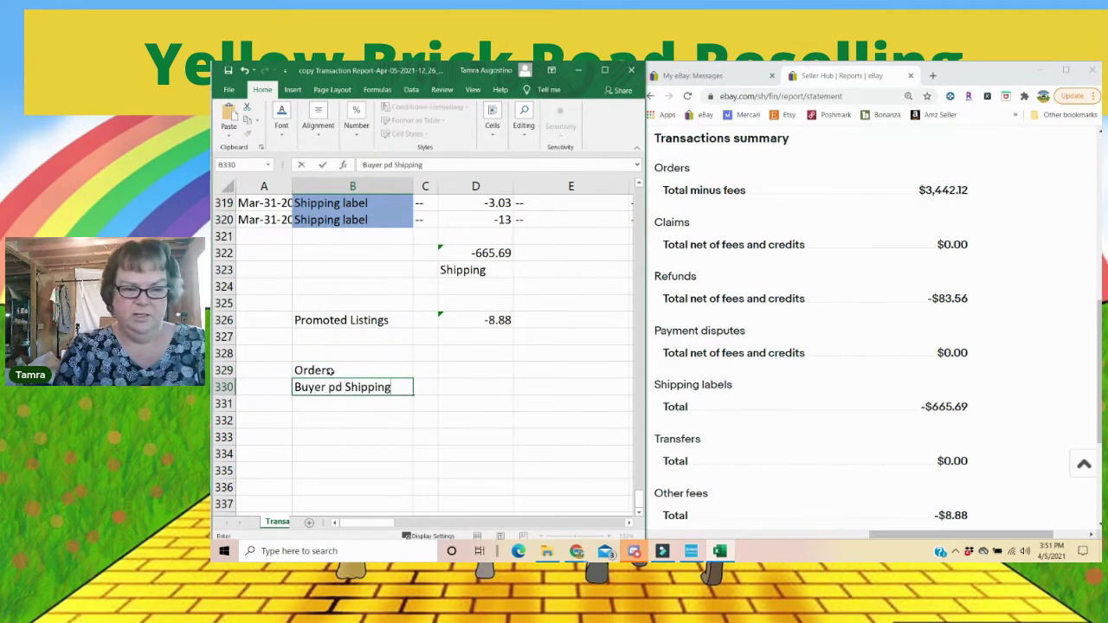
{"action": "key", "text": "Return"}
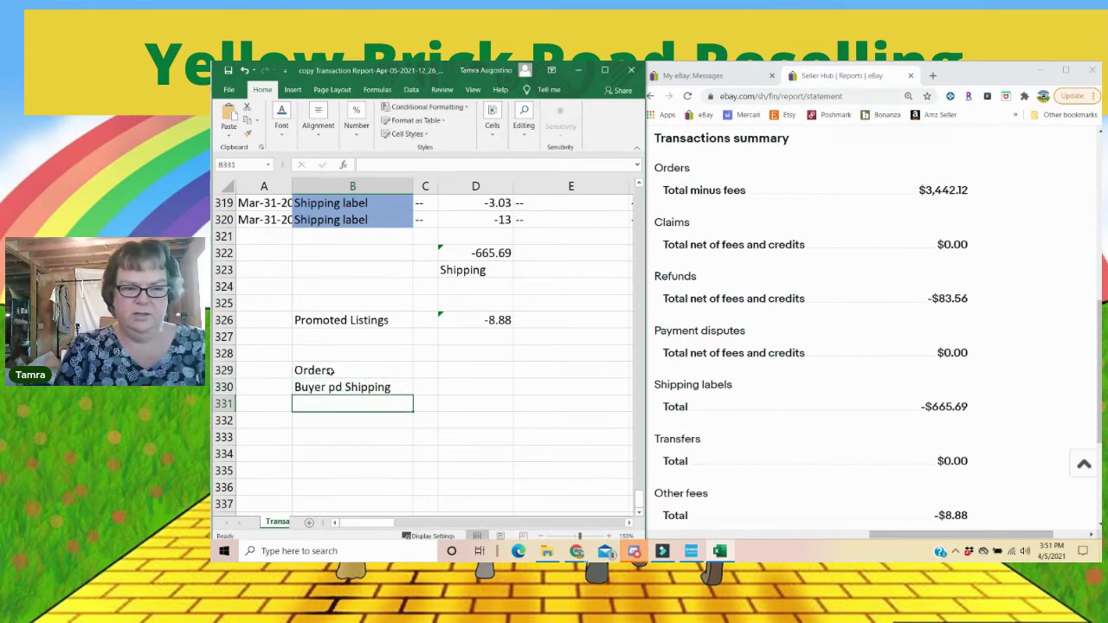
Step: Add the label Total Shipping Exp in B331 of the summary list
{"action": "type", "text": "Shipping"}
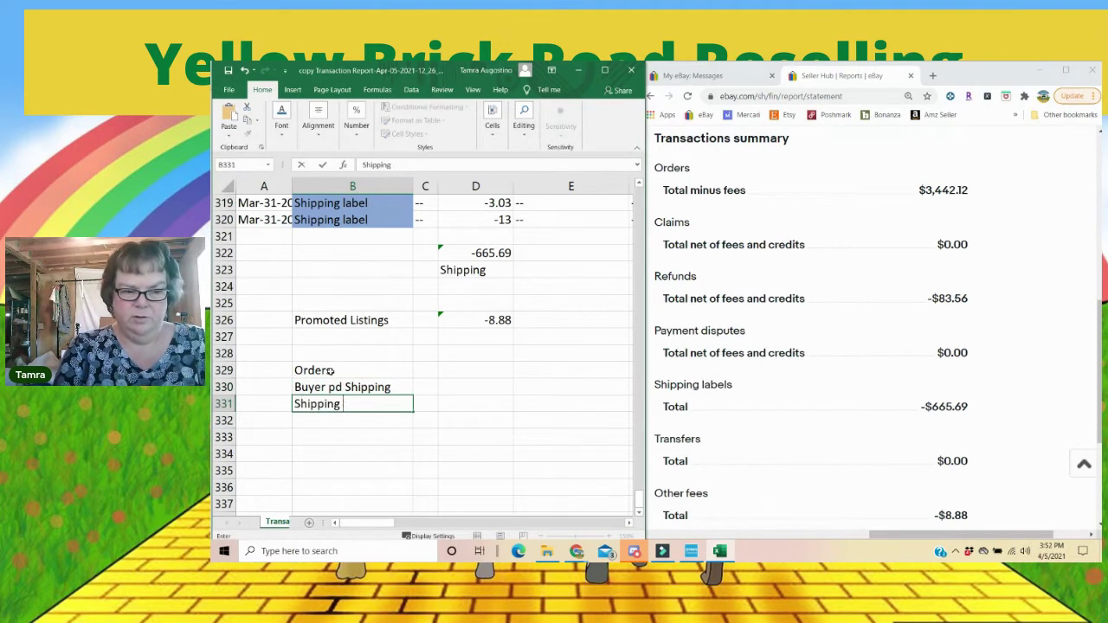
{"action": "key", "text": "BackSpace"}
{"action": "key", "text": "BackSpace"}
{"action": "key", "text": "BackSpace"}
{"action": "key", "text": "BackSpace"}
{"action": "key", "text": "BackSpace"}
{"action": "key", "text": "BackSpace"}
{"action": "key", "text": "BackSpace"}
{"action": "key", "text": "BackSpace"}
{"action": "key", "text": "BackSpace"}
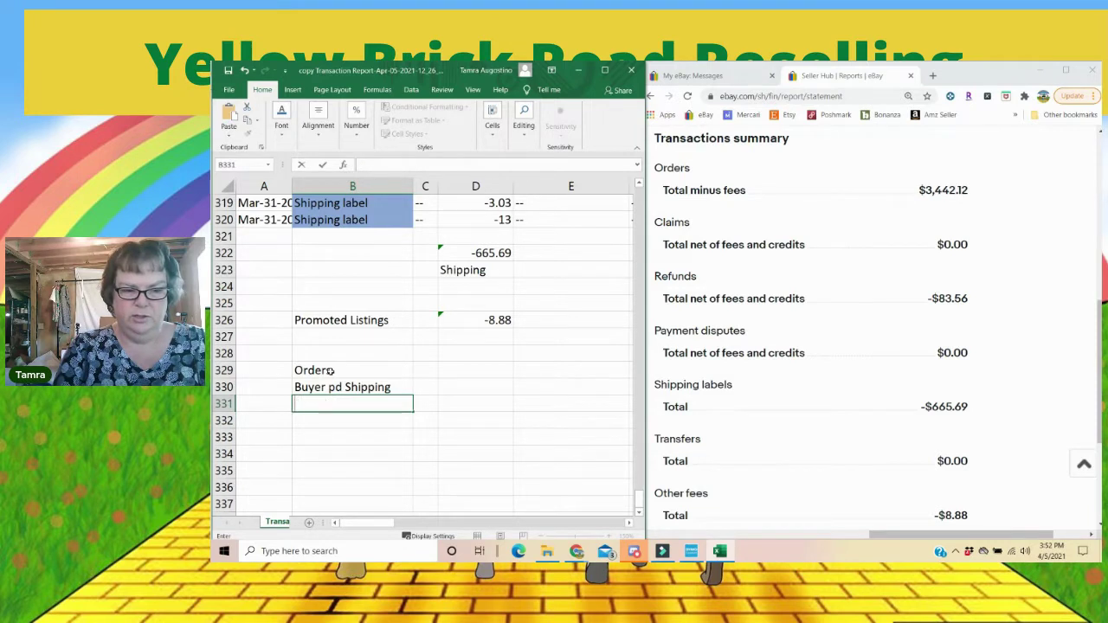
{"action": "type", "text": "Total Shipping Co"}
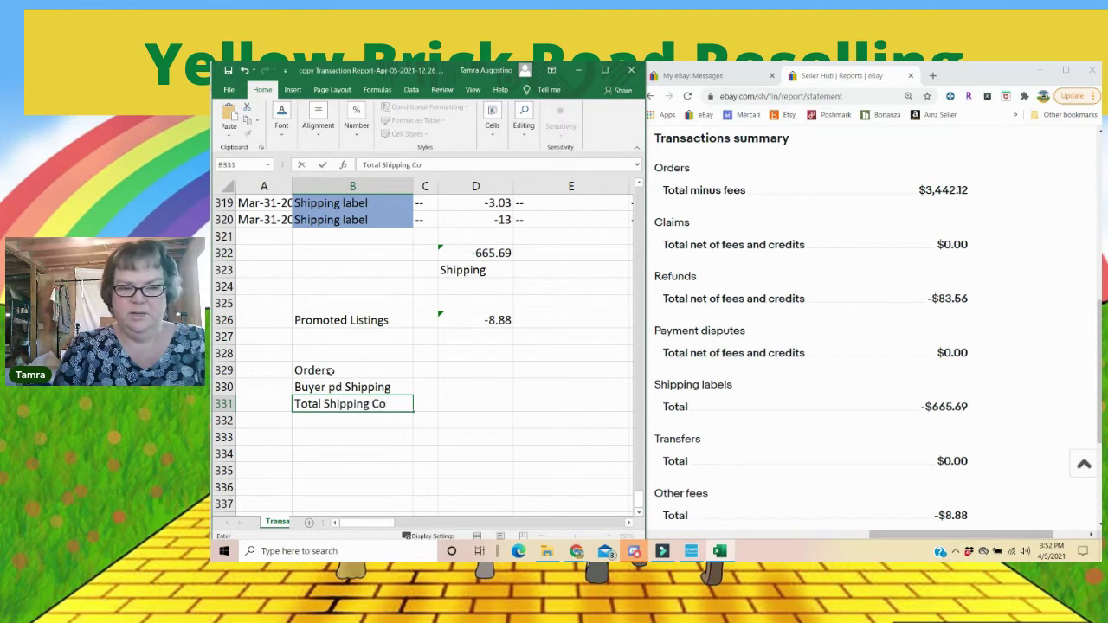
{"action": "key", "text": "BackSpace"}
{"action": "key", "text": "BackSpace"}
{"action": "type", "text": "Exp"}
{"action": "key", "text": "Return"}
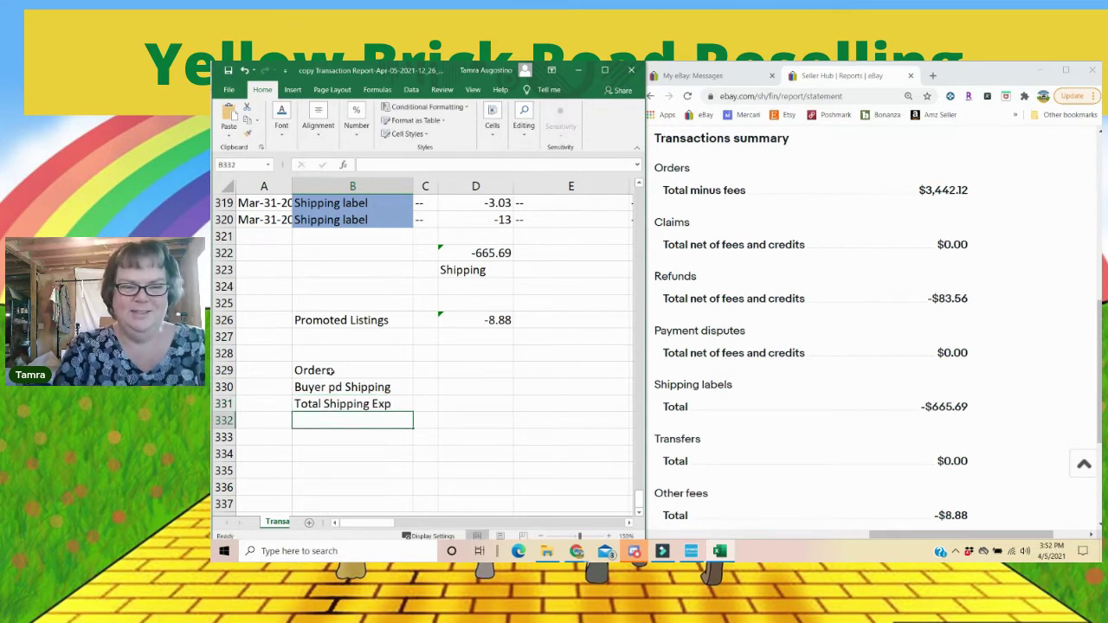
Step: Add the label Promoted Listings in B332 of the summary list
{"action": "type", "text": "Promot"}
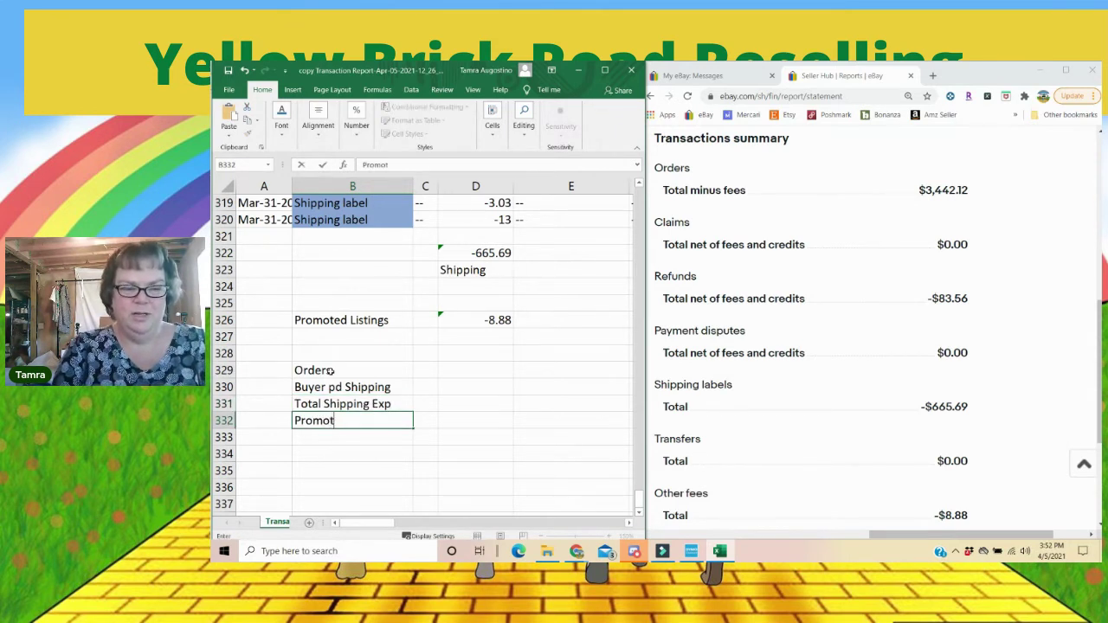
{"action": "type", "text": "ed Listin"}
{"action": "key", "text": "BackSpace"}
{"action": "key", "text": "BackSpace"}
{"action": "key", "text": "BackSpace"}
{"action": "key", "text": "BackSpace"}
{"action": "key", "text": "BackSpace"}
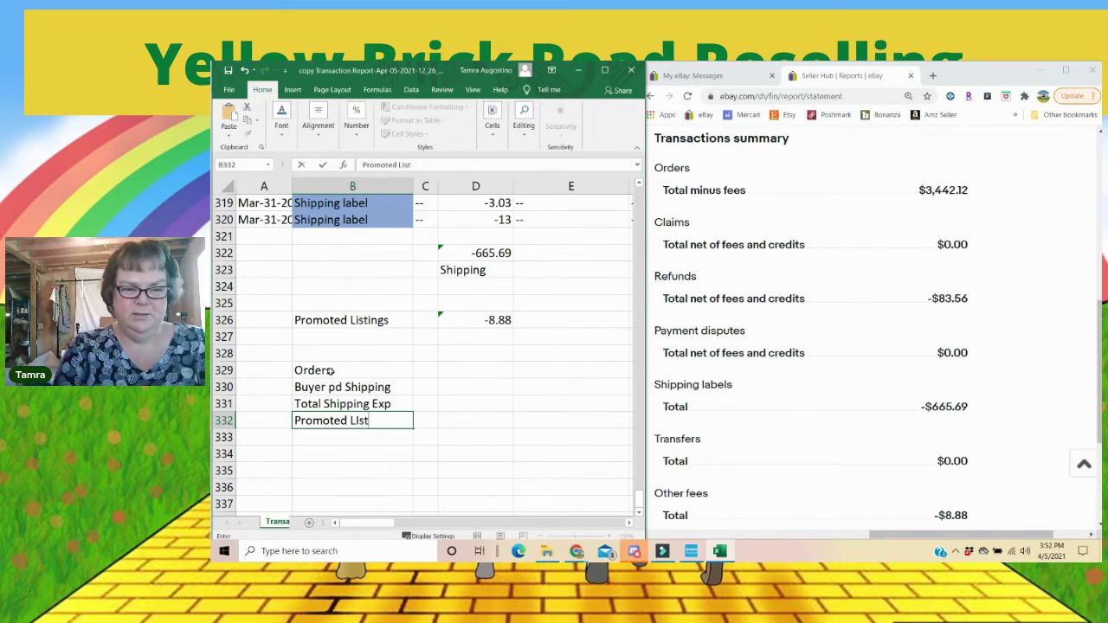
{"action": "type", "text": "istings"}
{"action": "key", "text": "Return"}
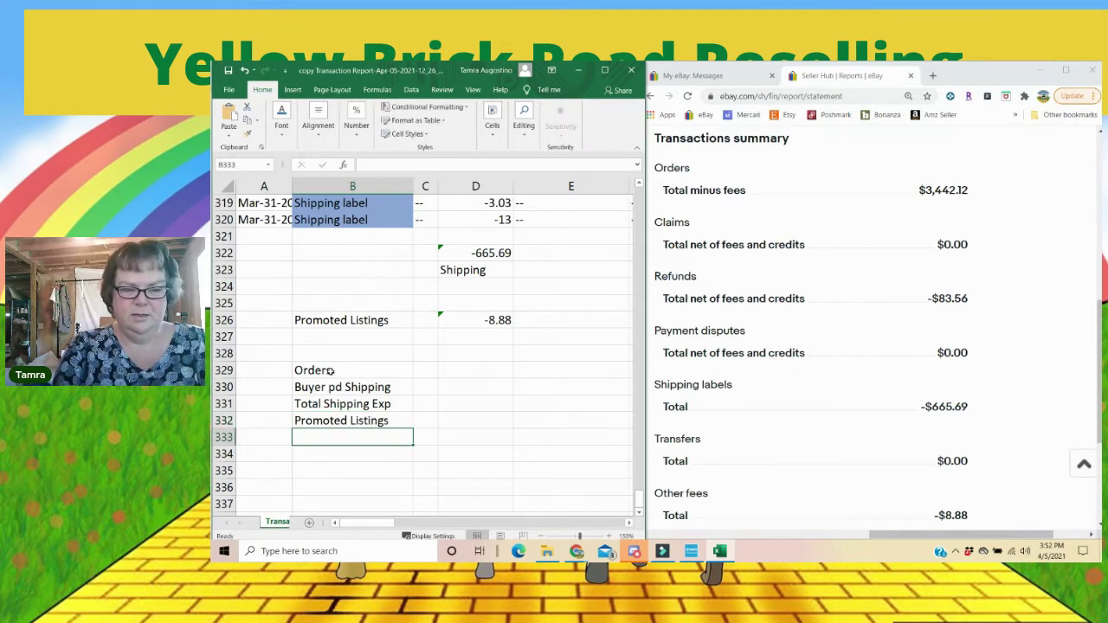
Step: Add the fee labels FVF MP in B333 and FVF in B334
{"action": "type", "text": "FVF"}
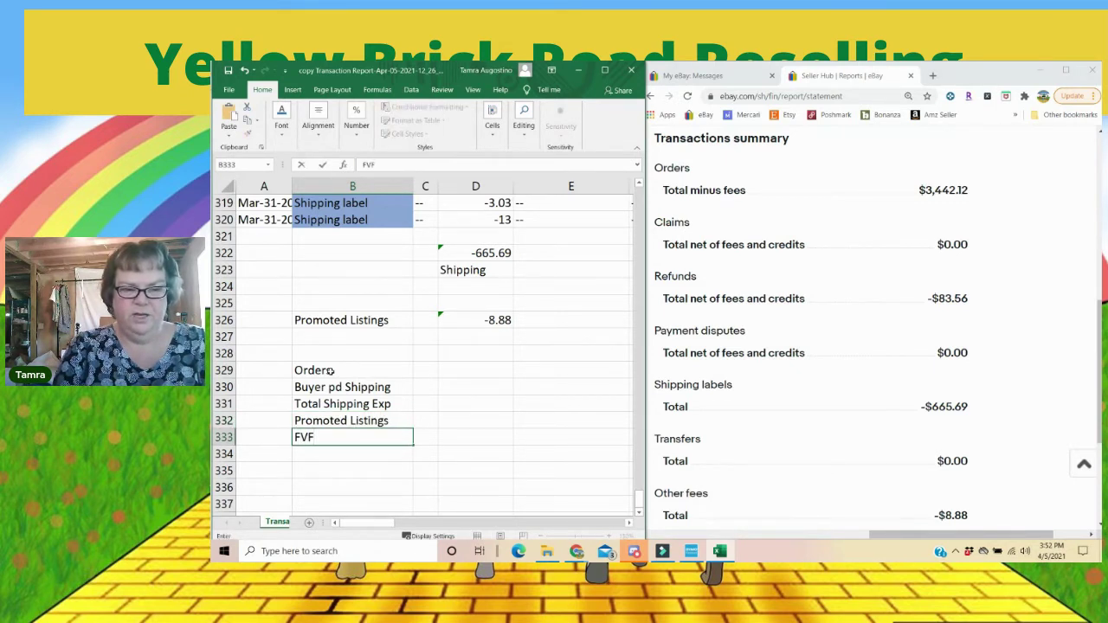
{"action": "type", "text": " MP"}
{"action": "key", "text": "Return"}
{"action": "type", "text": "FVF"}
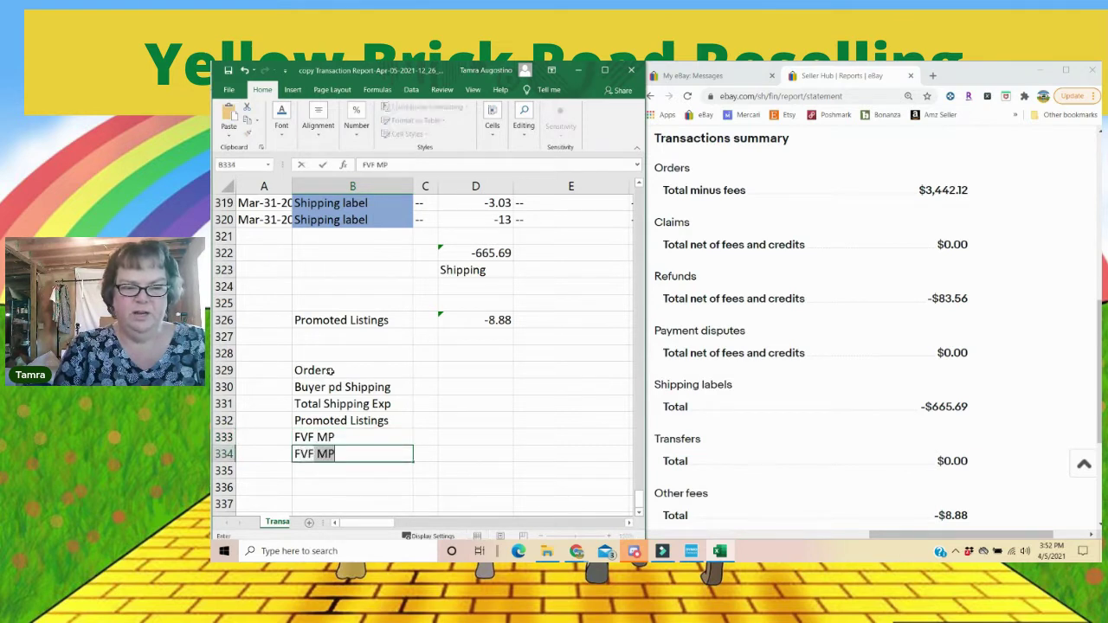
{"action": "key", "text": "BackSpace"}
{"action": "key", "text": "Return"}
Step: Complete the summary labels with FVF International in B335 and Fedex in B336
{"action": "type", "text": "FVF"}
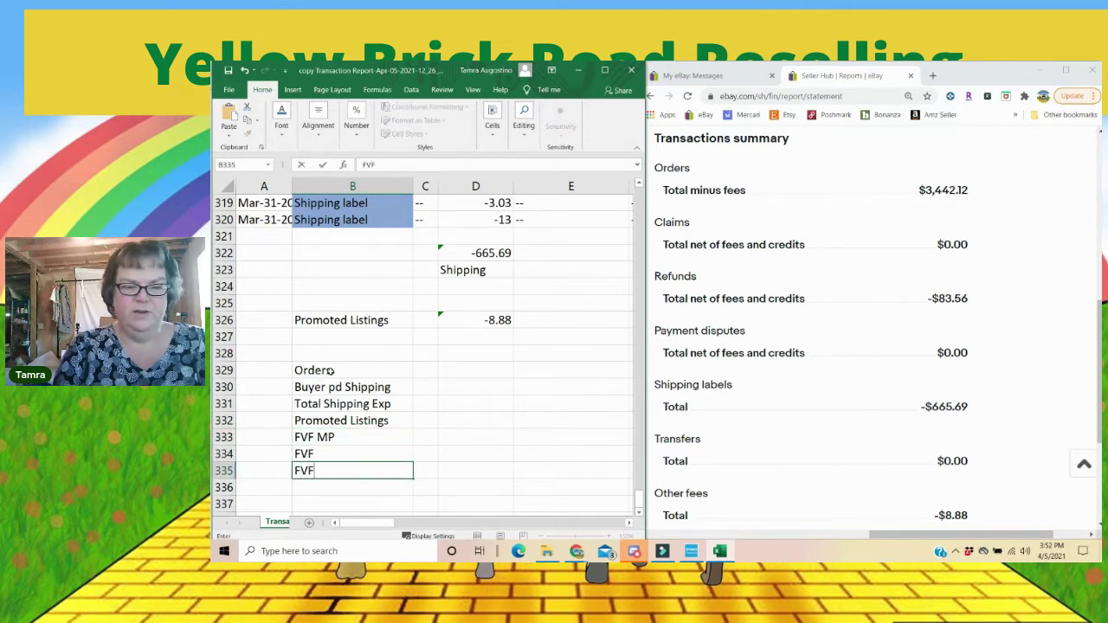
{"action": "type", "text": " International"}
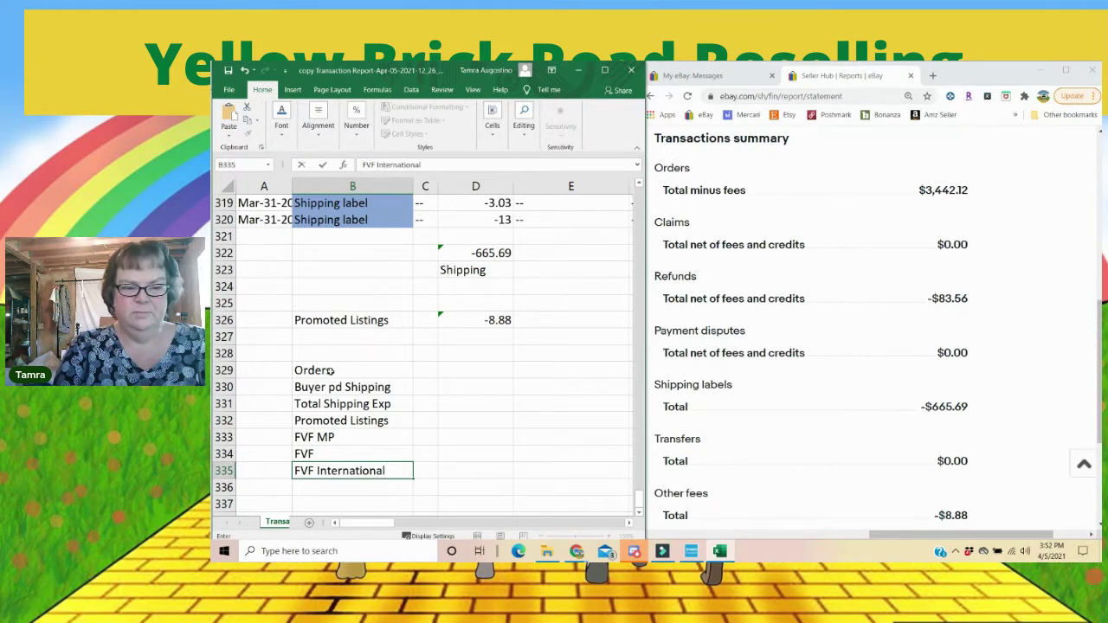
{"action": "key", "text": "Return"}
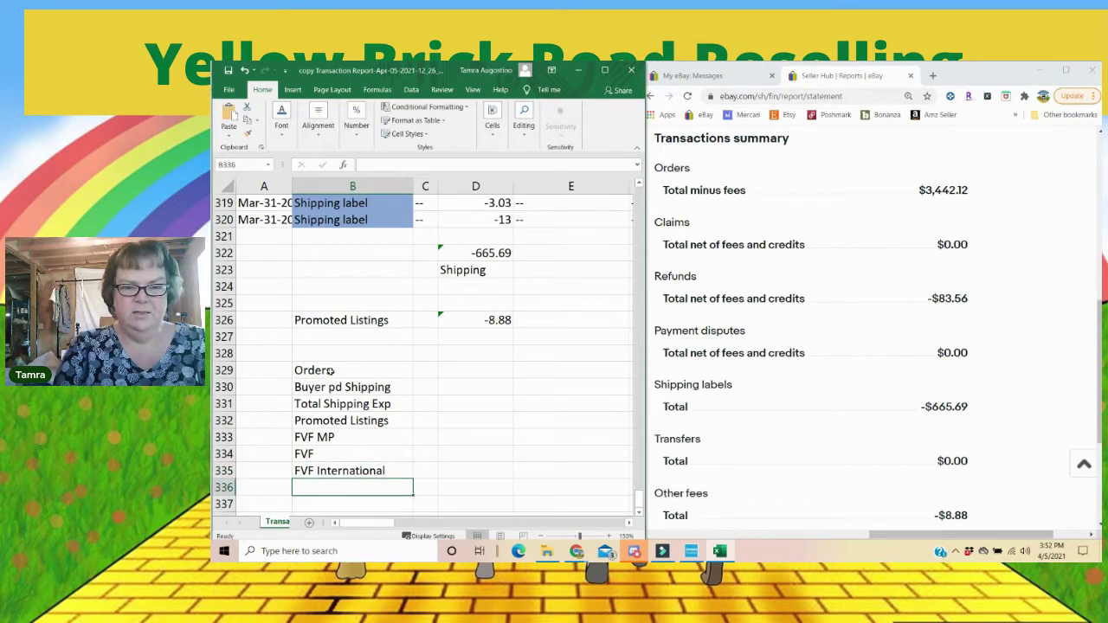
{"action": "type", "text": "Fedex"}
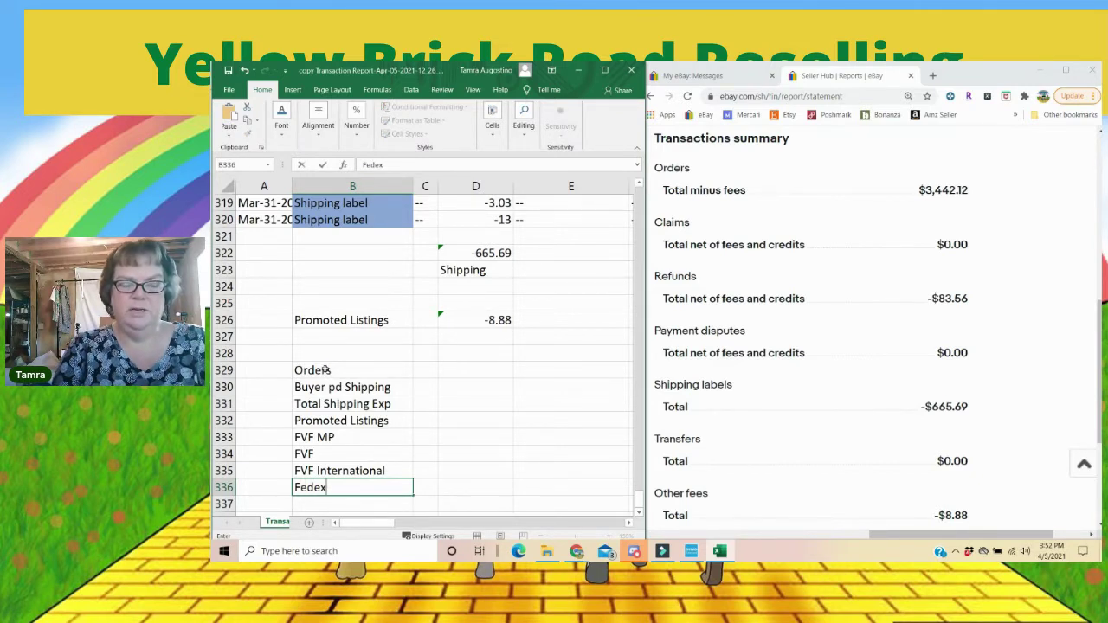
{"action": "key", "text": "Return"}
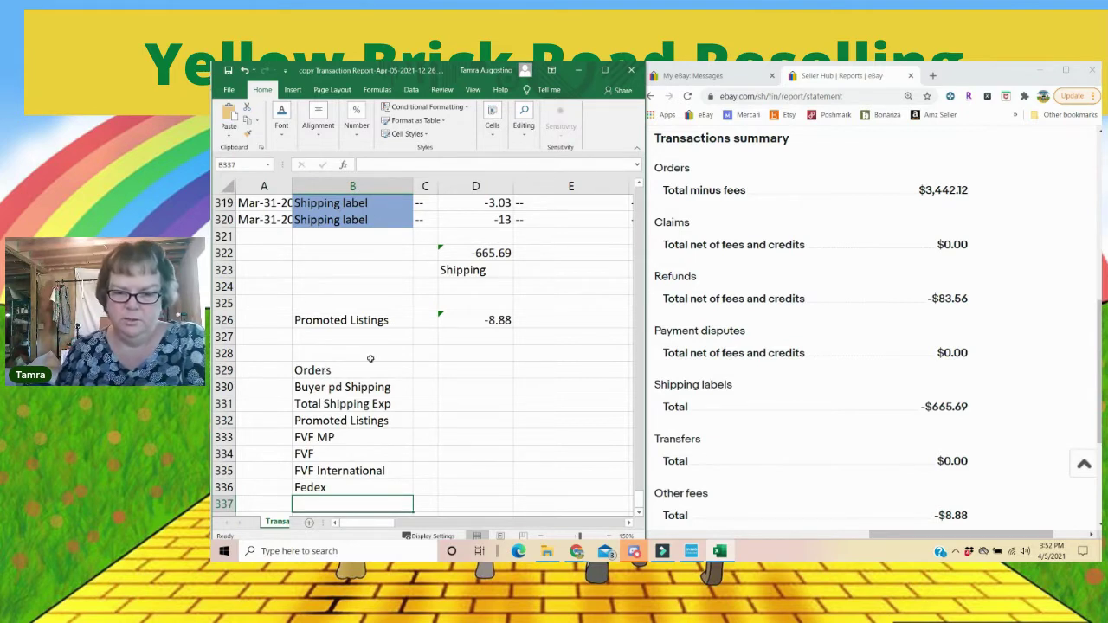
Step: Locate the orders total in H322 and link it to the Orders row by entering +h322 in D329
{"action": "left_click", "coordinate": [463, 371]}
{"action": "left_click_drag", "start_coordinate": [374, 526], "coordinate": [414, 526]}
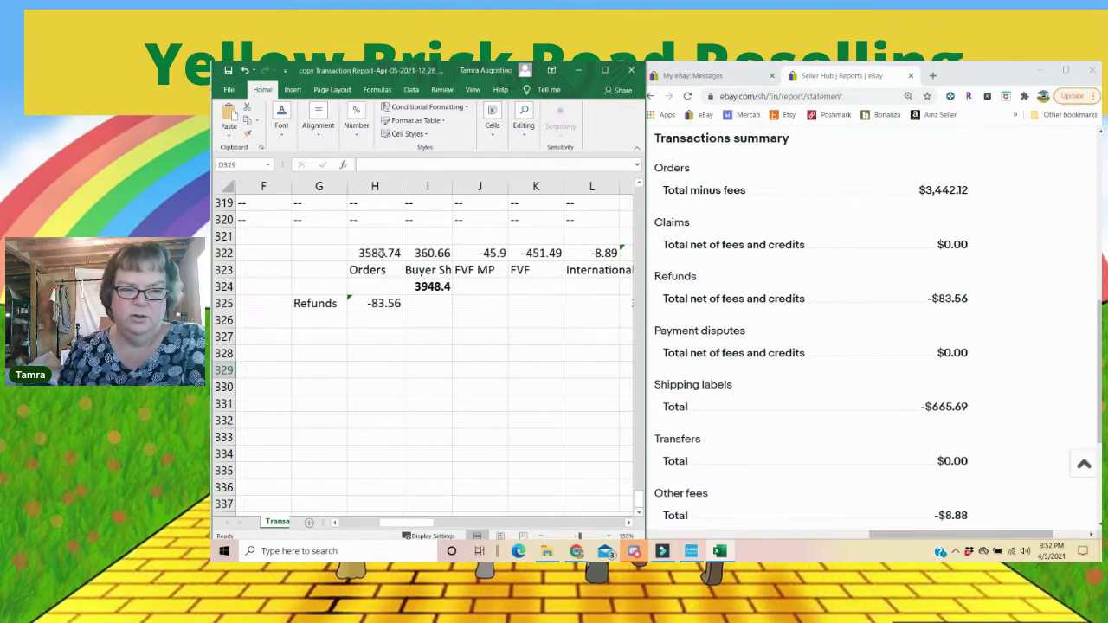
{"action": "left_click", "coordinate": [380, 251]}
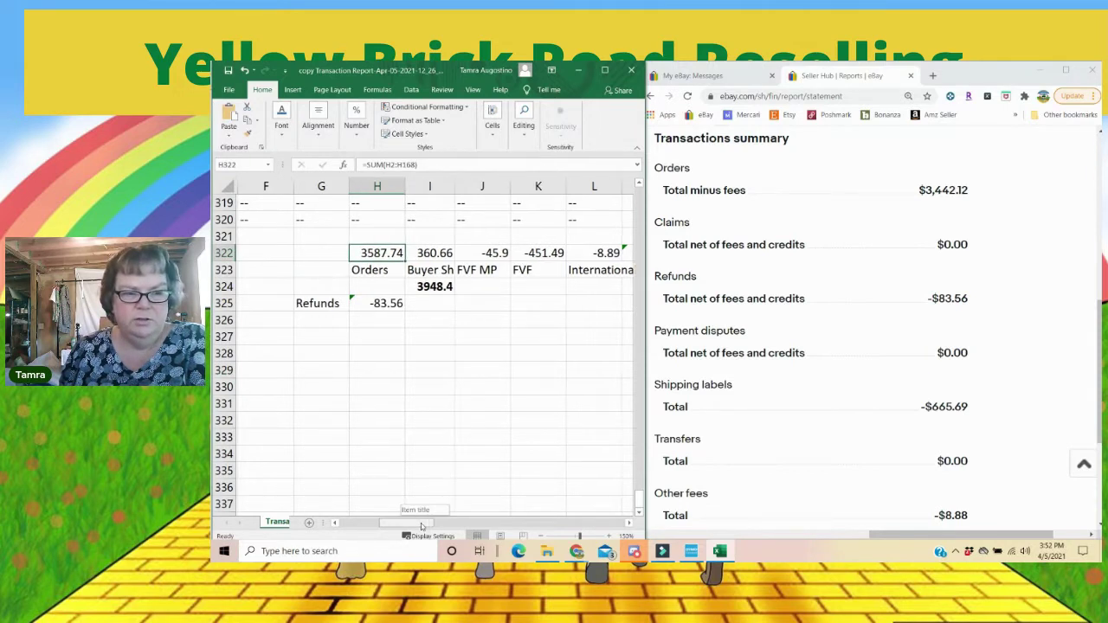
{"action": "left_click_drag", "start_coordinate": [427, 523], "coordinate": [324, 523]}
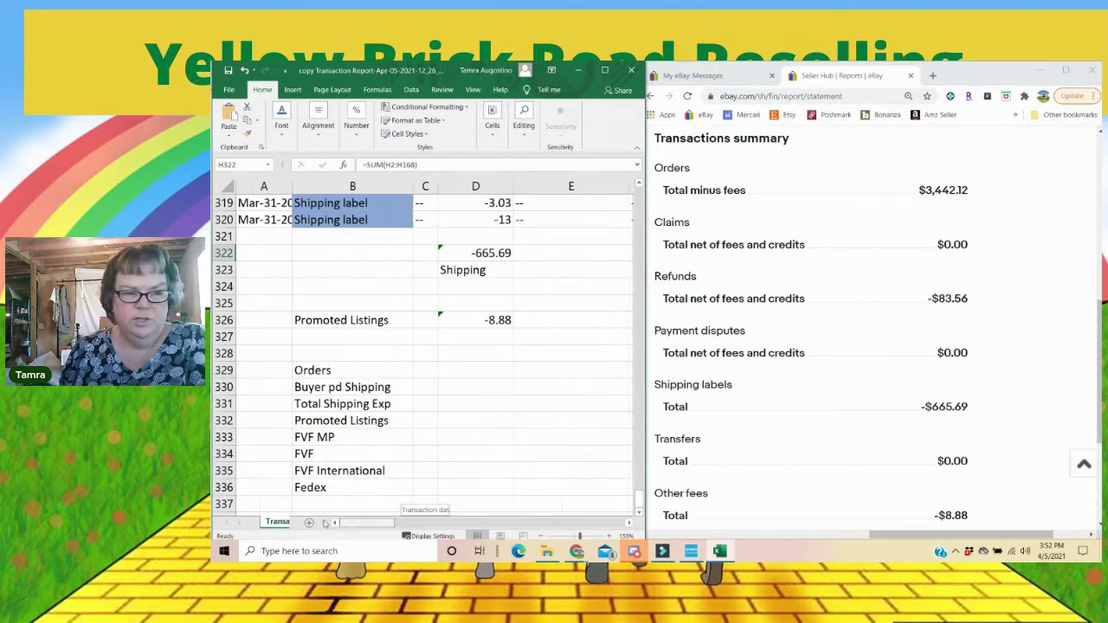
{"action": "left_click", "coordinate": [450, 371]}
{"action": "type", "text": "+"}
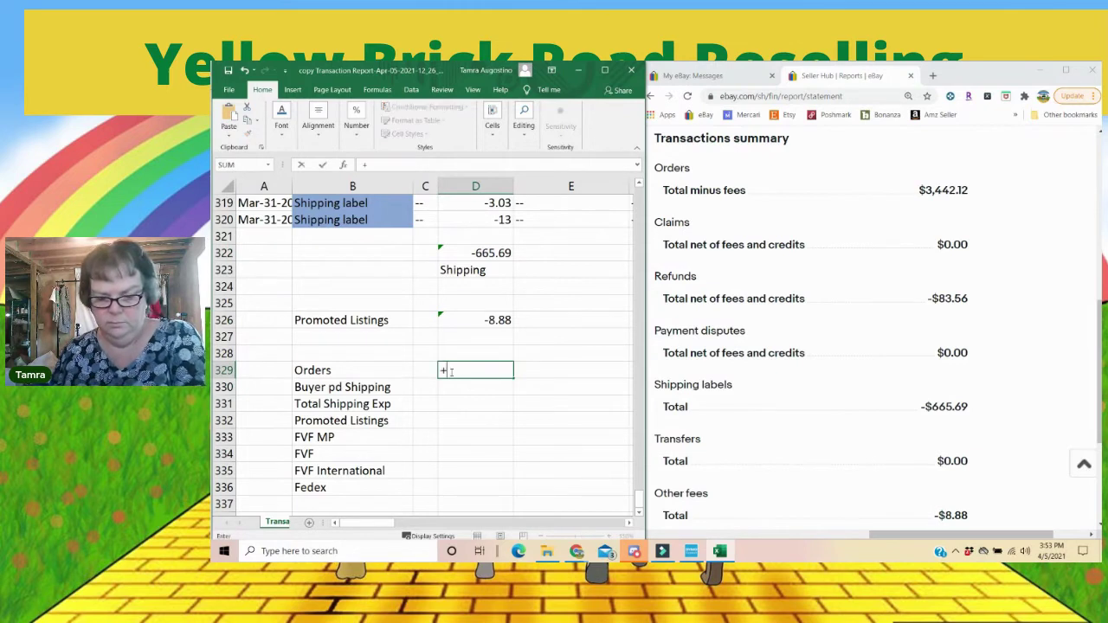
{"action": "type", "text": "c322"}
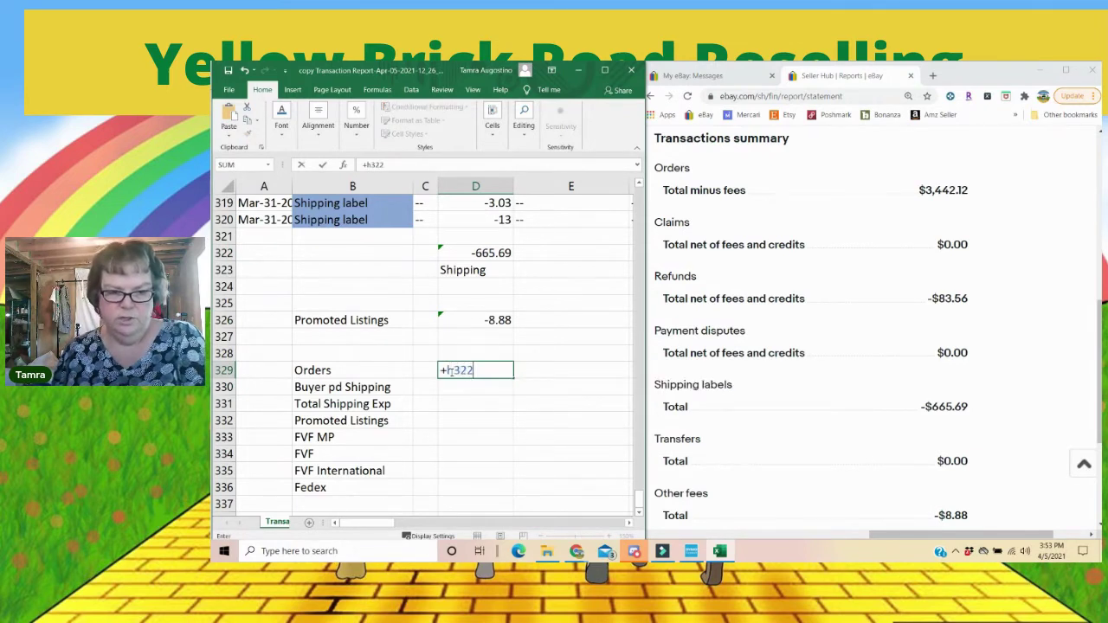
{"action": "key", "text": "Return"}
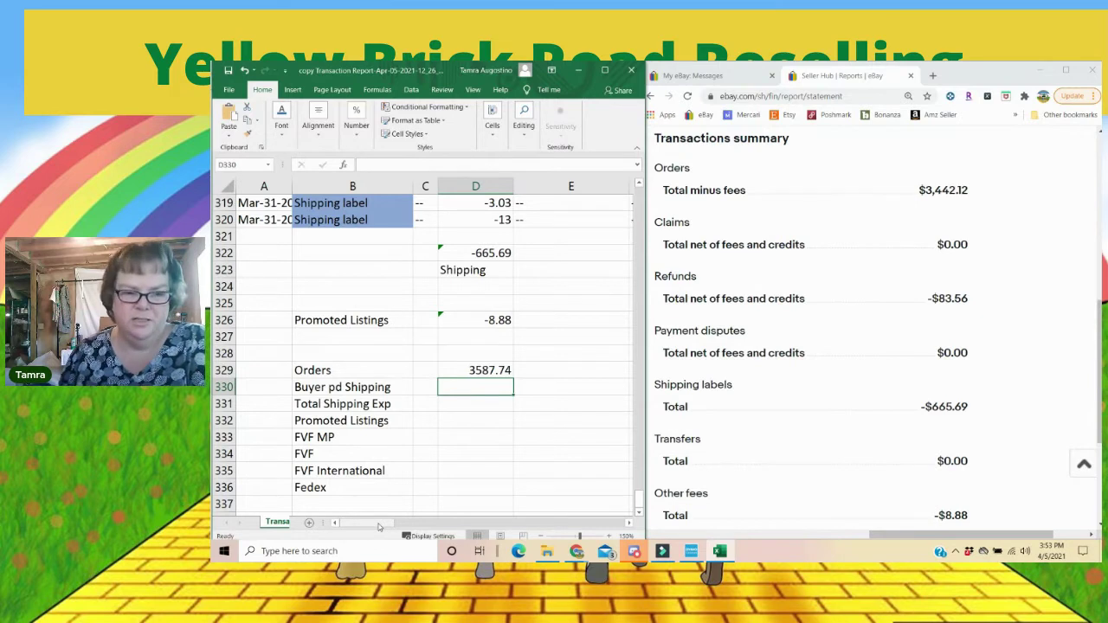
Step: Link the Buyer pd Shipping row to its column total by entering the formula =I322 in D330
{"action": "mouse_move", "coordinate": [378, 525]}
{"action": "left_mouse_down"}
{"action": "mouse_move", "coordinate": [413, 526]}
{"action": "mouse_move", "coordinate": [381, 525]}
{"action": "left_mouse_up"}
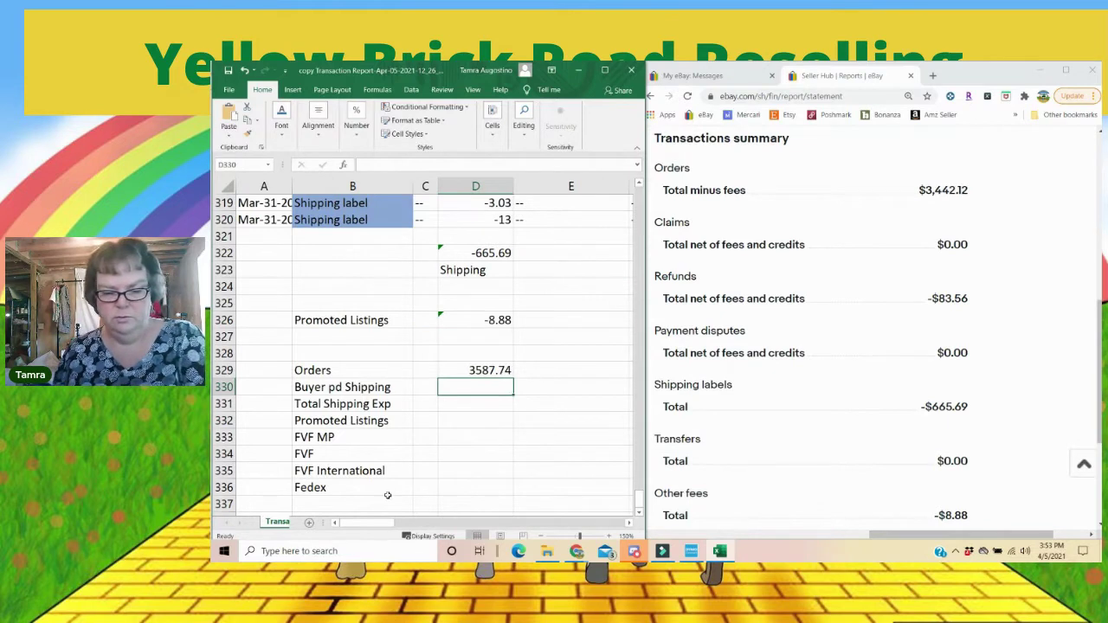
{"action": "type", "text": "1322"}
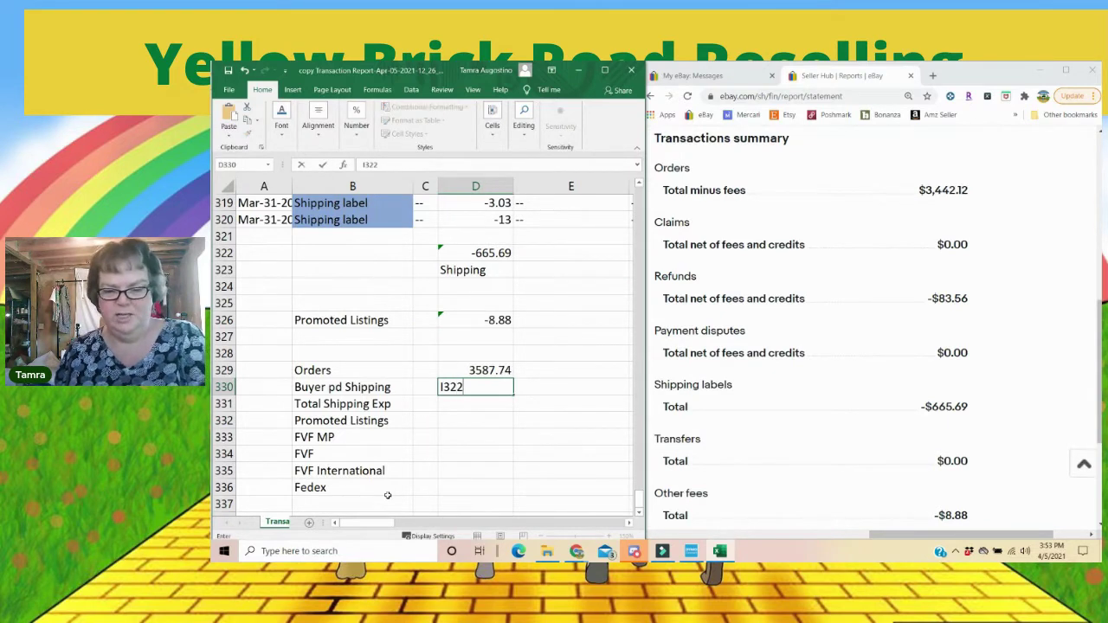
{"action": "key", "text": "Return"}
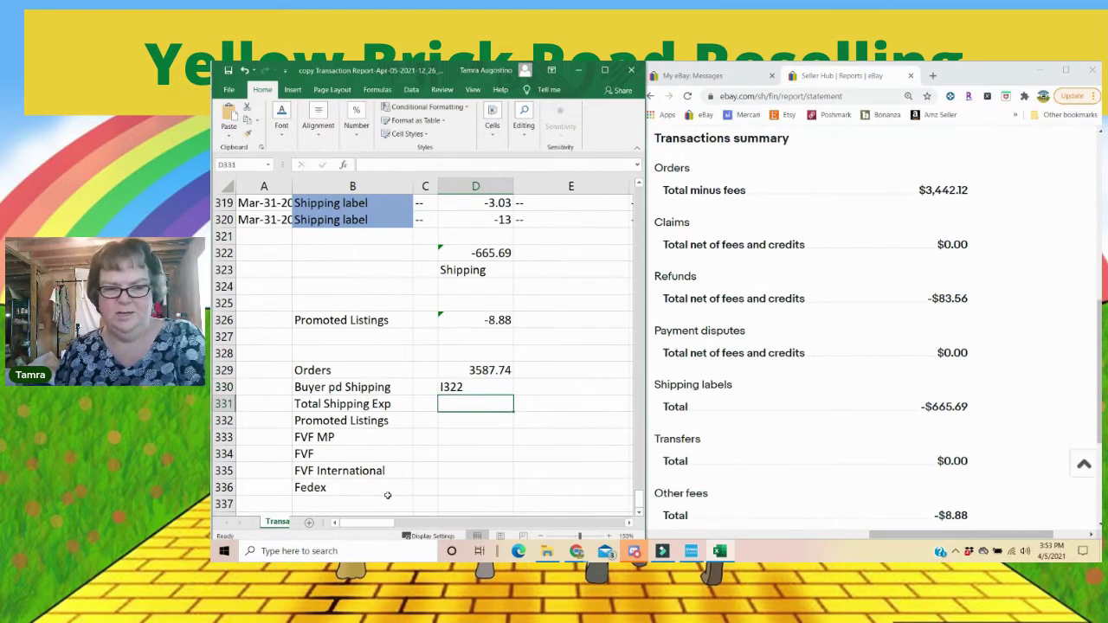
{"action": "left_click", "coordinate": [467, 392]}
{"action": "left_click", "coordinate": [362, 165]}
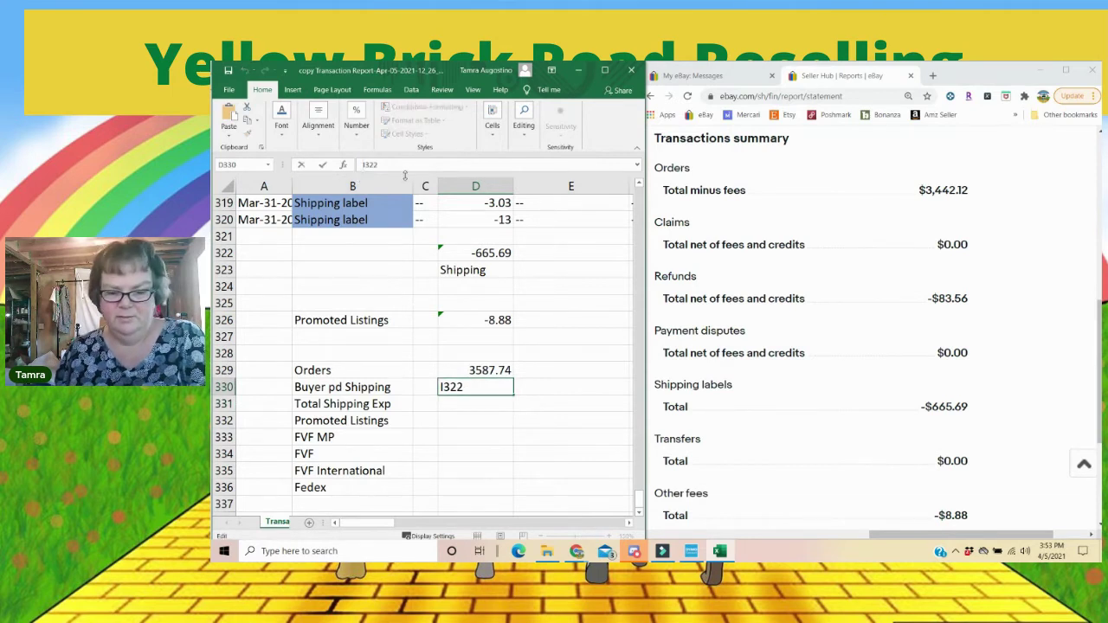
{"action": "type", "text": "="}
{"action": "key", "text": "Return"}
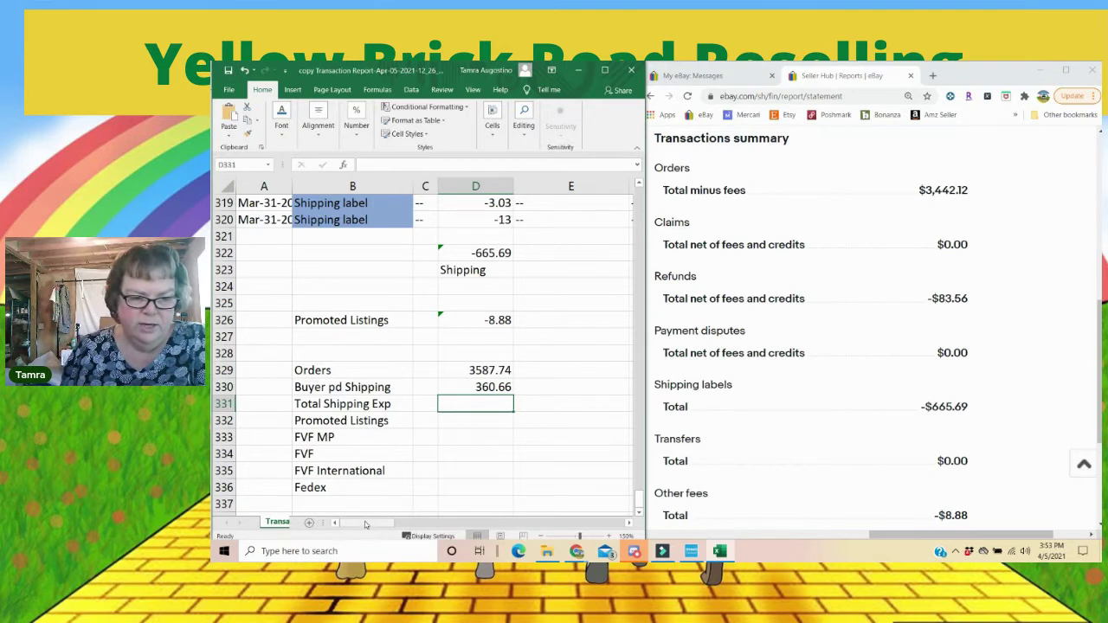
Step: Link the Total Shipping Exp row to the shipping label total by entering +d322 in D331
{"action": "left_click", "coordinate": [483, 253]}
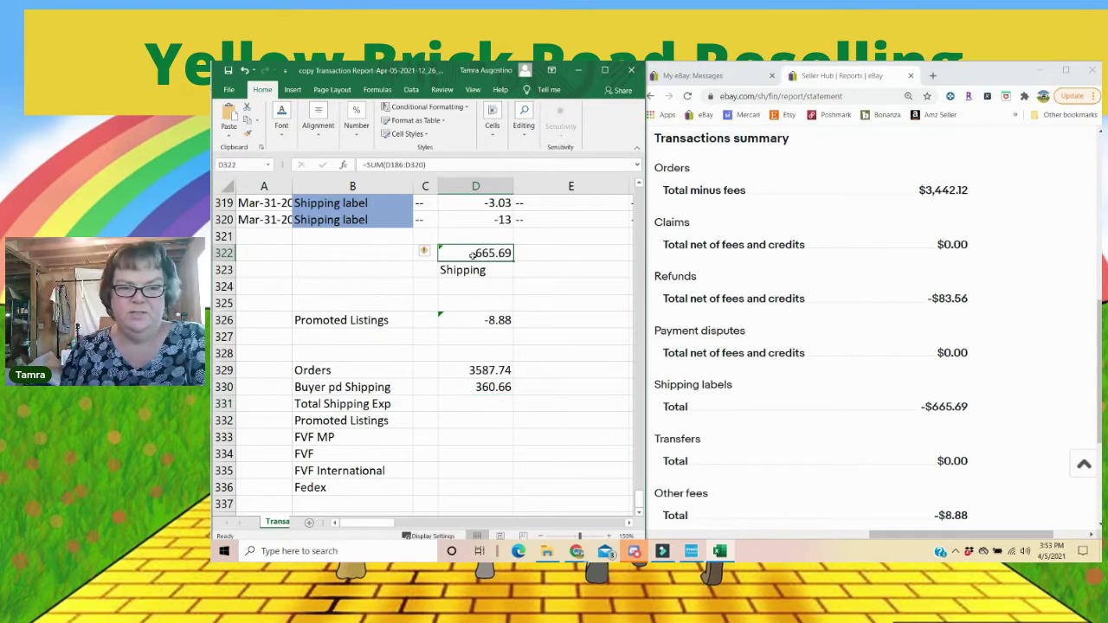
{"action": "left_click", "coordinate": [485, 406]}
{"action": "type", "text": "+"}
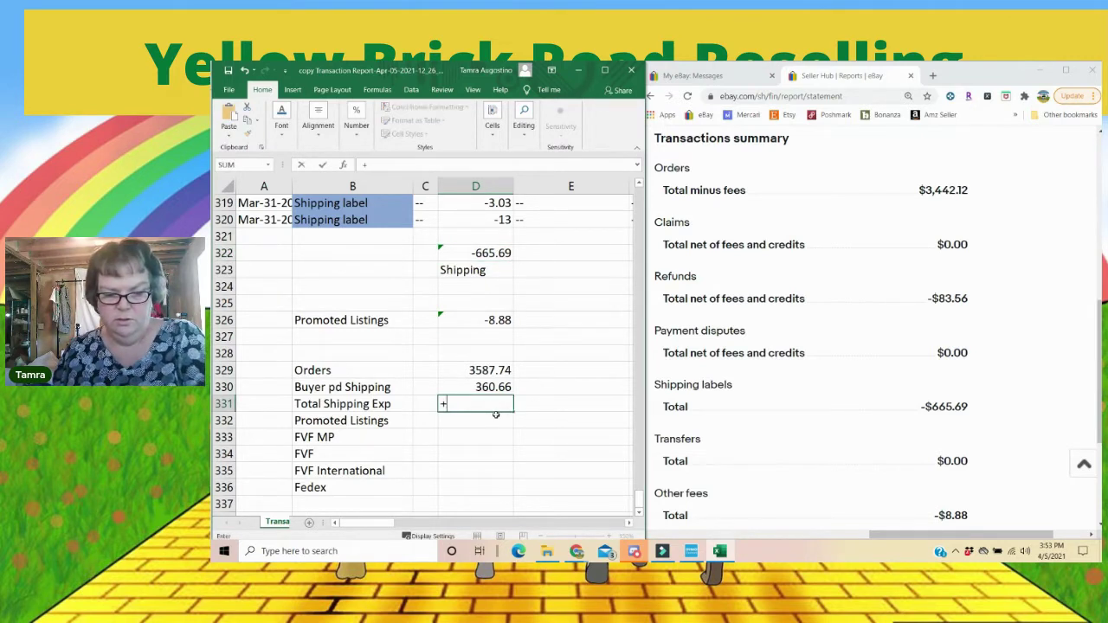
{"action": "type", "text": "d322"}
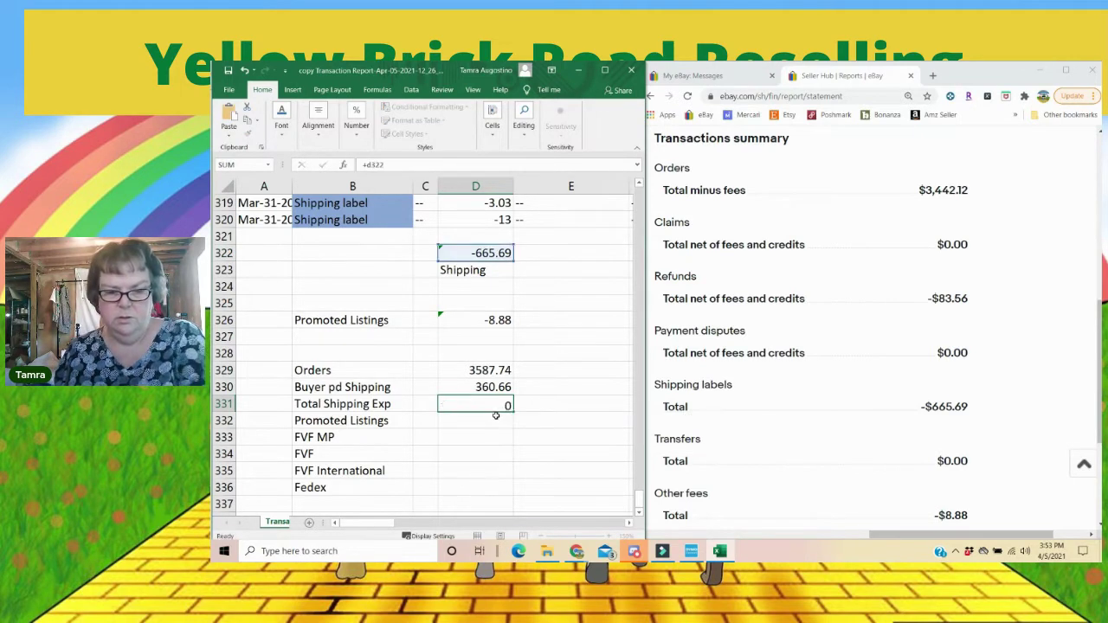
{"action": "key", "text": "Return"}
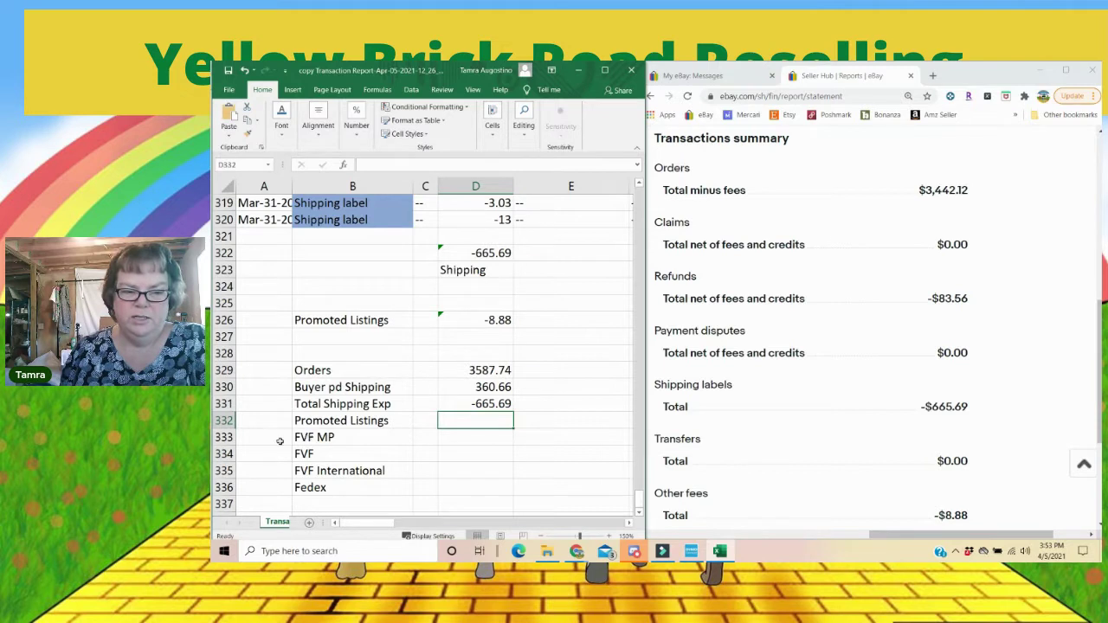
Step: Fill the Promoted Listings row in D332 with +8.88+23.58, adding the promoted listing fees from the eBay invoice
{"action": "right_click", "coordinate": [223, 437]}
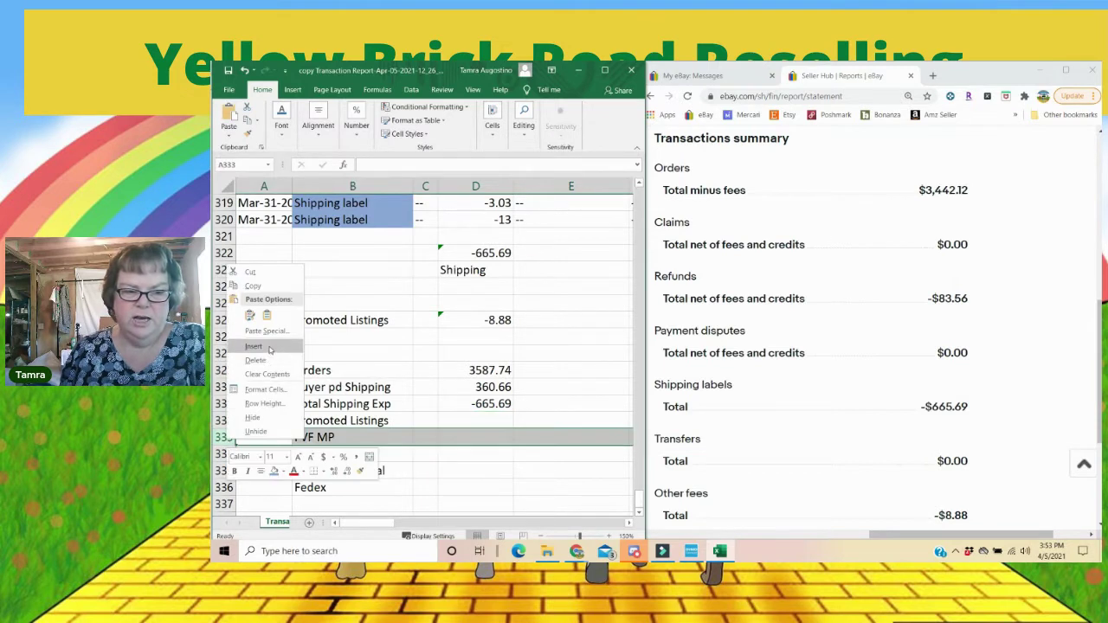
{"action": "key", "text": "Escape"}
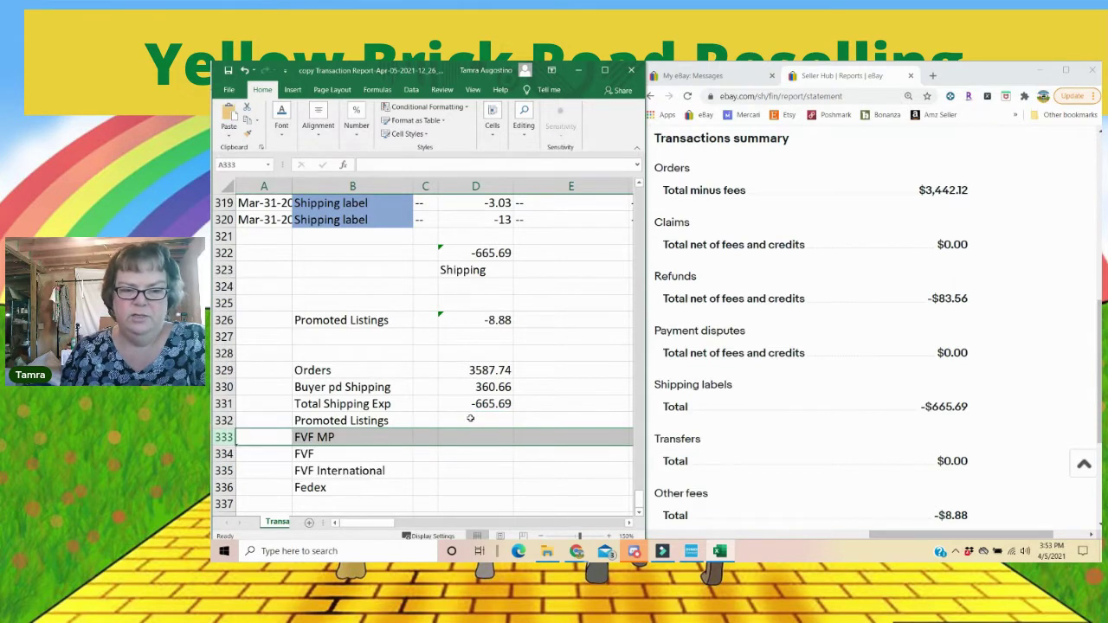
{"action": "left_click", "coordinate": [474, 421]}
{"action": "type", "text": "+"}
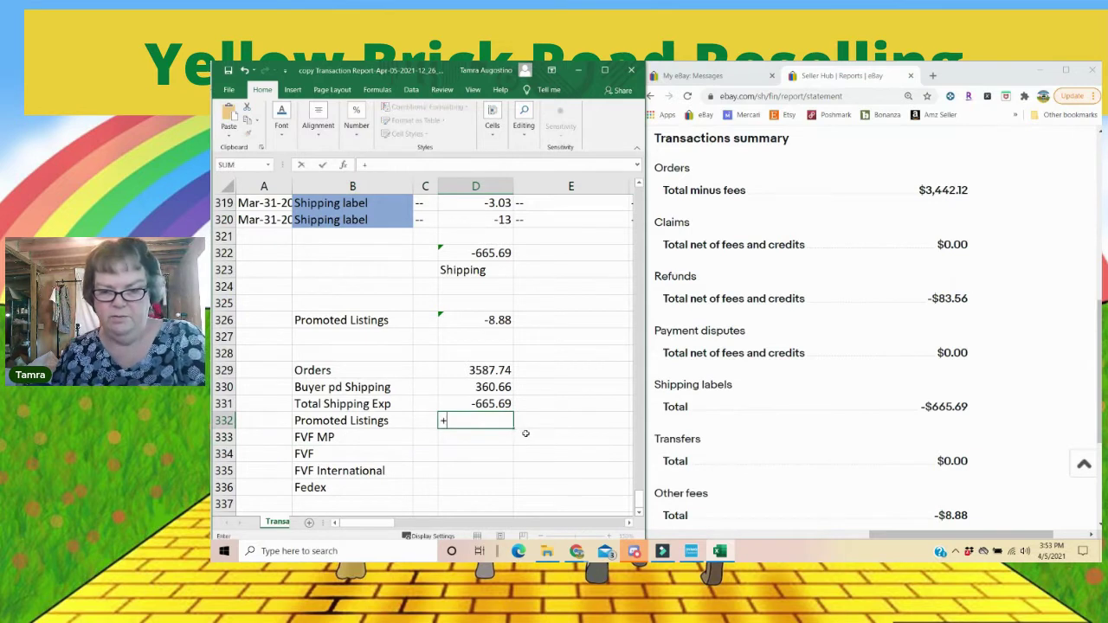
{"action": "type", "text": "8.88"}
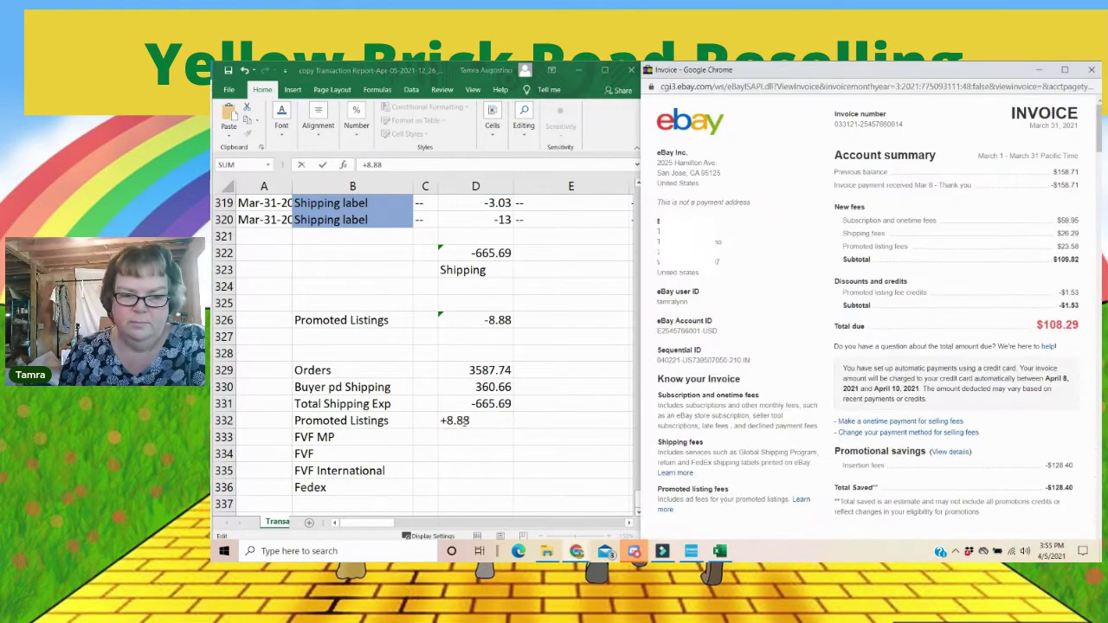
{"action": "left_click", "coordinate": [489, 423]}
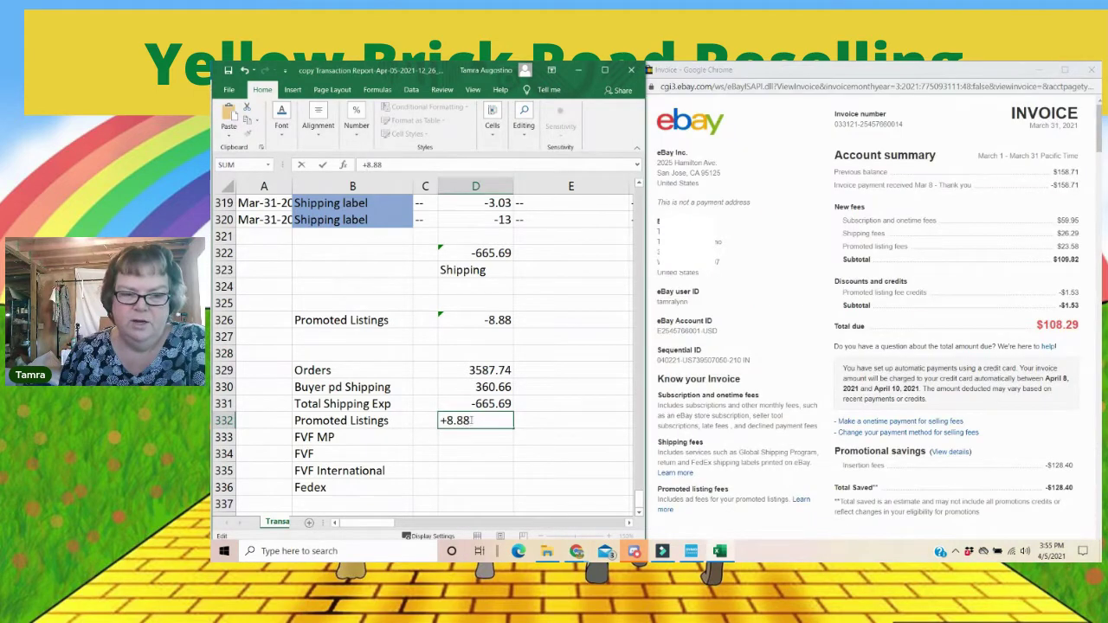
{"action": "key", "text": "Return"}
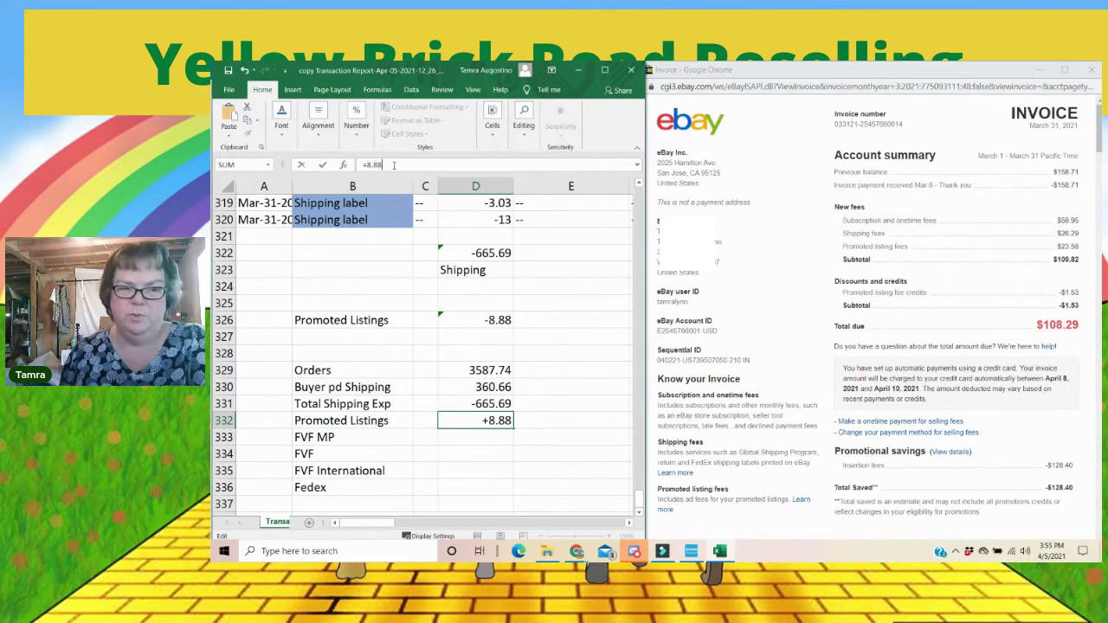
{"action": "type", "text": "+"}
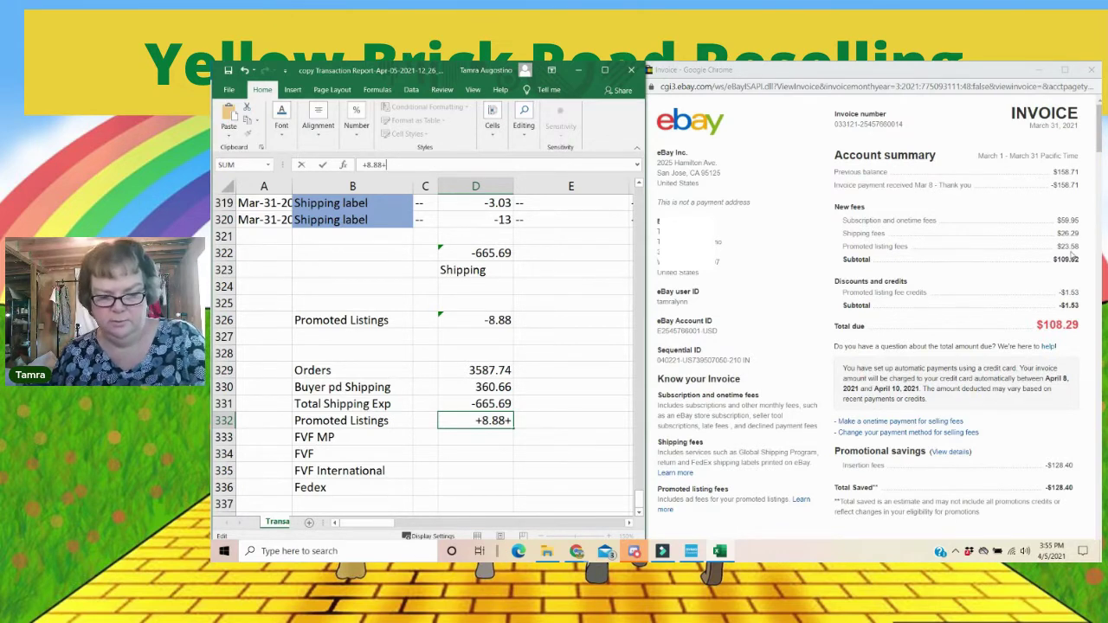
{"action": "type", "text": "23.58"}
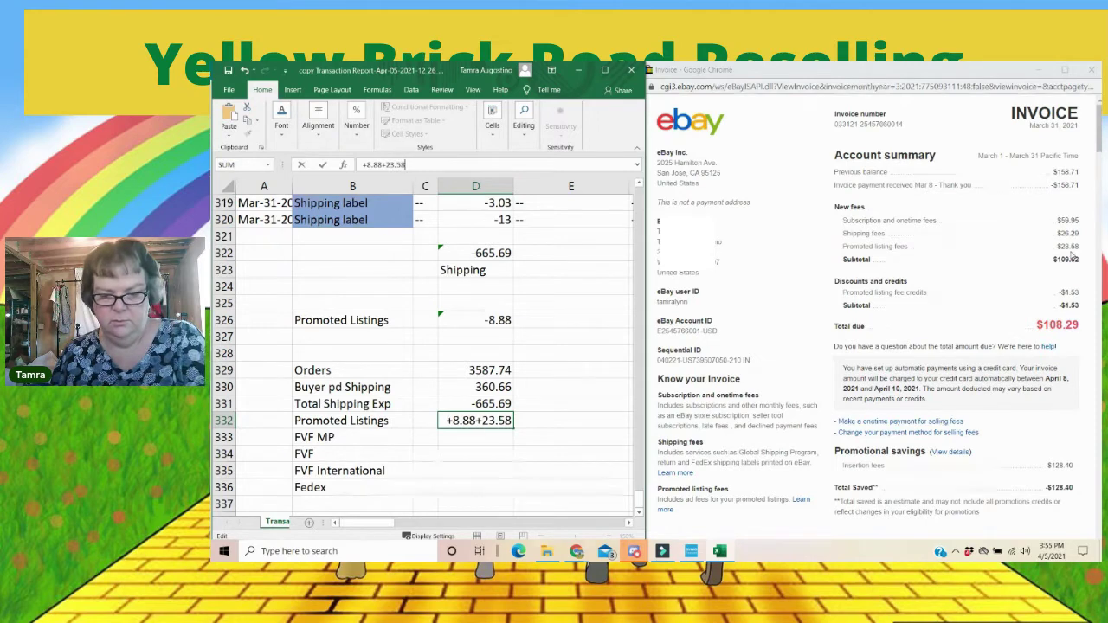
{"action": "key", "text": "Return"}
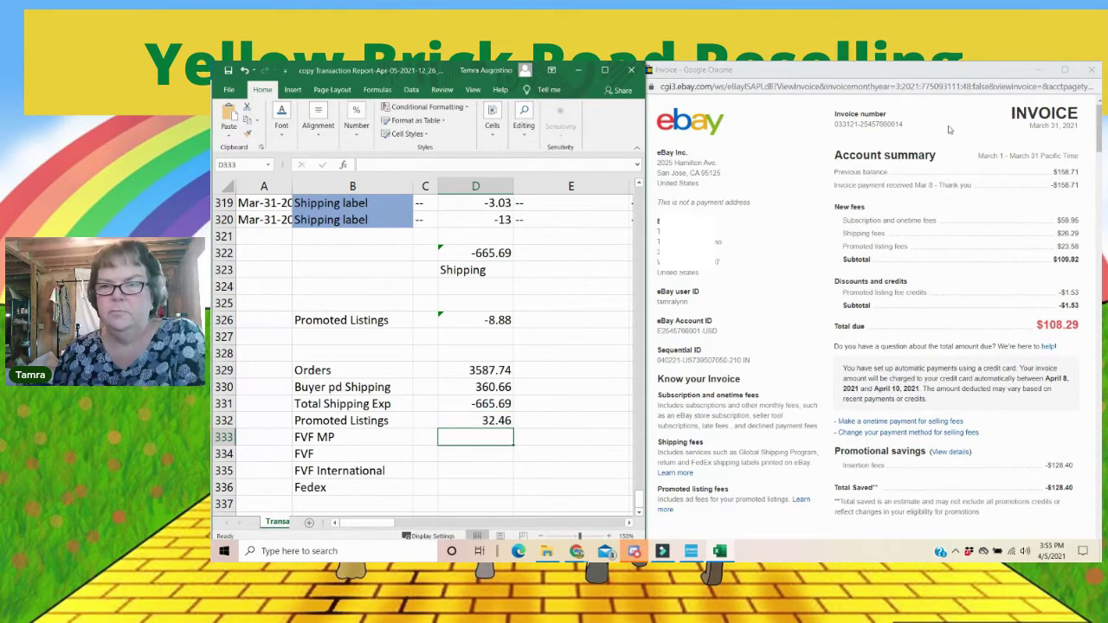
Step: Locate the FVF MP total in column J and link it to the FVF MP row by entering +j322 in D333
{"action": "left_click_drag", "start_coordinate": [645, 346], "coordinate": [813, 346]}
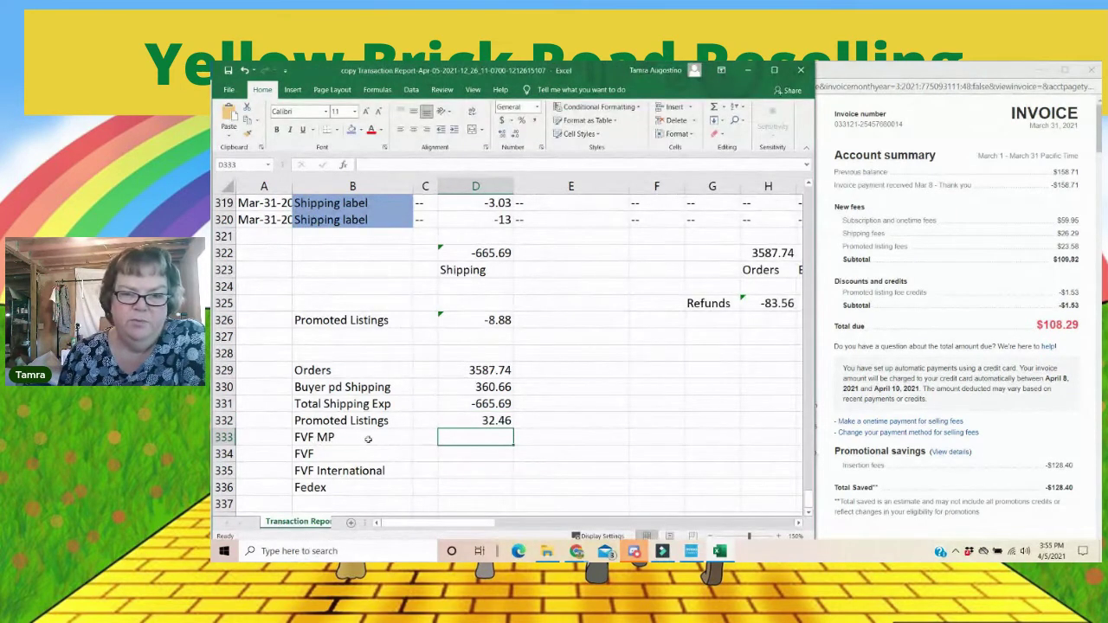
{"action": "left_click_drag", "start_coordinate": [477, 526], "coordinate": [524, 525]}
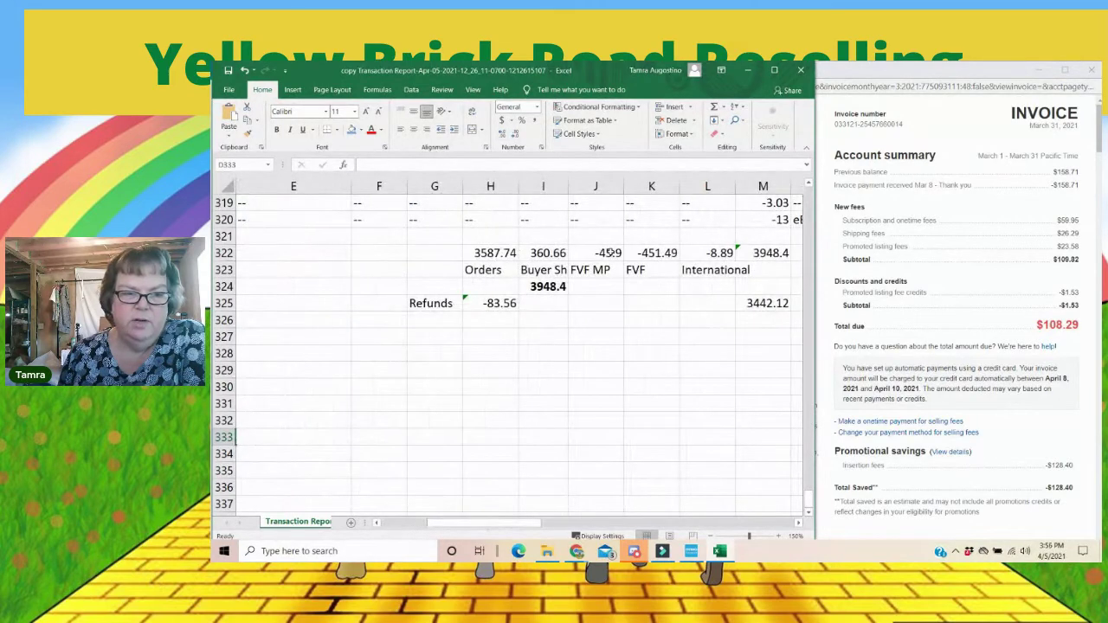
{"action": "left_click_drag", "start_coordinate": [525, 525], "coordinate": [475, 526]}
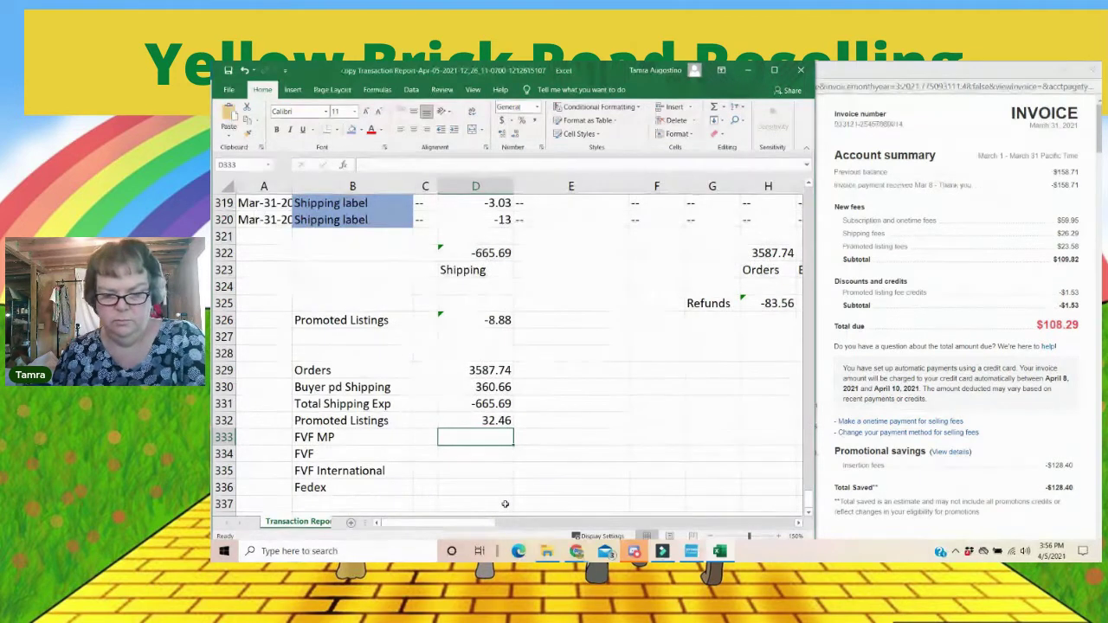
{"action": "type", "text": "+j322"}
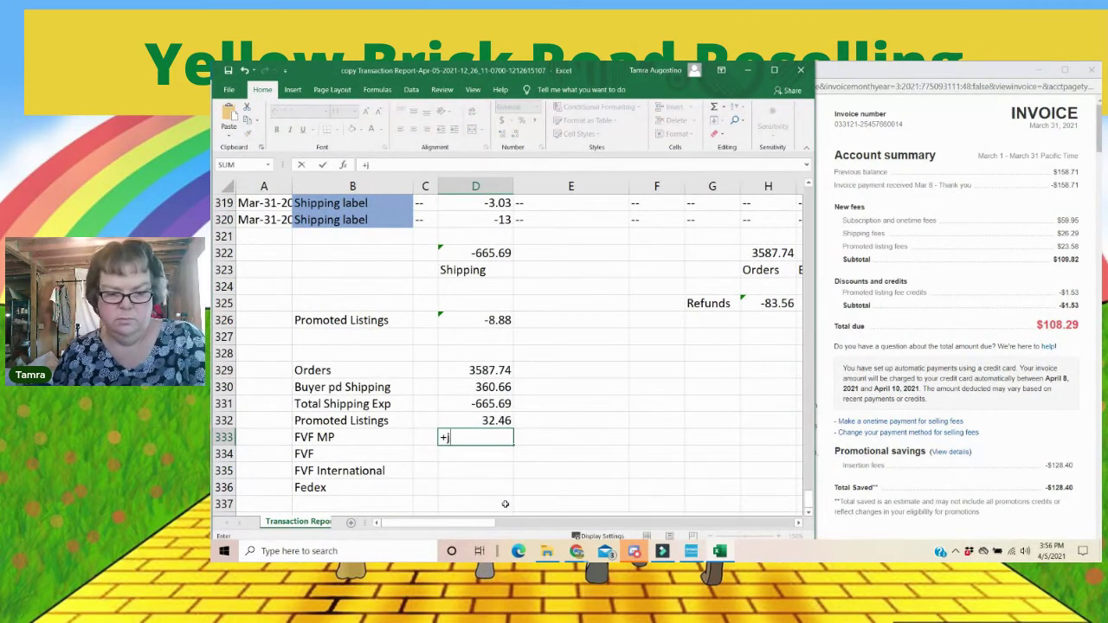
{"action": "left_click", "coordinate": [483, 453]}
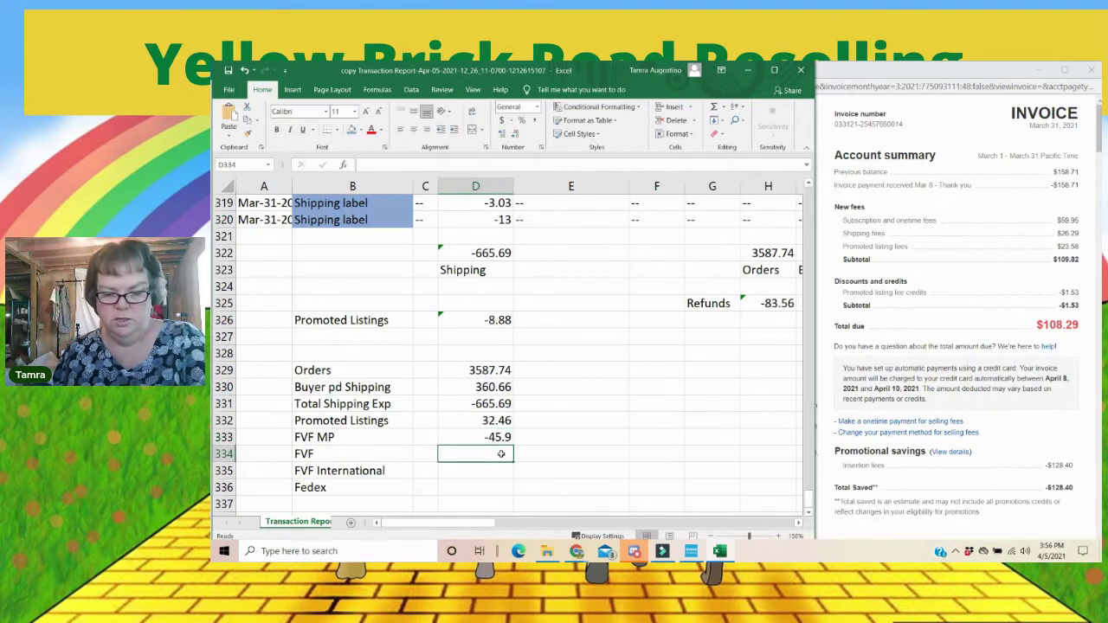
Step: Link the FVF and FVF International rows to their column totals with +k322 in D334 and +l322 in D335
{"action": "type", "text": "+k322"}
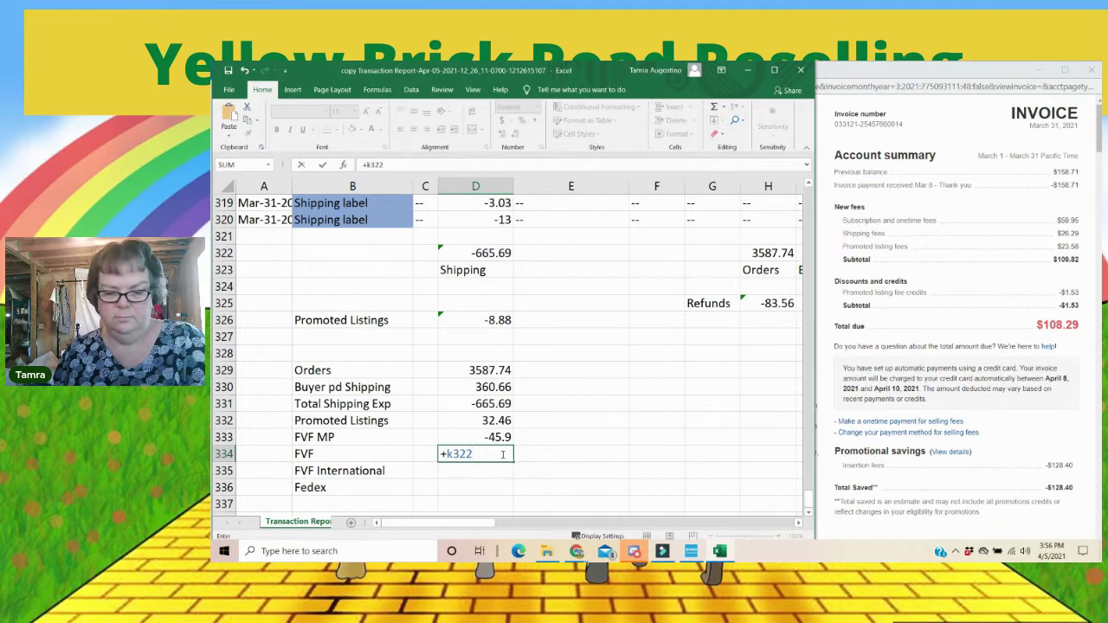
{"action": "key", "text": "Return"}
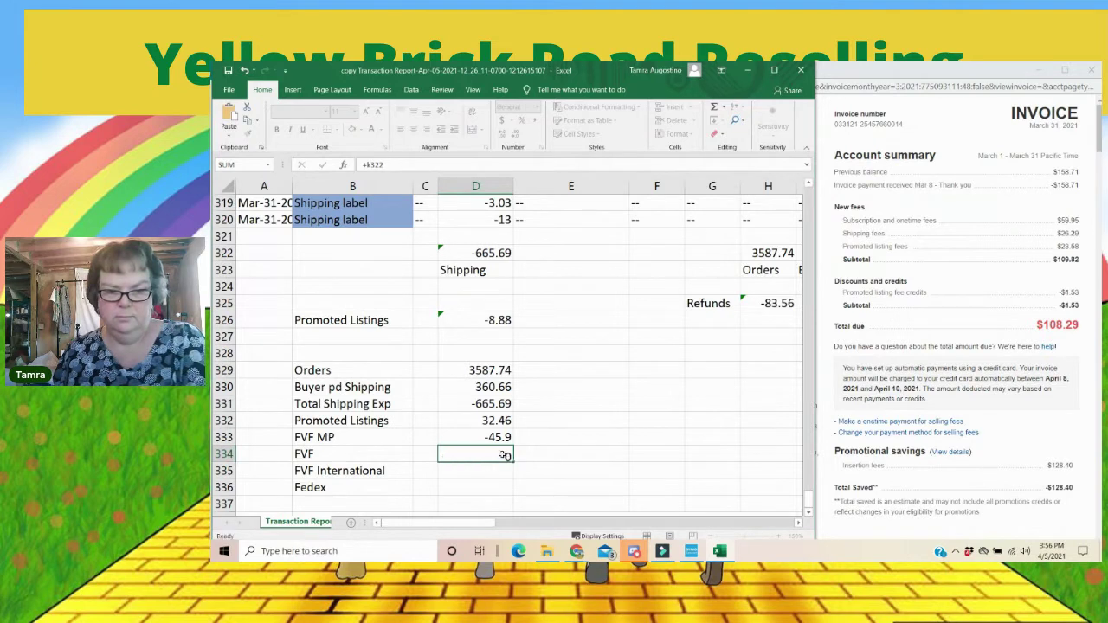
{"action": "type", "text": "+"}
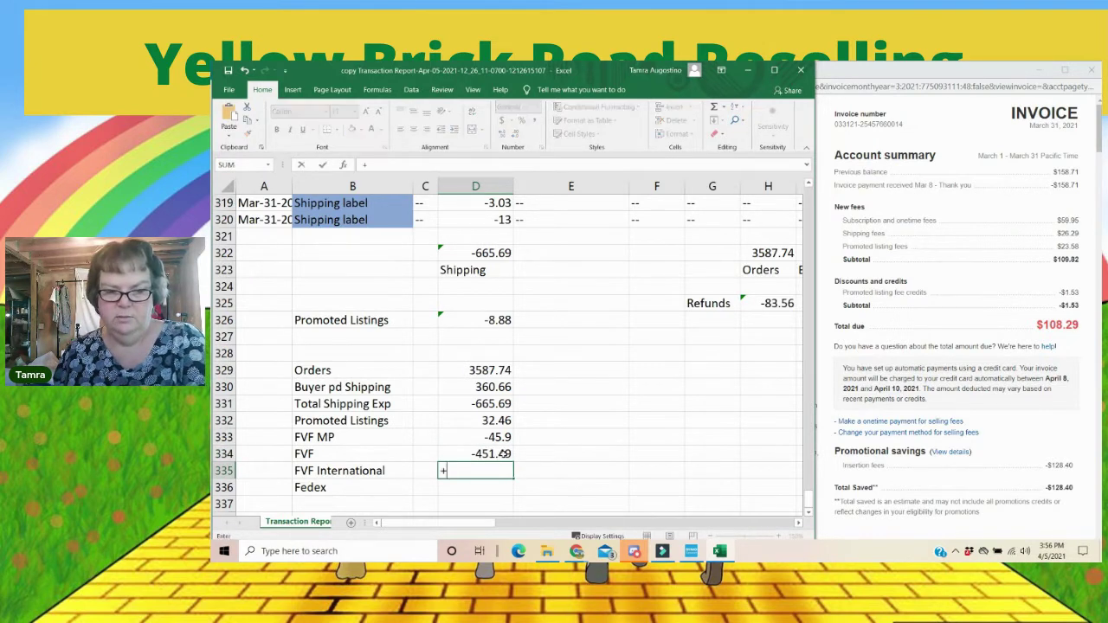
{"action": "type", "text": "l"}
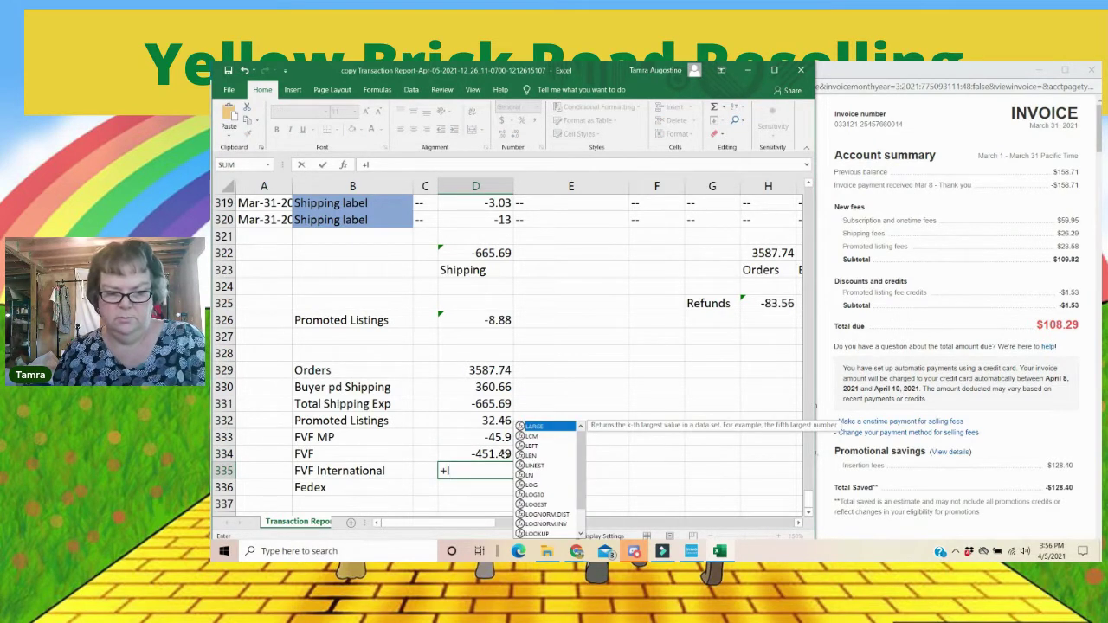
{"action": "type", "text": "322"}
{"action": "key", "text": "Return"}
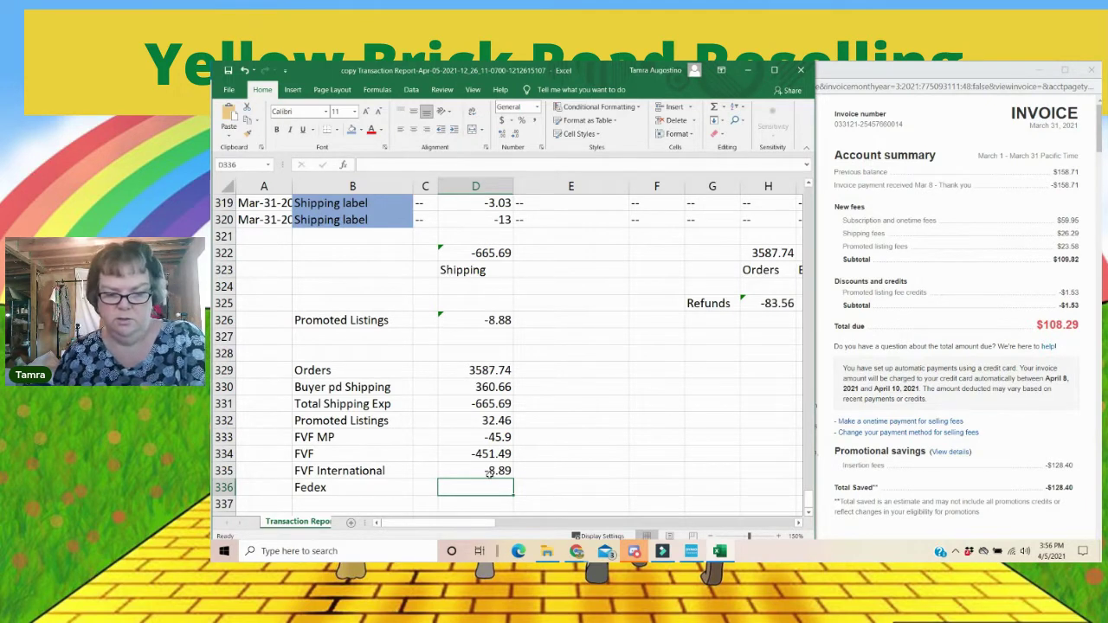
Step: Fill the Fedex row in D336 with 26.29, the shipping fees from the eBay invoice
{"action": "type", "text": "26."}
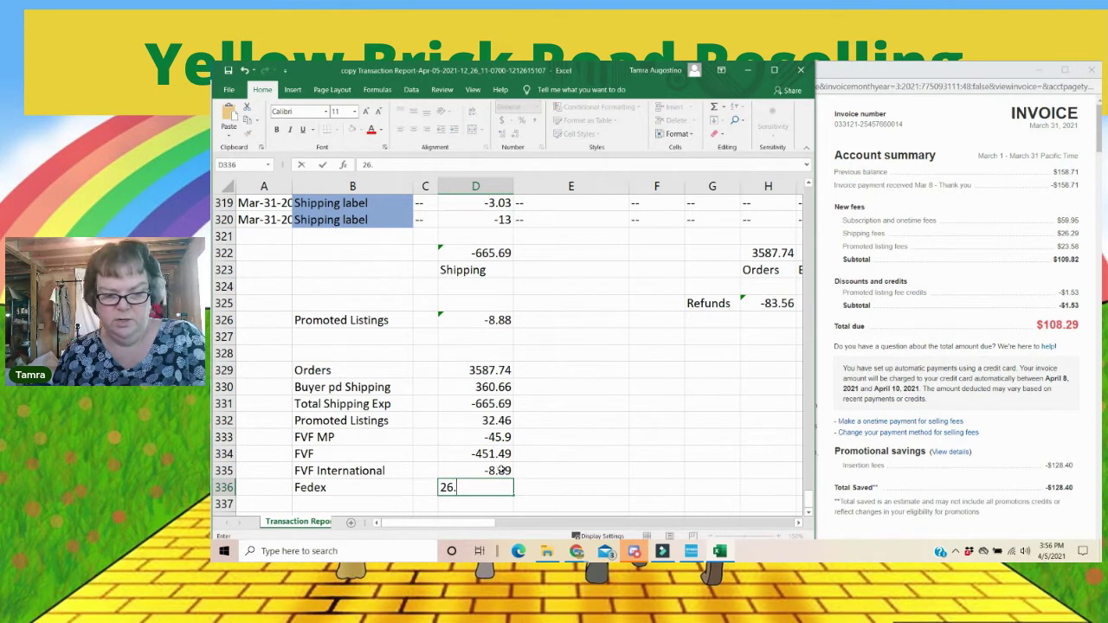
{"action": "type", "text": "29"}
{"action": "key", "text": "Return"}
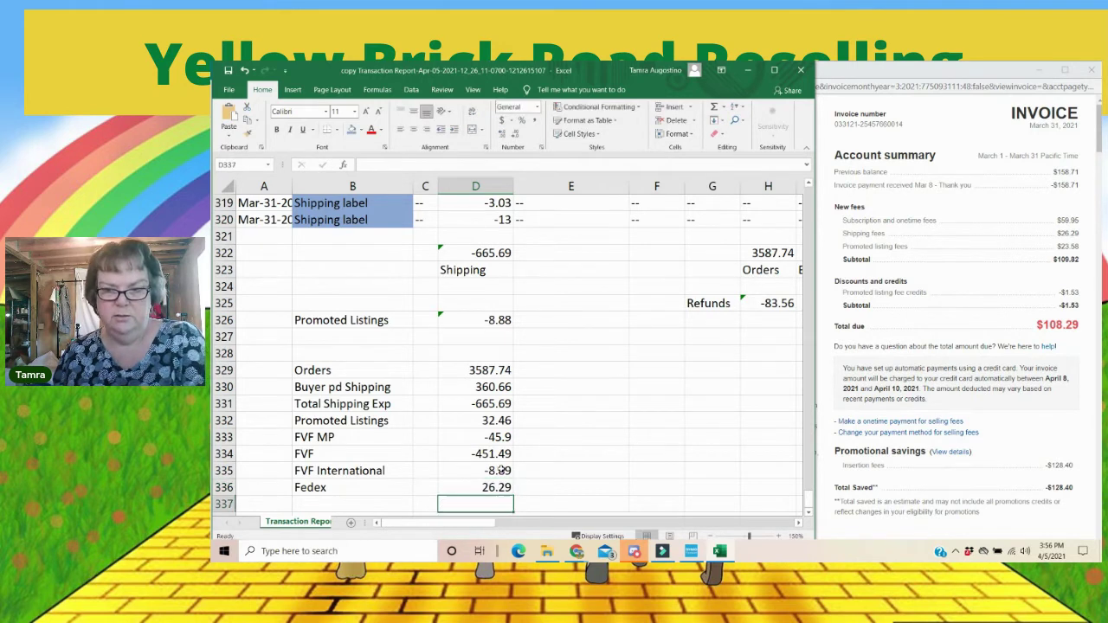
Step: Add a Store Subscription row in B337 with the invoice's subscription fee of 59.95 in D337
{"action": "left_click", "coordinate": [371, 502]}
{"action": "type", "text": "St"}
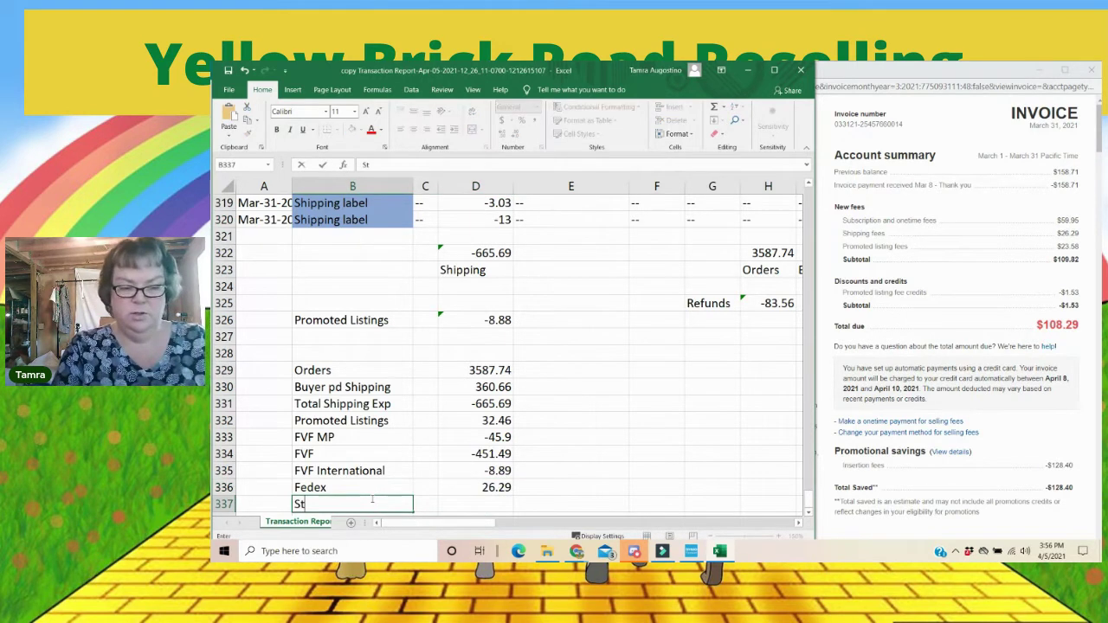
{"action": "type", "text": "ore Subs"}
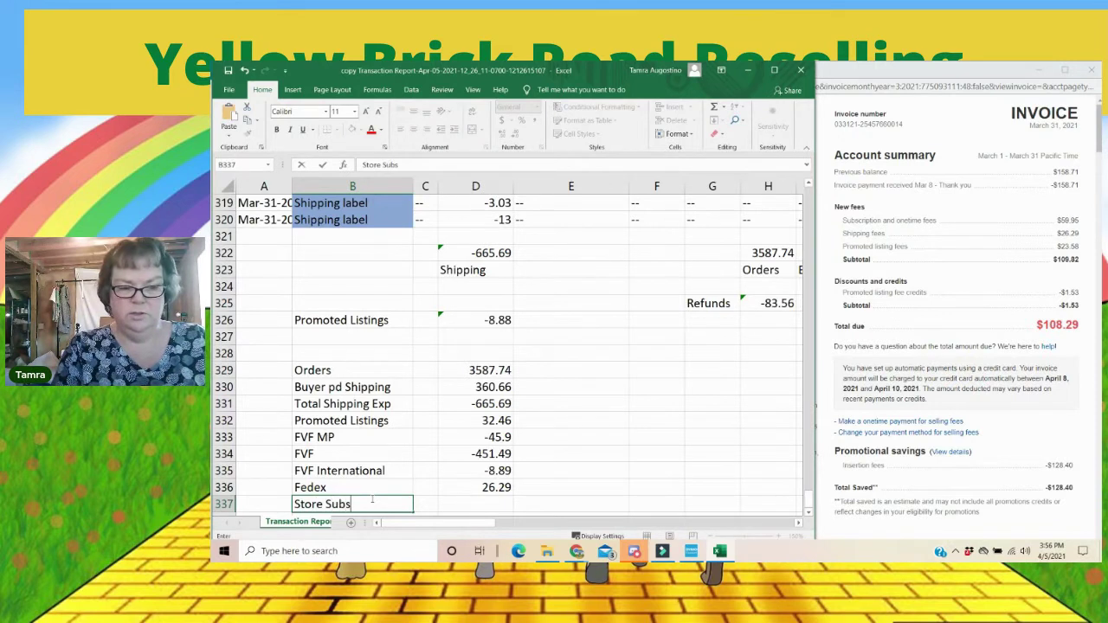
{"action": "type", "text": "cription"}
{"action": "key", "text": "Tab"}
{"action": "key", "text": "Tab"}
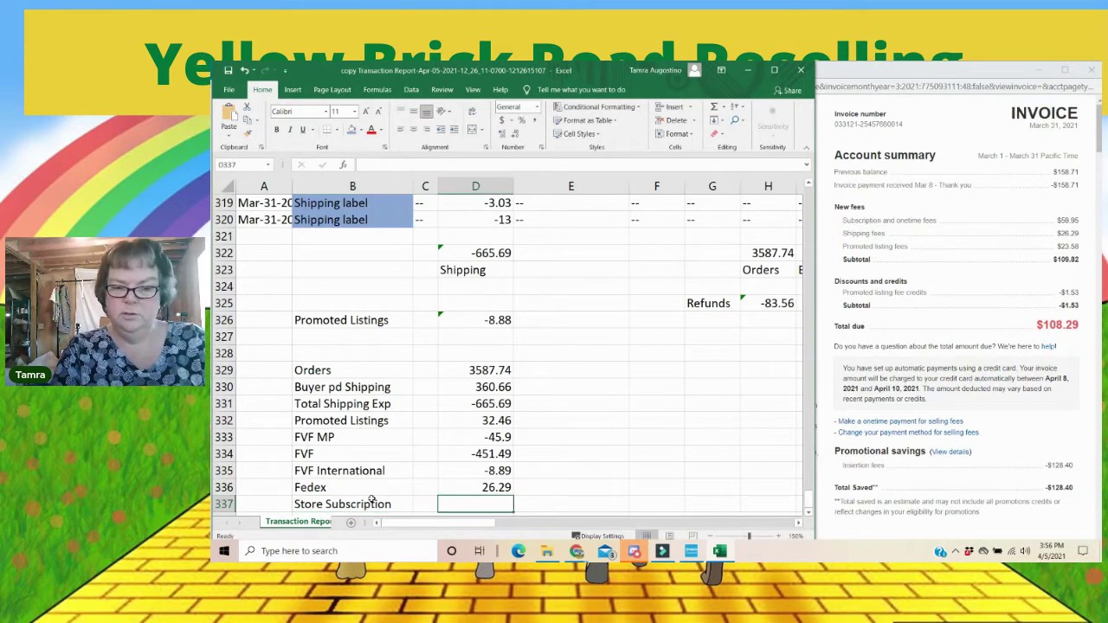
{"action": "type", "text": "59.95"}
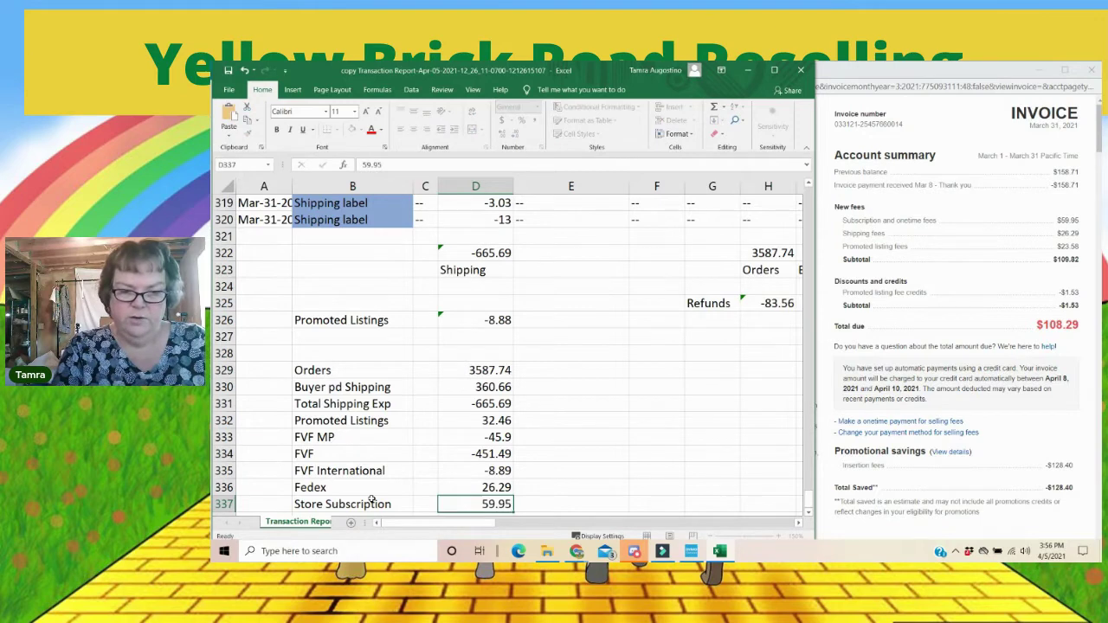
{"action": "key", "text": "Return"}
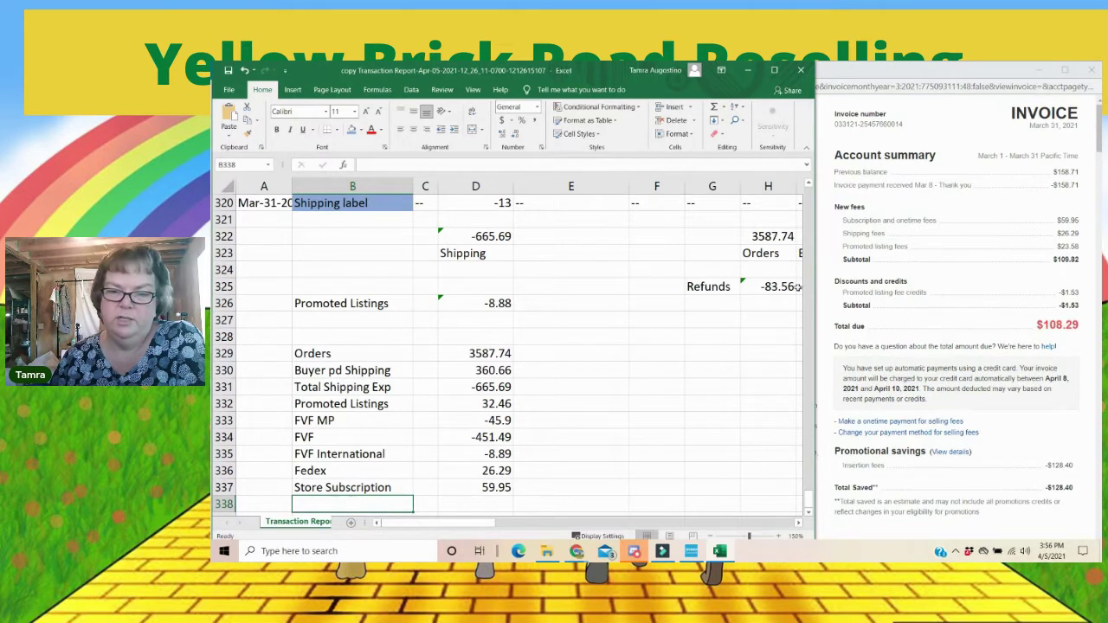
Step: Subtract the promoted listing fee credit by appending -1.53 to the Promoted Listings formula in D332
{"action": "left_click", "coordinate": [477, 406]}
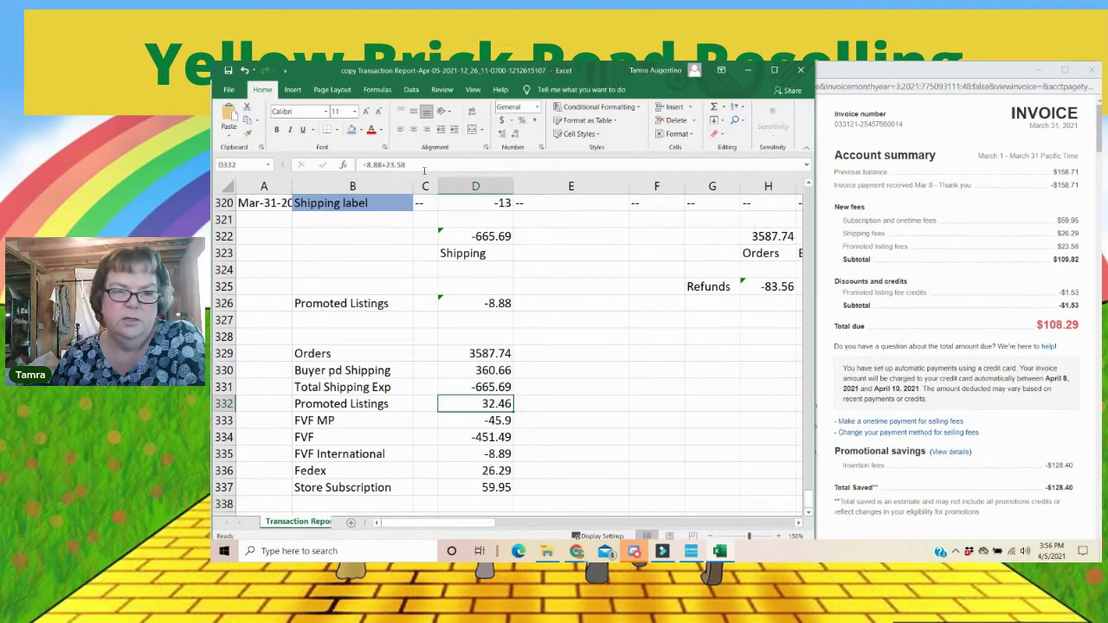
{"action": "left_click", "coordinate": [419, 165]}
{"action": "type", "text": "-1.53"}
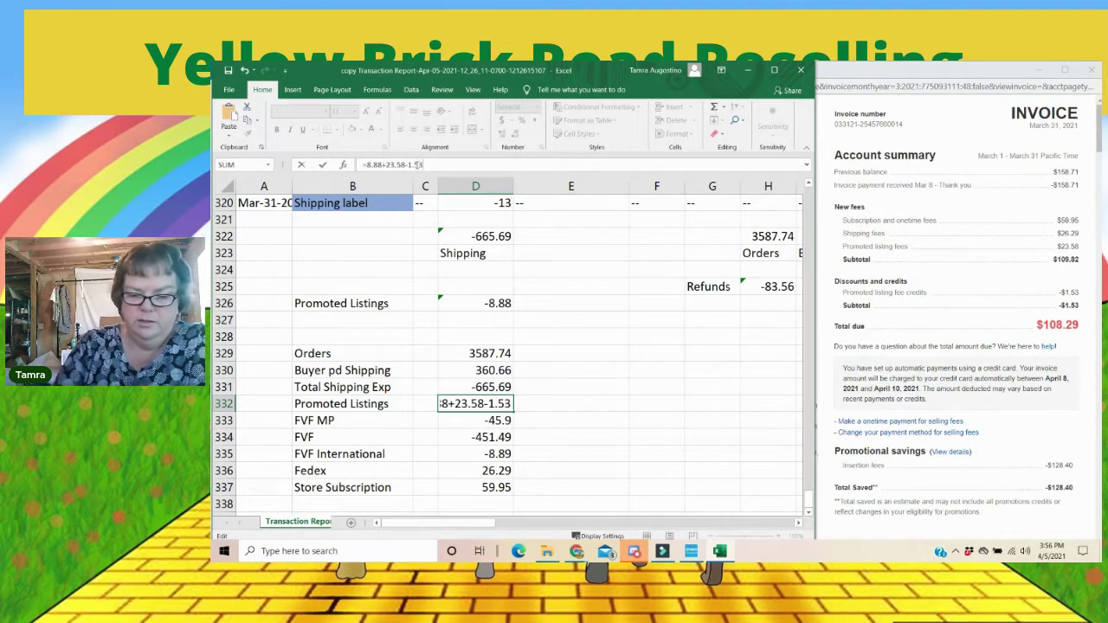
{"action": "key", "text": "Return"}
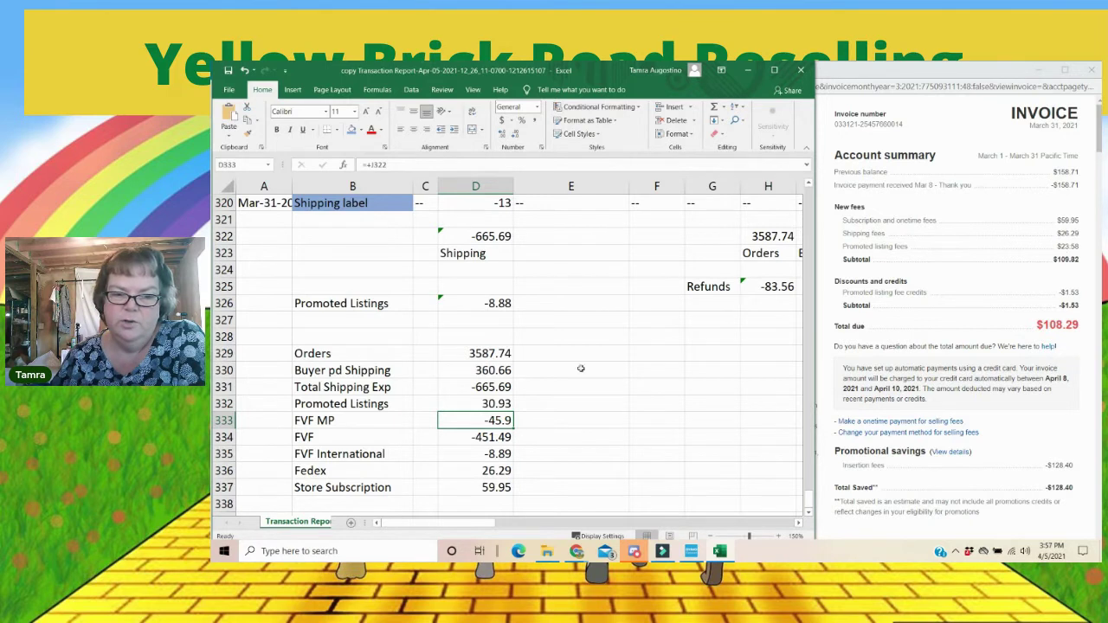
{"action": "left_click", "coordinate": [481, 402]}
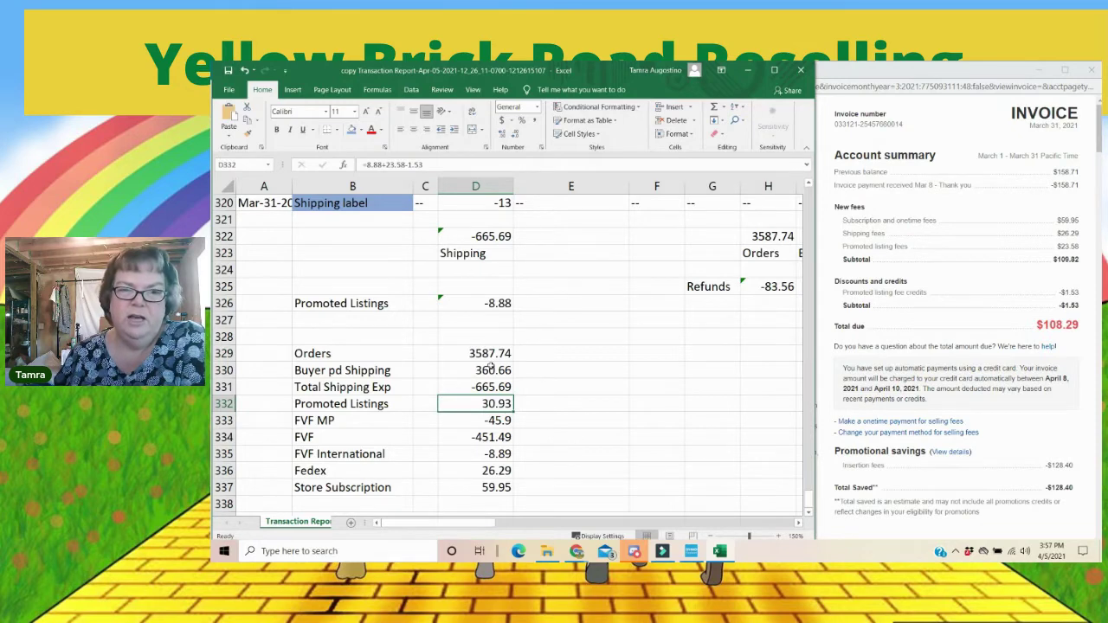
Step: Enlarge the workbook window to full screen and add a COGS row label in B338, below Store Subscription
{"action": "left_click", "coordinate": [777, 73]}
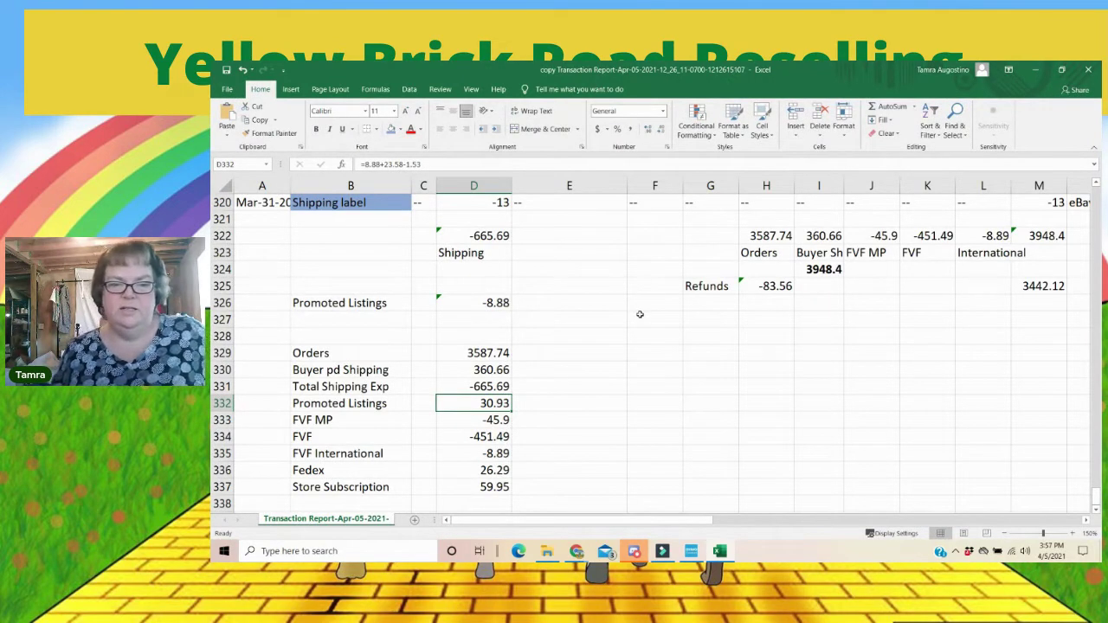
{"action": "scroll", "coordinate": [639, 314], "scroll_direction": "down", "scroll_amount": 1}
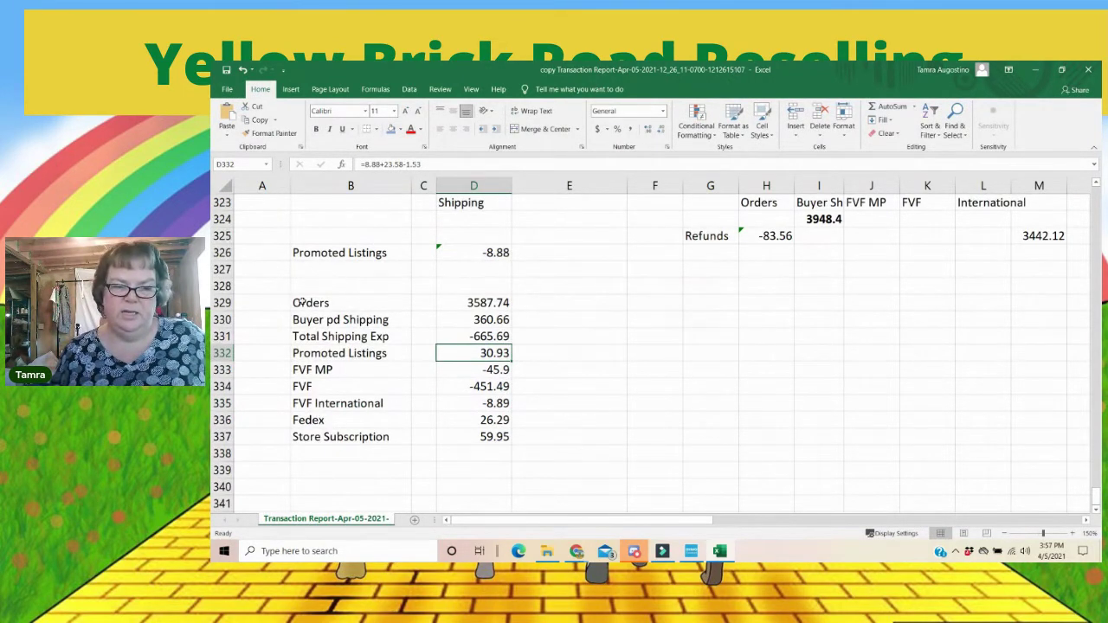
{"action": "left_click", "coordinate": [314, 451]}
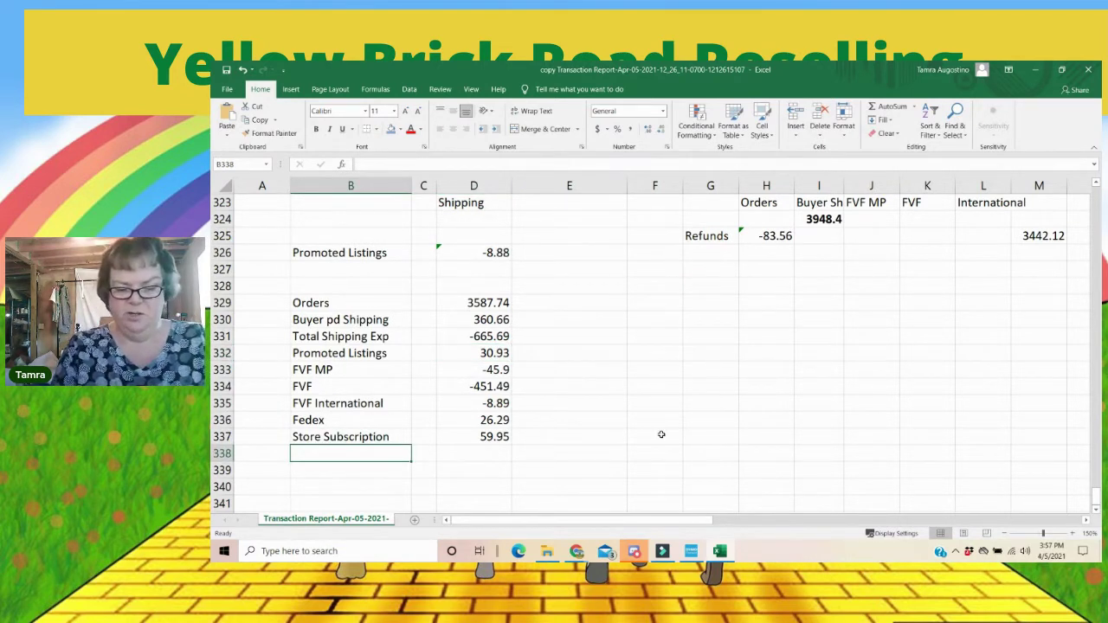
{"action": "type", "text": "COGS"}
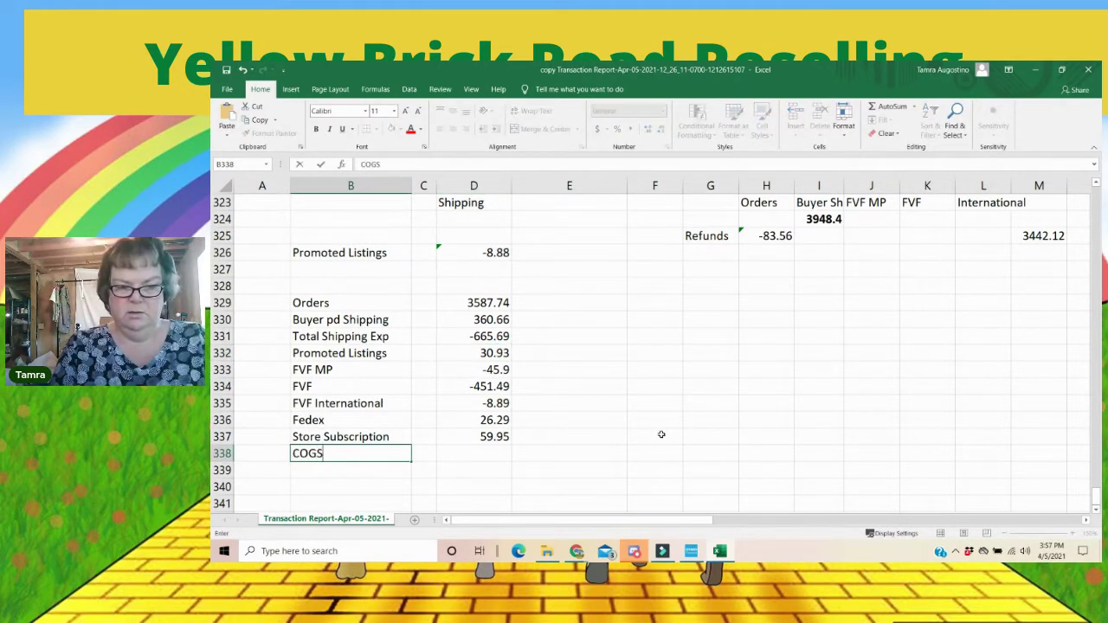
{"action": "key", "text": "Return"}
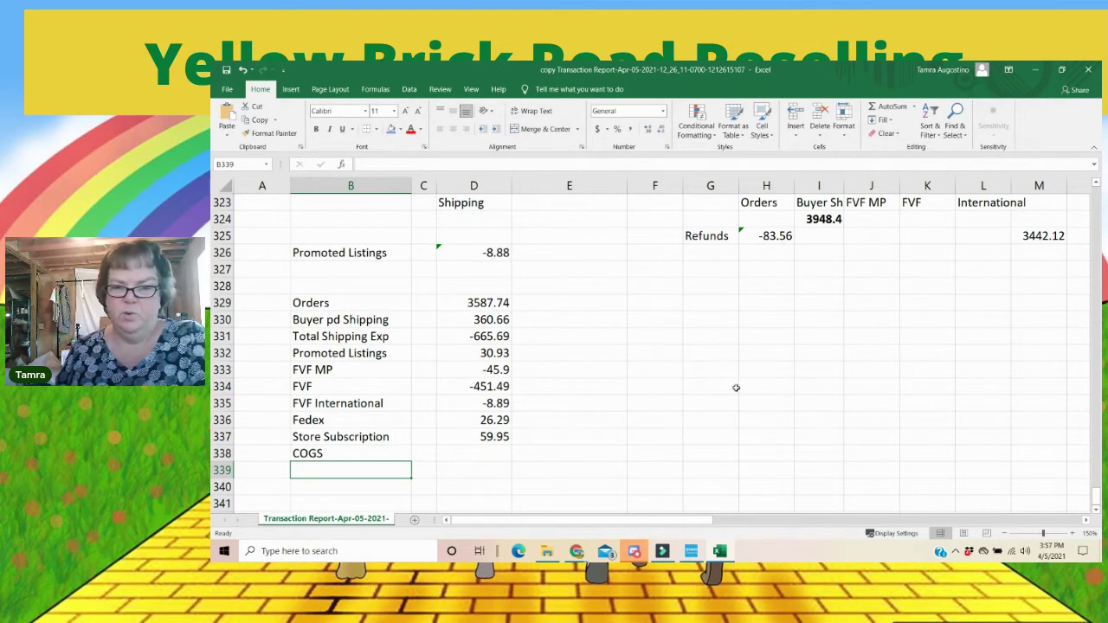
Step: Return to the header row and widen column F until the full Custom label heading and its codes are readable
{"action": "scroll", "coordinate": [736, 386], "scroll_direction": "up", "scroll_amount": 1}
{"action": "scroll", "coordinate": [736, 385], "scroll_direction": "up", "scroll_amount": 1}
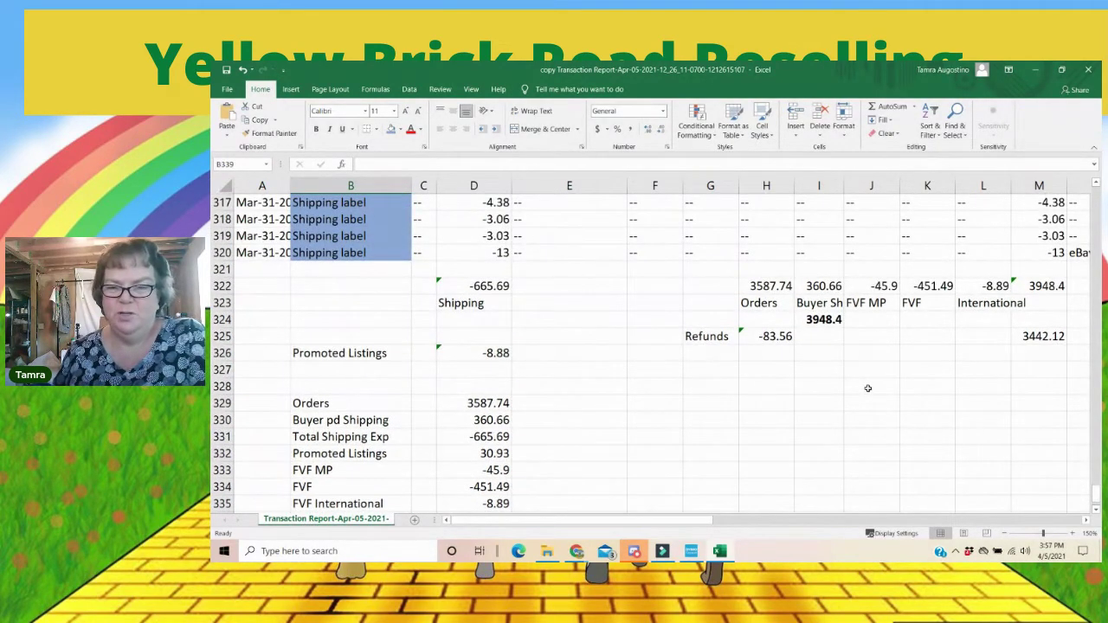
{"action": "scroll", "coordinate": [867, 387], "scroll_direction": "up", "scroll_amount": 20}
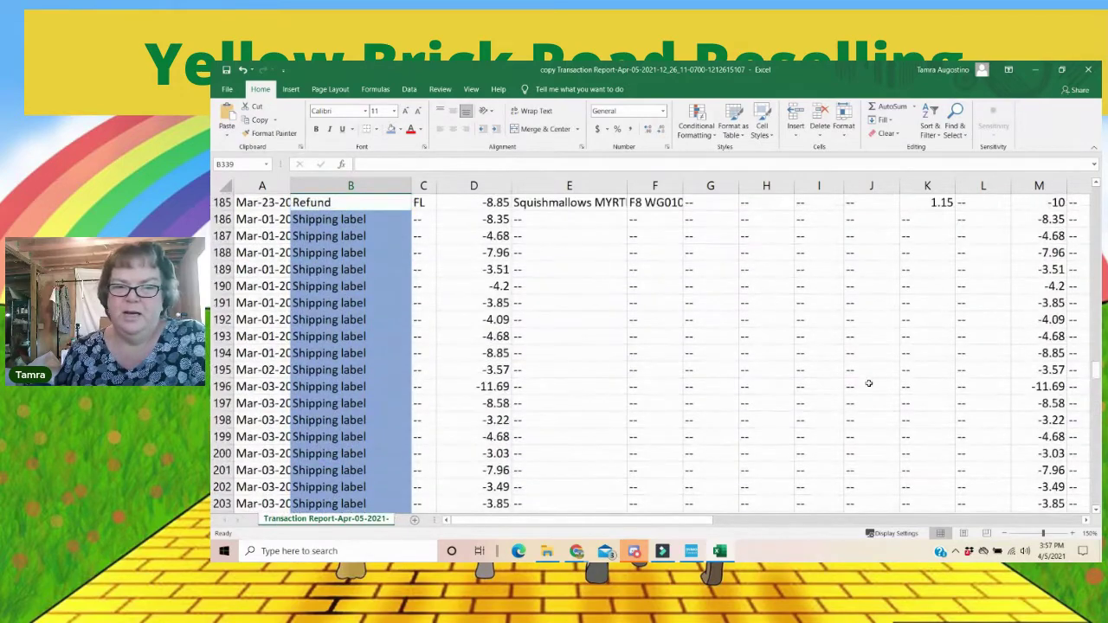
{"action": "scroll", "coordinate": [868, 383], "scroll_direction": "up", "scroll_amount": 20}
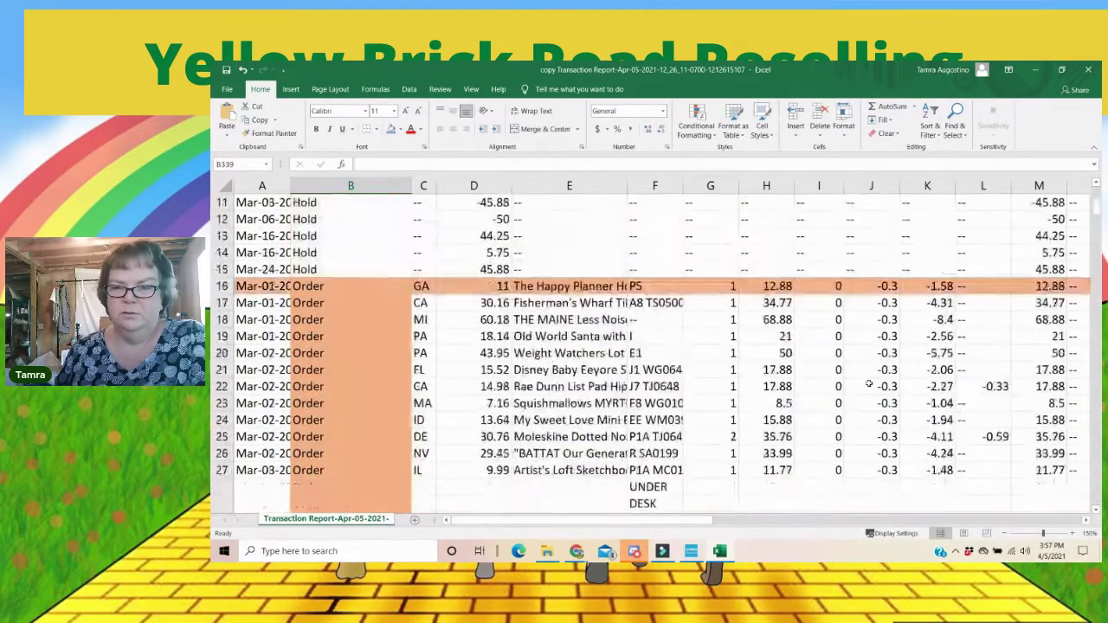
{"action": "scroll", "coordinate": [868, 384], "scroll_direction": "up", "scroll_amount": 4}
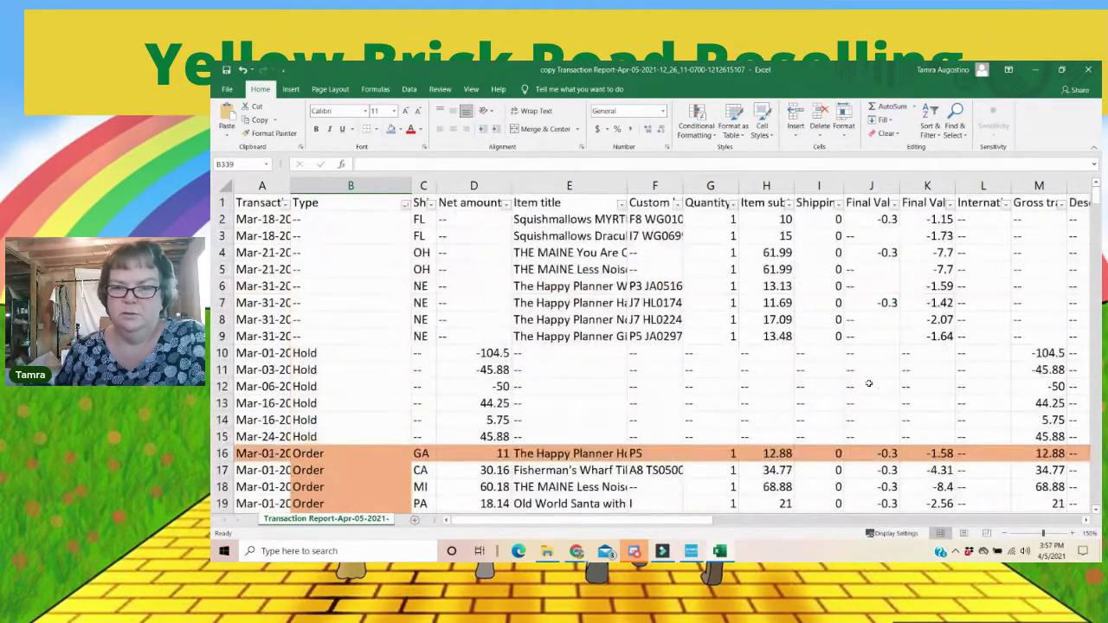
{"action": "left_click", "coordinate": [653, 206]}
{"action": "left_click_drag", "start_coordinate": [687, 188], "coordinate": [739, 183]}
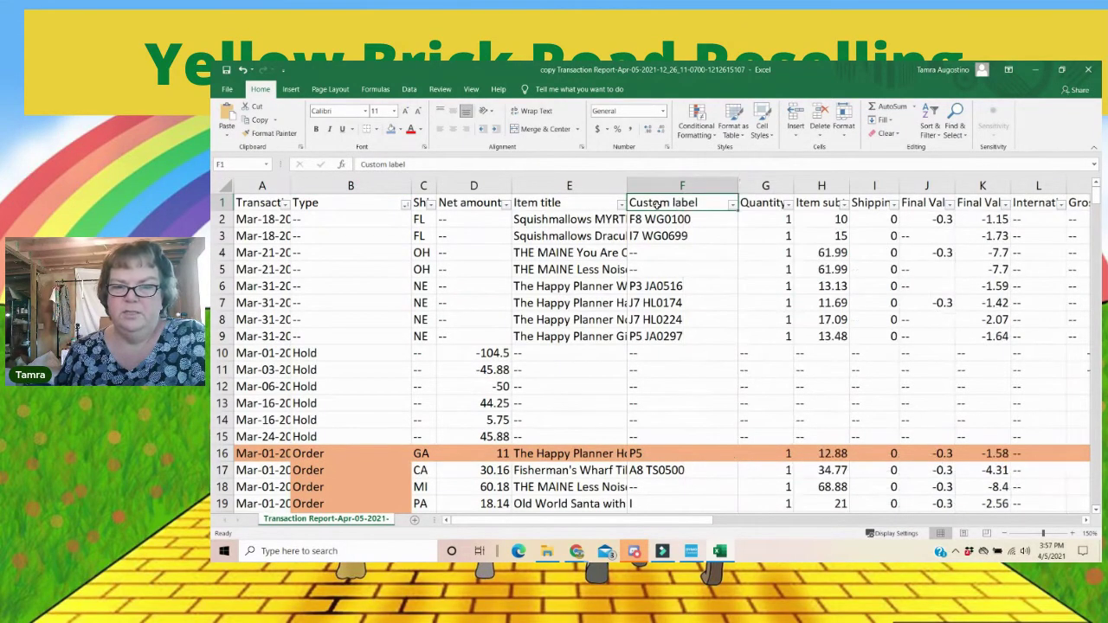
Step: Insert a blank column G between the Custom label and Quantity columns
{"action": "left_click", "coordinate": [753, 185]}
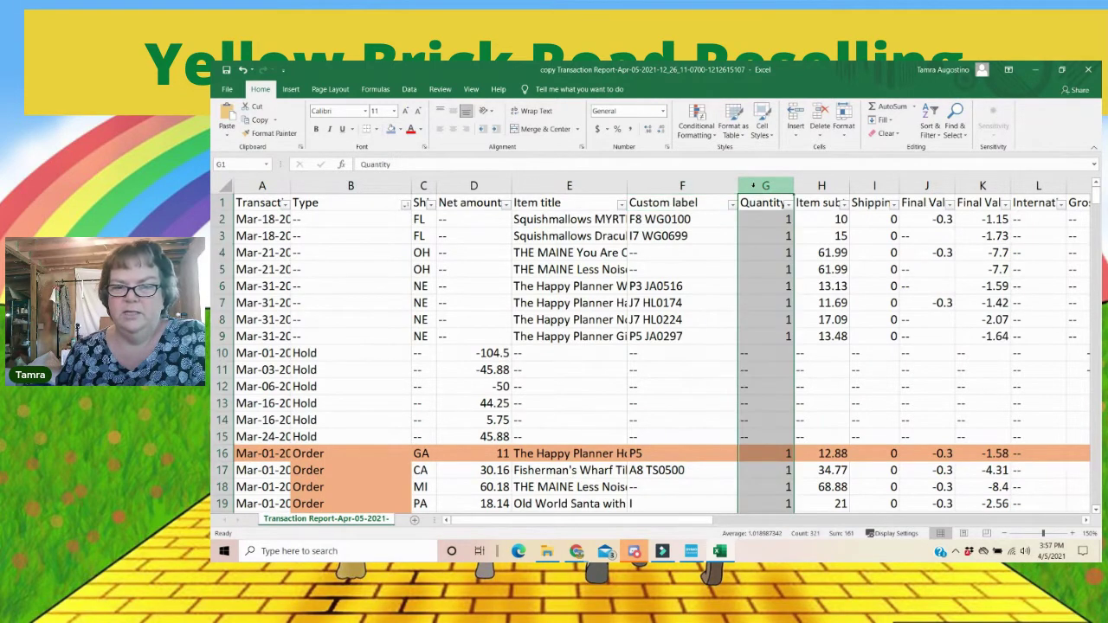
{"action": "right_click", "coordinate": [753, 185]}
{"action": "left_click", "coordinate": [768, 269]}
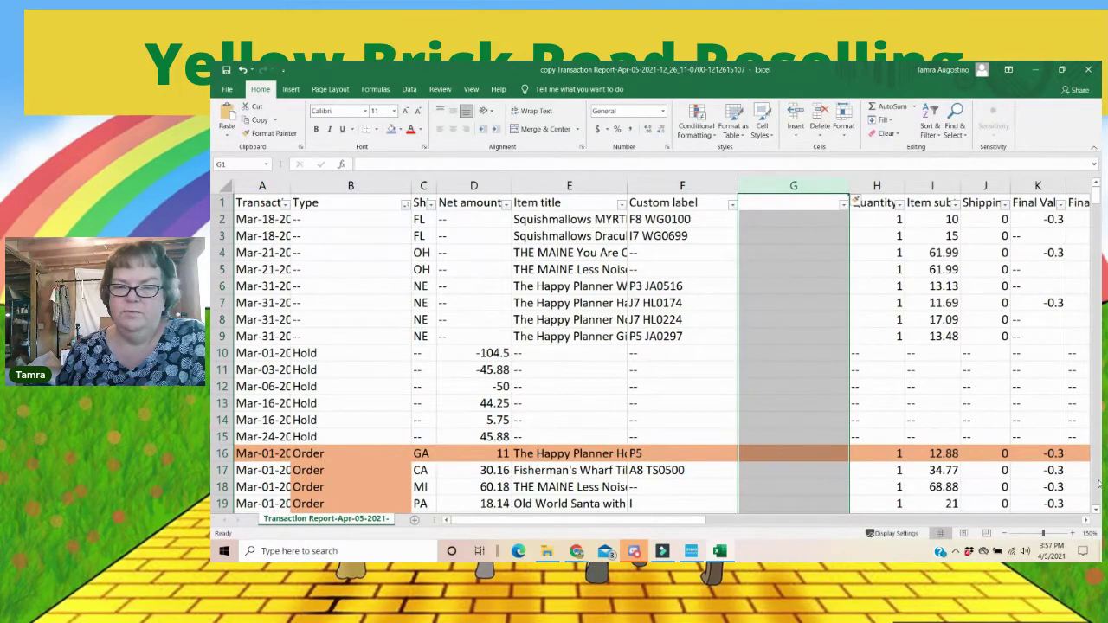
Step: Check the formulas behind the Buyer pd Shipping, Total Shipping Exp and FVF amounts in the summary block
{"action": "scroll", "coordinate": [1095, 501], "scroll_direction": "down", "scroll_amount": 20}
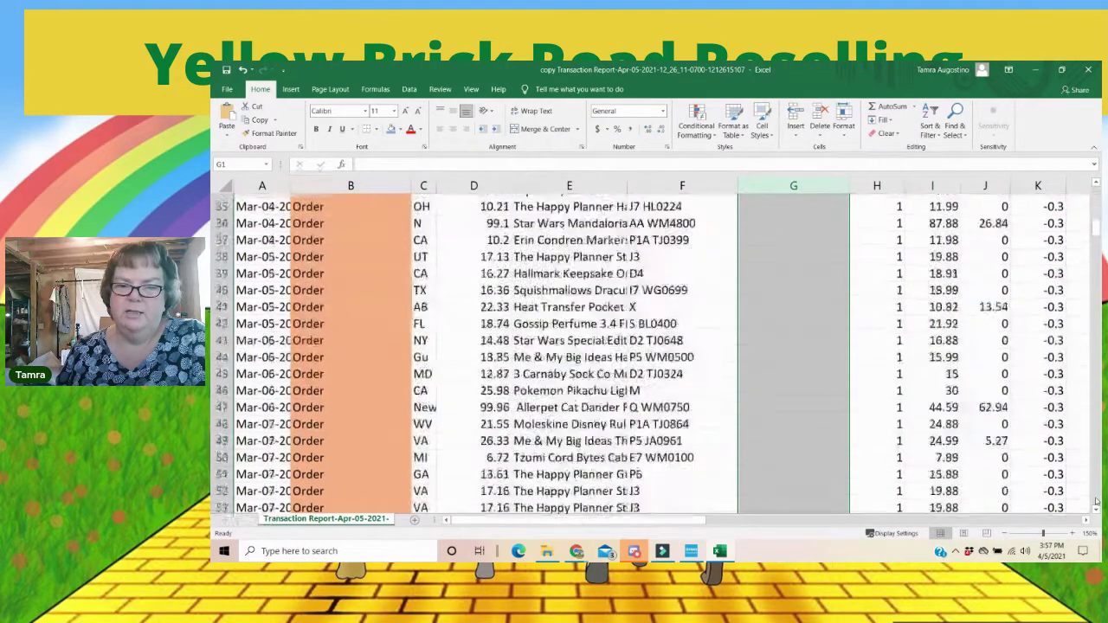
{"action": "scroll", "coordinate": [1095, 501], "scroll_direction": "down", "scroll_amount": 20}
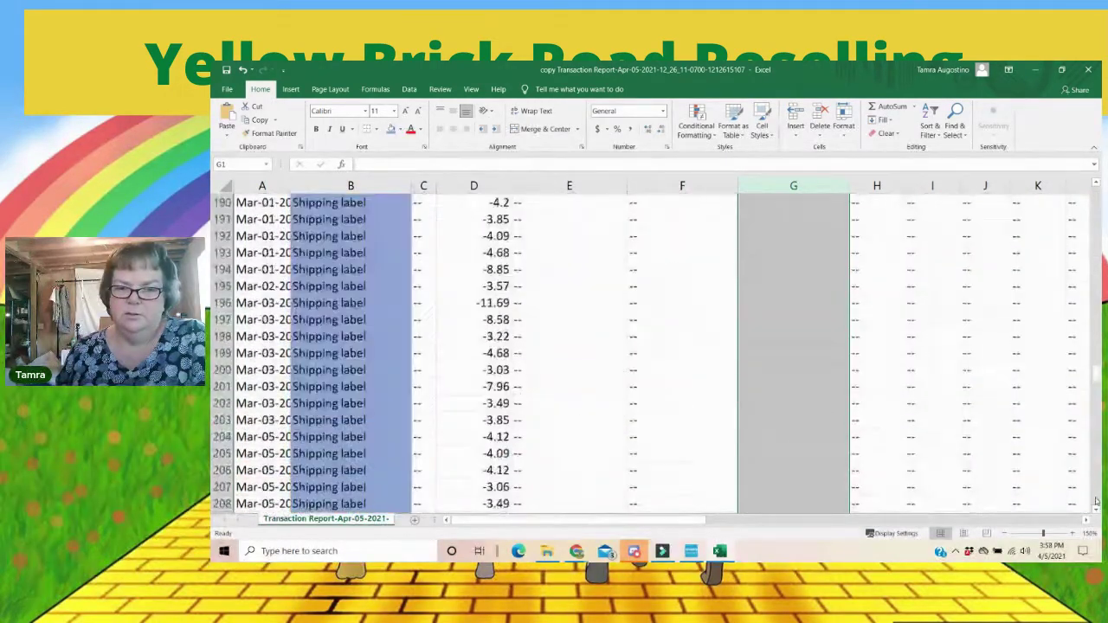
{"action": "scroll", "coordinate": [1096, 501], "scroll_direction": "down", "scroll_amount": 19}
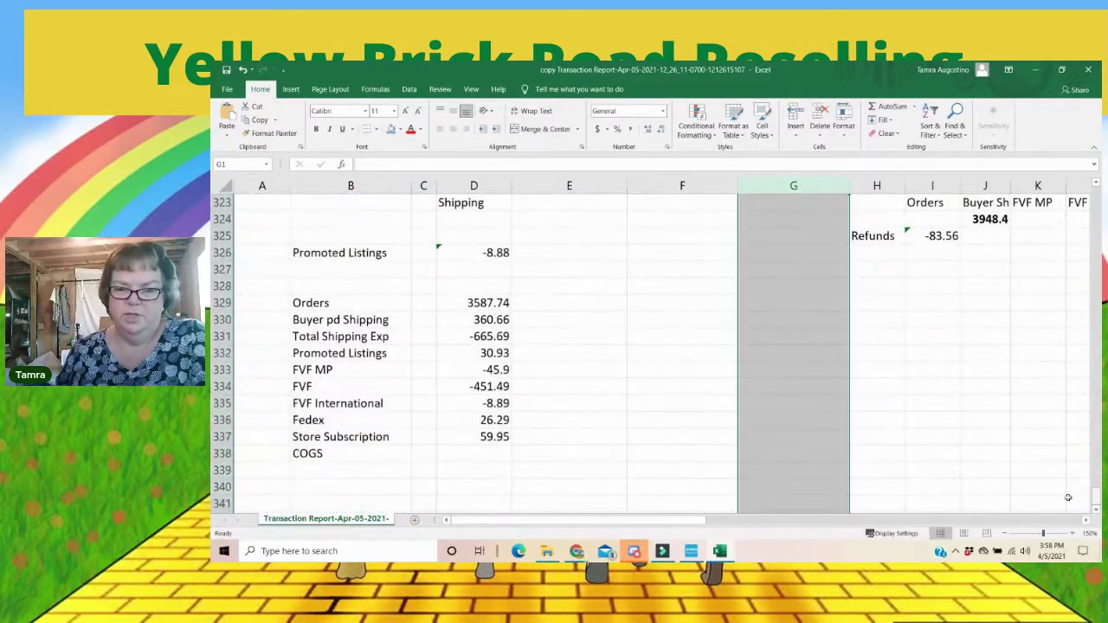
{"action": "left_click", "coordinate": [490, 320]}
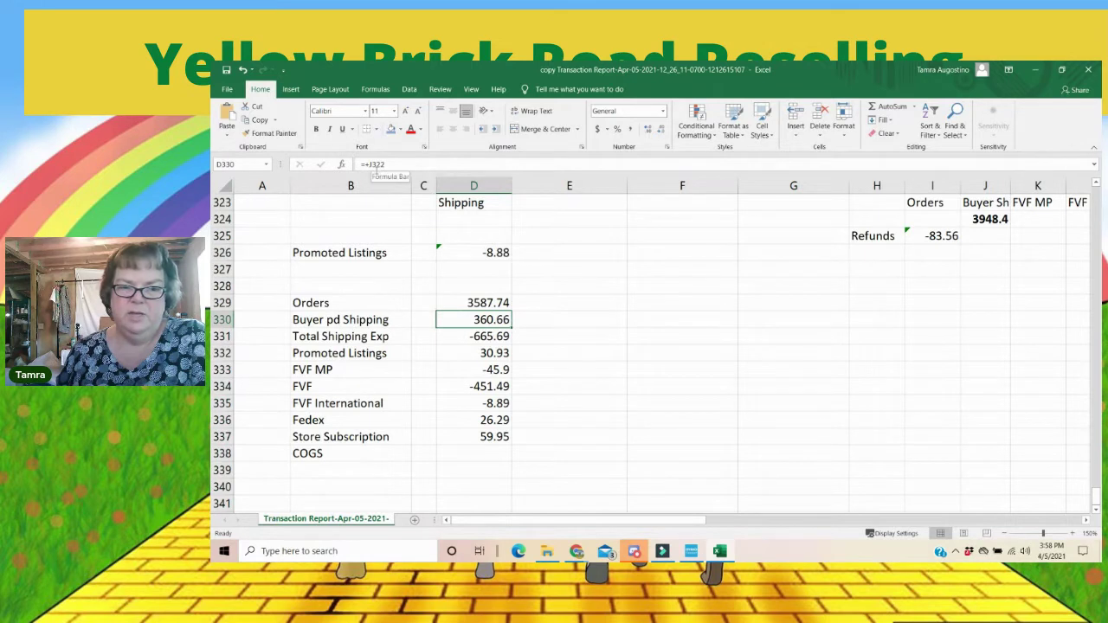
{"action": "left_click", "coordinate": [475, 336]}
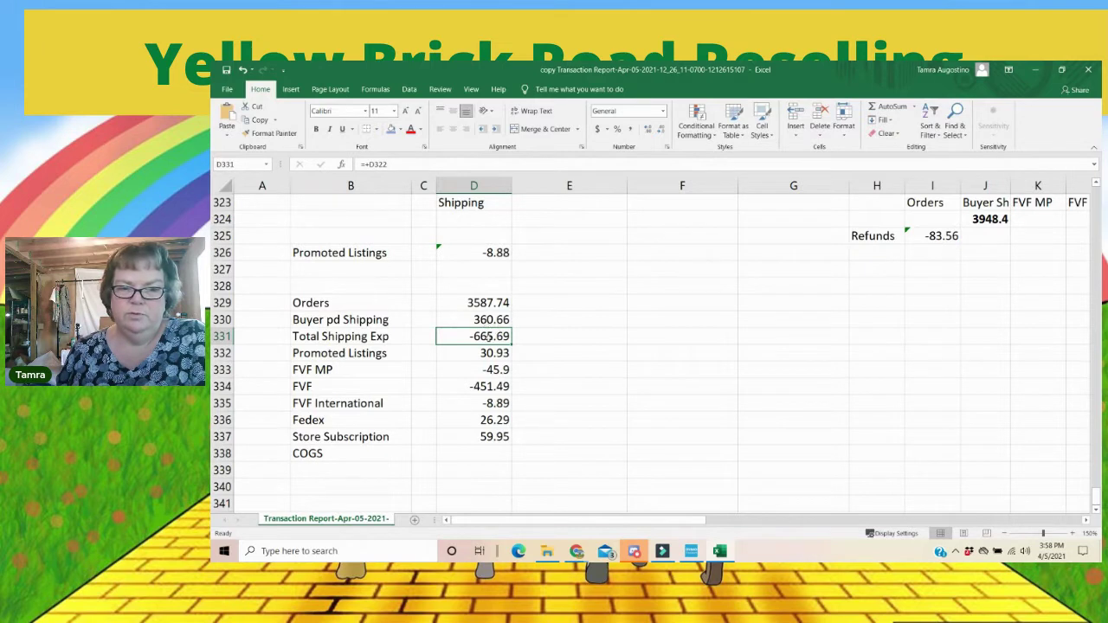
{"action": "left_click", "coordinate": [484, 386]}
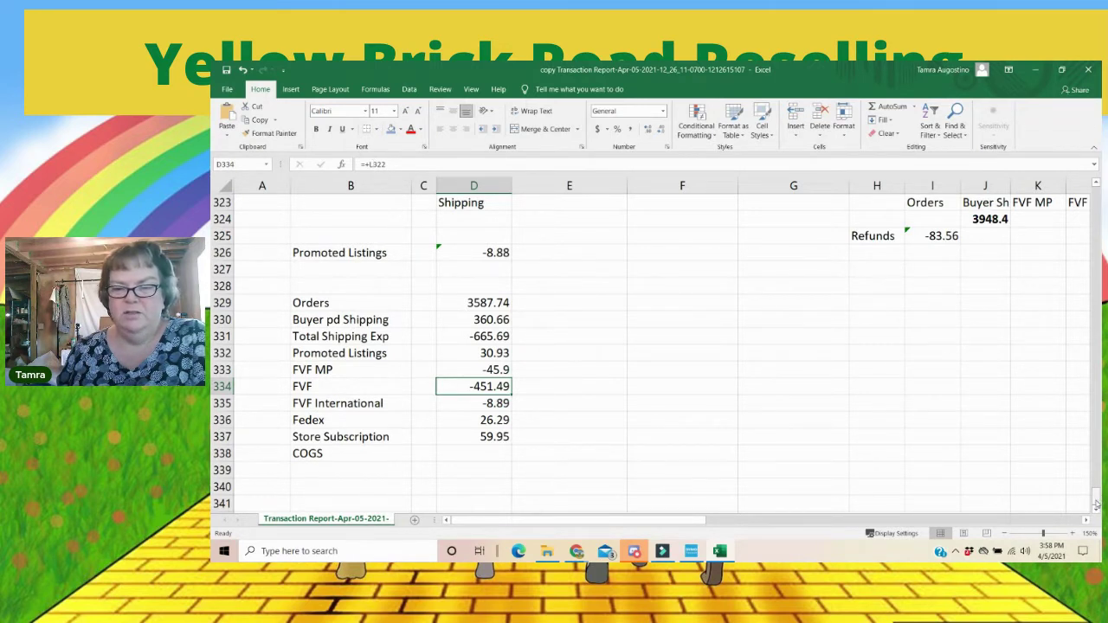
Step: Return to the header row and title the blank column G COGS in G1
{"action": "left_click_drag", "start_coordinate": [1096, 505], "coordinate": [1096, 489]}
{"action": "left_click_drag", "start_coordinate": [1100, 303], "coordinate": [1096, 192]}
{"action": "left_click", "coordinate": [797, 202]}
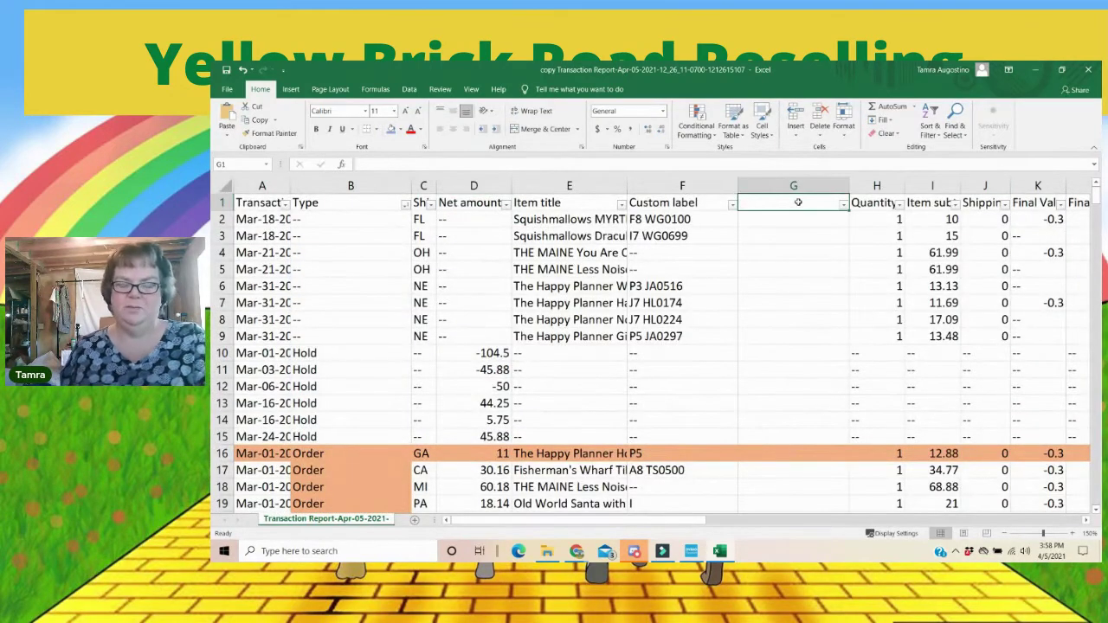
{"action": "type", "text": "COGS"}
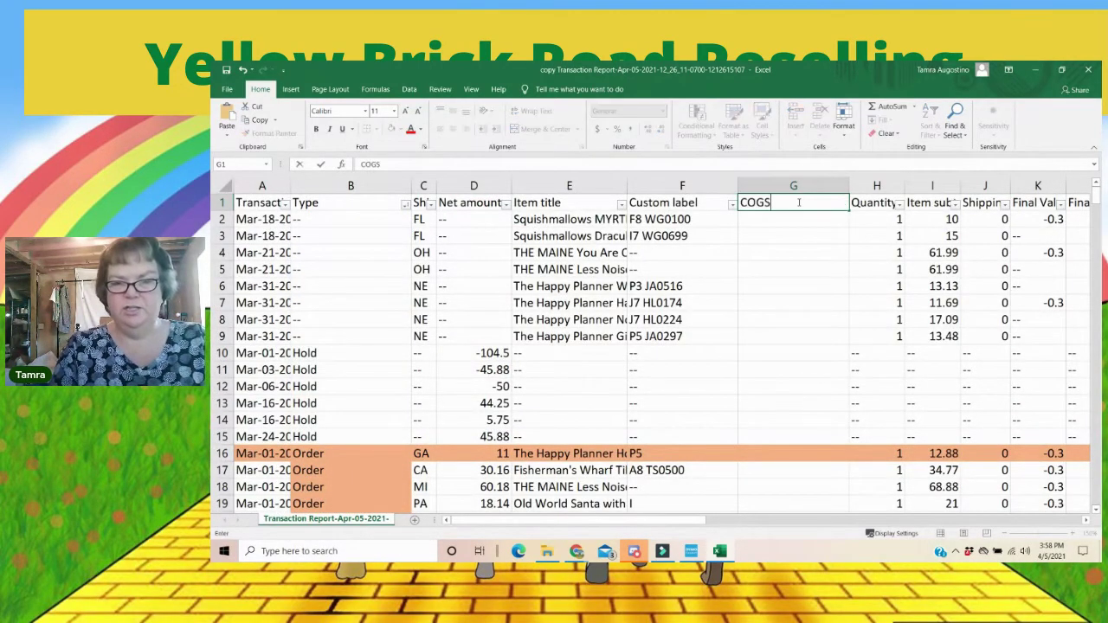
{"action": "key", "text": "Return"}
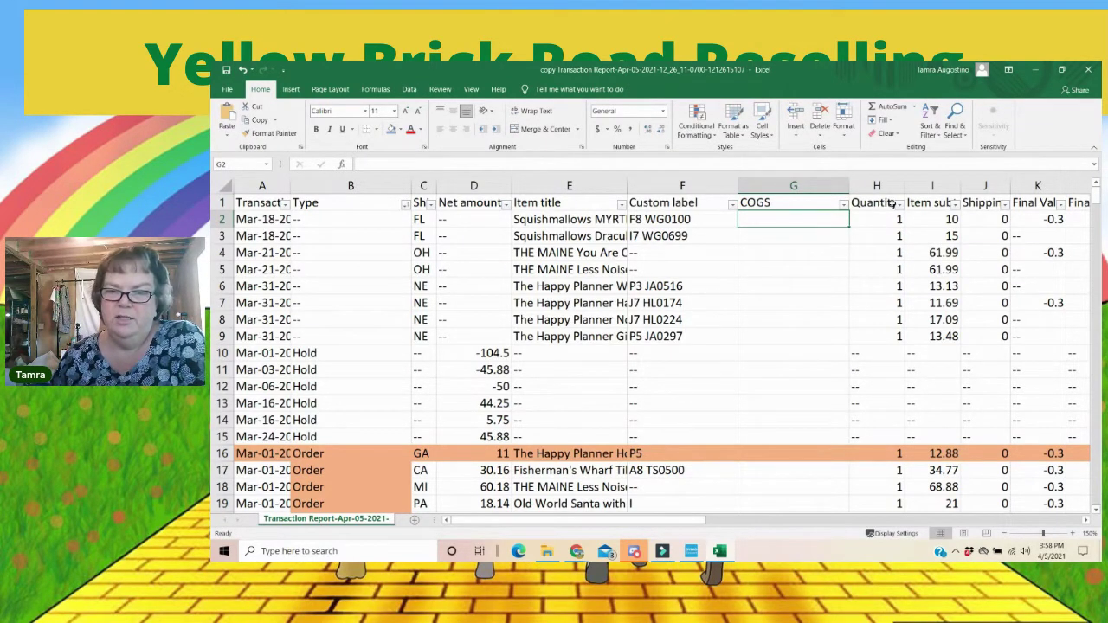
Step: Enter the cost of the two-unit Moleskine order in G25 as the formula +6.48*2, based on its custom label
{"action": "scroll", "coordinate": [877, 309], "scroll_direction": "down", "scroll_amount": 4}
{"action": "scroll", "coordinate": [877, 311], "scroll_direction": "down", "scroll_amount": 1}
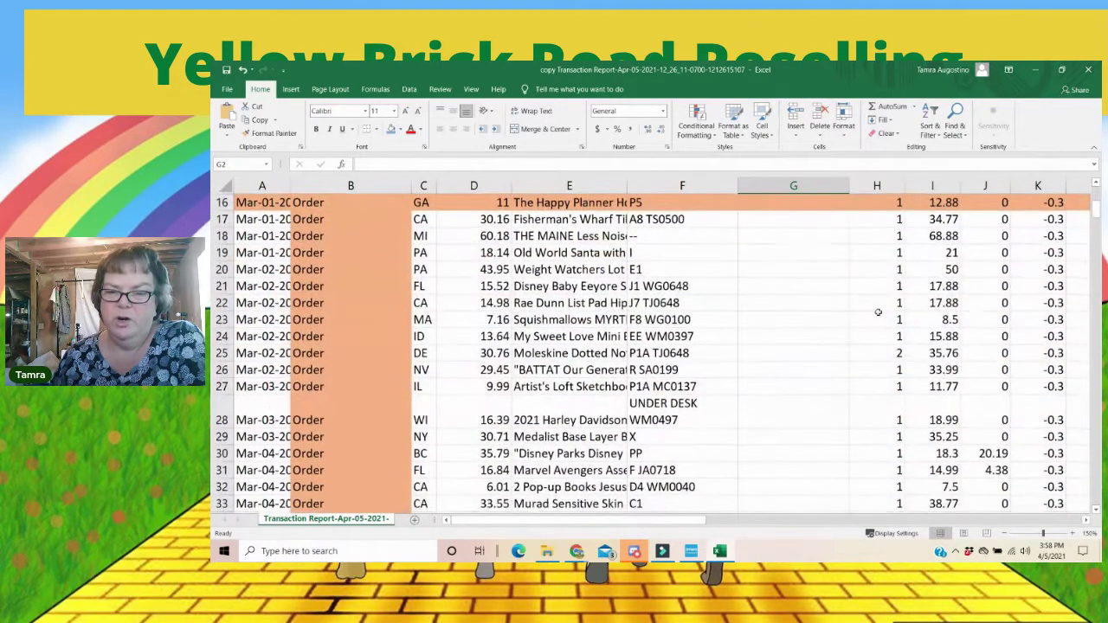
{"action": "left_click", "coordinate": [884, 352]}
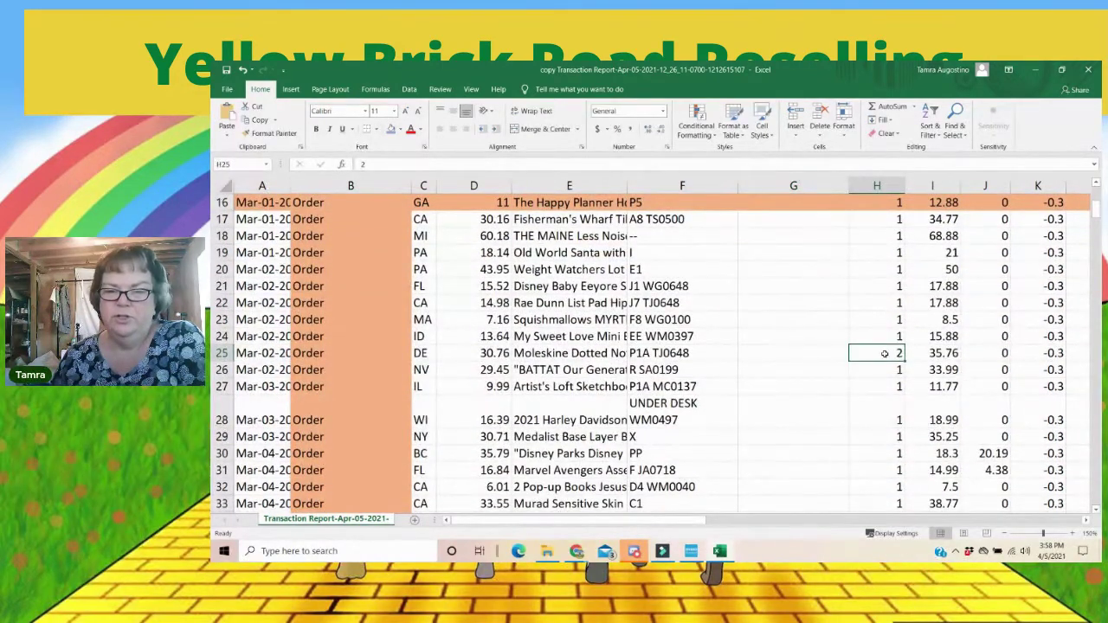
{"action": "left_click", "coordinate": [668, 354]}
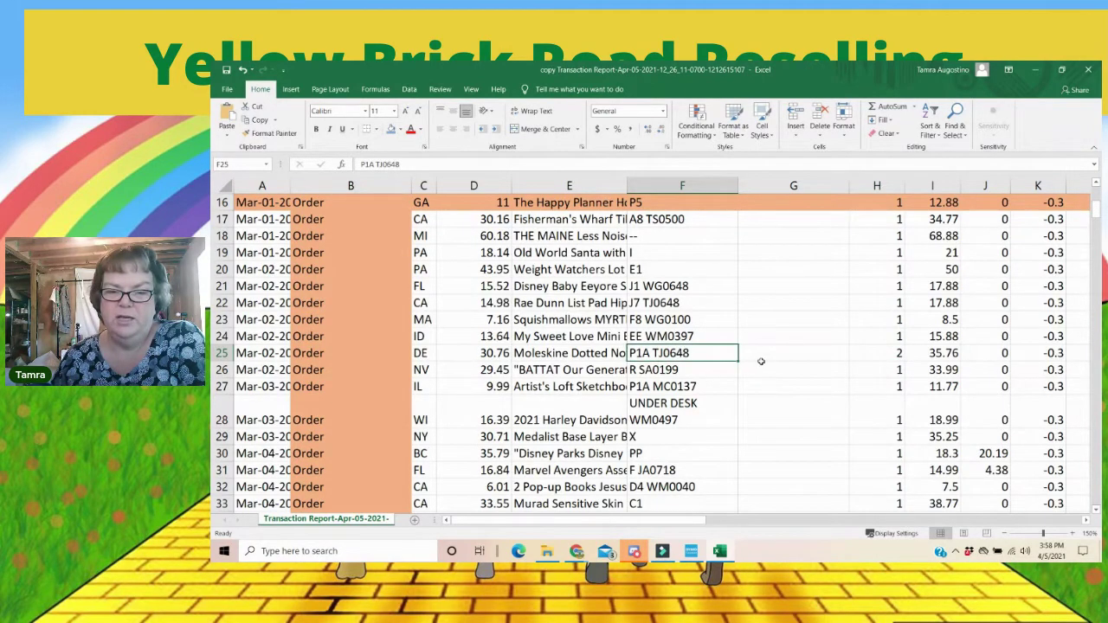
{"action": "left_click", "coordinate": [788, 358]}
{"action": "type", "text": "+"}
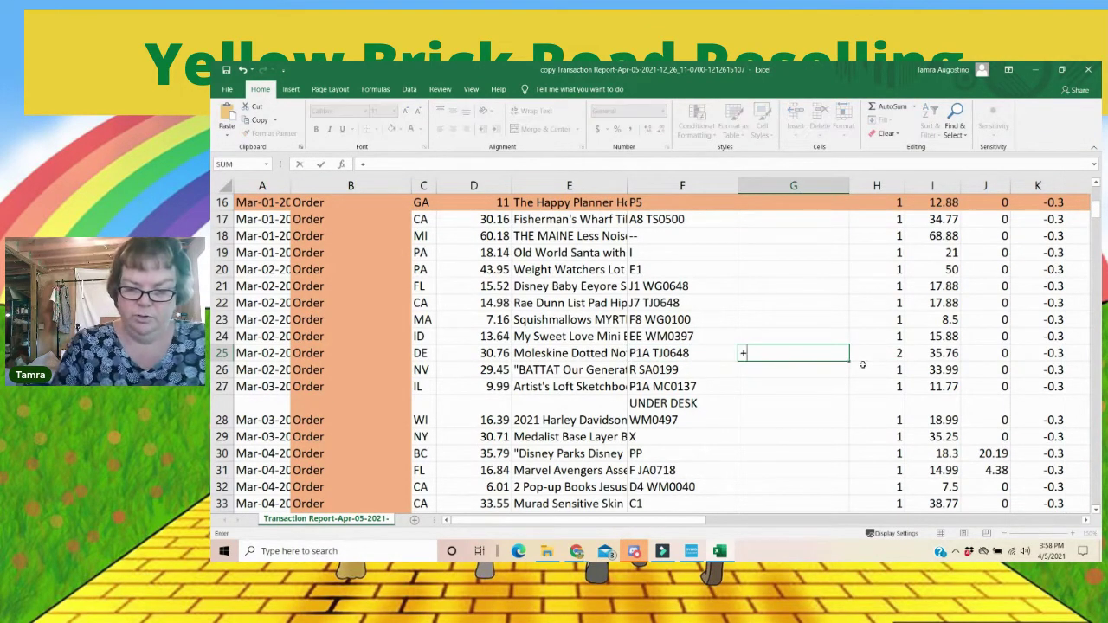
{"action": "type", "text": "6.48"}
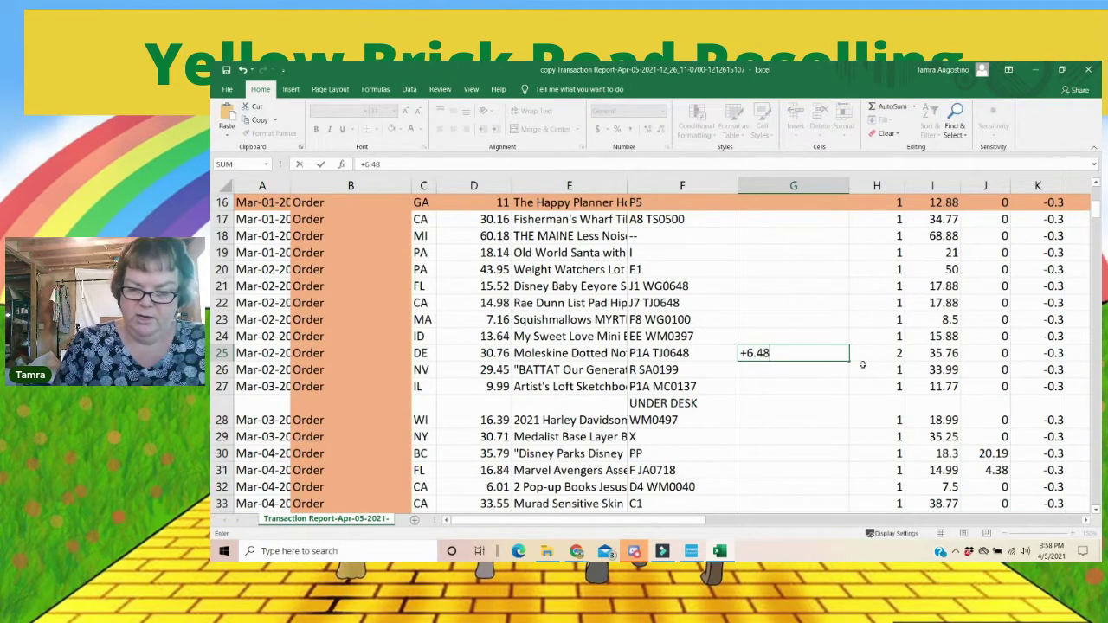
{"action": "type", "text": "*2"}
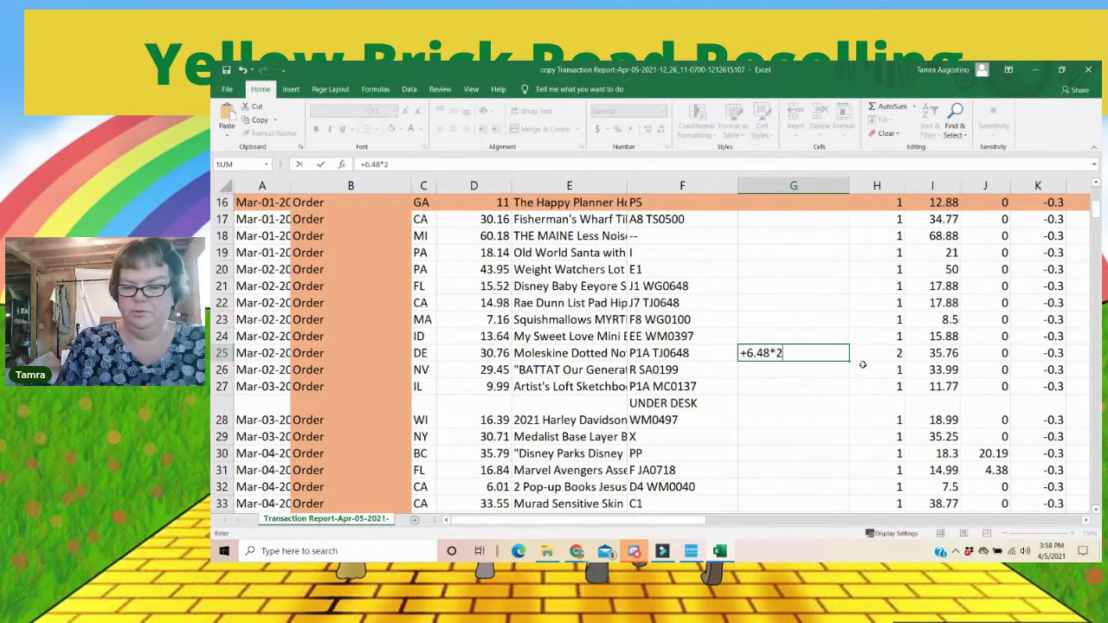
{"action": "key", "text": "Return"}
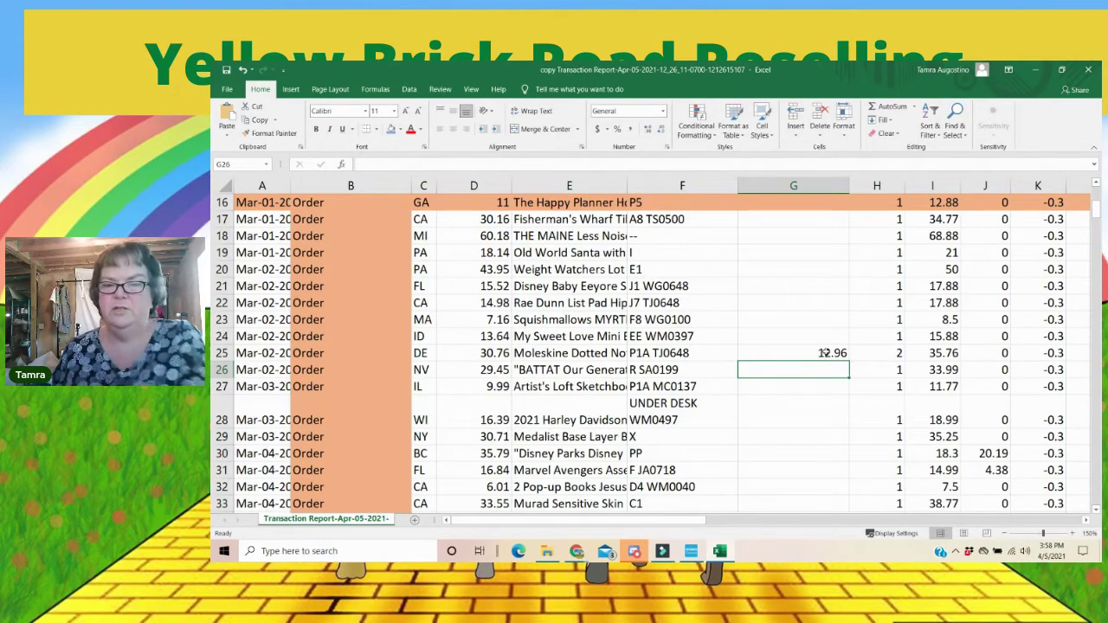
Step: Find the two-unit LEGO Super Mario order in row 75 and enter its cost of 24 in G75
{"action": "scroll", "coordinate": [824, 358], "scroll_direction": "down", "scroll_amount": 7}
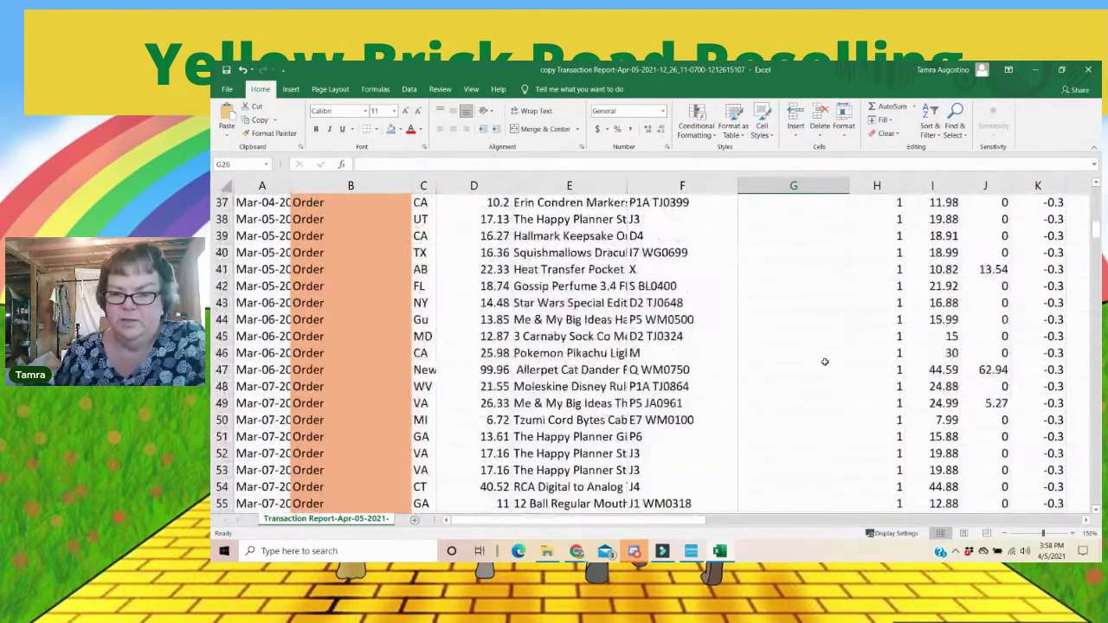
{"action": "scroll", "coordinate": [824, 362], "scroll_direction": "down", "scroll_amount": 11}
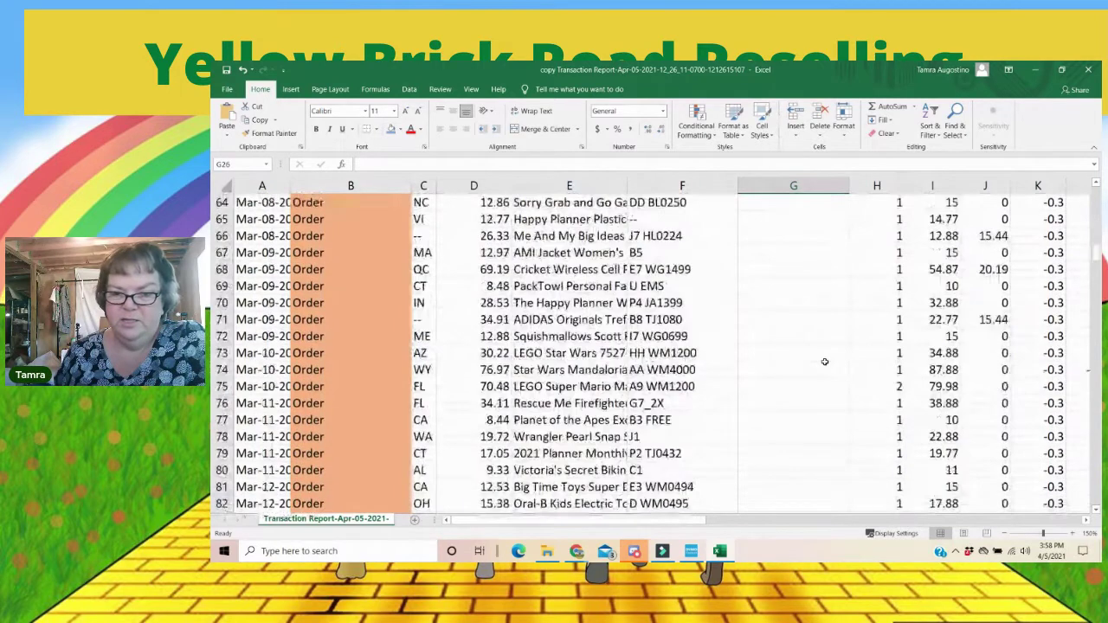
{"action": "left_click", "coordinate": [803, 287]}
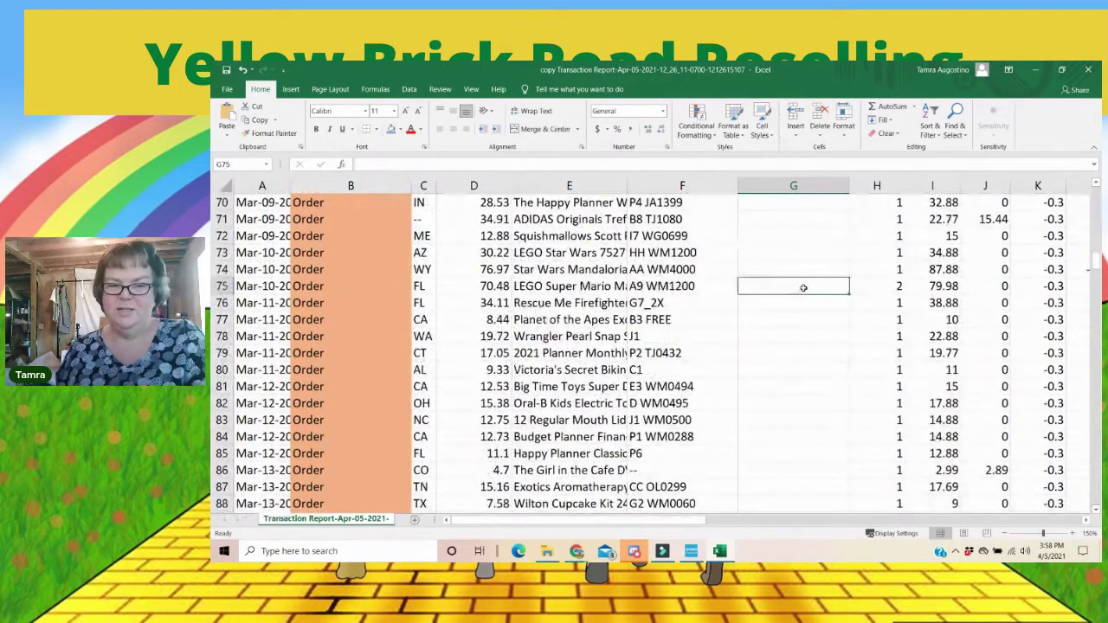
{"action": "type", "text": "24"}
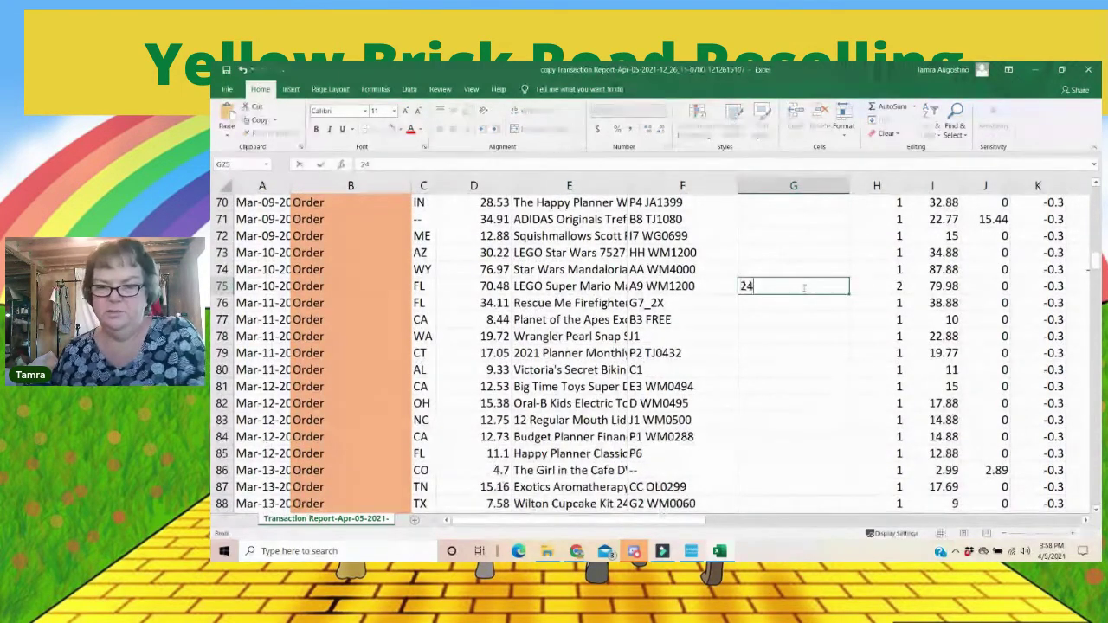
{"action": "key", "text": "Return"}
{"action": "left_click", "coordinate": [682, 290]}
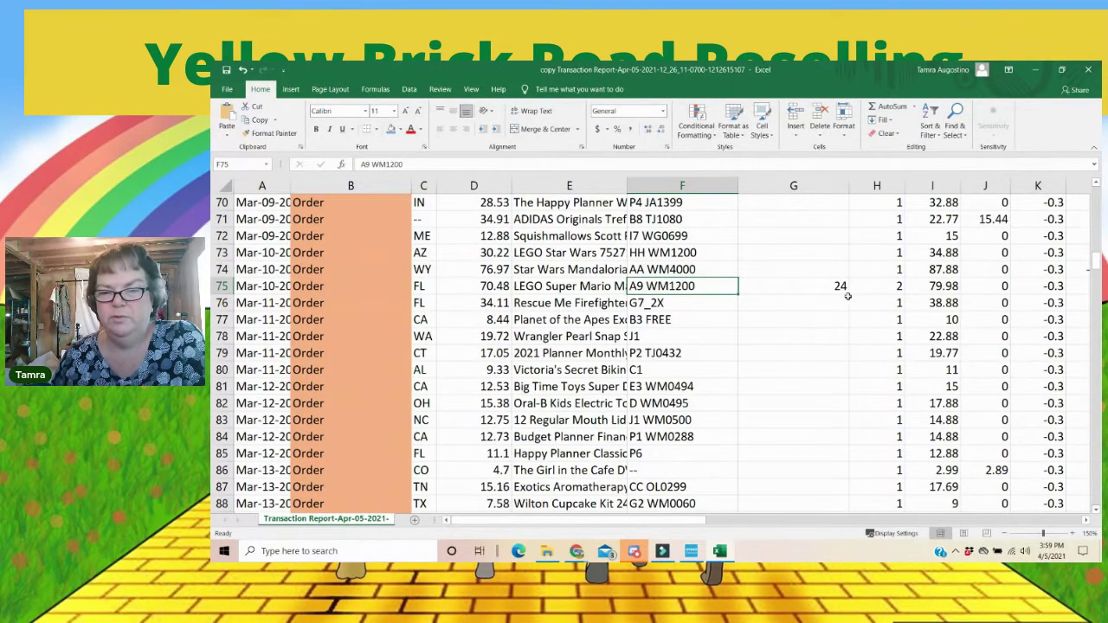
Step: Enter a cost of 9 in G89 for the two-unit Queen V Royal order
{"action": "scroll", "coordinate": [812, 364], "scroll_direction": "down", "scroll_amount": 6}
{"action": "scroll", "coordinate": [812, 285], "scroll_direction": "up", "scroll_amount": 1}
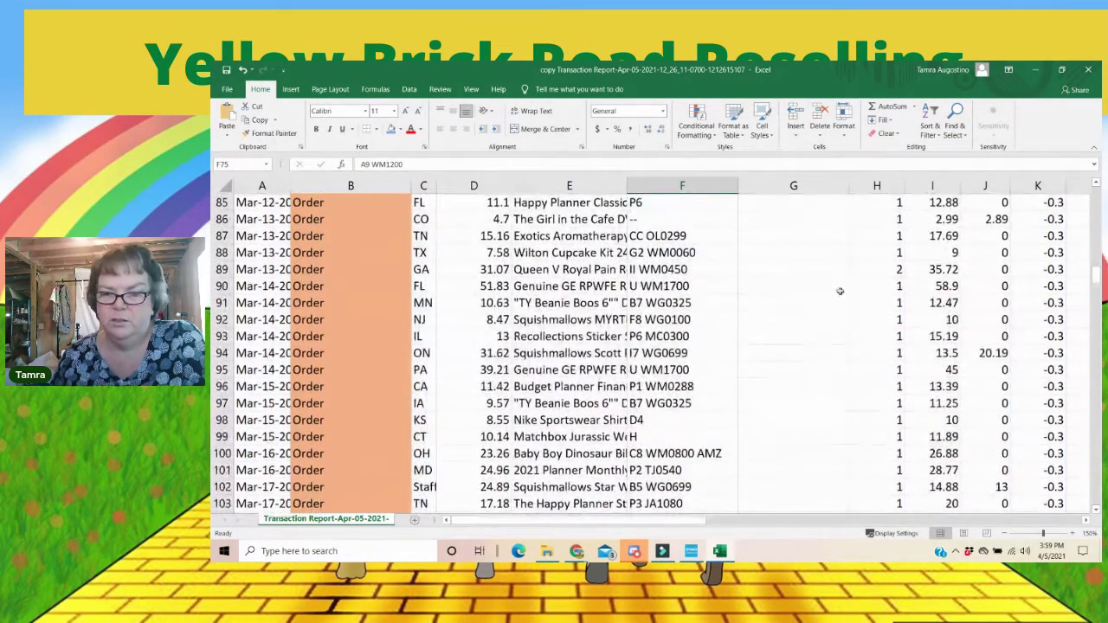
{"action": "left_click", "coordinate": [810, 270]}
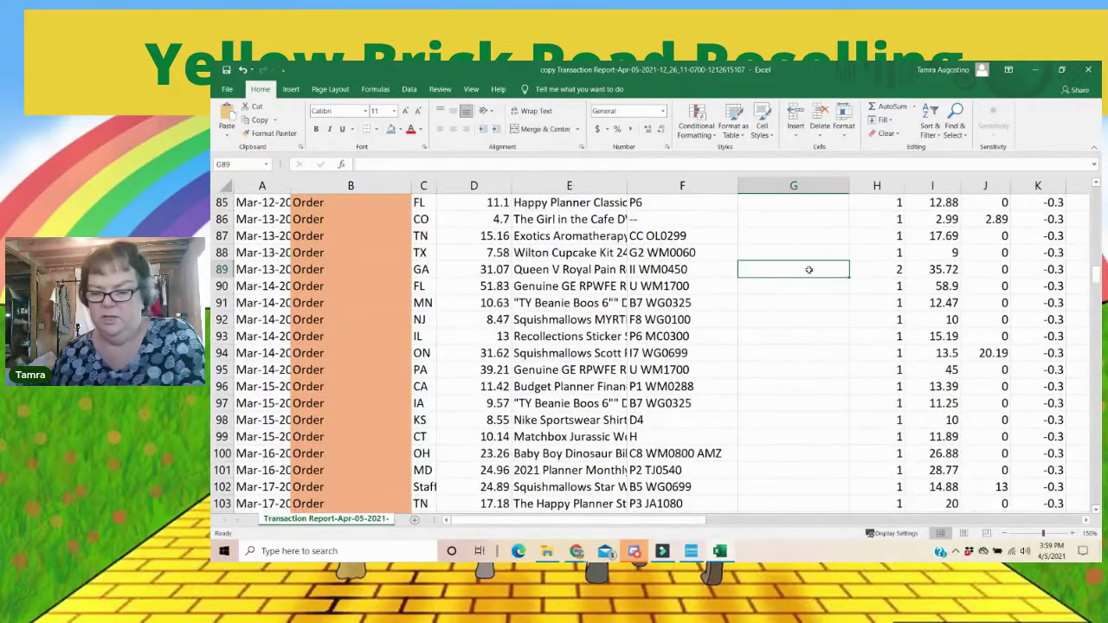
{"action": "type", "text": "9"}
{"action": "key", "text": "Return"}
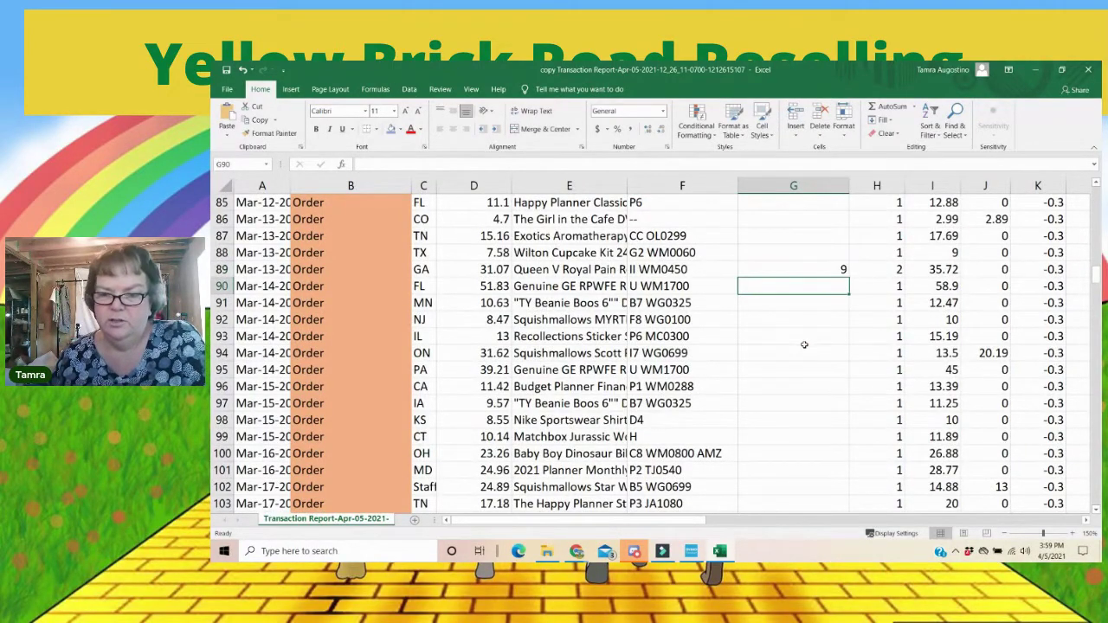
Step: Scan the remaining order quantities, return to the first rows, and enter the Squishmallows costs 1 in G2 and 6.99 in G3
{"action": "scroll", "coordinate": [804, 344], "scroll_direction": "down", "scroll_amount": 1}
{"action": "scroll", "coordinate": [804, 345], "scroll_direction": "down", "scroll_amount": 8}
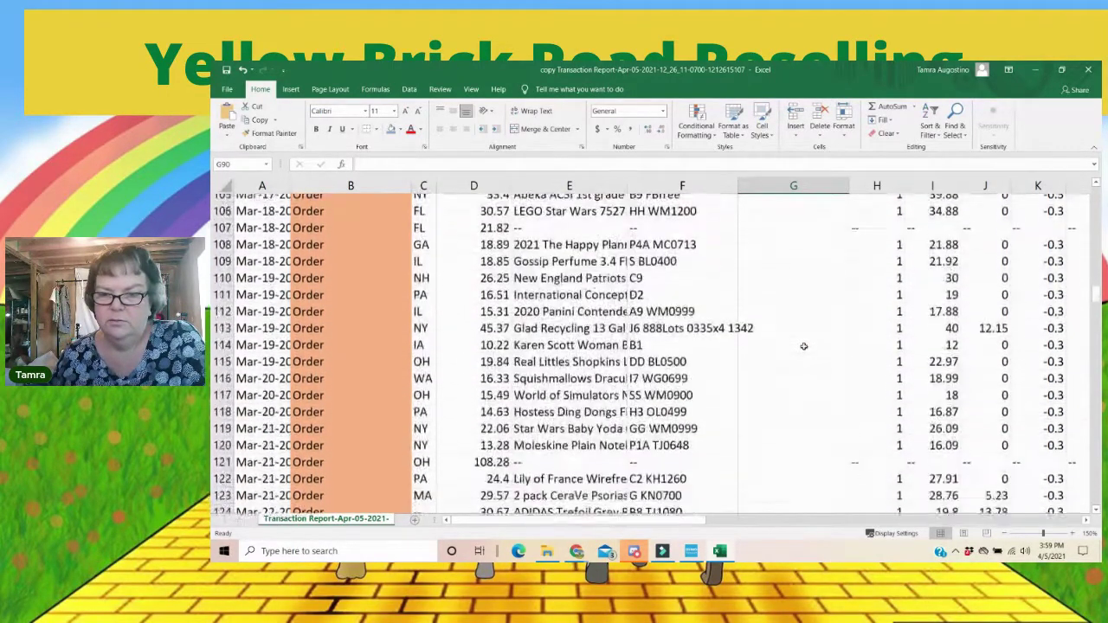
{"action": "scroll", "coordinate": [804, 347], "scroll_direction": "down", "scroll_amount": 8}
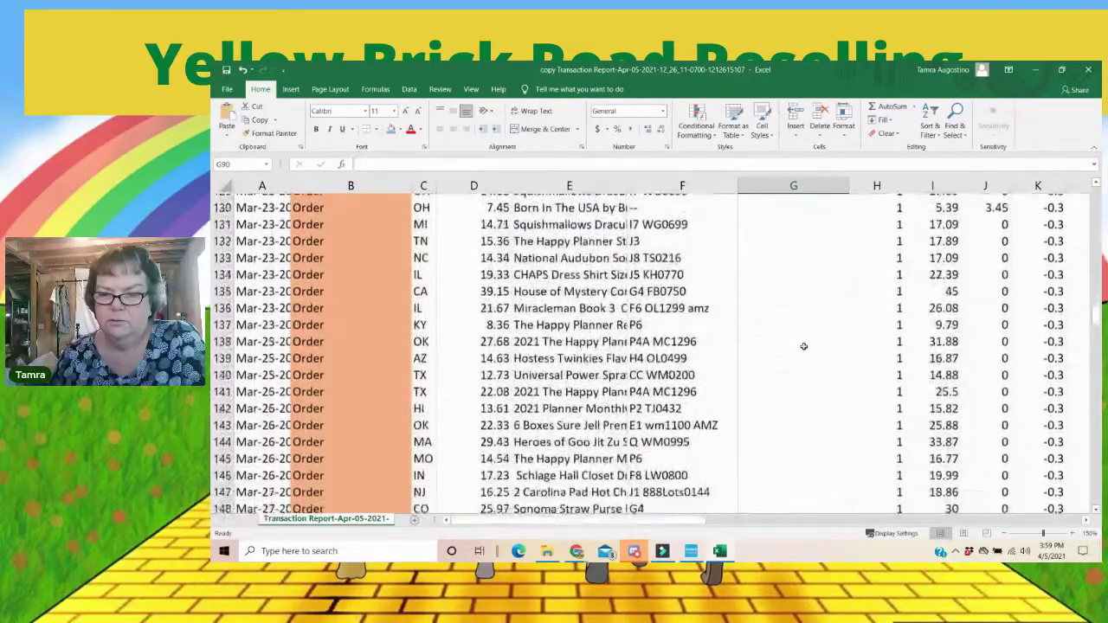
{"action": "scroll", "coordinate": [803, 346], "scroll_direction": "down", "scroll_amount": 6}
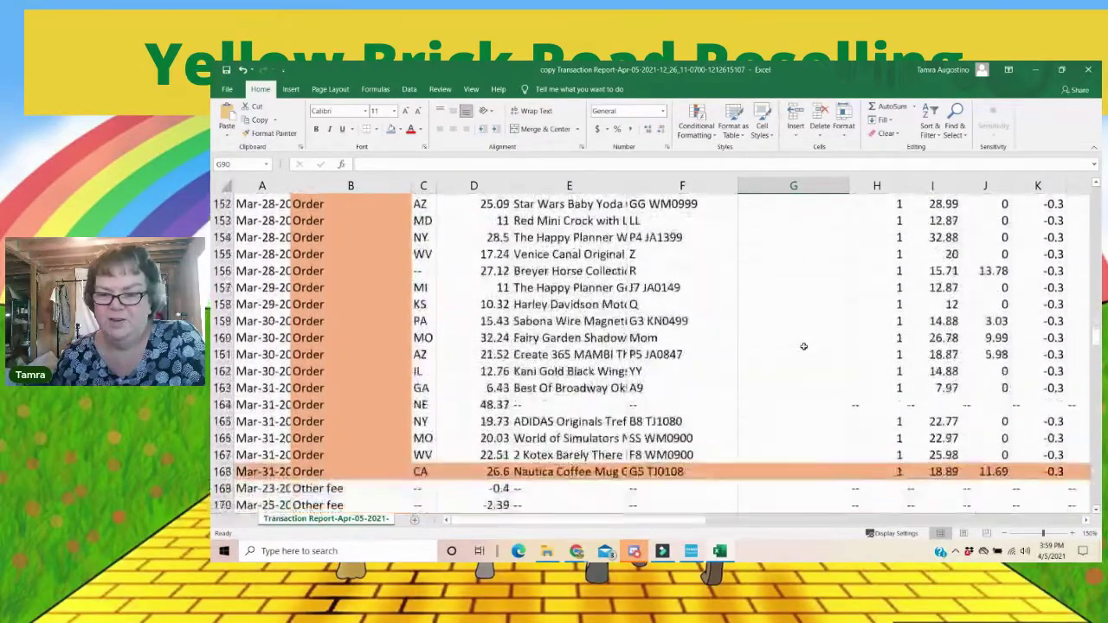
{"action": "scroll", "coordinate": [804, 347], "scroll_direction": "up", "scroll_amount": 20}
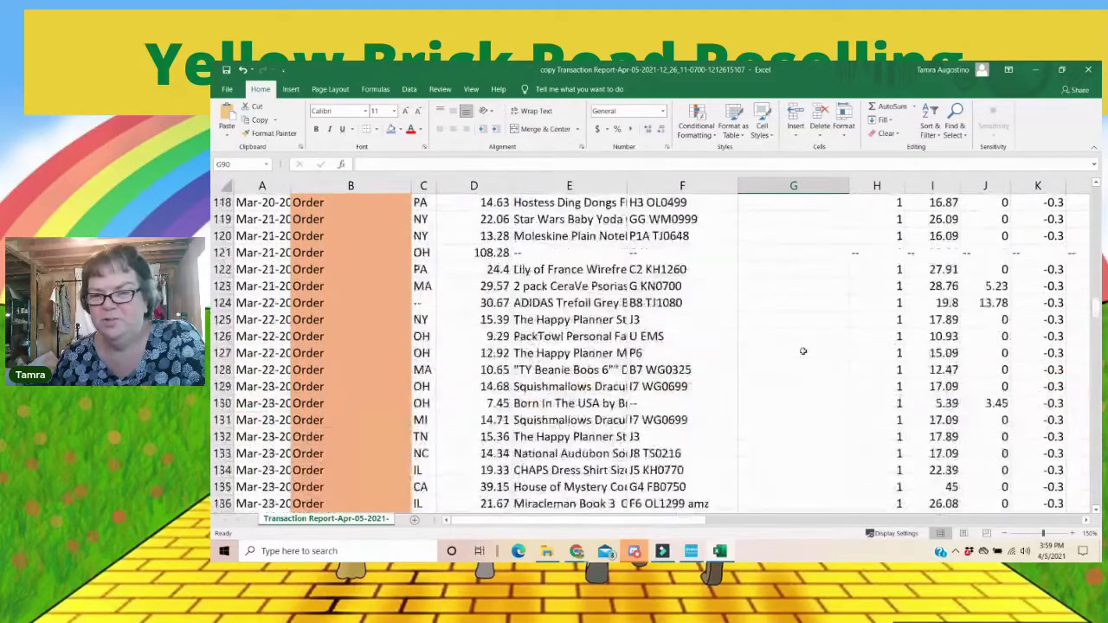
{"action": "scroll", "coordinate": [805, 348], "scroll_direction": "up", "scroll_amount": 20}
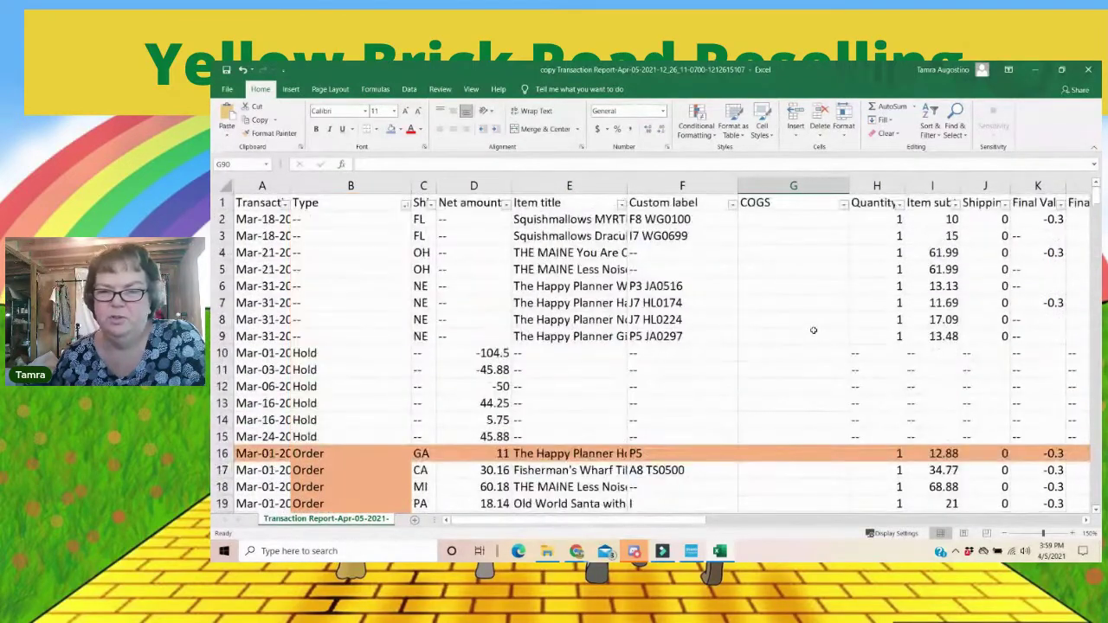
{"action": "left_click", "coordinate": [778, 219]}
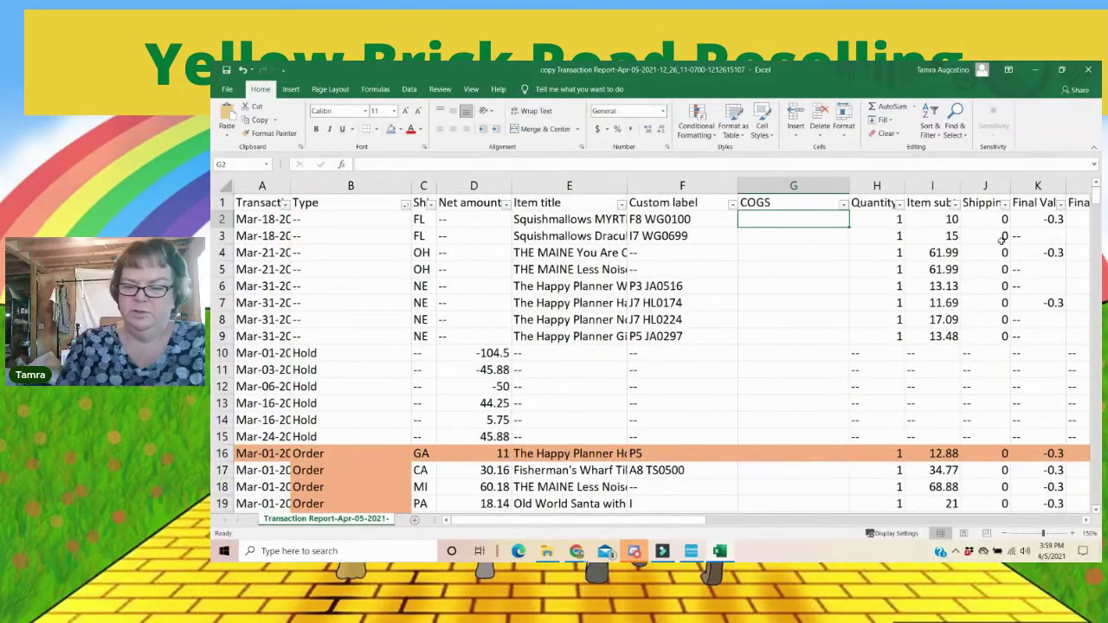
{"action": "type", "text": "1"}
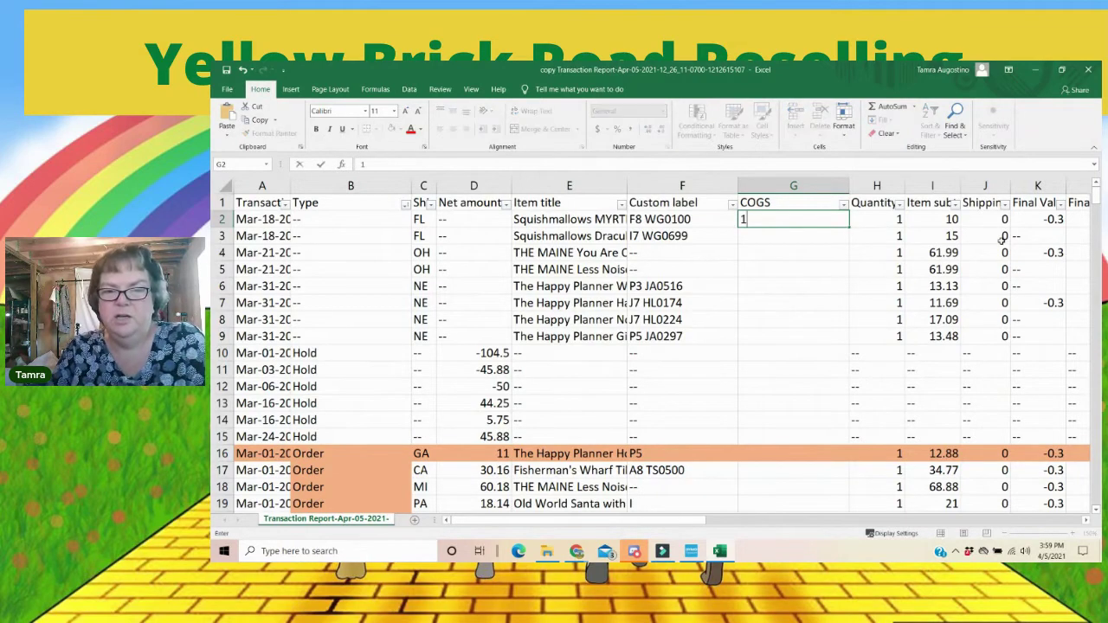
{"action": "key", "text": "Return"}
{"action": "type", "text": "6.99"}
{"action": "key", "text": "Return"}
Step: Leave G4 and G5 blank and enter the Happy Planner costs 5.16, 1.74 and 2.24 in G6 through G8
{"action": "key", "text": "Return"}
{"action": "key", "text": "Return"}
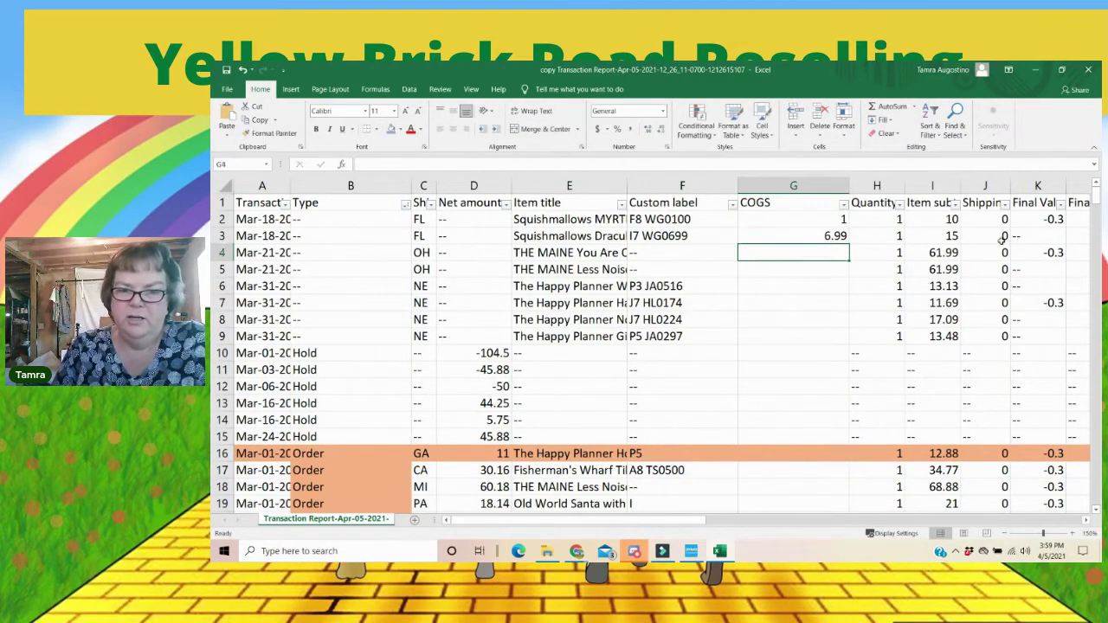
{"action": "type", "text": "5.16"}
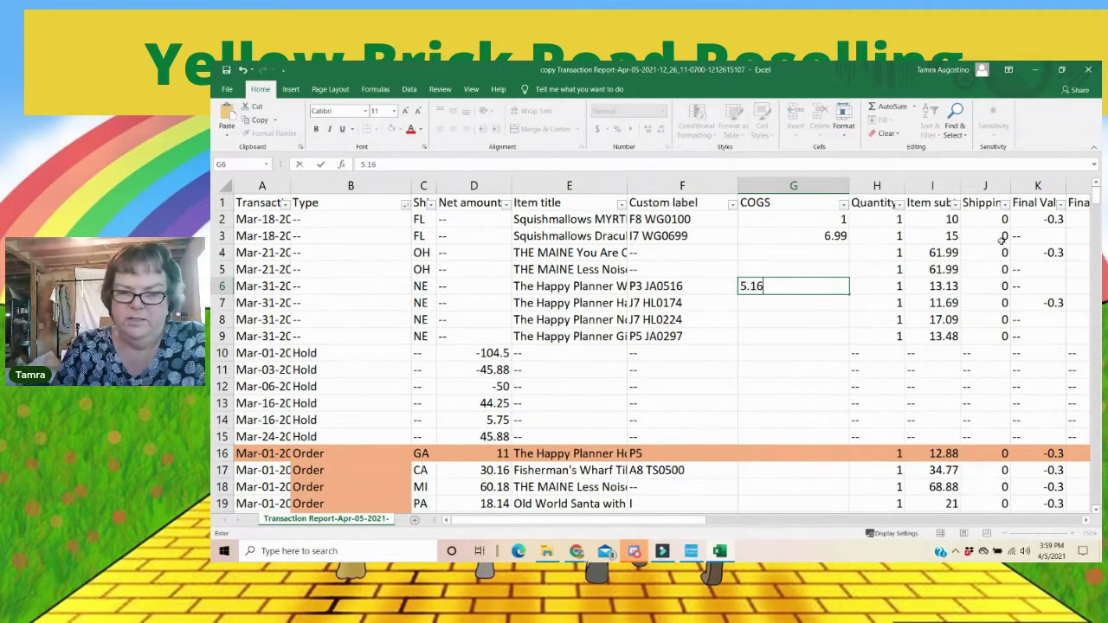
{"action": "key", "text": "Return"}
{"action": "type", "text": "1.74"}
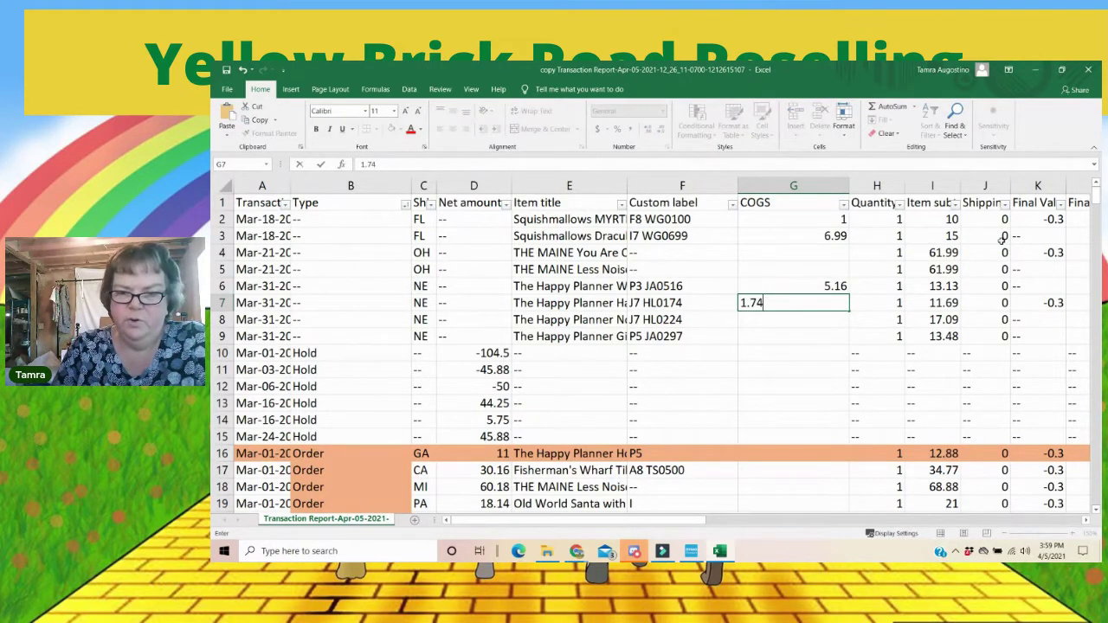
{"action": "key", "text": "Return"}
{"action": "type", "text": "2.24"}
{"action": "key", "text": "Return"}
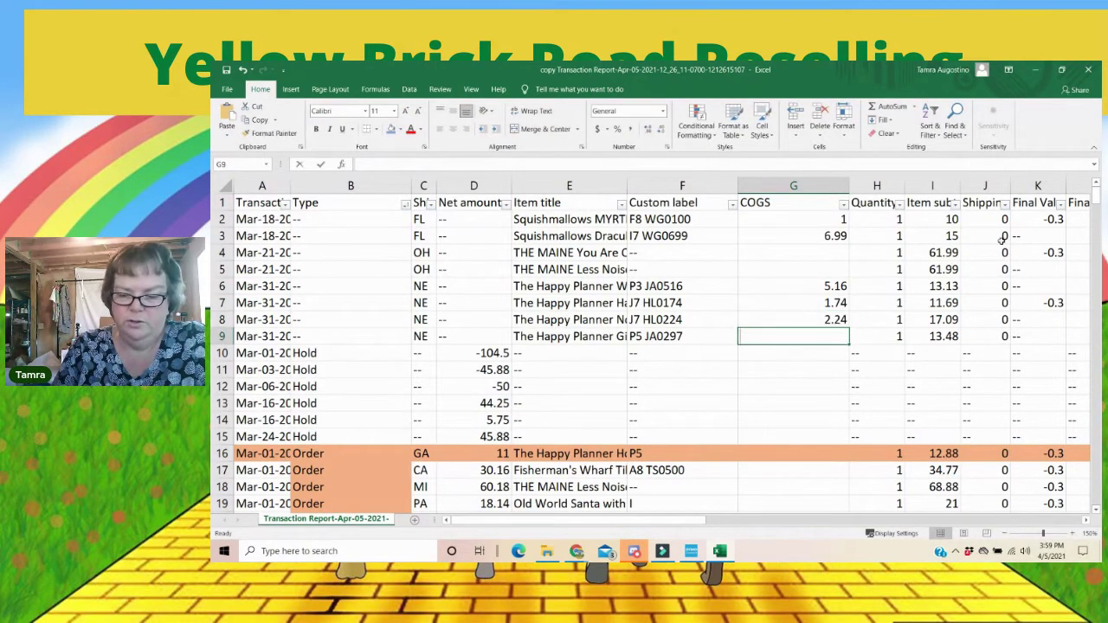
Step: Enter the Happy Planner cost 2.97 in G9, and enter 19.99 in G4 and G5 for the two THE MAINE records
{"action": "type", "text": "2.97"}
{"action": "key", "text": "Return"}
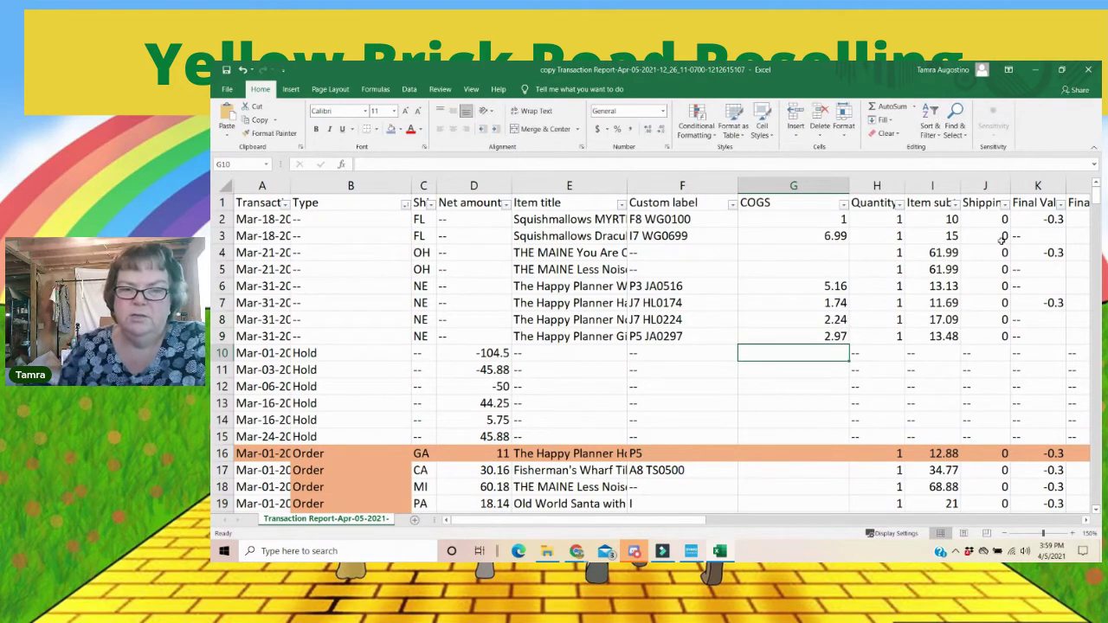
{"action": "left_click_drag", "start_coordinate": [663, 256], "coordinate": [656, 266]}
{"action": "left_click", "coordinate": [576, 253]}
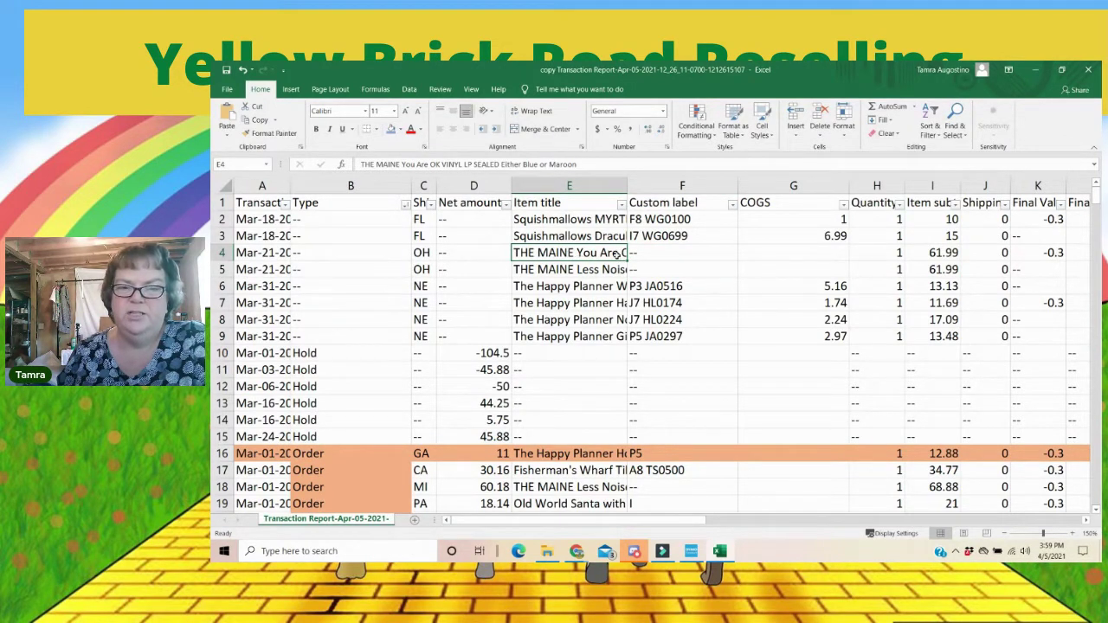
{"action": "left_click", "coordinate": [808, 253]}
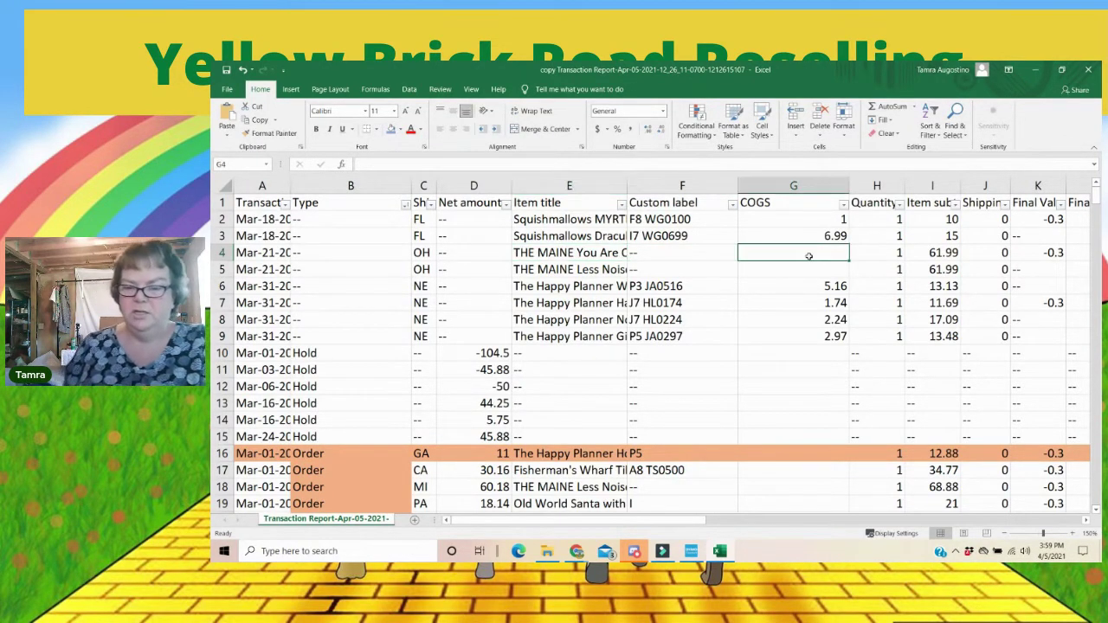
{"action": "type", "text": "19.99"}
{"action": "key", "text": "Return"}
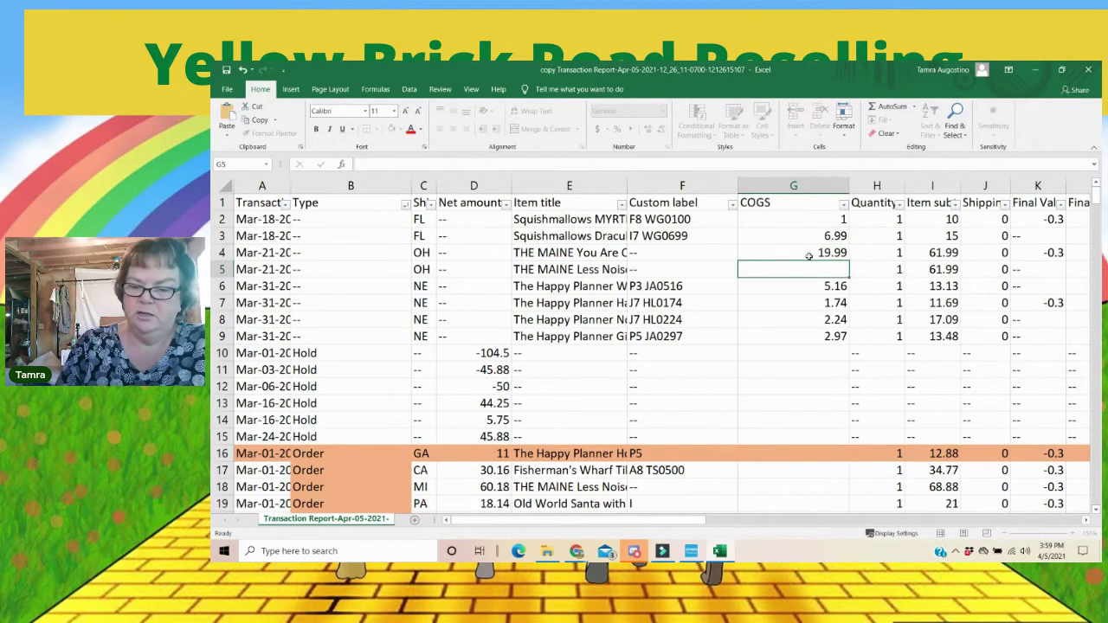
{"action": "type", "text": "19.99"}
{"action": "key", "text": "Return"}
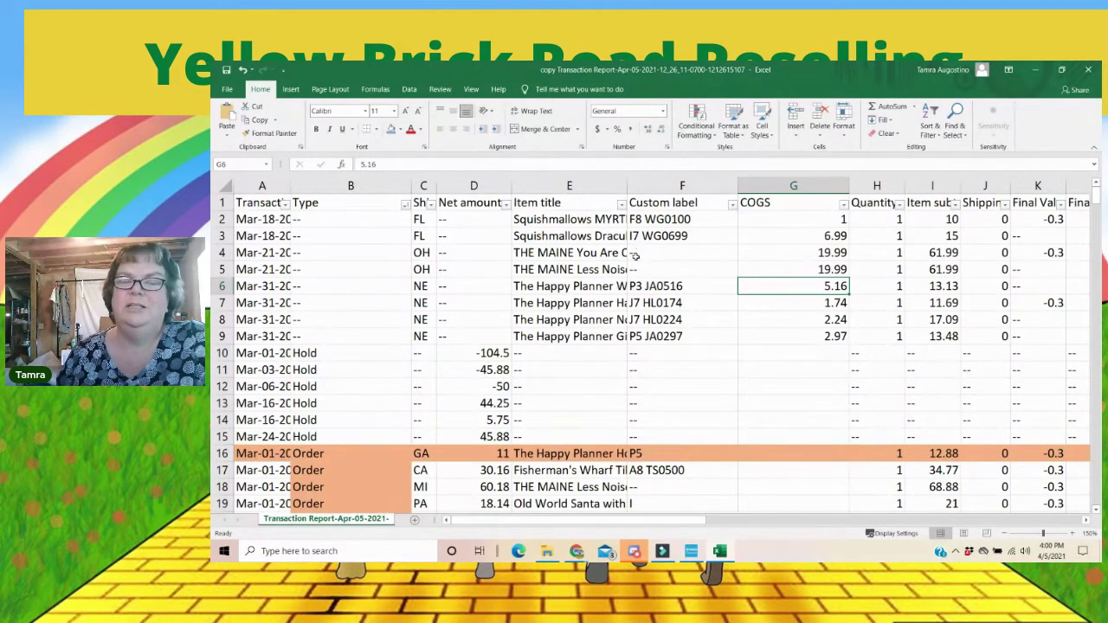
Step: Widen the Item title column and narrow the Net amount and Type columns so the order titles are easier to read
{"action": "scroll", "coordinate": [679, 332], "scroll_direction": "down", "scroll_amount": 2}
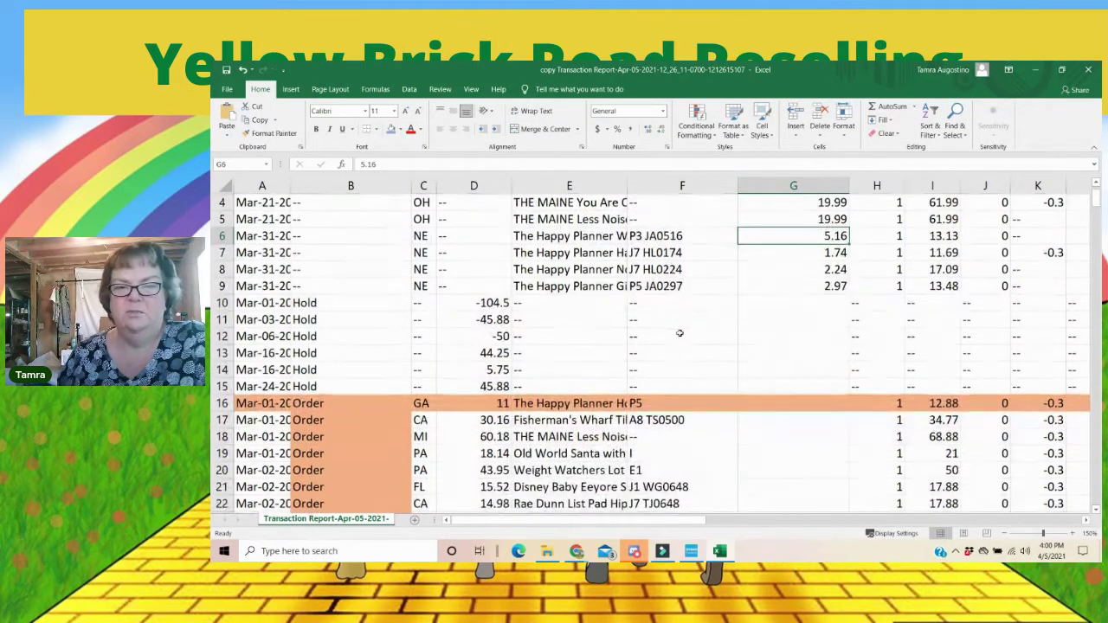
{"action": "scroll", "coordinate": [679, 332], "scroll_direction": "down", "scroll_amount": 2}
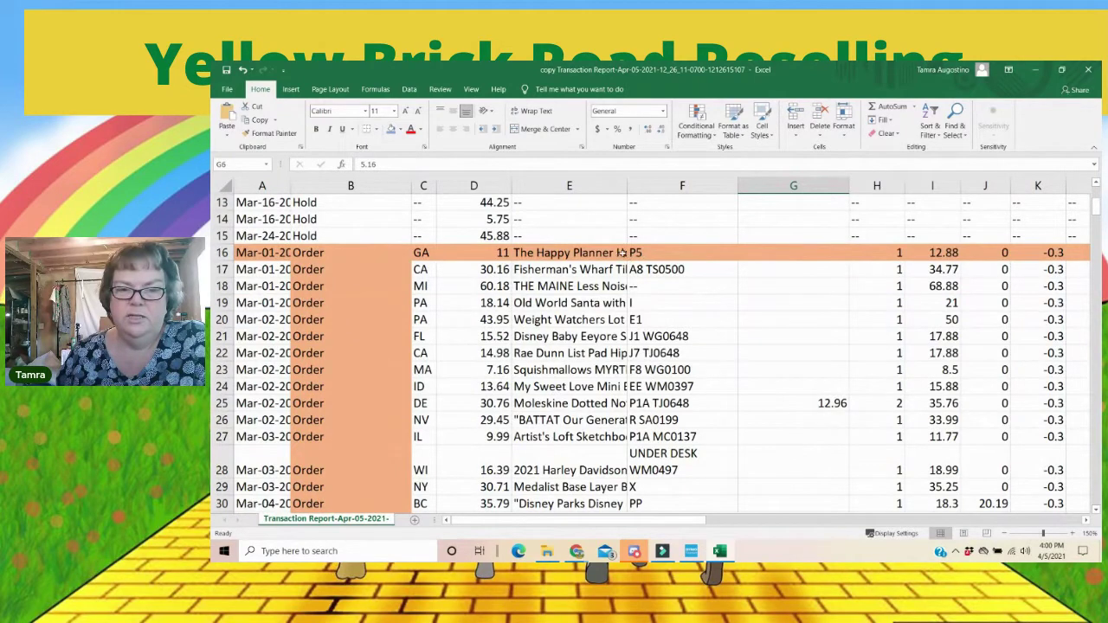
{"action": "left_click", "coordinate": [778, 253]}
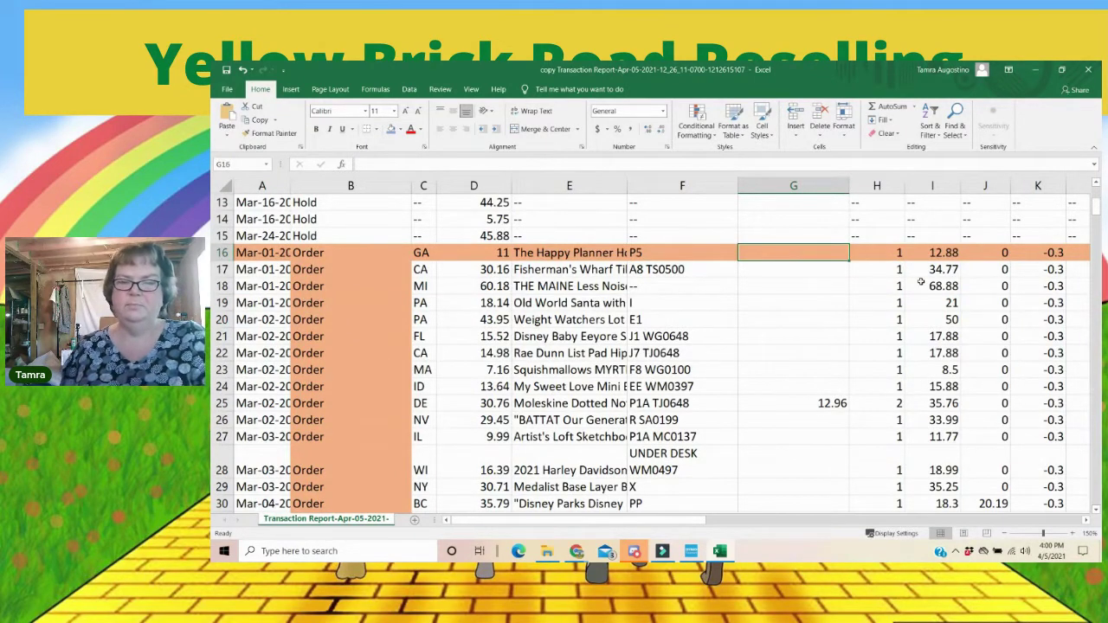
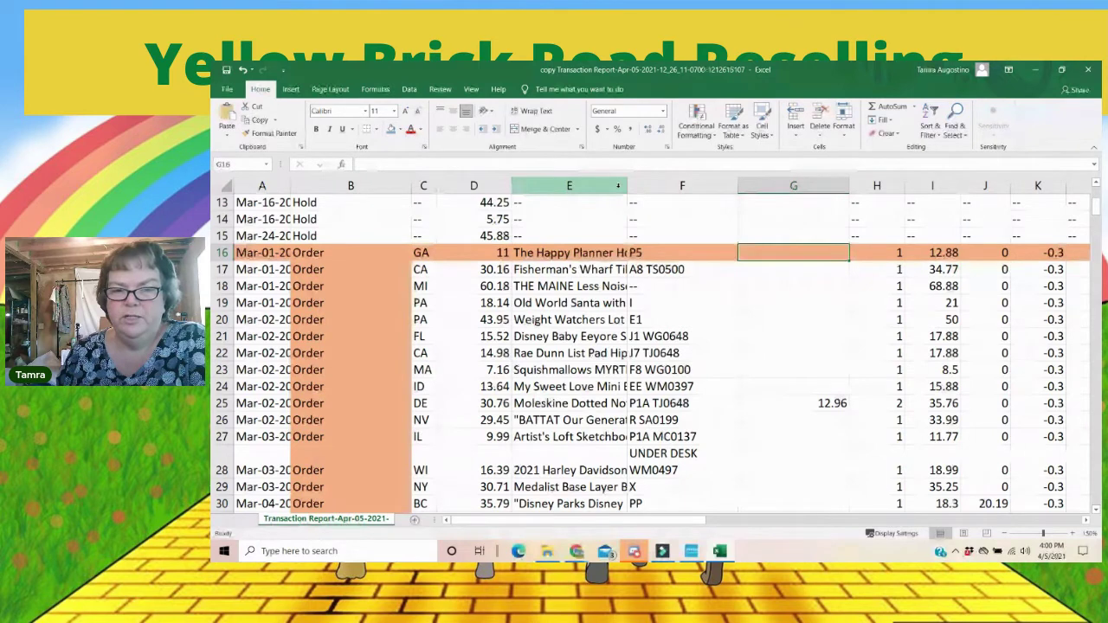
{"action": "left_click_drag", "start_coordinate": [617, 185], "coordinate": [683, 186]}
{"action": "left_click_drag", "start_coordinate": [516, 185], "coordinate": [485, 186]}
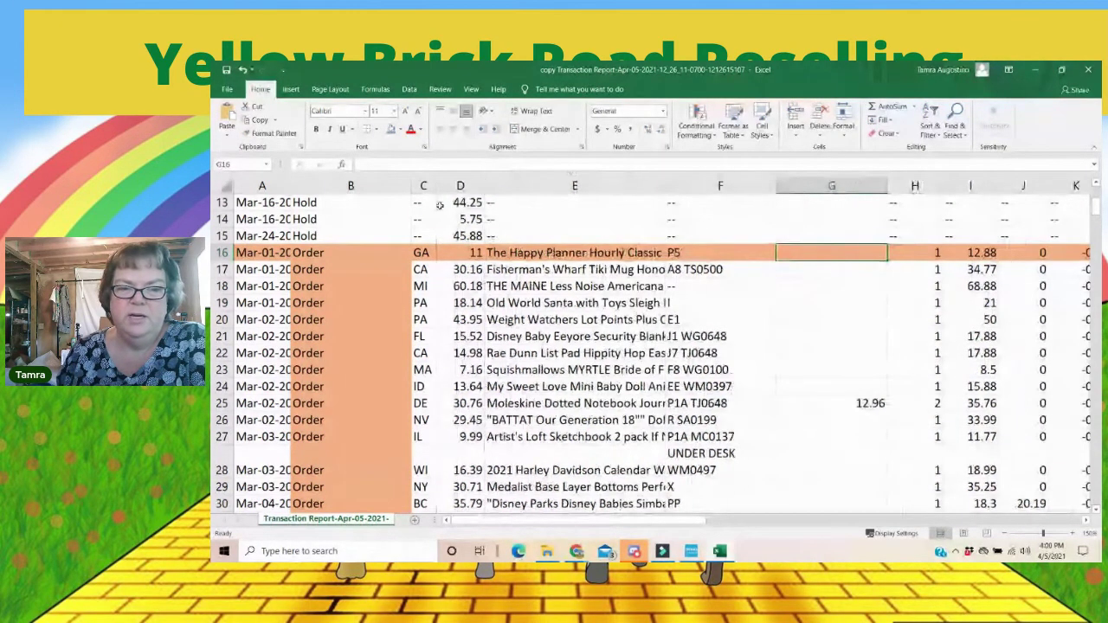
{"action": "left_click_drag", "start_coordinate": [411, 185], "coordinate": [330, 196]}
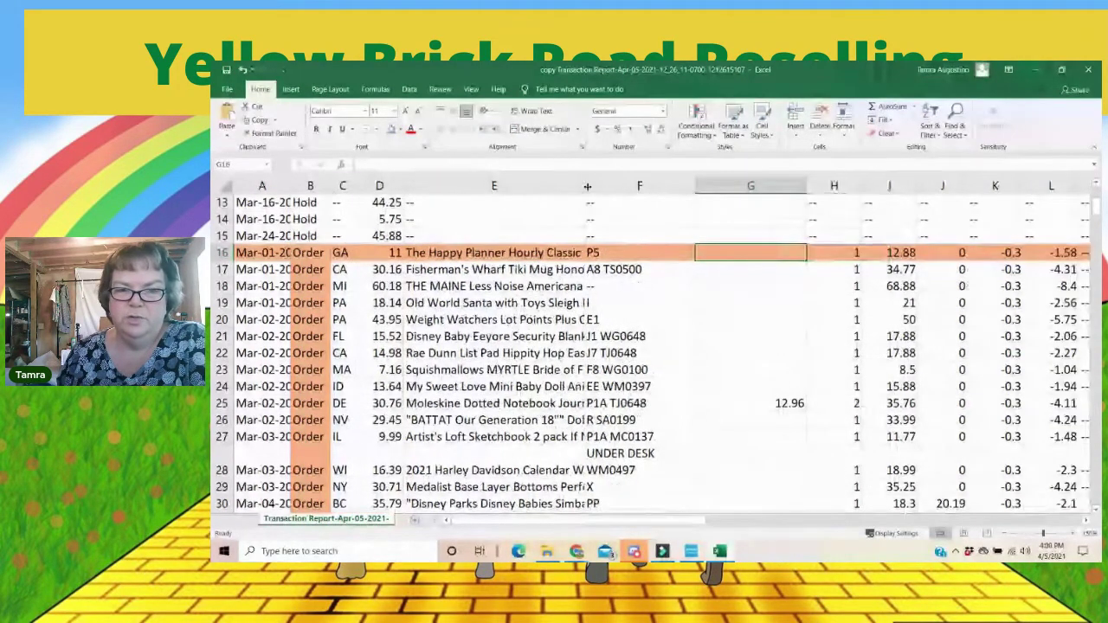
{"action": "left_click_drag", "start_coordinate": [585, 186], "coordinate": [633, 187]}
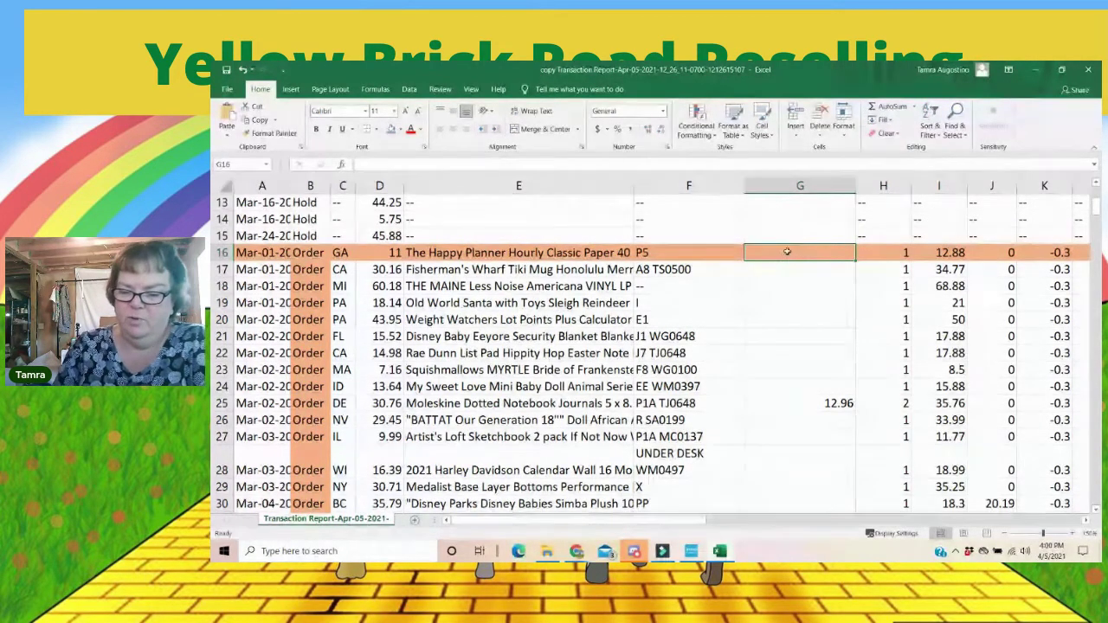
Step: Enter the order costs 4, 5, 19.99 and 3 in G16 through G19
{"action": "type", "text": "4"}
{"action": "key", "text": "Return"}
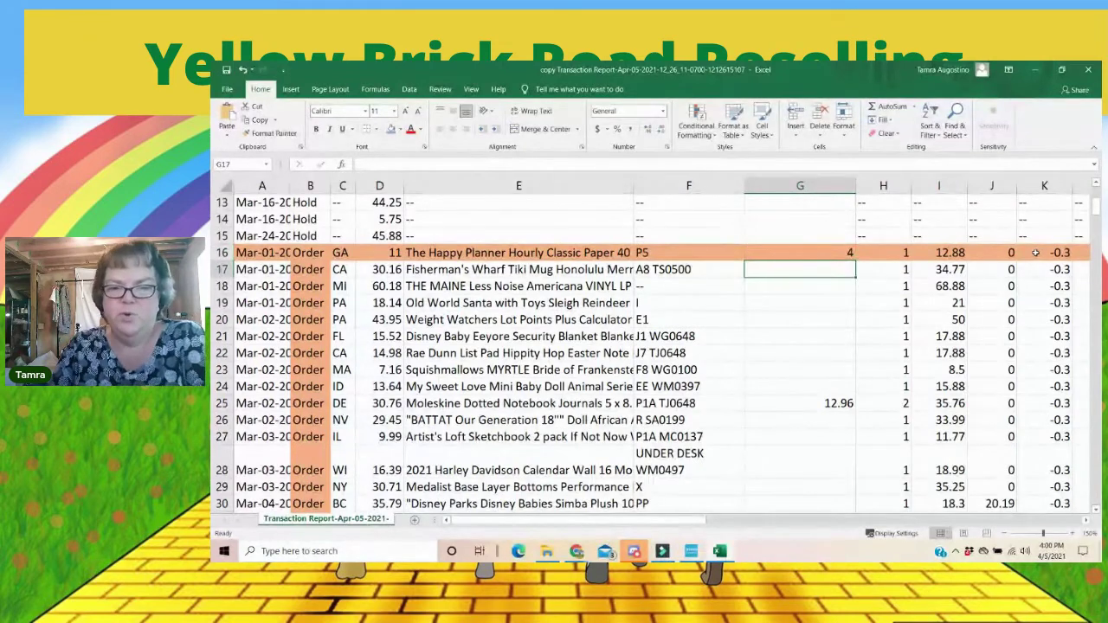
{"action": "type", "text": "5"}
{"action": "key", "text": "Return"}
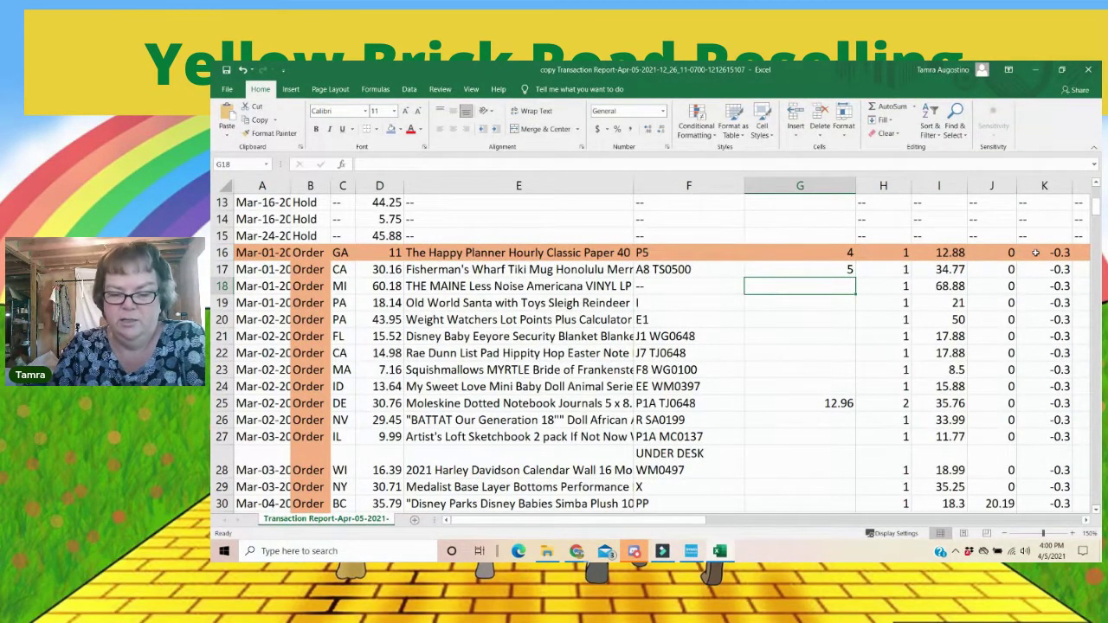
{"action": "type", "text": "19.99"}
{"action": "key", "text": "Return"}
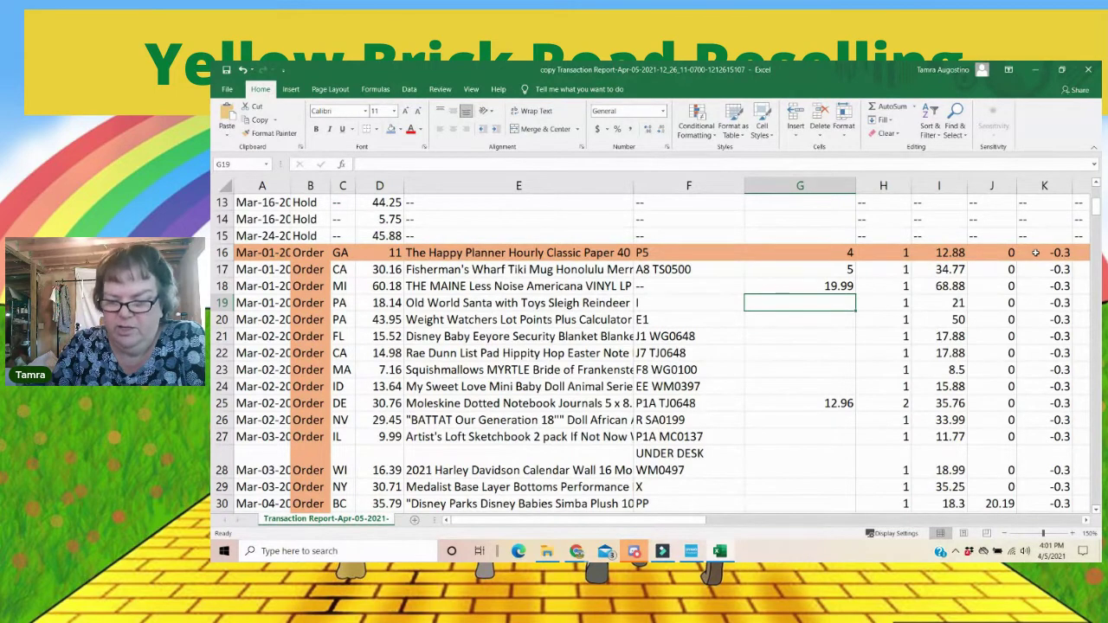
{"action": "type", "text": "3"}
{"action": "key", "text": "Return"}
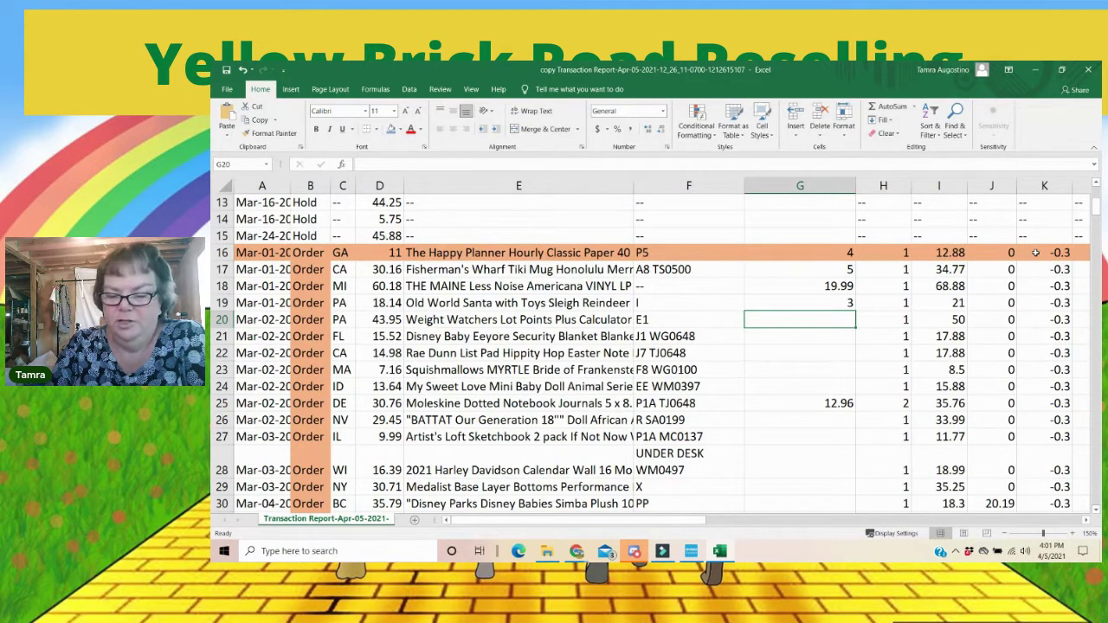
Step: Enter a cost of 0 in G20 for the Weight Watchers lot and 6.48 in both G21 and G22
{"action": "type", "text": "0"}
{"action": "key", "text": "Return"}
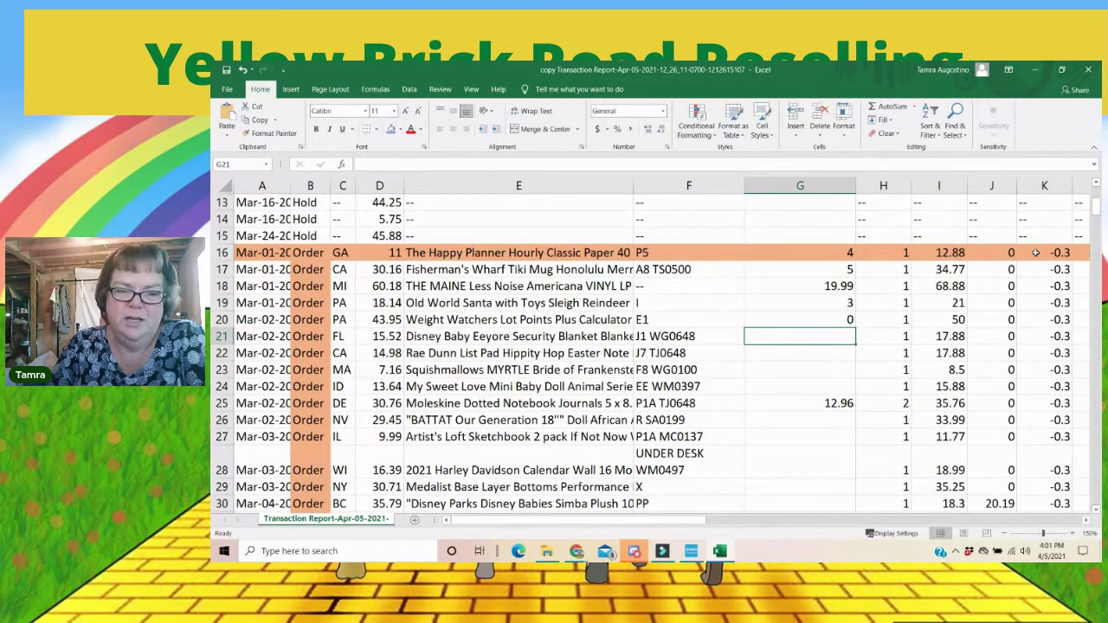
{"action": "type", "text": "6.48"}
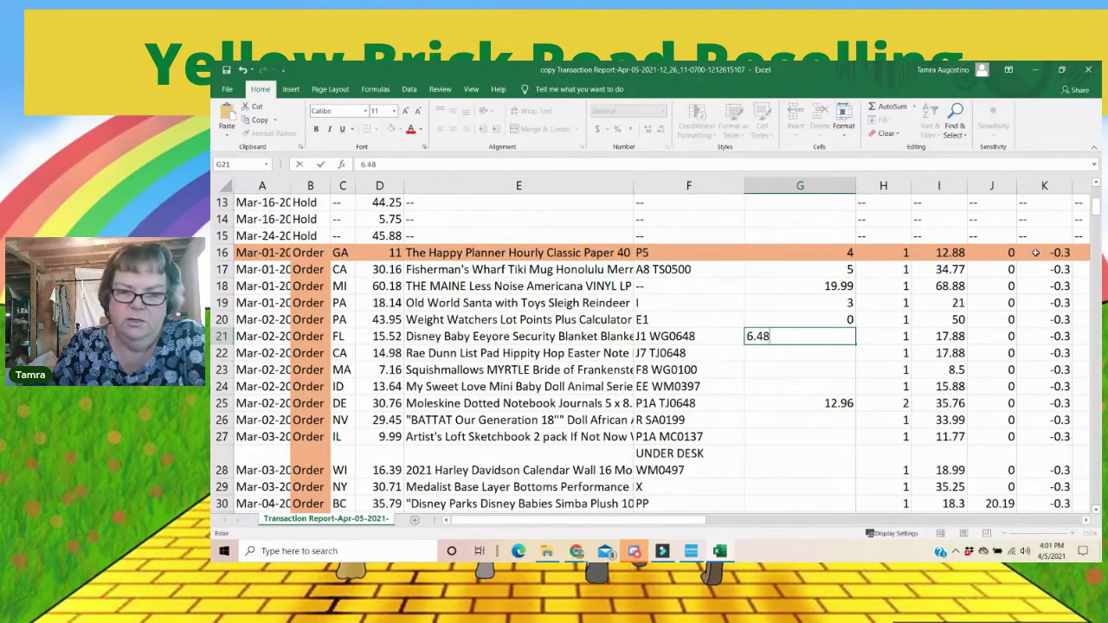
{"action": "key", "text": "Return"}
{"action": "type", "text": "6.48"}
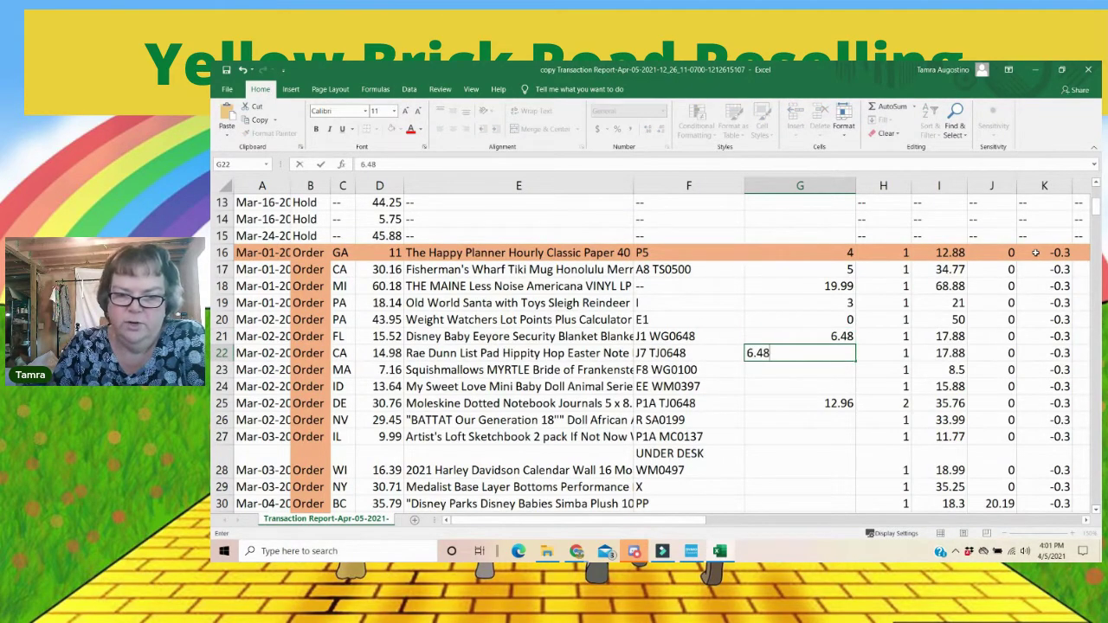
{"action": "key", "text": "Return"}
Step: Enter the order costs 4.97, 3, 1 and 7.18 in G28 through G31
{"action": "type", "text": "4.97"}
{"action": "key", "text": "Return"}
{"action": "type", "text": "3"}
{"action": "key", "text": "Return"}
{"action": "type", "text": "1"}
{"action": "key", "text": "Return"}
{"action": "type", "text": "7.18"}
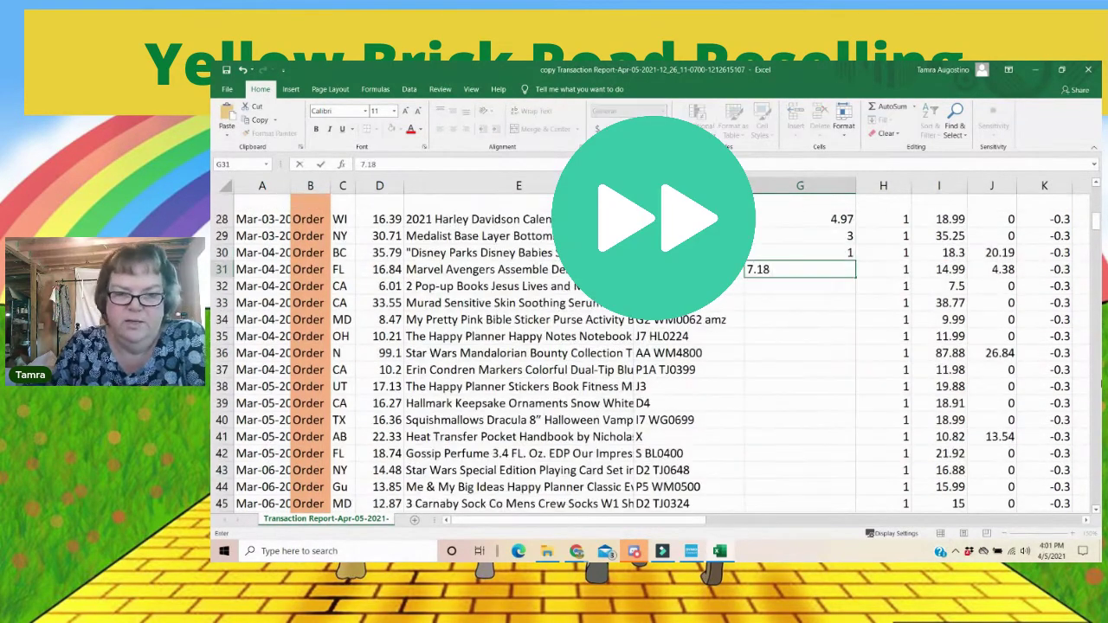
{"action": "key", "text": "Return"}
Step: Enter costs 0.4, 5, 0.62, 2.24, 48, 3.99, 4.99, 1, 6.99, 0, 4, 6.48, 5 and 3.24 in G32 through G45
{"action": "type", "text": "5 0.62 2.24 48 3.99 4.99 1 0.69 "}
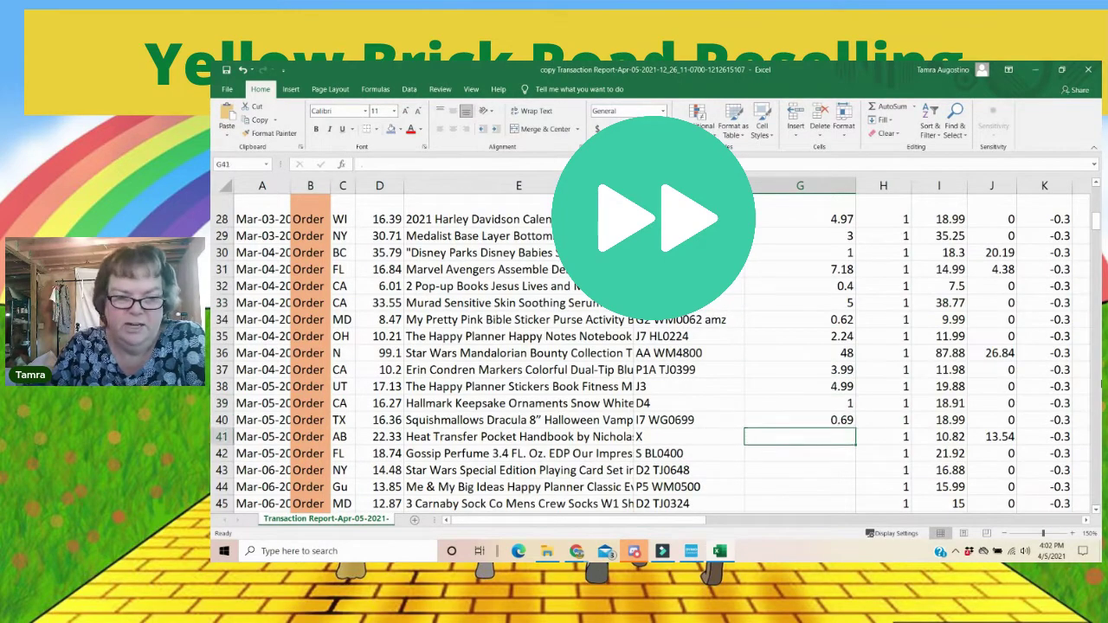
{"action": "type", "text": "0 4 6.48 5 3.24 "}
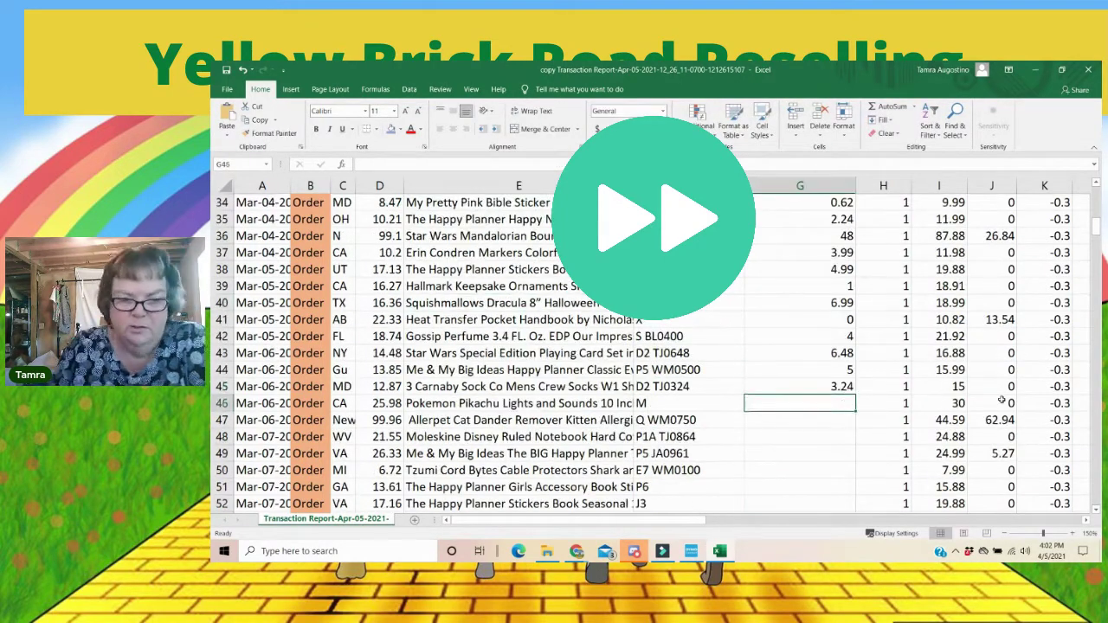
Step: Enter costs 10, 7.5, 8.64, 9.61, 1, 3.24, 4.99, 4.99, 5, 3.18, 14.99, 0, 5, 7, 7.13, 1 and 5.97 in G46 through G62
{"action": "type", "text": "10 7.5 8.64 9.61 1 3.24 4.99 4.99 5"}
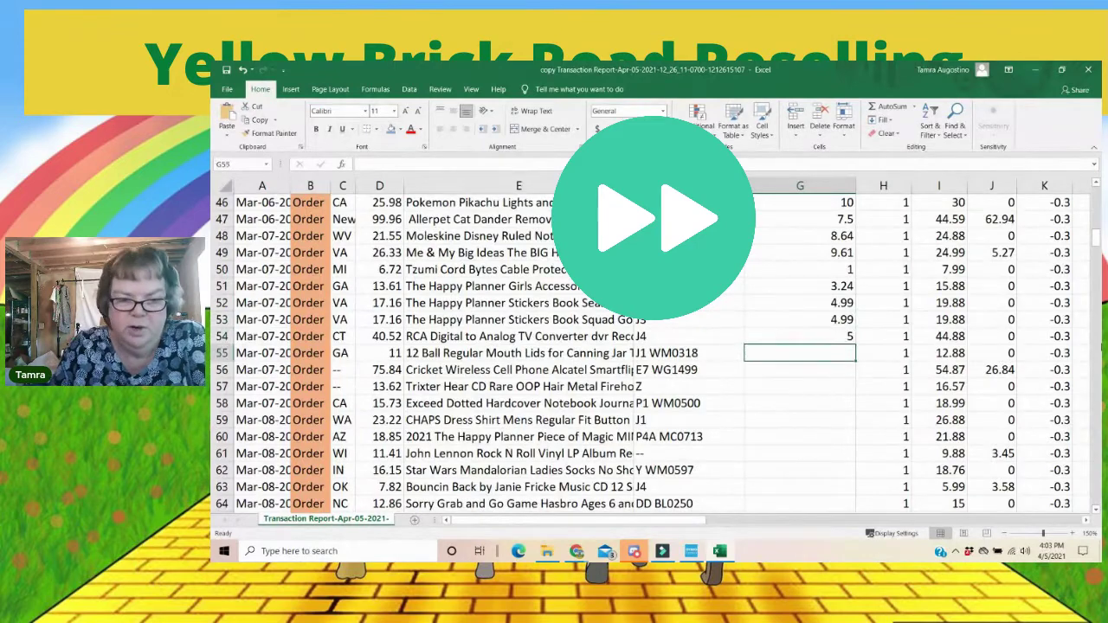
{"action": "type", "text": " 3.18 14.99 0 5 7 7.13 1 5.97"}
{"action": "scroll", "coordinate": [649, 346], "scroll_direction": "down", "scroll_amount": 5}
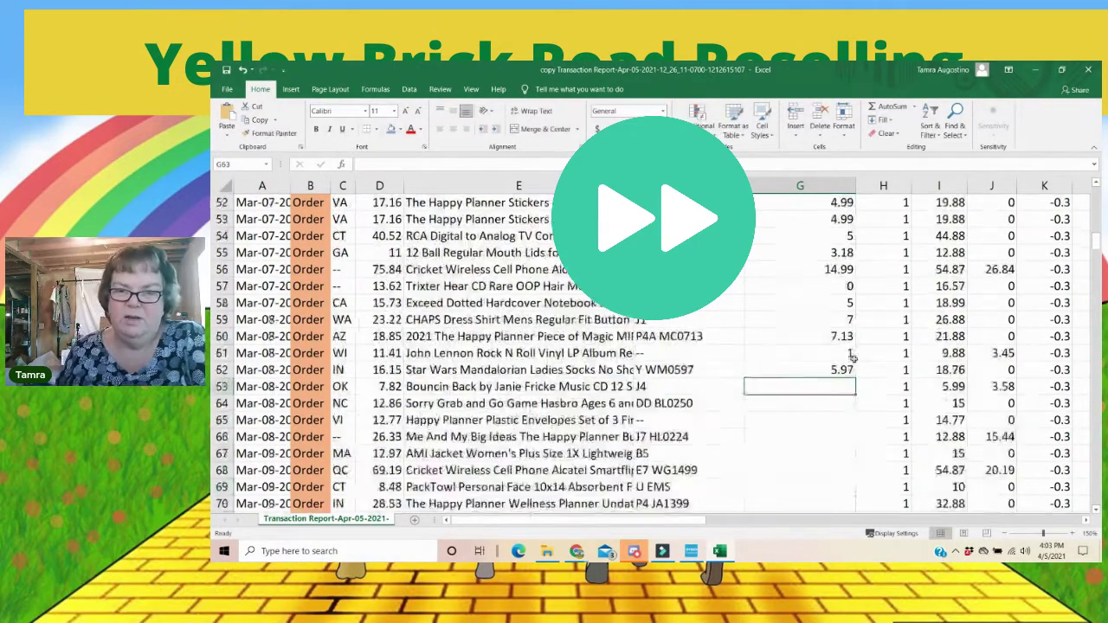
Step: Enter costs 1, 2.5, 3, 2.24, 4, 14.99, 3, 13.99, 10.8, 6.99 and 12 in G63 through G73
{"action": "type", "text": "1 2.5 3 2.24 4 14.99 3 13.99 10.8 6.99 12"}
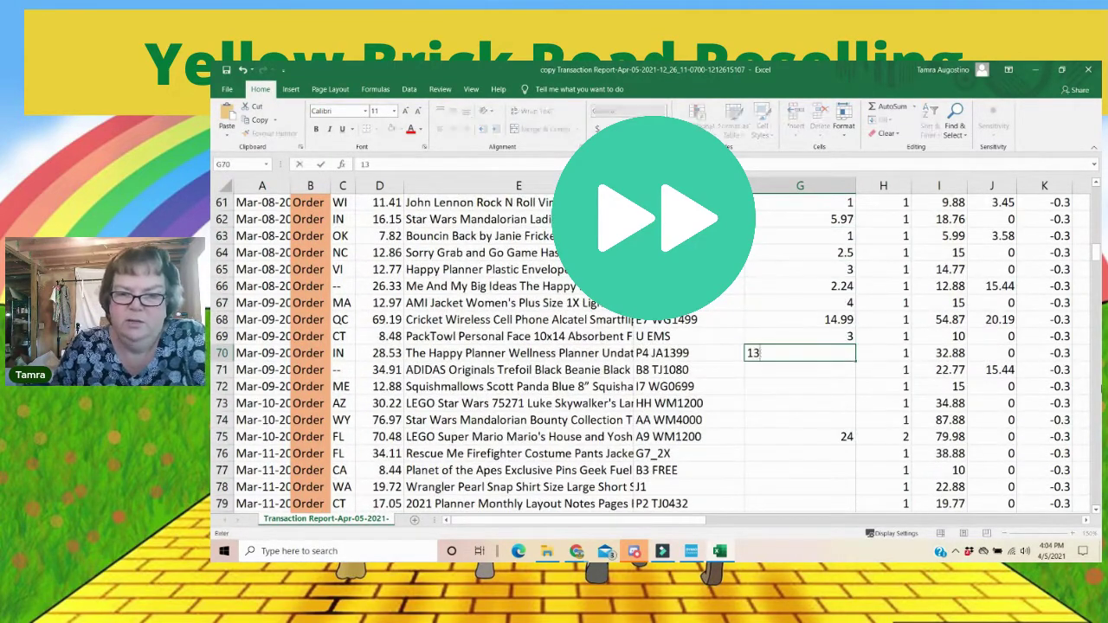
{"action": "key", "text": "Return"}
{"action": "type", "text": "1"}
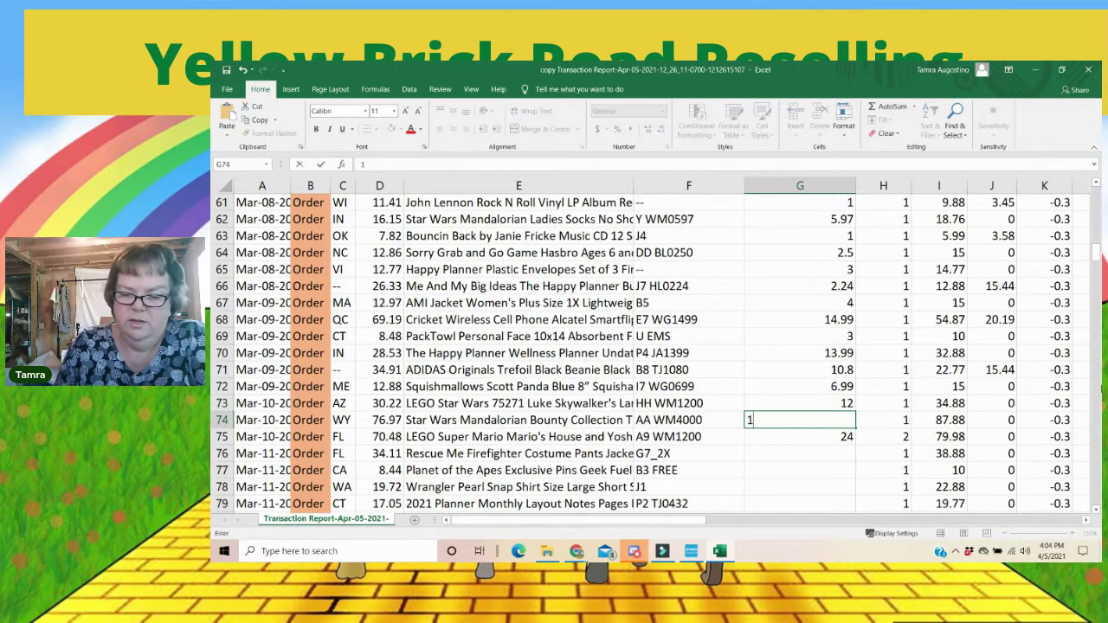
{"action": "type", "text": "40"}
{"action": "key", "text": "Return"}
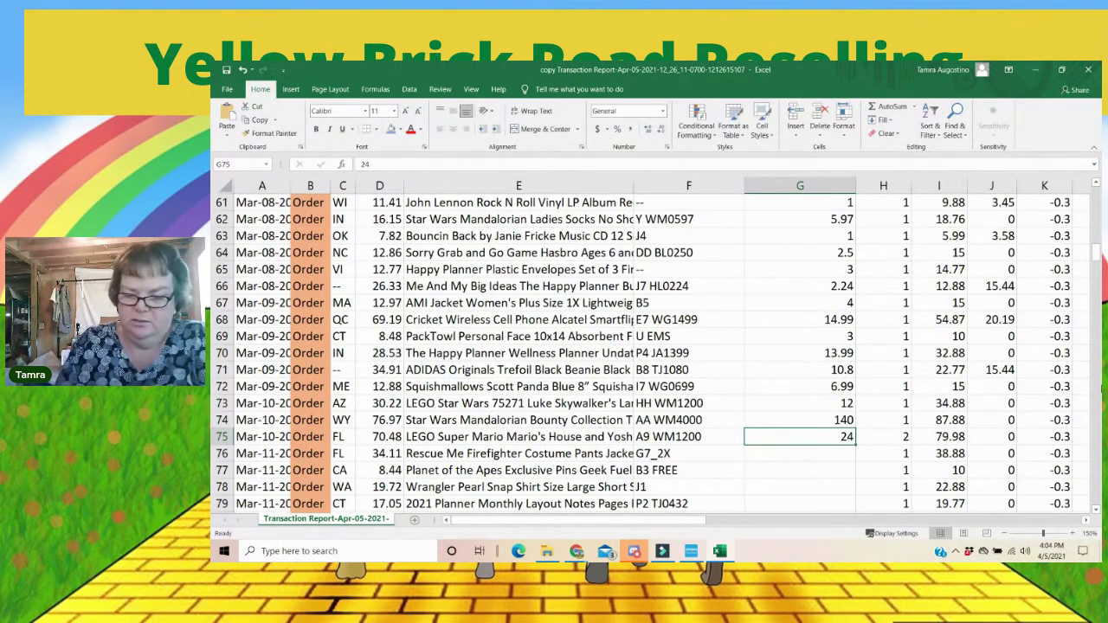
Step: Set the cost in G74 to 40 for the Star Wars Mandalorian Bounty Collection order
{"action": "key", "text": "Up"}
{"action": "type", "text": "40"}
{"action": "key", "text": "Return"}
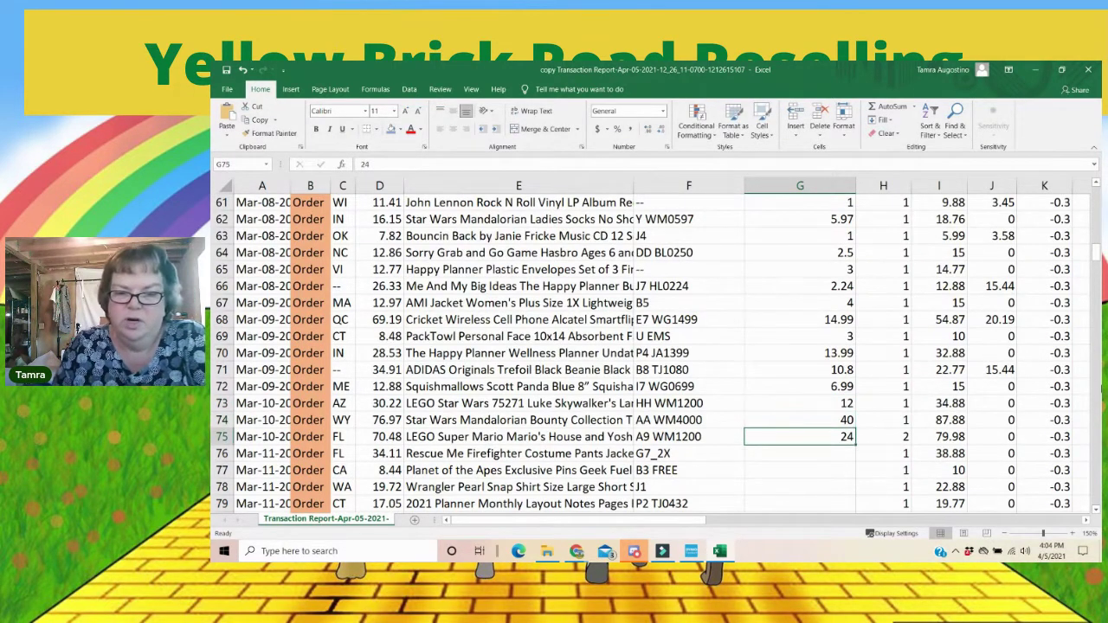
Step: Keep the existing cost in G75 and enter 5 in G76 for the firefighter costume and 0 in G77 for the free pins
{"action": "key", "text": "Return"}
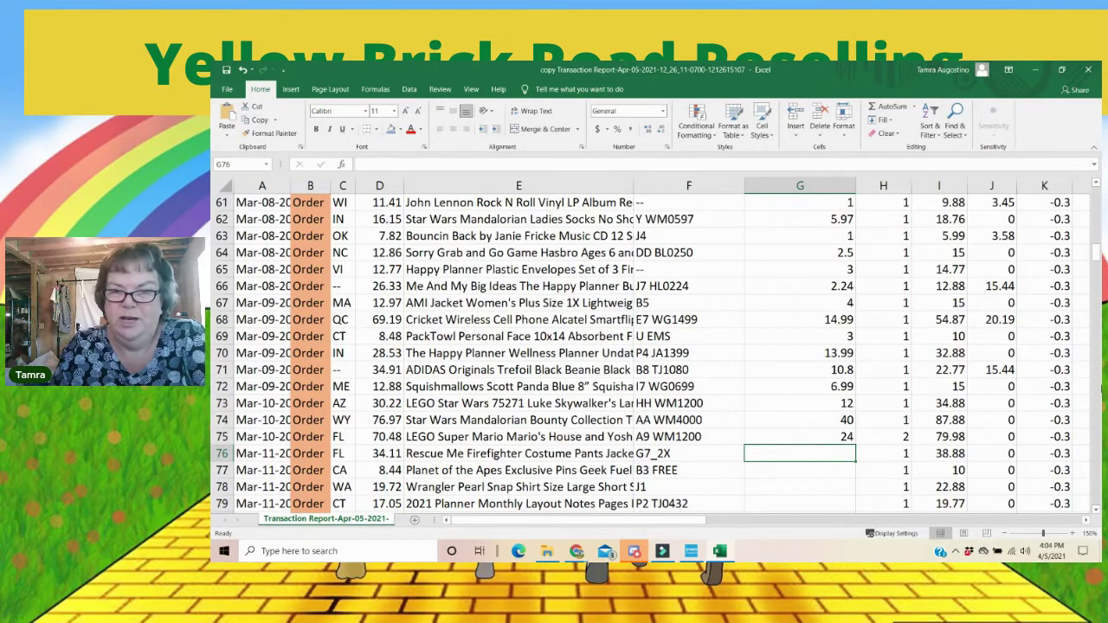
{"action": "type", "text": "5"}
{"action": "key", "text": "Return"}
{"action": "type", "text": "0"}
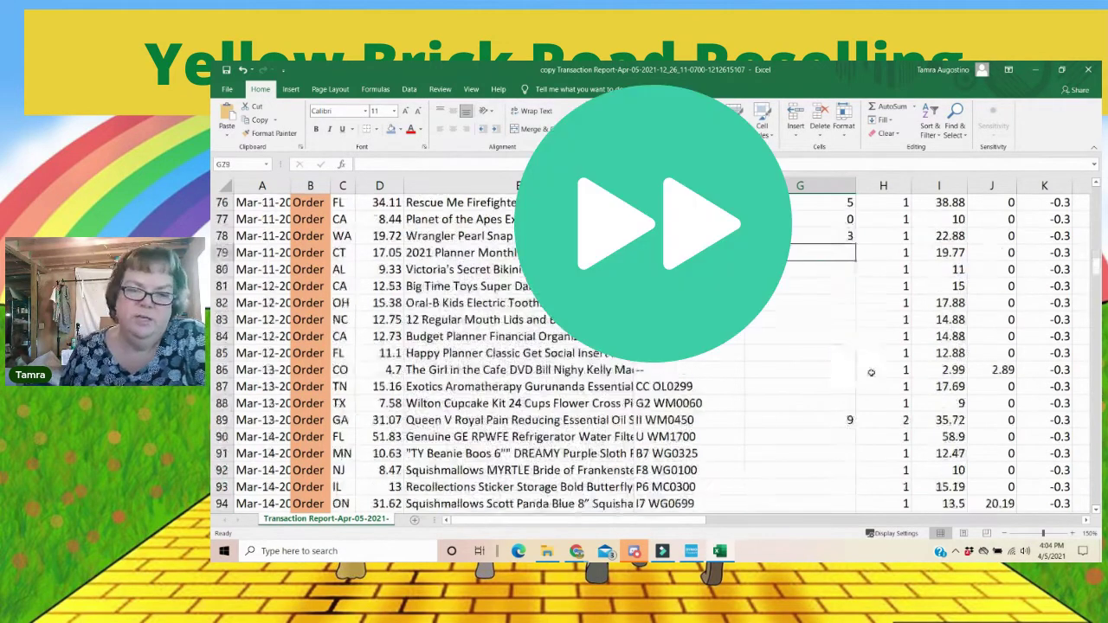
Step: Fill G78:G88 with 3, 4.32, 3, 4.94, 4.95, 5, 2.88, 4, 2, 2.99 and 0.6, and continue from the label codes through G103
{"action": "type", "text": " 3 4.32 3 4.94 4.95 5 2.88 4 2 2.99 0.6 9 17 3.25 6.99 3 6.99 17 2.88 3.25 3 4.5 8 5.4 6.99 10.8 "}
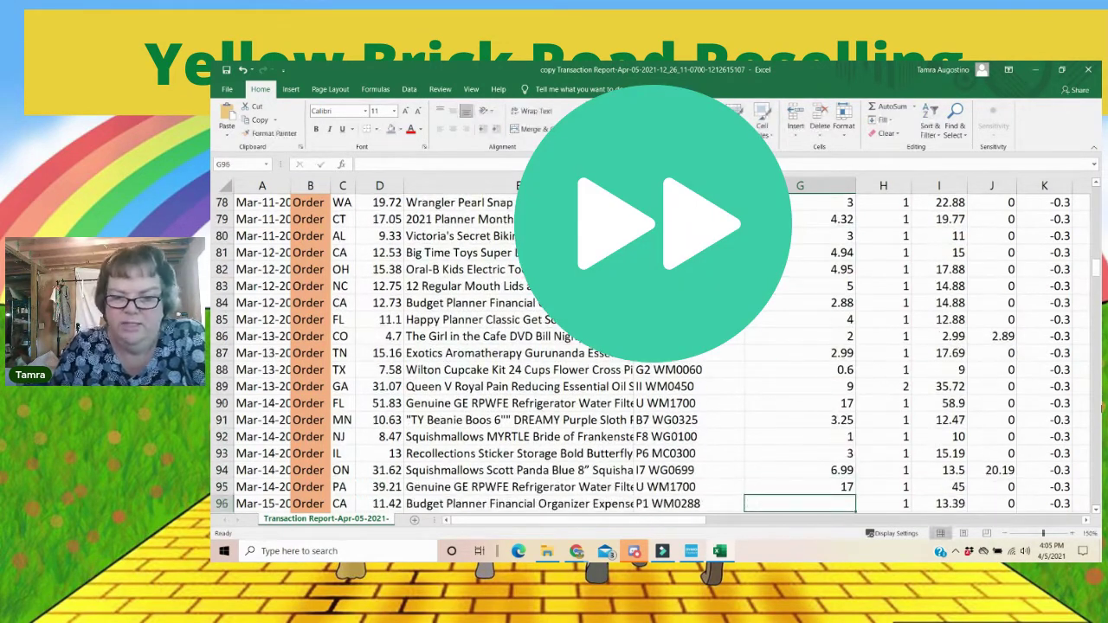
Step: Enter costs 3.24, 0 and 12 in G104:G106, leave G107 blank, and enter 7.13, 4, 10, 2, 9.99 and 13.42 in G108:G113
{"action": "type", "text": "5.24 0 12  7.13 6 10 2 9.99 13.42 "}
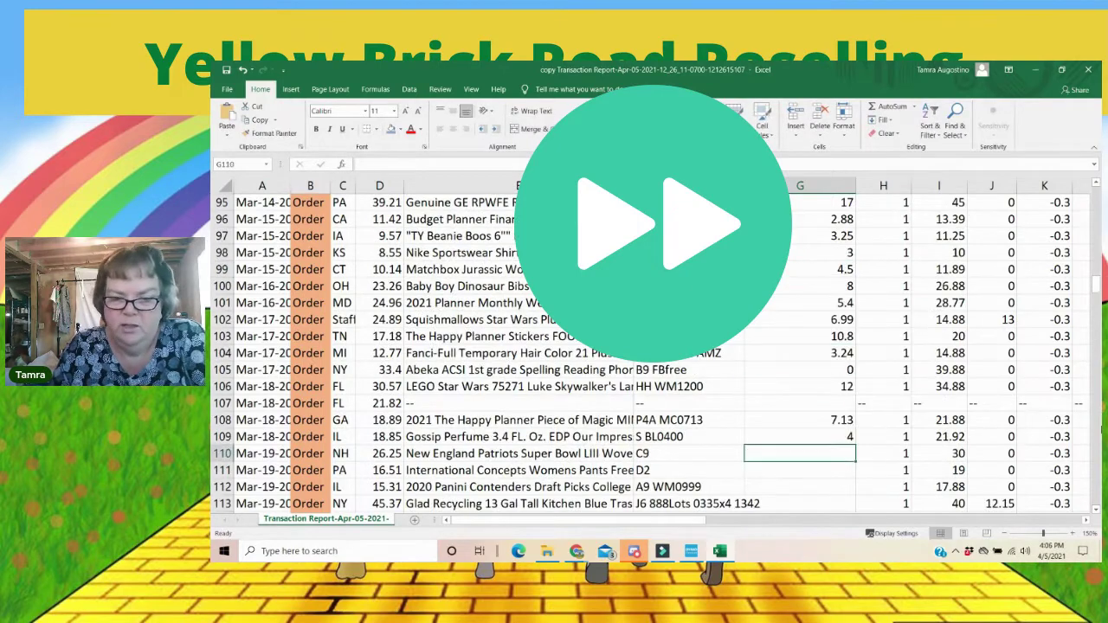
Step: Enter costs 4, 5, 6.99, 9, 4.99, 9.99, 6.48 in G114:G120, leave G121 blank, and 12.6, 7, 10.8, 4.99, 3, 3.24, 3.25, 6.99 in G122:G129
{"action": "type", "text": "4 5 6.99 9 4.99 9.99 6.48  12.6 7 10.8 4.99 3 3.24 3.25 6.99 "}
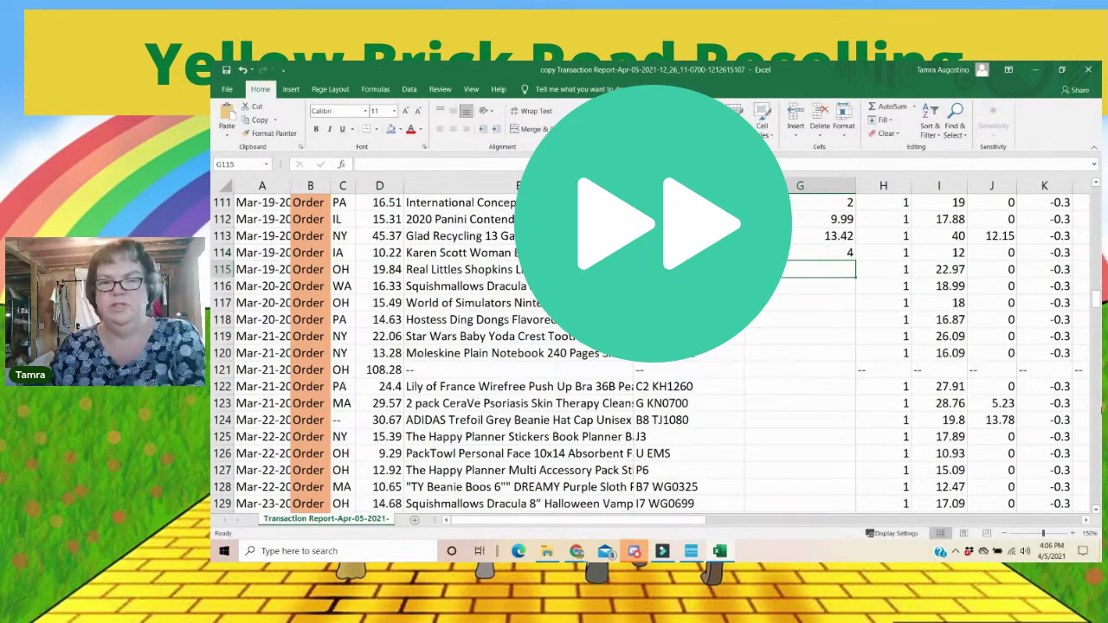
Step: Enter costs 1, 6.99, 4.99, 2.16, 7.7, 7.5, 12.99, 3.24, 12.96, 4.99, 2, 12.96, 4.32, 11, 9.95 and 3.24 in G130 through G145
{"action": "type", "text": "1 6.99 4.99 2.16 7.7 7.5 12.99 3.24 12.96 4.99 2 12.96 4.32 11 9.95 "}
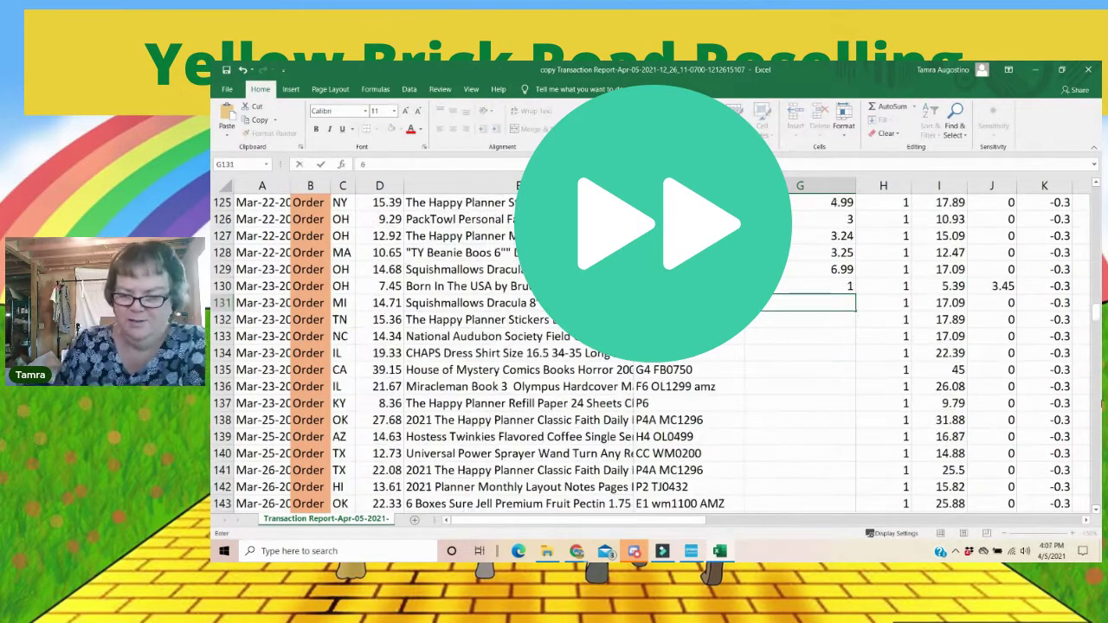
{"action": "type", "text": "3.24"}
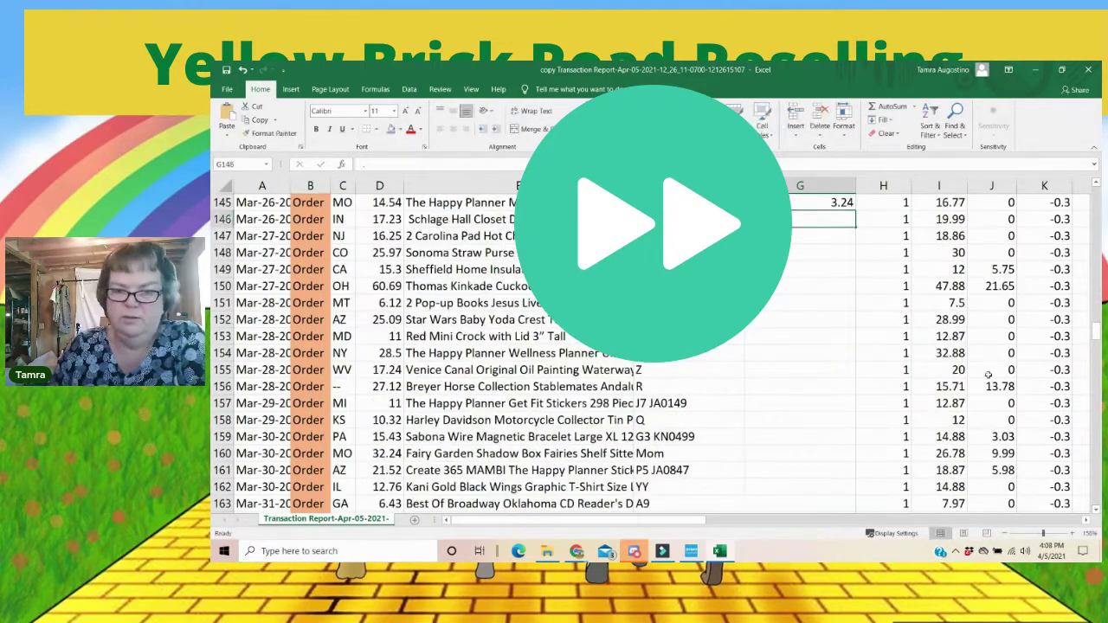
Step: Enter costs 8, 1.44, 4, 5, 21.6, 0.4, 9.99, 0, 13.99, 4, 4, 1.49, 3 and 4.99 in G146:G159 and fill blank G160 with magenta
{"action": "type", "text": " 8 1.44 4 5 21.6 0.4 9.99 0 13.99 4 4 1.49 3 4.99"}
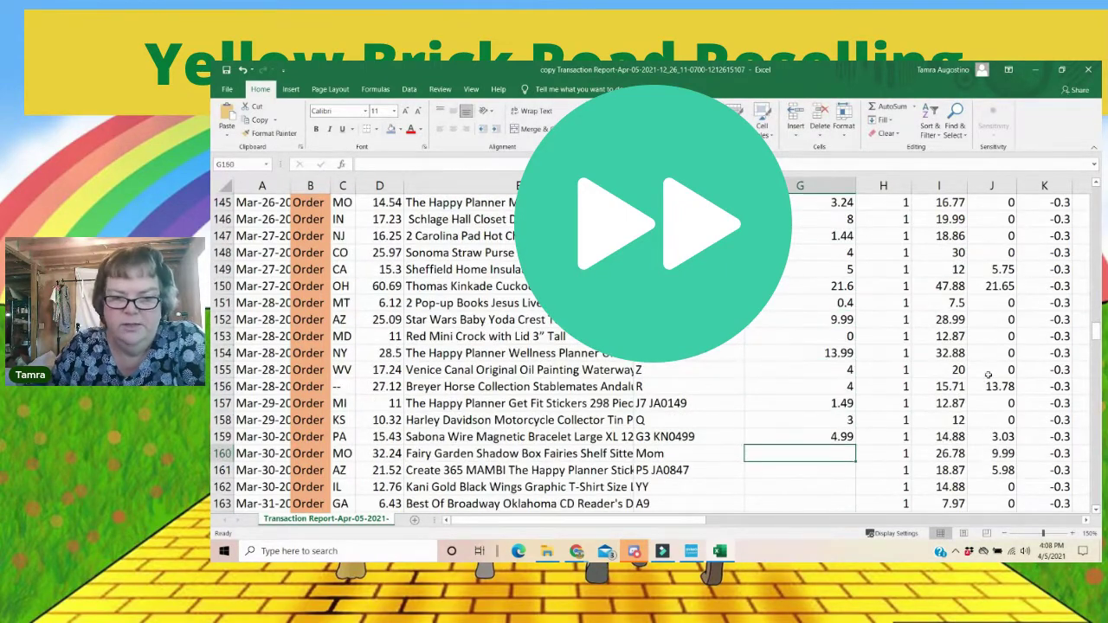
{"action": "scroll", "coordinate": [987, 375], "scroll_direction": "down", "scroll_amount": 3}
{"action": "key", "text": "F4"}
Step: Enter costs 8.47, 2 and 1 in G161:G163, leave G164 blank, and enter 10.8, 9, 9 and 1.08 in G165:G168
{"action": "left_click", "coordinate": [804, 320]}
{"action": "type", "text": "8.47"}
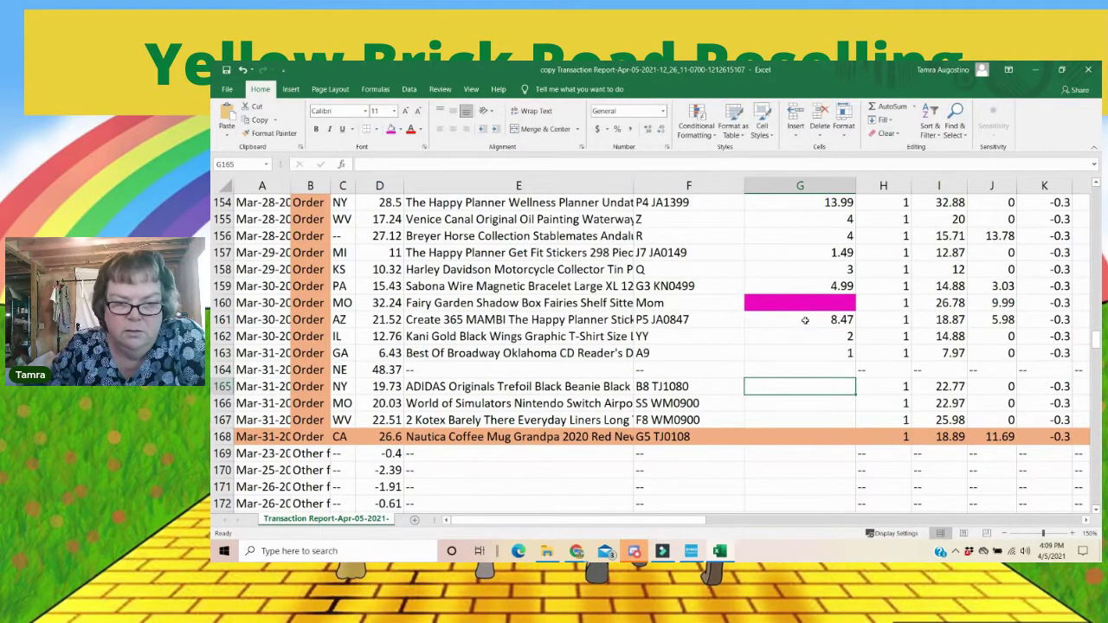
{"action": "type", "text": " 2 1  10.8"}
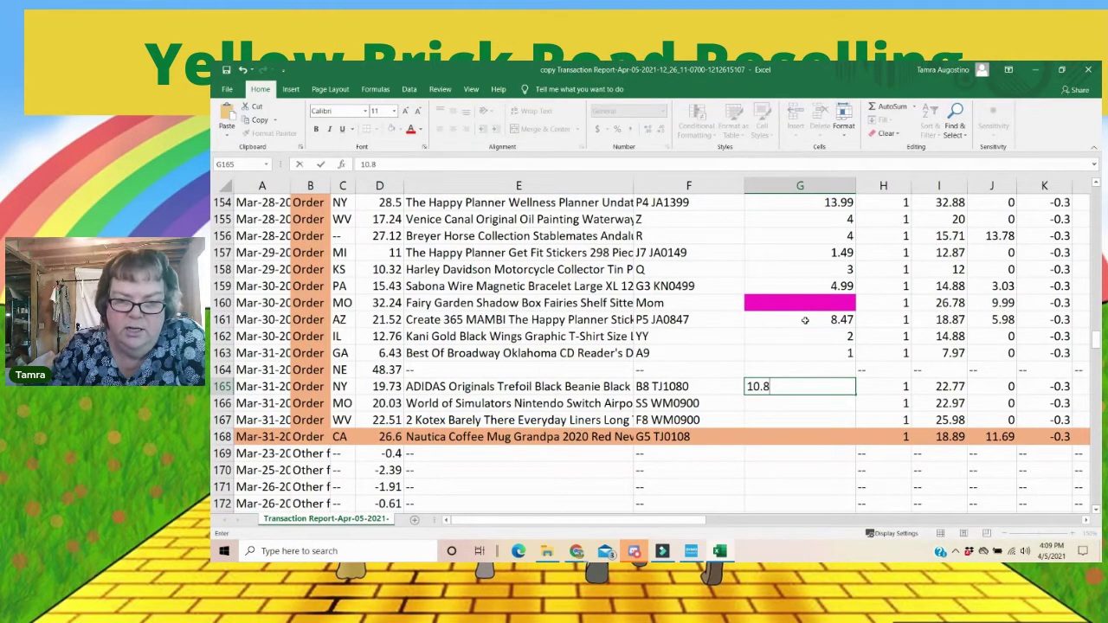
{"action": "key", "text": "Return"}
{"action": "type", "text": "9"}
{"action": "key", "text": "Return"}
{"action": "type", "text": "9"}
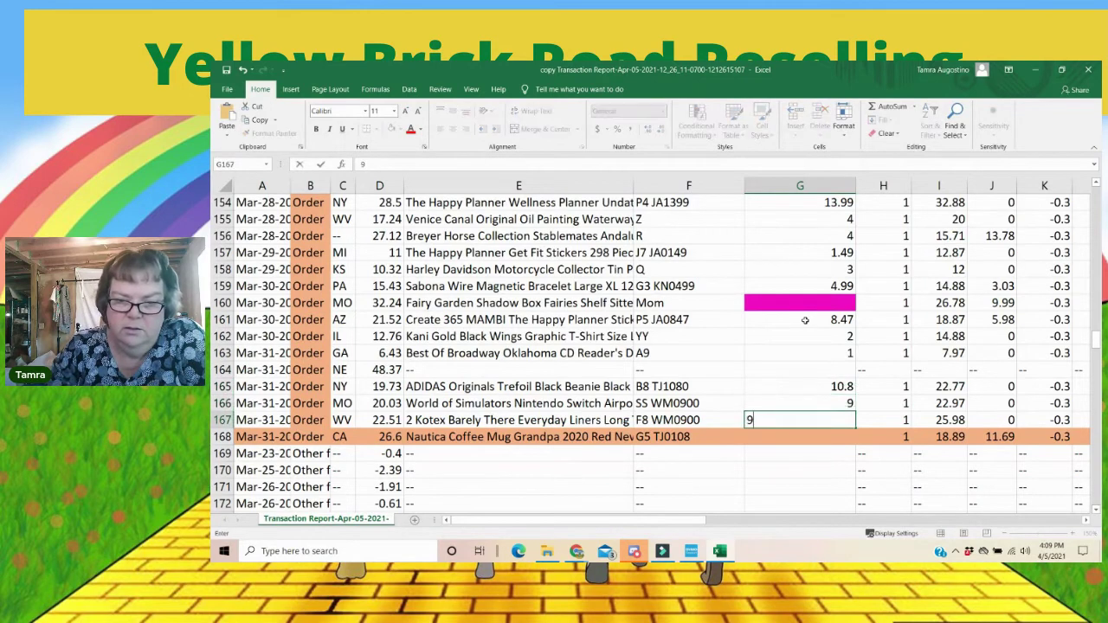
{"action": "key", "text": "Return"}
{"action": "type", "text": "1.08"}
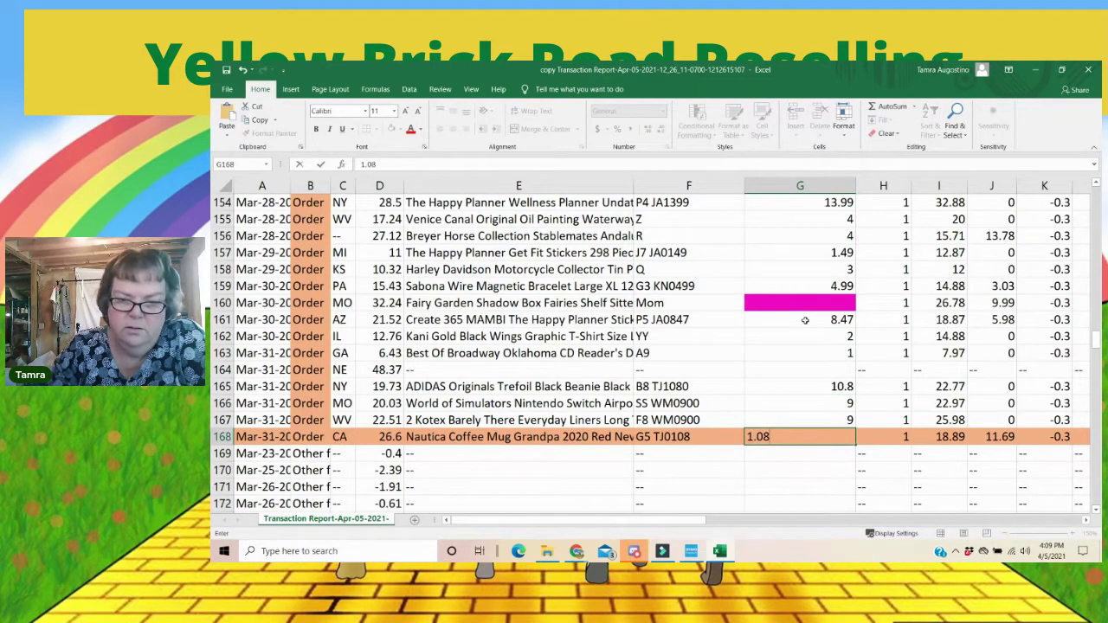
{"action": "key", "text": "Return"}
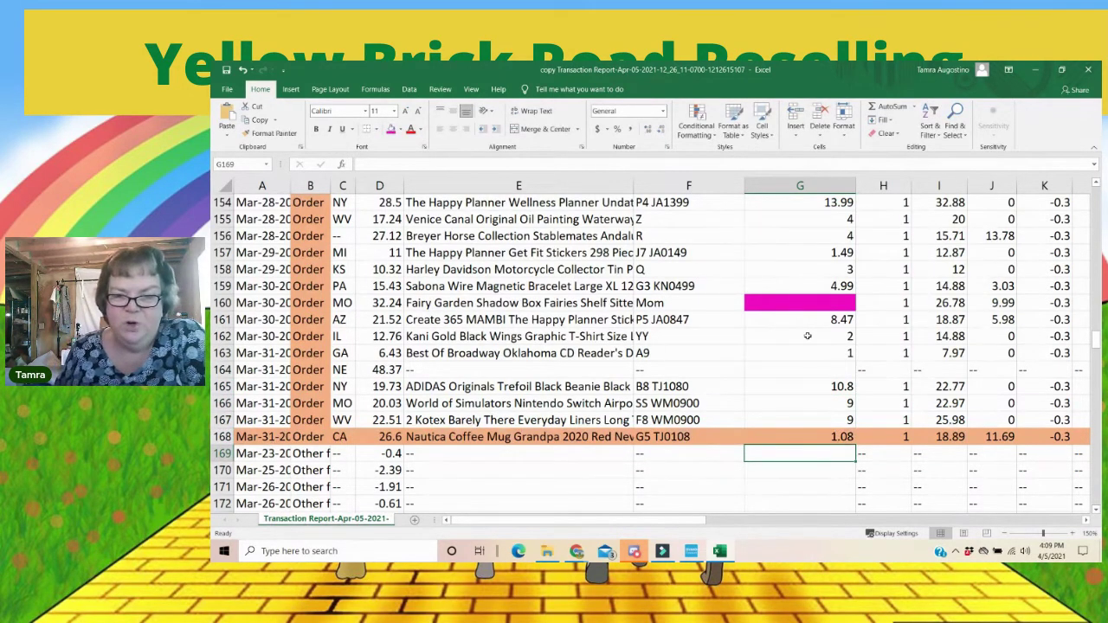
Step: Enter negative costs for the refunded items, -5 in G183 and -1 in G185, leaving G184 blank
{"action": "scroll", "coordinate": [807, 333], "scroll_direction": "down", "scroll_amount": 8}
{"action": "scroll", "coordinate": [810, 349], "scroll_direction": "down", "scroll_amount": 2}
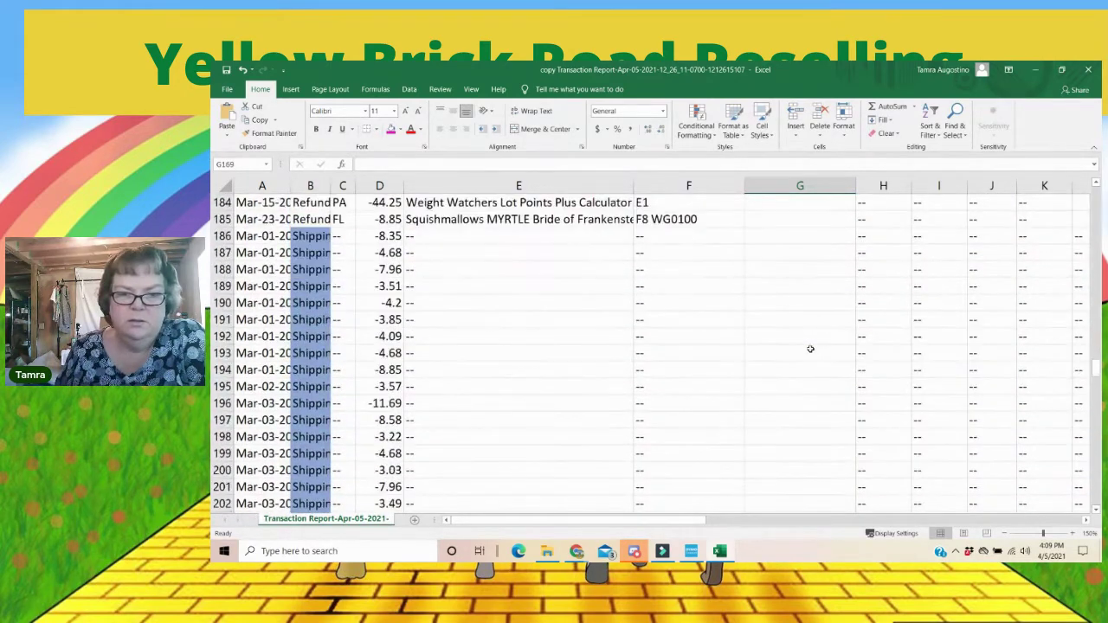
{"action": "scroll", "coordinate": [810, 348], "scroll_direction": "up", "scroll_amount": 2}
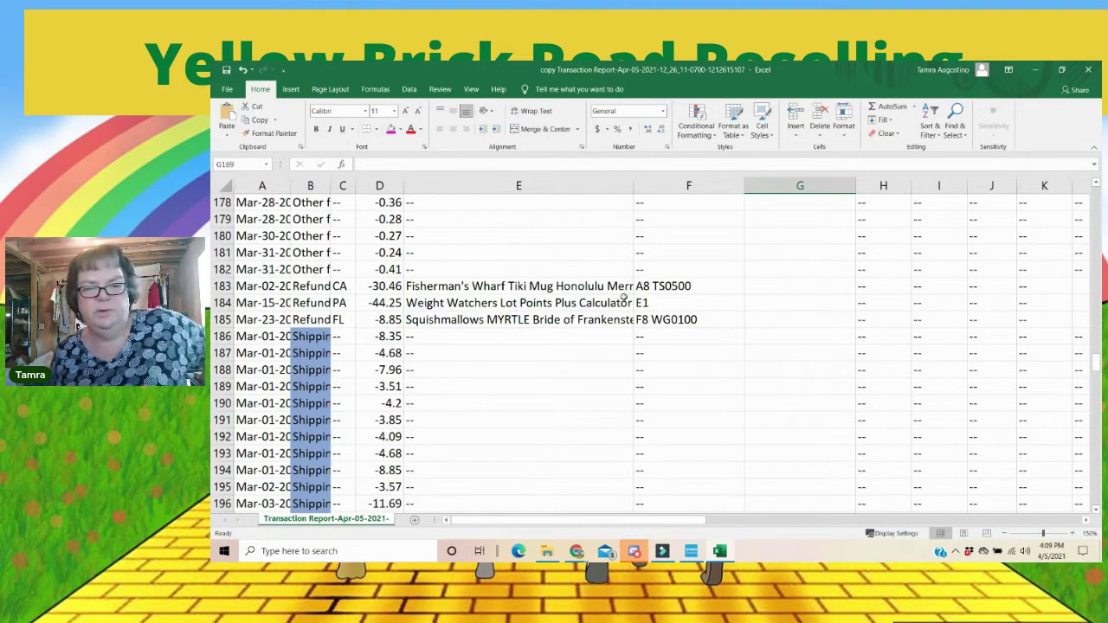
{"action": "left_click", "coordinate": [779, 289]}
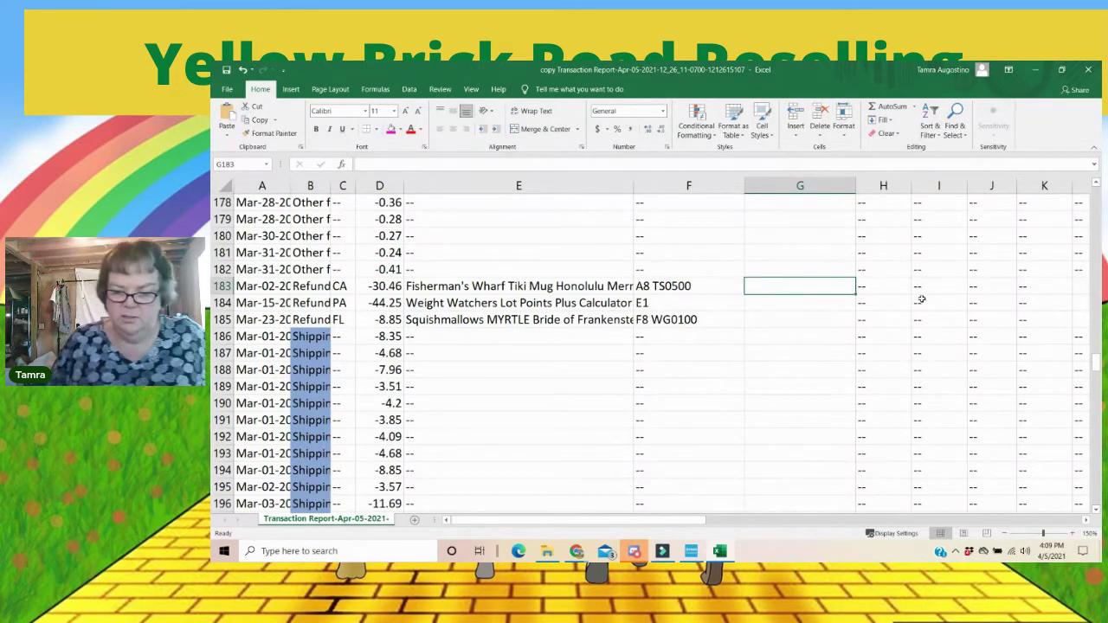
{"action": "type", "text": "-5"}
{"action": "key", "text": "Return"}
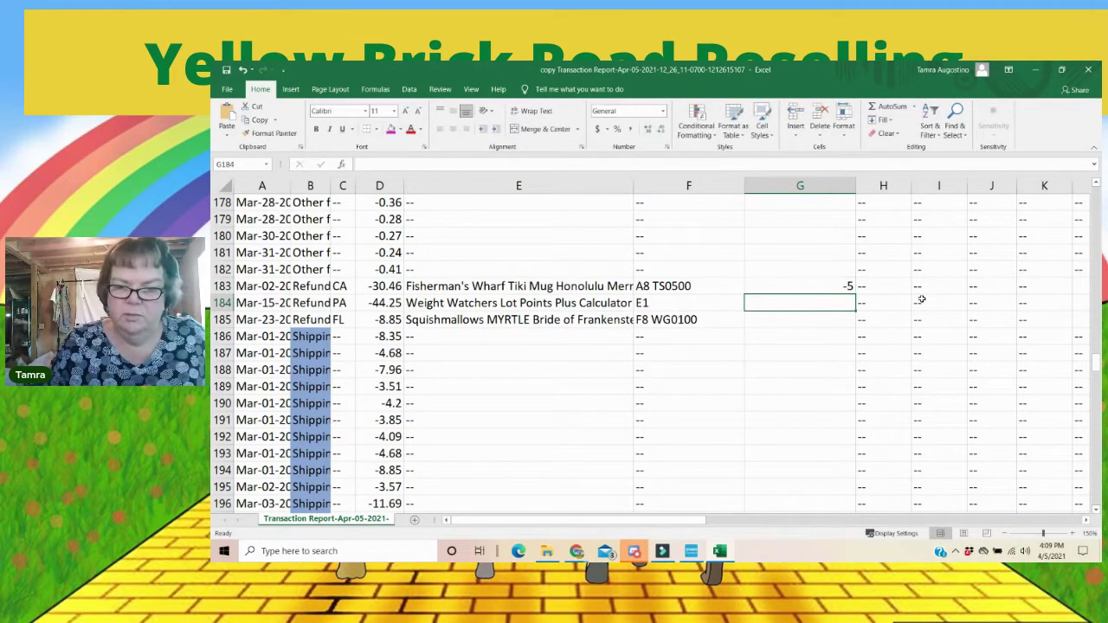
{"action": "key", "text": "Return"}
{"action": "type", "text": "-1"}
{"action": "key", "text": "Return"}
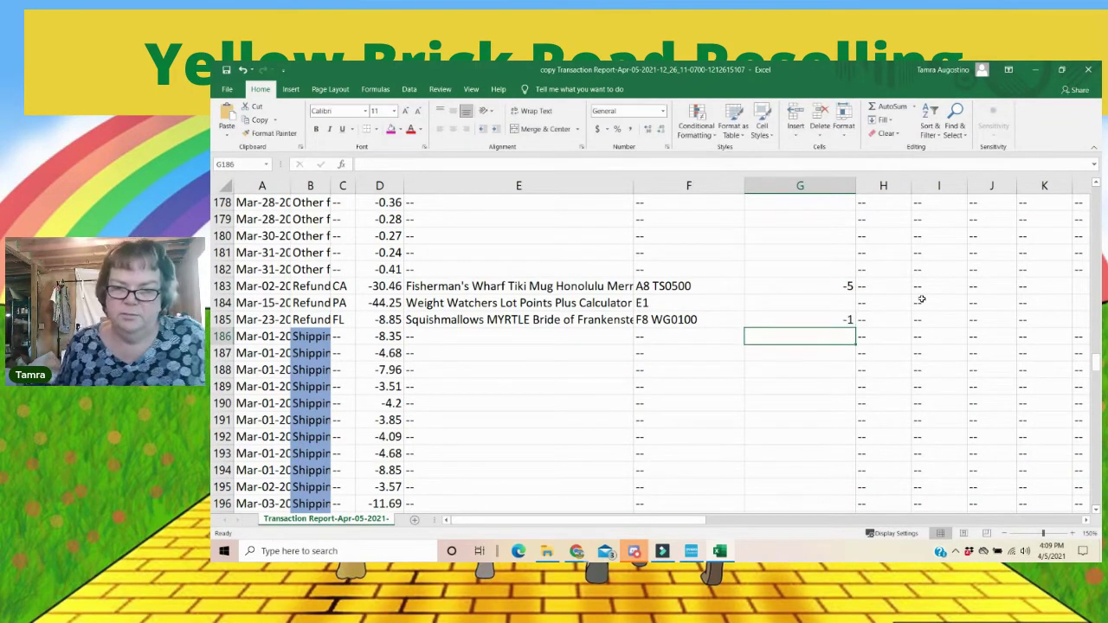
Step: Total the cost column with =SUM(G2:G185) in D338, beside the COGS label in the summary
{"action": "scroll", "coordinate": [796, 337], "scroll_direction": "down", "scroll_amount": 1}
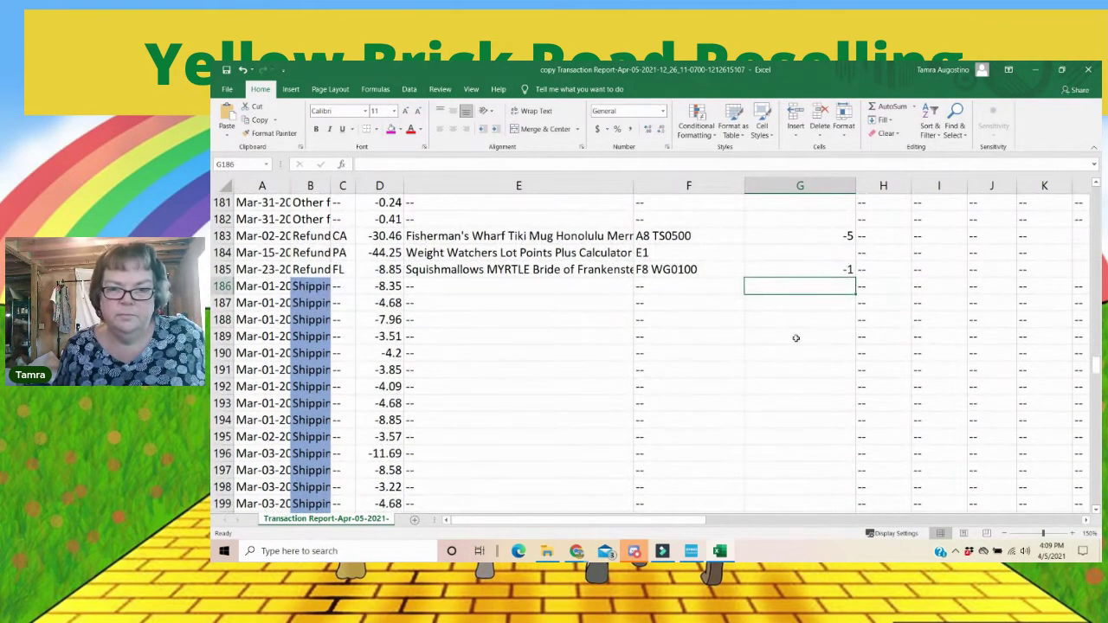
{"action": "scroll", "coordinate": [795, 338], "scroll_direction": "down", "scroll_amount": 20}
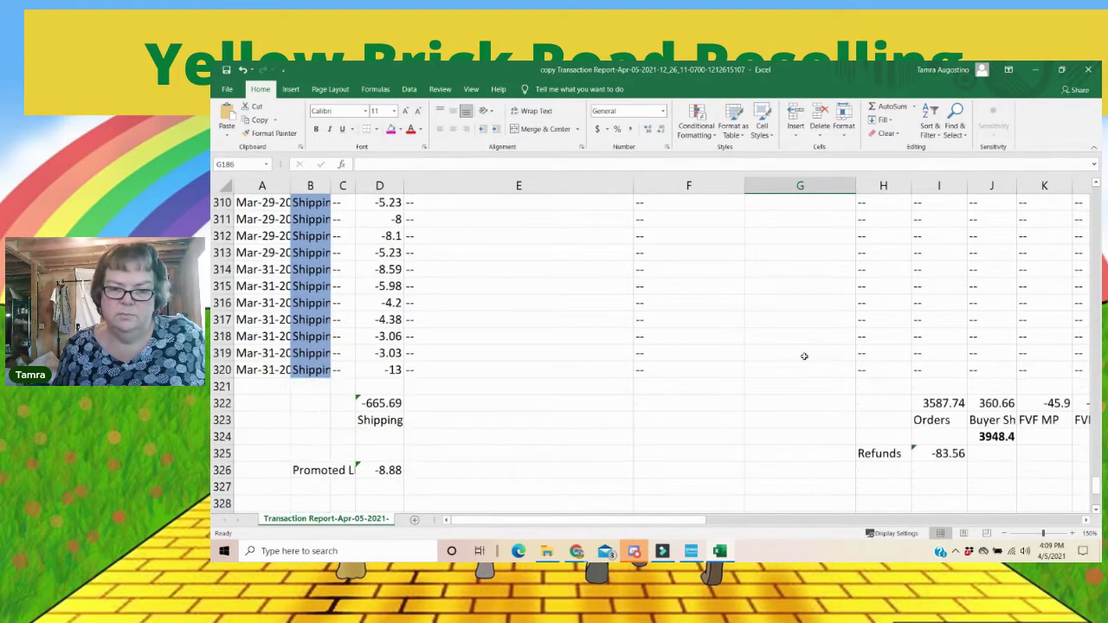
{"action": "scroll", "coordinate": [804, 356], "scroll_direction": "down", "scroll_amount": 3}
{"action": "scroll", "coordinate": [804, 359], "scroll_direction": "down", "scroll_amount": 1}
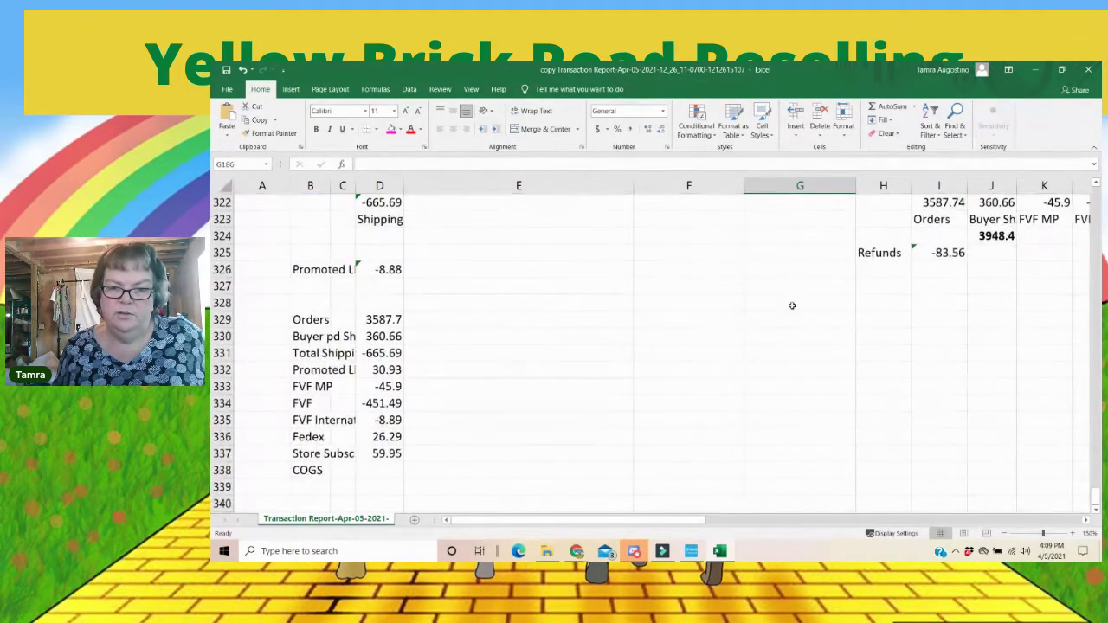
{"action": "left_click", "coordinate": [377, 469]}
{"action": "left_click", "coordinate": [887, 106]}
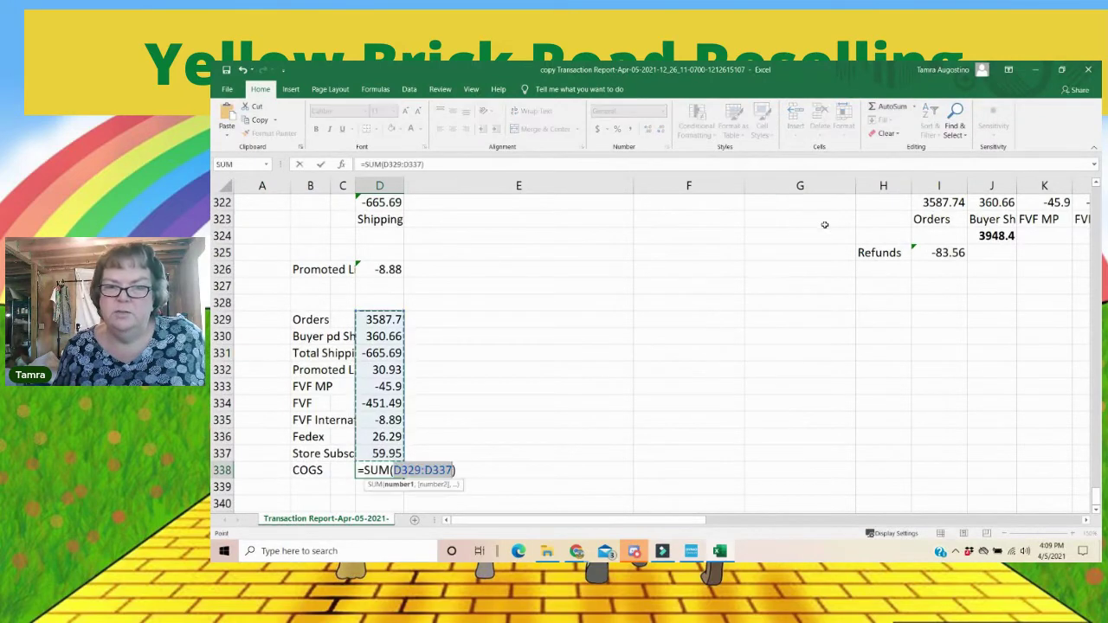
{"action": "scroll", "coordinate": [814, 246], "scroll_direction": "up", "scroll_amount": 5}
{"action": "scroll", "coordinate": [813, 246], "scroll_direction": "up", "scroll_amount": 20}
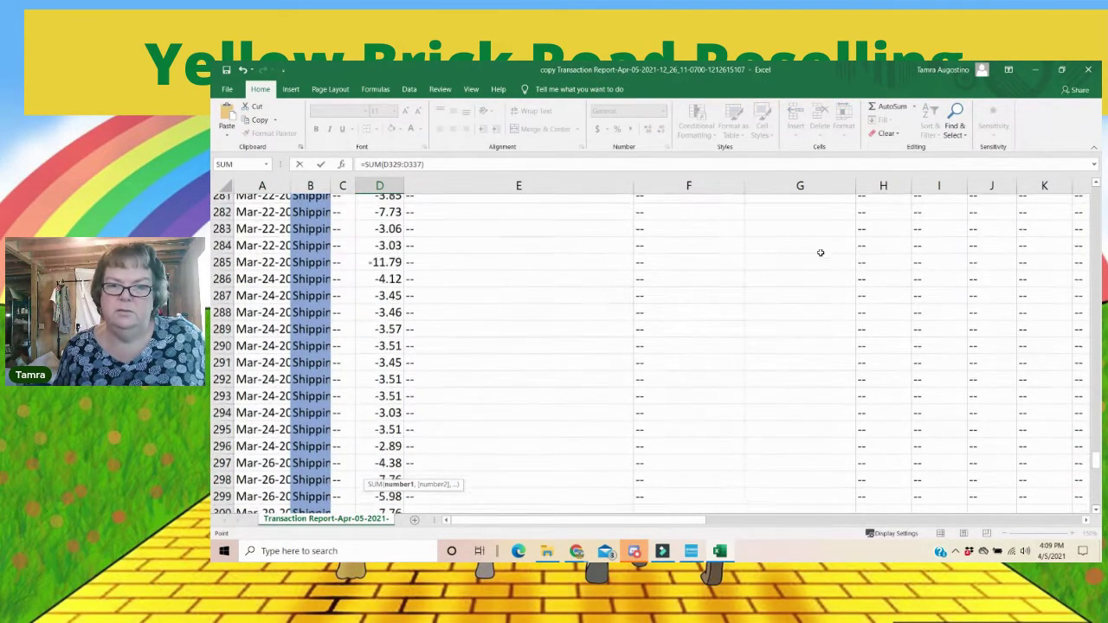
{"action": "scroll", "coordinate": [822, 264], "scroll_direction": "up", "scroll_amount": 16}
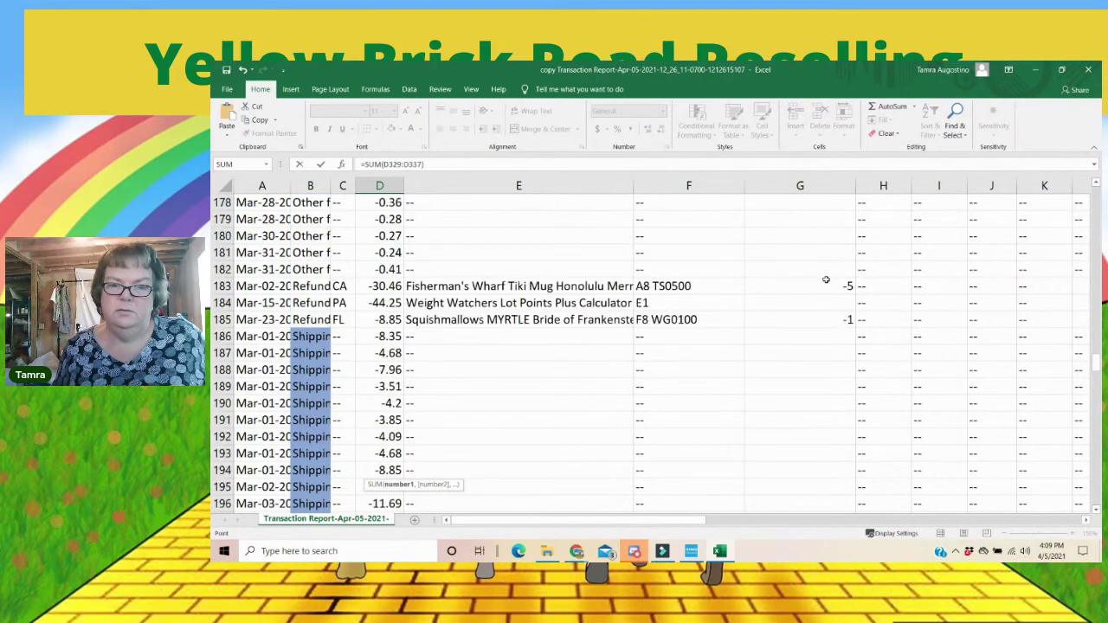
{"action": "left_click_drag", "start_coordinate": [816, 322], "coordinate": [800, 221]}
{"action": "left_click_drag", "start_coordinate": [790, 120], "coordinate": [849, 235]}
{"action": "key", "text": "Return"}
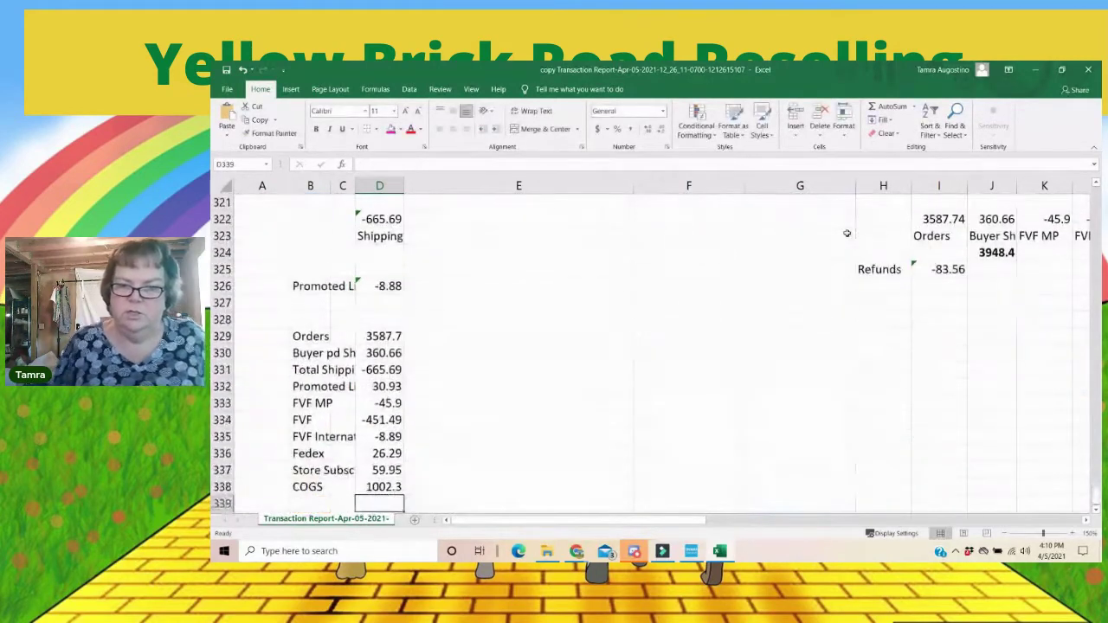
Step: Make the COGS total in D338 negative by changing its formula to =SUM(G2:G185)*-1
{"action": "left_click", "coordinate": [378, 485]}
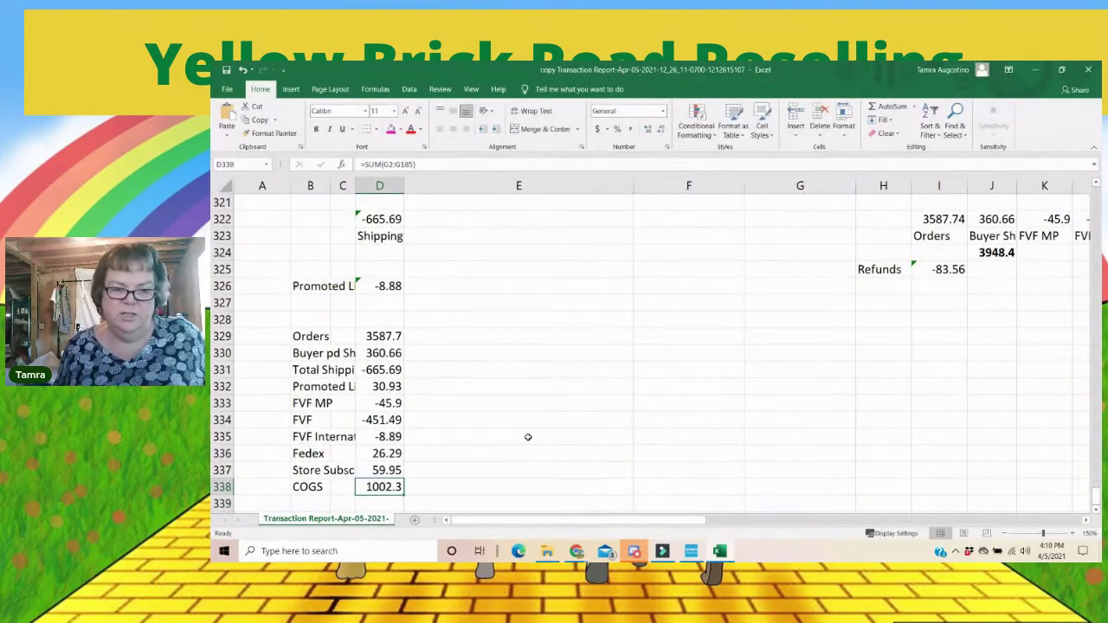
{"action": "scroll", "coordinate": [526, 437], "scroll_direction": "down", "scroll_amount": 1}
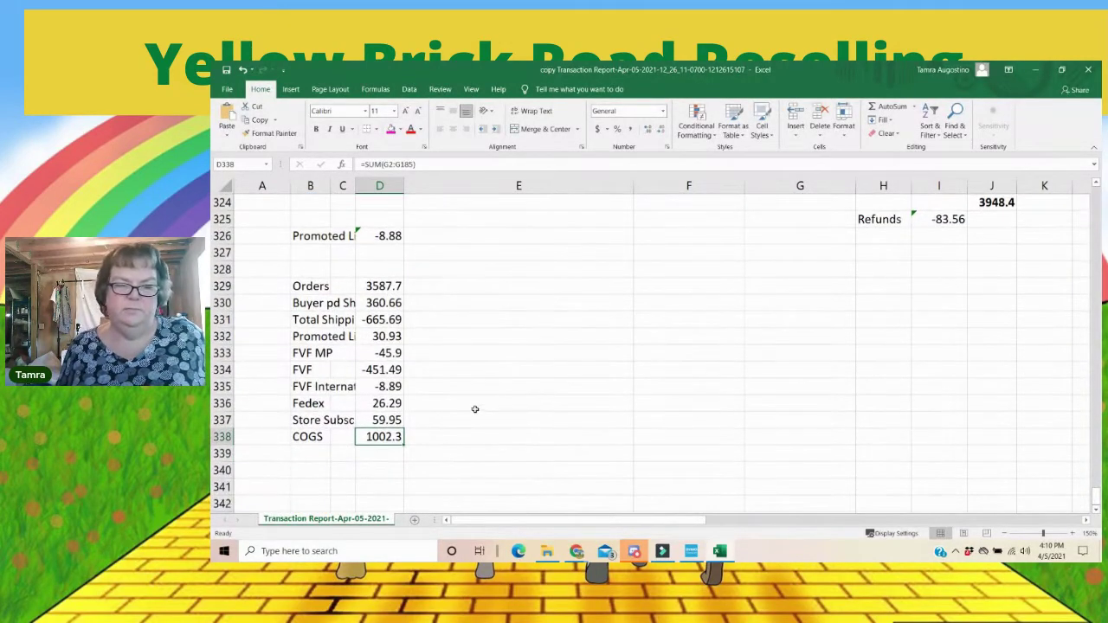
{"action": "left_click", "coordinate": [421, 163]}
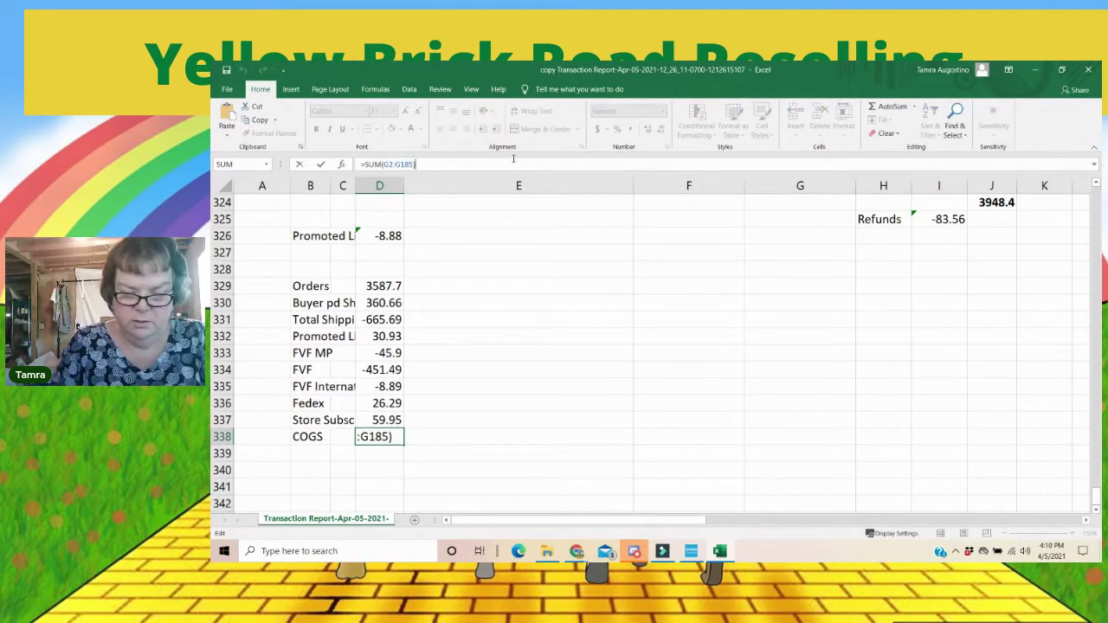
{"action": "type", "text": "*"}
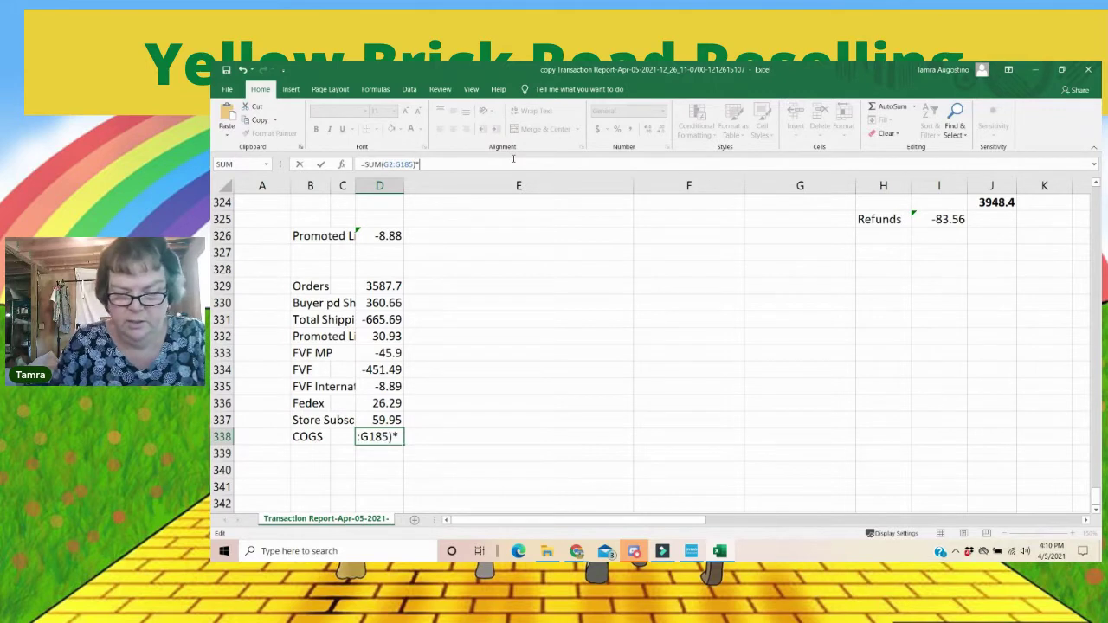
{"action": "type", "text": "-1"}
{"action": "key", "text": "Return"}
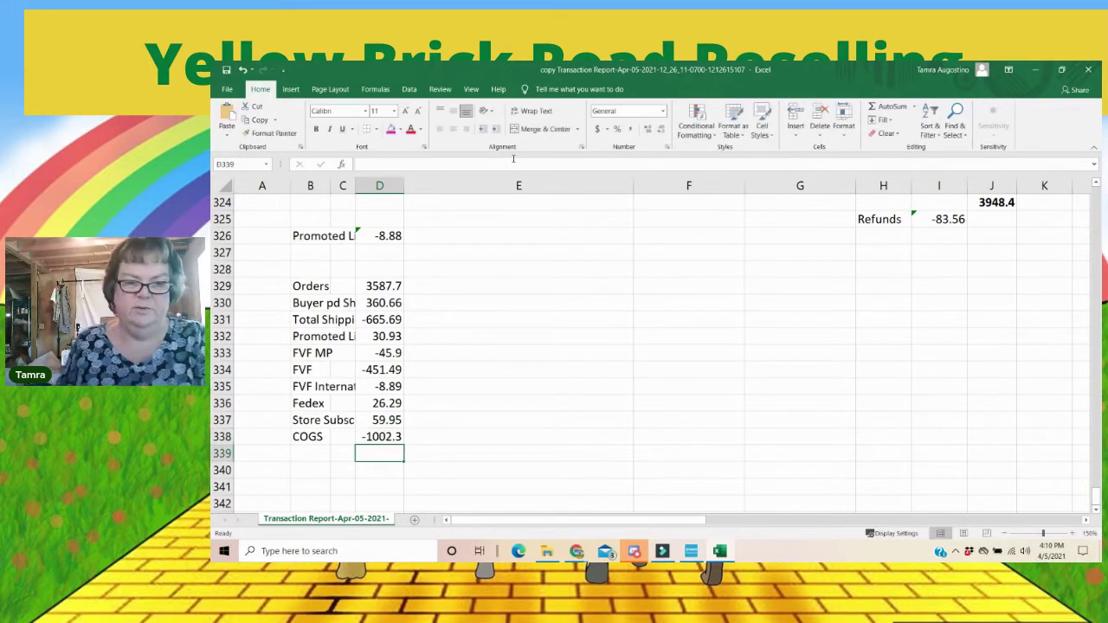
{"action": "left_click", "coordinate": [381, 437]}
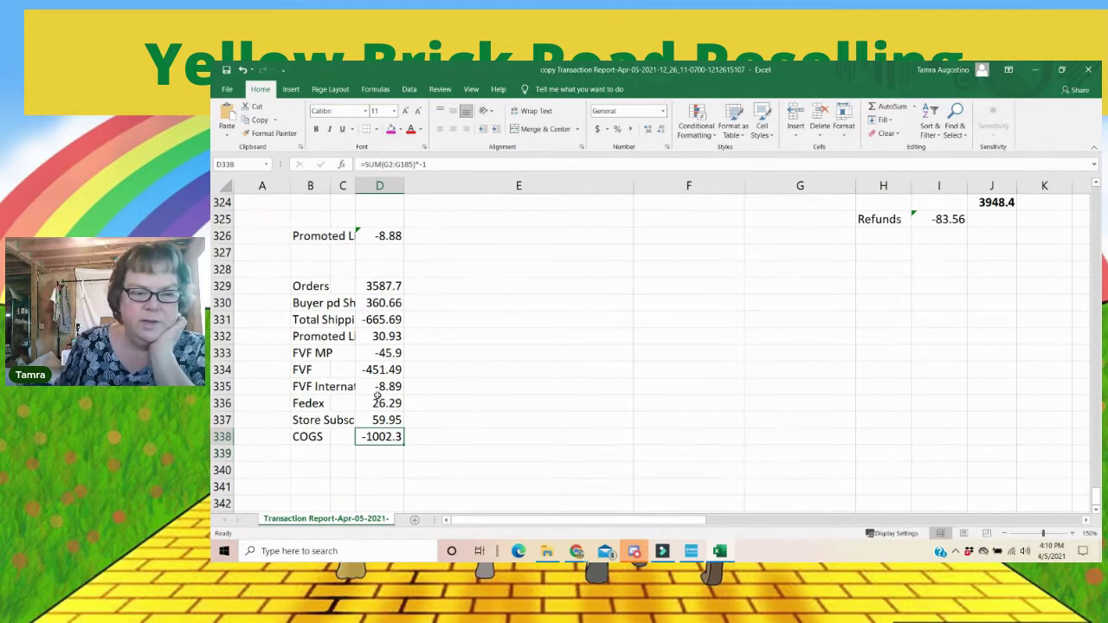
Step: Change the promoted listings formula in D332 to =(+8.88+23.58-1.53)*1
{"action": "left_click", "coordinate": [377, 303]}
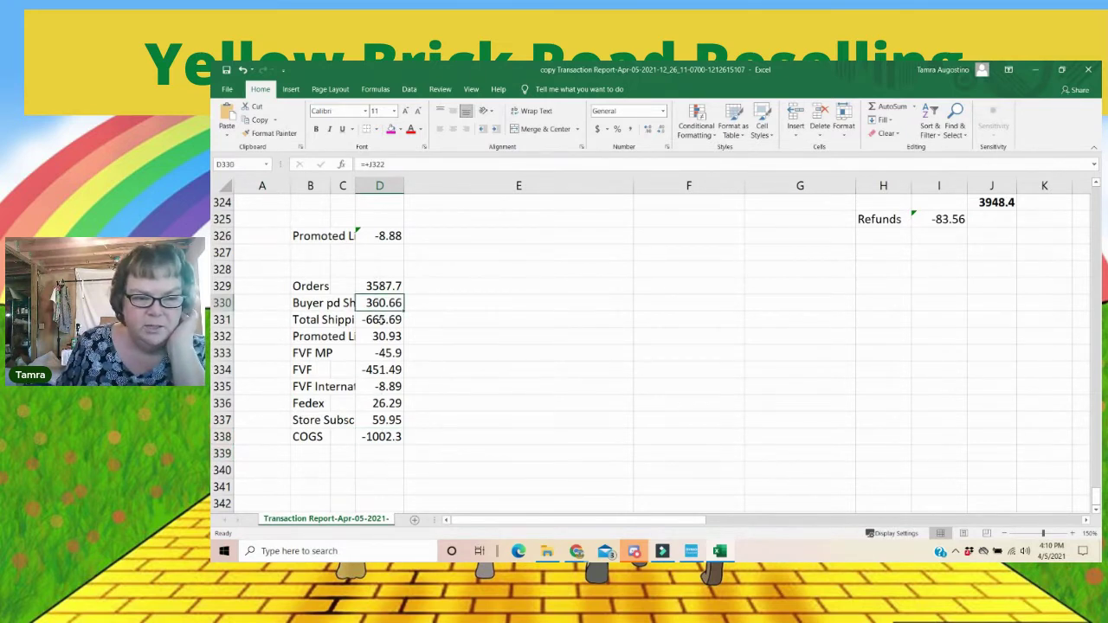
{"action": "left_click", "coordinate": [387, 338]}
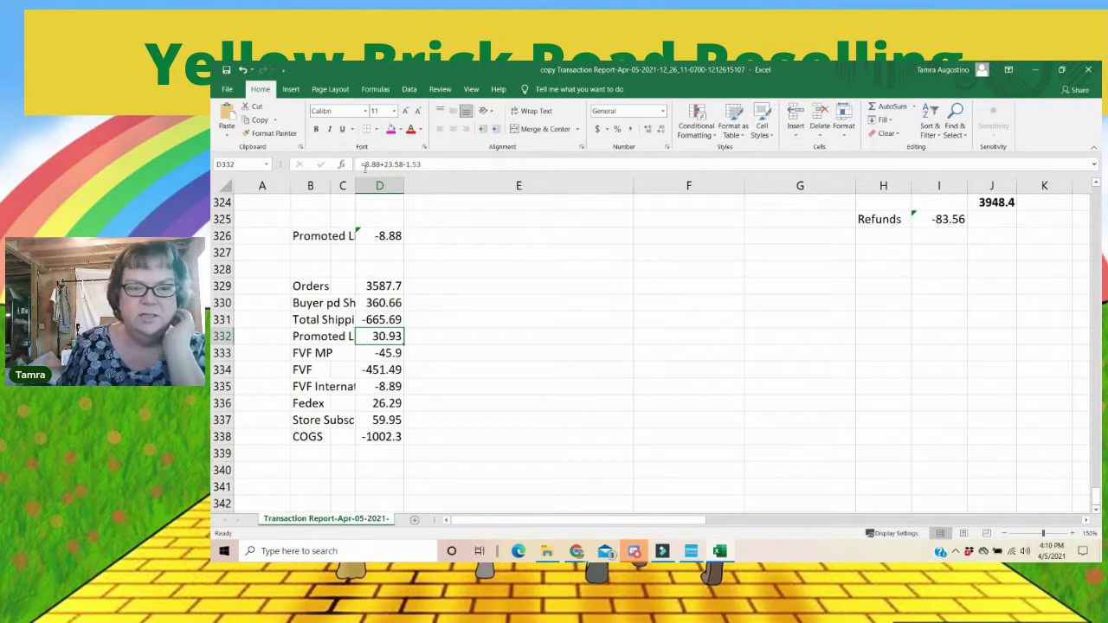
{"action": "left_click", "coordinate": [443, 164]}
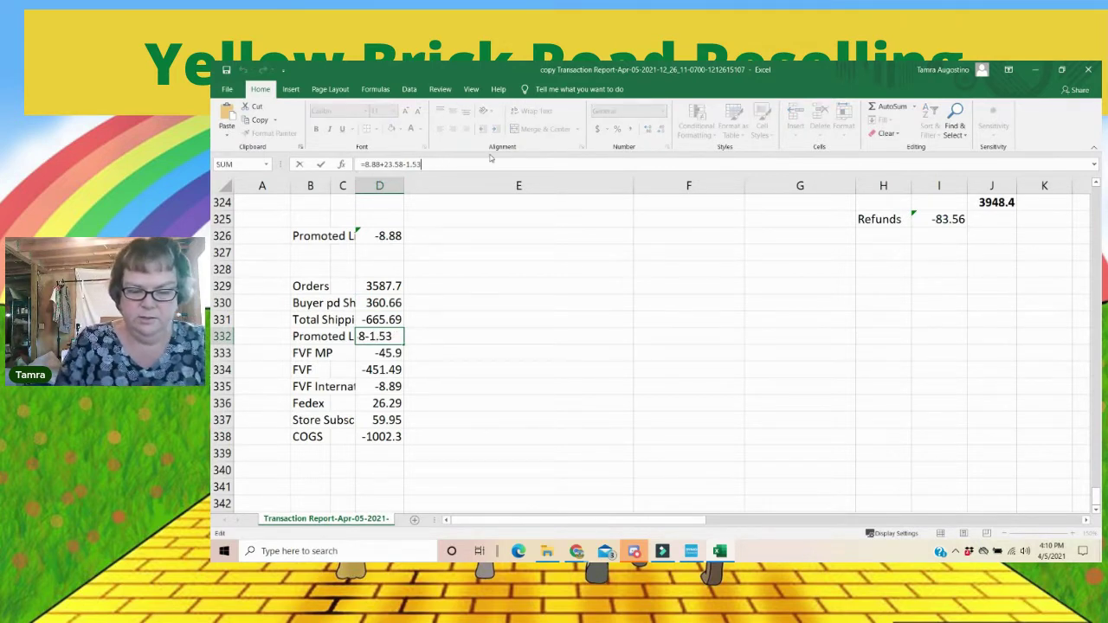
{"action": "type", "text": ")"}
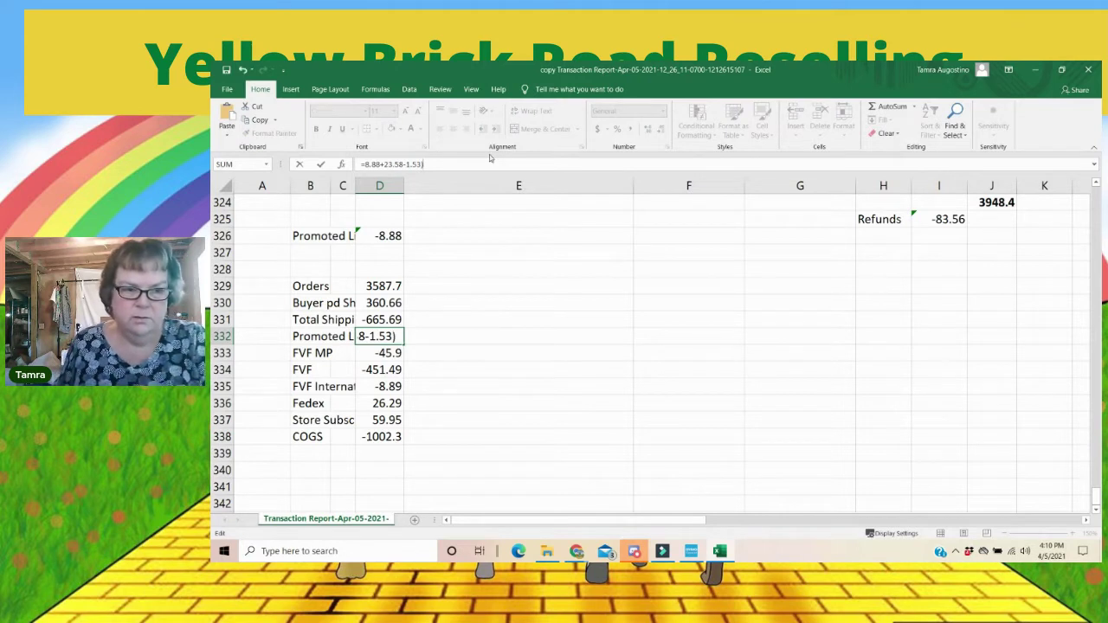
{"action": "left_click", "coordinate": [367, 166]}
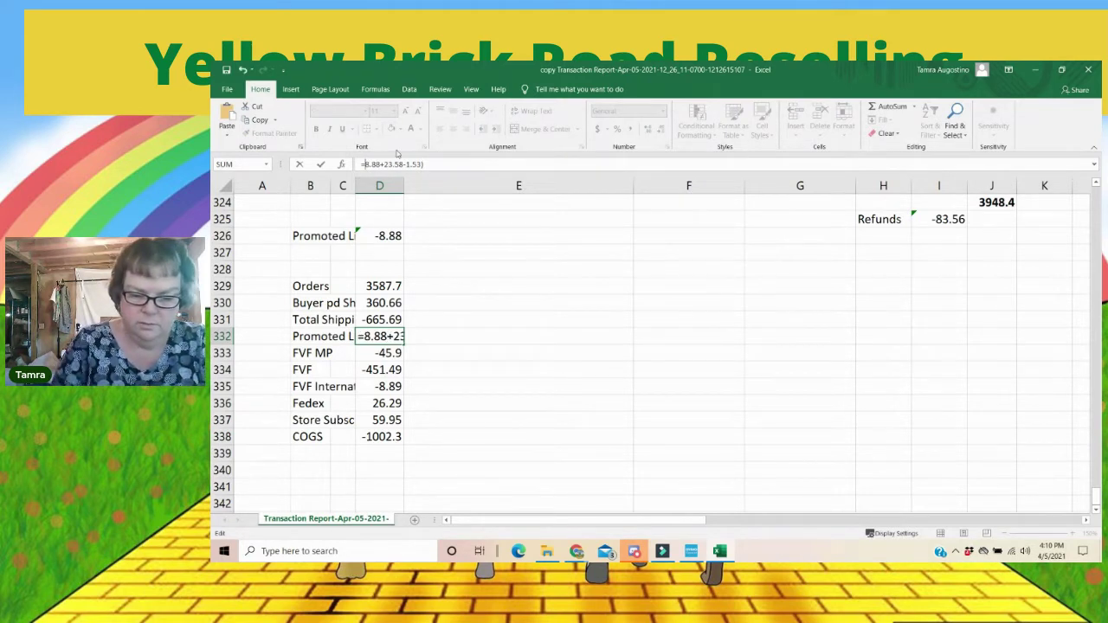
{"action": "type", "text": "(8"}
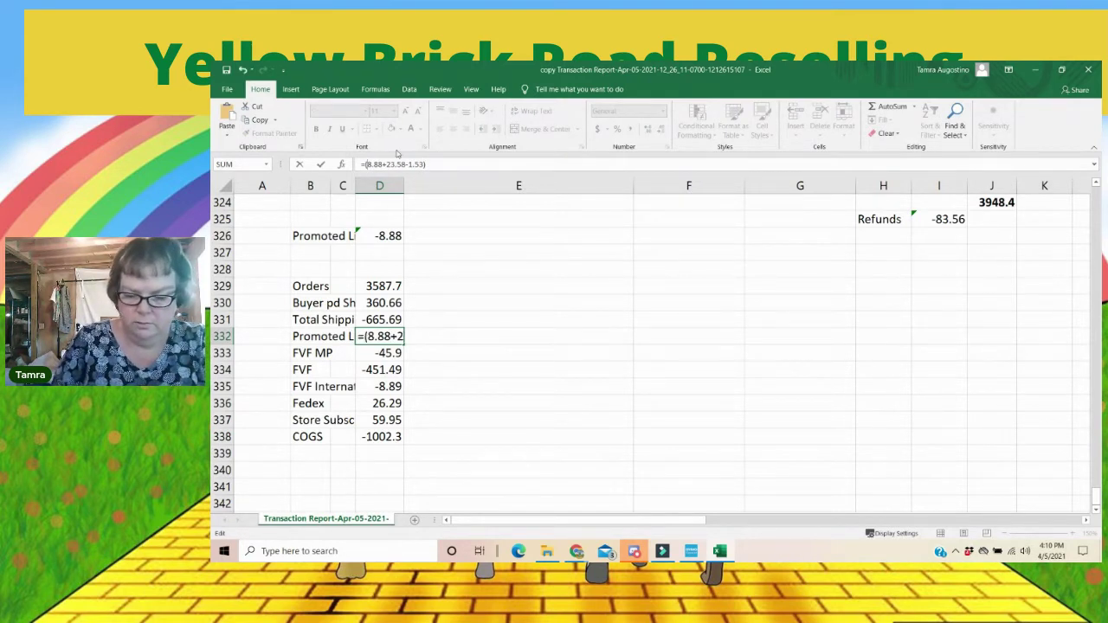
{"action": "type", "text": "+"}
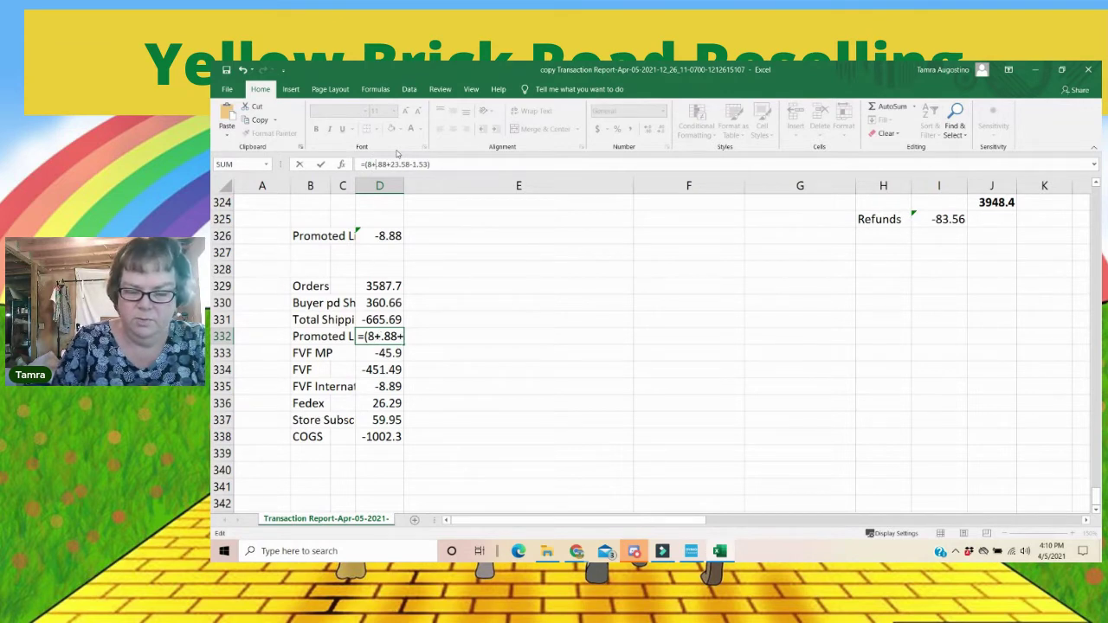
{"action": "key", "text": "BackSpace"}
{"action": "type", "text": "+"}
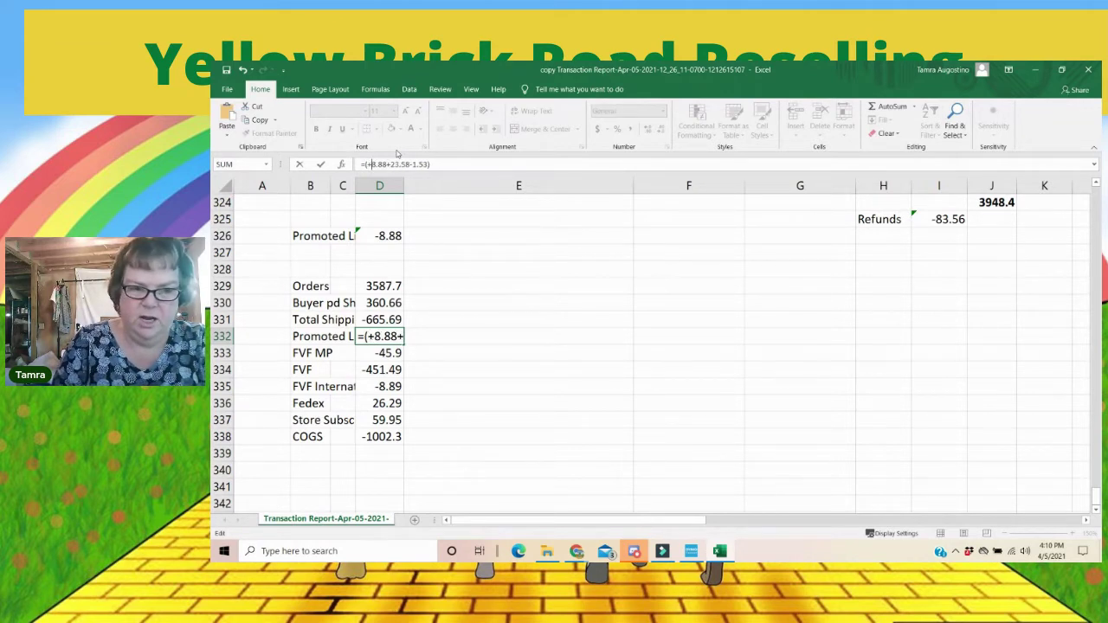
{"action": "left_click", "coordinate": [457, 169]}
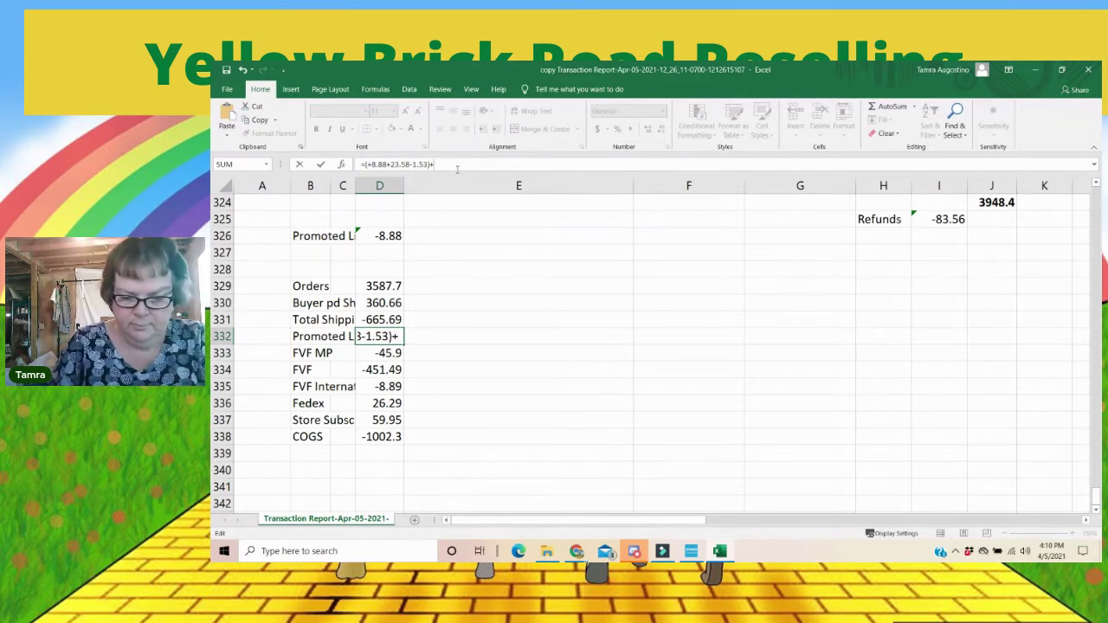
{"action": "type", "text": "*1"}
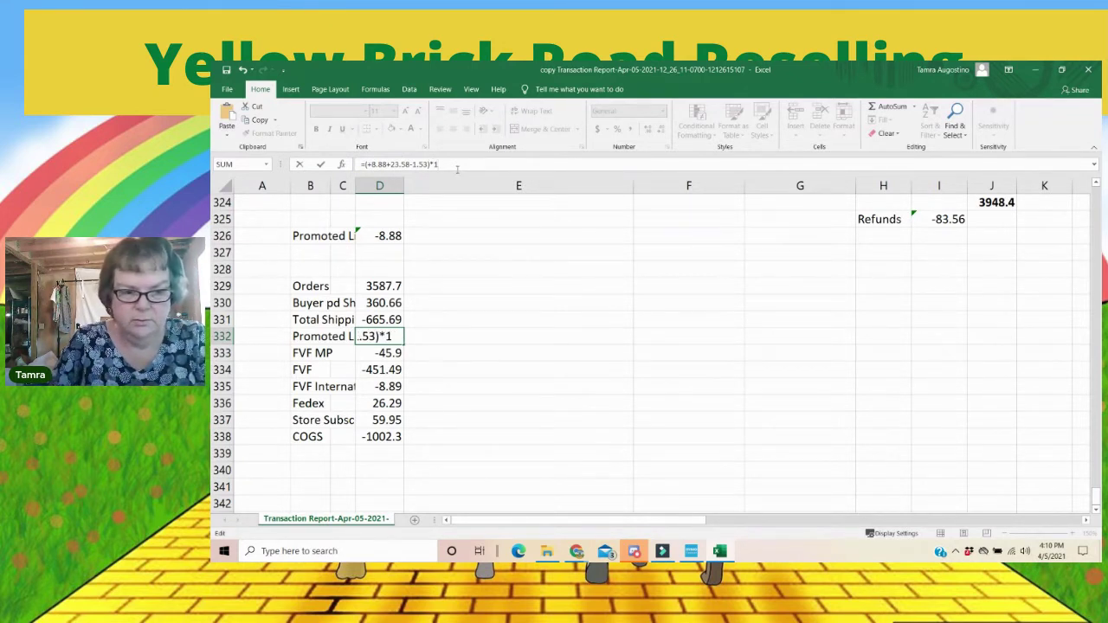
{"action": "key", "text": "Return"}
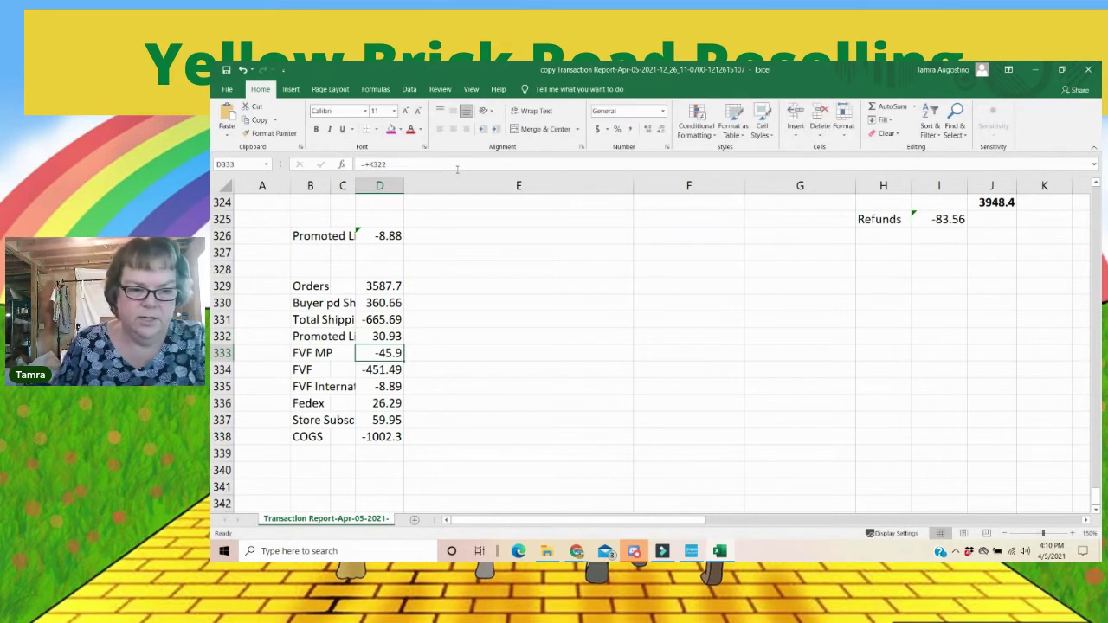
Step: Make the promoted listings amount in D332 negative by changing its formula to =(8.88+23.58-1.53)*-1
{"action": "left_click", "coordinate": [390, 342]}
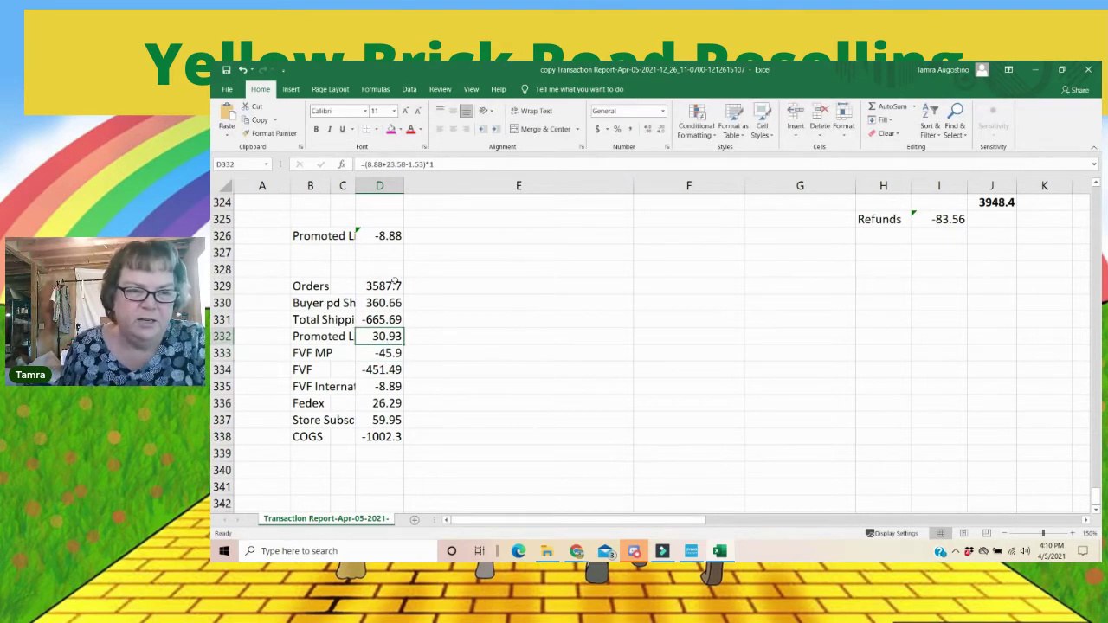
{"action": "left_click", "coordinate": [450, 164]}
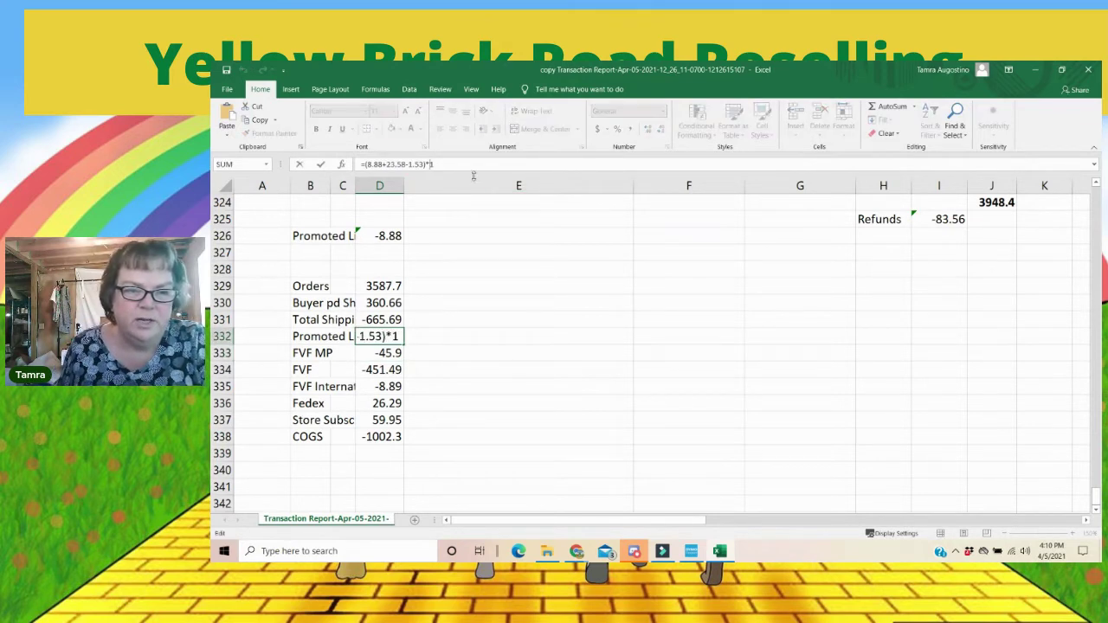
{"action": "type", "text": "-"}
{"action": "key", "text": "Return"}
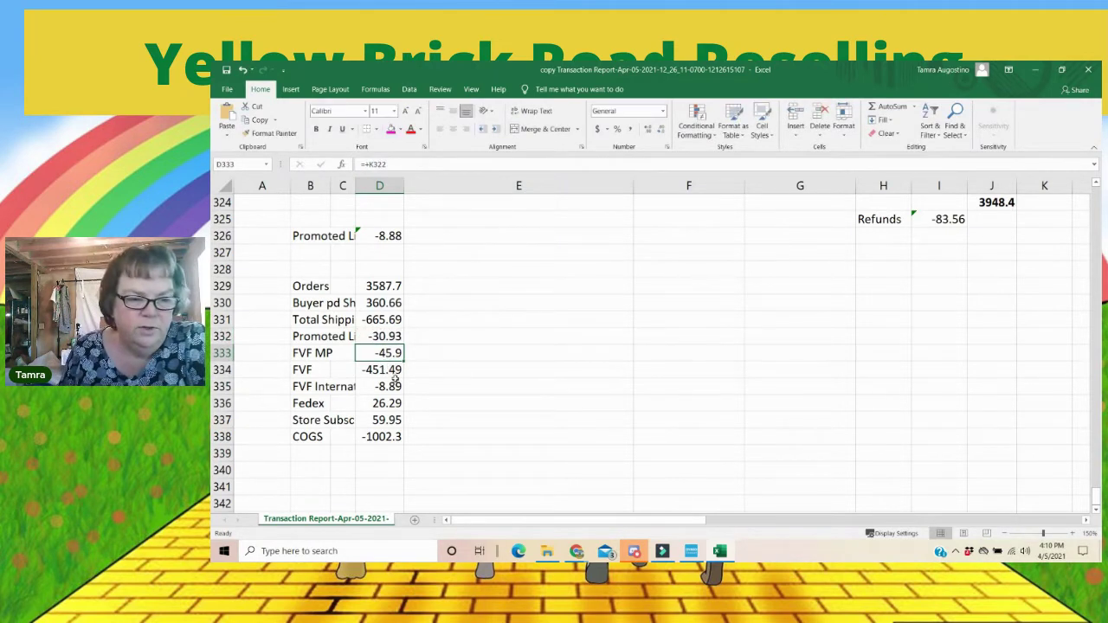
Step: Make the Fedex and store subscription expenses negative, with =-26.29 in D336 and =-59.95 in D337
{"action": "left_click", "coordinate": [383, 402]}
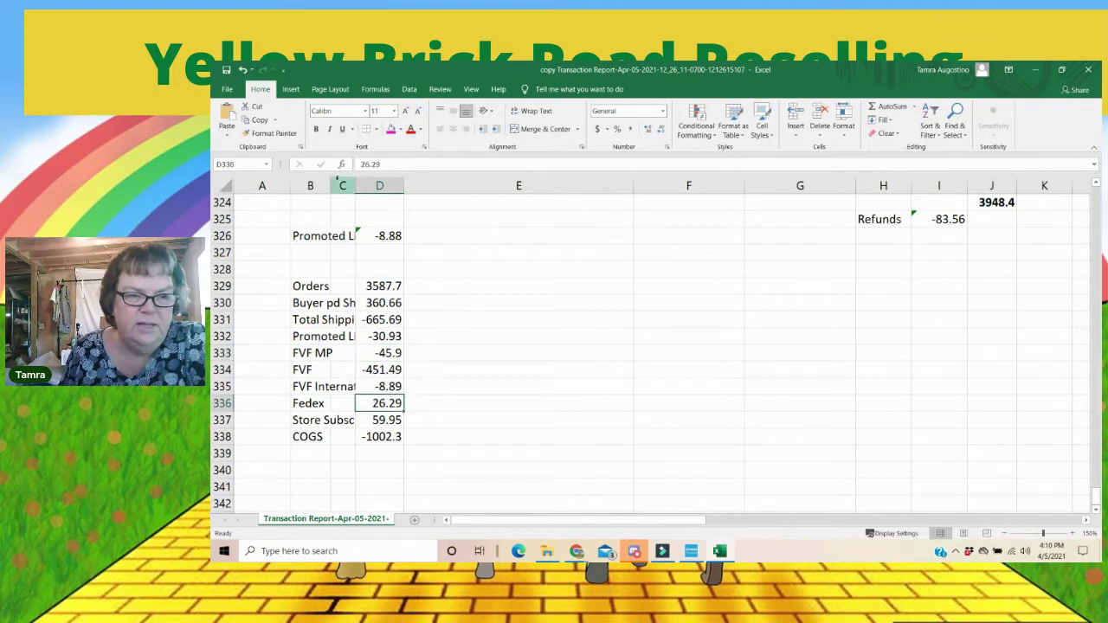
{"action": "left_click", "coordinate": [360, 164]}
{"action": "type", "text": "="}
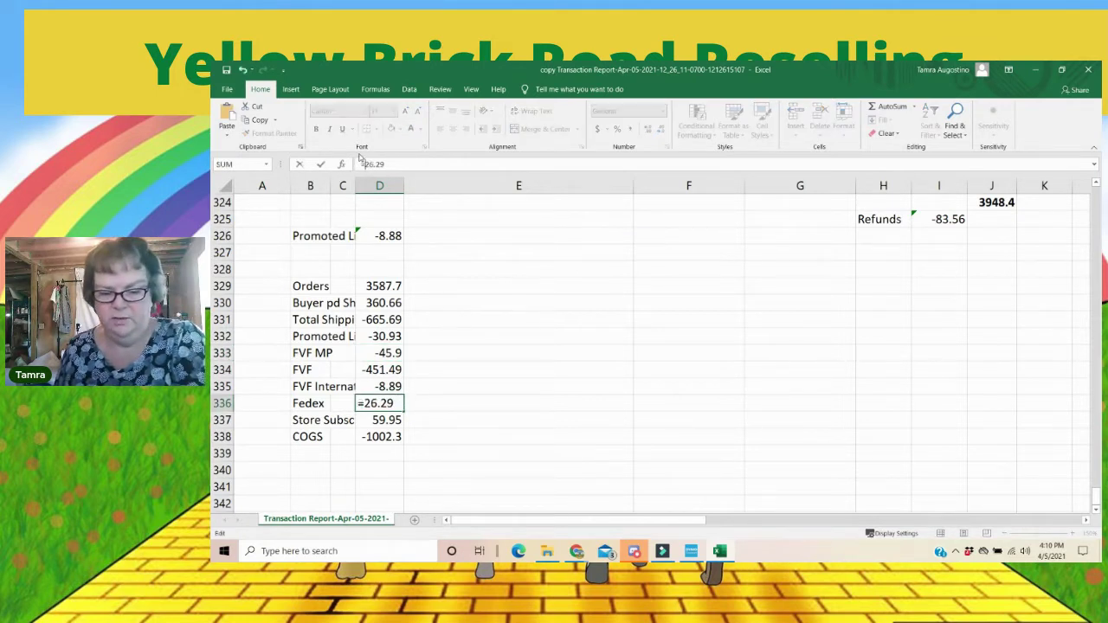
{"action": "type", "text": "-"}
{"action": "key", "text": "Return"}
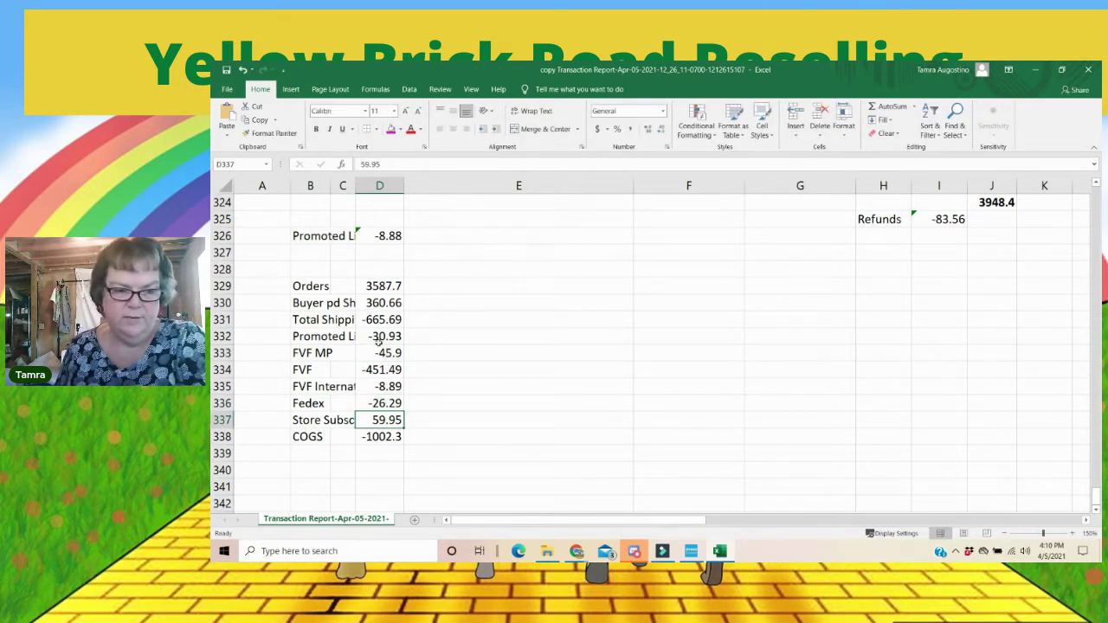
{"action": "left_click", "coordinate": [360, 163]}
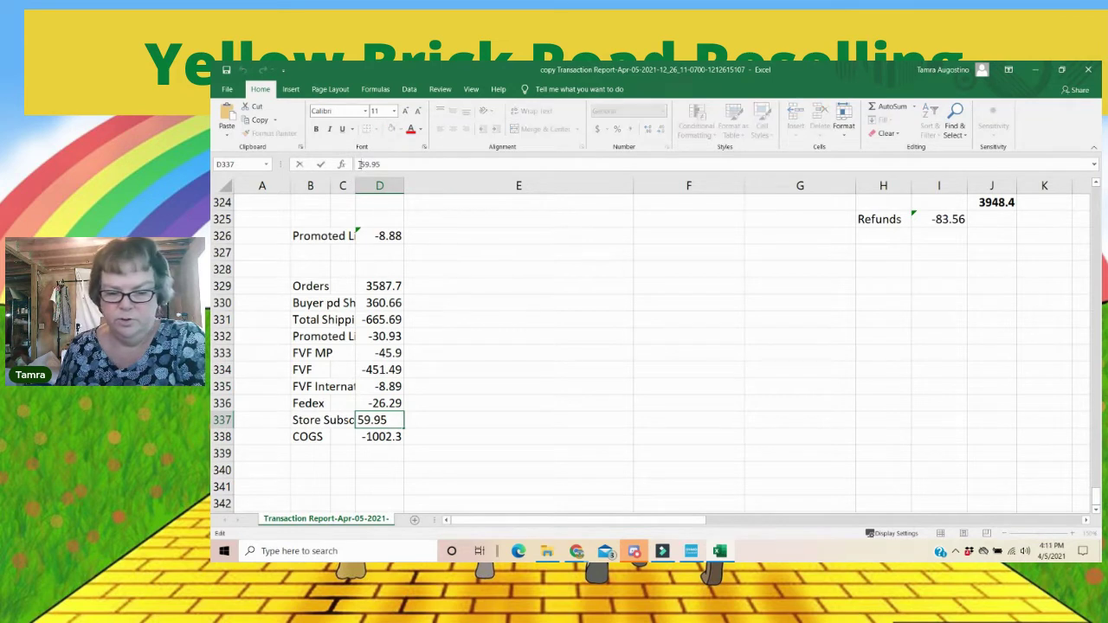
{"action": "type", "text": "=-"}
{"action": "key", "text": "Return"}
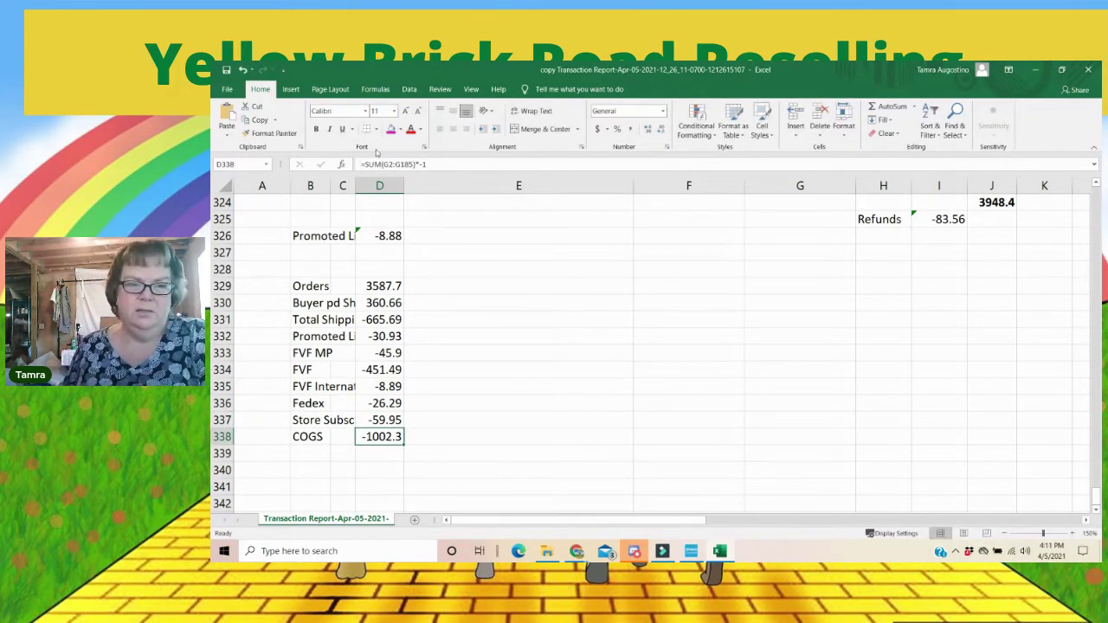
Step: Underline the COGS amount in D338 and total the summary below it with =SUM(D329:D338) in D339
{"action": "left_click", "coordinate": [342, 129]}
{"action": "left_click", "coordinate": [392, 452]}
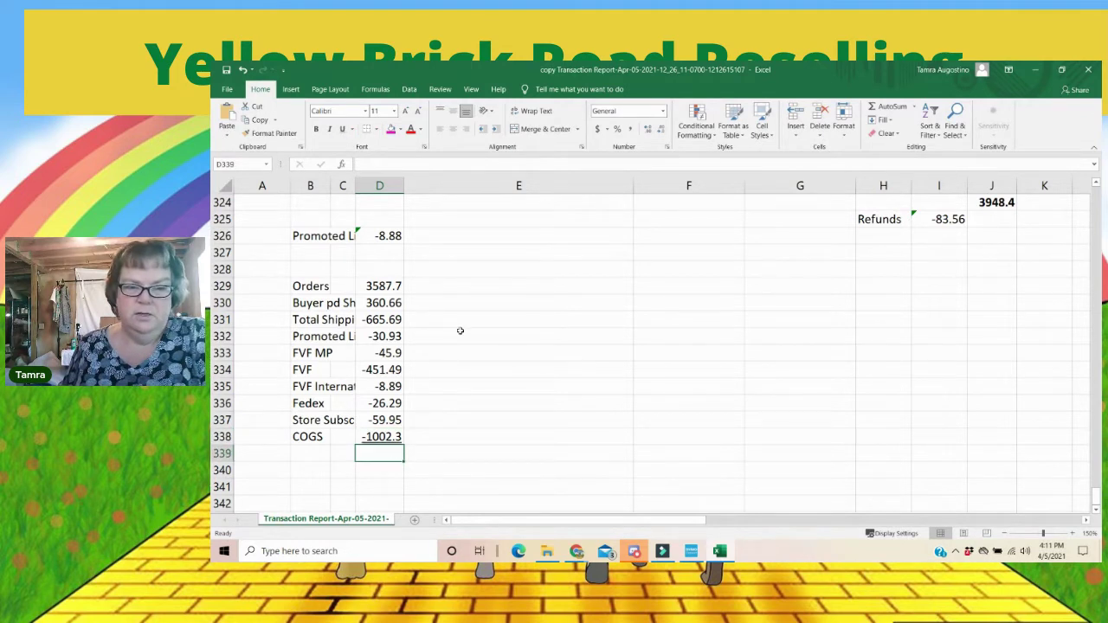
{"action": "left_click", "coordinate": [885, 111]}
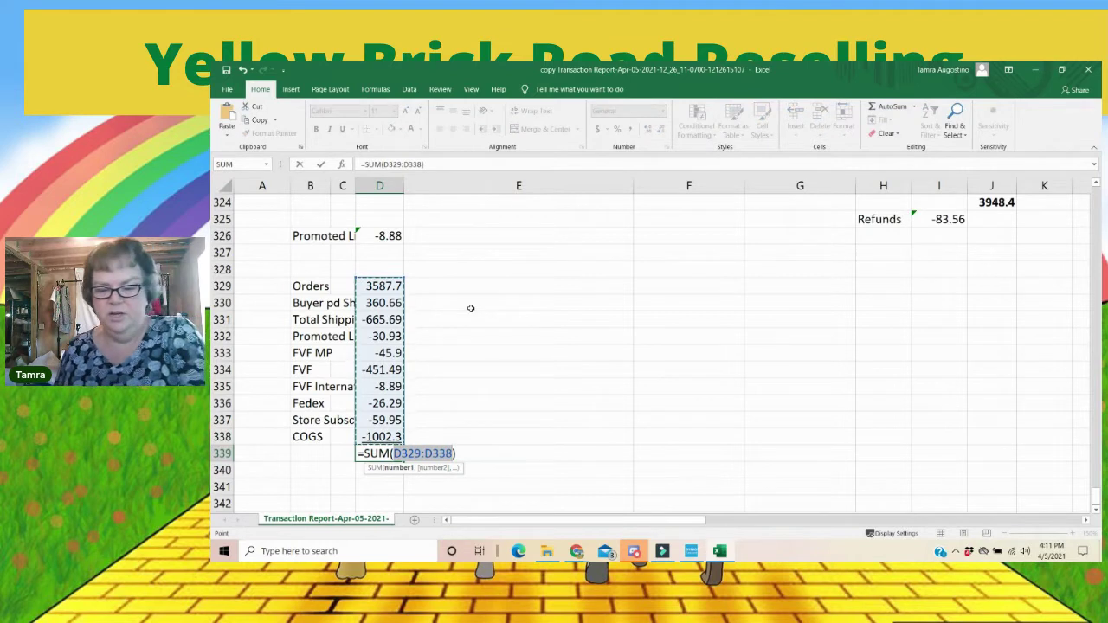
{"action": "key", "text": "Return"}
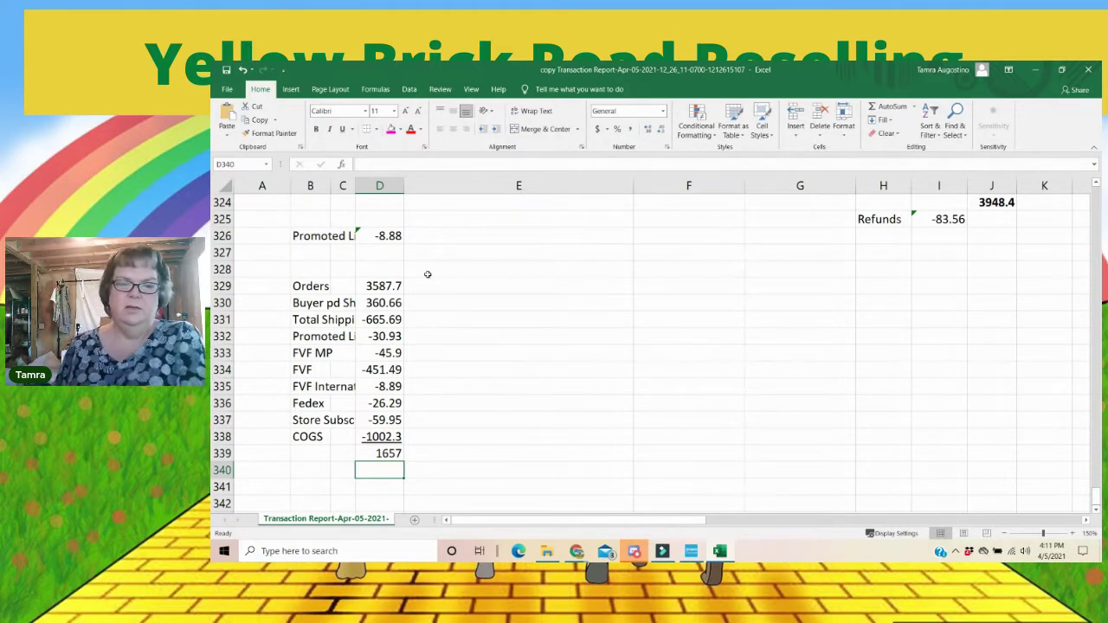
Step: Check the order and buyer-paid shipping formulas in D329 and D330, and bold the summary total in D339
{"action": "left_click", "coordinate": [390, 284]}
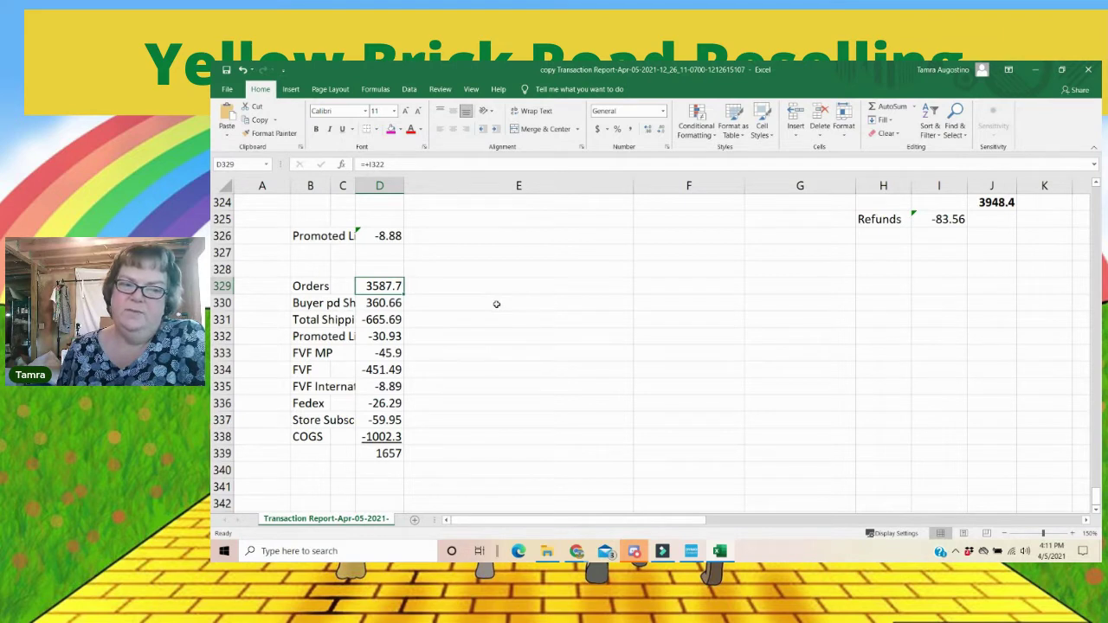
{"action": "left_click", "coordinate": [393, 302]}
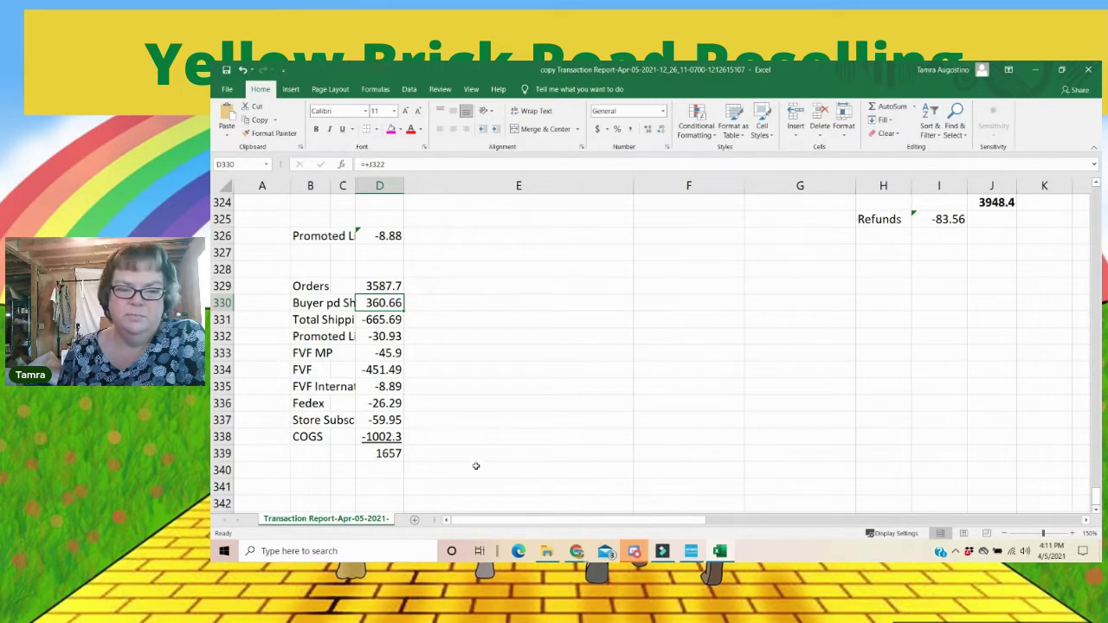
{"action": "left_click", "coordinate": [382, 455]}
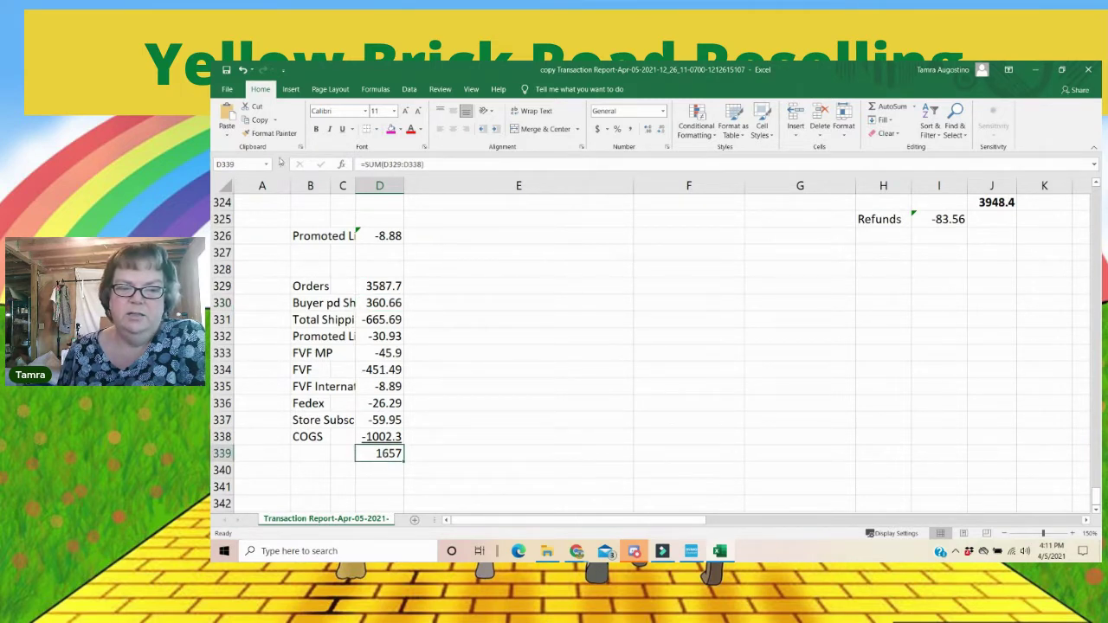
{"action": "left_click", "coordinate": [317, 130]}
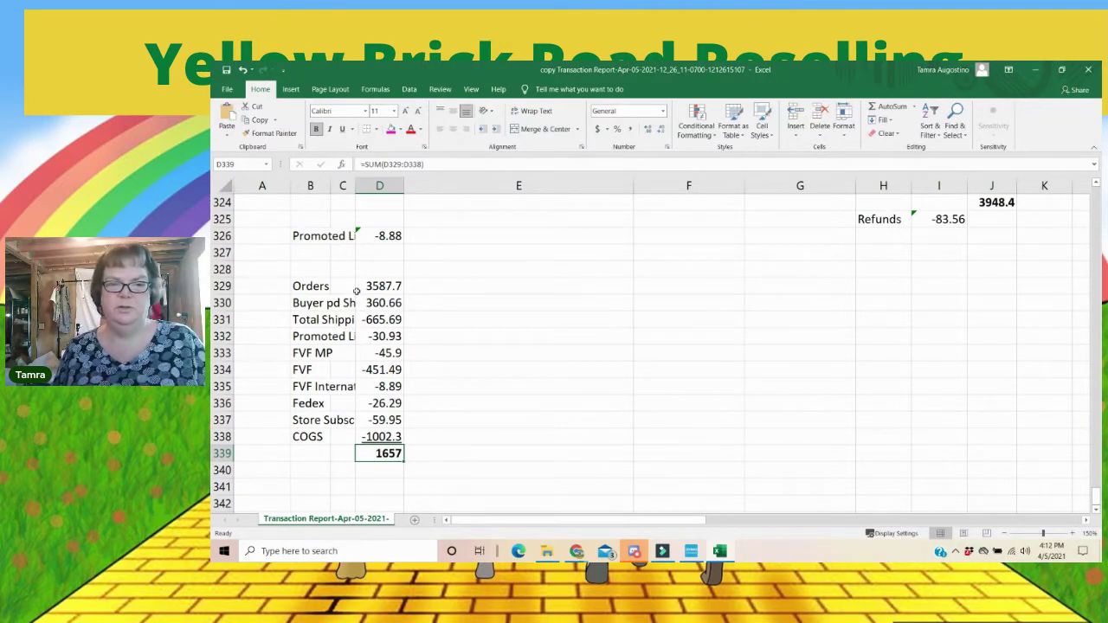
Step: Switch to eBay Seller Hub in Chrome, open the unsold listings and look through the first page by end date
{"action": "key", "text": "alt+Tab"}
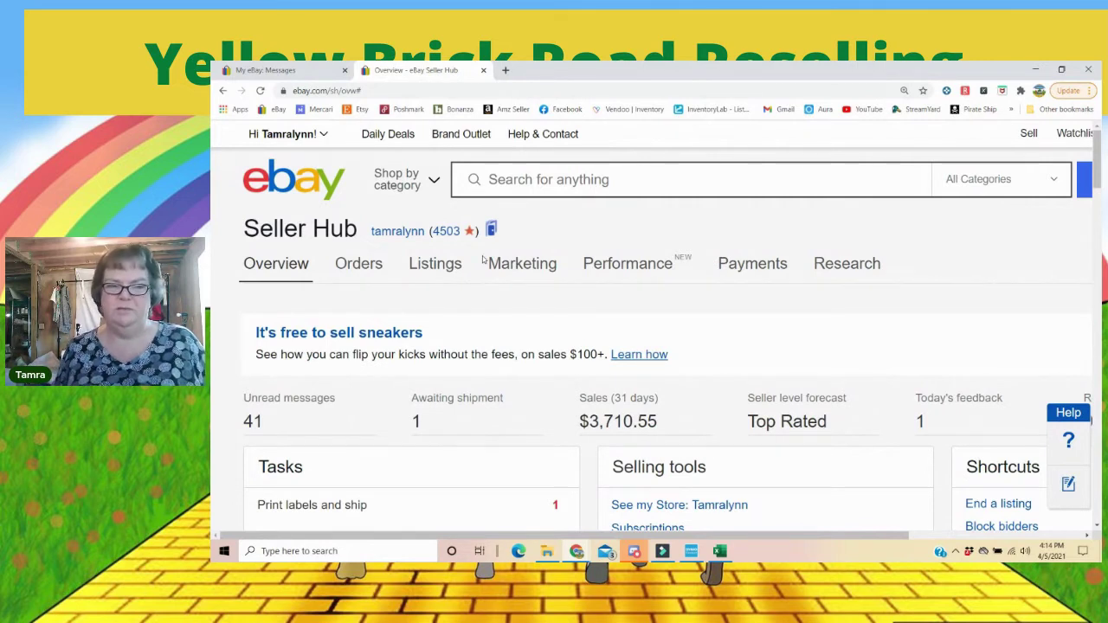
{"action": "mouse_move", "coordinate": [438, 260]}
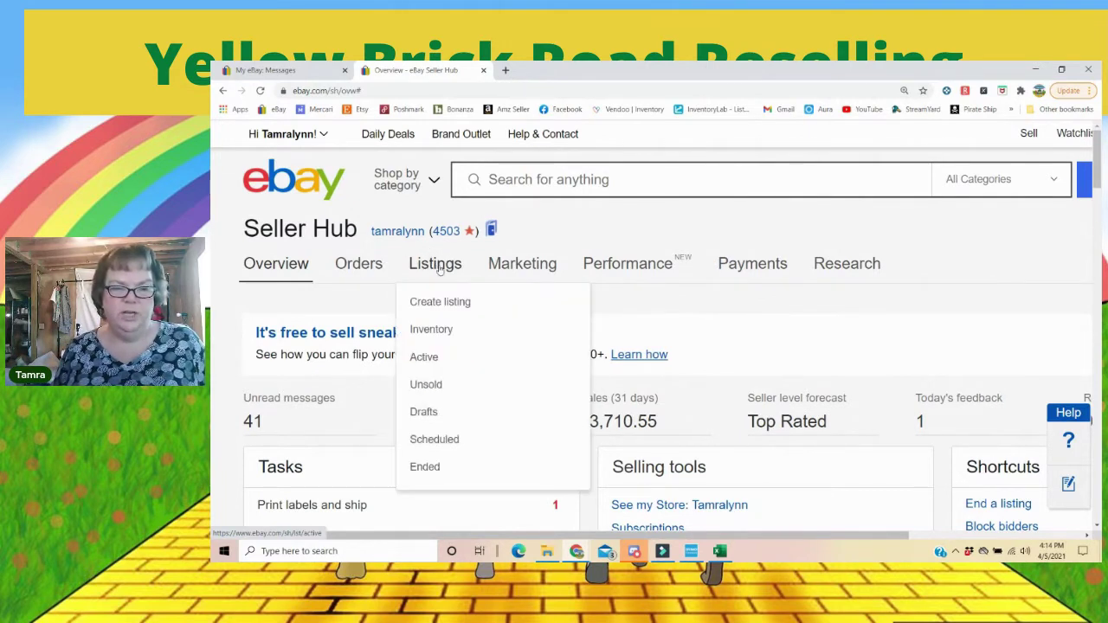
{"action": "left_click", "coordinate": [428, 387]}
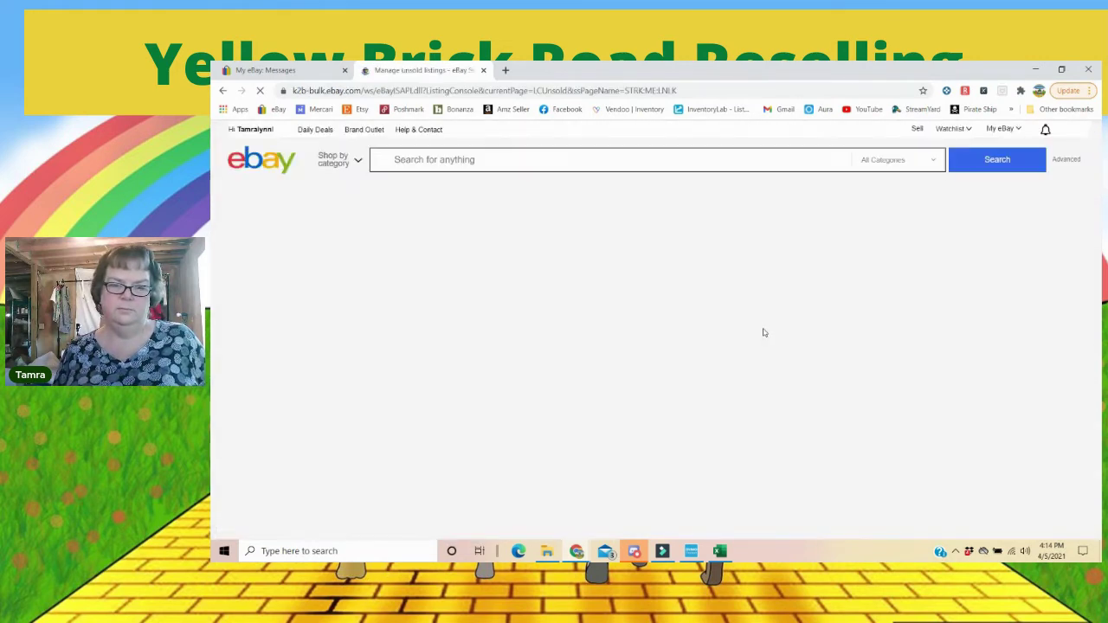
{"action": "scroll", "coordinate": [935, 364], "scroll_direction": "down", "scroll_amount": 3}
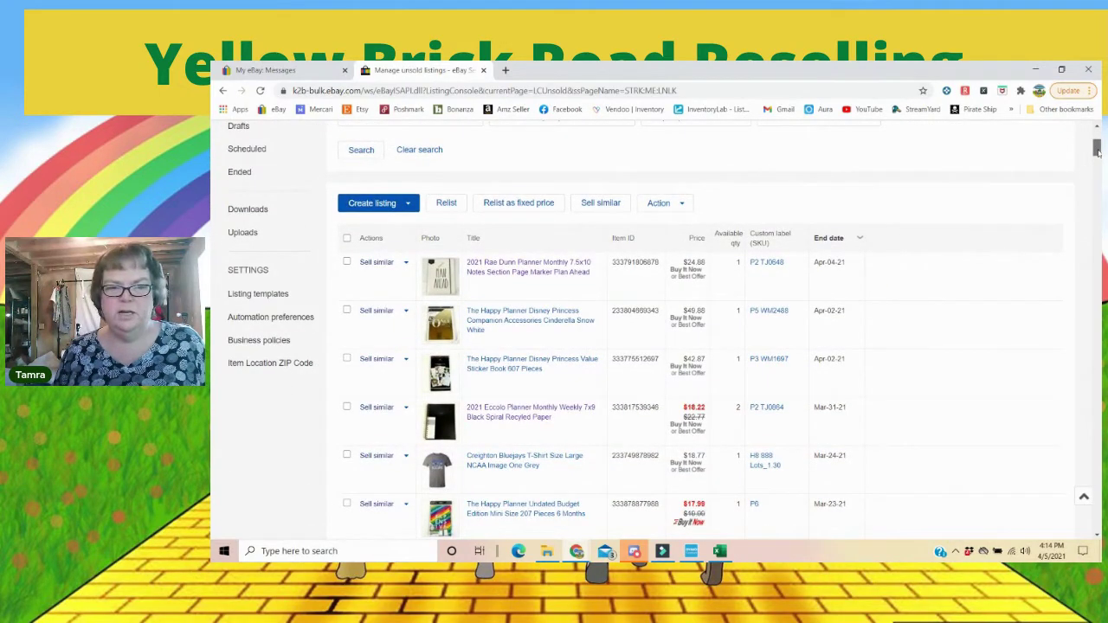
{"action": "scroll", "coordinate": [1096, 152], "scroll_direction": "down", "scroll_amount": 2}
{"action": "left_click_drag", "start_coordinate": [1096, 153], "coordinate": [1046, 517]}
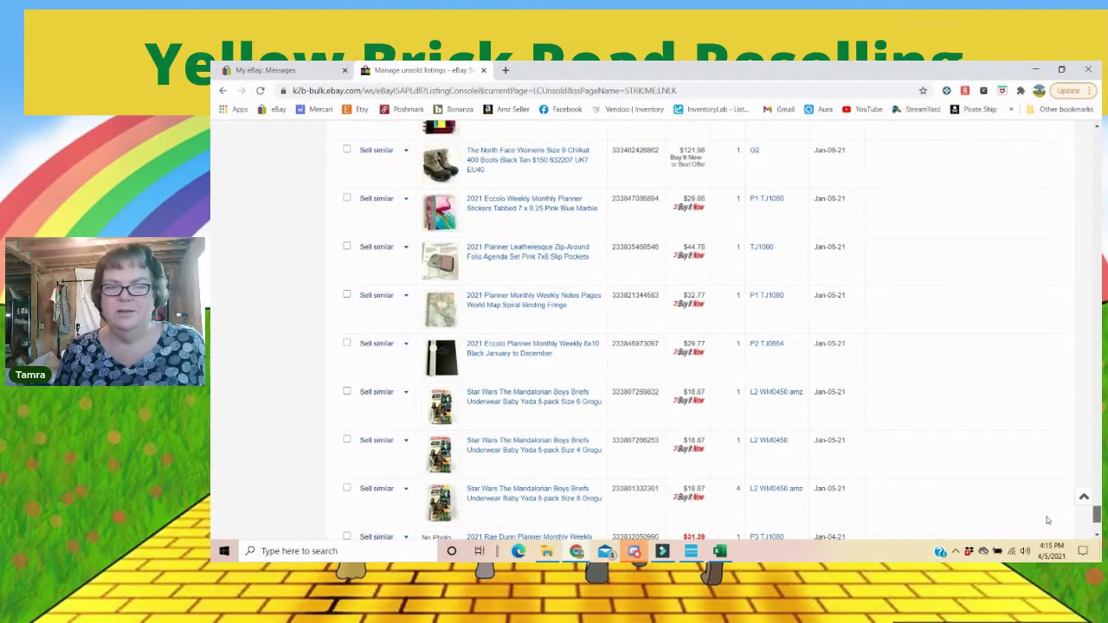
{"action": "left_click_drag", "start_coordinate": [1047, 517], "coordinate": [990, 201]}
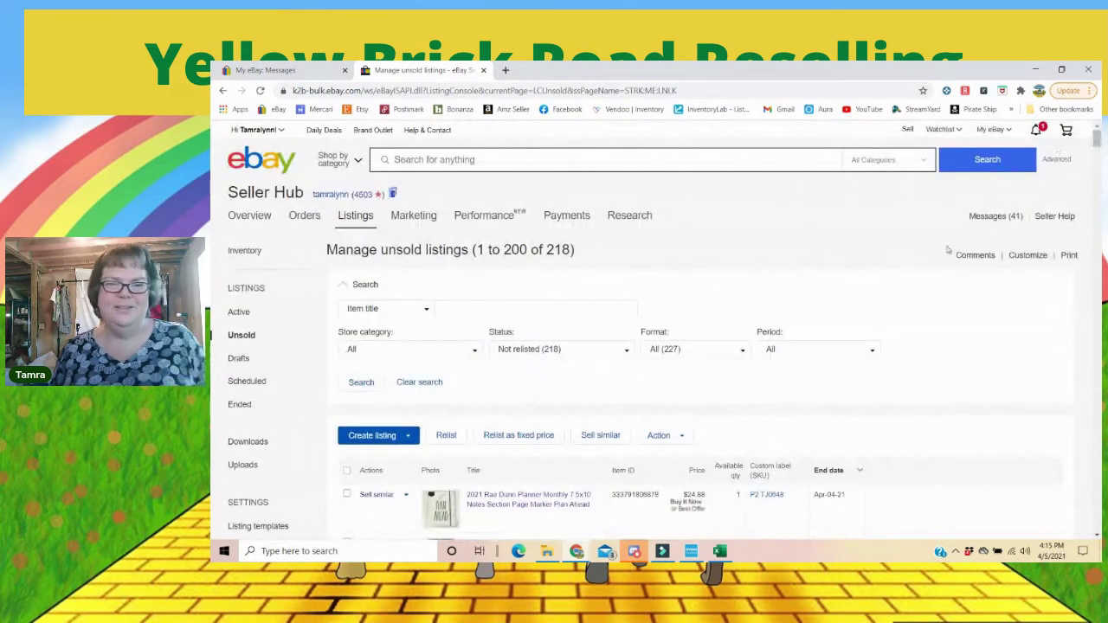
{"action": "scroll", "coordinate": [949, 249], "scroll_direction": "down", "scroll_amount": 3}
{"action": "scroll", "coordinate": [948, 249], "scroll_direction": "down", "scroll_amount": 1}
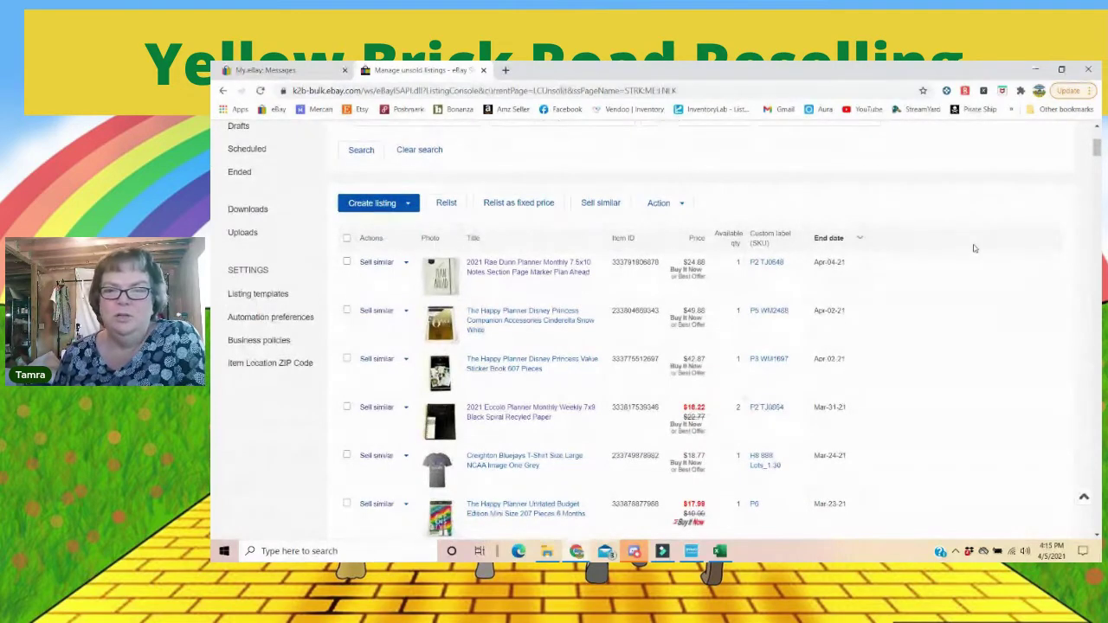
Step: Open the printable version of the unsold listings, preview it with Save as PDF as the destination, and cancel the print
{"action": "scroll", "coordinate": [972, 247], "scroll_direction": "up", "scroll_amount": 3}
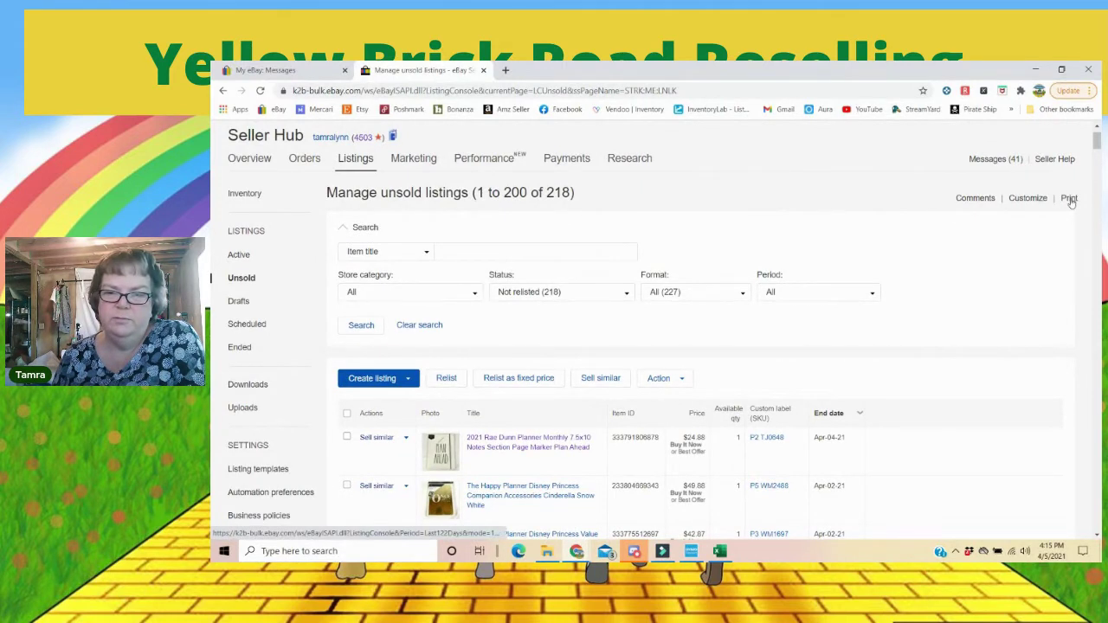
{"action": "left_click", "coordinate": [1069, 199]}
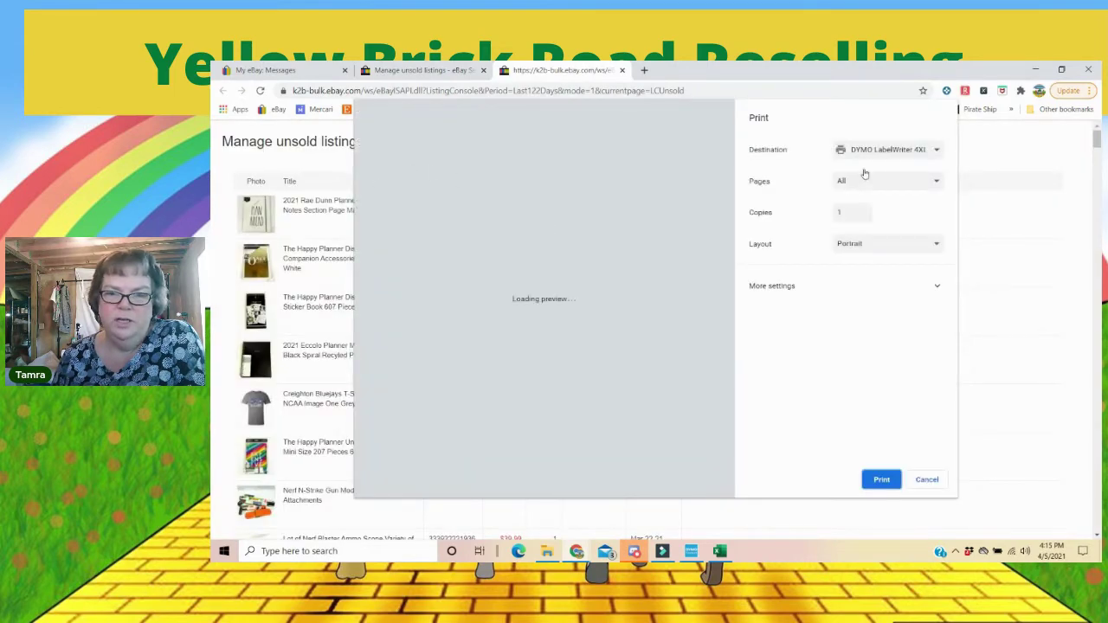
{"action": "left_click", "coordinate": [874, 151]}
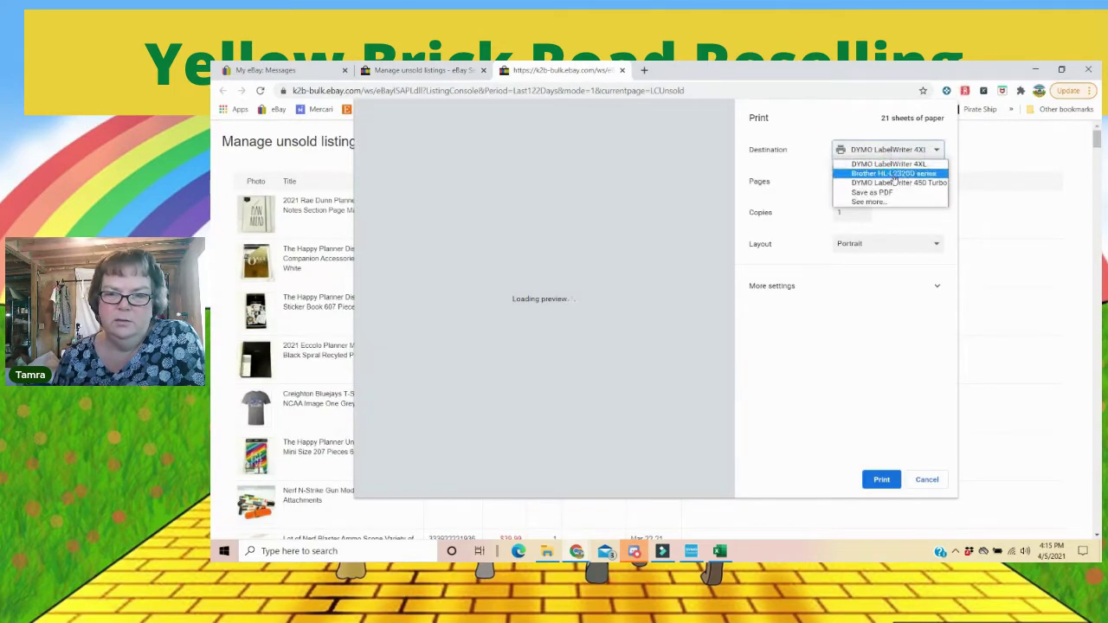
{"action": "left_click", "coordinate": [871, 192]}
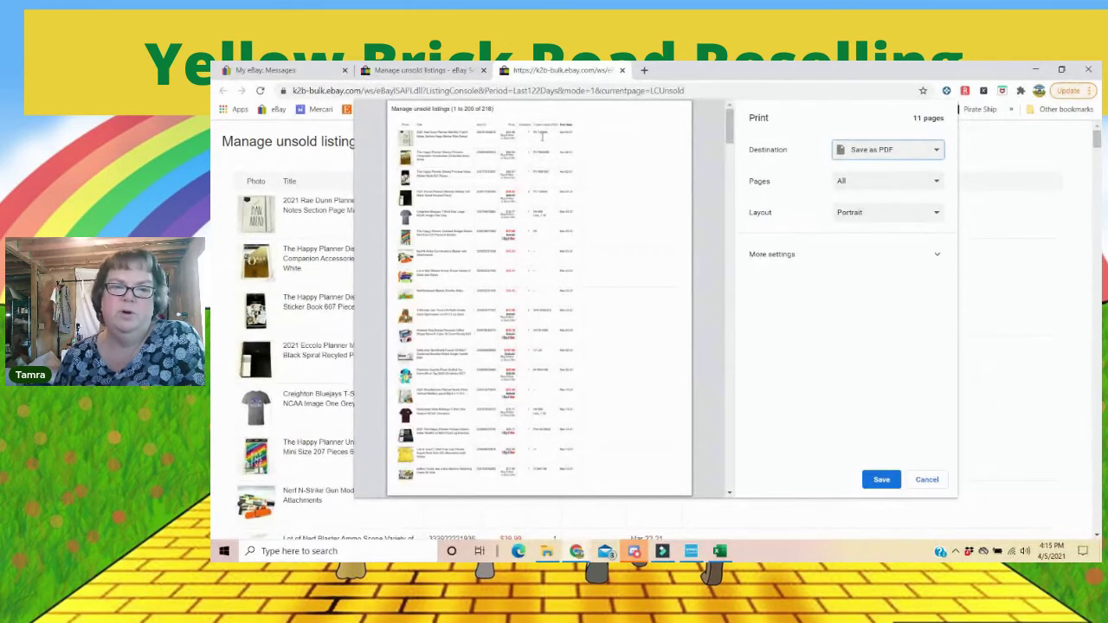
{"action": "left_click", "coordinate": [921, 480]}
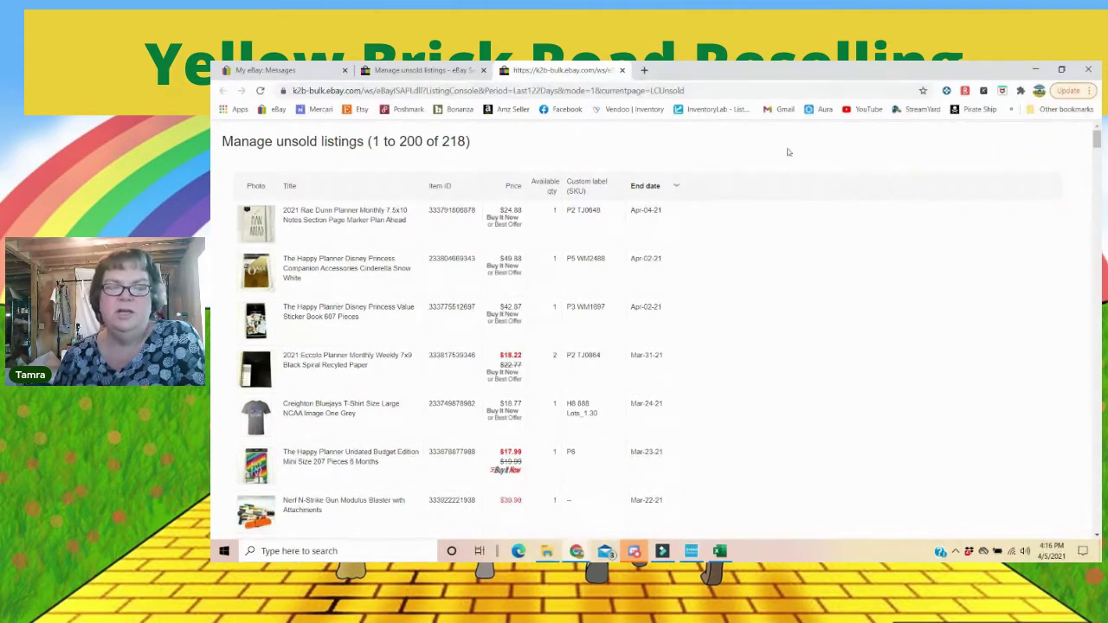
{"action": "left_click", "coordinate": [1068, 146]}
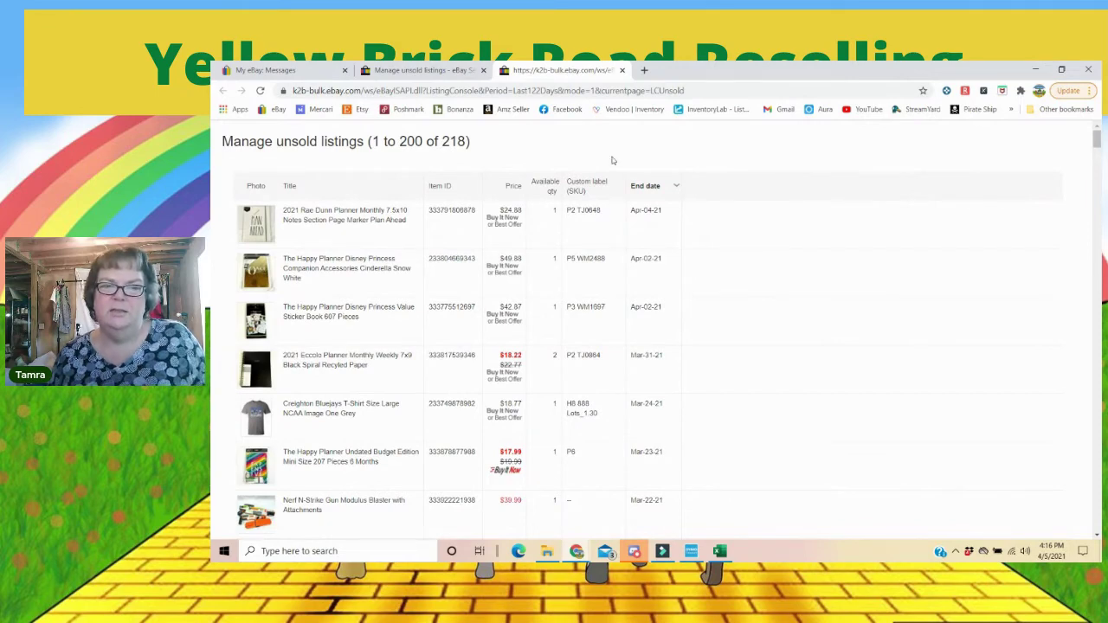
Step: Return to the Manage unsold listings page and review the oldest ended items on page 2
{"action": "left_click", "coordinate": [415, 71]}
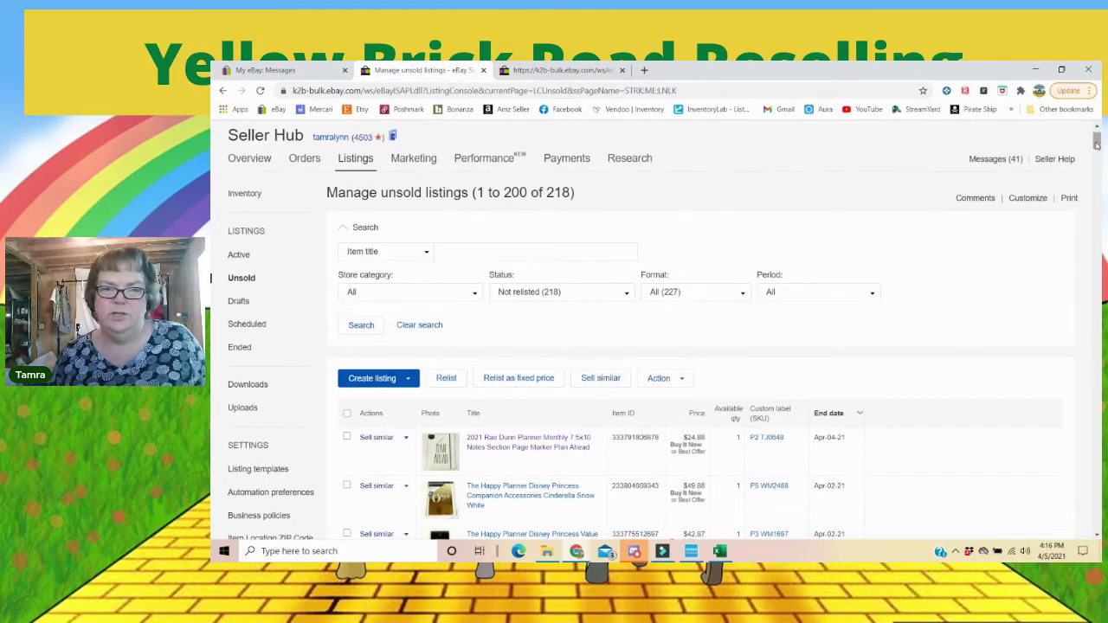
{"action": "left_click_drag", "start_coordinate": [1094, 144], "coordinate": [1100, 523]}
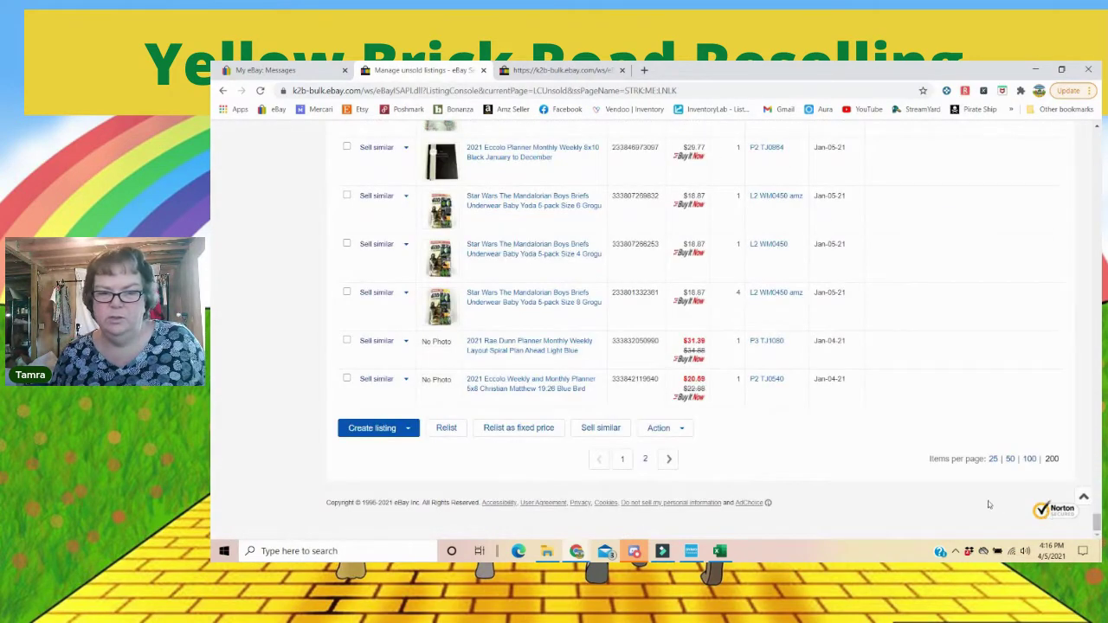
{"action": "left_click", "coordinate": [667, 459]}
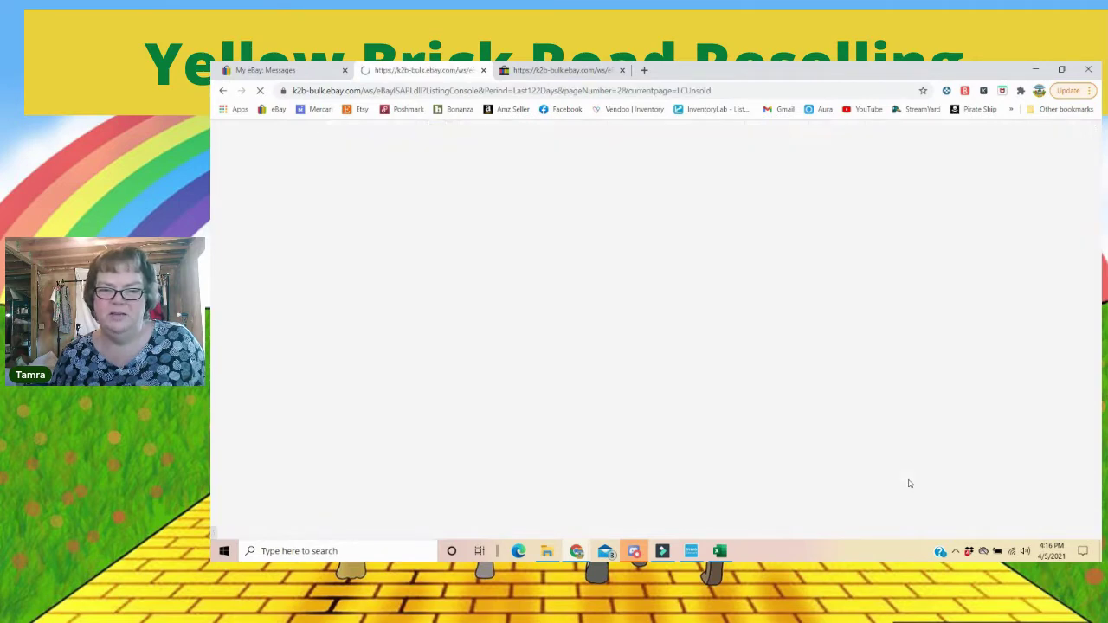
{"action": "scroll", "coordinate": [908, 484], "scroll_direction": "down", "scroll_amount": 2}
{"action": "scroll", "coordinate": [909, 485], "scroll_direction": "down", "scroll_amount": 10}
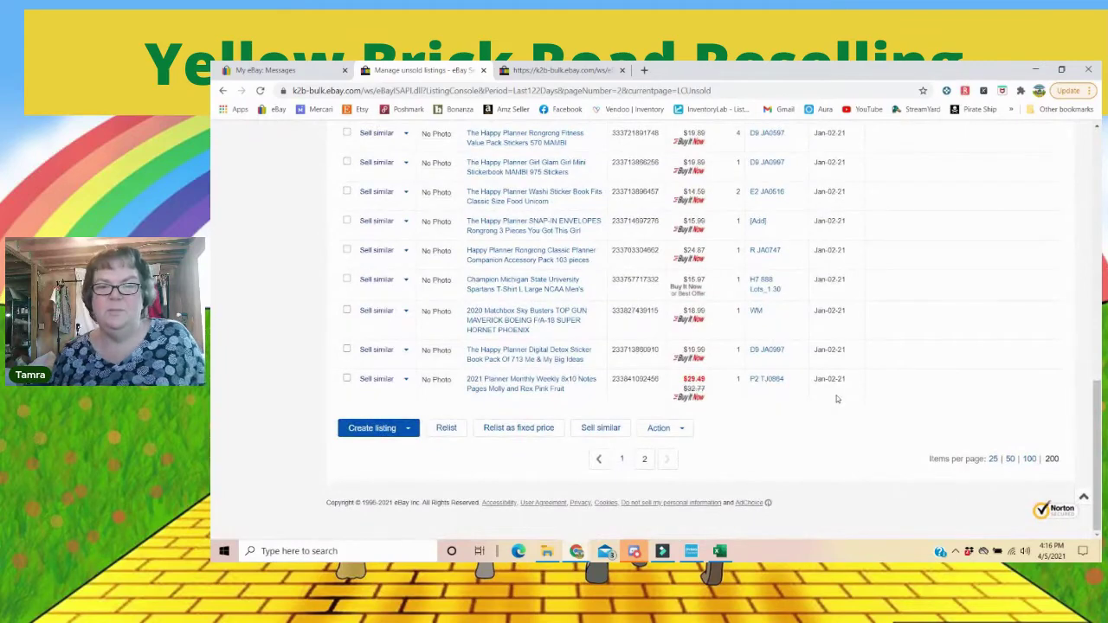
{"action": "scroll", "coordinate": [606, 363], "scroll_direction": "up", "scroll_amount": 2}
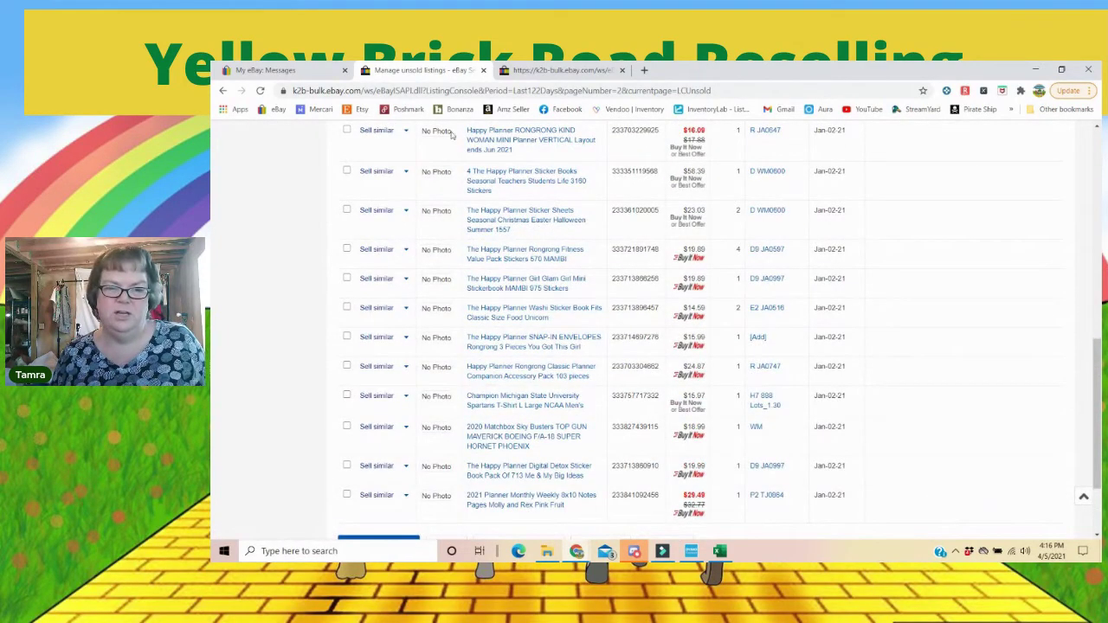
{"action": "scroll", "coordinate": [428, 450], "scroll_direction": "up", "scroll_amount": 5}
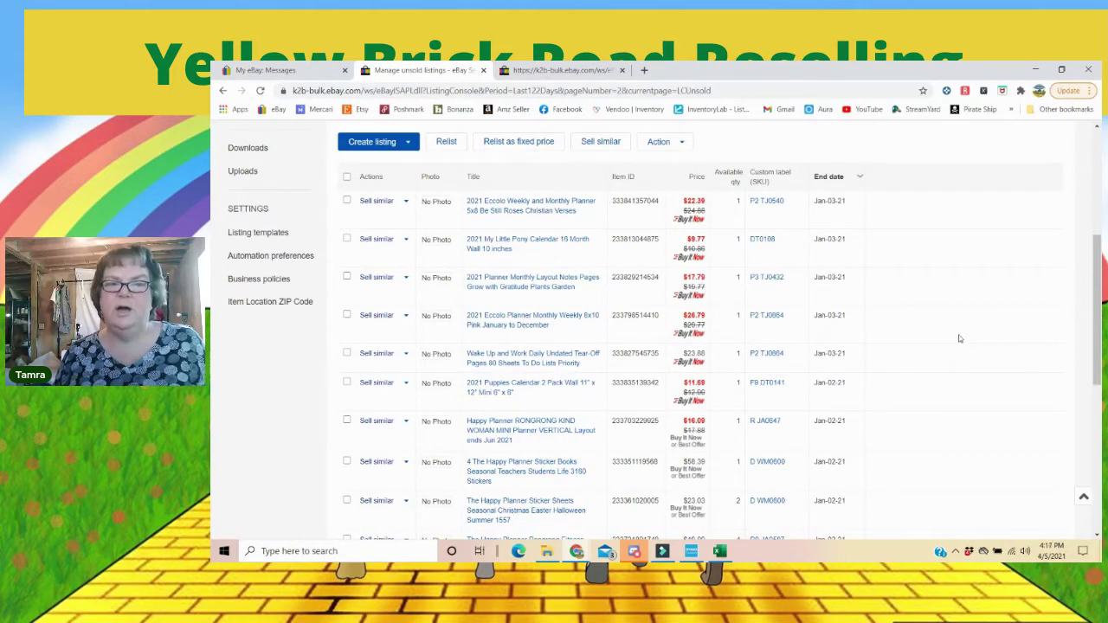
{"action": "scroll", "coordinate": [959, 339], "scroll_direction": "up", "scroll_amount": 1}
{"action": "scroll", "coordinate": [958, 341], "scroll_direction": "down", "scroll_amount": 1}
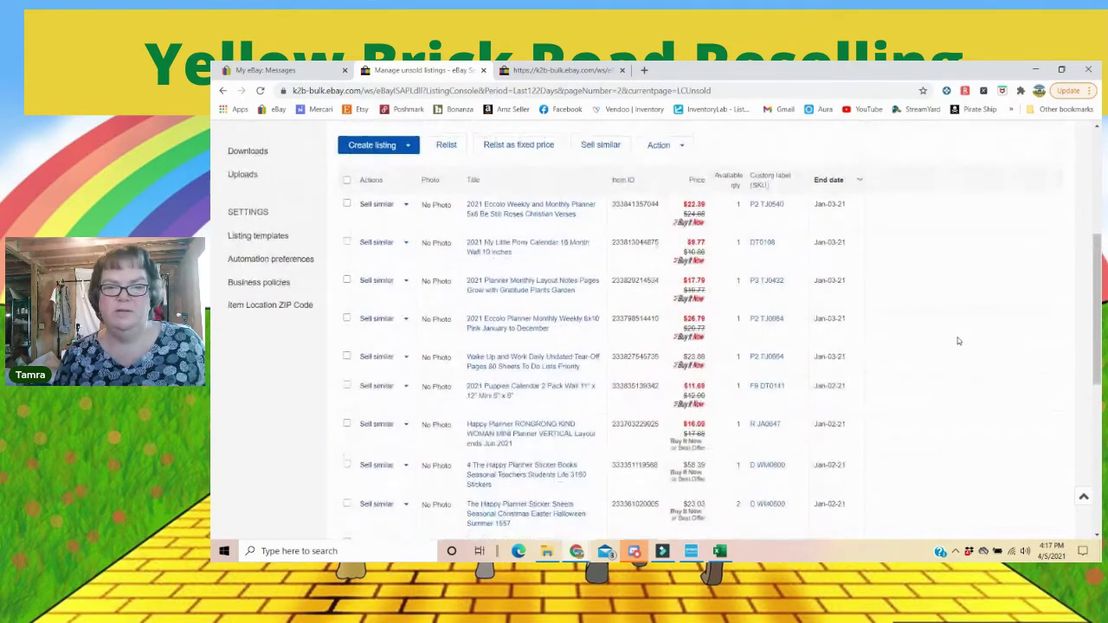
{"action": "scroll", "coordinate": [958, 341], "scroll_direction": "up", "scroll_amount": 5}
{"action": "mouse_move", "coordinate": [305, 220]}
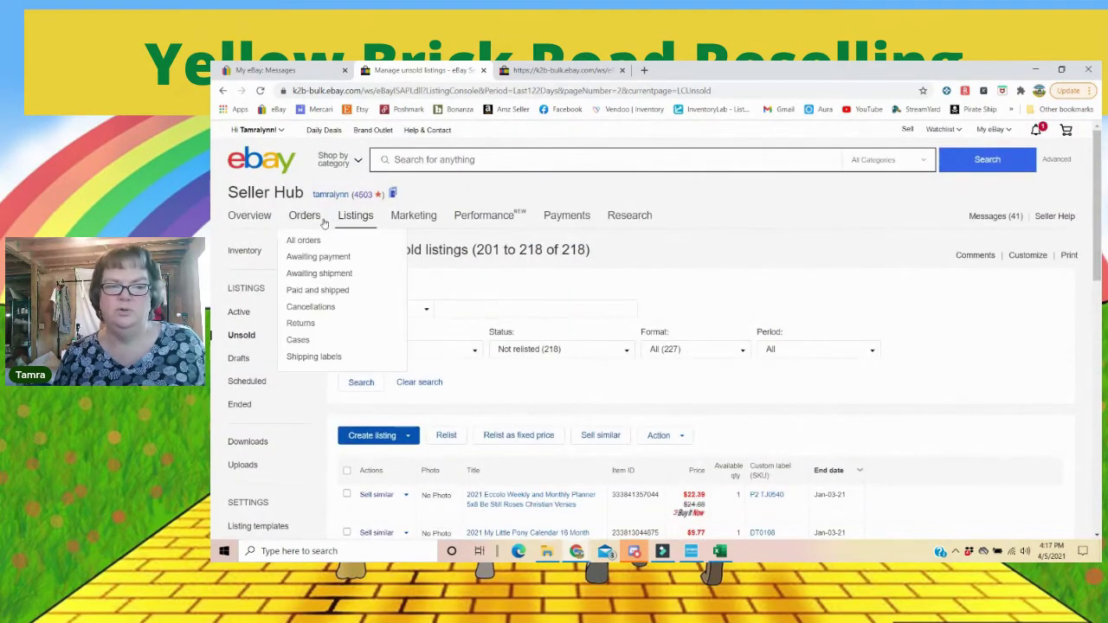